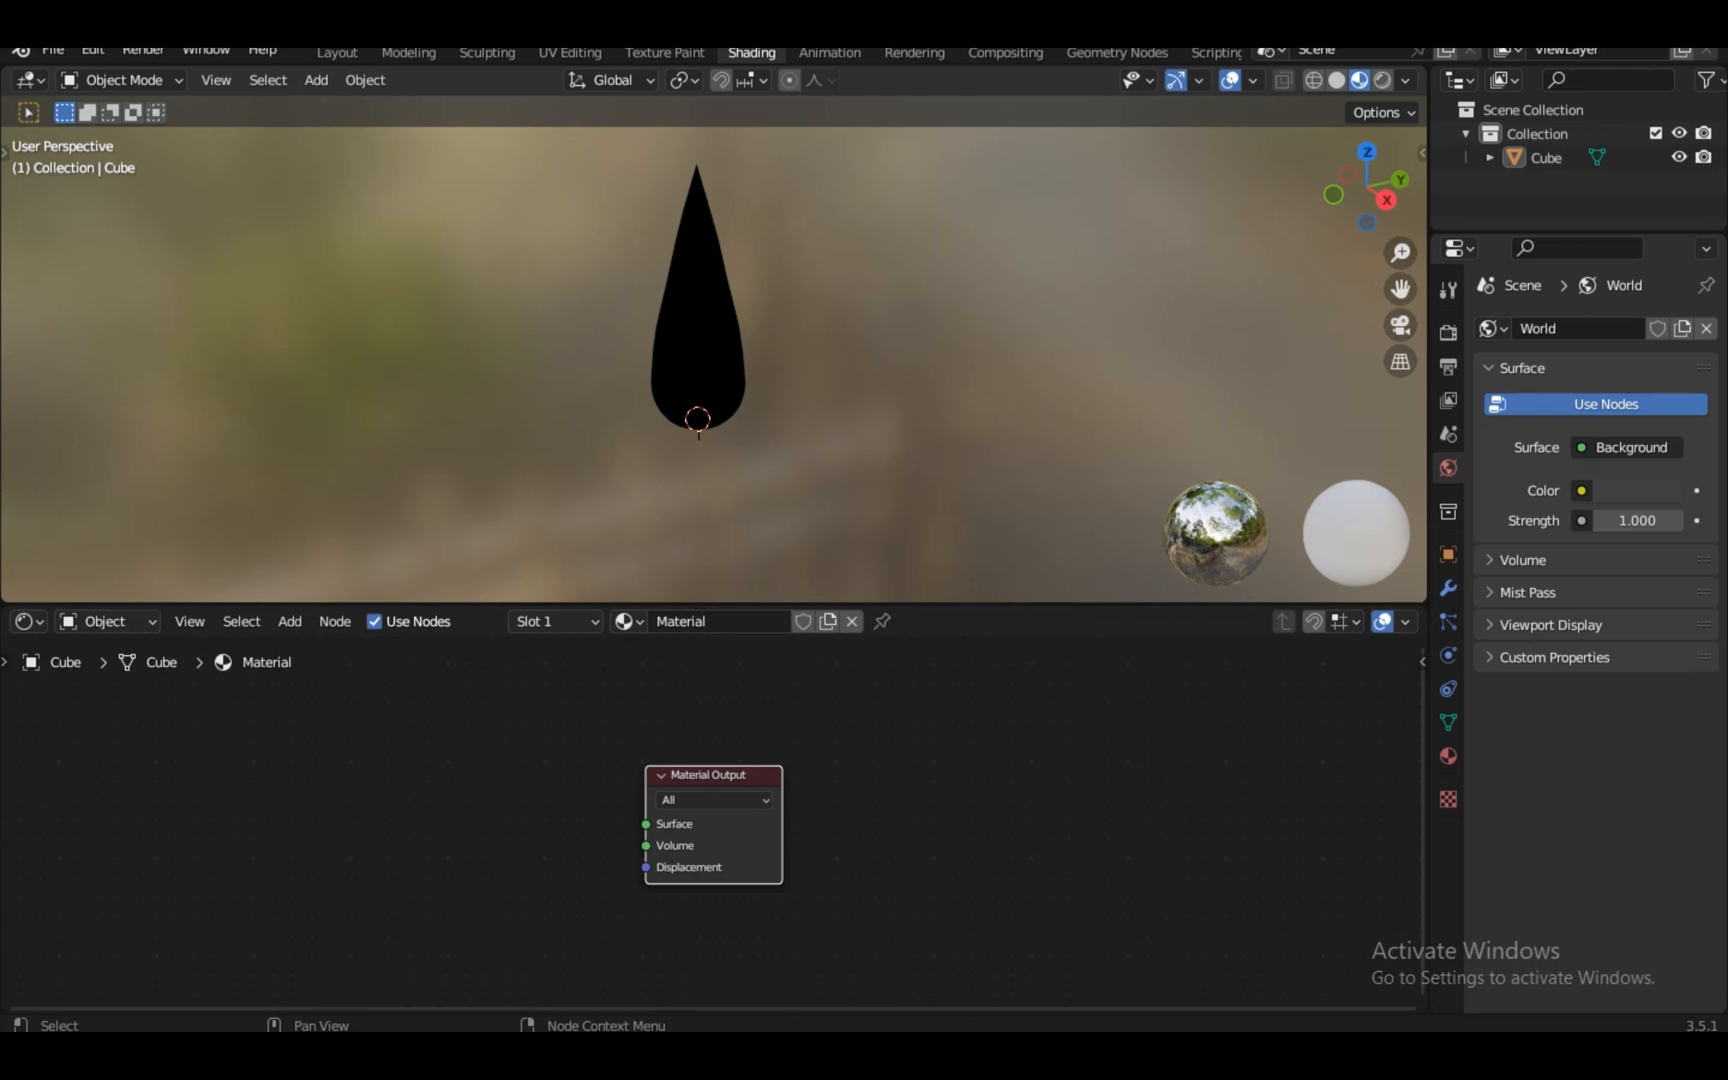
Add a Noise Texture node and link its Color to the material Surface
{"action": "mouse_move", "coordinate": [338, 756]}
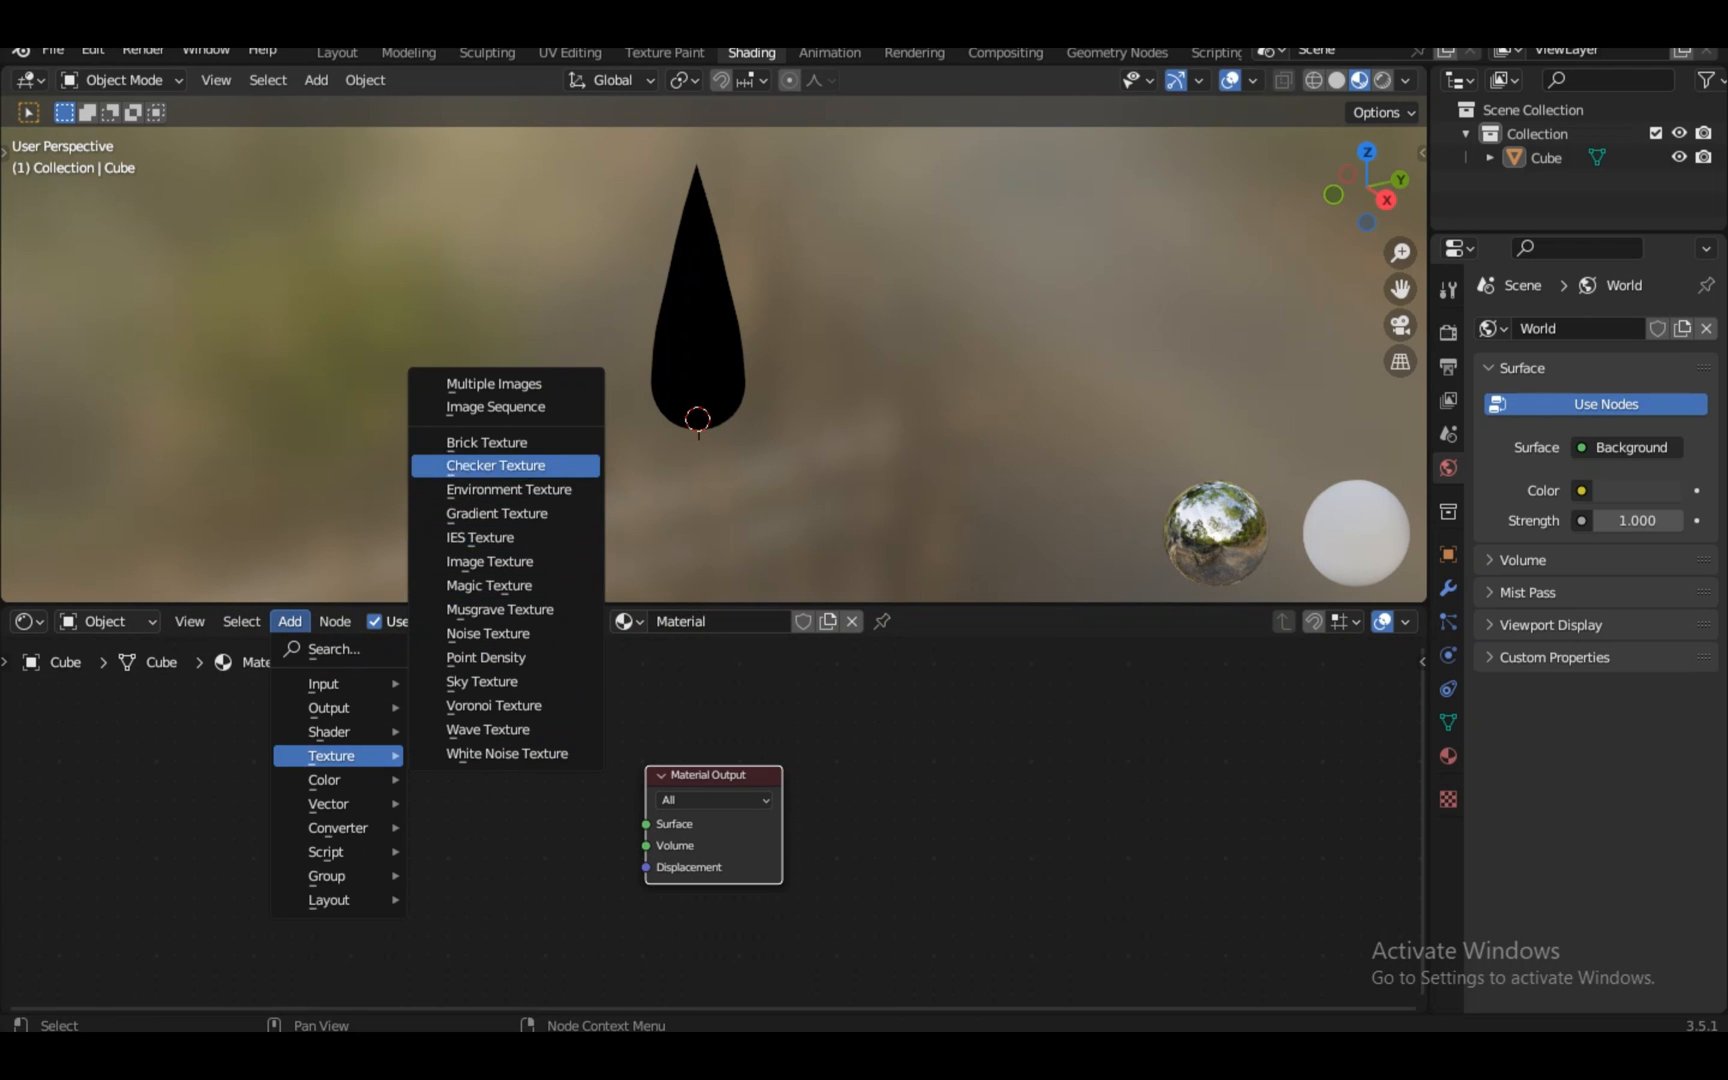
{"action": "left_click", "coordinate": [488, 633]}
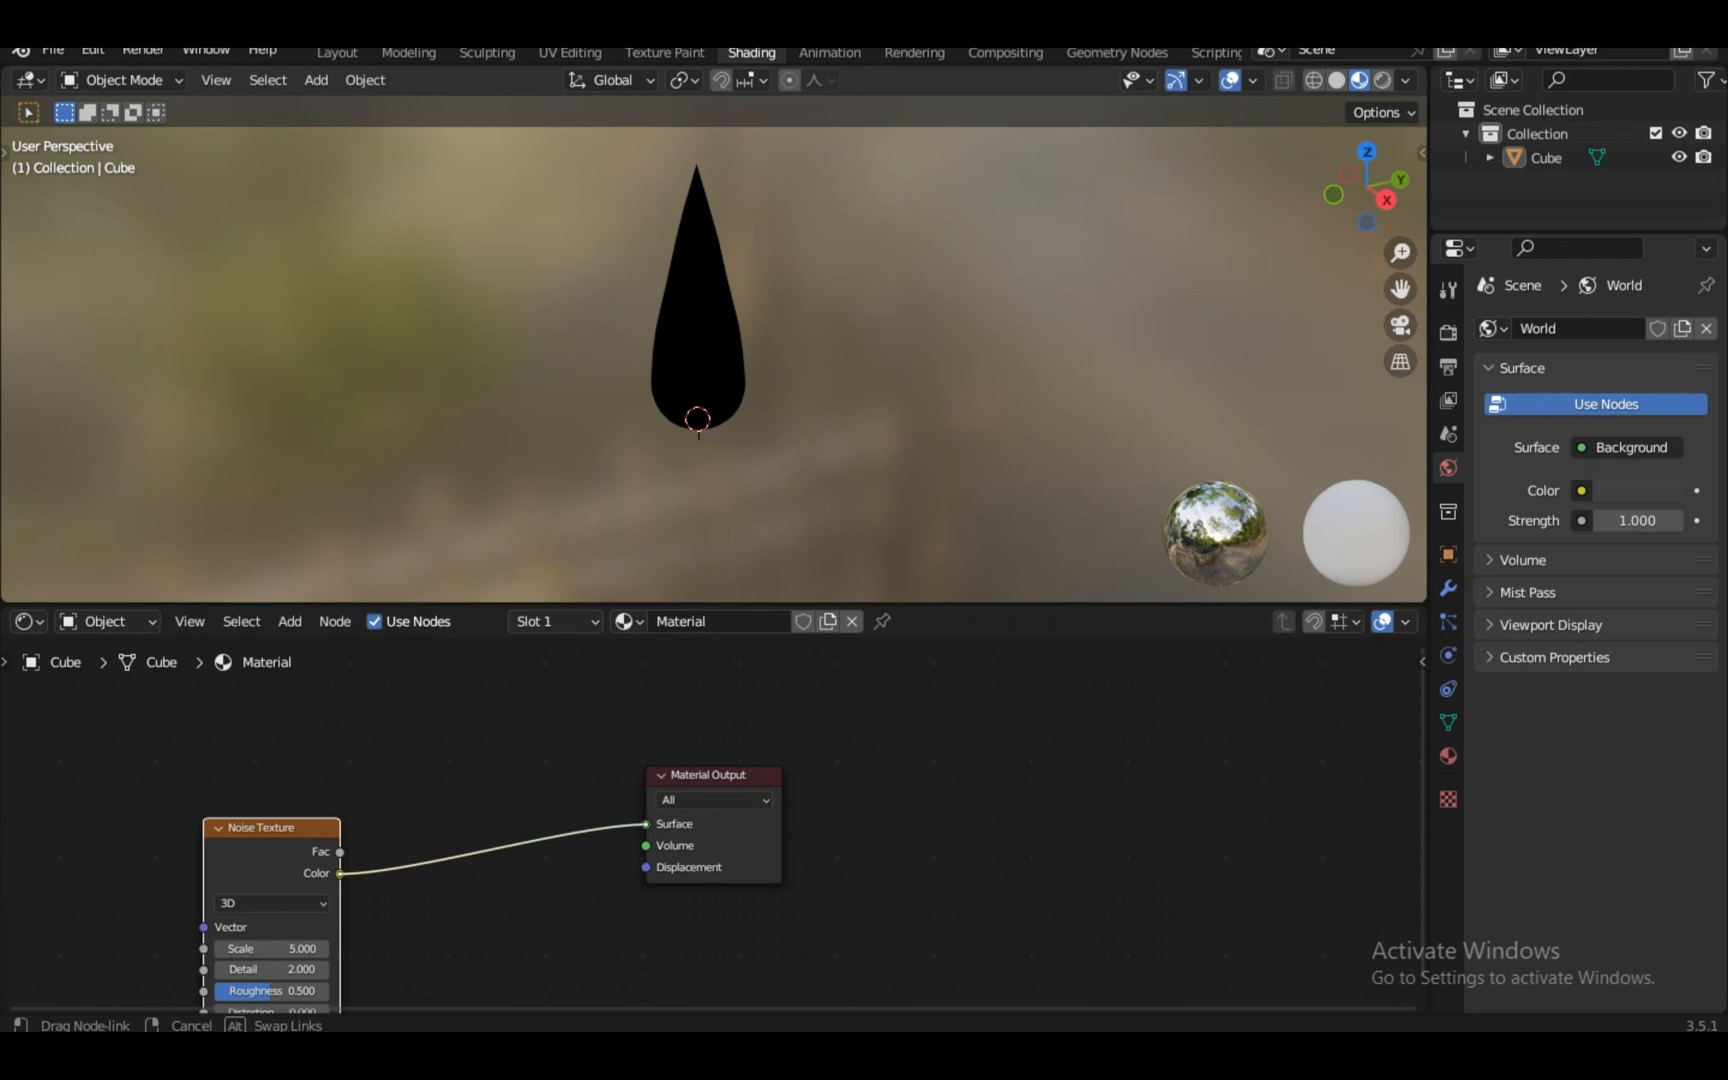
{"action": "middle_click_drag", "start_coordinate": [560, 860], "coordinate": [1005, 760]}
{"action": "left_click_drag", "start_coordinate": [706, 727], "coordinate": [550, 742]}
{"action": "scroll", "coordinate": [714, 820], "scroll_direction": "up", "scroll_amount": 2}
{"action": "middle_click_drag", "start_coordinate": [550, 800], "coordinate": [773, 777]}
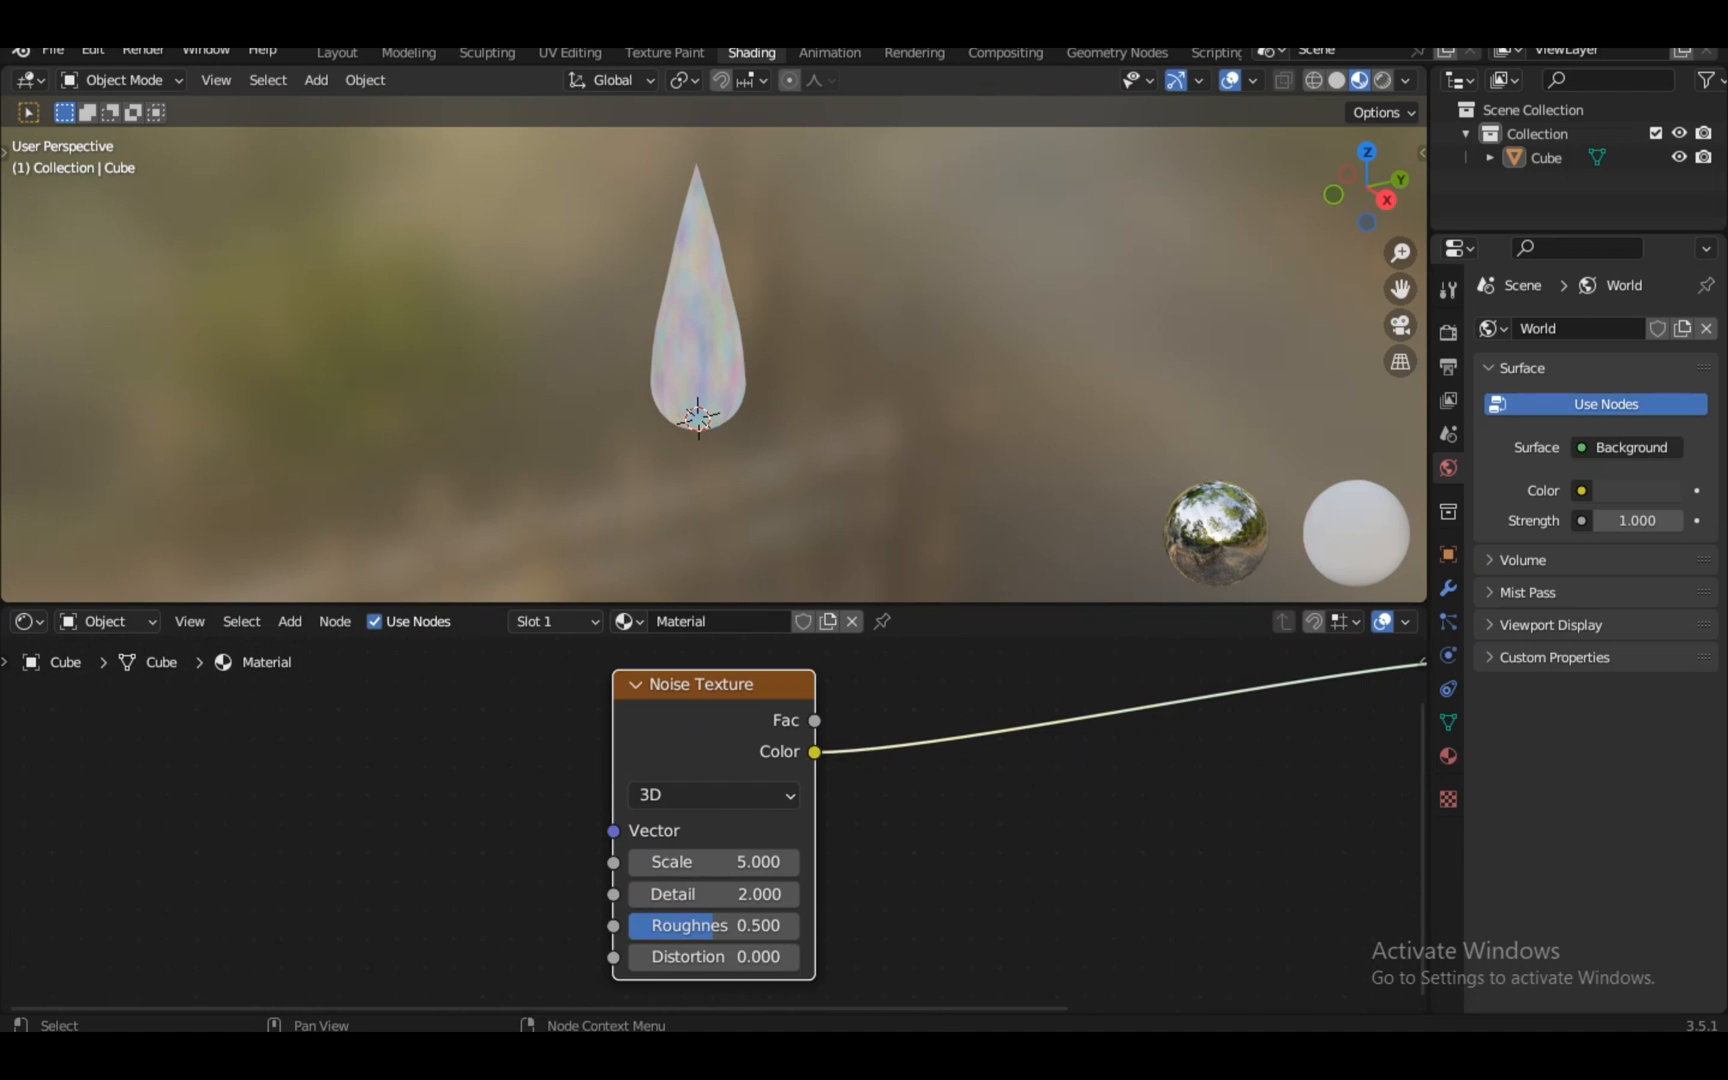
{"action": "scroll", "coordinate": [714, 820], "scroll_direction": "up", "scroll_amount": 1}
Give the noise Texture Coordinate and Mapping inputs and arrange them to the left
{"action": "key", "text": "shift+t"}
{"action": "scroll", "coordinate": [715, 822], "scroll_direction": "down", "scroll_amount": 2}
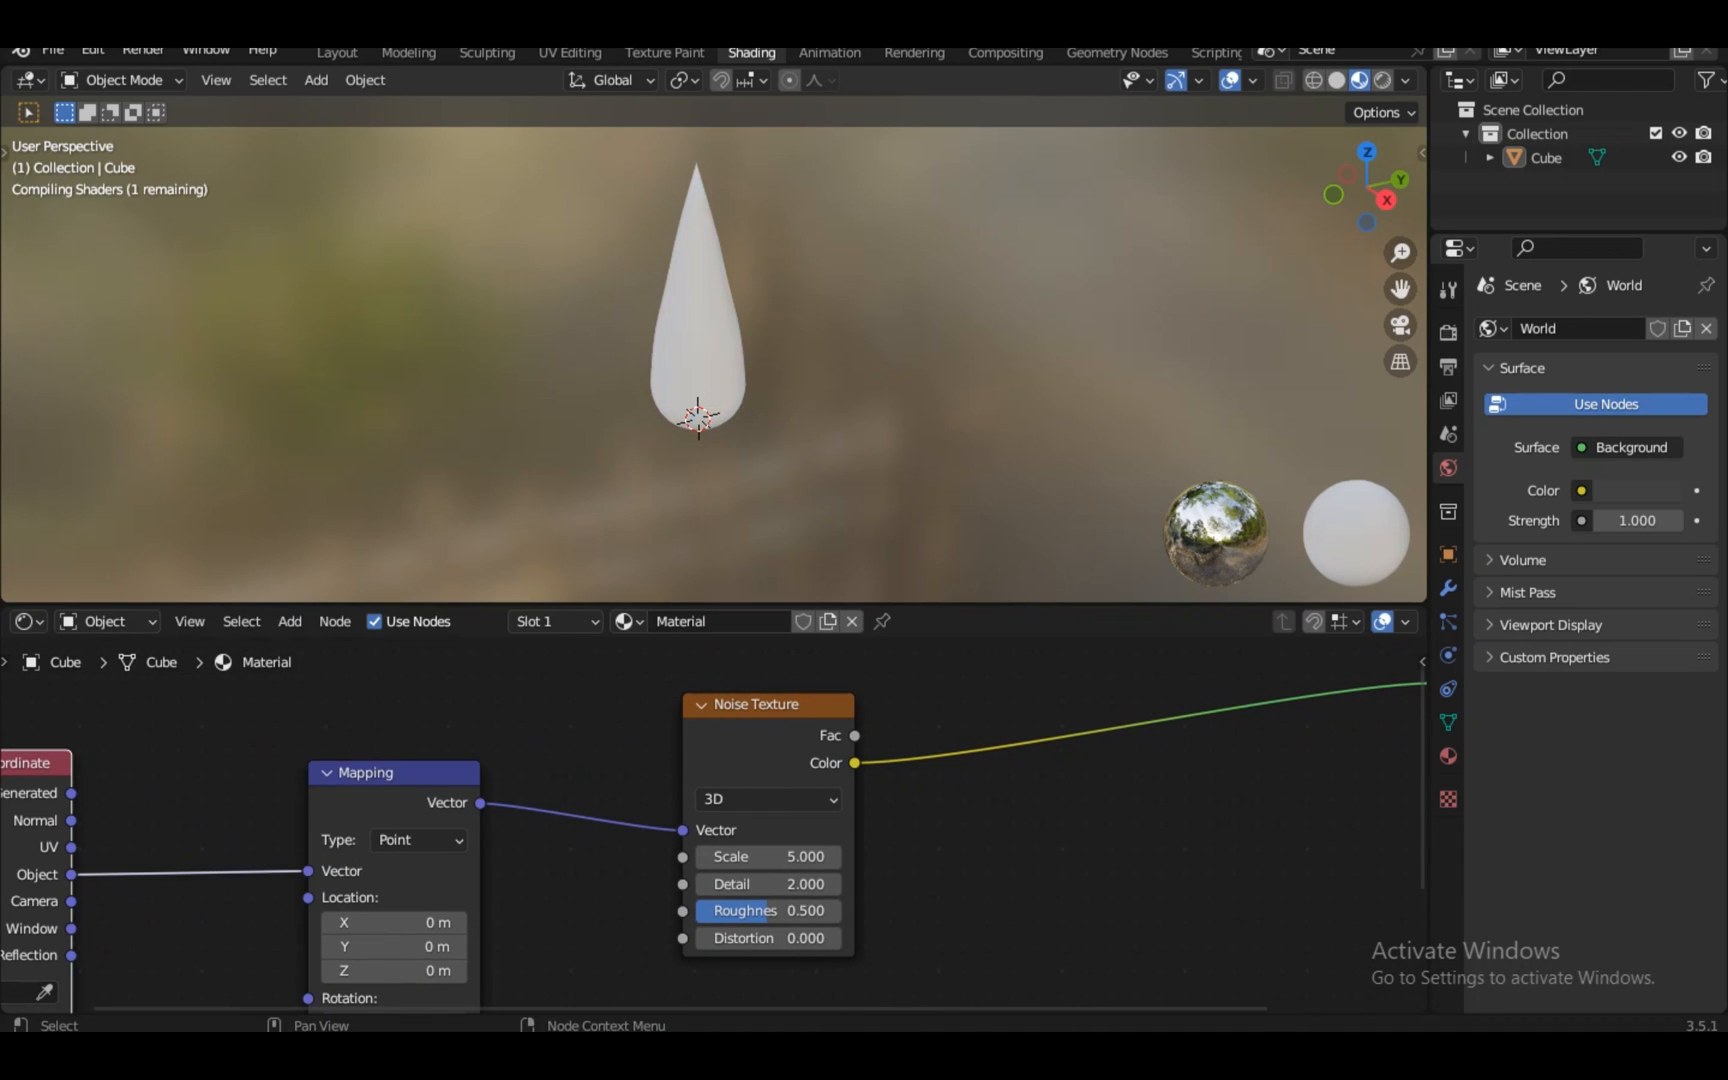
{"action": "middle_click_drag", "start_coordinate": [320, 850], "coordinate": [1050, 782]}
{"action": "scroll", "coordinate": [714, 824], "scroll_direction": "up", "scroll_amount": 3}
{"action": "left_click_drag", "start_coordinate": [722, 657], "coordinate": [575, 657]}
{"action": "left_click_drag", "start_coordinate": [1200, 668], "coordinate": [1073, 645]}
{"action": "middle_click_drag", "start_coordinate": [1000, 840], "coordinate": [610, 762]}
{"action": "scroll", "coordinate": [714, 824], "scroll_direction": "down", "scroll_amount": 5}
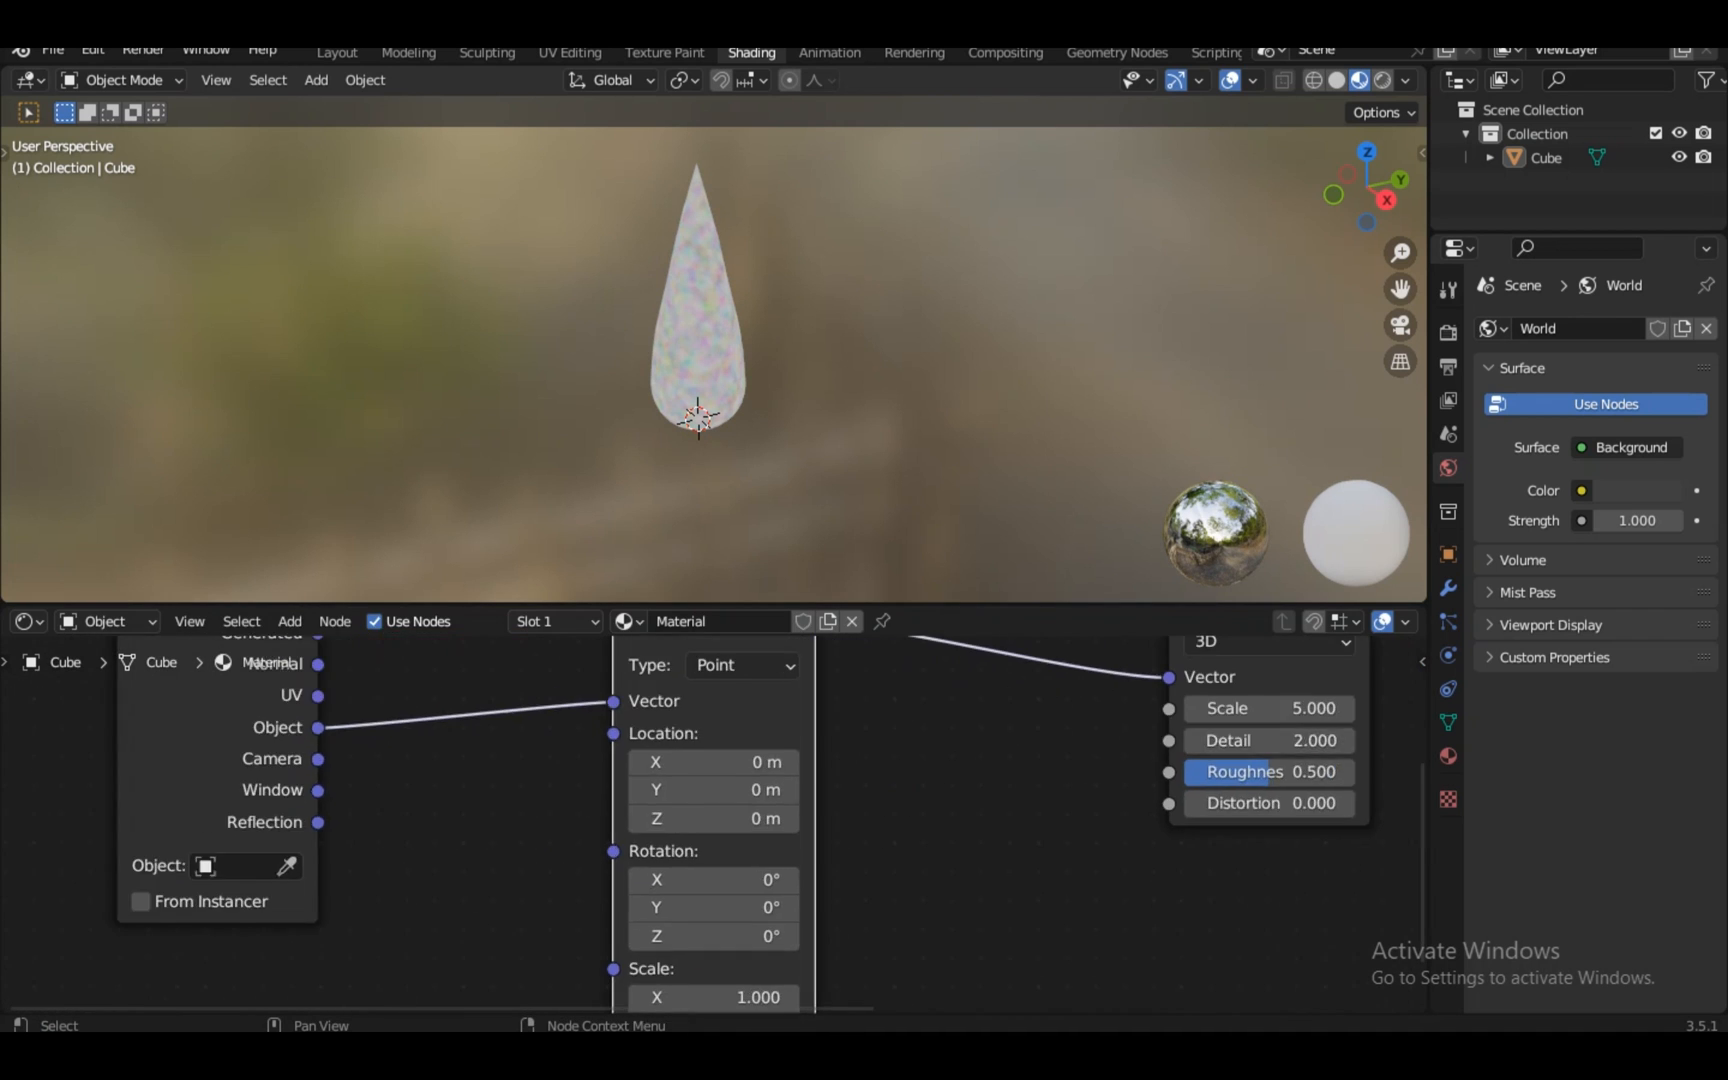
{"action": "left_click", "coordinate": [1108, 662]}
{"action": "middle_click_drag", "start_coordinate": [1285, 690], "coordinate": [905, 800]}
{"action": "scroll", "coordinate": [905, 800], "scroll_direction": "up", "scroll_amount": 2}
Insert a ColorRamp between the noise and output, pulling its stops together for sharper blotches
{"action": "key", "text": "shift+a"}
{"action": "mouse_move", "coordinate": [885, 936]}
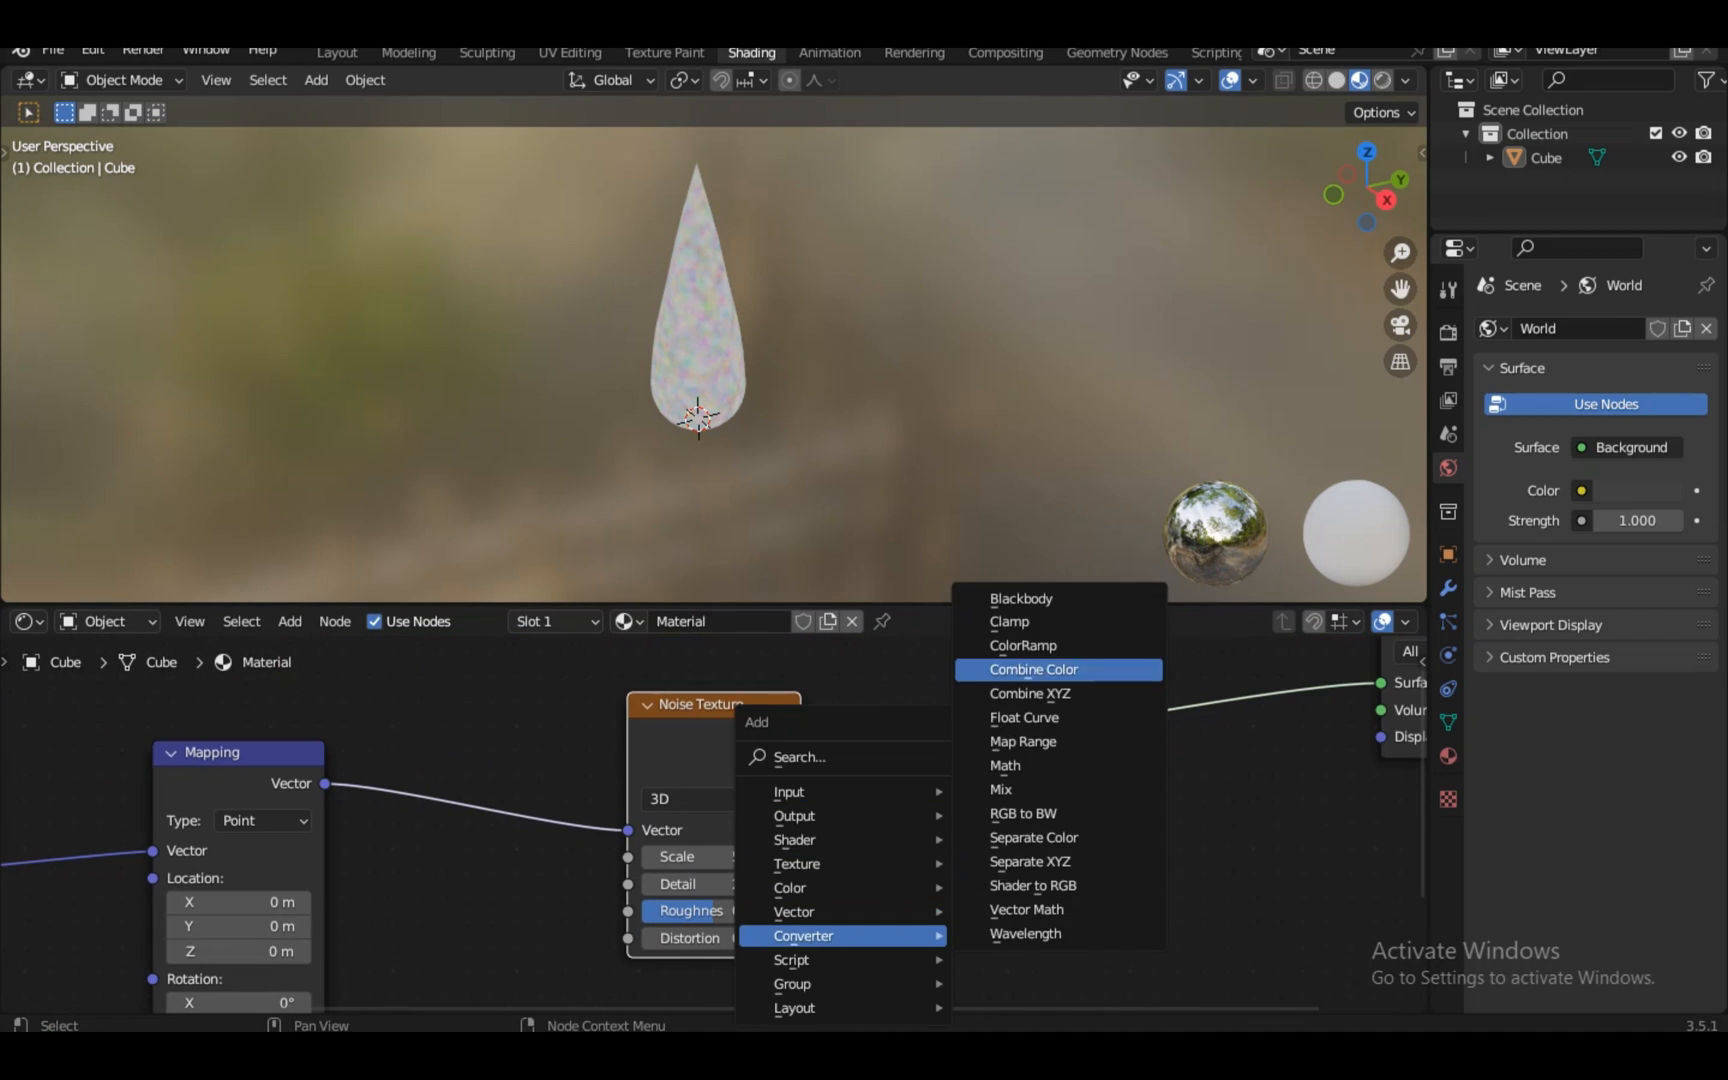
{"action": "left_click", "coordinate": [1048, 647]}
{"action": "left_click", "coordinate": [930, 693]}
{"action": "left_click_drag", "start_coordinate": [1201, 838], "coordinate": [1055, 838]}
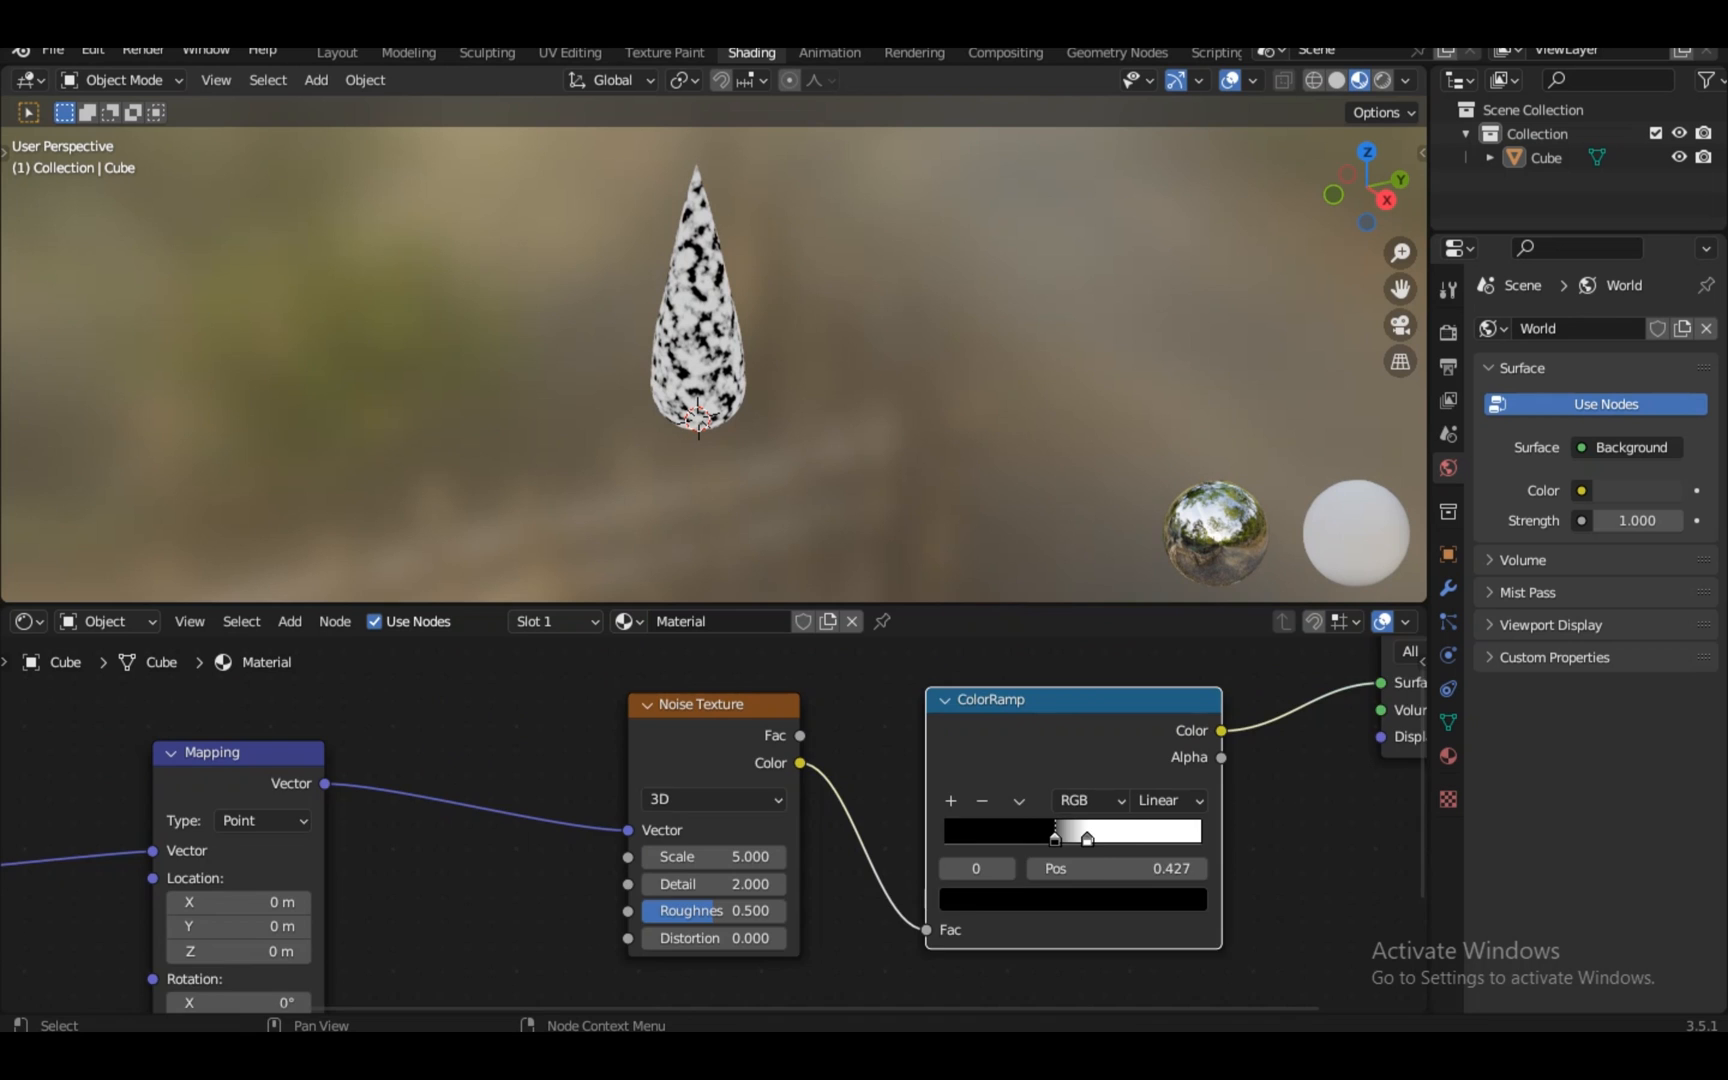
{"action": "scroll", "coordinate": [725, 835], "scroll_direction": "up", "scroll_amount": 2}
Set the noise to Scale 6, Roughness 0 and Distortion 1.2
{"action": "left_click", "coordinate": [730, 832]}
{"action": "scroll", "coordinate": [720, 866], "scroll_direction": "up", "scroll_amount": 1}
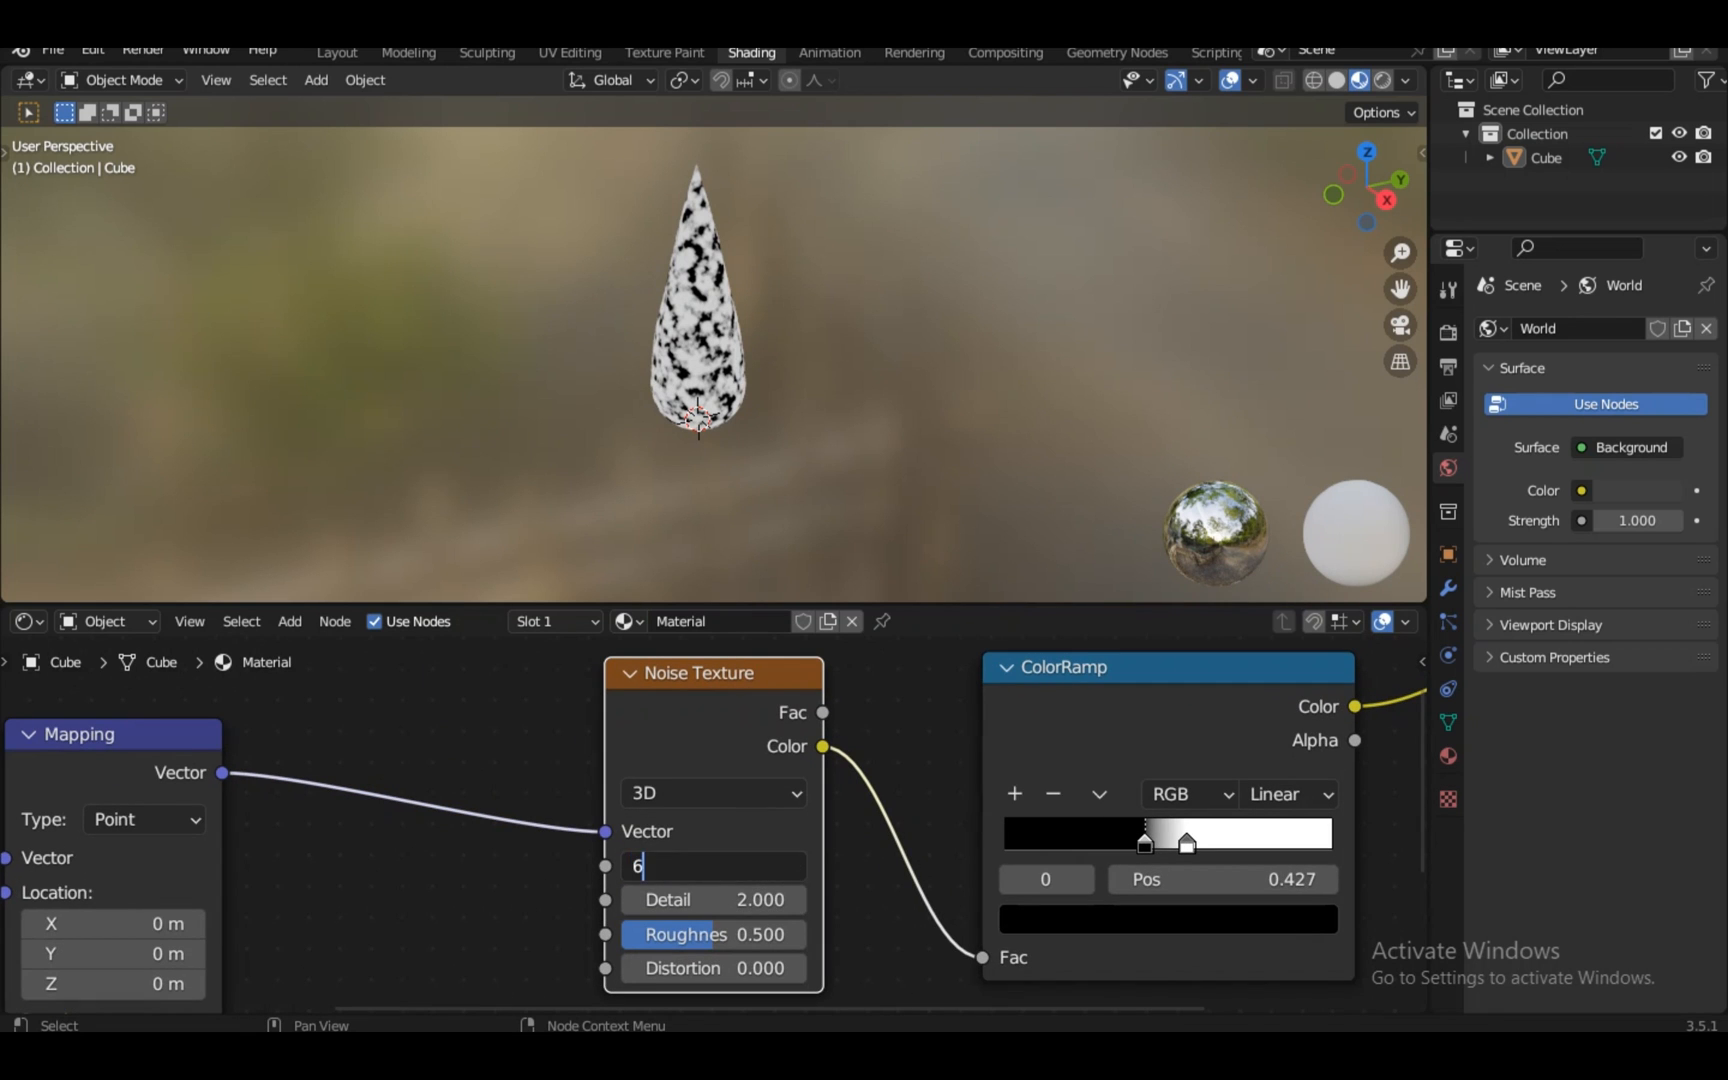
{"action": "key", "text": "Return"}
{"action": "scroll", "coordinate": [714, 915], "scroll_direction": "up", "scroll_amount": 2}
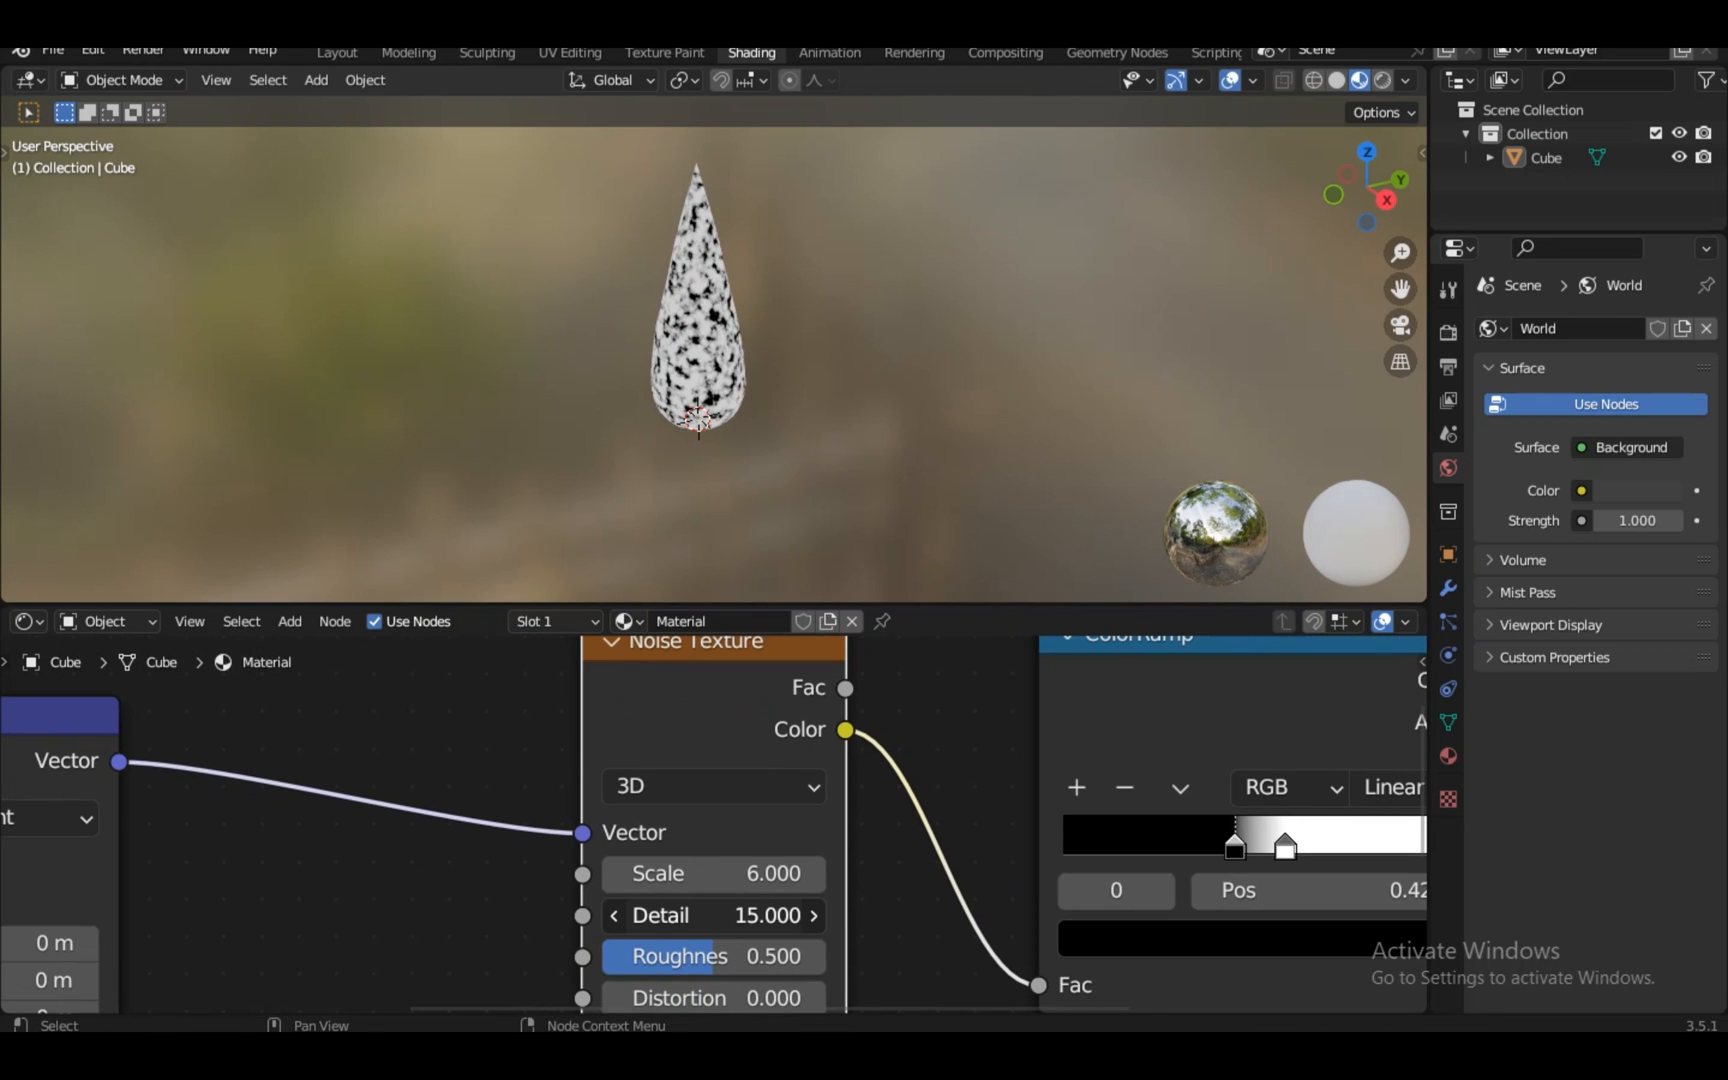
{"action": "scroll", "coordinate": [714, 340], "scroll_direction": "up", "scroll_amount": 8}
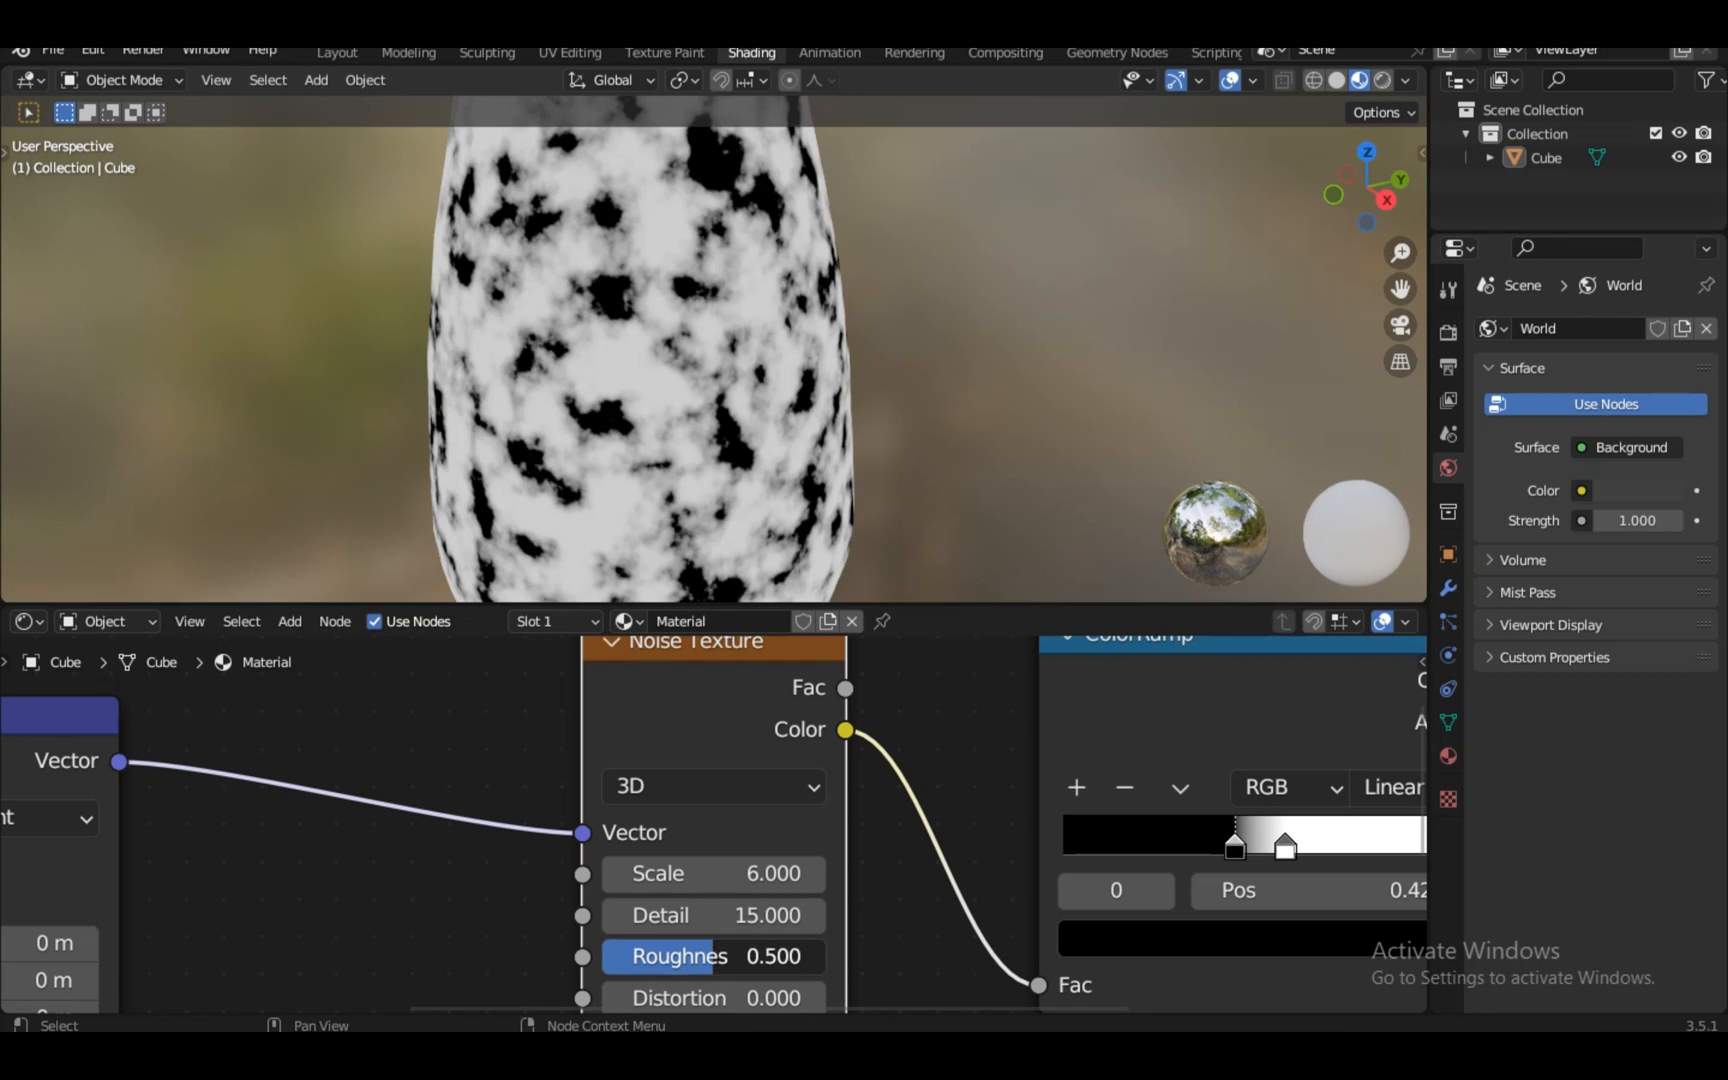
{"action": "left_click_drag", "start_coordinate": [714, 957], "coordinate": [602, 957]}
{"action": "scroll", "coordinate": [714, 900], "scroll_direction": "down", "scroll_amount": 2}
{"action": "left_click_drag", "start_coordinate": [714, 973], "coordinate": [760, 973]}
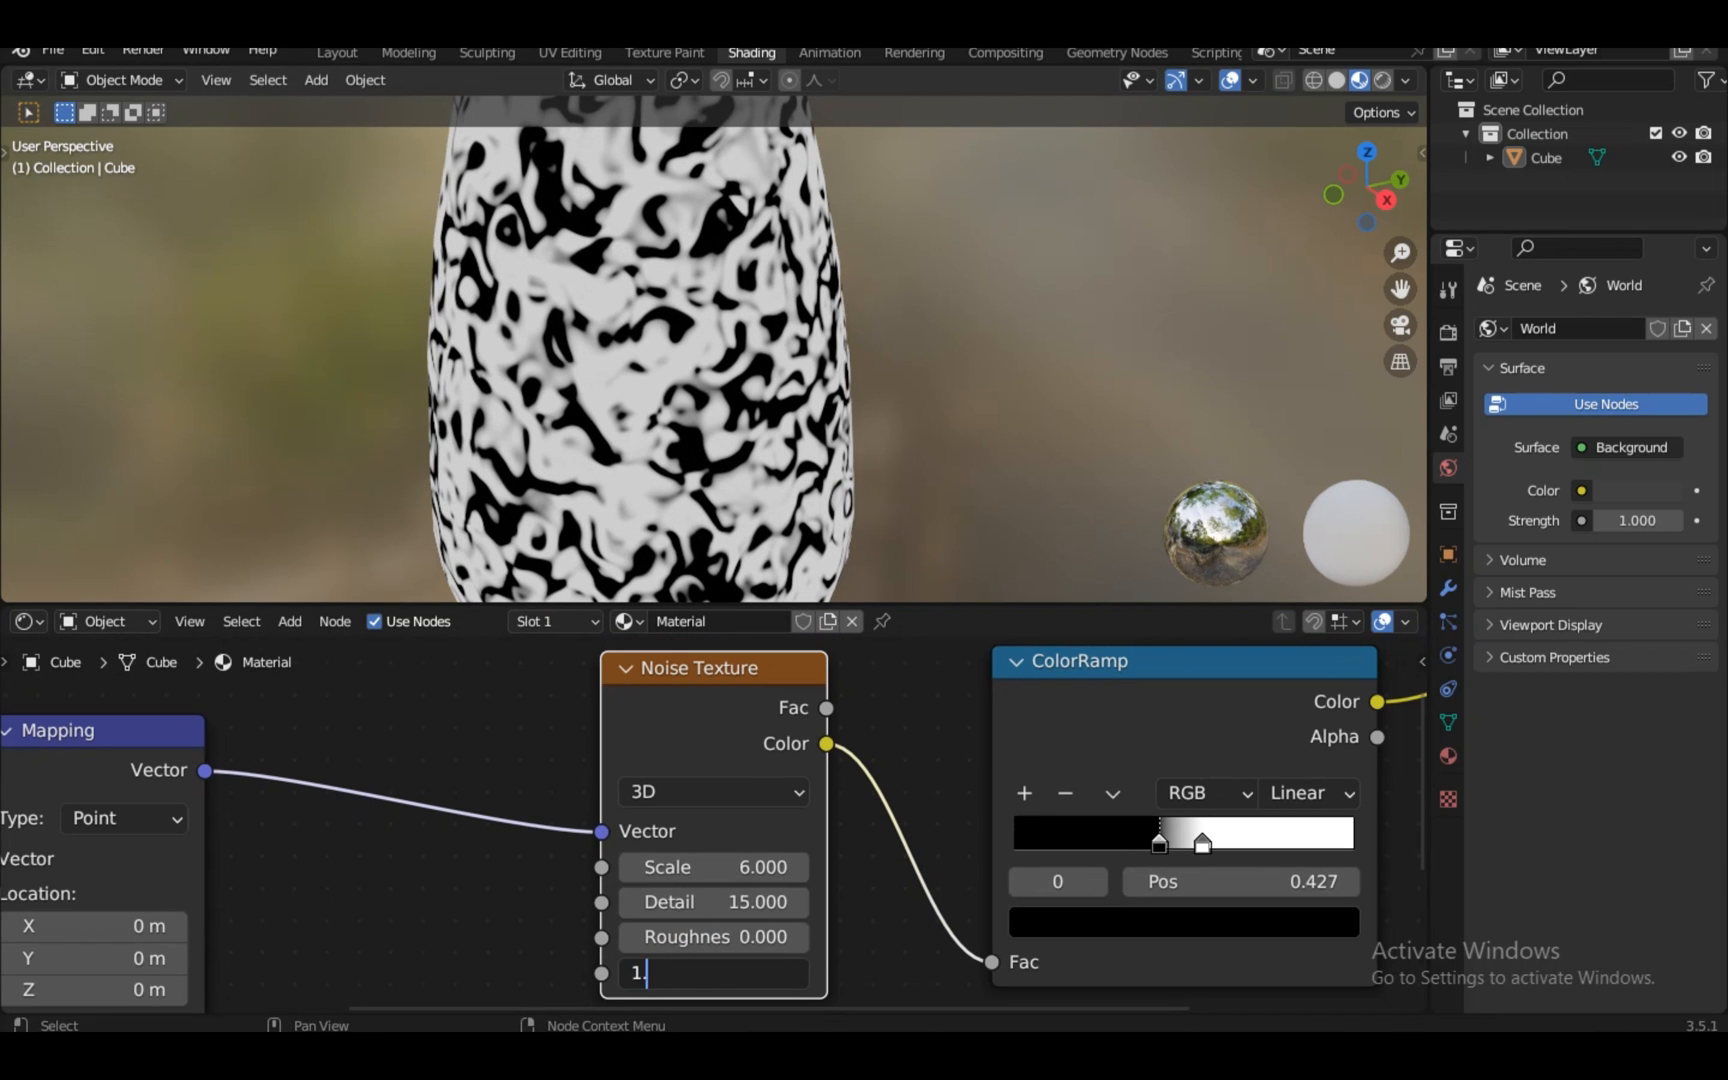
{"action": "type", "text": "2"}
{"action": "key", "text": "Return"}
Move the Material Output node further right and select the ColorRamp
{"action": "scroll", "coordinate": [722, 880], "scroll_direction": "up", "scroll_amount": 1}
{"action": "scroll", "coordinate": [722, 880], "scroll_direction": "down", "scroll_amount": 10}
{"action": "left_click_drag", "start_coordinate": [1240, 684], "coordinate": [1418, 680]}
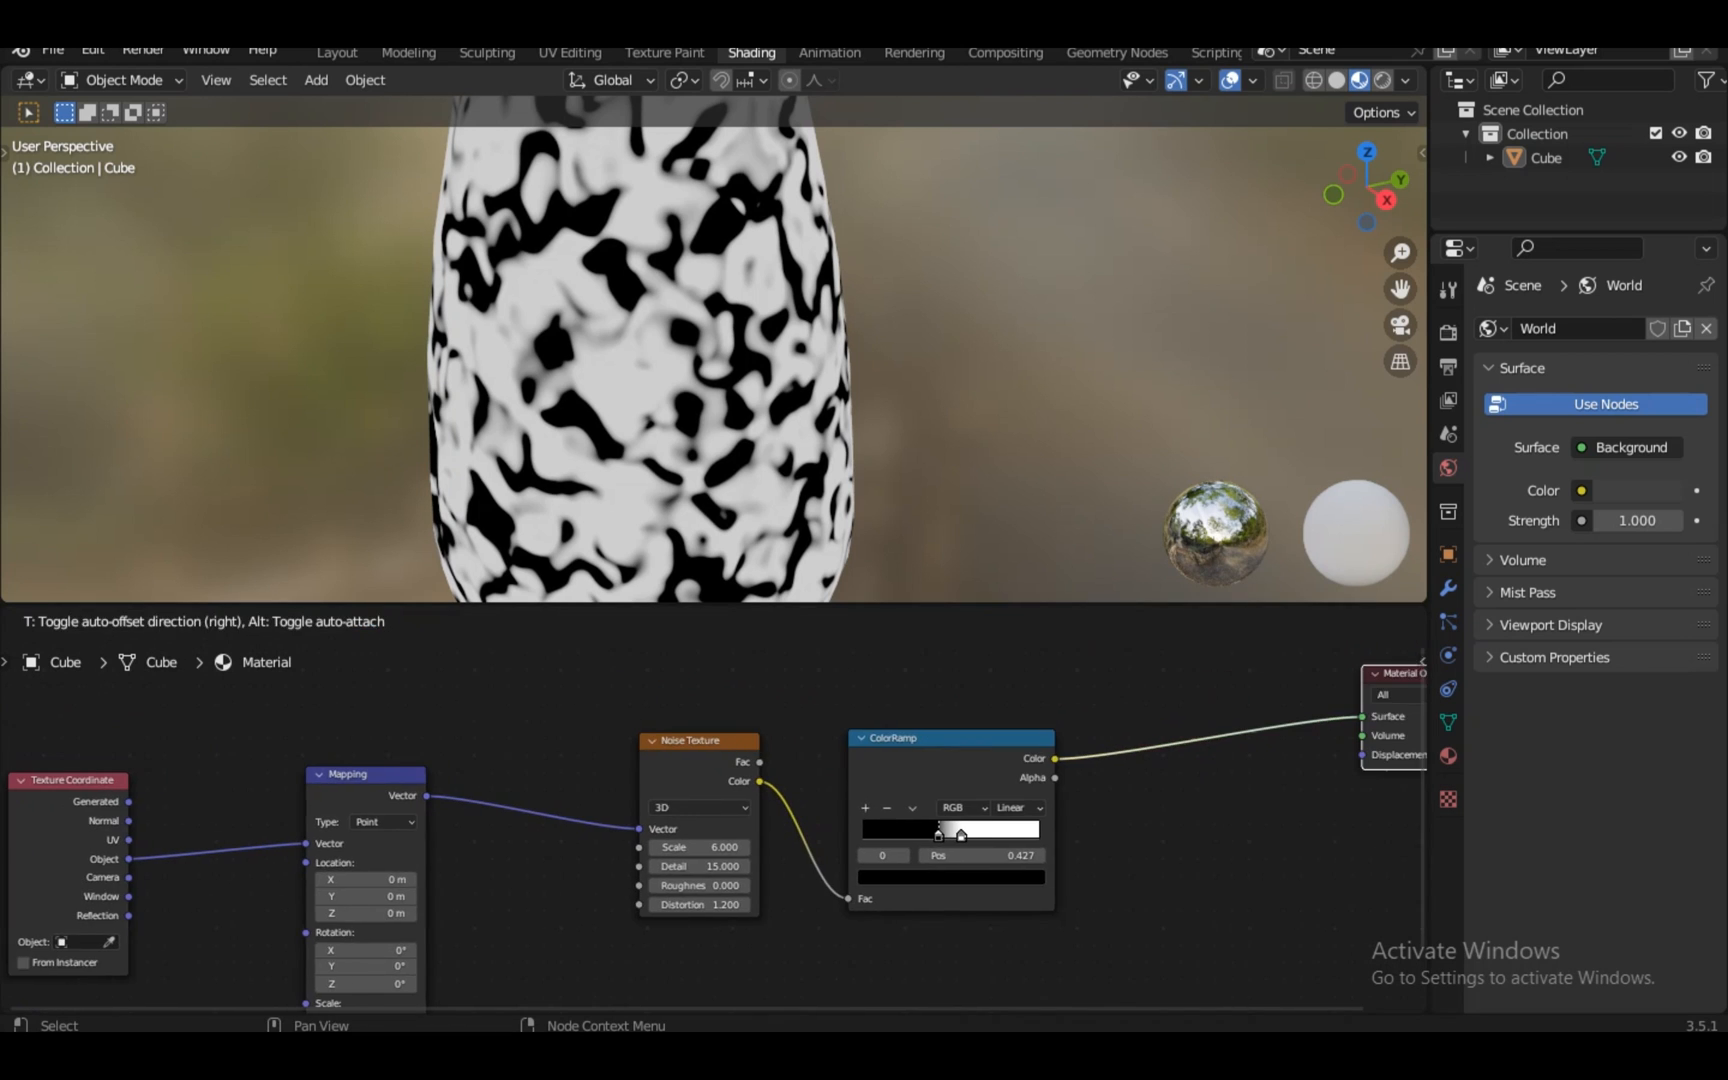
{"action": "scroll", "coordinate": [922, 756], "scroll_direction": "down", "scroll_amount": 3}
{"action": "left_click", "coordinate": [903, 754]}
Swap and reposition the ramp stops, tinting the dark stop brownish red
{"action": "key", "text": "KP_Decimal"}
{"action": "mouse_move", "coordinate": [733, 853]}
{"action": "left_mouse_down"}
{"action": "mouse_move", "coordinate": [655, 853]}
{"action": "mouse_move", "coordinate": [715, 853]}
{"action": "left_mouse_up"}
{"action": "left_click_drag", "start_coordinate": [655, 853], "coordinate": [698, 870]}
{"action": "mouse_move", "coordinate": [698, 855]}
{"action": "left_mouse_down"}
{"action": "mouse_move", "coordinate": [751, 855]}
{"action": "mouse_move", "coordinate": [732, 855]}
{"action": "left_mouse_up"}
{"action": "left_click", "coordinate": [732, 933]}
{"action": "left_click_drag", "start_coordinate": [834, 702], "coordinate": [834, 636]}
{"action": "mouse_move", "coordinate": [687, 668]}
{"action": "left_mouse_down"}
{"action": "mouse_move", "coordinate": [692, 687]}
{"action": "mouse_move", "coordinate": [680, 666]}
{"action": "left_mouse_up"}
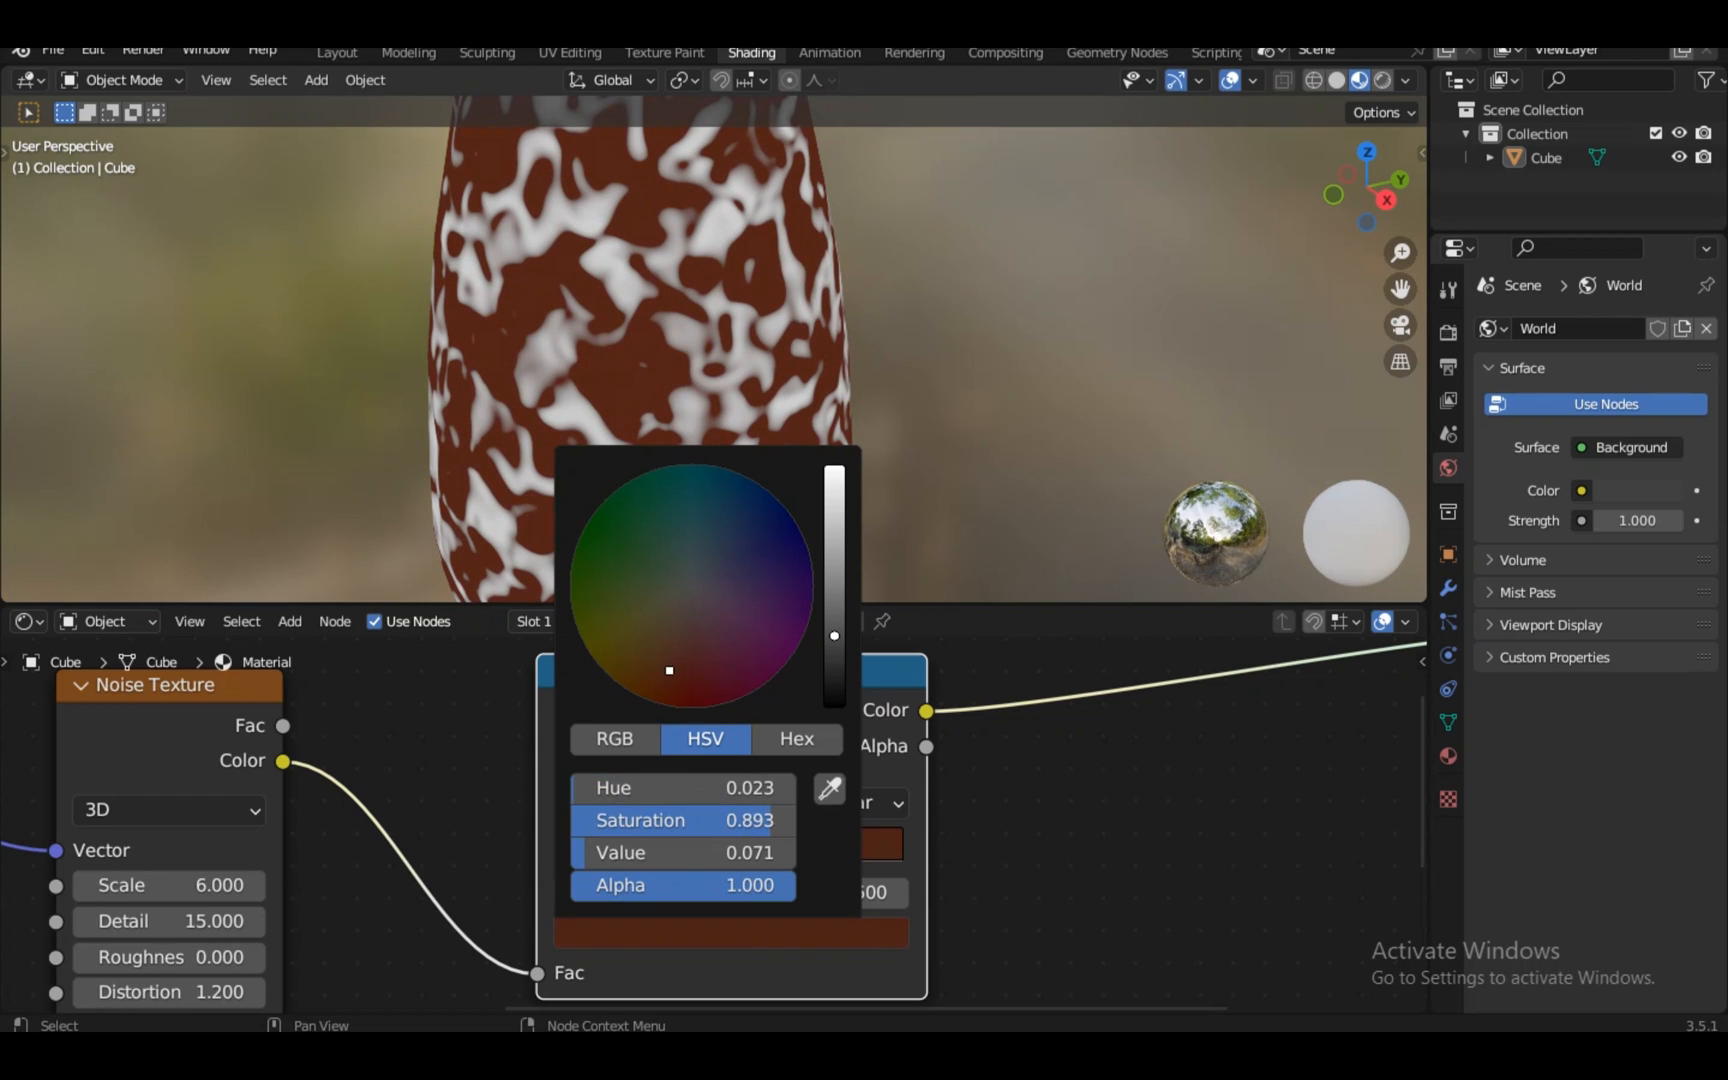
{"action": "left_click", "coordinate": [680, 933]}
Make the white stop orange and shift the brown stop toward a brighter red
{"action": "left_click", "coordinate": [648, 855]}
{"action": "left_click", "coordinate": [680, 933]}
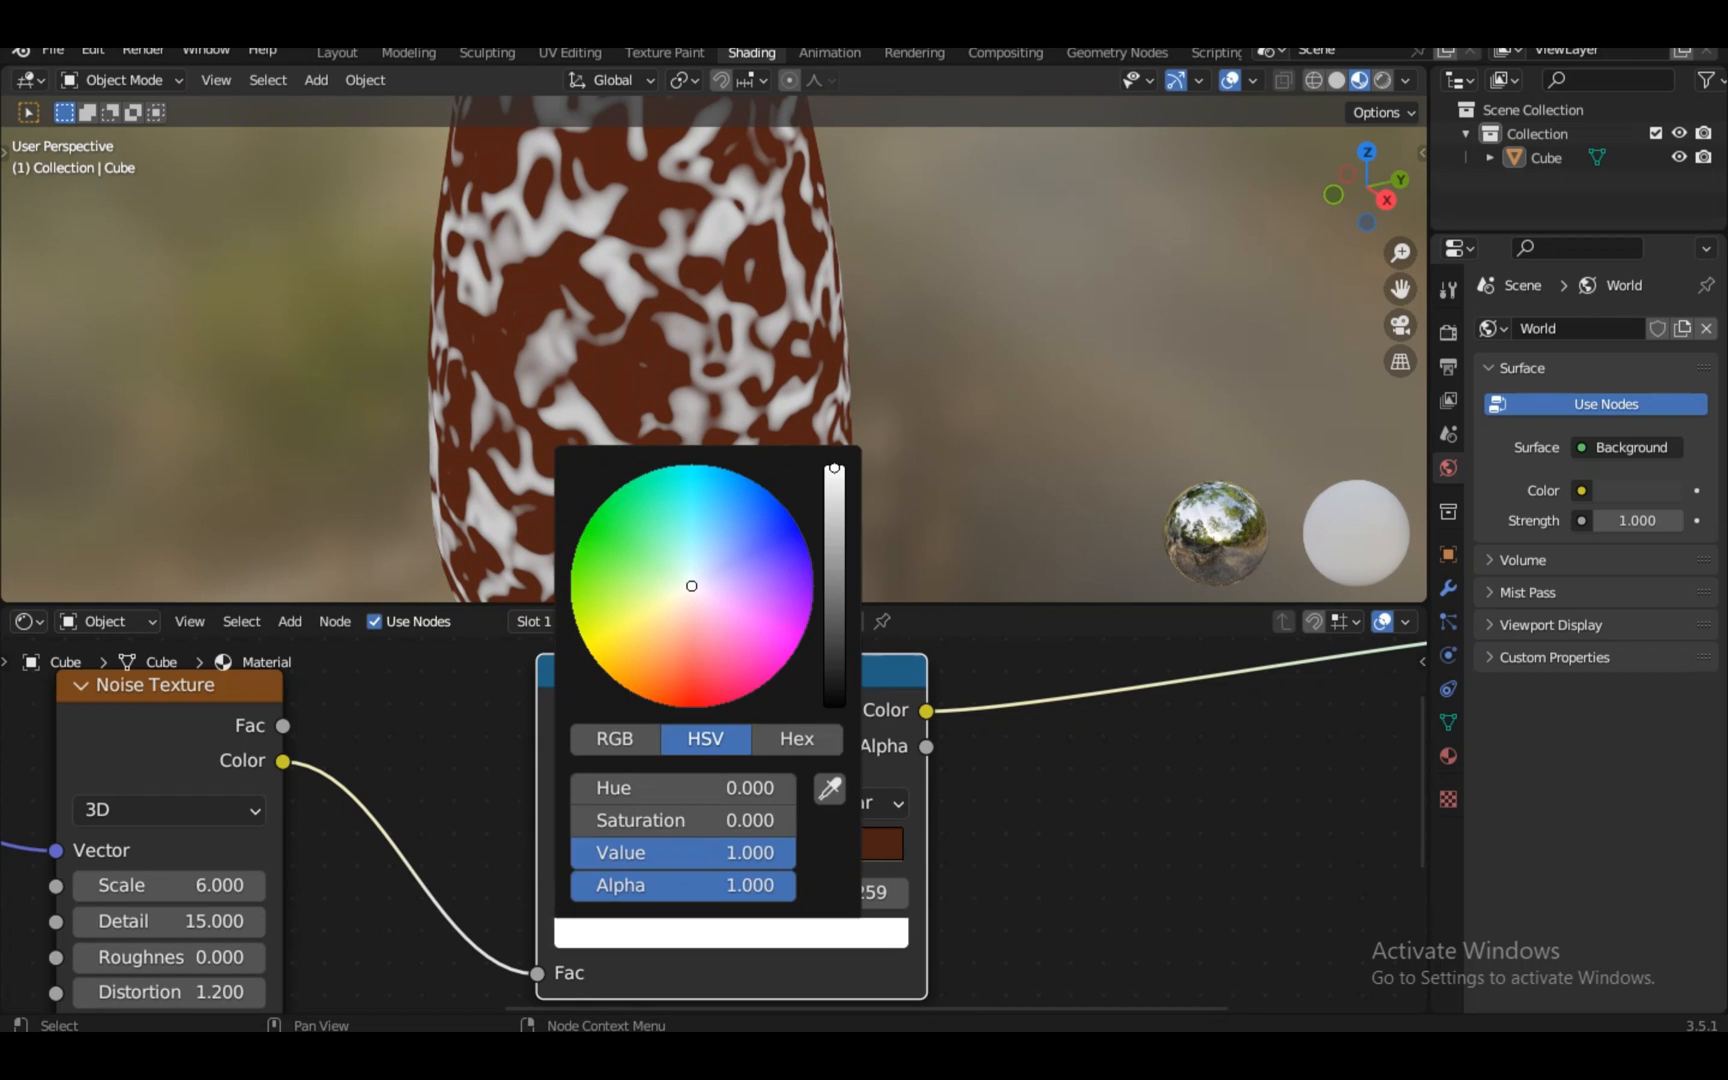
{"action": "left_click", "coordinate": [646, 676]}
{"action": "left_click", "coordinate": [700, 933]}
{"action": "left_click_drag", "start_coordinate": [834, 635], "coordinate": [834, 599]}
{"action": "left_click_drag", "start_coordinate": [669, 671], "coordinate": [673, 689]}
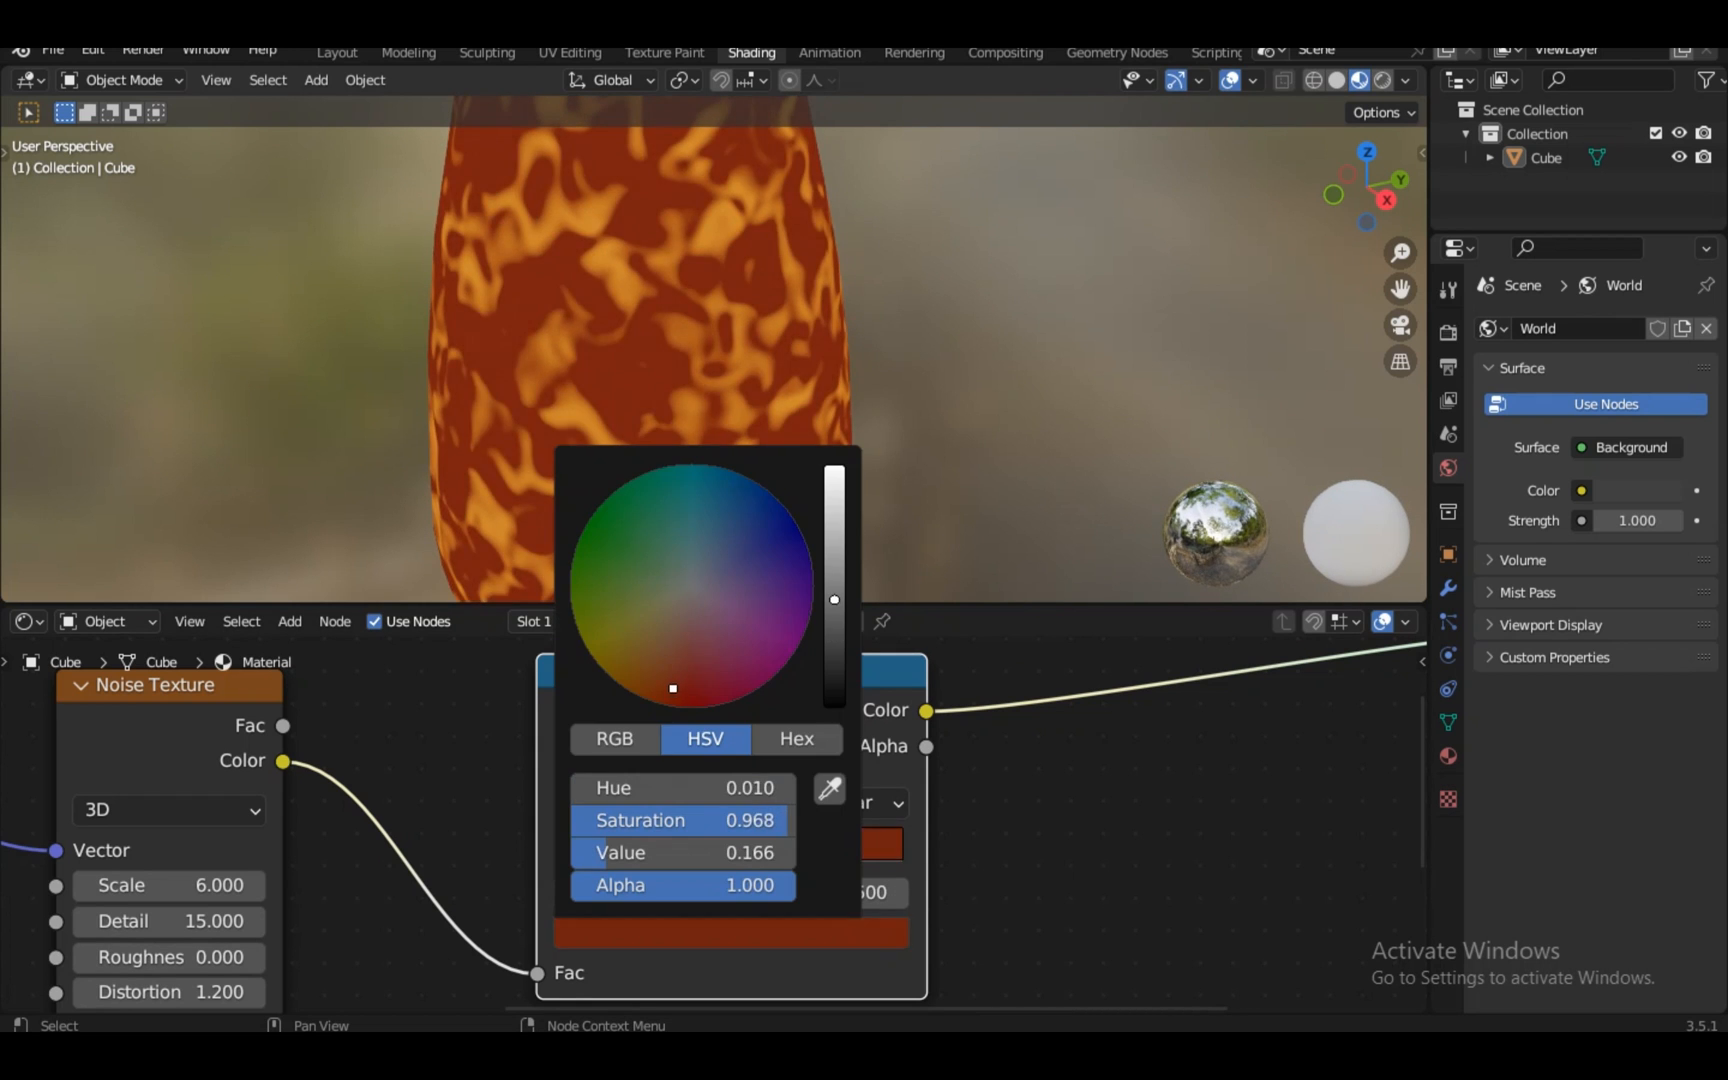
{"action": "left_click_drag", "start_coordinate": [834, 599], "coordinate": [834, 566]}
{"action": "mouse_move", "coordinate": [674, 689]}
{"action": "left_mouse_down"}
{"action": "mouse_move", "coordinate": [700, 676]}
{"action": "mouse_move", "coordinate": [651, 696]}
{"action": "left_mouse_up"}
Add a third, redder-orange stop at position 0.334 in the middle of the ramp
{"action": "left_click", "coordinate": [570, 803]}
{"action": "left_click", "coordinate": [665, 933]}
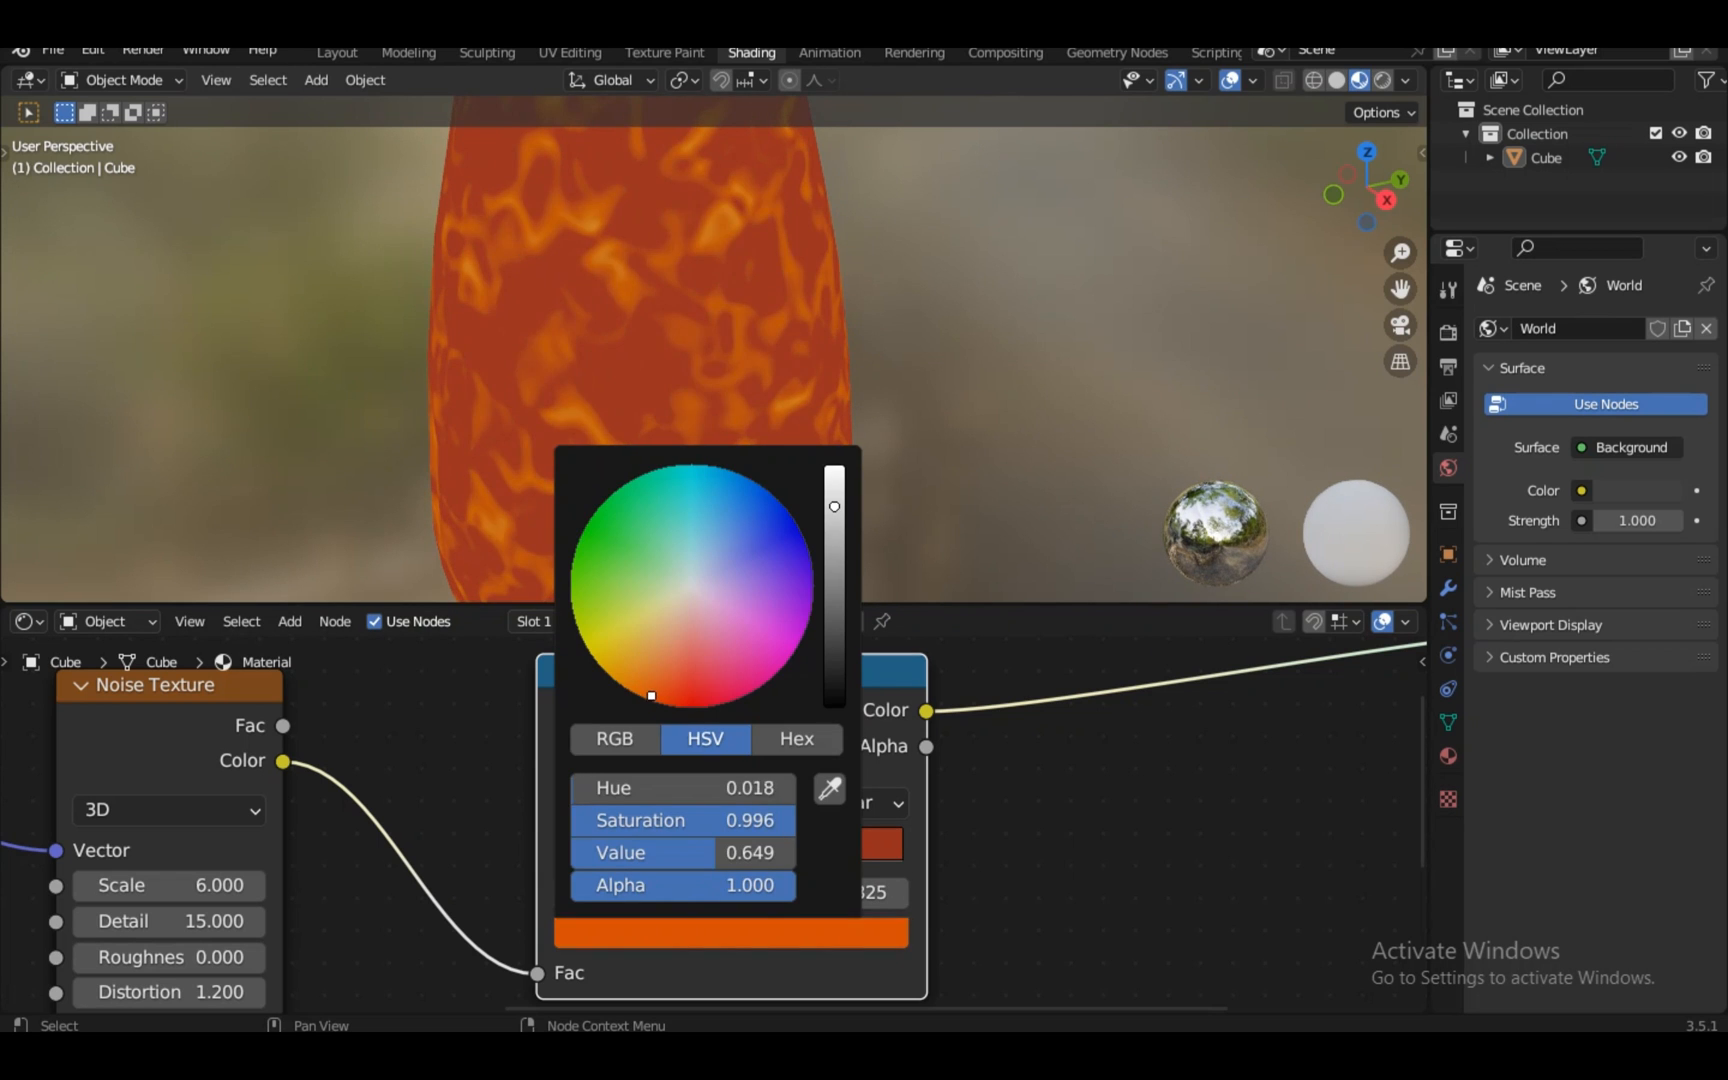
{"action": "left_click_drag", "start_coordinate": [834, 506], "coordinate": [834, 487]}
{"action": "scroll", "coordinate": [714, 825], "scroll_direction": "down", "scroll_amount": 1}
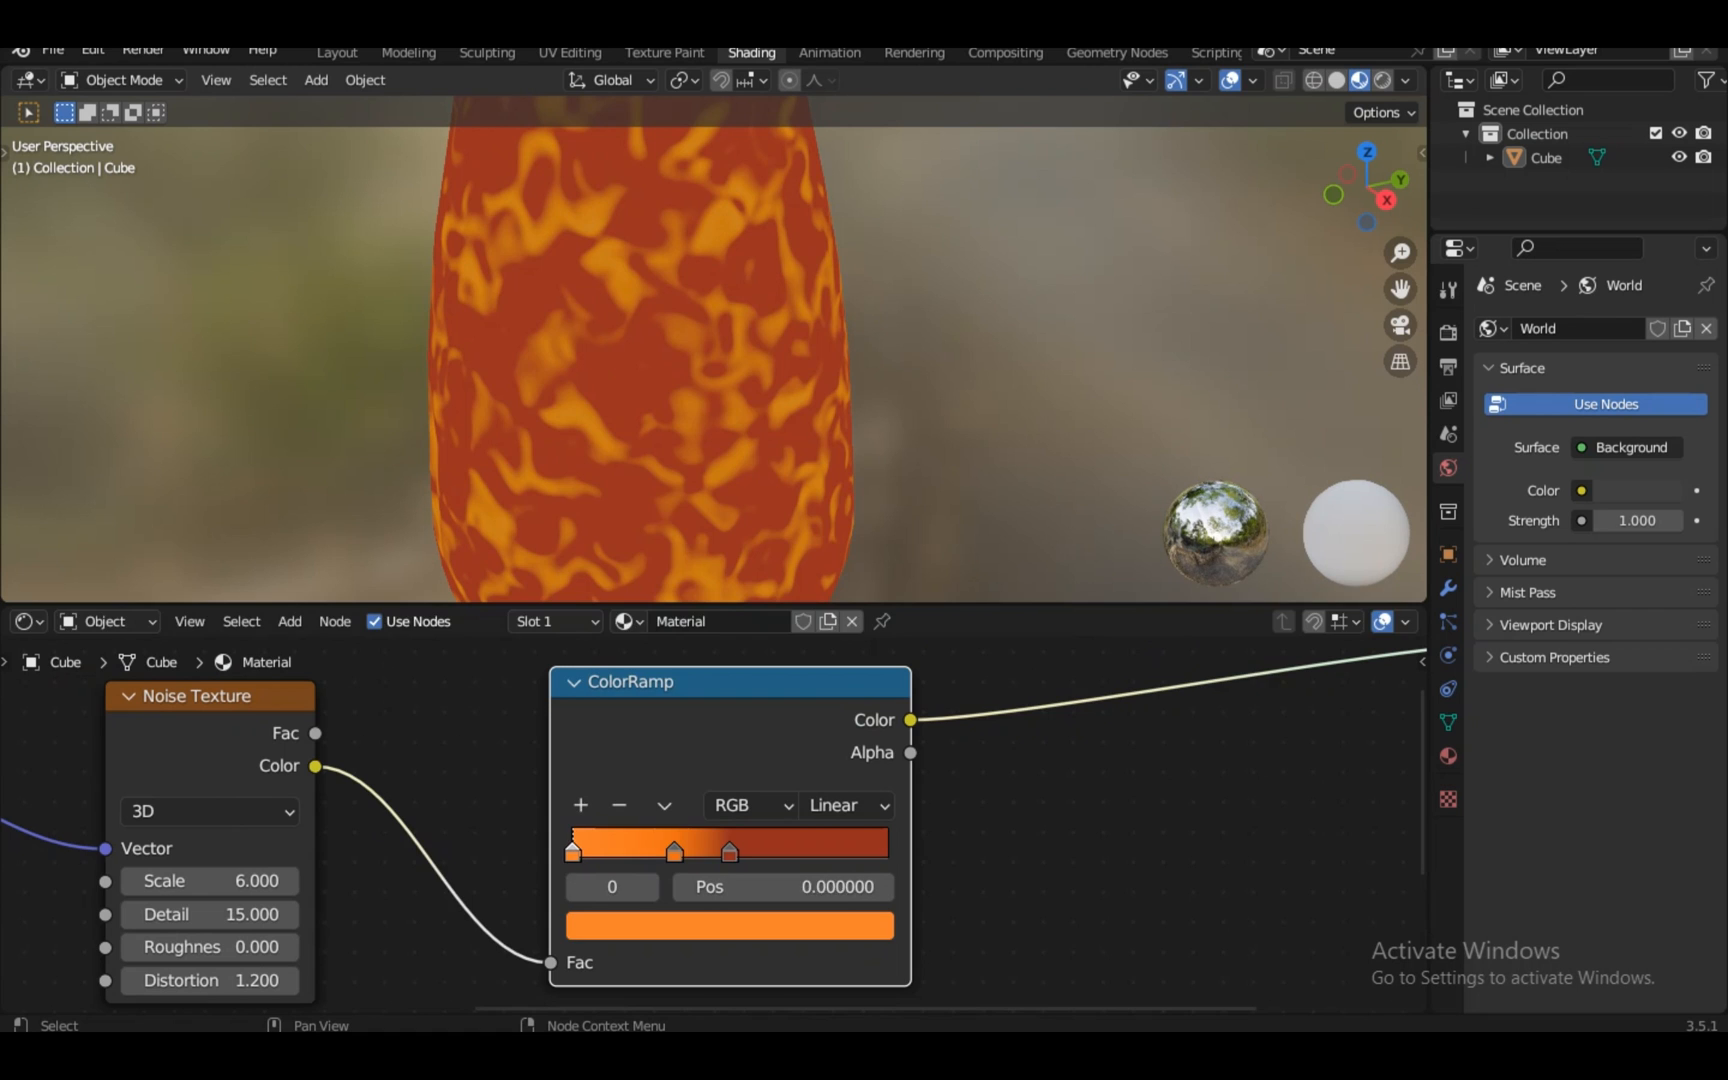
{"action": "left_click_drag", "start_coordinate": [690, 768], "coordinate": [639, 759]}
{"action": "left_click_drag", "start_coordinate": [624, 844], "coordinate": [627, 844]}
{"action": "left_click", "coordinate": [672, 916]}
{"action": "left_click_drag", "start_coordinate": [644, 652], "coordinate": [615, 676]}
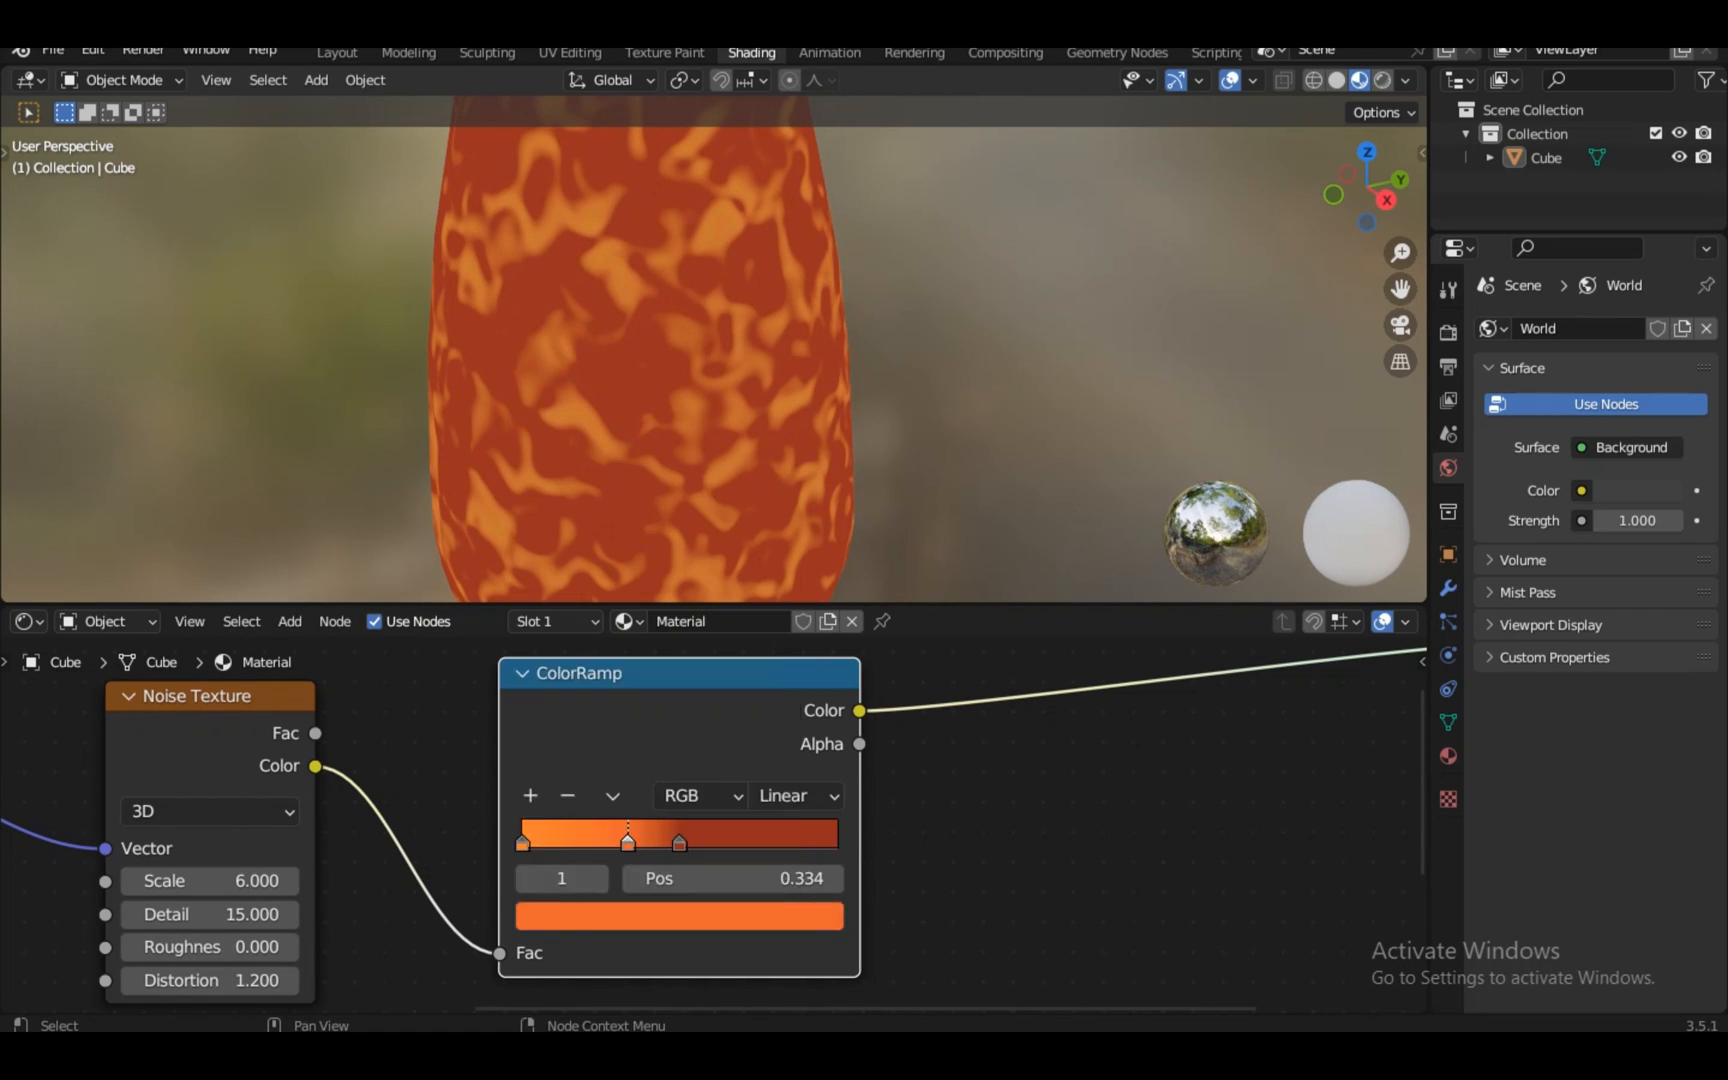
{"action": "scroll", "coordinate": [705, 830], "scroll_direction": "down", "scroll_amount": 4}
Add a second ColorRamp fed by the noise Color output
{"action": "key", "text": "shift+a"}
{"action": "mouse_move", "coordinate": [790, 871]}
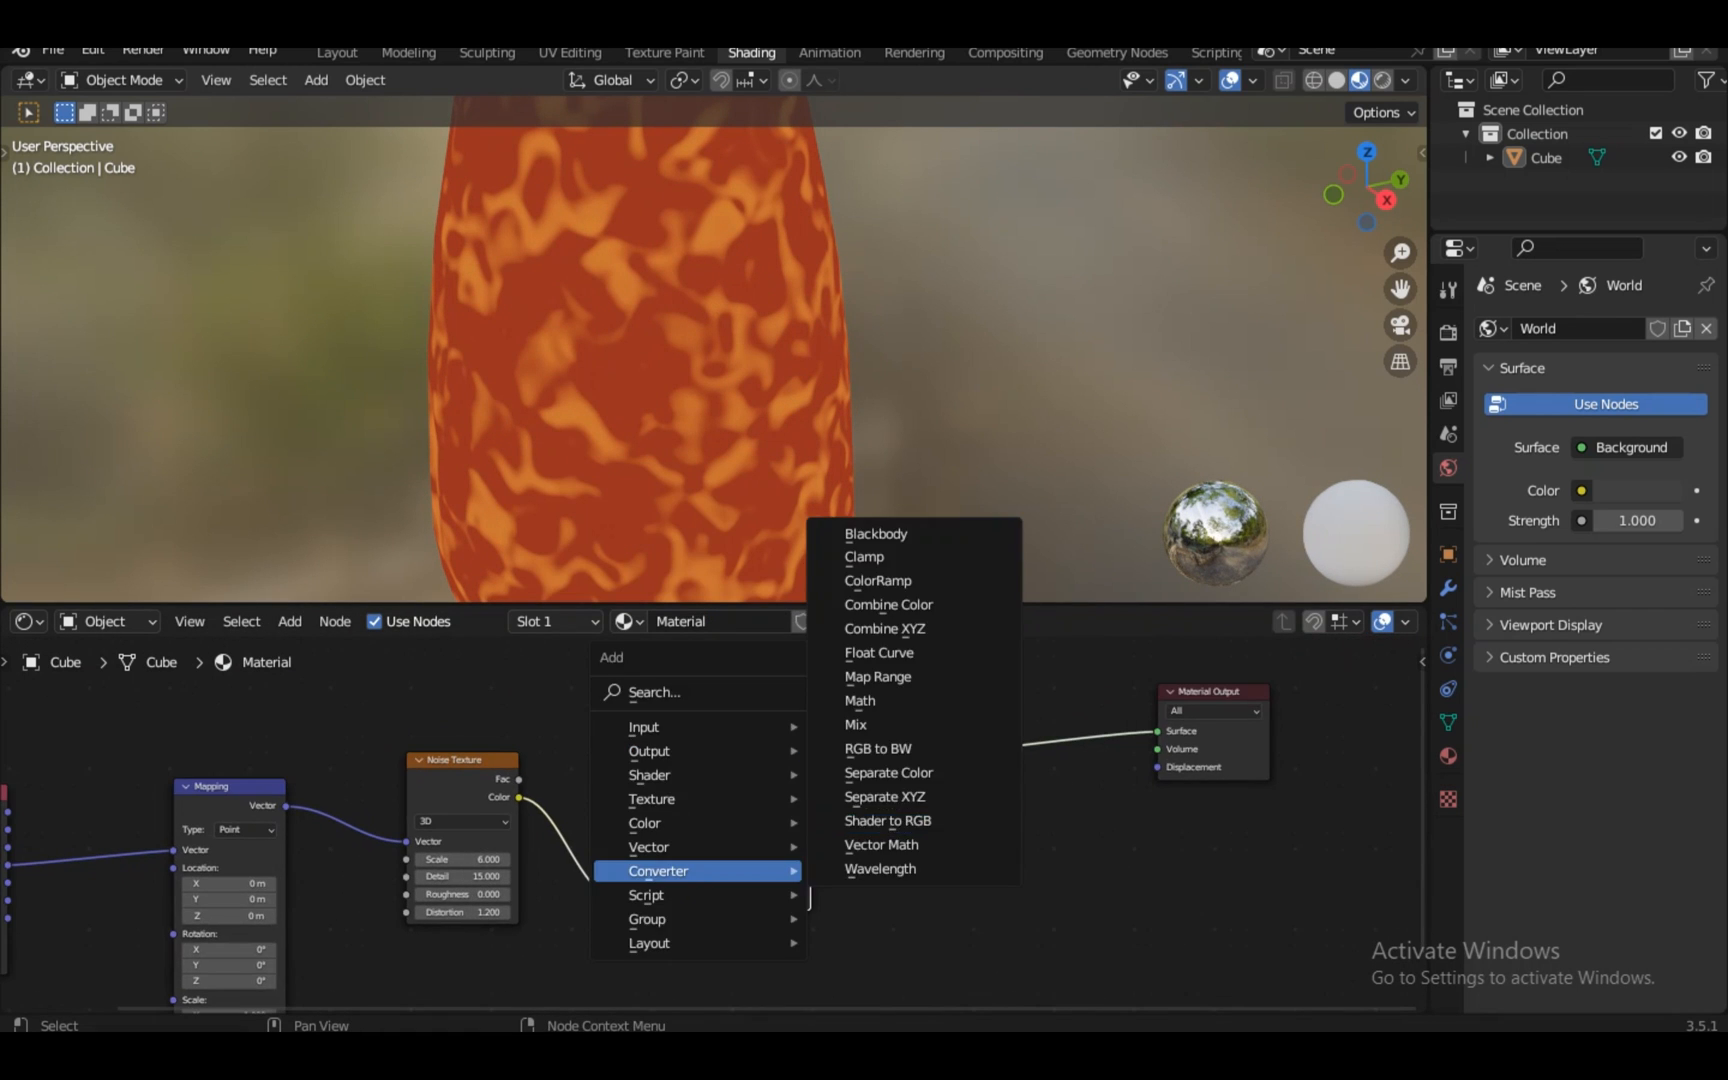
{"action": "left_click", "coordinate": [877, 580]}
{"action": "left_click_drag", "start_coordinate": [649, 951], "coordinate": [636, 965]}
{"action": "scroll", "coordinate": [649, 951], "scroll_direction": "up", "scroll_amount": 2}
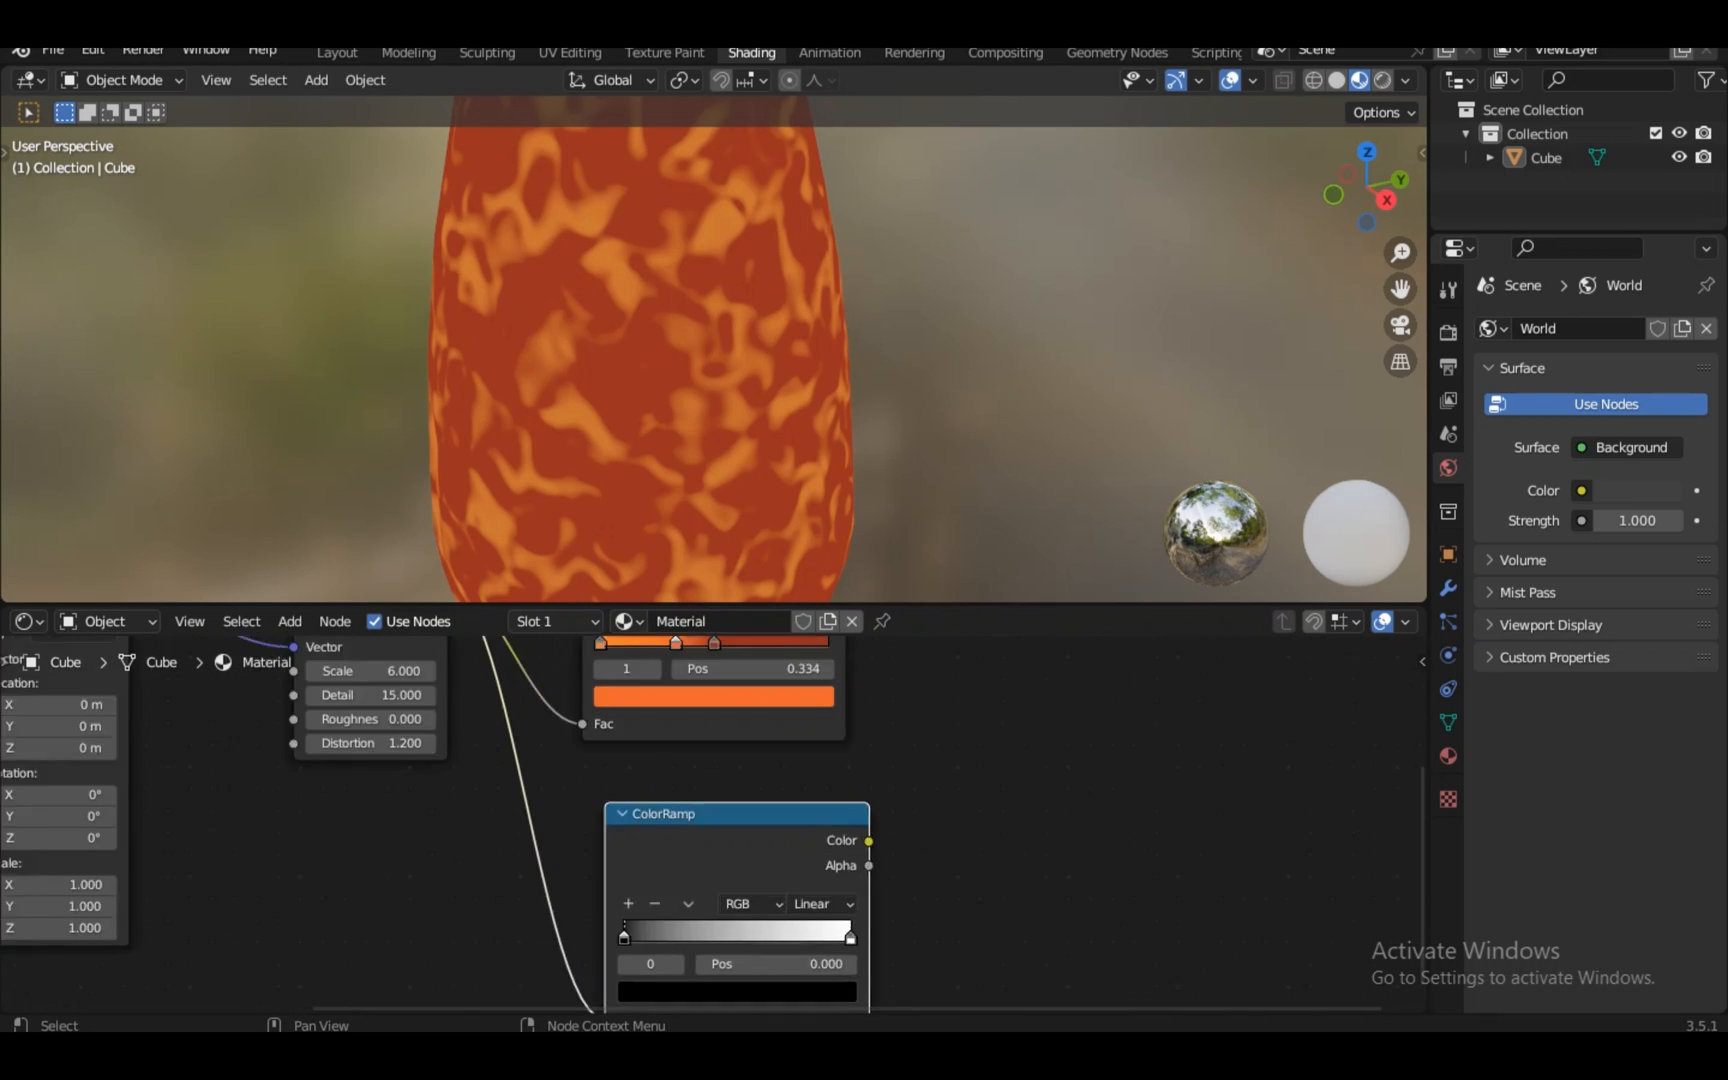
Colour the new ramp's stops navy and light blue and adjust their positions
{"action": "left_click", "coordinate": [702, 909]}
{"action": "left_click", "coordinate": [795, 703]}
{"action": "left_click", "coordinate": [758, 590]}
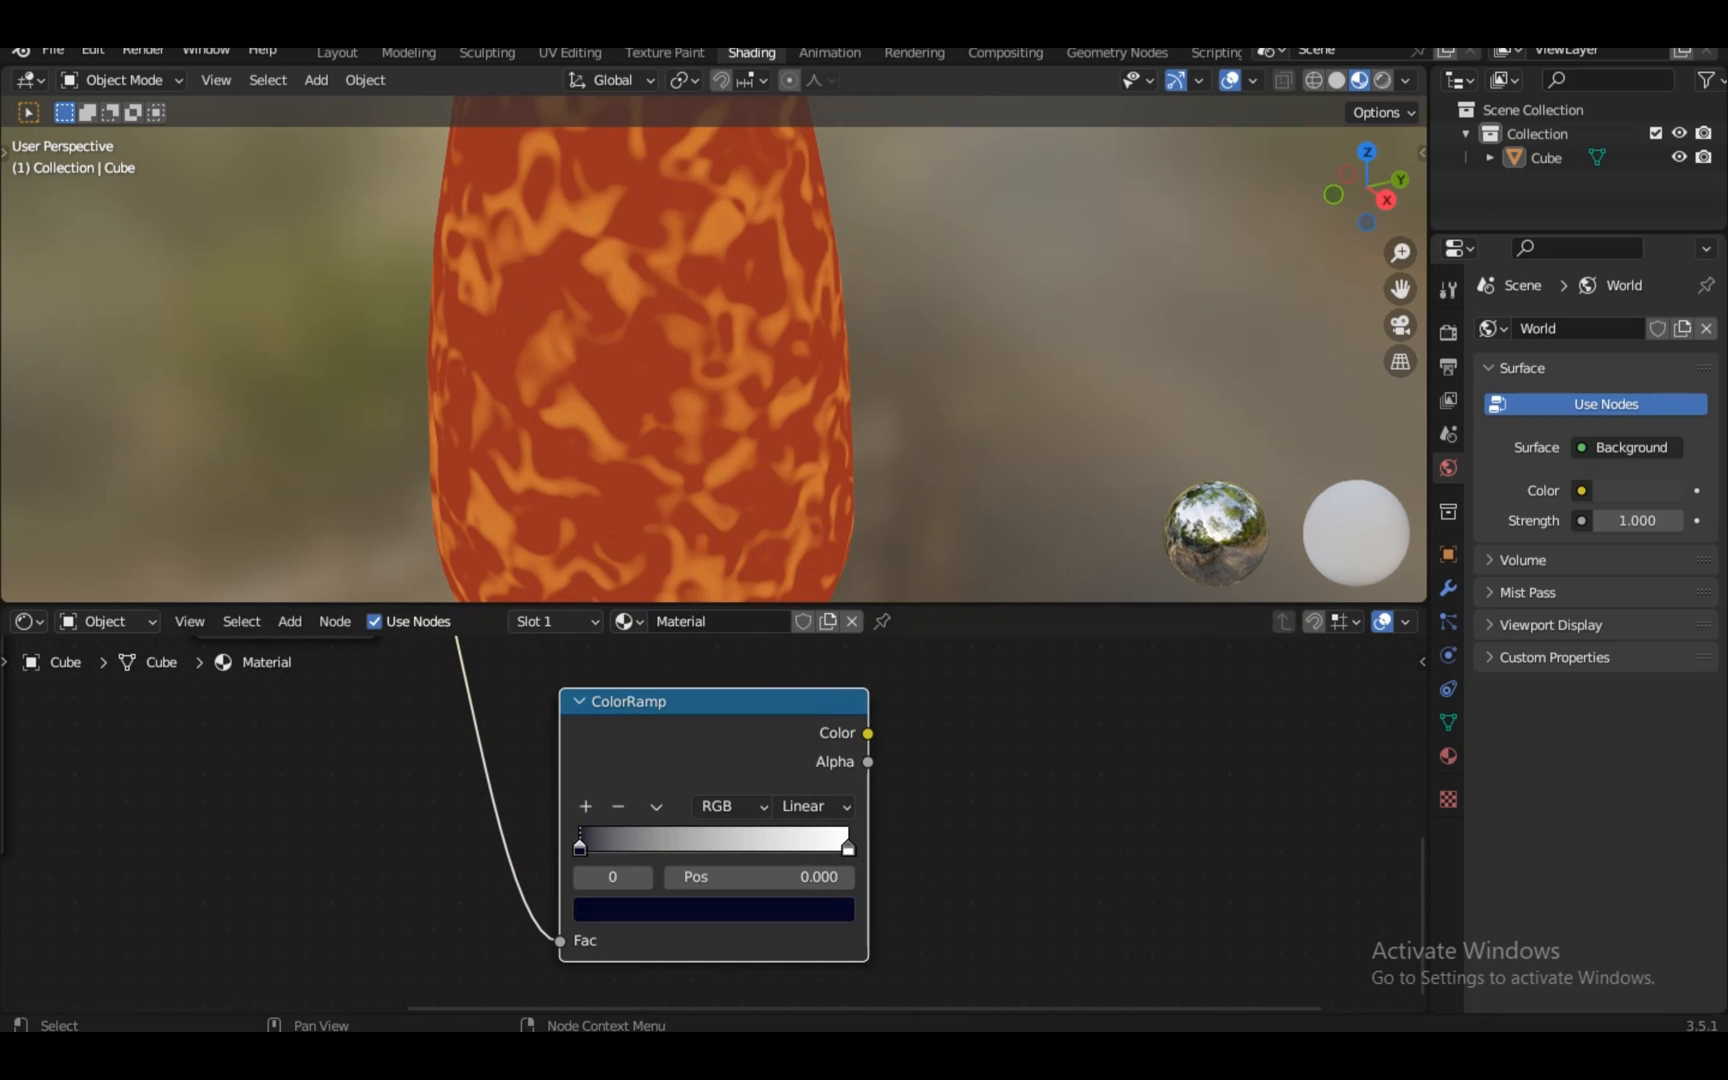
{"action": "left_click", "coordinate": [713, 909]}
{"action": "left_click", "coordinate": [748, 598]}
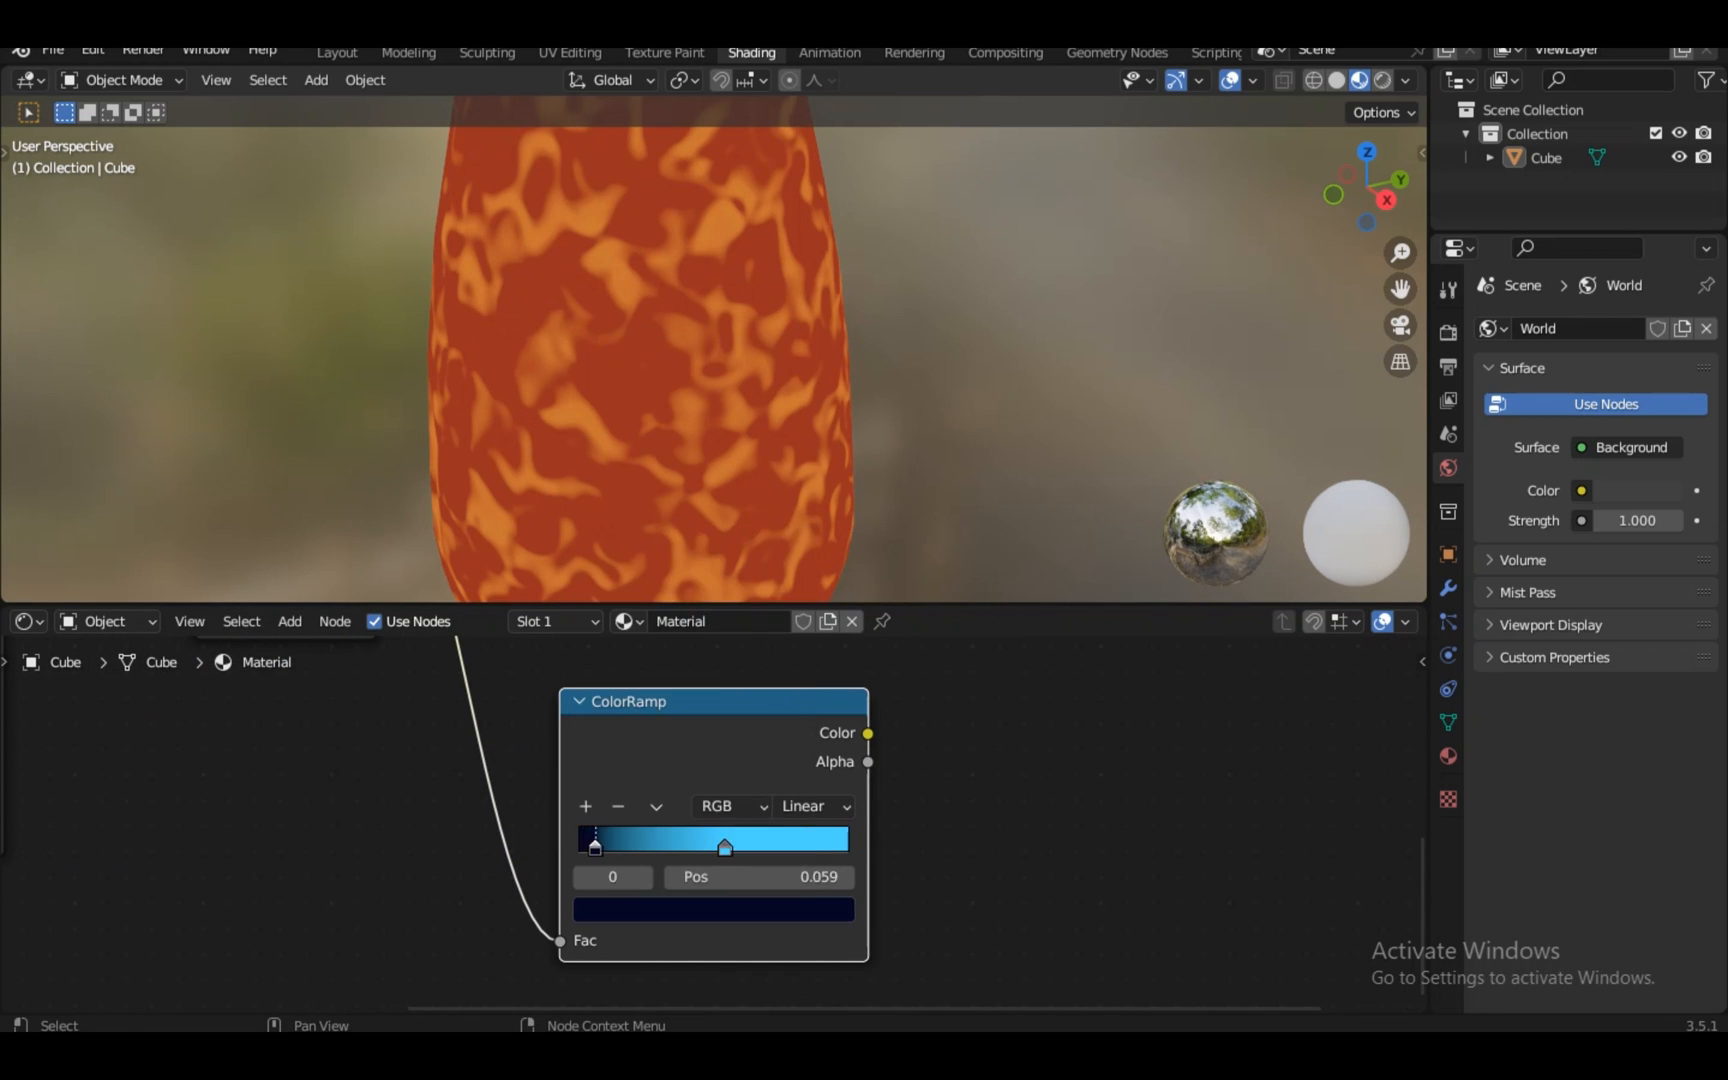
{"action": "left_click_drag", "start_coordinate": [595, 848], "coordinate": [615, 848]}
{"action": "left_click", "coordinate": [680, 740], "text": "ctrl+shift"}
{"action": "scroll", "coordinate": [714, 825], "scroll_direction": "up", "scroll_amount": 1}
{"action": "scroll", "coordinate": [714, 825], "scroll_direction": "down", "scroll_amount": 5}
{"action": "mouse_move", "coordinate": [722, 840]}
{"action": "left_mouse_down"}
{"action": "mouse_move", "coordinate": [683, 840]}
{"action": "mouse_move", "coordinate": [723, 853]}
{"action": "left_mouse_up"}
{"action": "scroll", "coordinate": [714, 825], "scroll_direction": "up", "scroll_amount": 7}
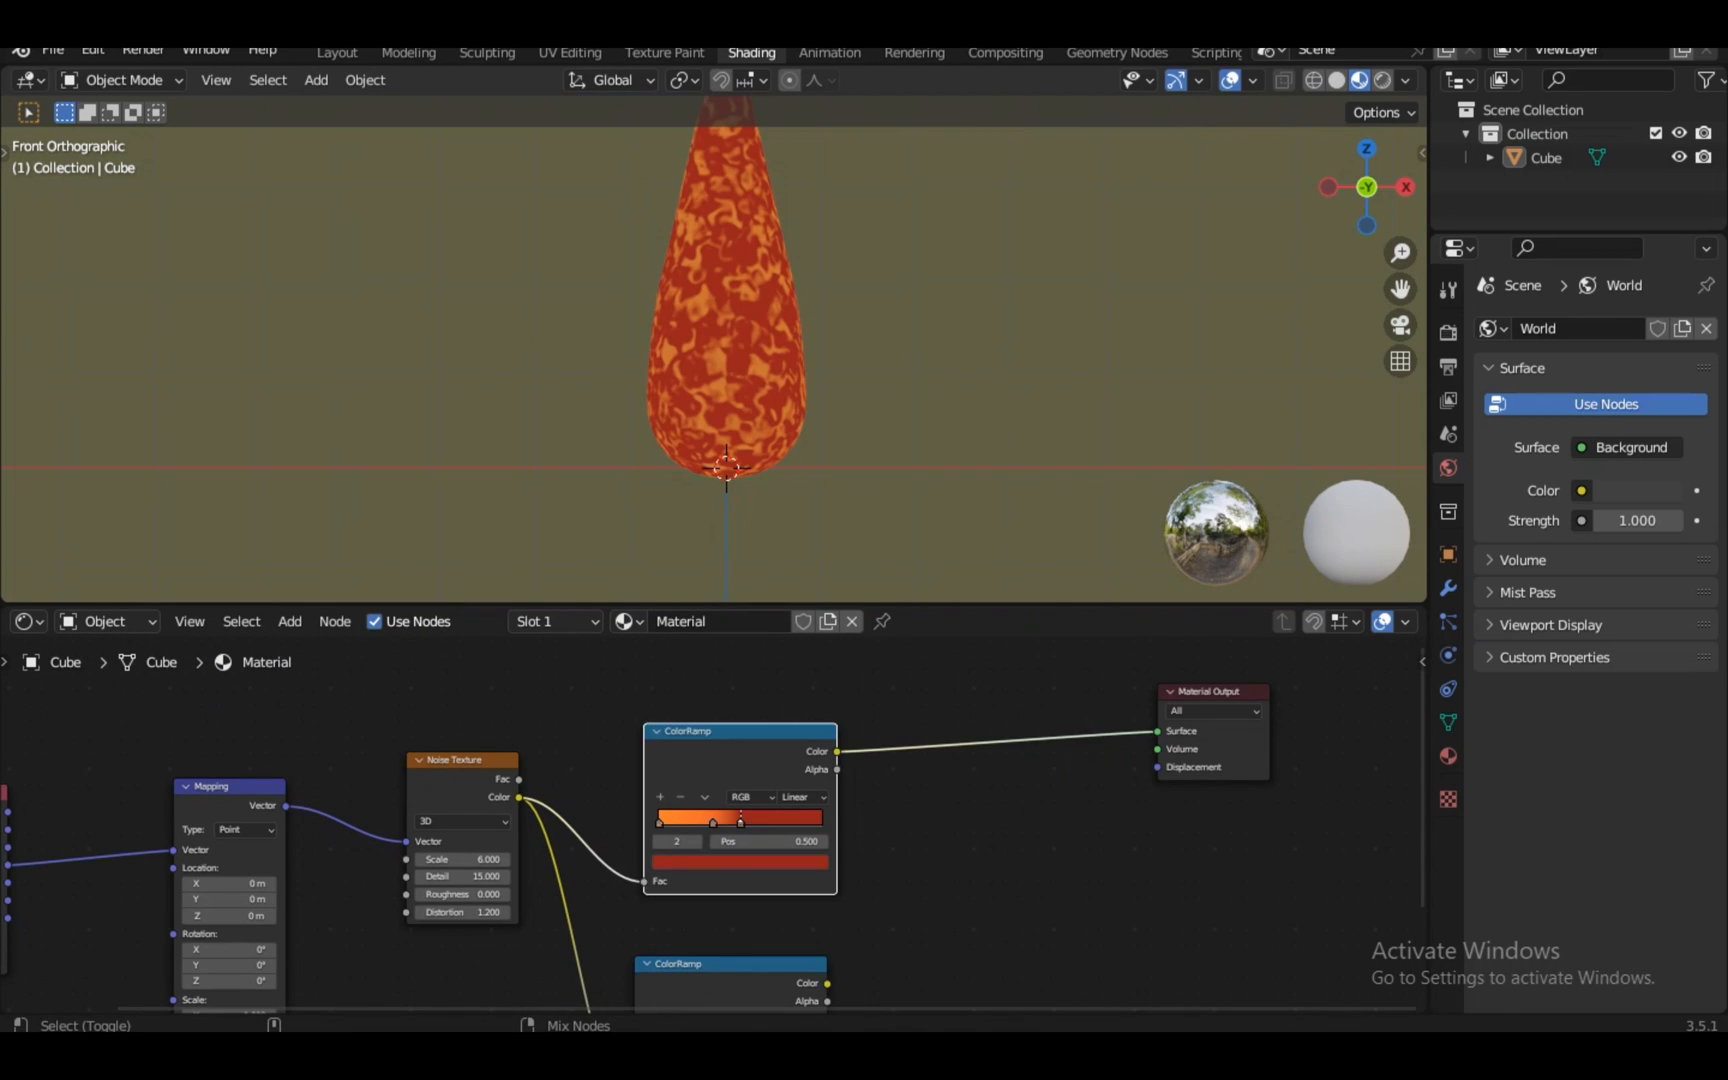
Blend both ColorRamps through a Mix node placed before the Material Output
{"action": "left_click", "coordinate": [756, 966], "text": "ctrl+shift"}
{"action": "right_click_drag", "start_coordinate": [756, 966], "coordinate": [781, 795], "text": "ctrl+shift"}
{"action": "left_click", "coordinate": [906, 887]}
{"action": "left_click_drag", "start_coordinate": [938, 887], "coordinate": [986, 727]}
{"action": "left_click", "coordinate": [1210, 692]}
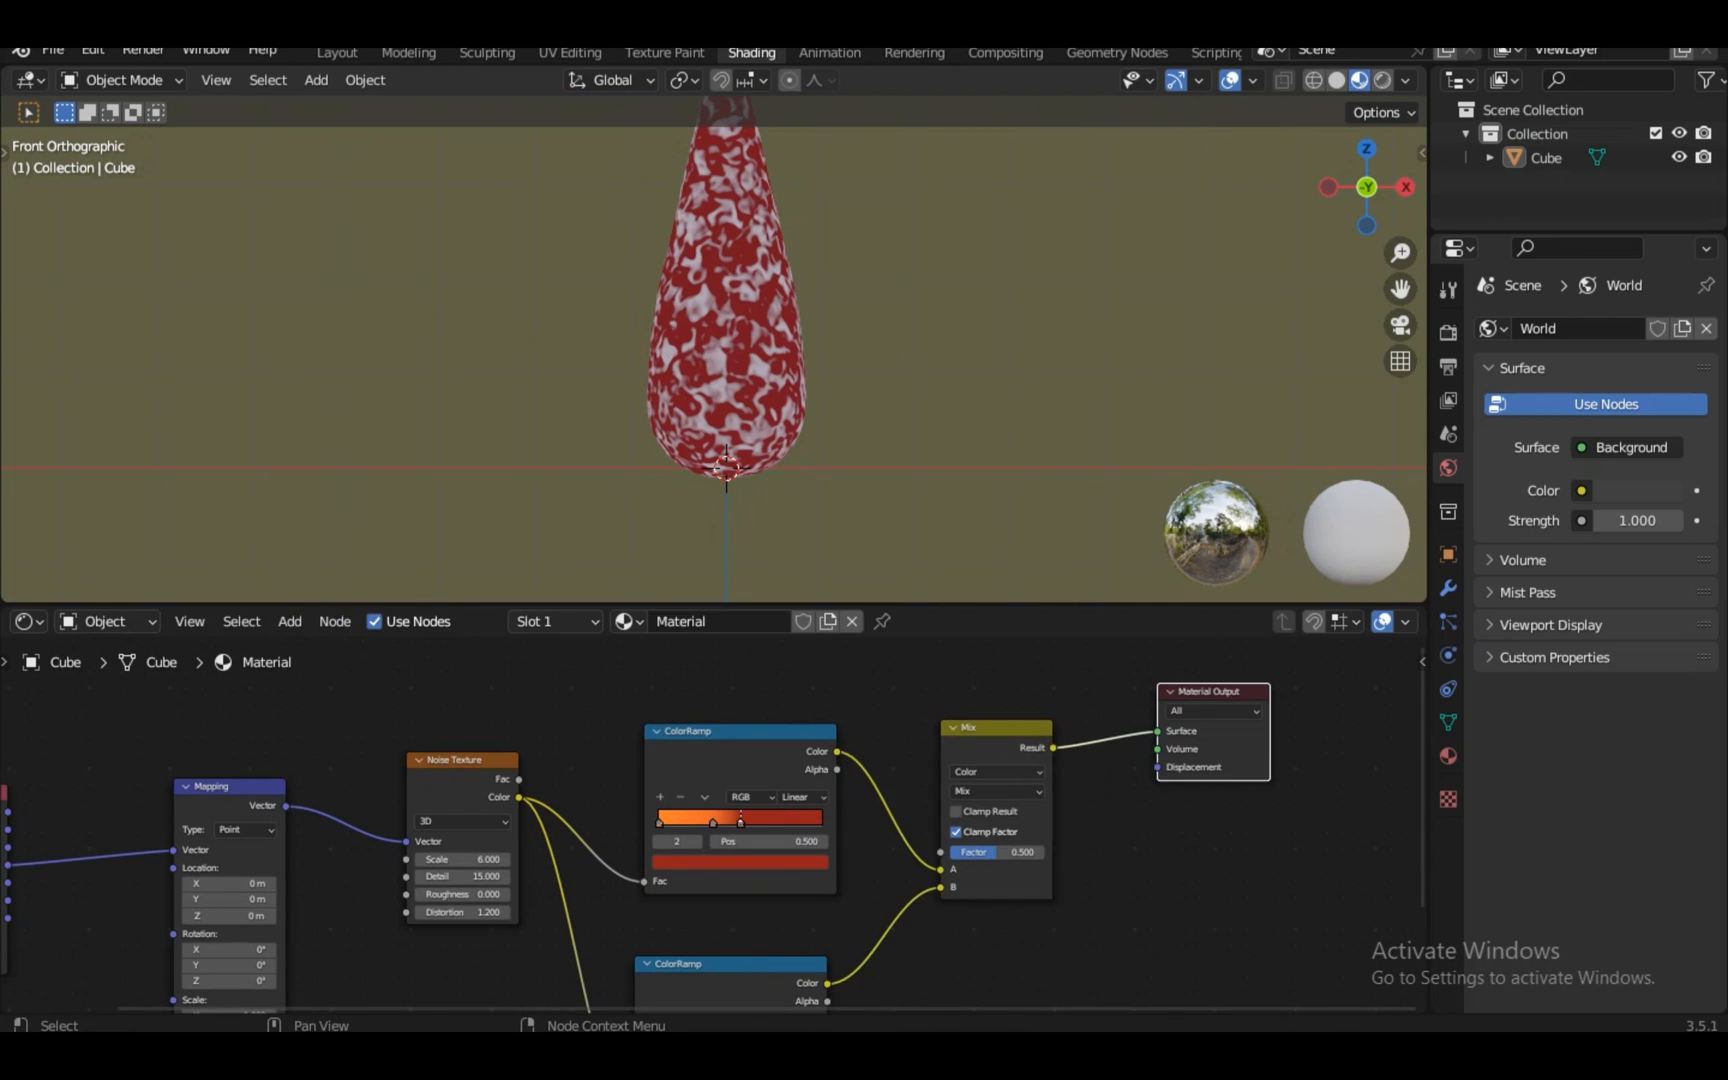
{"action": "middle_click_drag", "start_coordinate": [1210, 692], "coordinate": [703, 761]}
{"action": "scroll", "coordinate": [703, 761], "scroll_direction": "up", "scroll_amount": 6}
{"action": "left_click_drag", "start_coordinate": [703, 761], "coordinate": [969, 696]}
{"action": "left_click_drag", "start_coordinate": [365, 818], "coordinate": [542, 694]}
{"action": "scroll", "coordinate": [714, 825], "scroll_direction": "down", "scroll_amount": 3}
{"action": "middle_click_drag", "start_coordinate": [700, 827], "coordinate": [838, 828]}
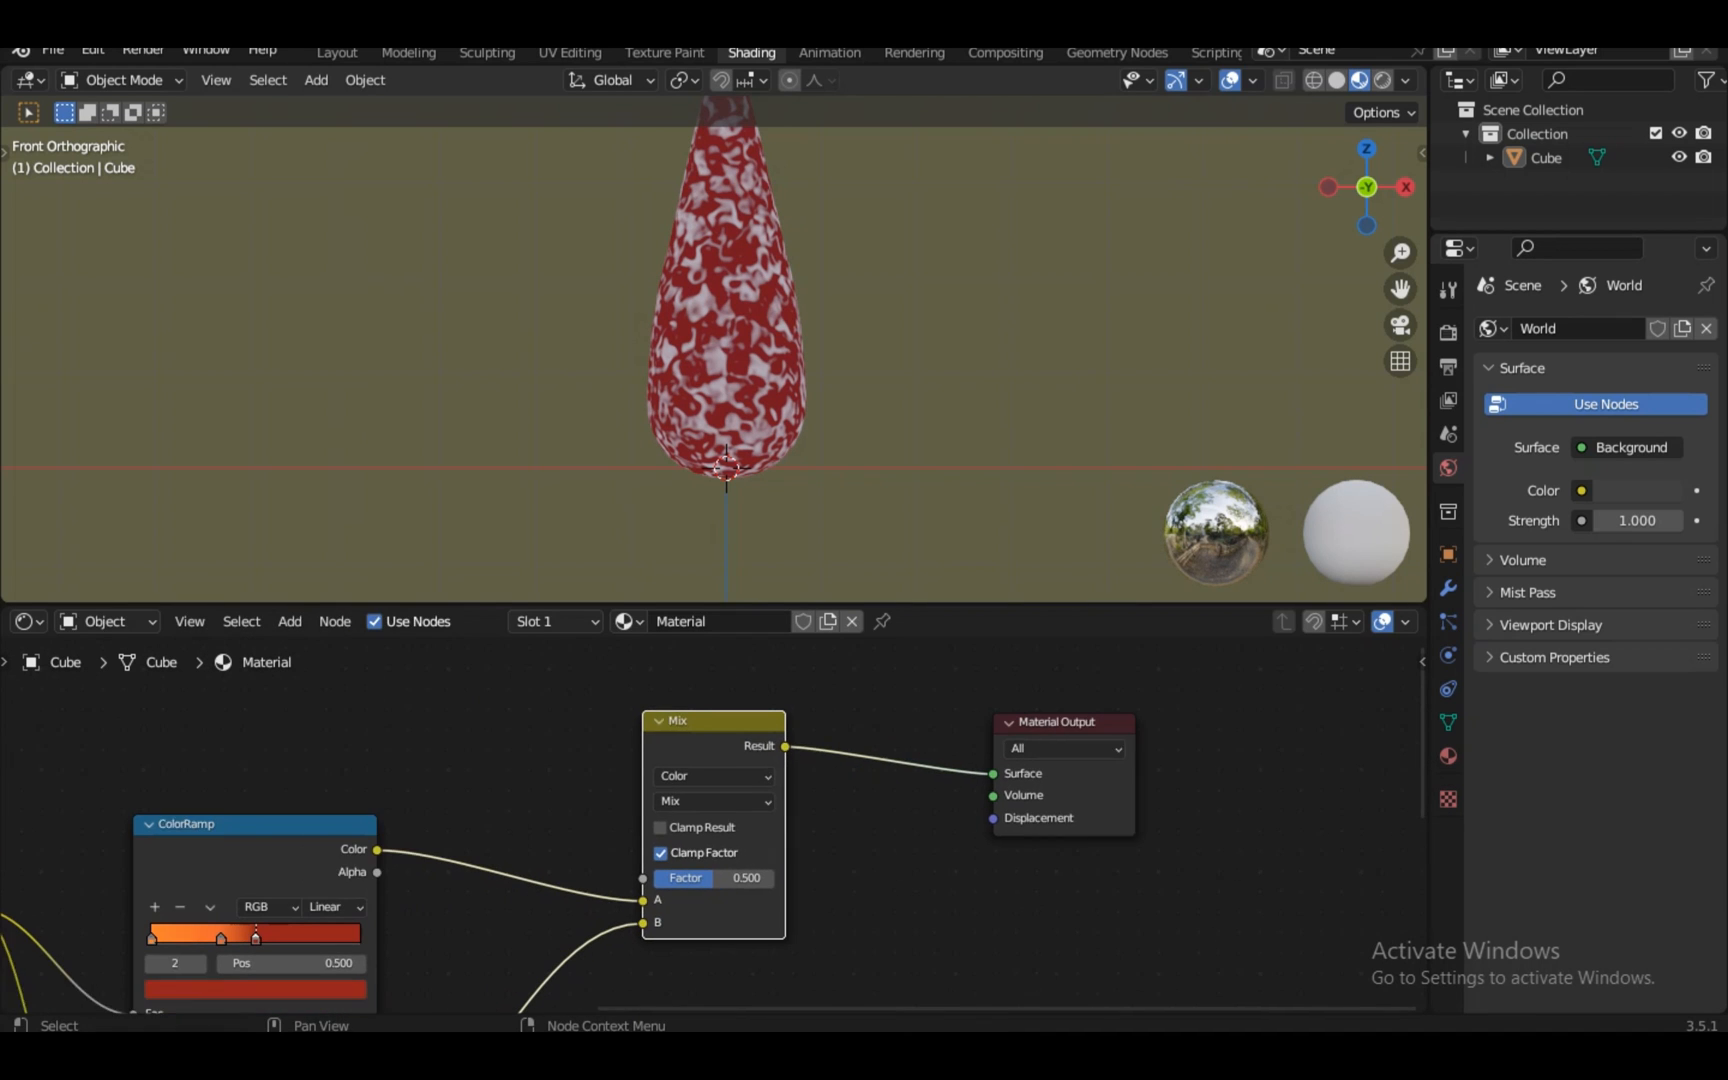
{"action": "scroll", "coordinate": [714, 825], "scroll_direction": "down", "scroll_amount": 1}
{"action": "left_click_drag", "start_coordinate": [799, 479], "coordinate": [808, 485]}
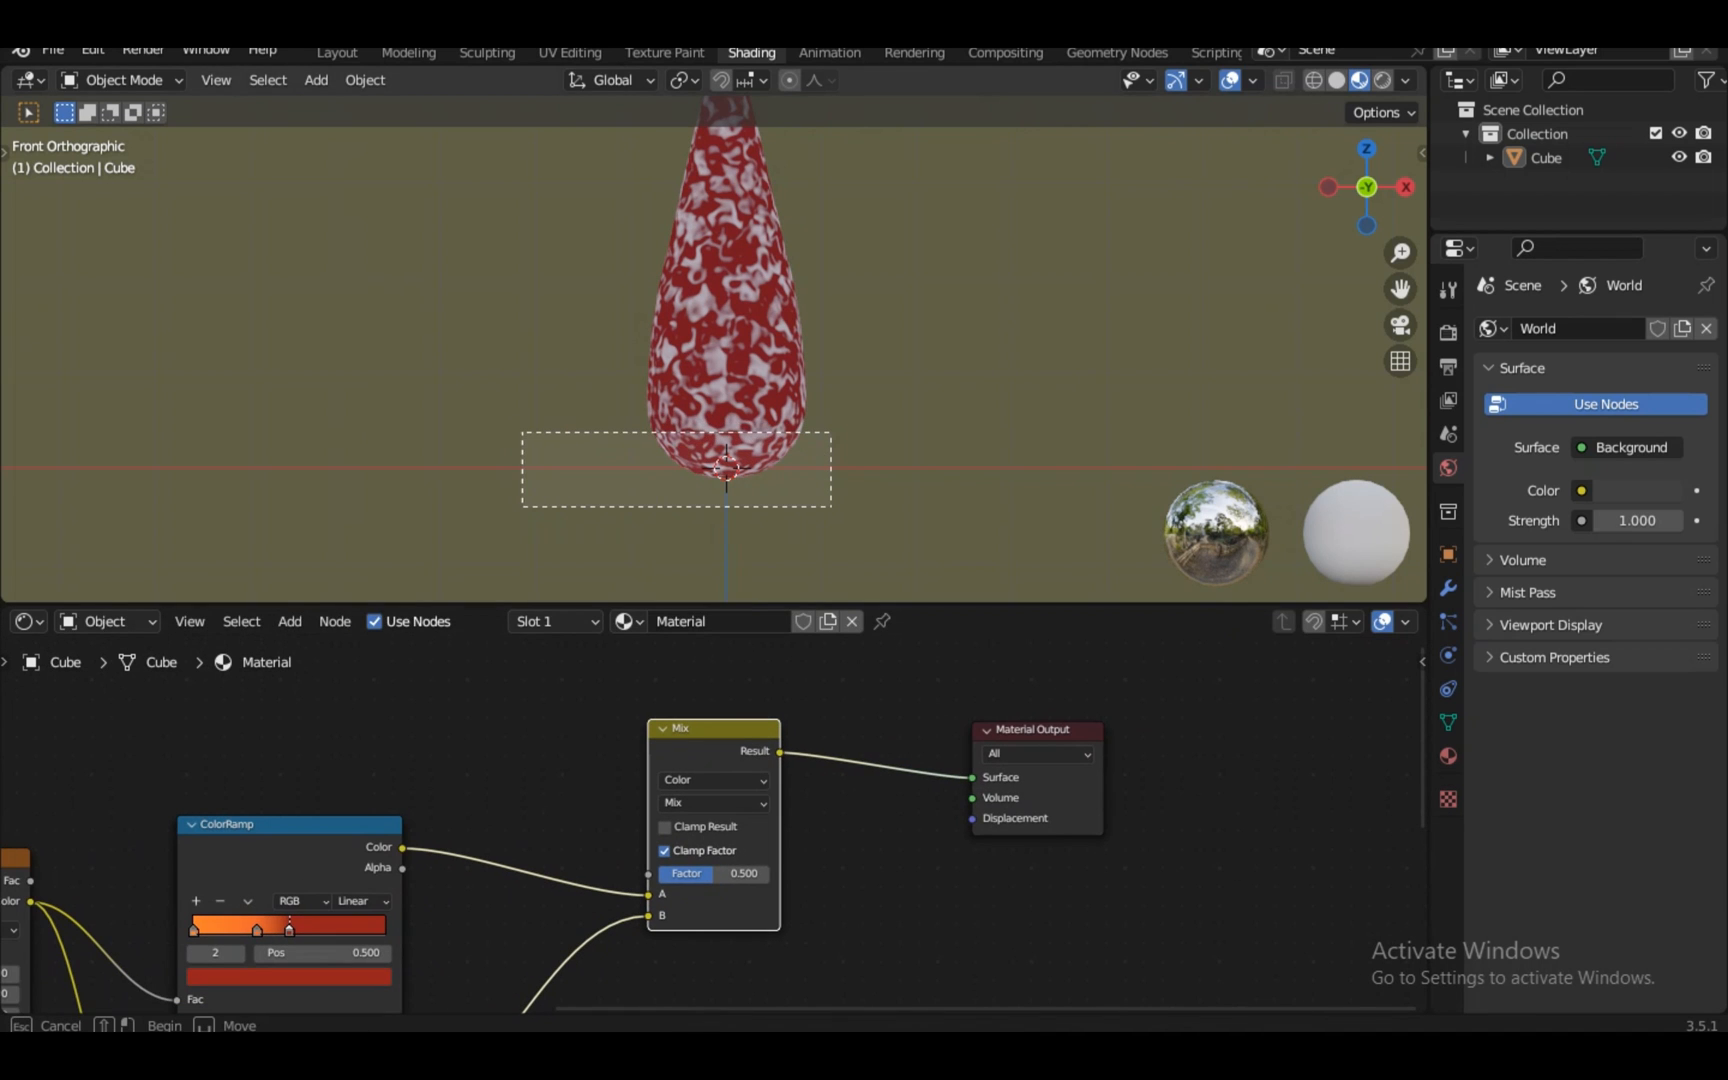
Select the teardrop and review the noise, mapping and second ramp nodes
{"action": "left_click_drag", "start_coordinate": [516, 441], "coordinate": [518, 434]}
{"action": "scroll", "coordinate": [714, 350], "scroll_direction": "up", "scroll_amount": 1}
{"action": "scroll", "coordinate": [714, 350], "scroll_direction": "down", "scroll_amount": 5}
{"action": "left_click_drag", "start_coordinate": [805, 198], "coordinate": [779, 217]}
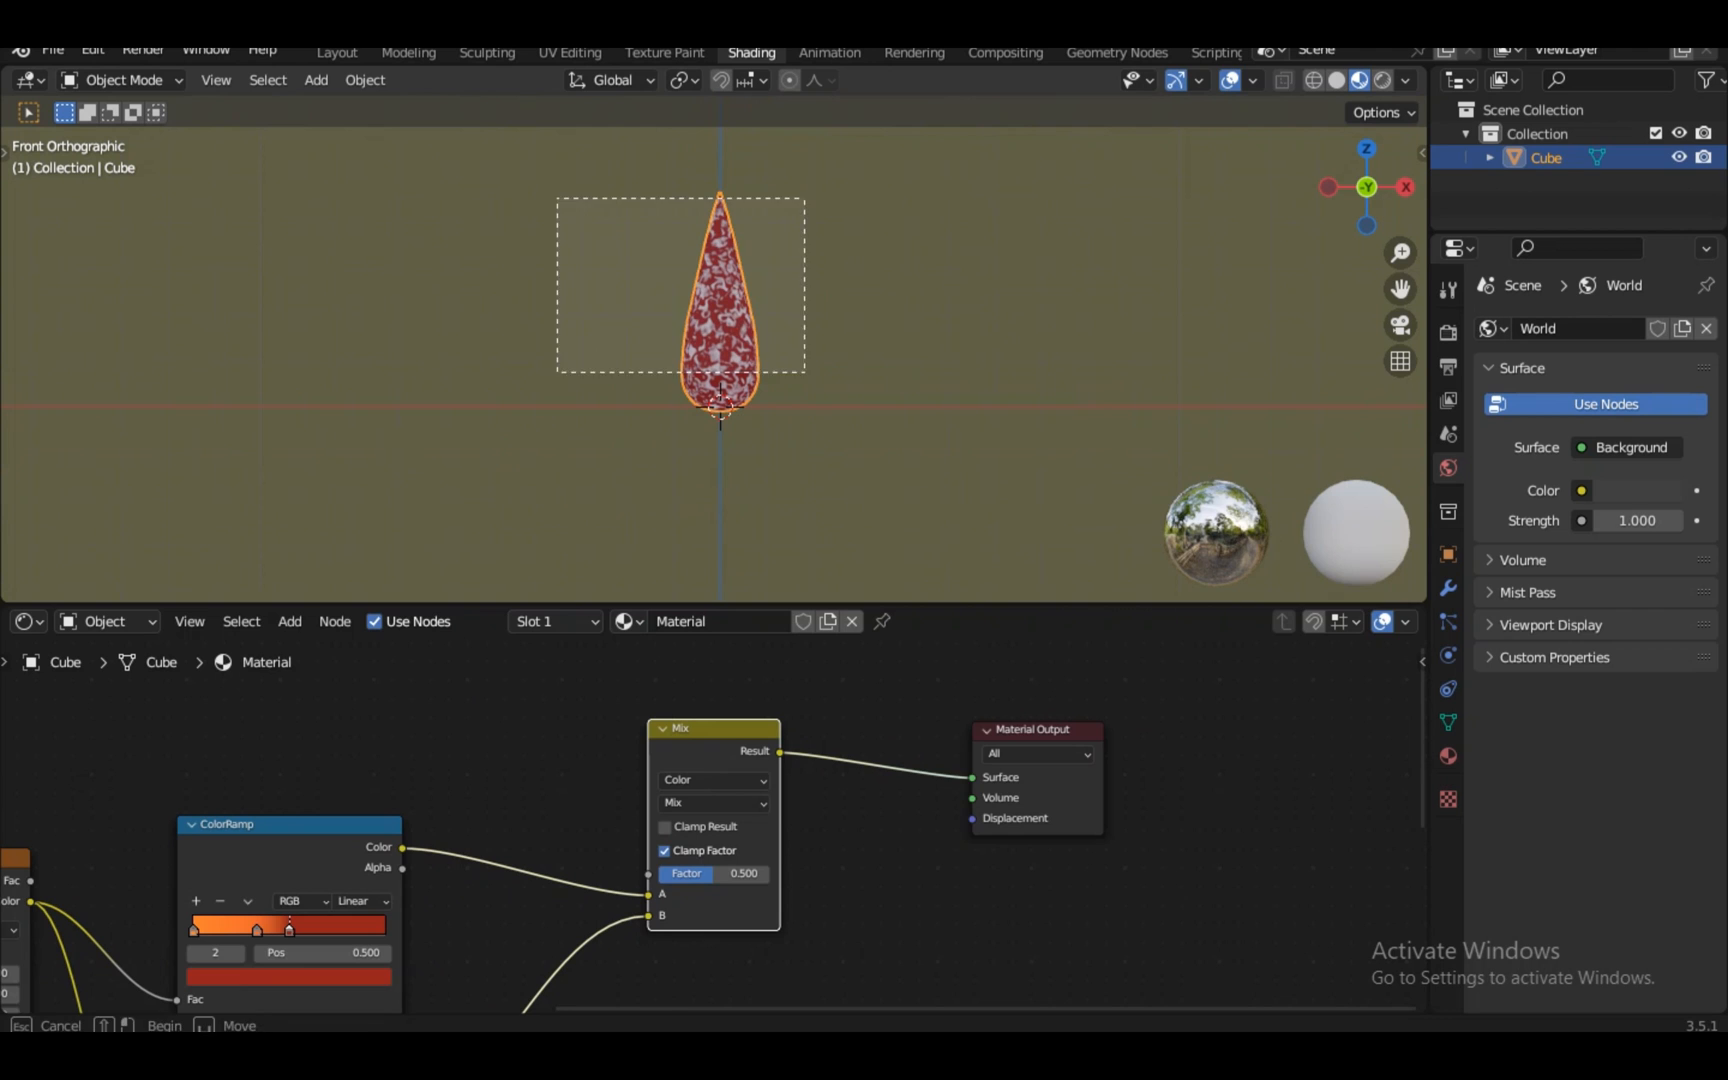
{"action": "scroll", "coordinate": [714, 825], "scroll_direction": "down", "scroll_amount": 2}
{"action": "middle_click_drag", "start_coordinate": [714, 825], "coordinate": [1024, 760]}
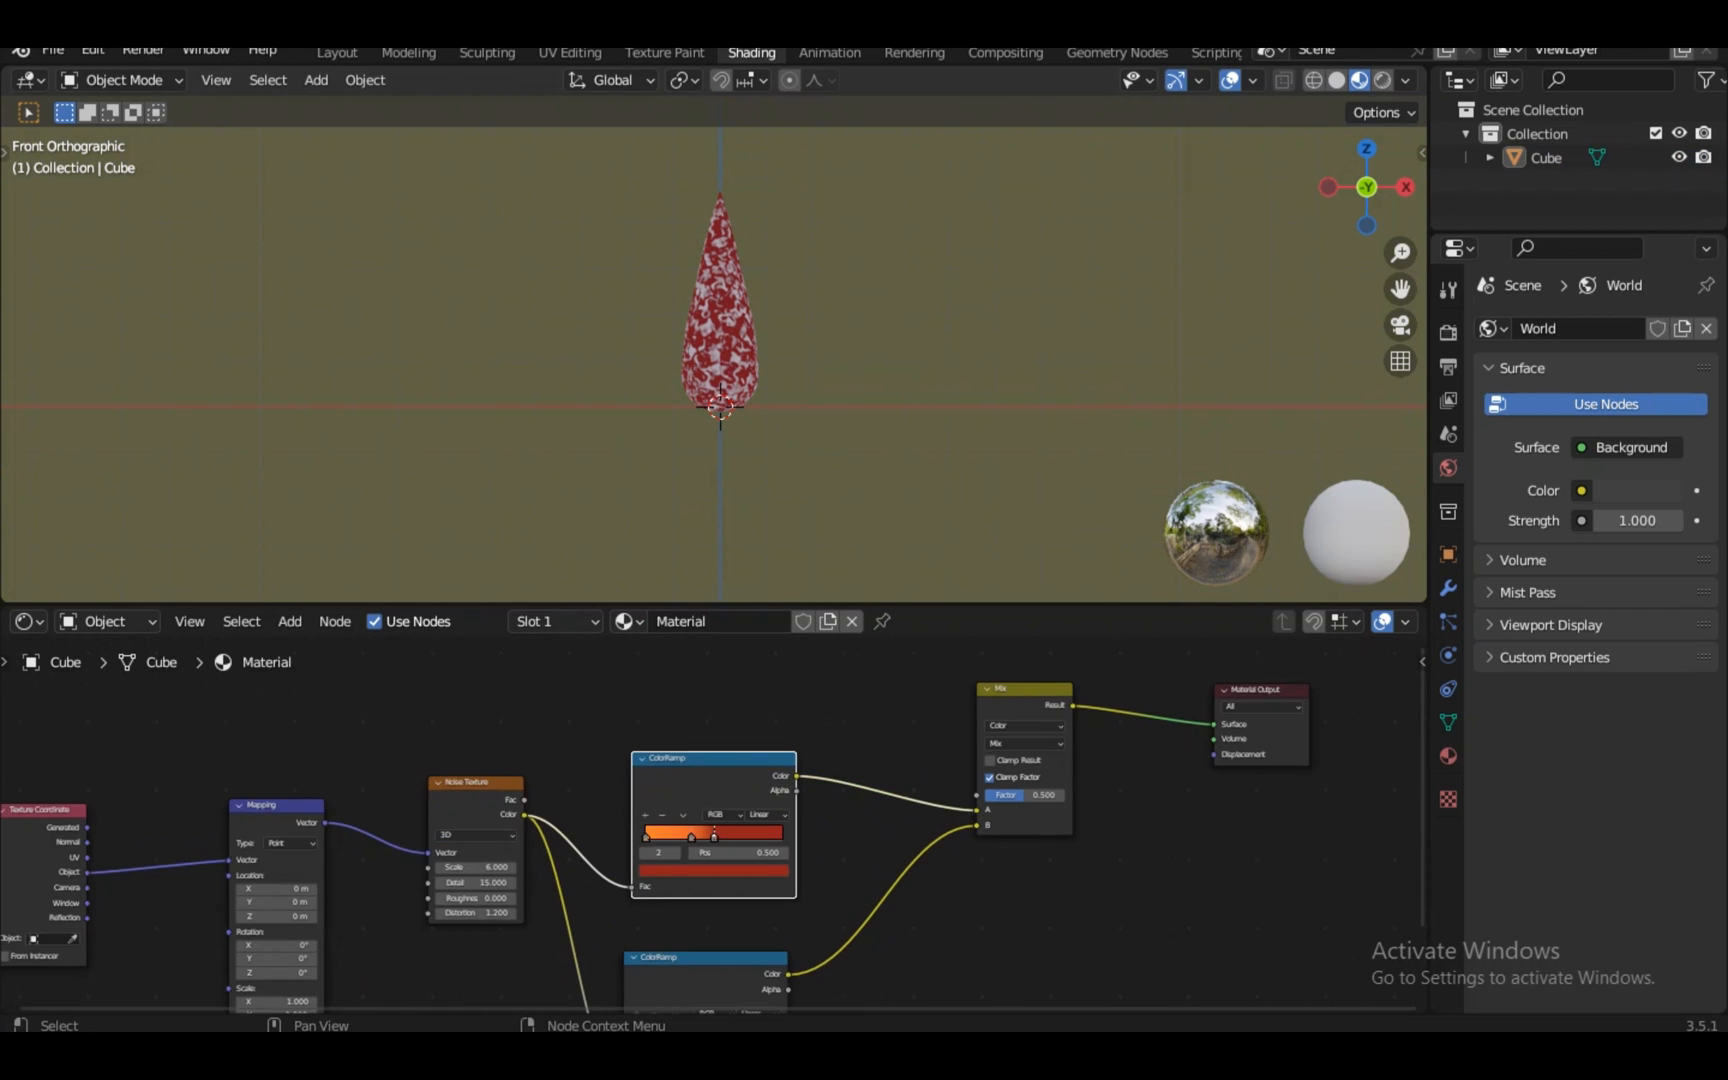
{"action": "scroll", "coordinate": [714, 825], "scroll_direction": "up", "scroll_amount": 5}
{"action": "middle_click_drag", "start_coordinate": [714, 950], "coordinate": [727, 670]}
{"action": "scroll", "coordinate": [714, 350], "scroll_direction": "up", "scroll_amount": 1}
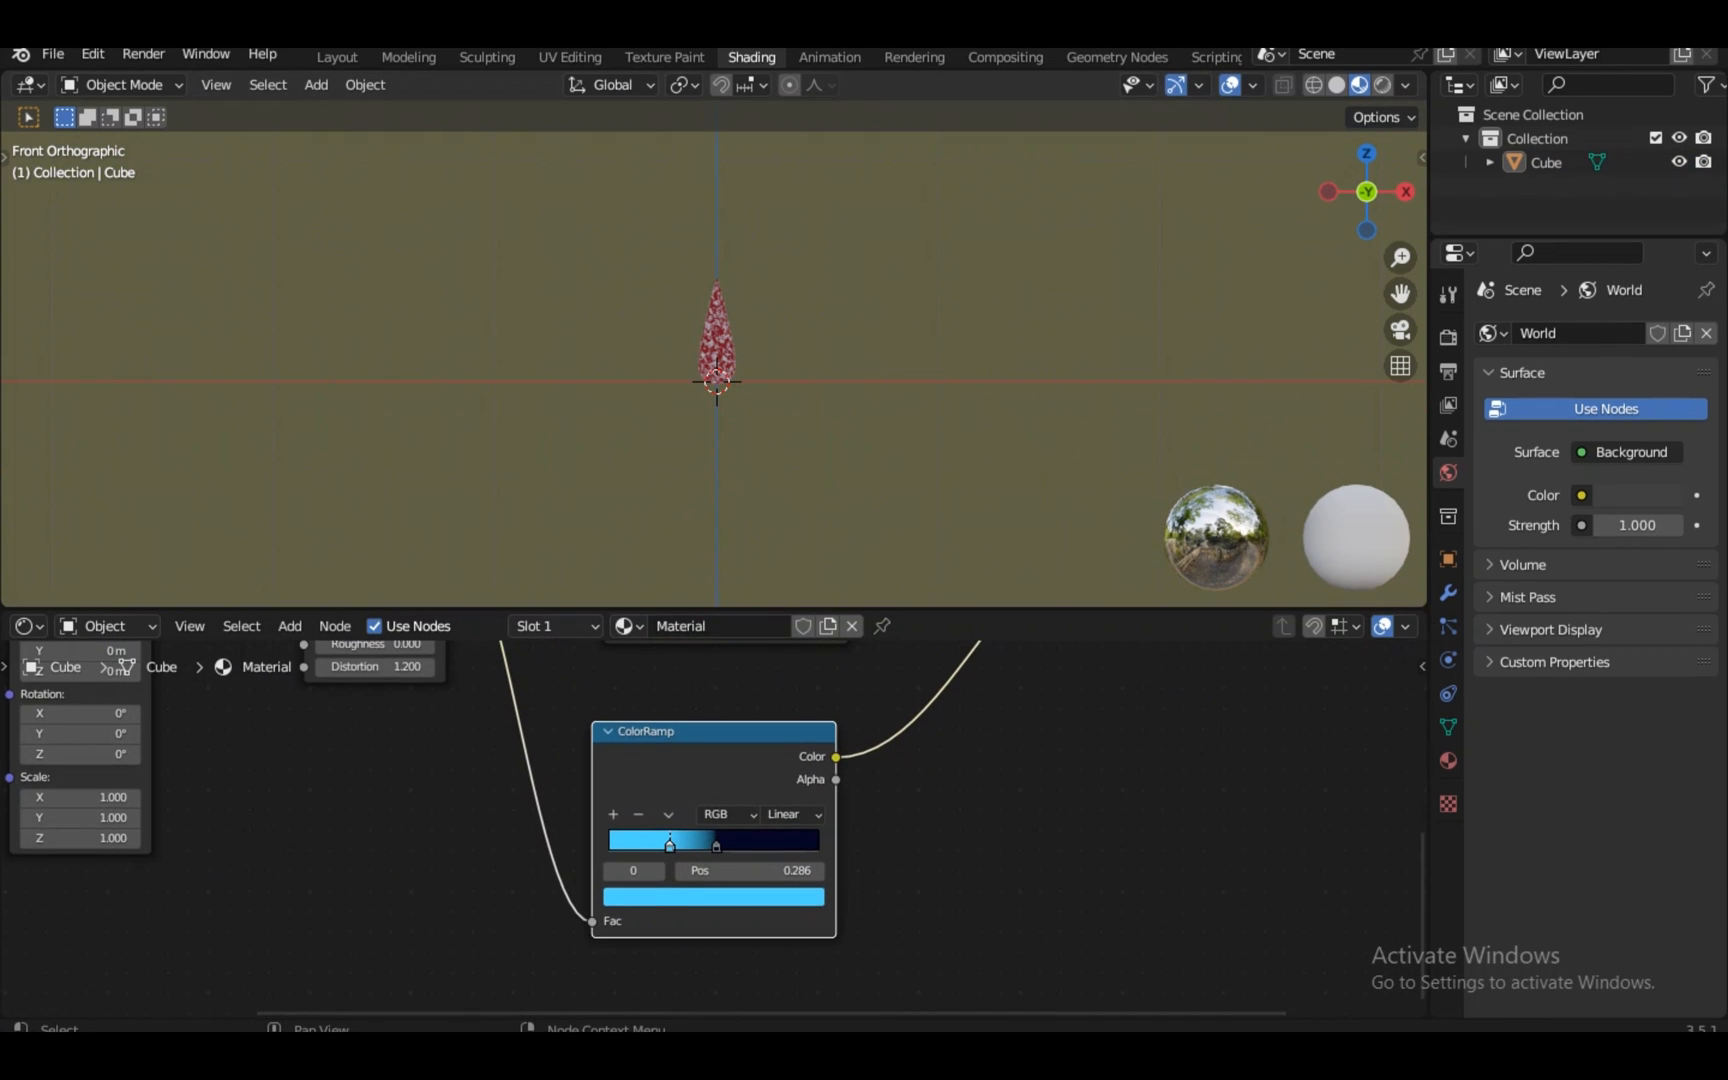
{"action": "scroll", "coordinate": [714, 825], "scroll_direction": "down", "scroll_amount": 3}
Duplicate the Mapping node, then undo the duplicate
{"action": "left_click", "coordinate": [722, 674]}
{"action": "left_click", "coordinate": [213, 740]}
{"action": "scroll", "coordinate": [714, 825], "scroll_direction": "up", "scroll_amount": 1}
{"action": "middle_click_drag", "start_coordinate": [213, 740], "coordinate": [758, 873]}
{"action": "key", "text": "shift+d"}
{"action": "left_click", "coordinate": [743, 830]}
{"action": "key", "text": "ctrl+z"}
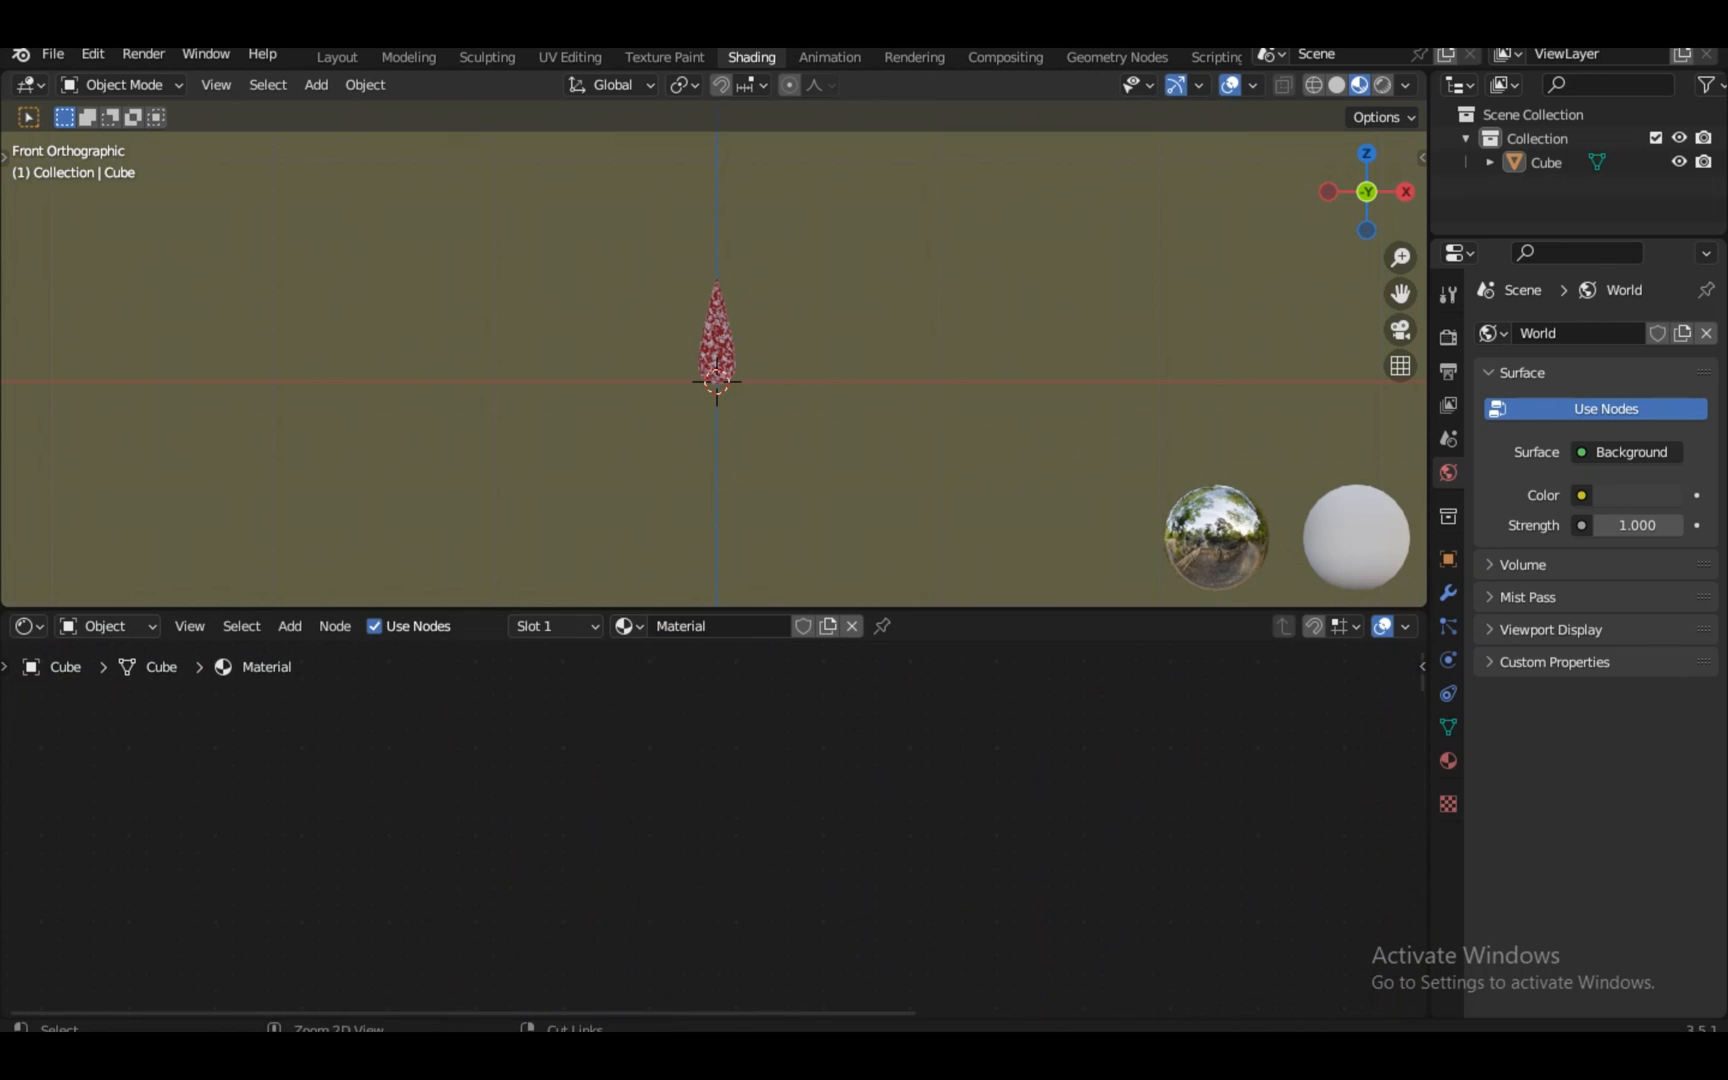
{"action": "scroll", "coordinate": [740, 825], "scroll_direction": "down", "scroll_amount": 3}
Add a Gradient Texture node to the teardrop's material node tree
{"action": "middle_click_drag", "start_coordinate": [864, 989], "coordinate": [715, 790]}
{"action": "scroll", "coordinate": [714, 800], "scroll_direction": "up", "scroll_amount": 2}
{"action": "key", "text": "shift+a"}
{"action": "mouse_move", "coordinate": [712, 706]}
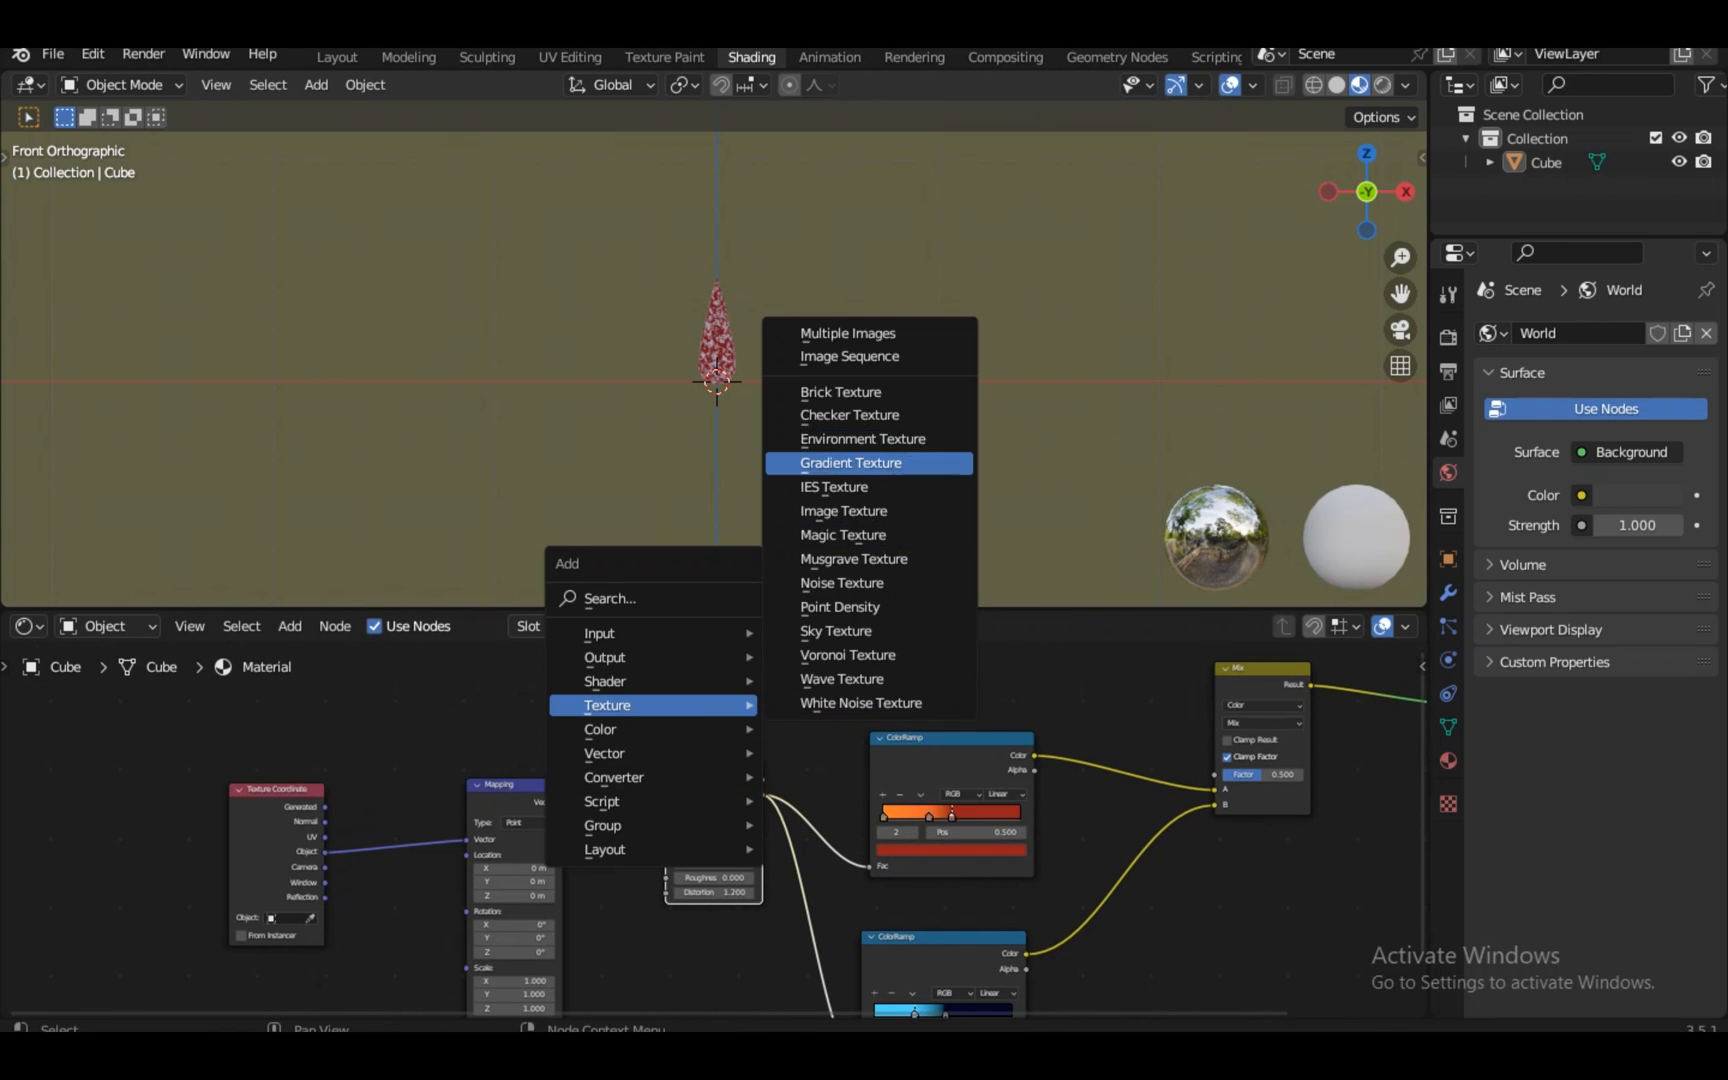
{"action": "left_click", "coordinate": [850, 462]}
{"action": "middle_click_drag", "start_coordinate": [722, 678], "coordinate": [724, 790]}
{"action": "scroll", "coordinate": [724, 790], "scroll_direction": "up", "scroll_amount": 7}
{"action": "left_click", "coordinate": [724, 790], "text": "ctrl+shift"}
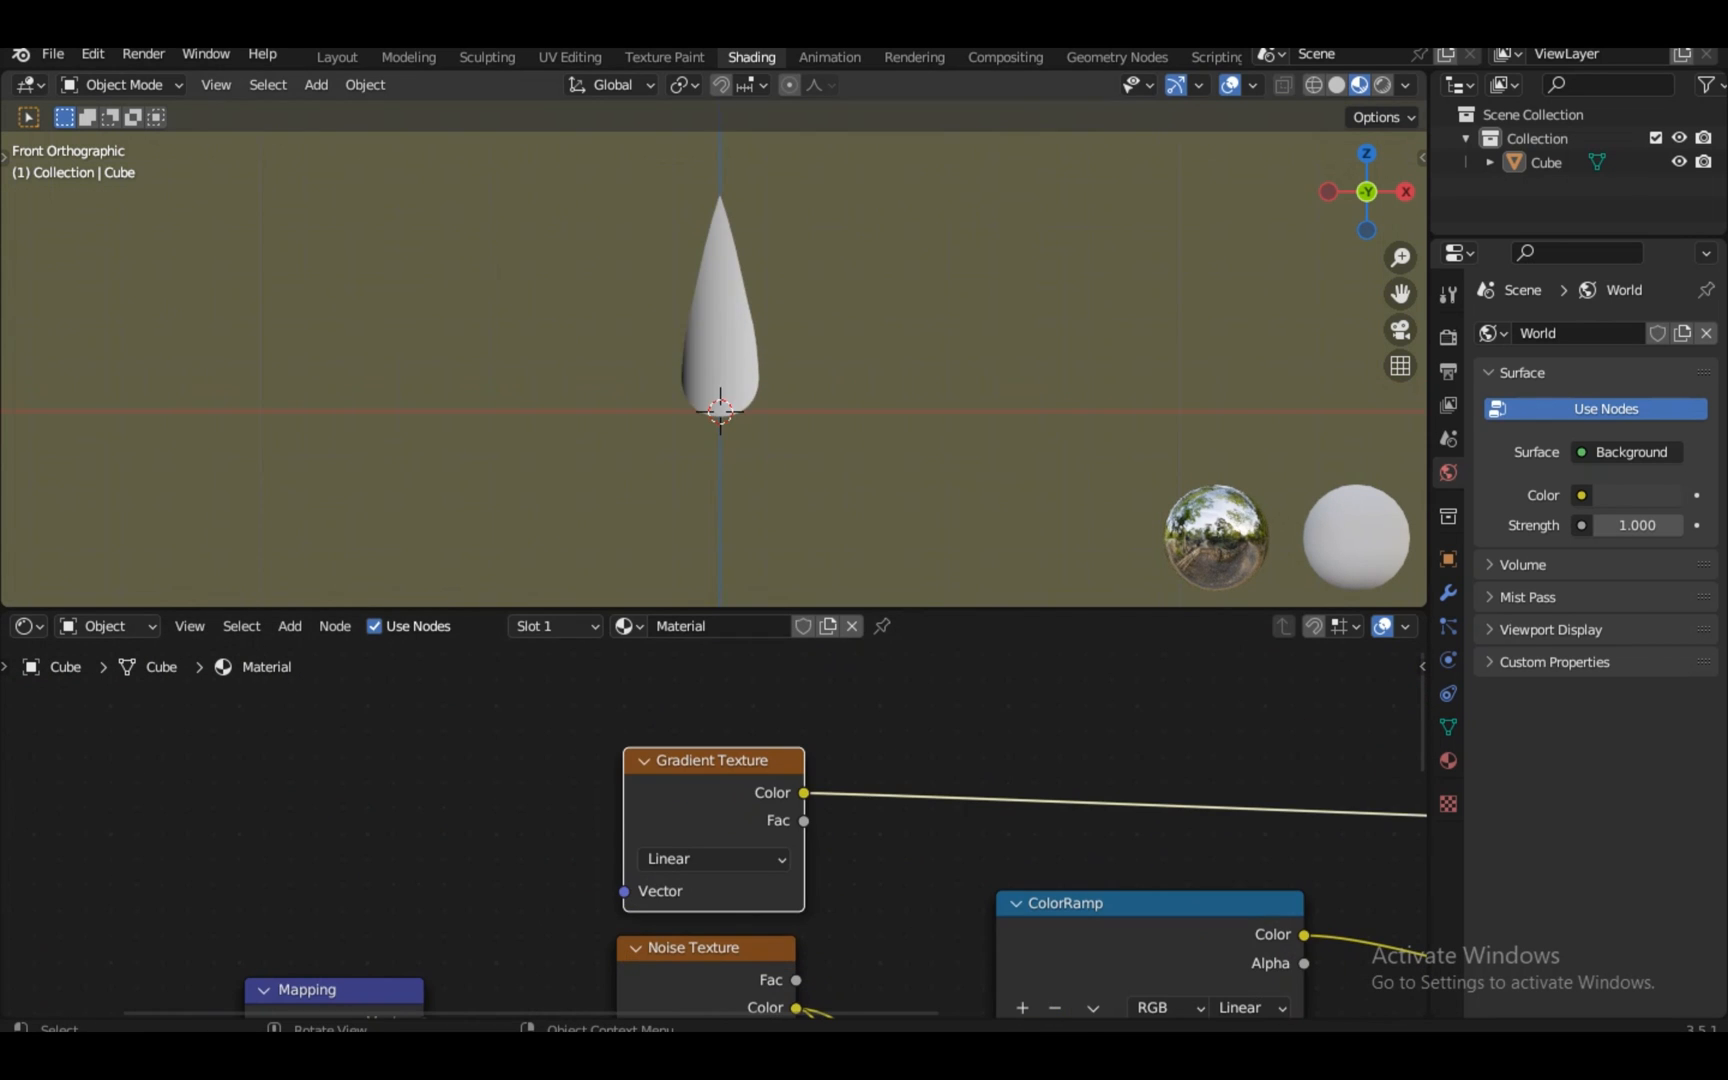
{"action": "left_click", "coordinate": [720, 340]}
{"action": "key", "text": "KP_Decimal"}
{"action": "scroll", "coordinate": [714, 832], "scroll_direction": "down", "scroll_amount": 4}
Duplicate the Mapping node and wire Texture Coordinate Object through it into the Gradient Texture
{"action": "key", "text": "shift+d"}
{"action": "left_click", "coordinate": [457, 673]}
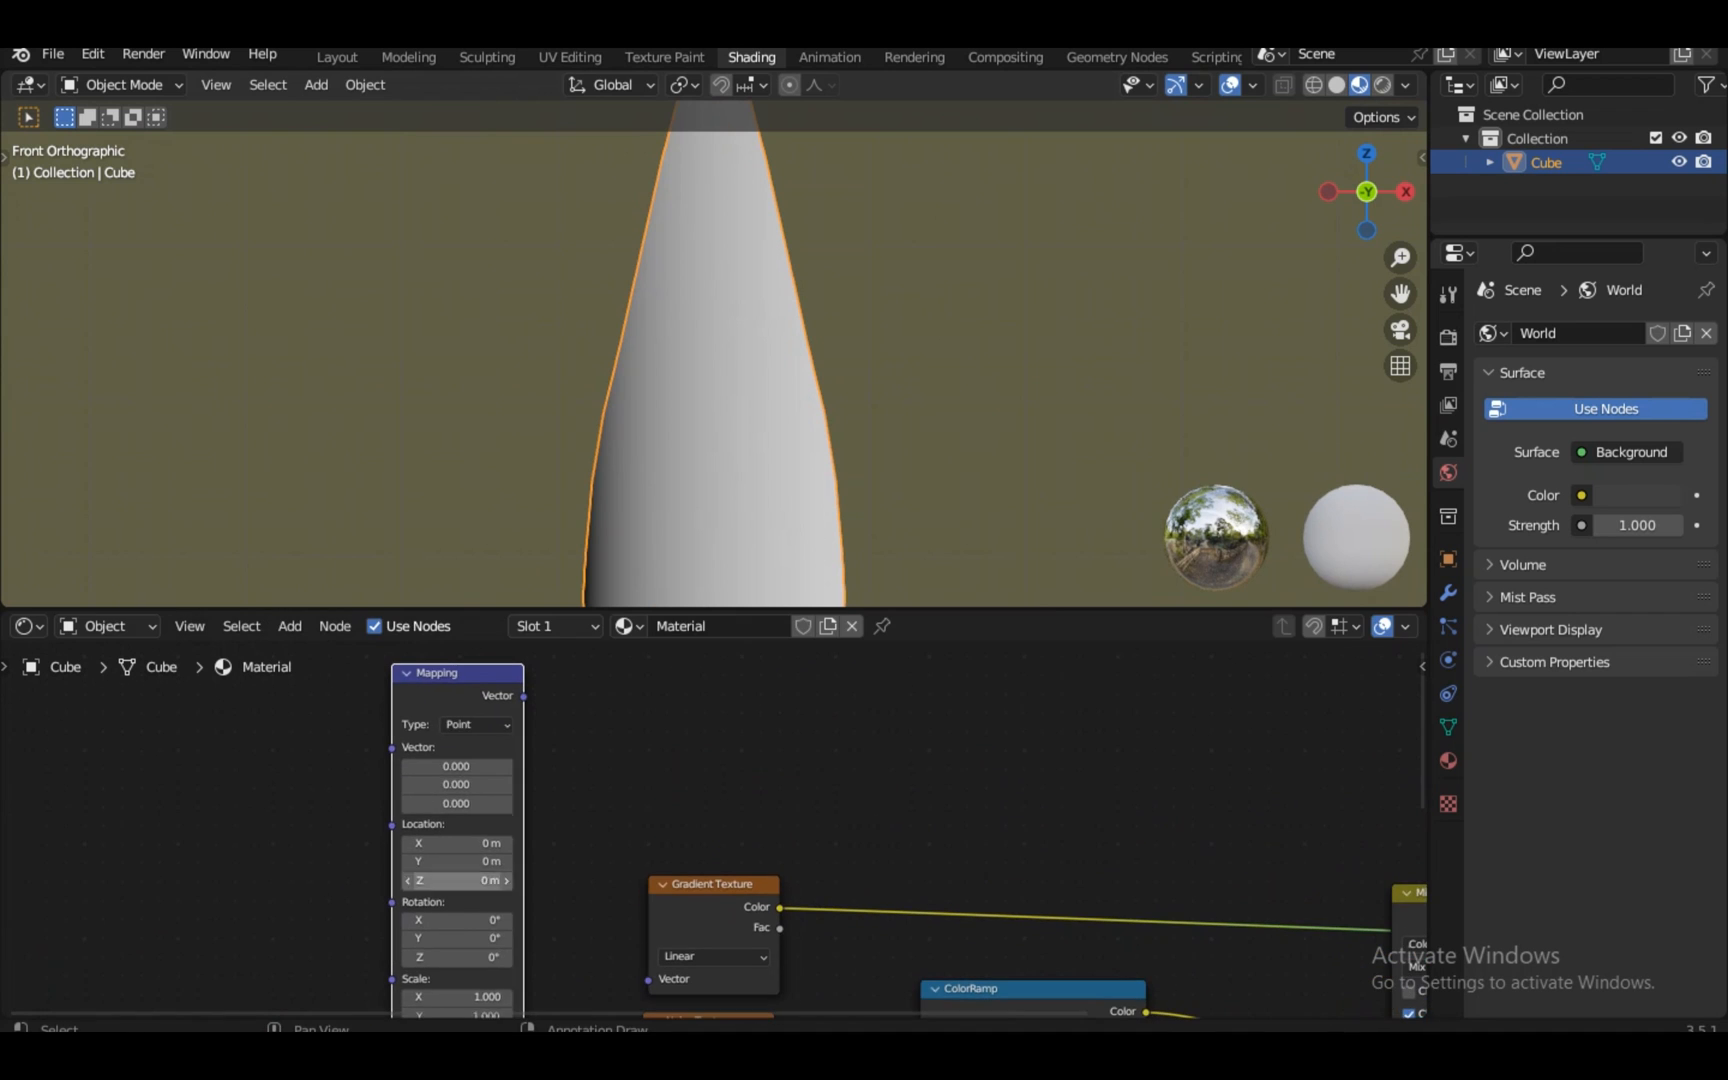
{"action": "left_click_drag", "start_coordinate": [521, 706], "coordinate": [178, 900]}
{"action": "scroll", "coordinate": [714, 830], "scroll_direction": "down", "scroll_amount": 2}
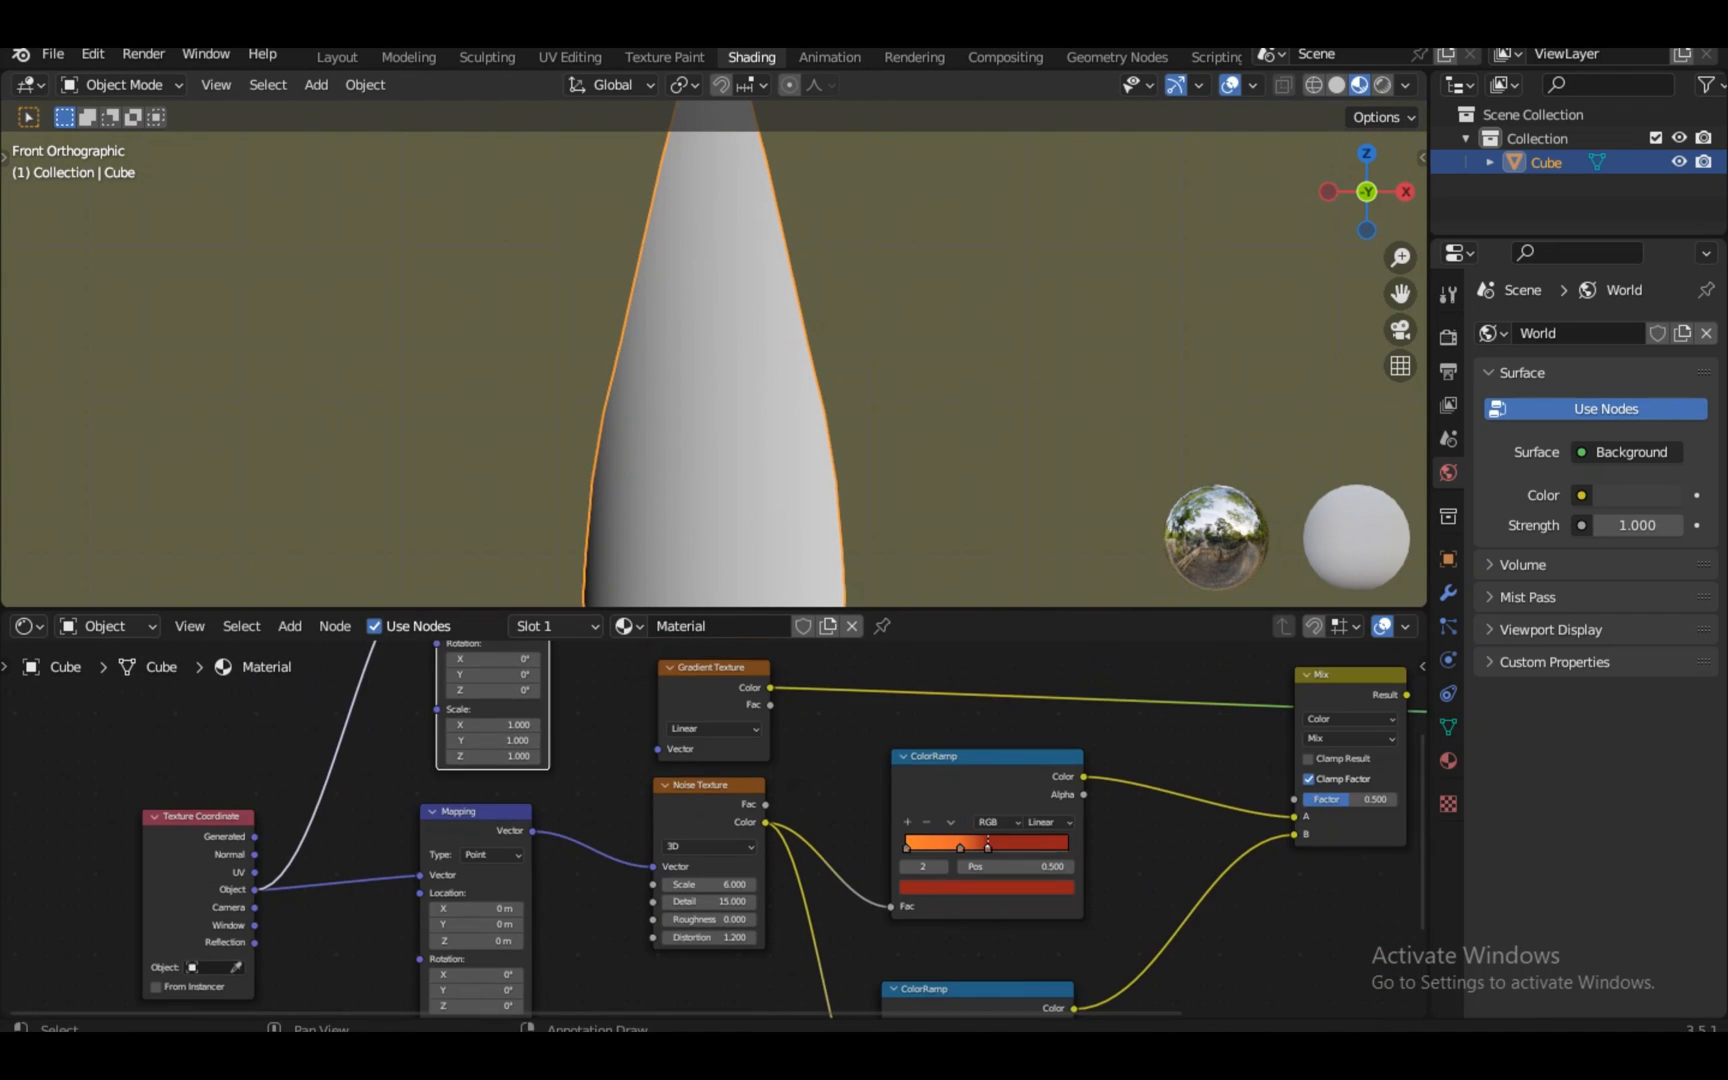
{"action": "middle_click_drag", "start_coordinate": [480, 740], "coordinate": [711, 939]}
{"action": "left_click_drag", "start_coordinate": [770, 719], "coordinate": [879, 949]}
{"action": "left_click_drag", "start_coordinate": [937, 868], "coordinate": [952, 667]}
{"action": "scroll", "coordinate": [714, 354], "scroll_direction": "up", "scroll_amount": 1}
{"action": "scroll", "coordinate": [714, 368], "scroll_direction": "down", "scroll_amount": 4}
{"action": "scroll", "coordinate": [714, 828], "scroll_direction": "up", "scroll_amount": 1}
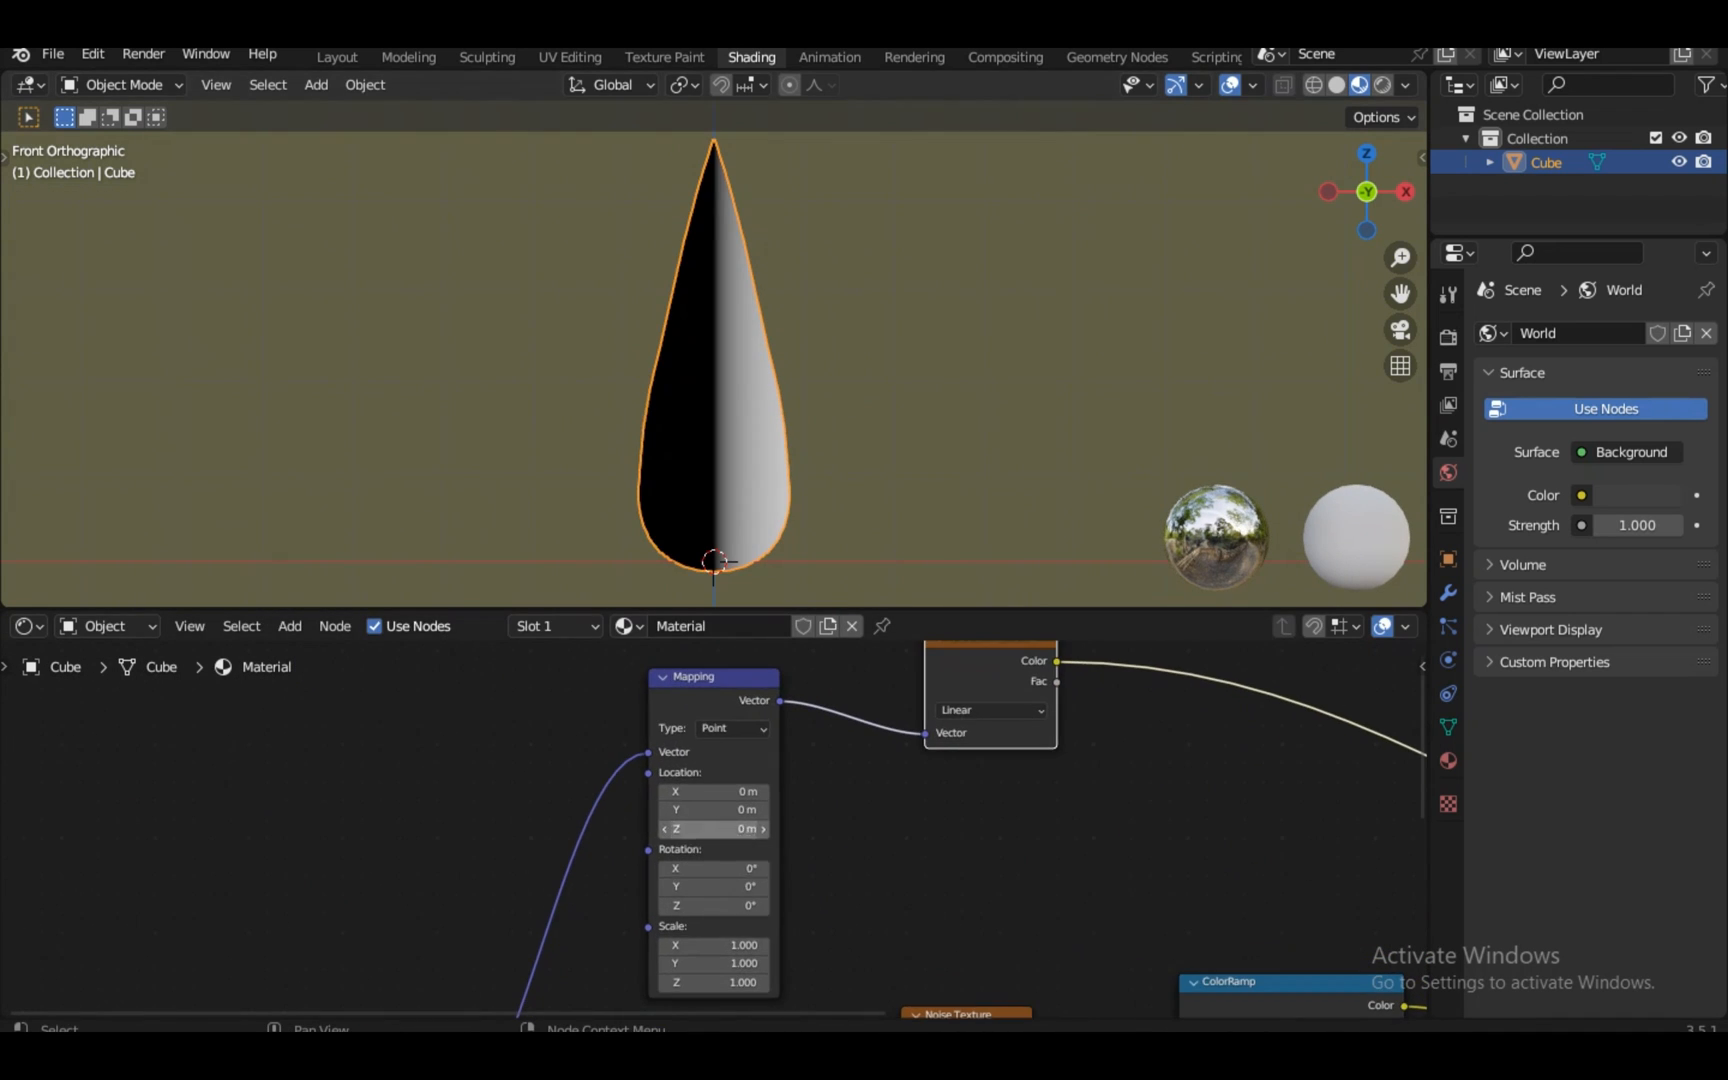
Set the new Mapping node's Rotation Y to exactly 90°
{"action": "left_click_drag", "start_coordinate": [714, 886], "coordinate": [770, 886]}
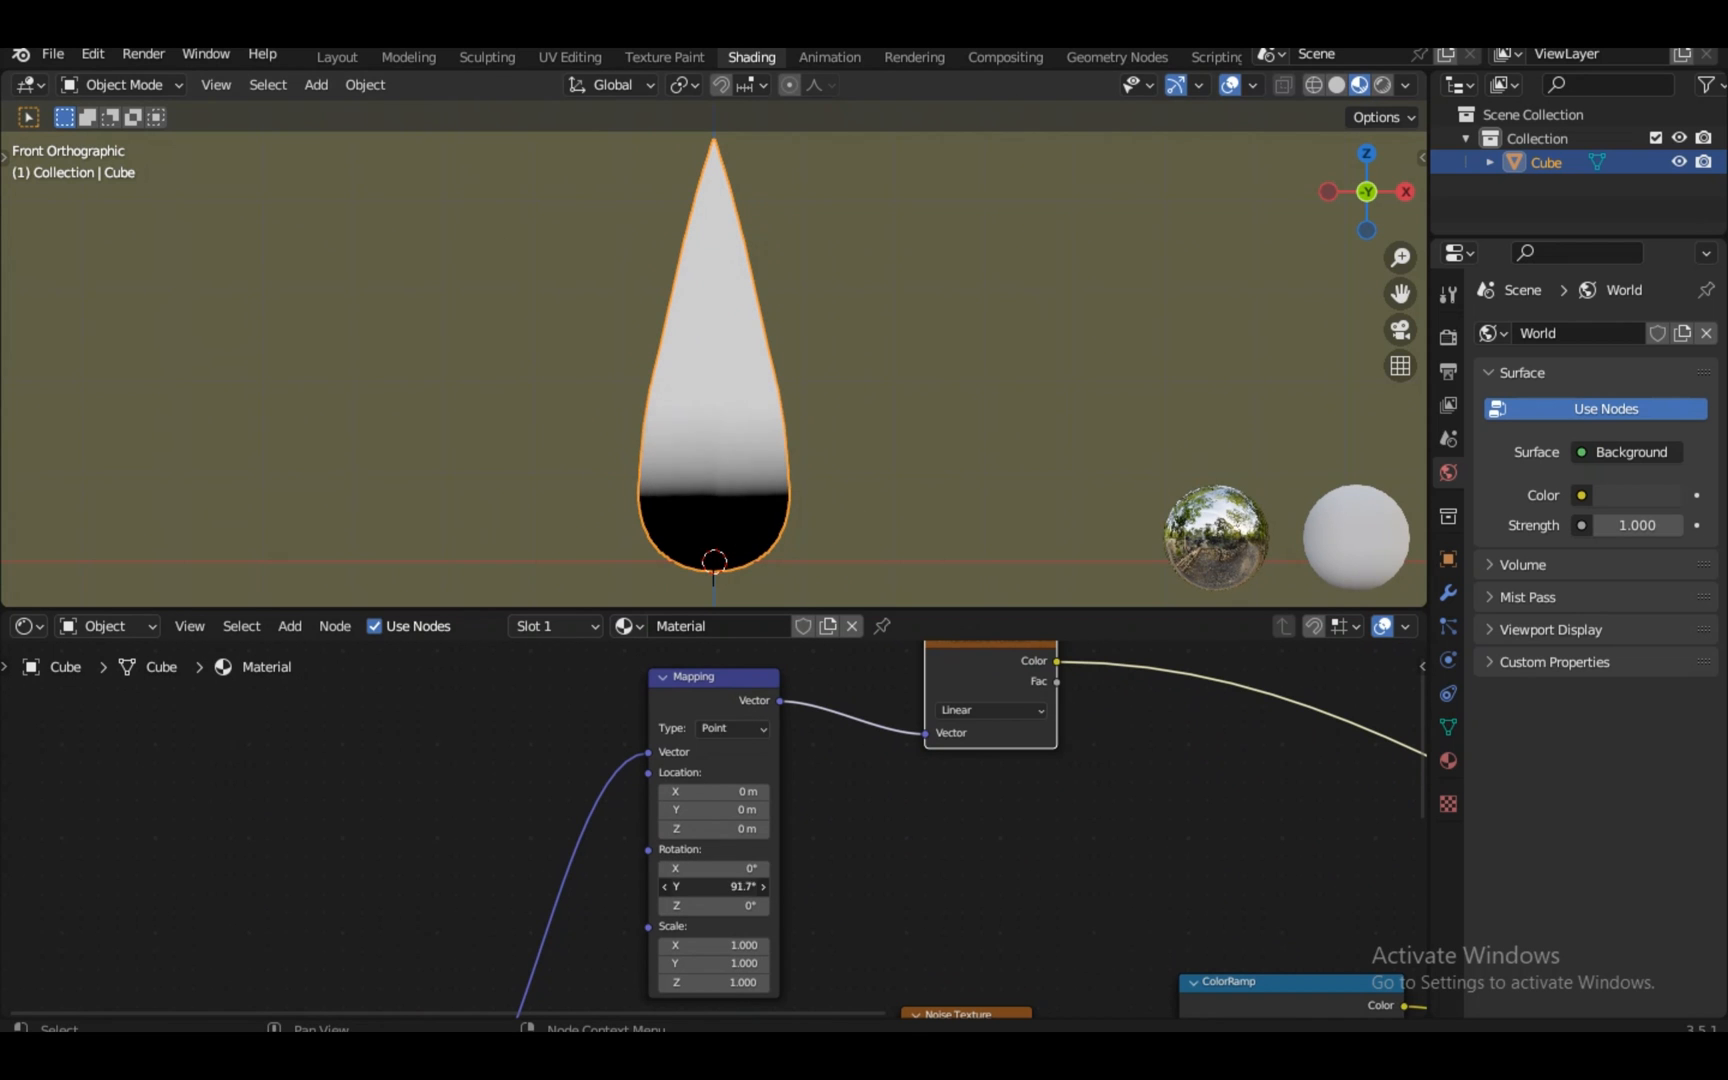
{"action": "key", "text": "Escape"}
{"action": "scroll", "coordinate": [714, 828], "scroll_direction": "up", "scroll_amount": 8}
{"action": "left_click", "coordinate": [714, 745]}
{"action": "key", "text": "BackSpace"}
{"action": "middle_click_drag", "start_coordinate": [714, 957], "coordinate": [480, 957]}
{"action": "scroll", "coordinate": [714, 745], "scroll_direction": "down", "scroll_amount": 10}
{"action": "scroll", "coordinate": [714, 900], "scroll_direction": "up", "scroll_amount": 2}
Insert a ColorRamp node after the Gradient Texture
{"action": "key", "text": "shift+a"}
{"action": "mouse_move", "coordinate": [820, 940]}
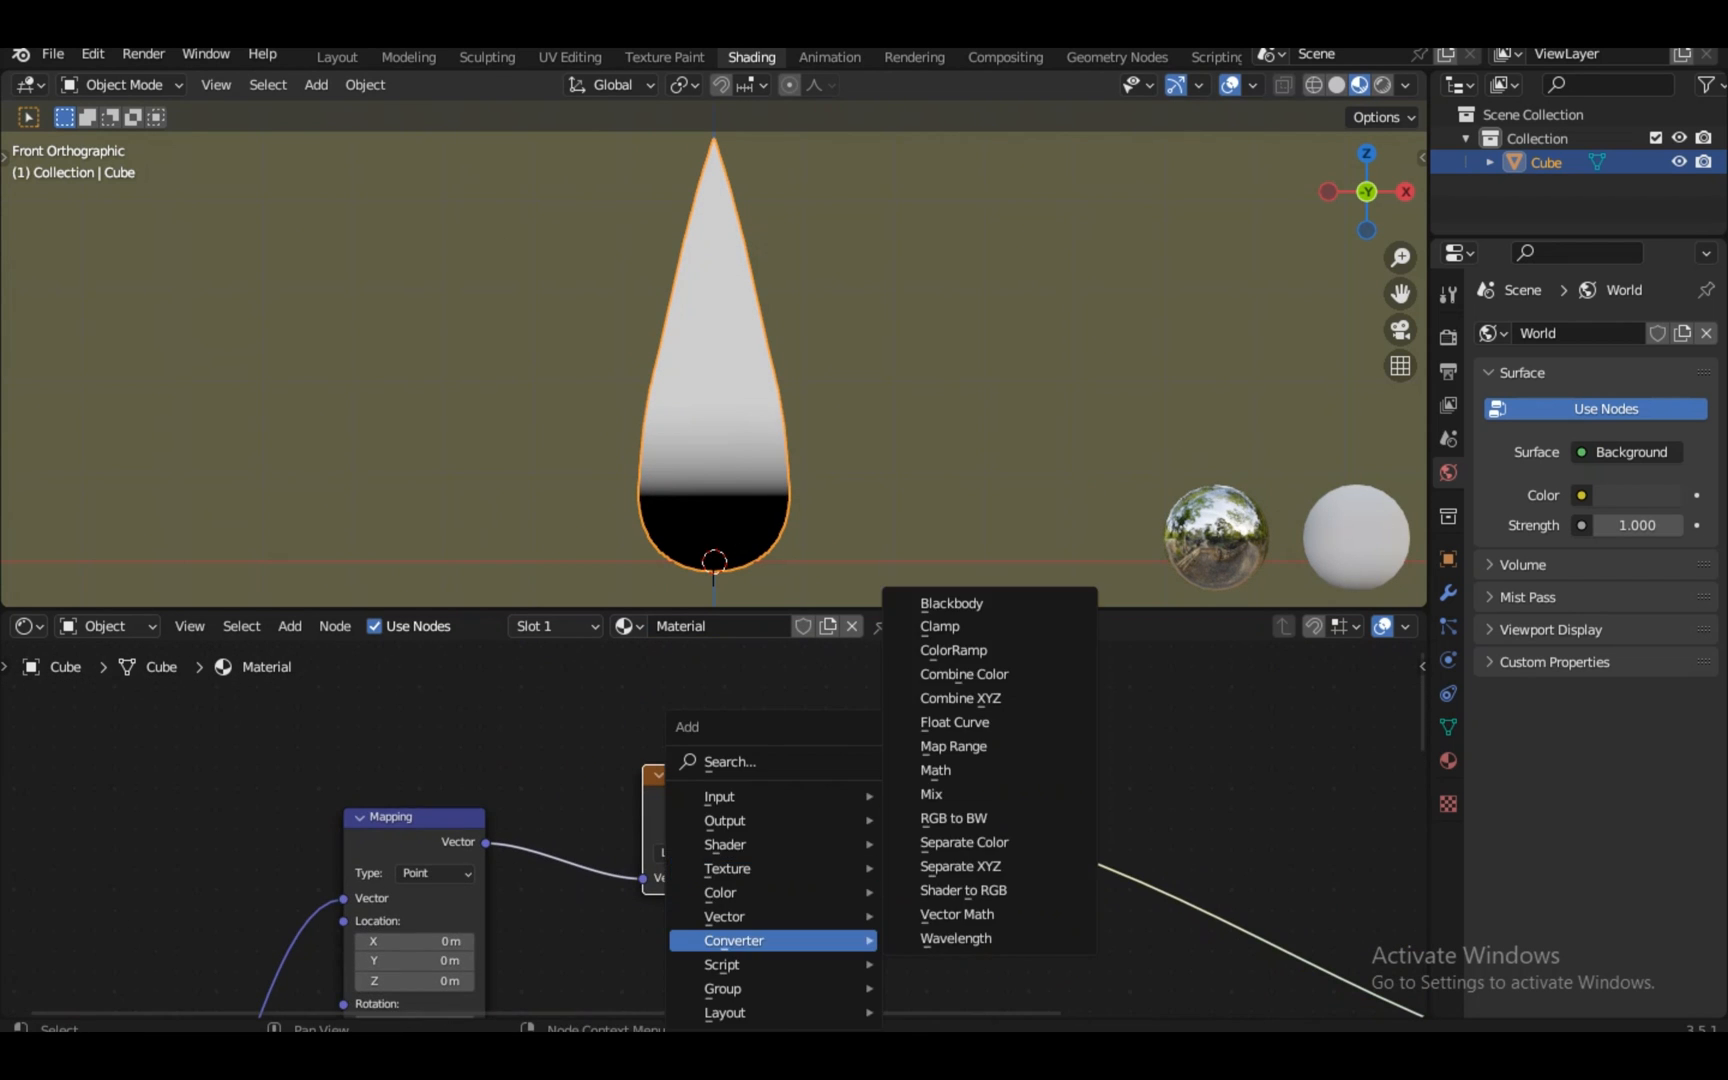
{"action": "left_click", "coordinate": [953, 650]}
{"action": "left_click", "coordinate": [933, 708]}
{"action": "scroll", "coordinate": [714, 830], "scroll_direction": "up", "scroll_amount": 4}
{"action": "left_click", "coordinate": [300, 814]}
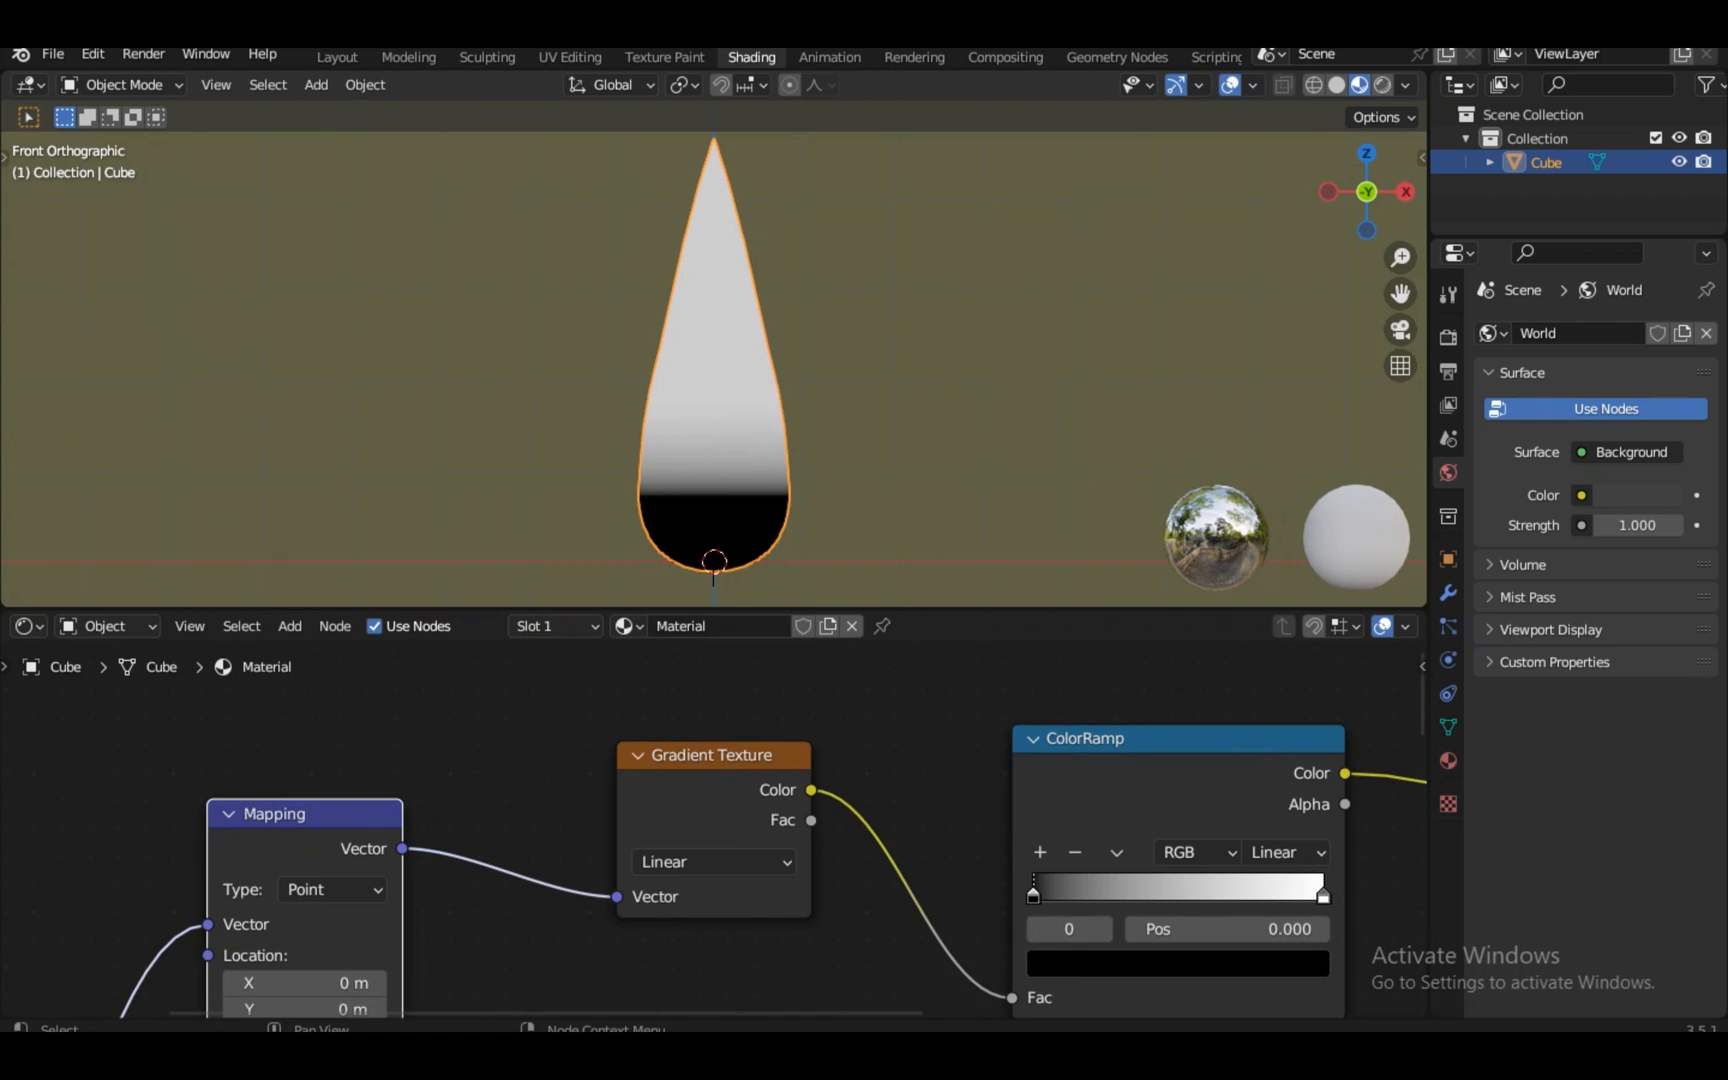
{"action": "middle_click_drag", "start_coordinate": [300, 870], "coordinate": [714, 655]}
{"action": "scroll", "coordinate": [714, 830], "scroll_direction": "down", "scroll_amount": 2}
Adjust the Mapping node's Location X to 0.3 m
{"action": "left_click", "coordinate": [1092, 662]}
{"action": "left_click", "coordinate": [1085, 860]}
{"action": "left_click", "coordinate": [1092, 662]}
{"action": "left_click", "coordinate": [1085, 748]}
{"action": "scroll", "coordinate": [713, 939], "scroll_direction": "up", "scroll_amount": 2}
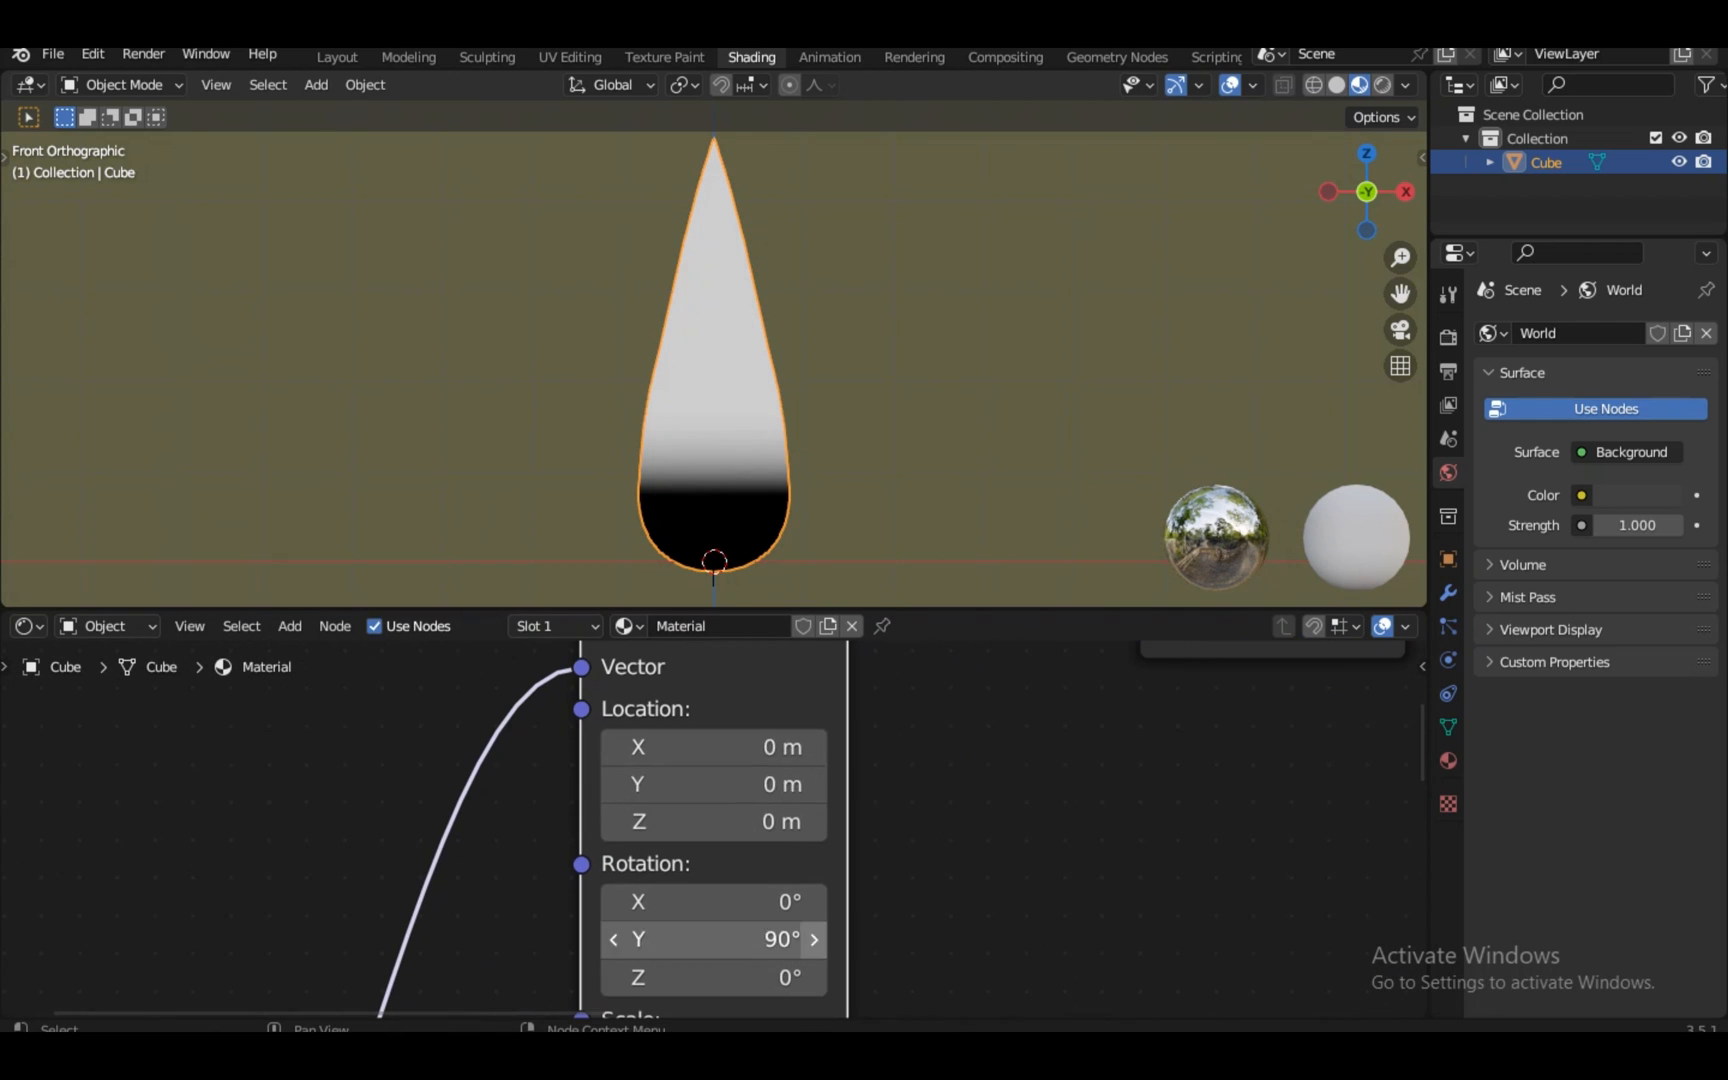
{"action": "scroll", "coordinate": [760, 480], "scroll_direction": "down", "scroll_amount": 2}
{"action": "scroll", "coordinate": [660, 770], "scroll_direction": "down", "scroll_amount": 2}
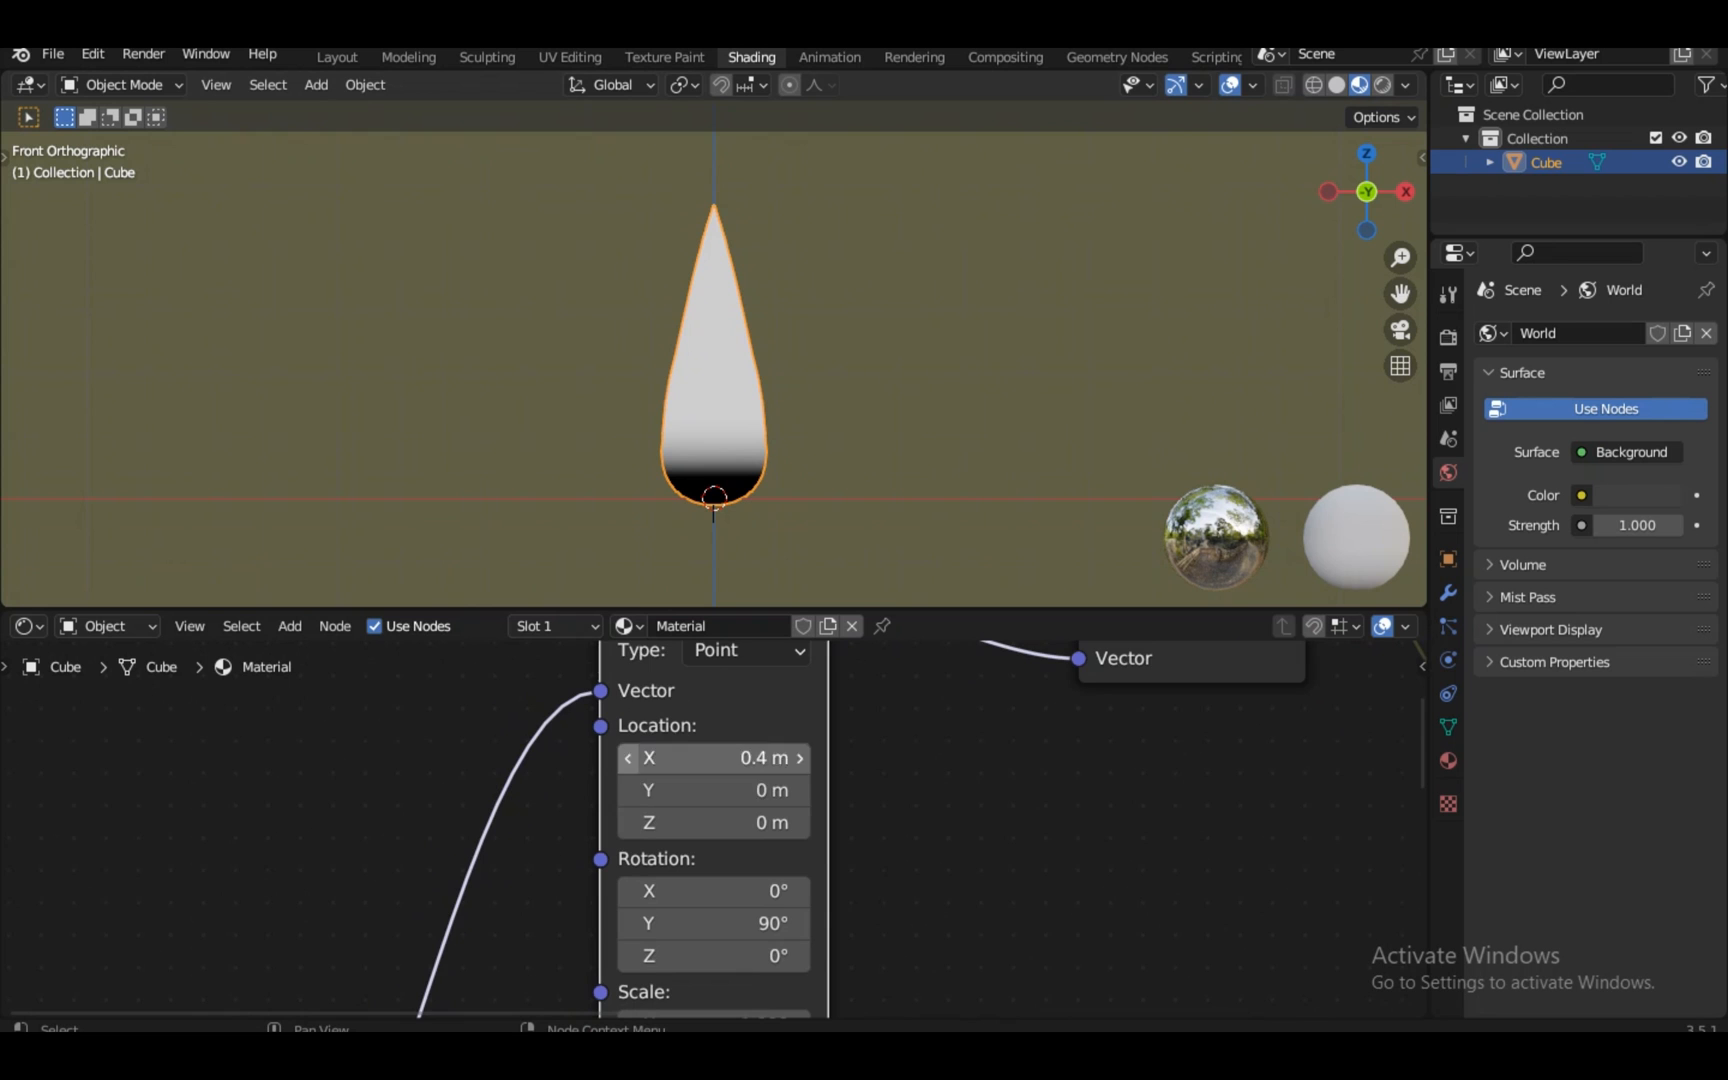
{"action": "left_click", "coordinate": [627, 757]}
{"action": "scroll", "coordinate": [714, 790], "scroll_direction": "down", "scroll_amount": 7}
Connect the gradient ColorRamp output to the Mix node's Factor
{"action": "left_click", "coordinate": [1280, 672]}
{"action": "key", "text": "KP_Decimal"}
{"action": "left_click", "coordinate": [1090, 998]}
{"action": "key", "text": "KP_Decimal"}
{"action": "scroll", "coordinate": [714, 829], "scroll_direction": "down", "scroll_amount": 7}
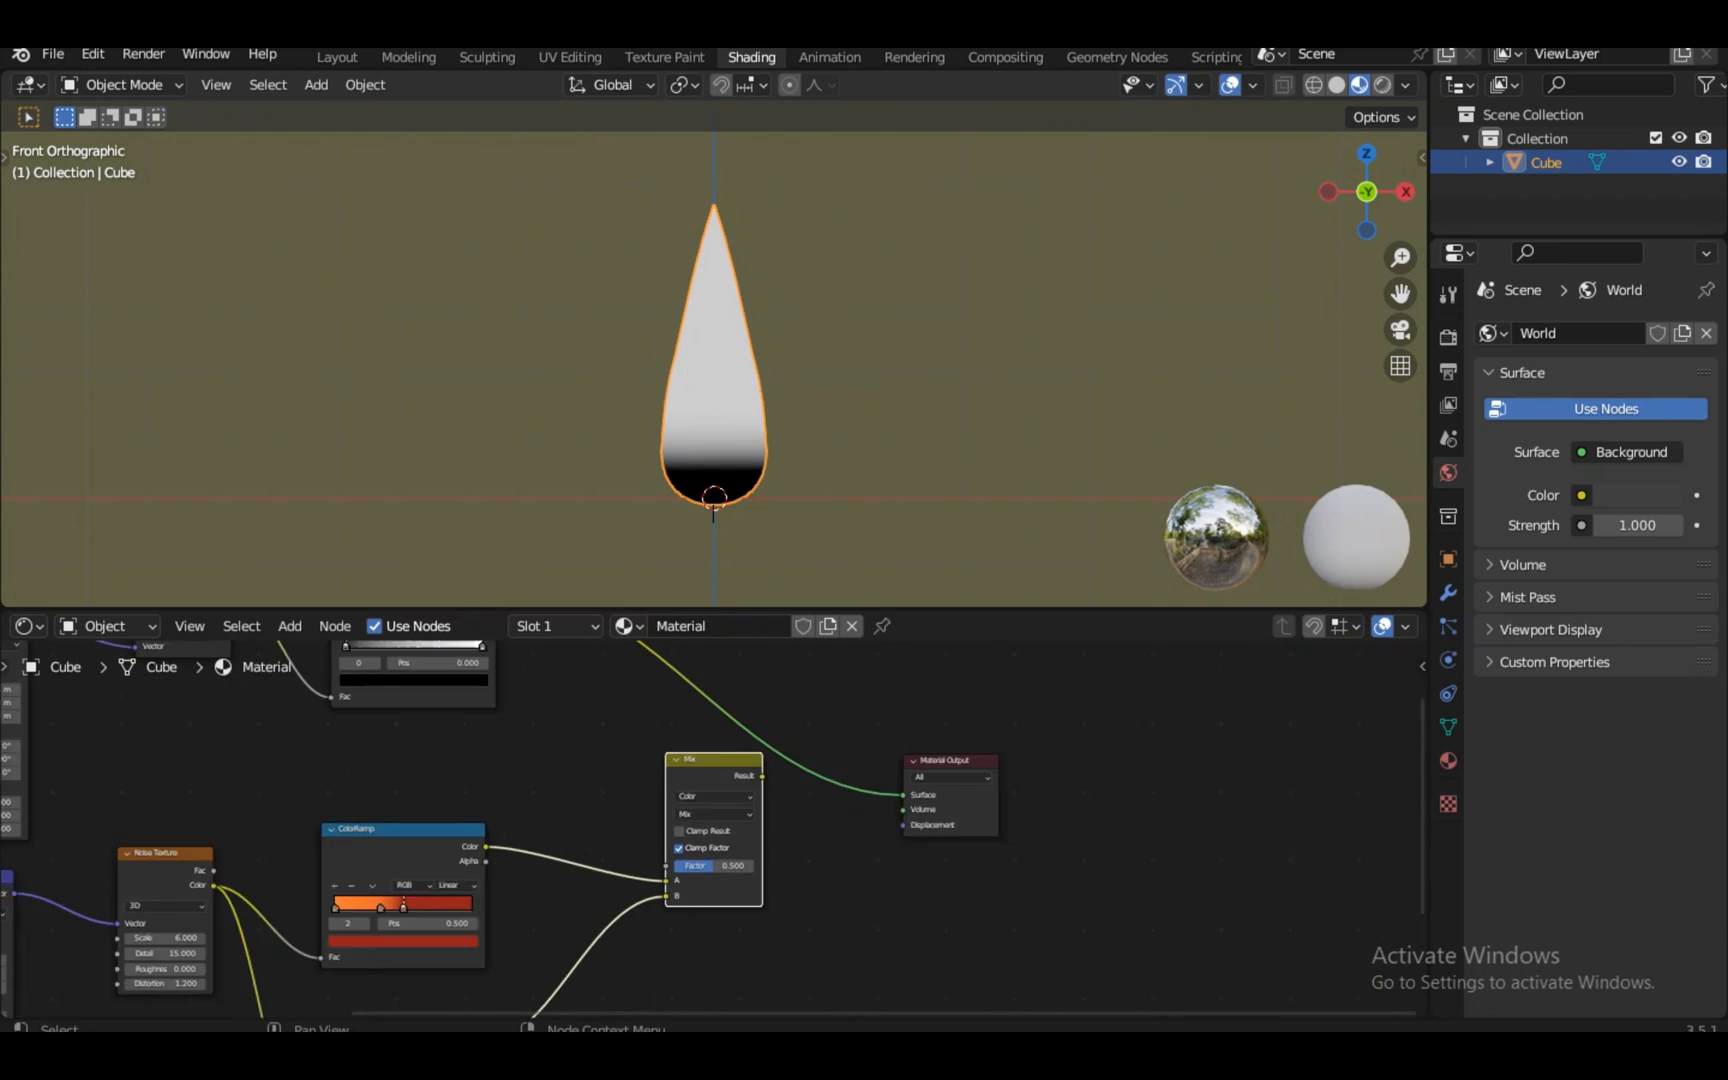
{"action": "left_click", "coordinate": [405, 675]}
{"action": "key", "text": "KP_Decimal"}
{"action": "scroll", "coordinate": [714, 829], "scroll_direction": "down", "scroll_amount": 8}
{"action": "scroll", "coordinate": [714, 829], "scroll_direction": "up", "scroll_amount": 8}
{"action": "left_click_drag", "start_coordinate": [868, 738], "coordinate": [1185, 930]}
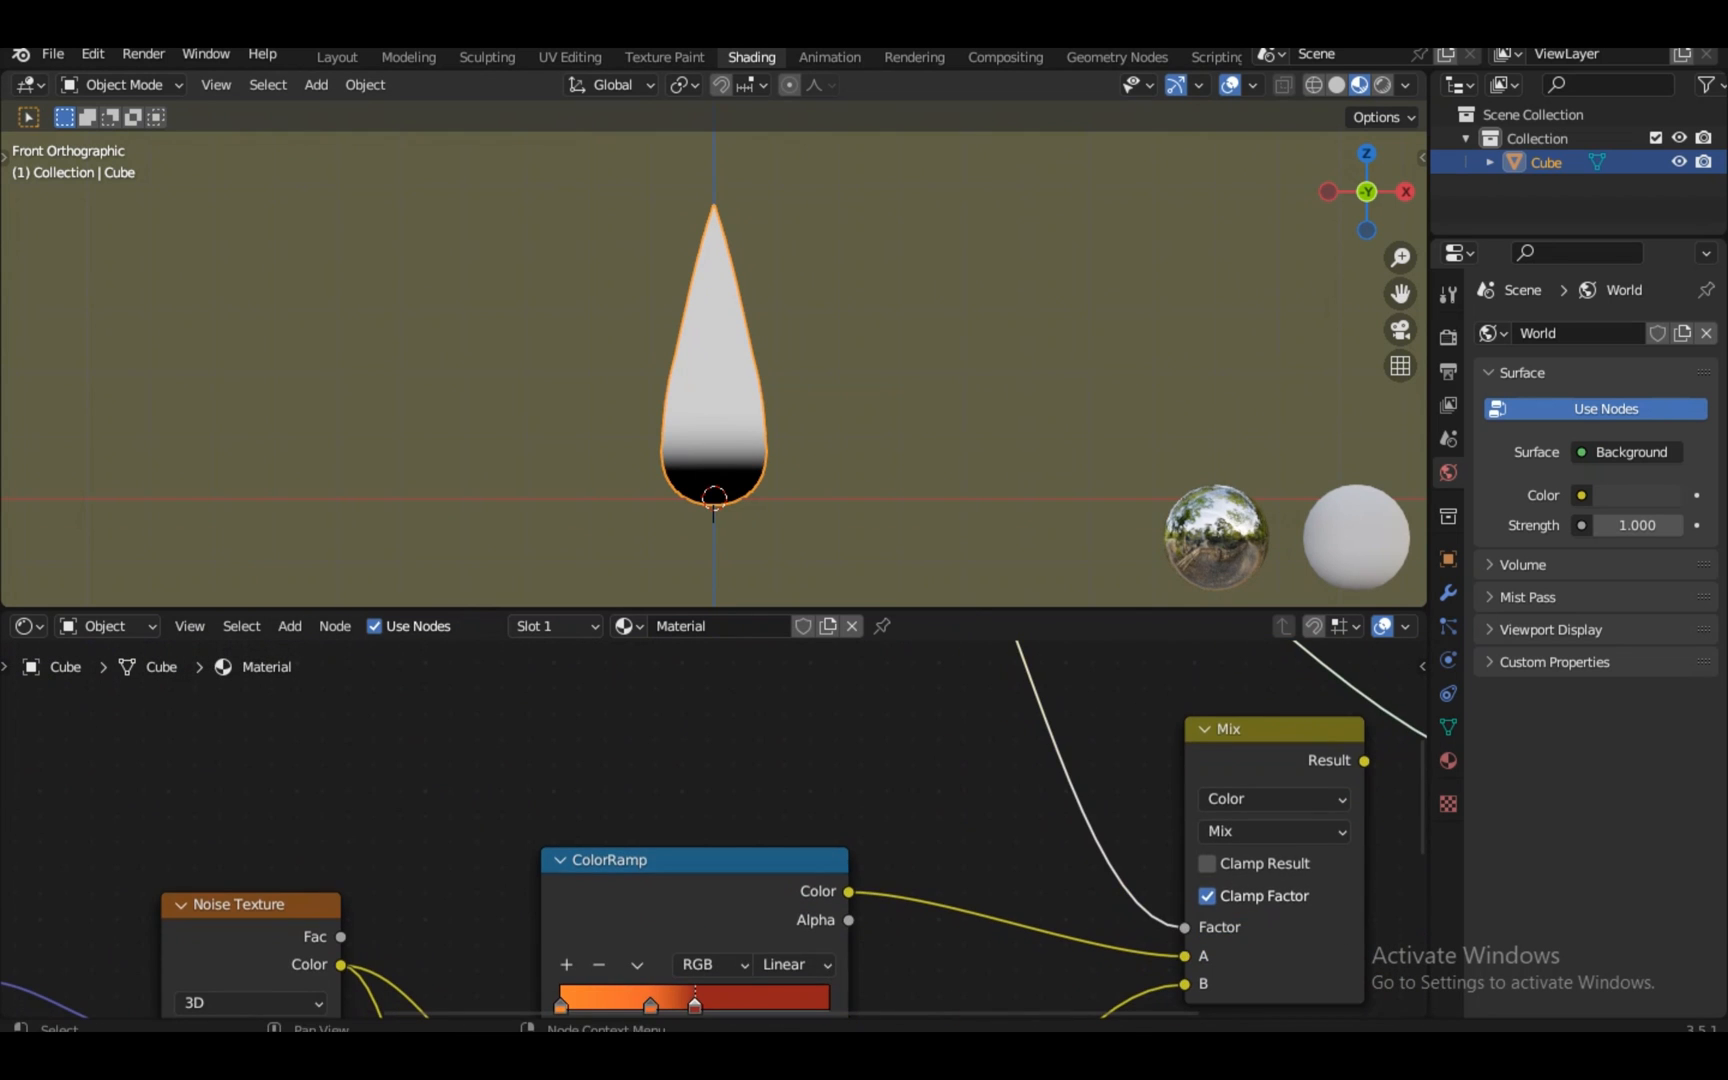
{"action": "key", "text": "KP_Decimal"}
{"action": "scroll", "coordinate": [714, 829], "scroll_direction": "down", "scroll_amount": 6}
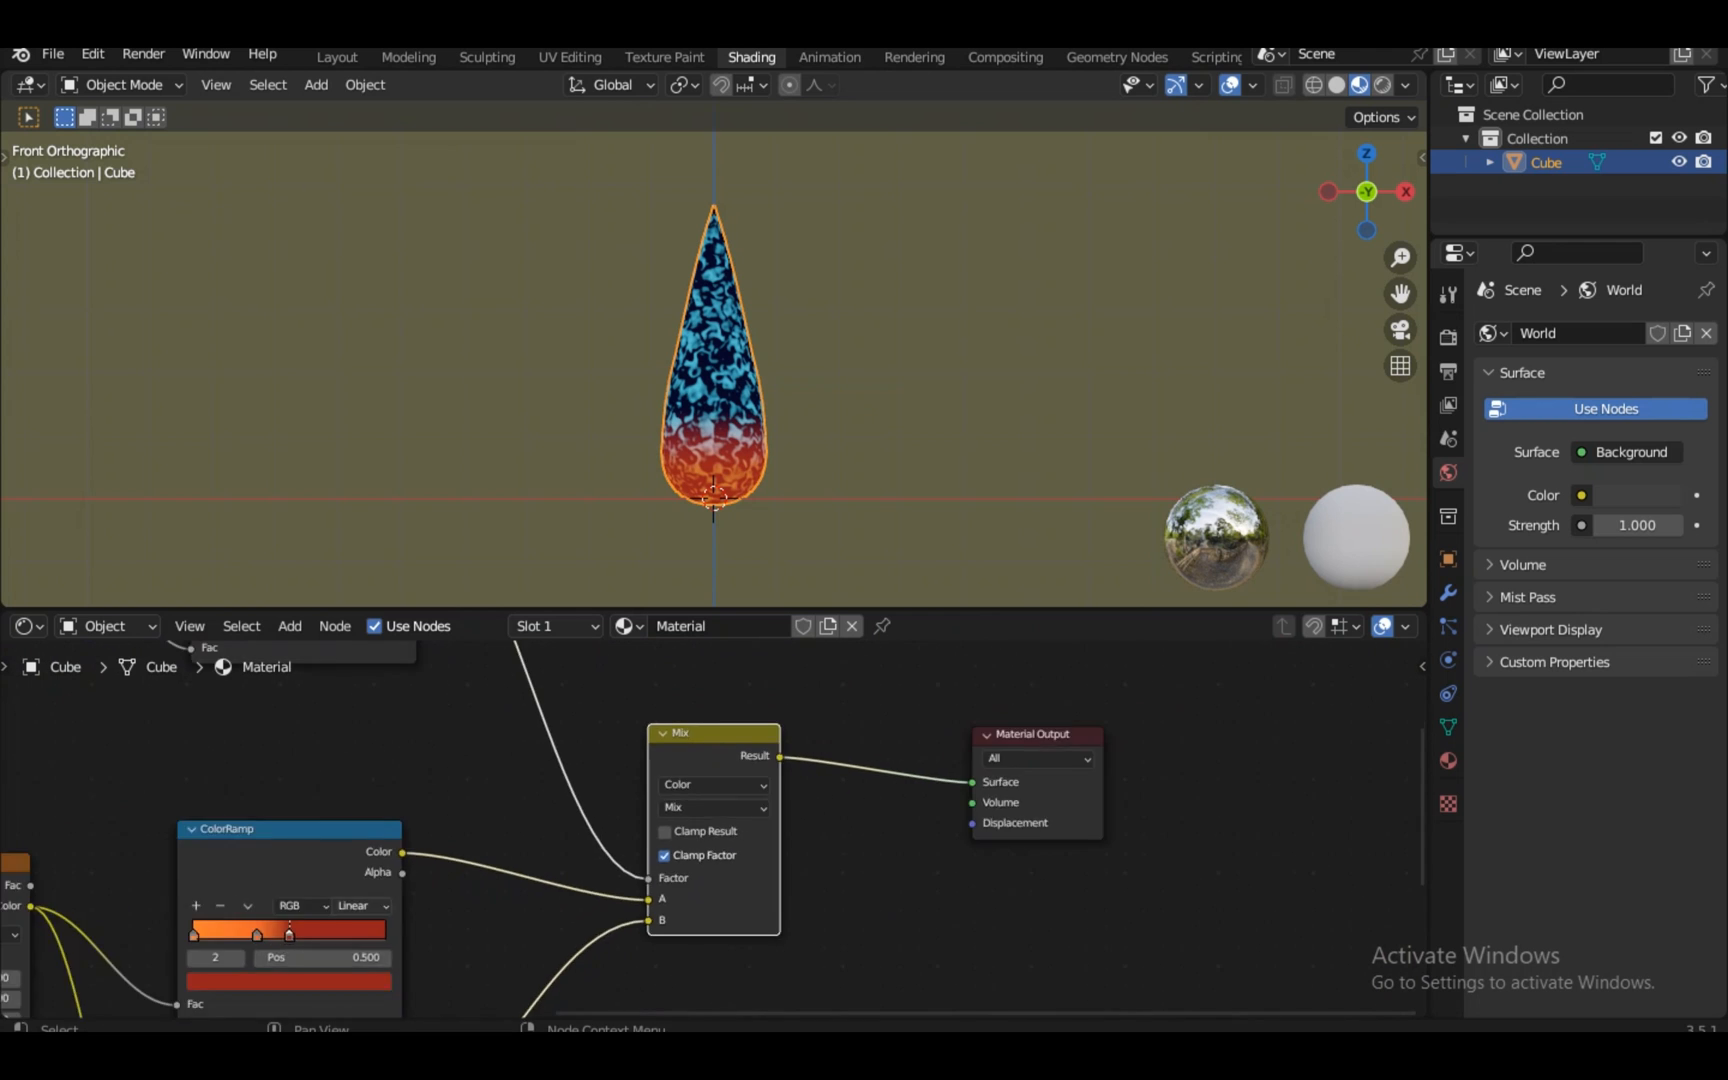
Connect the blue noise ColorRamp to the Mix node's input A
{"action": "left_click", "coordinate": [470, 1000]}
{"action": "key", "text": "KP_Decimal"}
{"action": "scroll", "coordinate": [714, 829], "scroll_direction": "down", "scroll_amount": 5}
{"action": "scroll", "coordinate": [714, 829], "scroll_direction": "up", "scroll_amount": 5}
{"action": "left_click_drag", "start_coordinate": [818, 797], "coordinate": [1056, 746]}
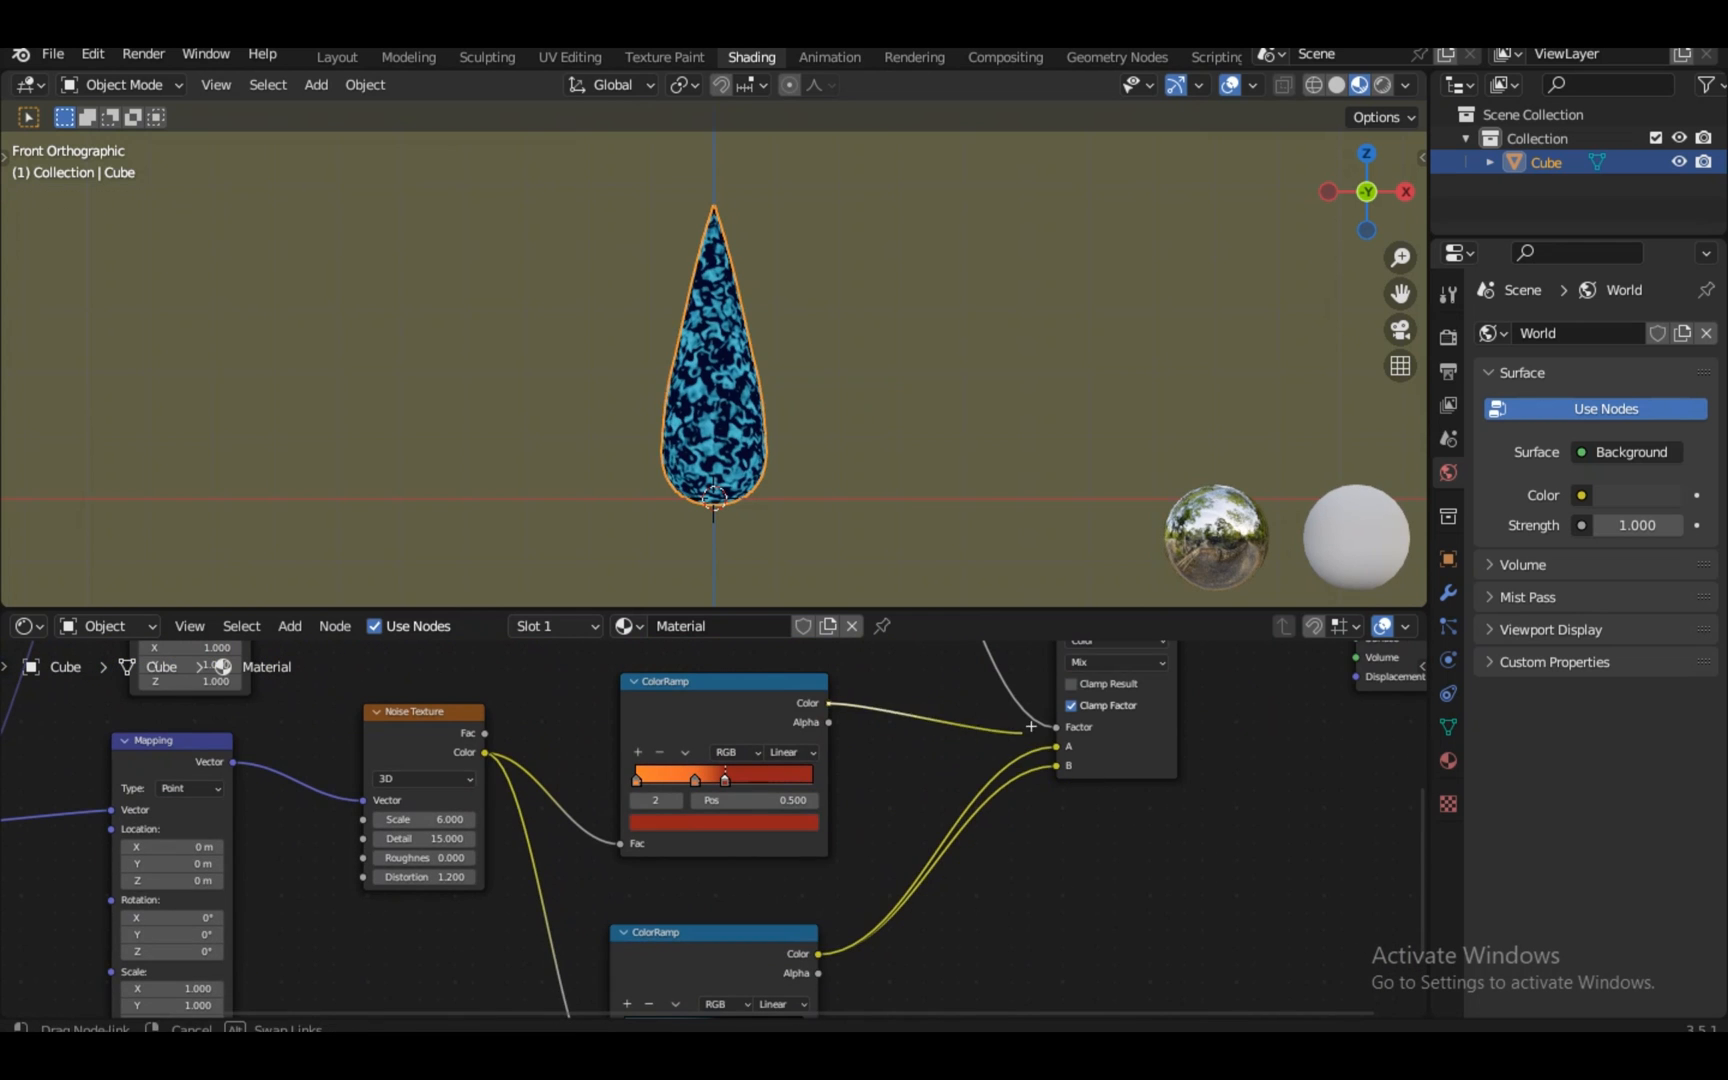
{"action": "left_click", "coordinate": [1118, 735]}
{"action": "key", "text": "KP_Decimal"}
{"action": "scroll", "coordinate": [714, 829], "scroll_direction": "down", "scroll_amount": 2}
{"action": "scroll", "coordinate": [714, 829], "scroll_direction": "up", "scroll_amount": 2}
Move the Material Output node further right to make room
{"action": "left_click_drag", "start_coordinate": [1290, 738], "coordinate": [1332, 731]}
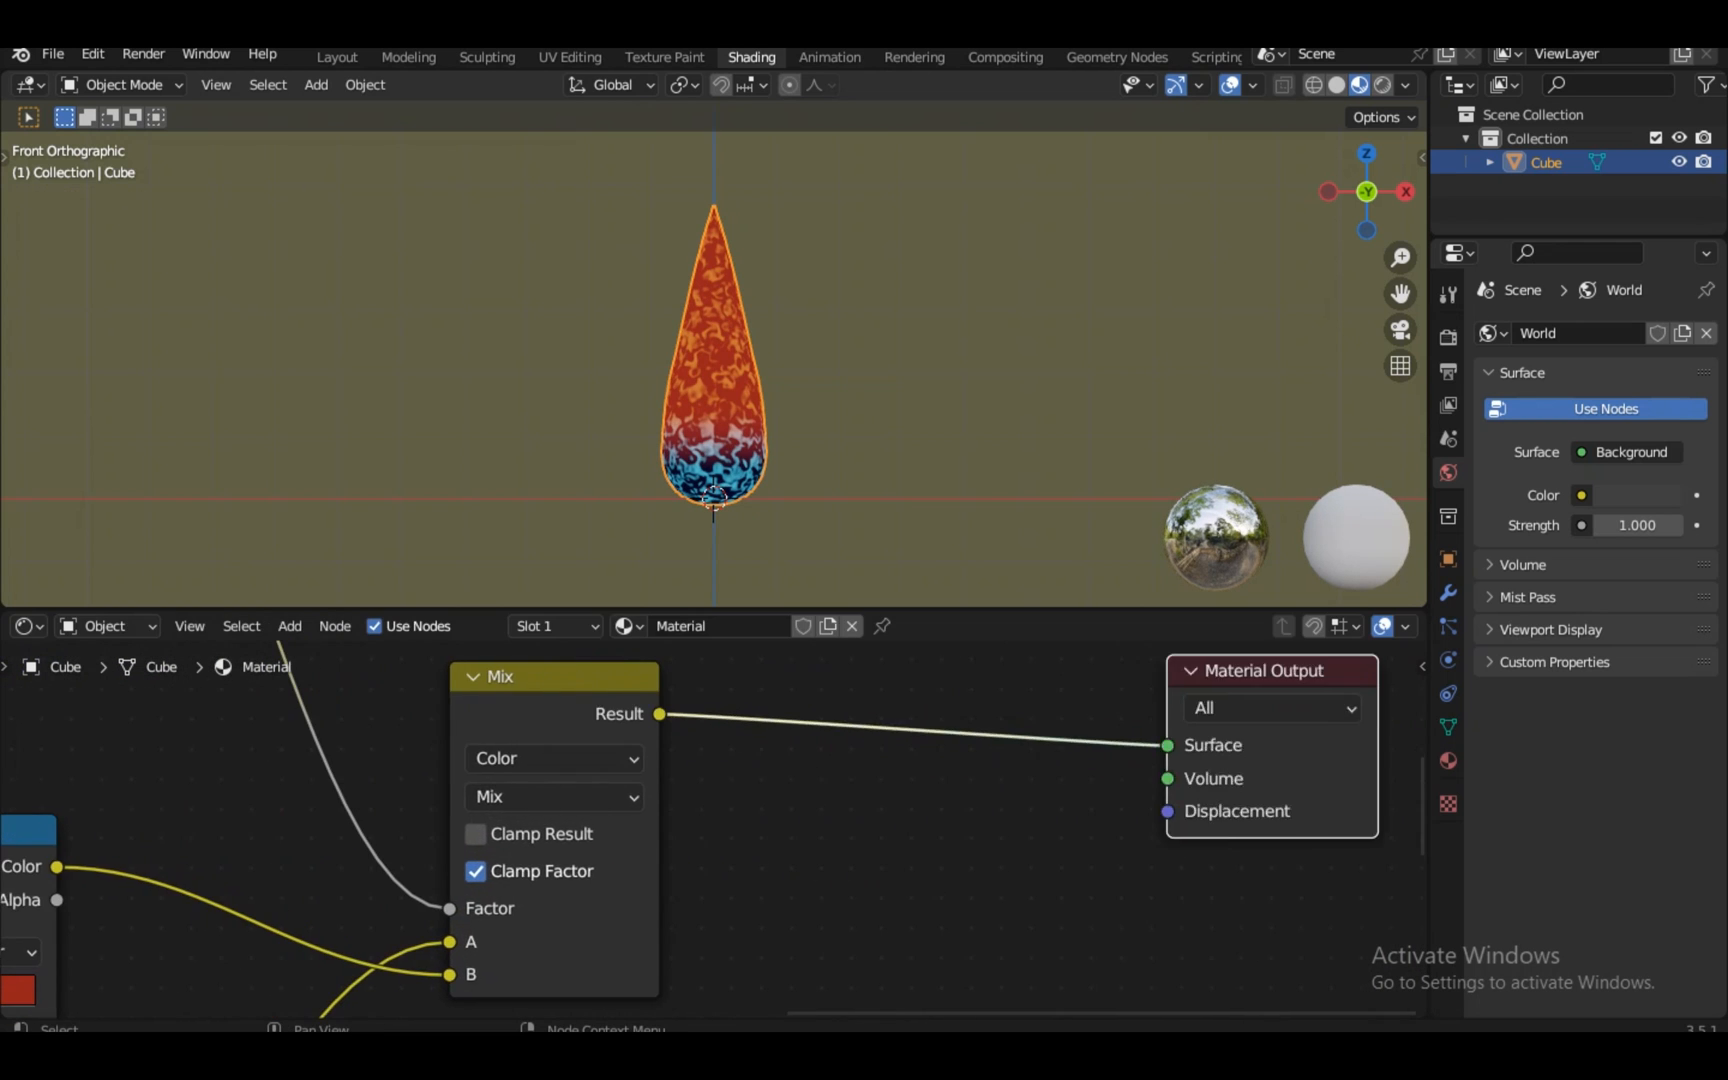
{"action": "scroll", "coordinate": [714, 829], "scroll_direction": "down", "scroll_amount": 5}
{"action": "scroll", "coordinate": [714, 829], "scroll_direction": "up", "scroll_amount": 4}
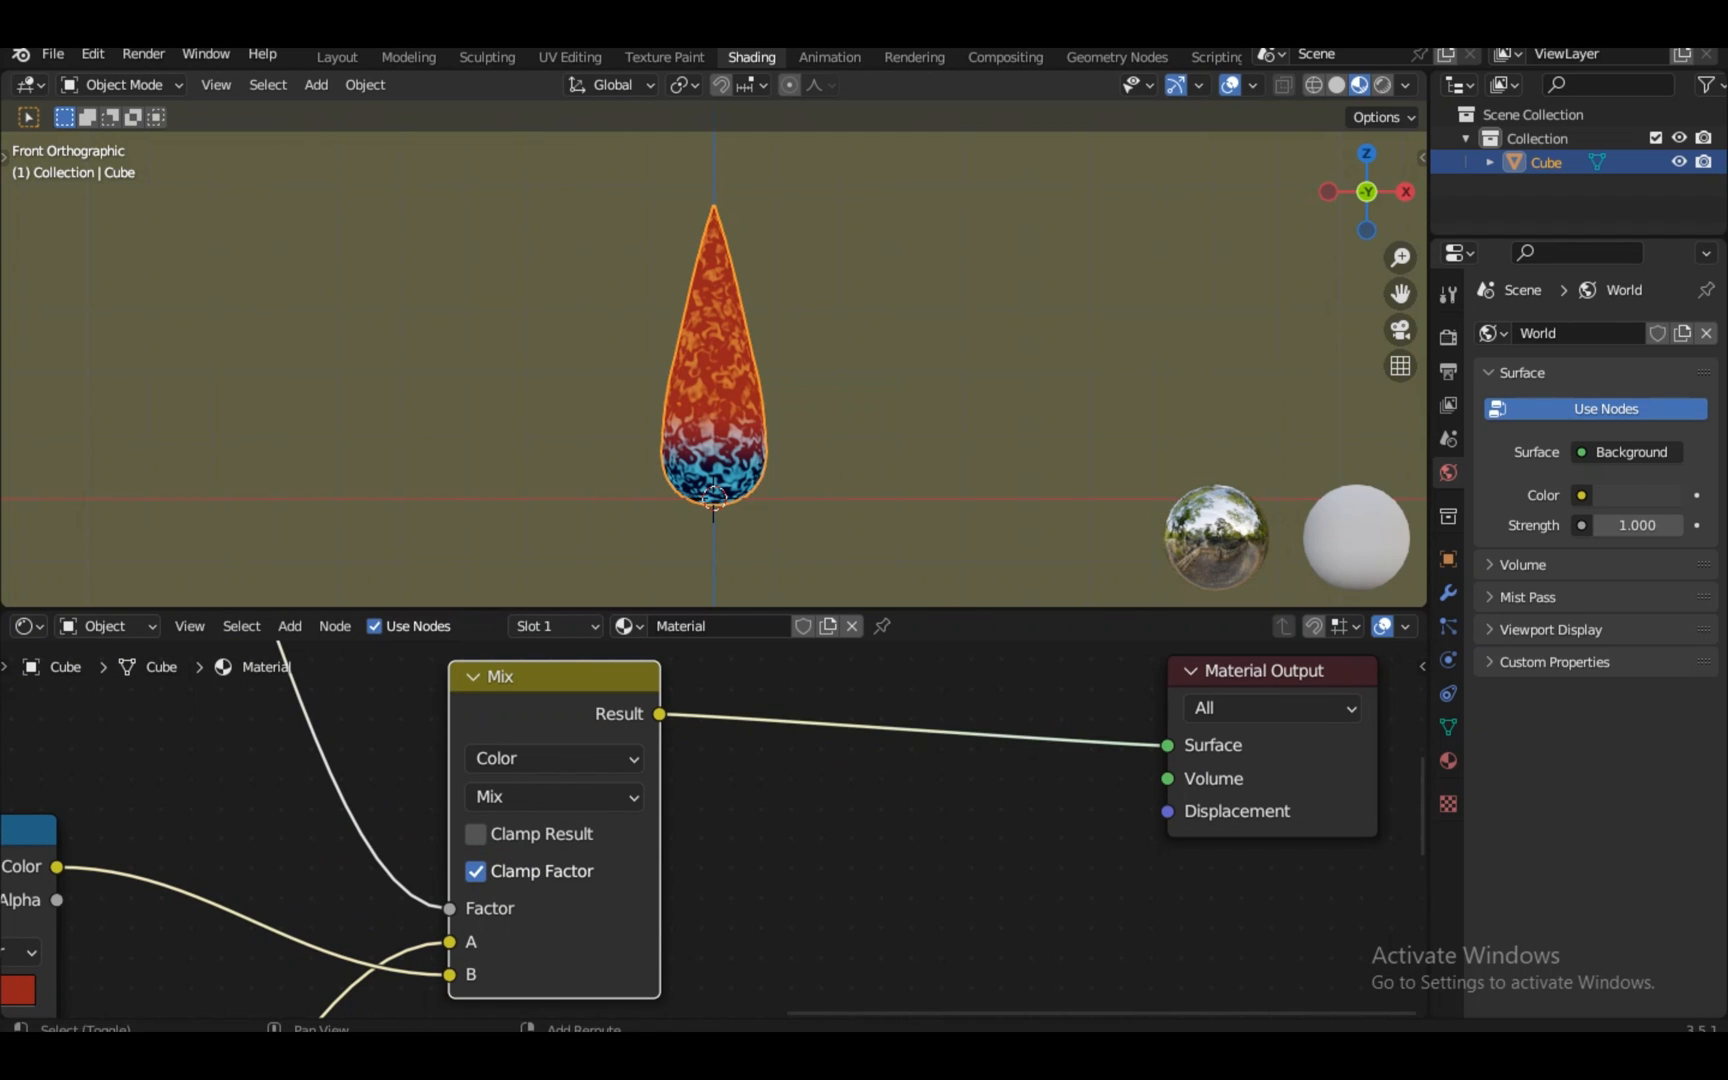
{"action": "key", "text": "shift+a"}
{"action": "mouse_move", "coordinate": [1264, 674]}
{"action": "left_mouse_down"}
{"action": "mouse_move", "coordinate": [1204, 678]}
{"action": "mouse_move", "coordinate": [1273, 670]}
{"action": "left_mouse_up"}
{"action": "scroll", "coordinate": [714, 829], "scroll_direction": "down", "scroll_amount": 5}
{"action": "scroll", "coordinate": [714, 829], "scroll_direction": "up", "scroll_amount": 1}
Insert a copy of the Mix node before Material Output, first Mix into B, A set orange
{"action": "left_click", "coordinate": [463, 716]}
{"action": "key", "text": "shift+d"}
{"action": "left_click", "coordinate": [817, 790]}
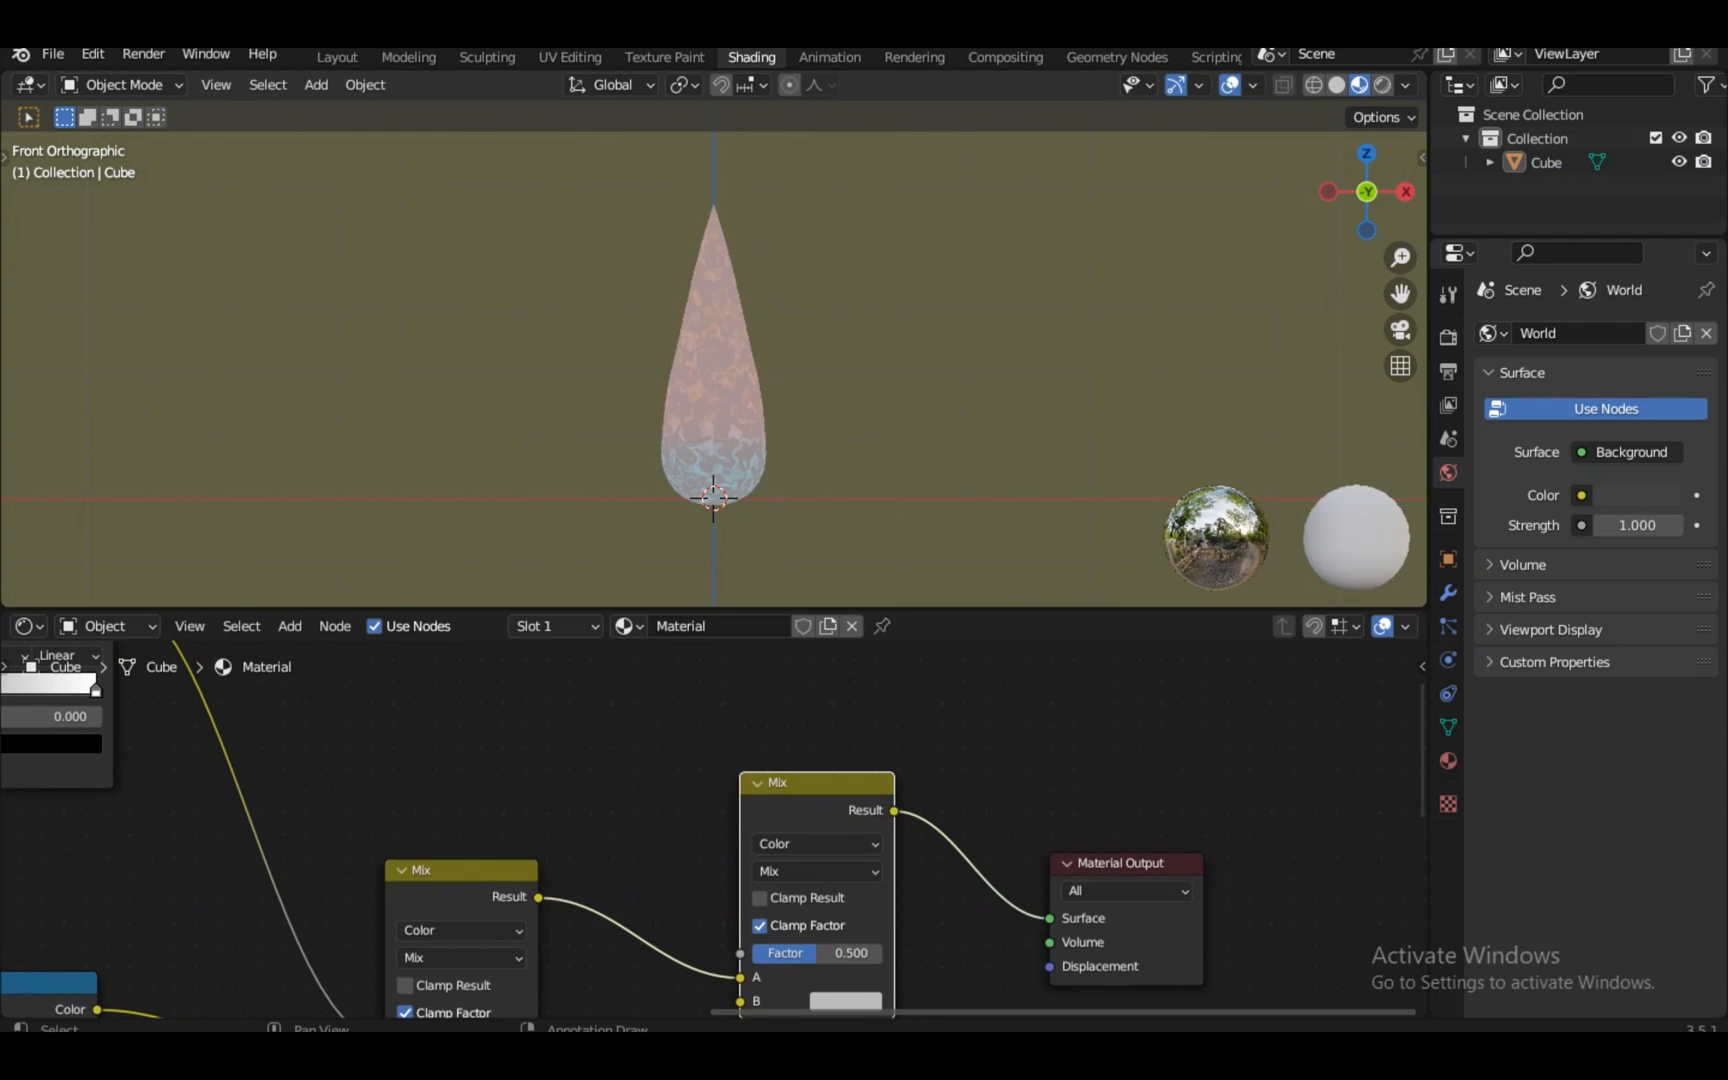
{"action": "left_click_drag", "start_coordinate": [740, 977], "coordinate": [740, 1002]}
{"action": "scroll", "coordinate": [714, 829], "scroll_direction": "down", "scroll_amount": 2}
{"action": "middle_click_drag", "start_coordinate": [781, 868], "coordinate": [714, 829]}
{"action": "scroll", "coordinate": [714, 829], "scroll_direction": "up", "scroll_amount": 4}
{"action": "left_click_drag", "start_coordinate": [600, 986], "coordinate": [609, 902]}
{"action": "scroll", "coordinate": [714, 829], "scroll_direction": "down", "scroll_amount": 1}
{"action": "left_click", "coordinate": [753, 870]}
{"action": "left_click", "coordinate": [794, 633]}
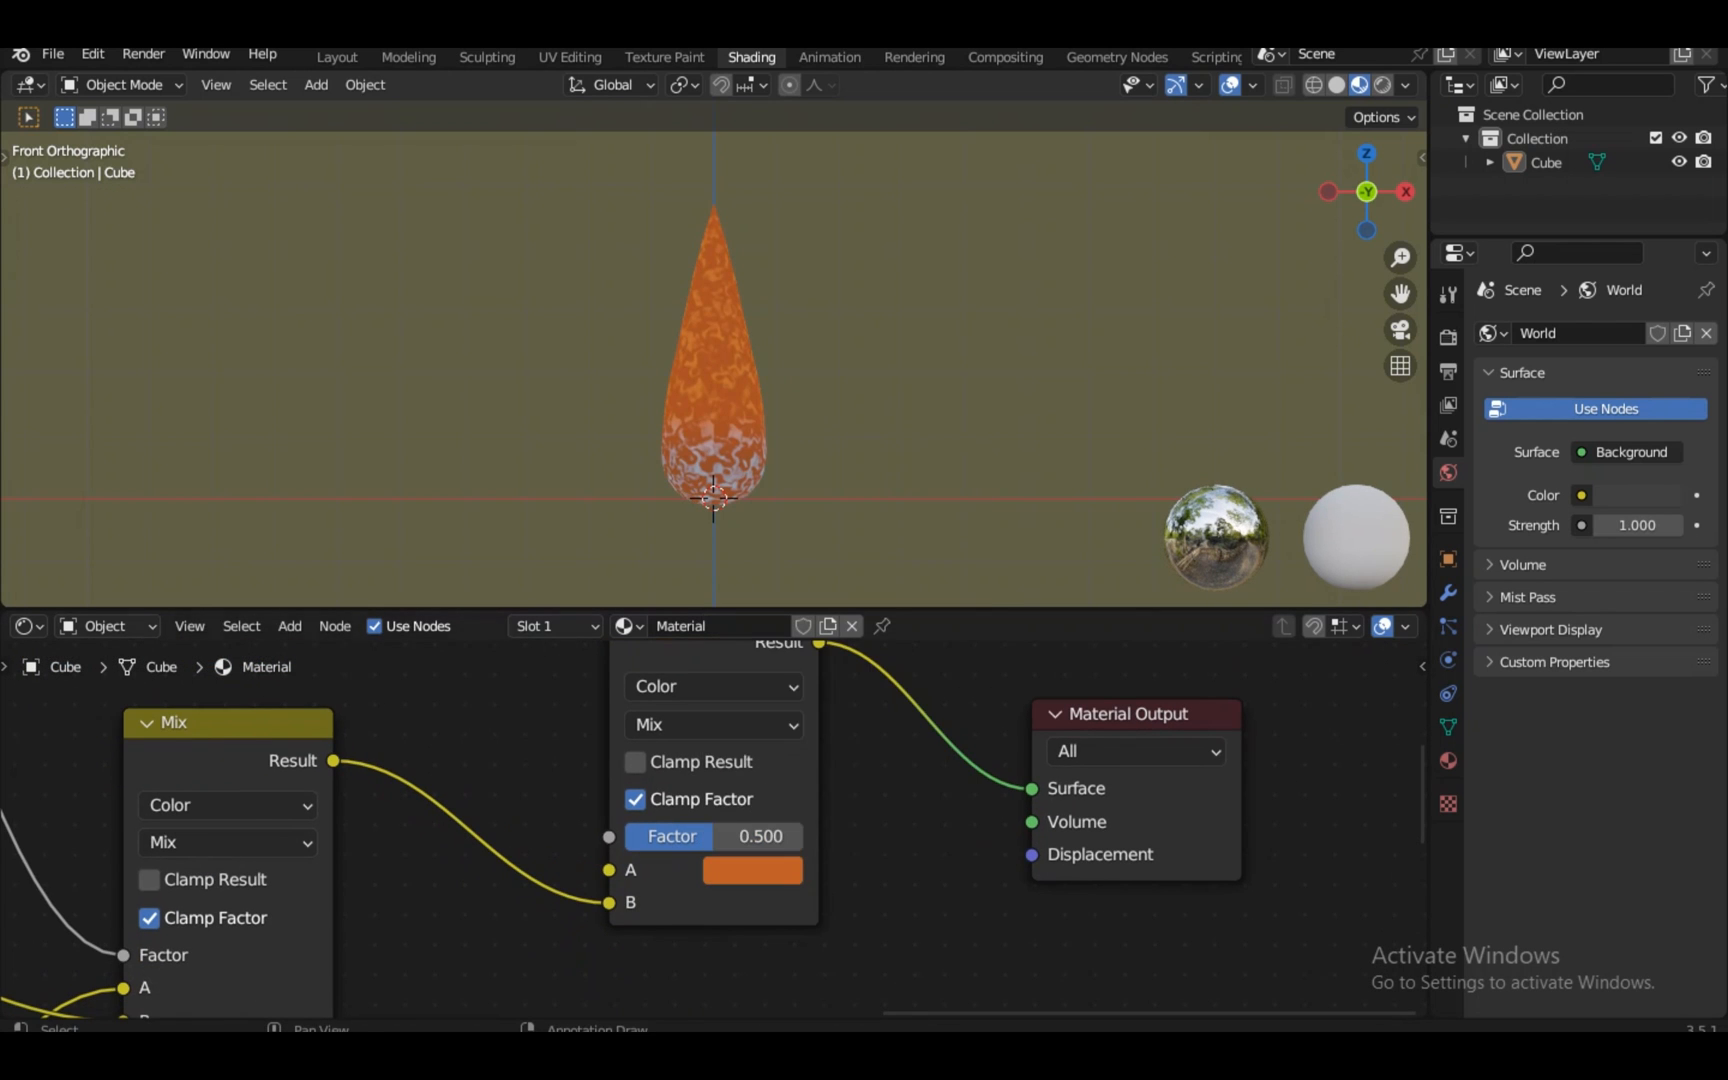
{"action": "scroll", "coordinate": [714, 829], "scroll_direction": "down", "scroll_amount": 3}
Duplicate the Mapping, Gradient Texture and ColorRamp chain above the originals
{"action": "middle_click_drag", "start_coordinate": [300, 720], "coordinate": [959, 939]}
{"action": "left_click", "coordinate": [740, 760]}
{"action": "left_click_drag", "start_coordinate": [760, 702], "coordinate": [168, 960]}
{"action": "key", "text": "shift+d"}
{"action": "left_click", "coordinate": [174, 695]}
Collapse the original Mapping, Gradient Texture and ColorRamp nodes and tidy the layout
{"action": "left_click", "coordinate": [119, 968]}
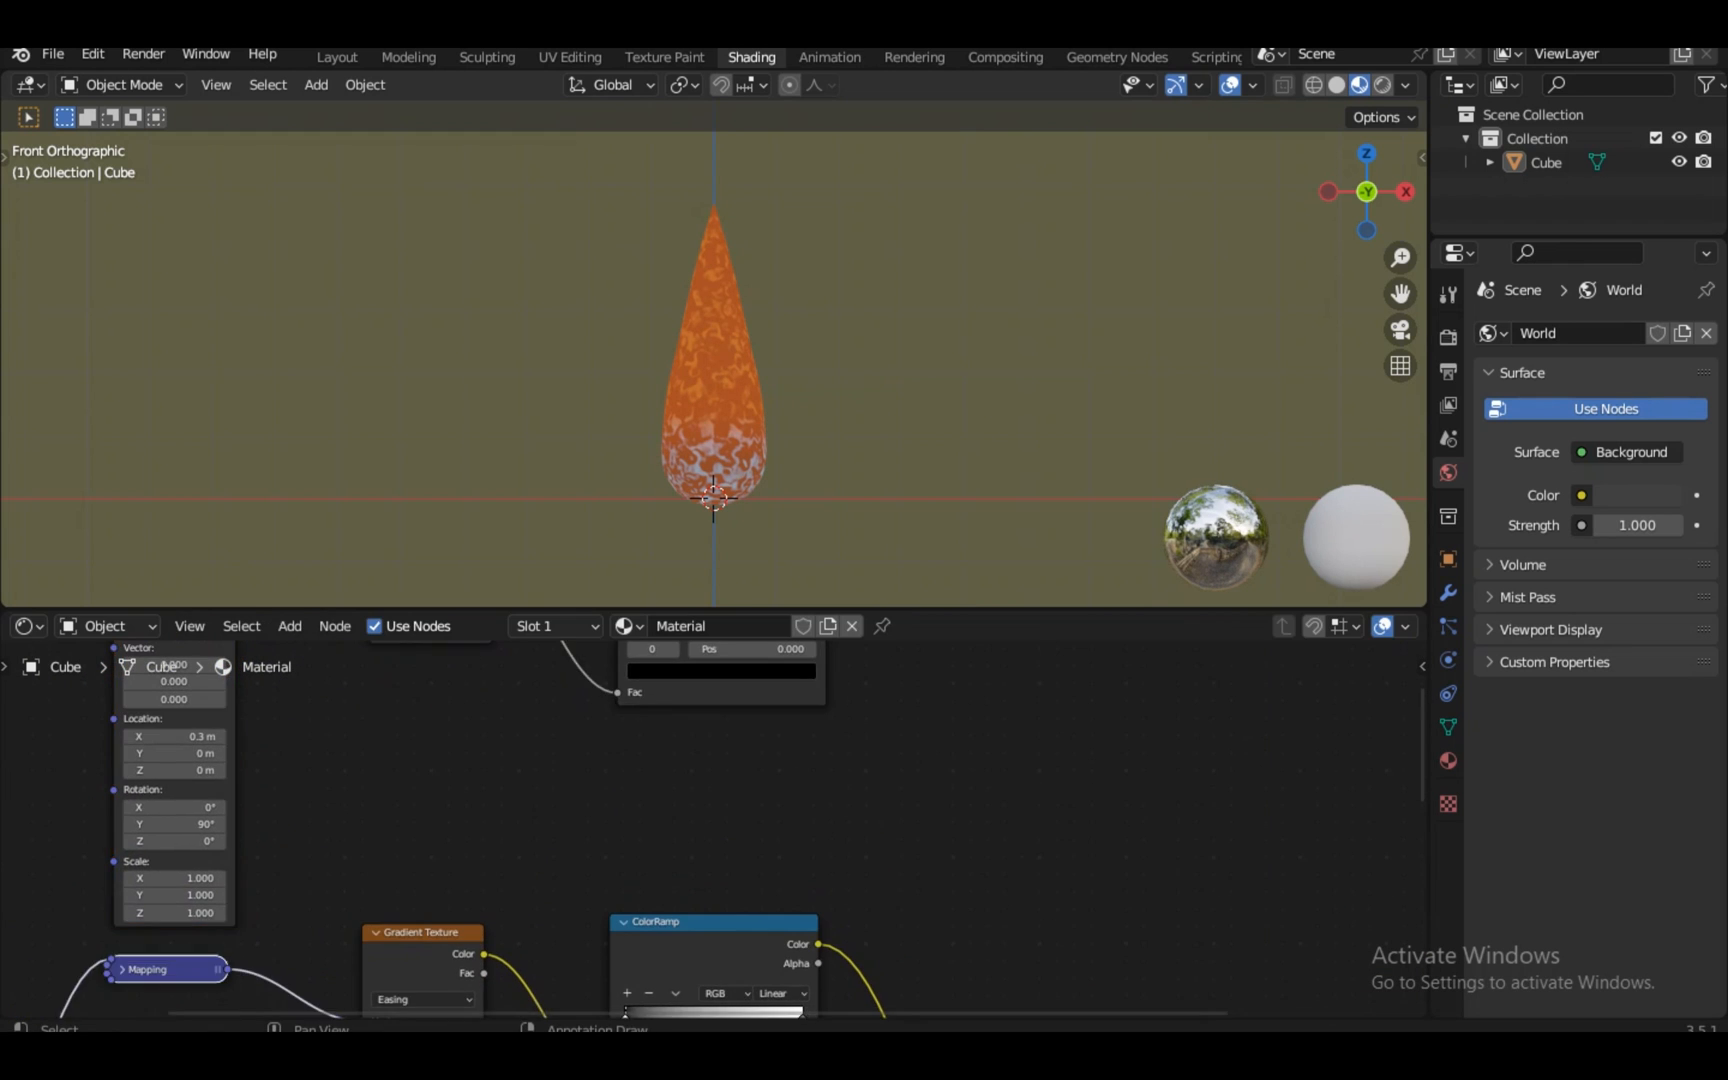
{"action": "middle_click_drag", "start_coordinate": [125, 968], "coordinate": [673, 826]}
{"action": "left_click_drag", "start_coordinate": [700, 826], "coordinate": [772, 775]}
{"action": "key", "text": "h"}
{"action": "scroll", "coordinate": [717, 826], "scroll_direction": "down", "scroll_amount": 4}
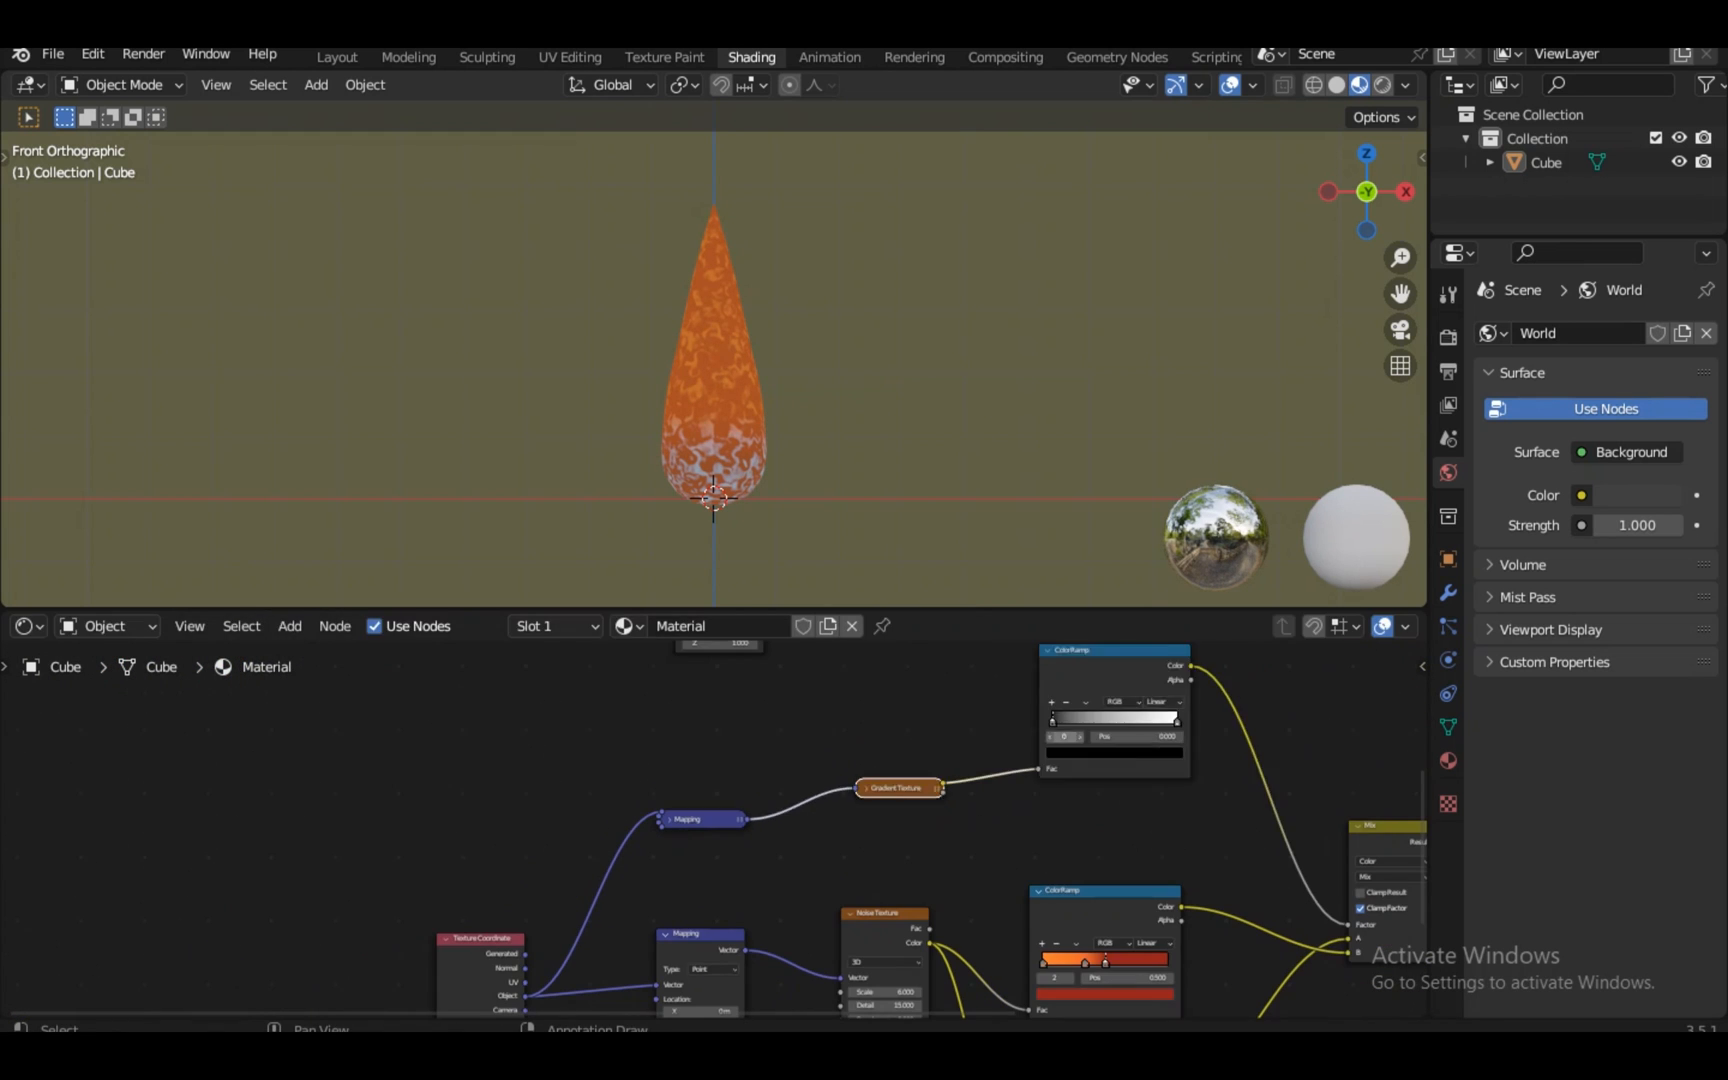
{"action": "left_click_drag", "start_coordinate": [1112, 651], "coordinate": [1106, 729]}
{"action": "key", "text": "h"}
{"action": "key", "text": "h"}
{"action": "left_click_drag", "start_coordinate": [1108, 831], "coordinate": [1096, 720]}
{"action": "left_click_drag", "start_coordinate": [886, 770], "coordinate": [889, 783]}
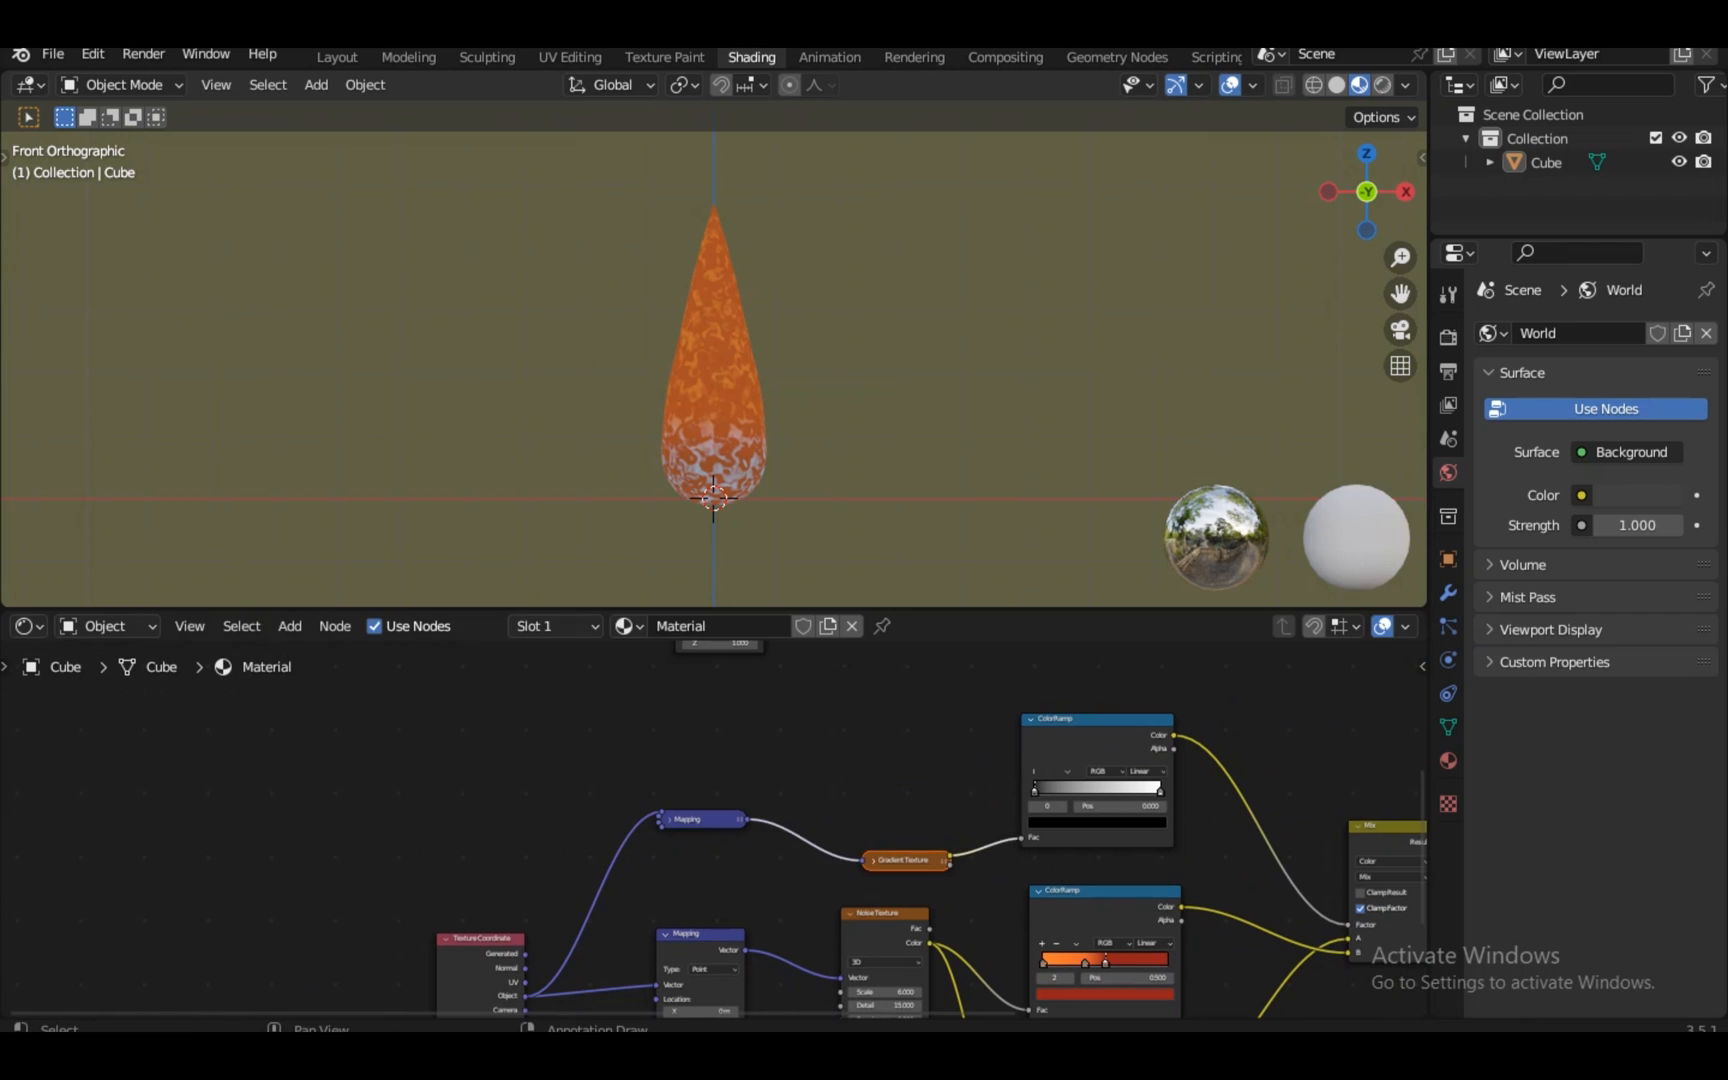
{"action": "key", "text": "Home"}
Link Texture Coordinate Object to the new Mapping and rearrange the new Gradient and ColorRamp
{"action": "middle_click_drag", "start_coordinate": [713, 780], "coordinate": [712, 831]}
{"action": "scroll", "coordinate": [712, 831], "scroll_direction": "up", "scroll_amount": 2}
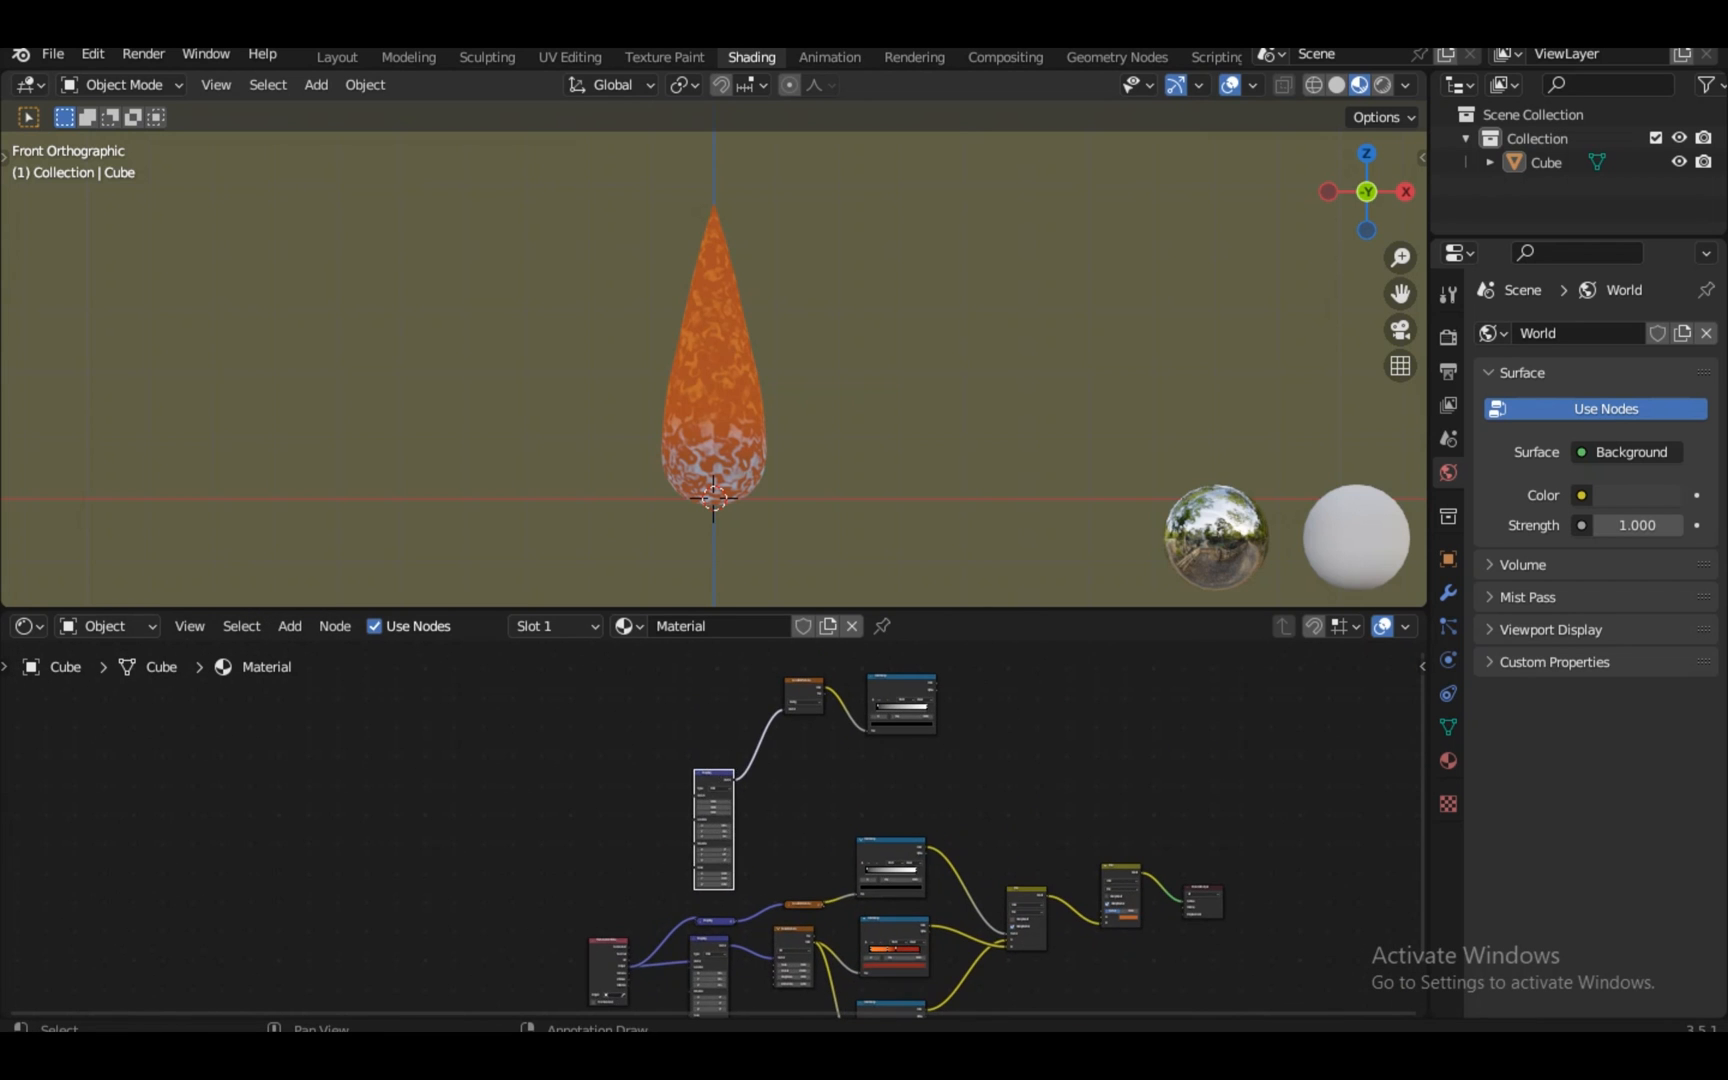
{"action": "left_click_drag", "start_coordinate": [692, 799], "coordinate": [696, 797]}
{"action": "left_click", "coordinate": [713, 775]}
{"action": "scroll", "coordinate": [713, 822], "scroll_direction": "up", "scroll_amount": 15}
{"action": "left_click_drag", "start_coordinate": [713, 660], "coordinate": [960, 672]}
{"action": "scroll", "coordinate": [712, 822], "scroll_direction": "down", "scroll_amount": 13}
{"action": "left_click_drag", "start_coordinate": [960, 672], "coordinate": [957, 855]}
{"action": "key", "text": "KP_Decimal"}
{"action": "left_click_drag", "start_coordinate": [900, 730], "coordinate": [905, 560]}
Preview the new ColorRamp on the teardrop and reset the new Mapping Location X to 0
{"action": "left_click", "coordinate": [480, 745]}
{"action": "key", "text": "KP_Decimal"}
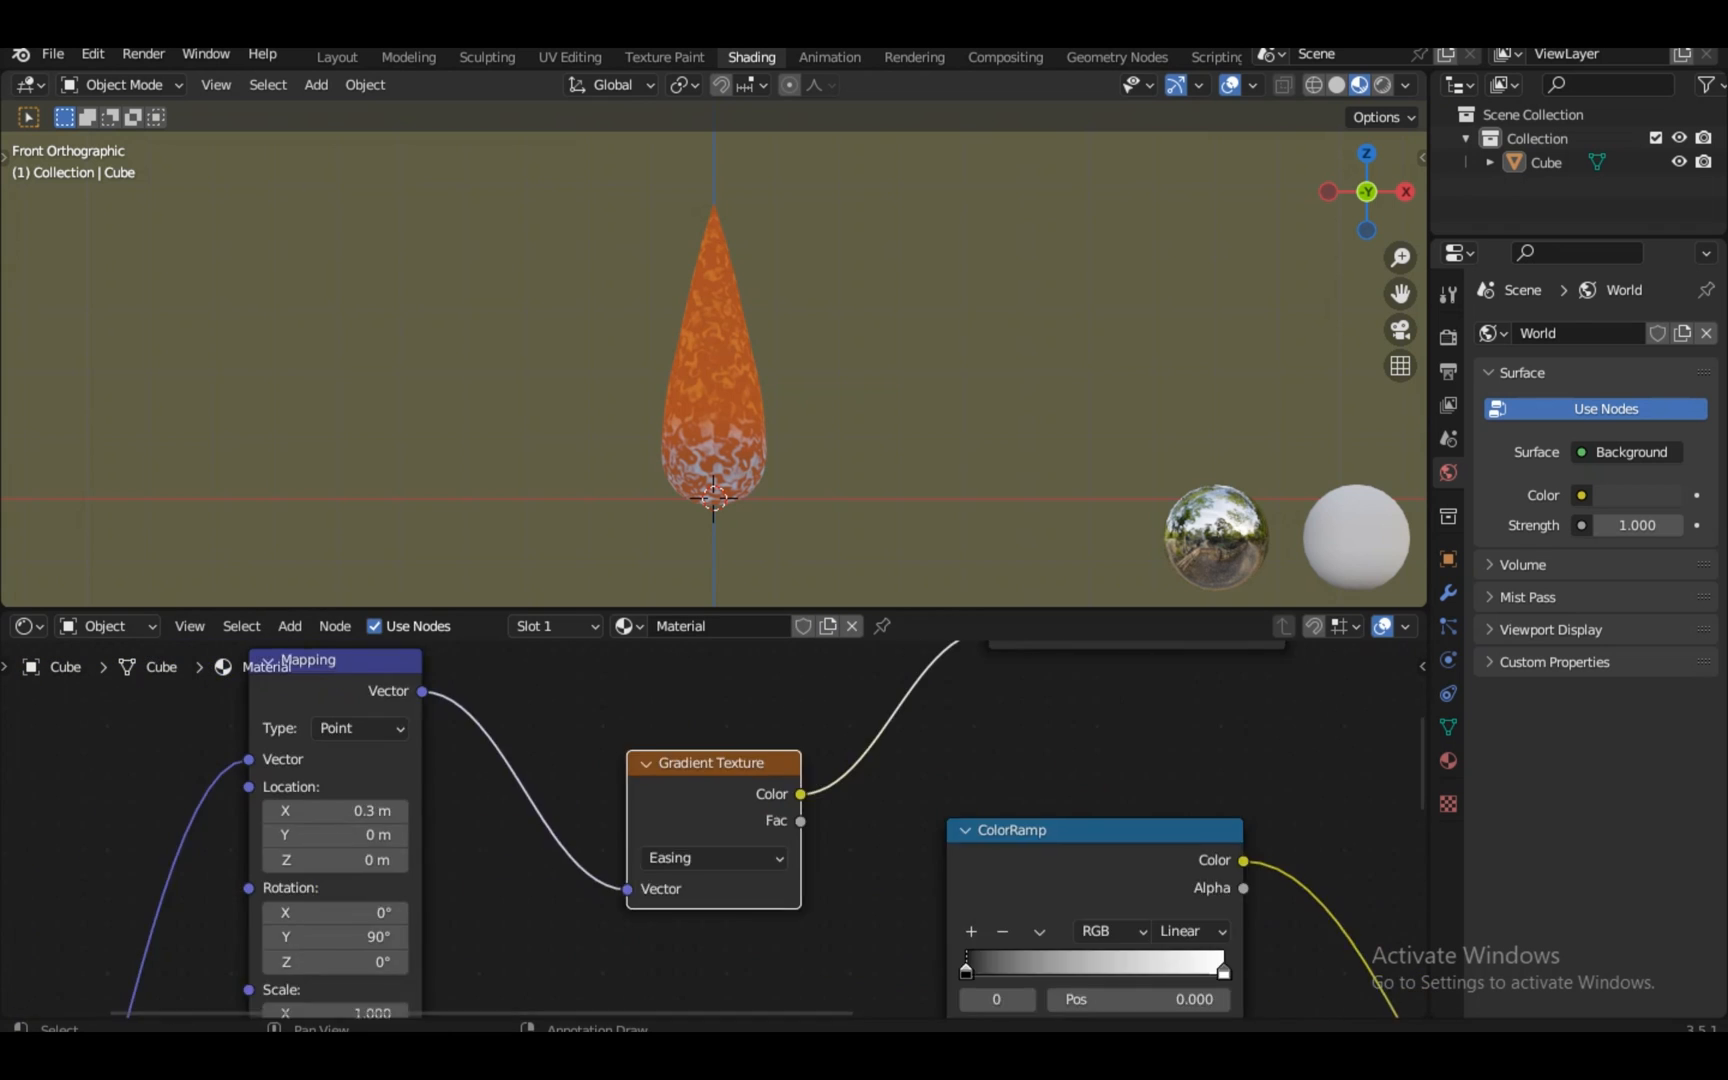
{"action": "scroll", "coordinate": [713, 829], "scroll_direction": "down", "scroll_amount": 4}
{"action": "scroll", "coordinate": [713, 829], "scroll_direction": "down", "scroll_amount": 5}
{"action": "left_click", "coordinate": [918, 654], "text": "ctrl+shift"}
{"action": "left_click", "coordinate": [530, 747]}
{"action": "key", "text": "KP_Decimal"}
{"action": "left_click_drag", "start_coordinate": [713, 787], "coordinate": [690, 787]}
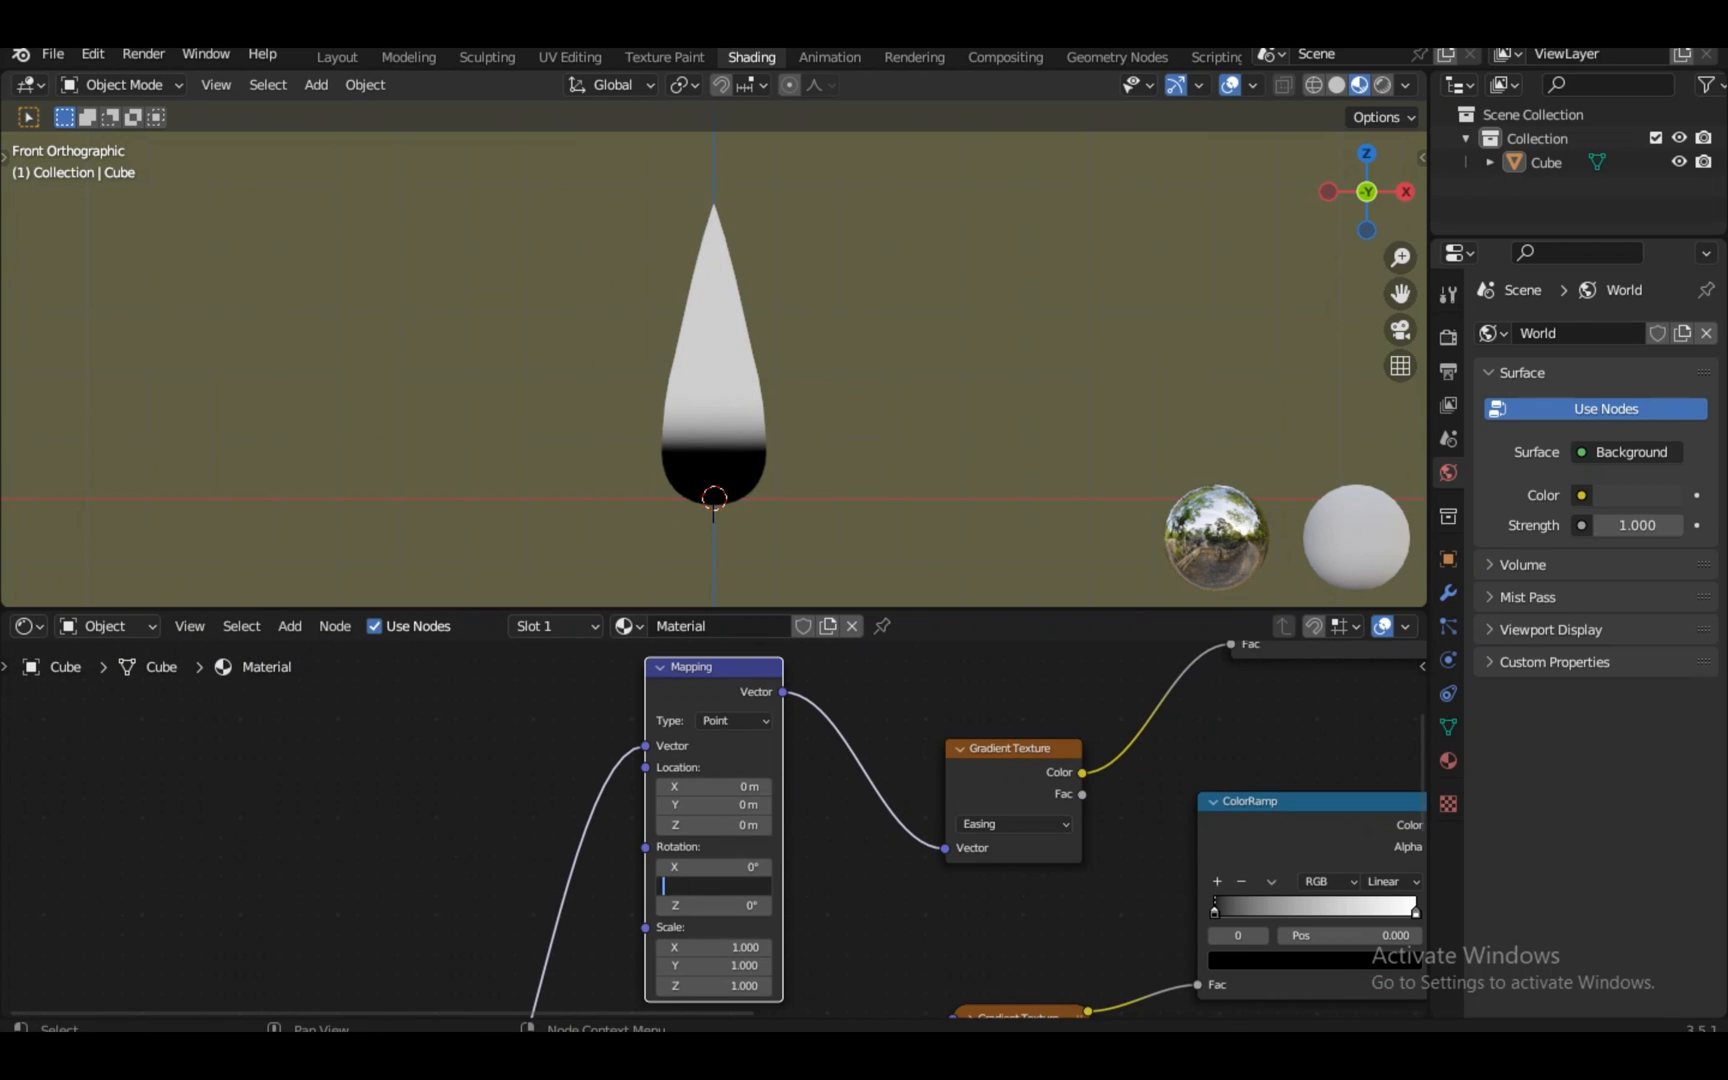
Set the second Mapping node's Rotation Y to -90° to flip the gradient
{"action": "key", "text": "Return"}
{"action": "scroll", "coordinate": [713, 833], "scroll_direction": "up", "scroll_amount": 8}
{"action": "scroll", "coordinate": [713, 833], "scroll_direction": "up", "scroll_amount": 2}
{"action": "scroll", "coordinate": [713, 833], "scroll_direction": "down", "scroll_amount": 2}
{"action": "left_click_drag", "start_coordinate": [1421, 772], "coordinate": [1421, 793]}
{"action": "key", "text": "BackSpace"}
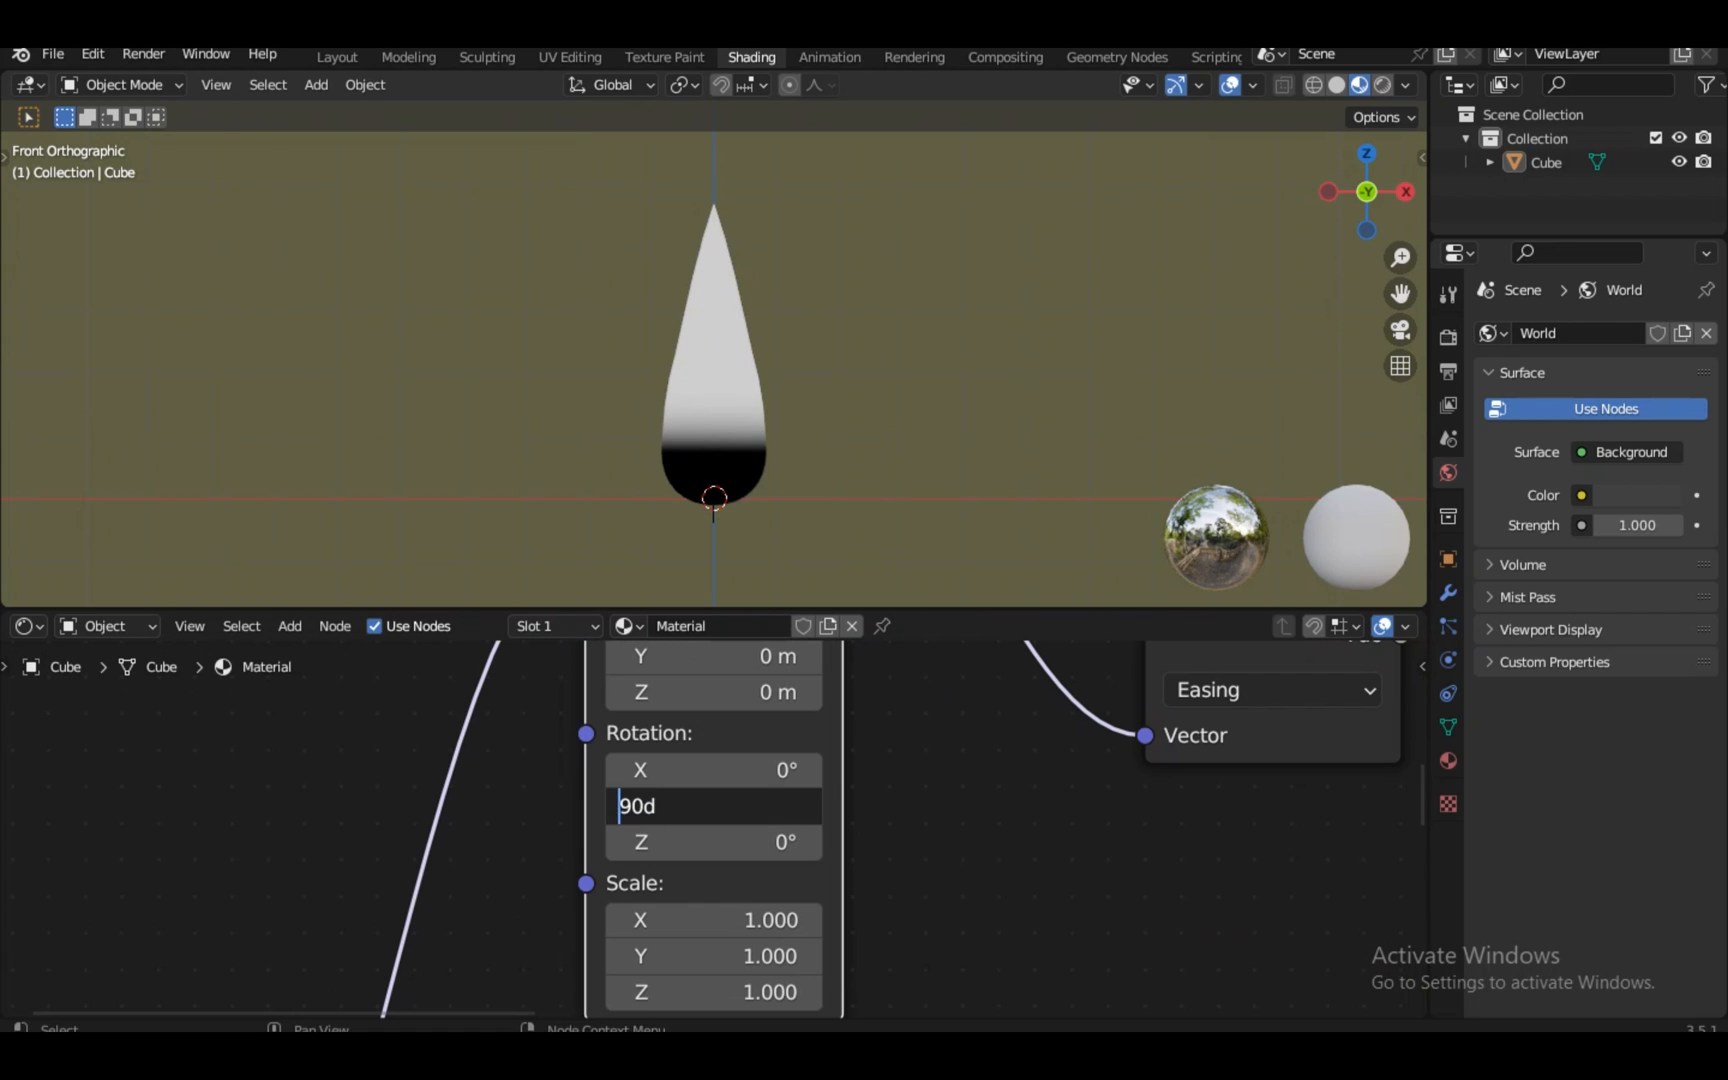
{"action": "type", "text": "-"}
{"action": "key", "text": "Return"}
{"action": "scroll", "coordinate": [713, 829], "scroll_direction": "down", "scroll_amount": 3}
Brighten and deepen the orange colour swatch in the Mix node
{"action": "left_click", "coordinate": [1115, 676]}
{"action": "key", "text": "KP_Decimal"}
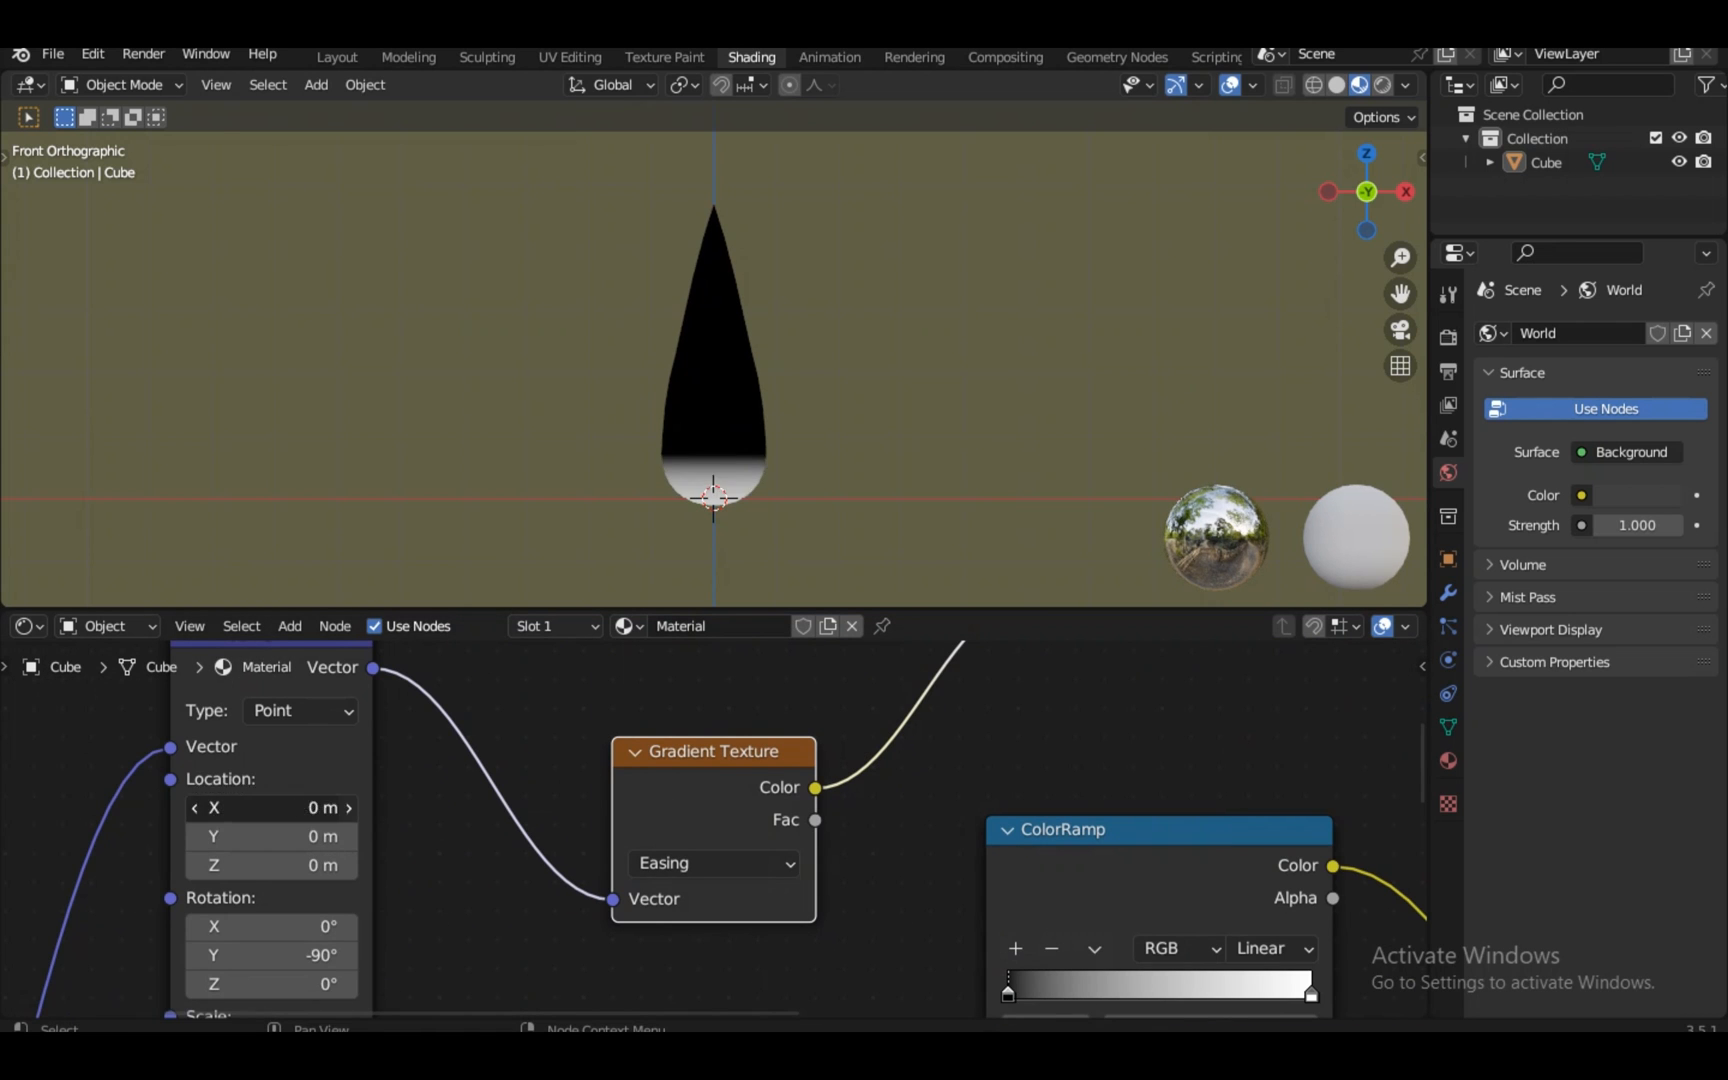
{"action": "scroll", "coordinate": [713, 829], "scroll_direction": "down", "scroll_amount": 3}
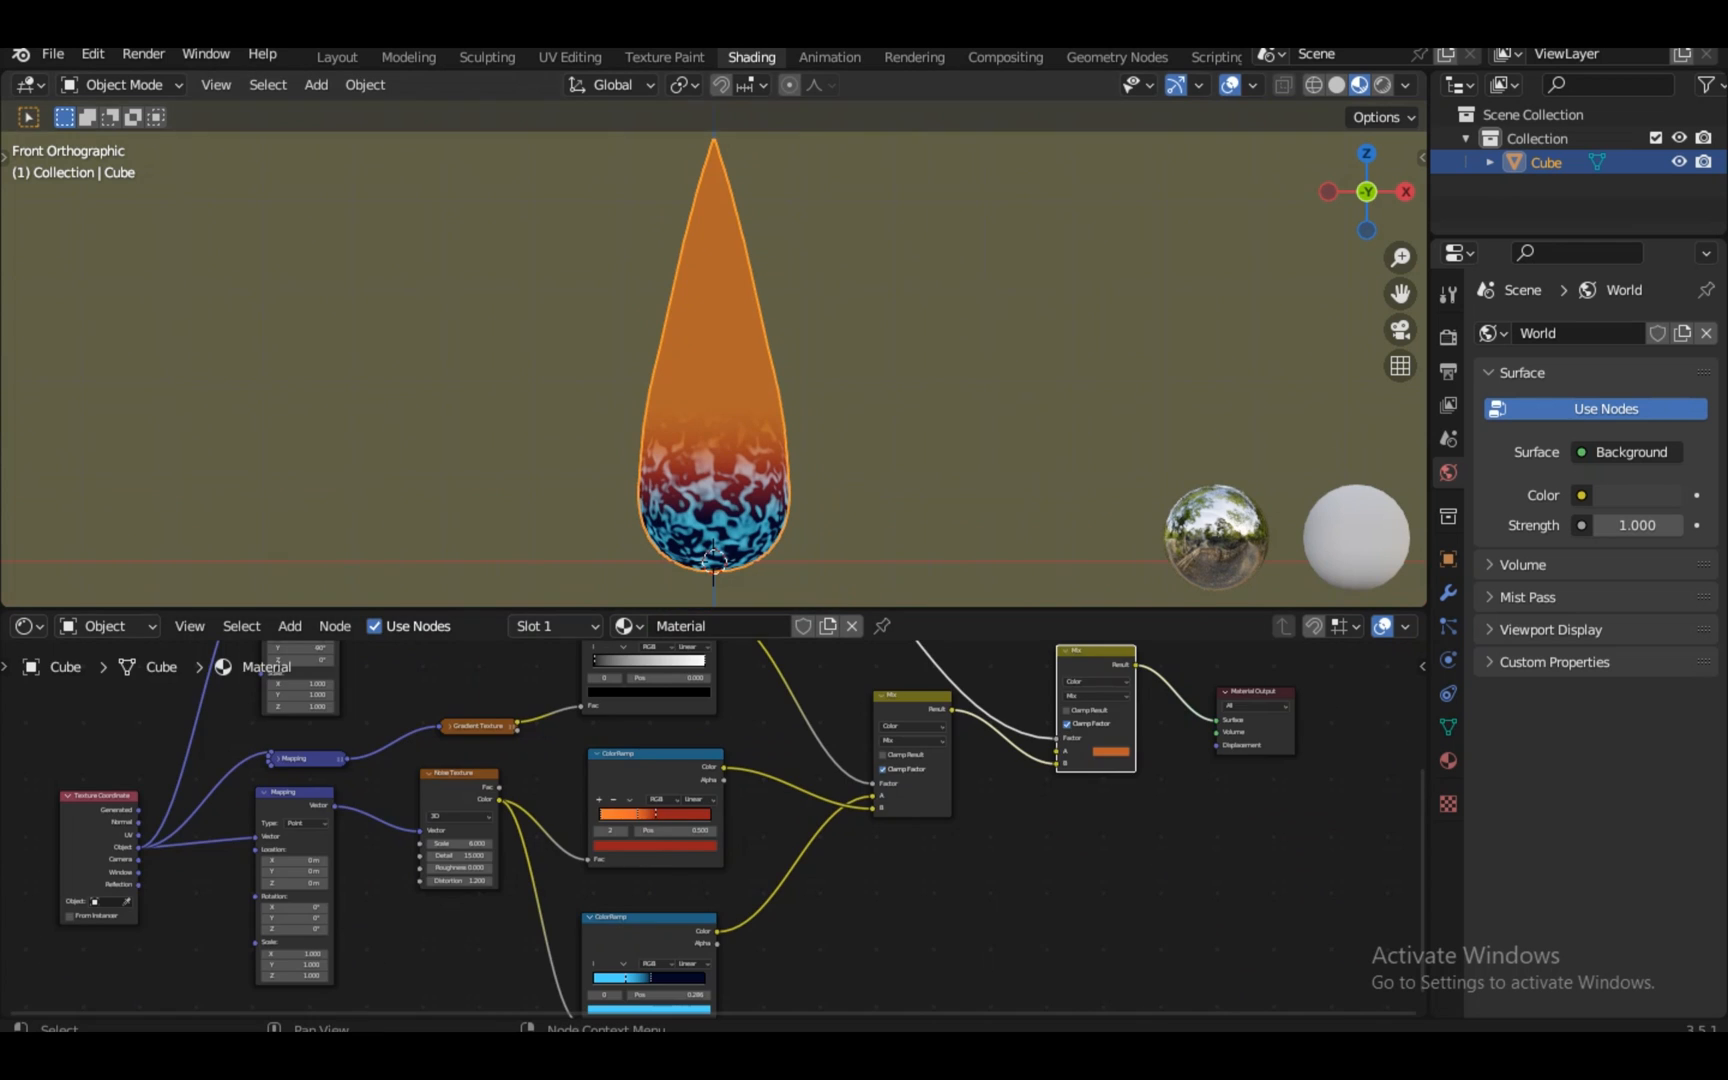
{"action": "scroll", "coordinate": [713, 829], "scroll_direction": "up", "scroll_amount": 4}
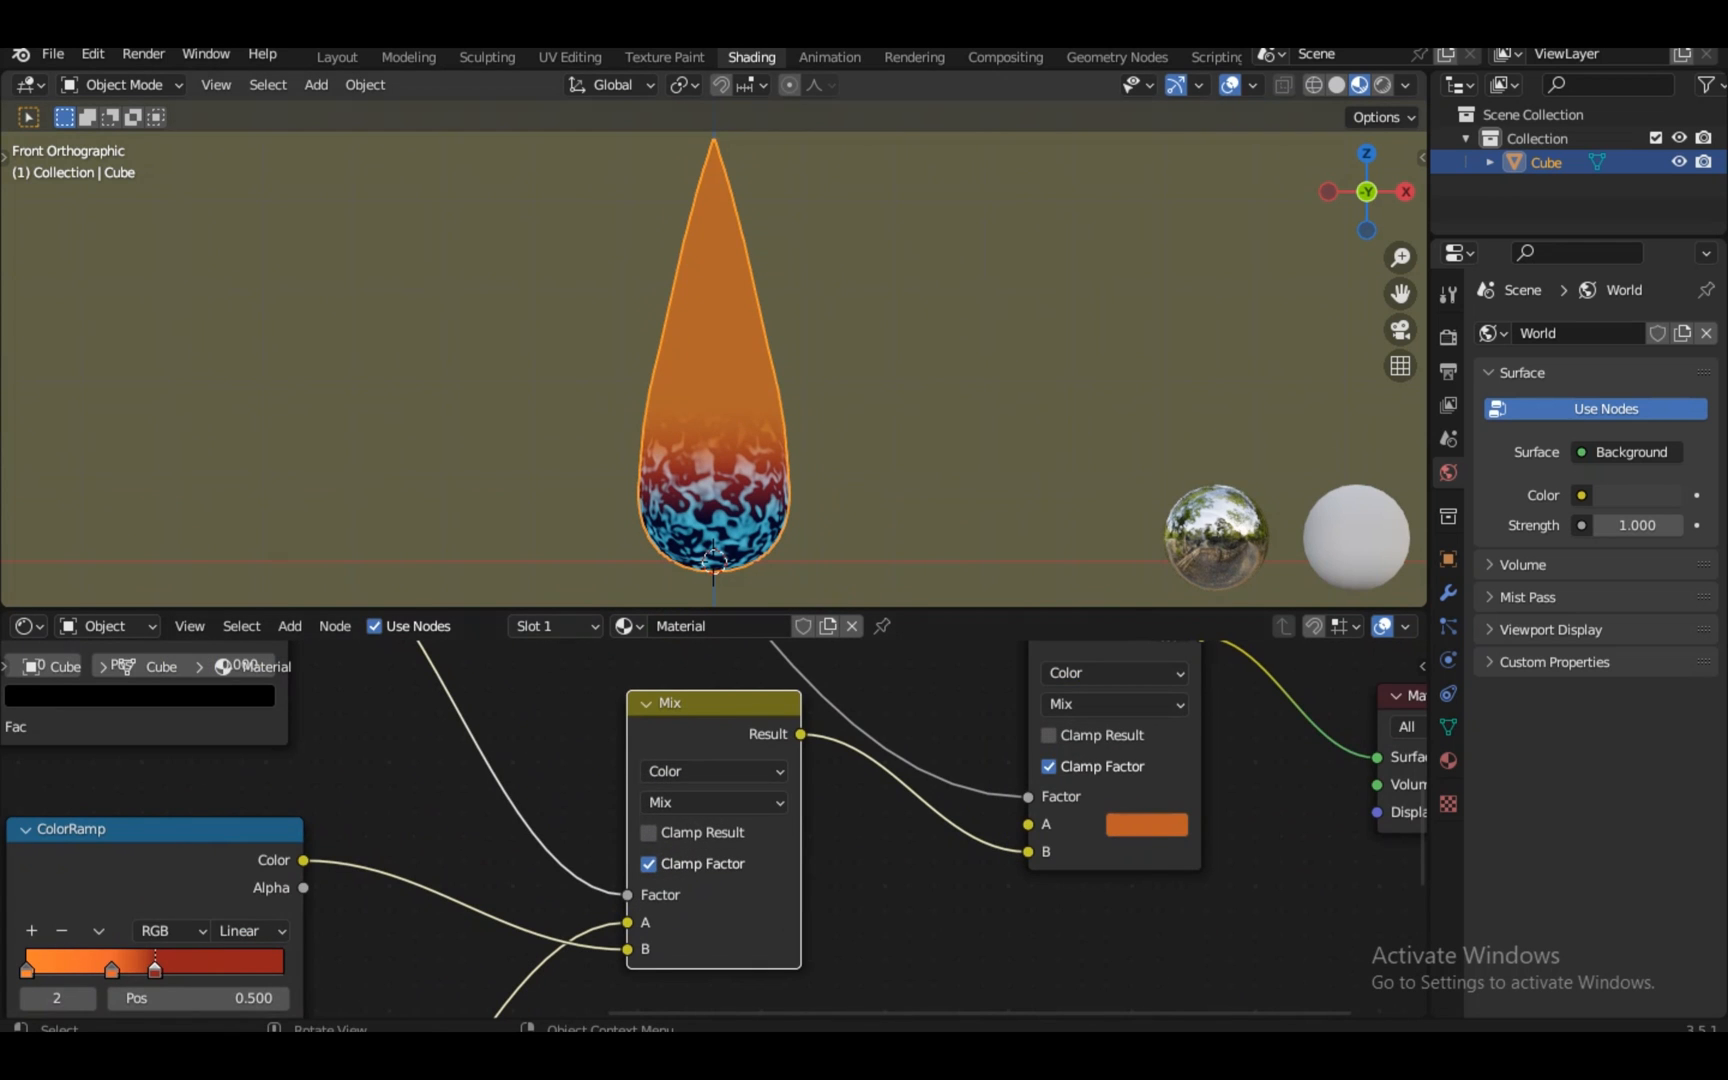
{"action": "scroll", "coordinate": [713, 829], "scroll_direction": "down", "scroll_amount": 3}
{"action": "scroll", "coordinate": [713, 829], "scroll_direction": "up", "scroll_amount": 2}
{"action": "left_click", "coordinate": [1085, 825]}
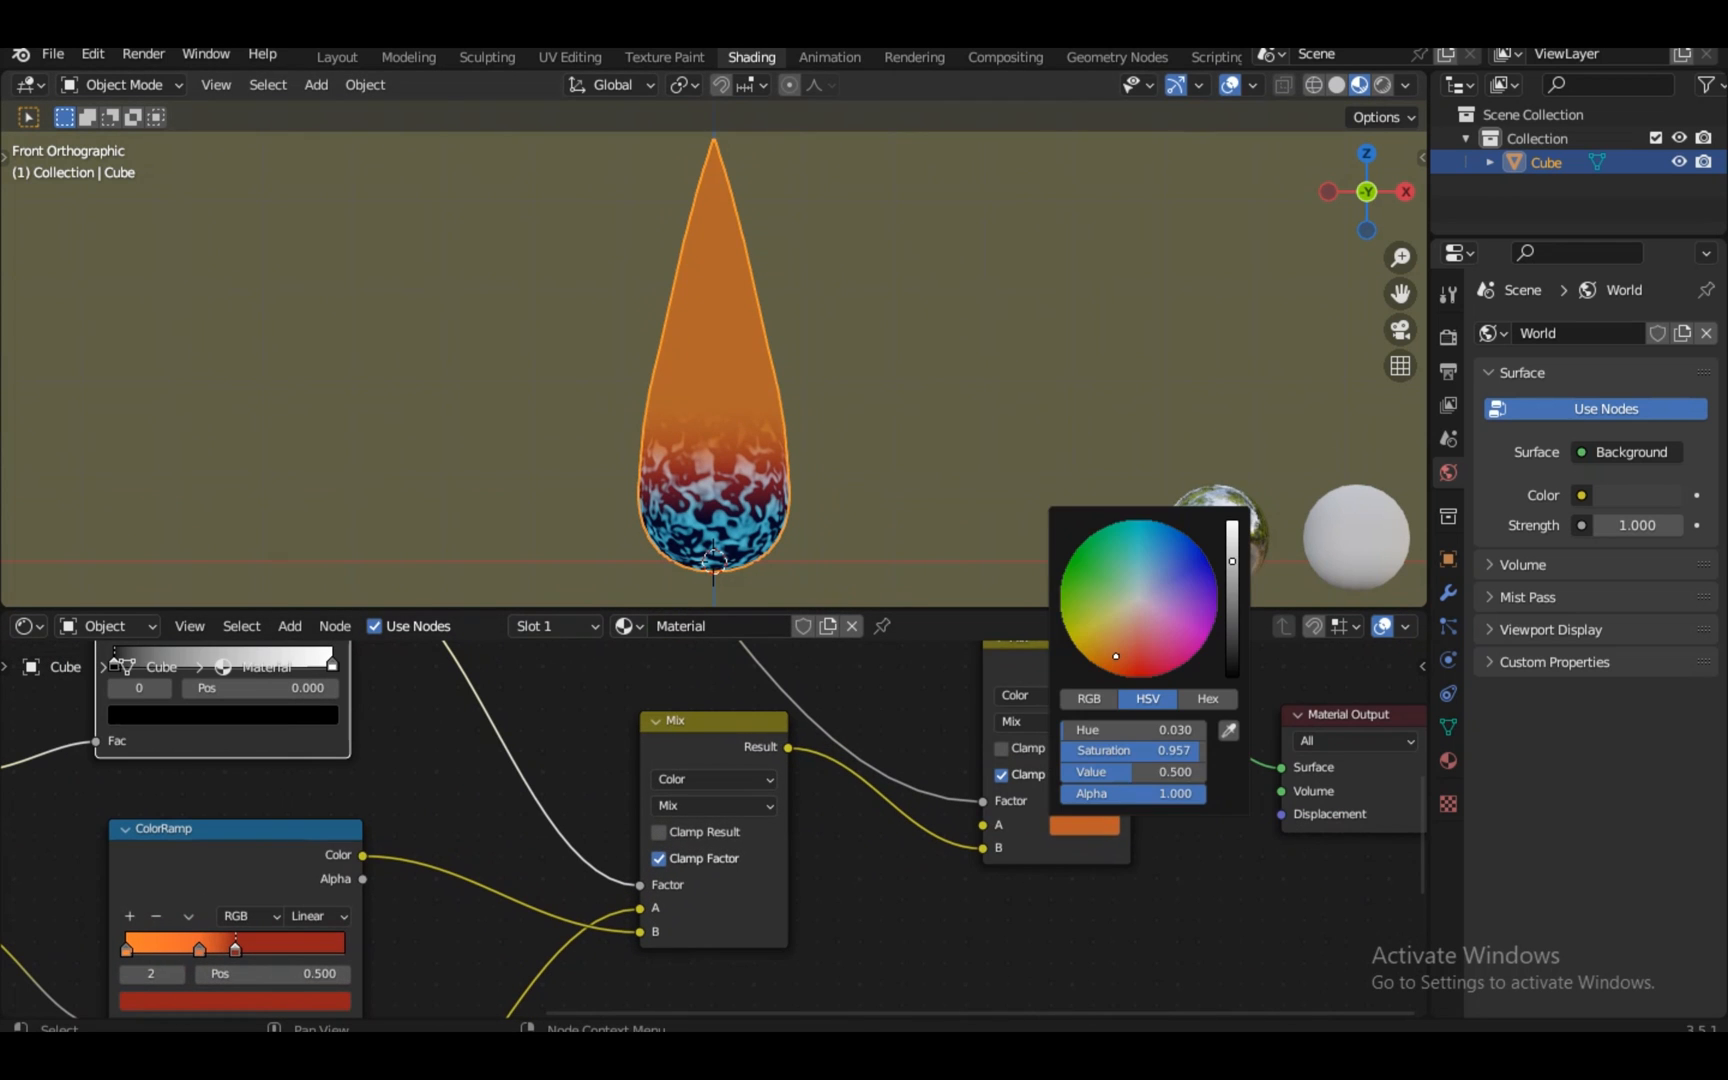
{"action": "left_click_drag", "start_coordinate": [1232, 590], "coordinate": [1232, 521]}
{"action": "left_click_drag", "start_coordinate": [1103, 660], "coordinate": [1104, 668]}
{"action": "scroll", "coordinate": [713, 829], "scroll_direction": "down", "scroll_amount": 4}
Expand the Mapping node and link the Mix Result to Material Output Surface, moving the output right
{"action": "middle_click_drag", "start_coordinate": [560, 820], "coordinate": [1150, 866]}
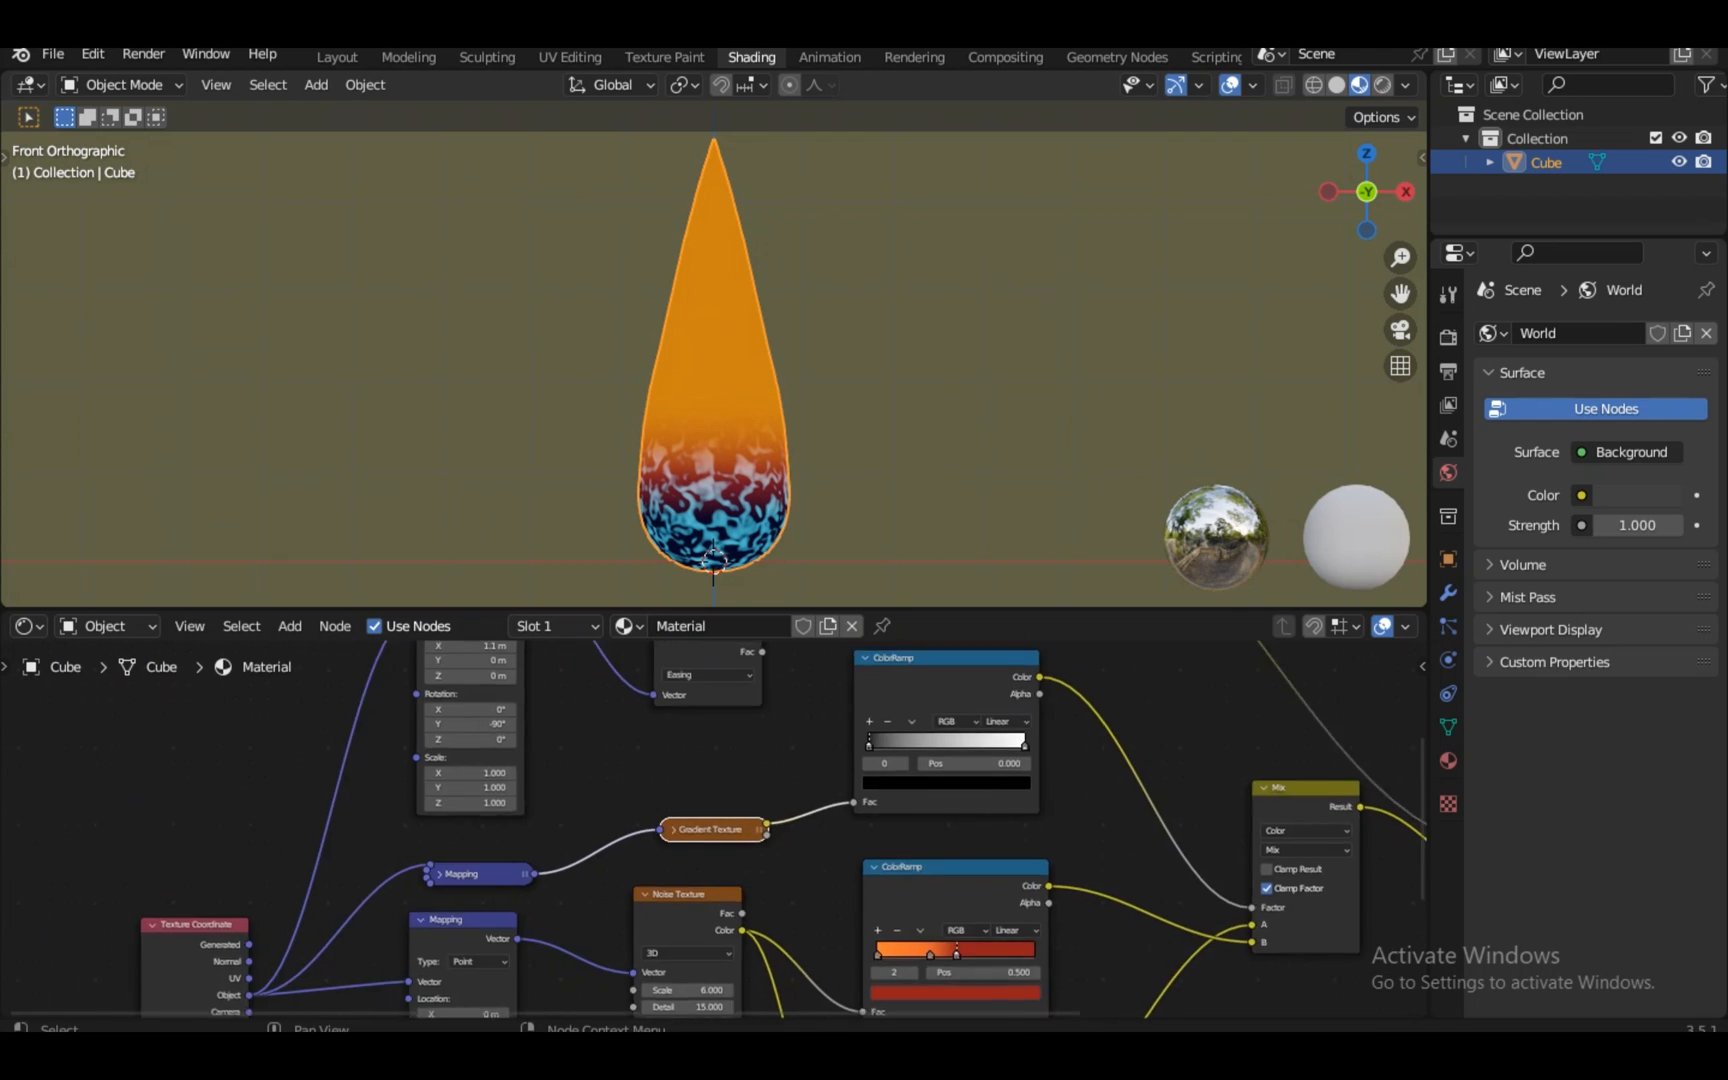
{"action": "scroll", "coordinate": [713, 829], "scroll_direction": "up", "scroll_amount": 5}
{"action": "left_click", "coordinate": [307, 895]}
{"action": "scroll", "coordinate": [713, 829], "scroll_direction": "down", "scroll_amount": 3}
{"action": "scroll", "coordinate": [713, 829], "scroll_direction": "down", "scroll_amount": 3}
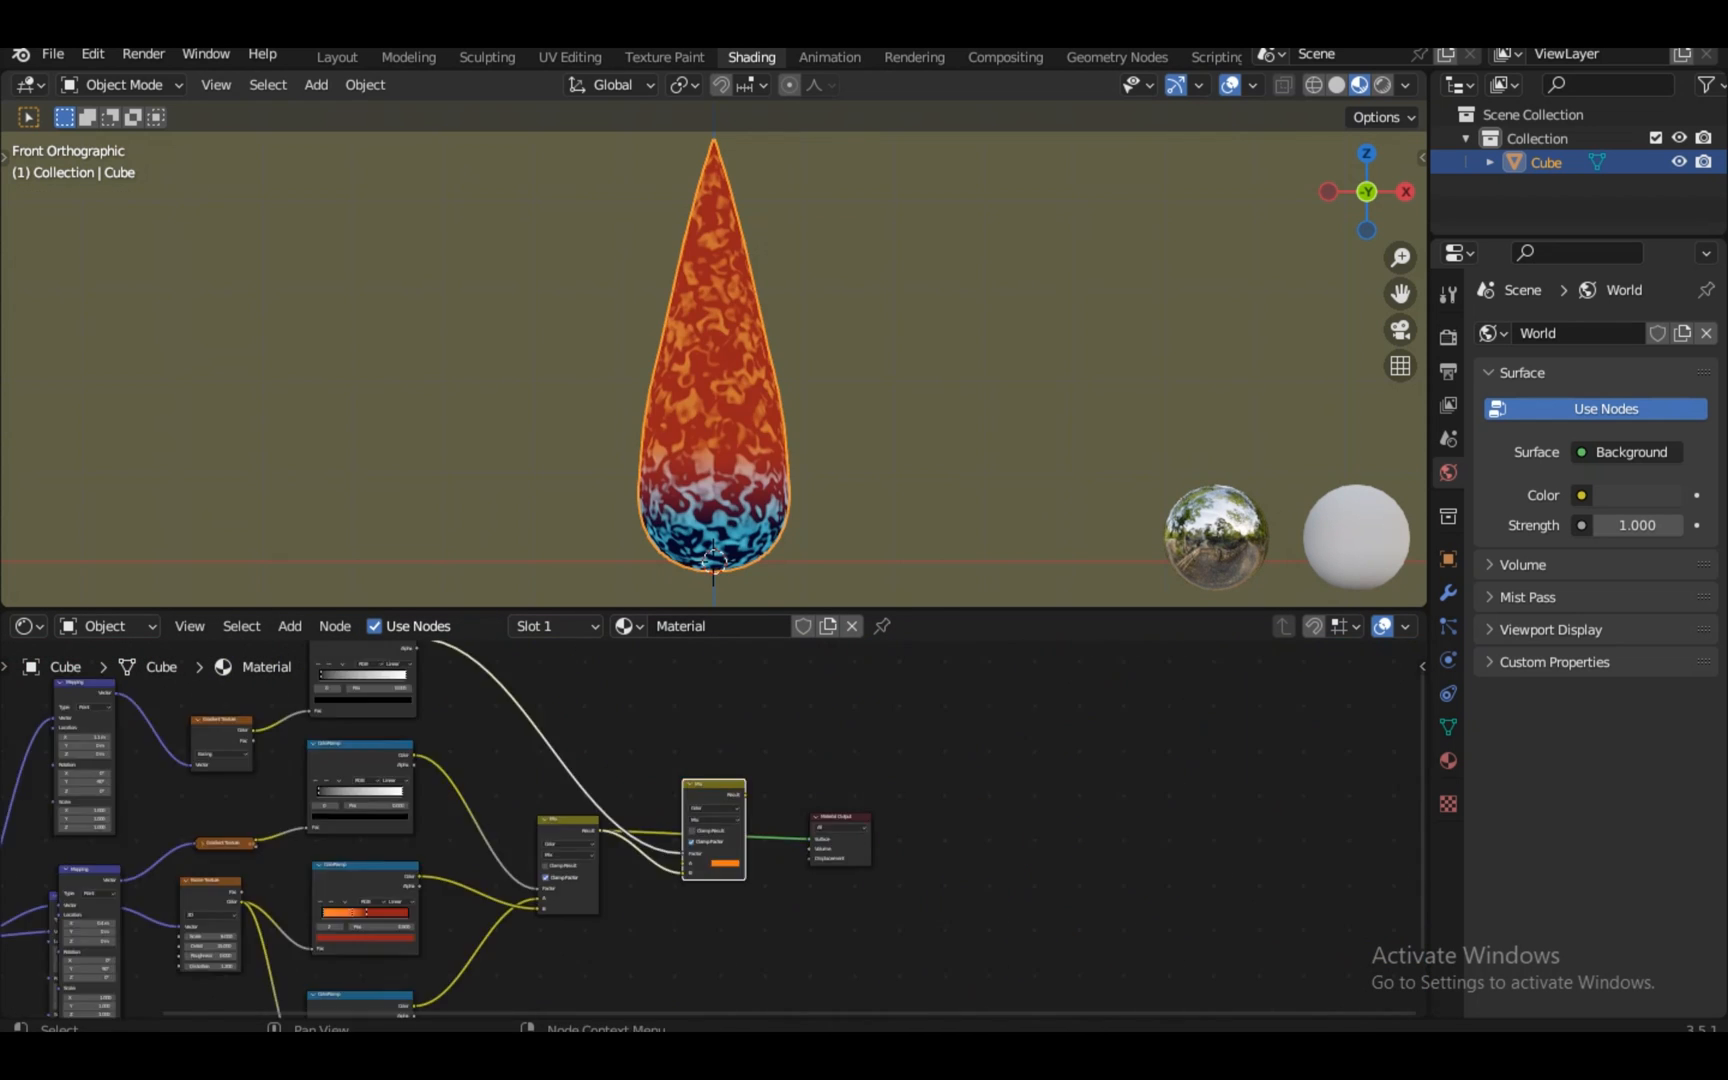
{"action": "scroll", "coordinate": [713, 829], "scroll_direction": "up", "scroll_amount": 5}
{"action": "left_click_drag", "start_coordinate": [789, 747], "coordinate": [941, 852]}
{"action": "middle_click_drag", "start_coordinate": [985, 880], "coordinate": [853, 881]}
{"action": "left_click_drag", "start_coordinate": [885, 798], "coordinate": [1270, 755]}
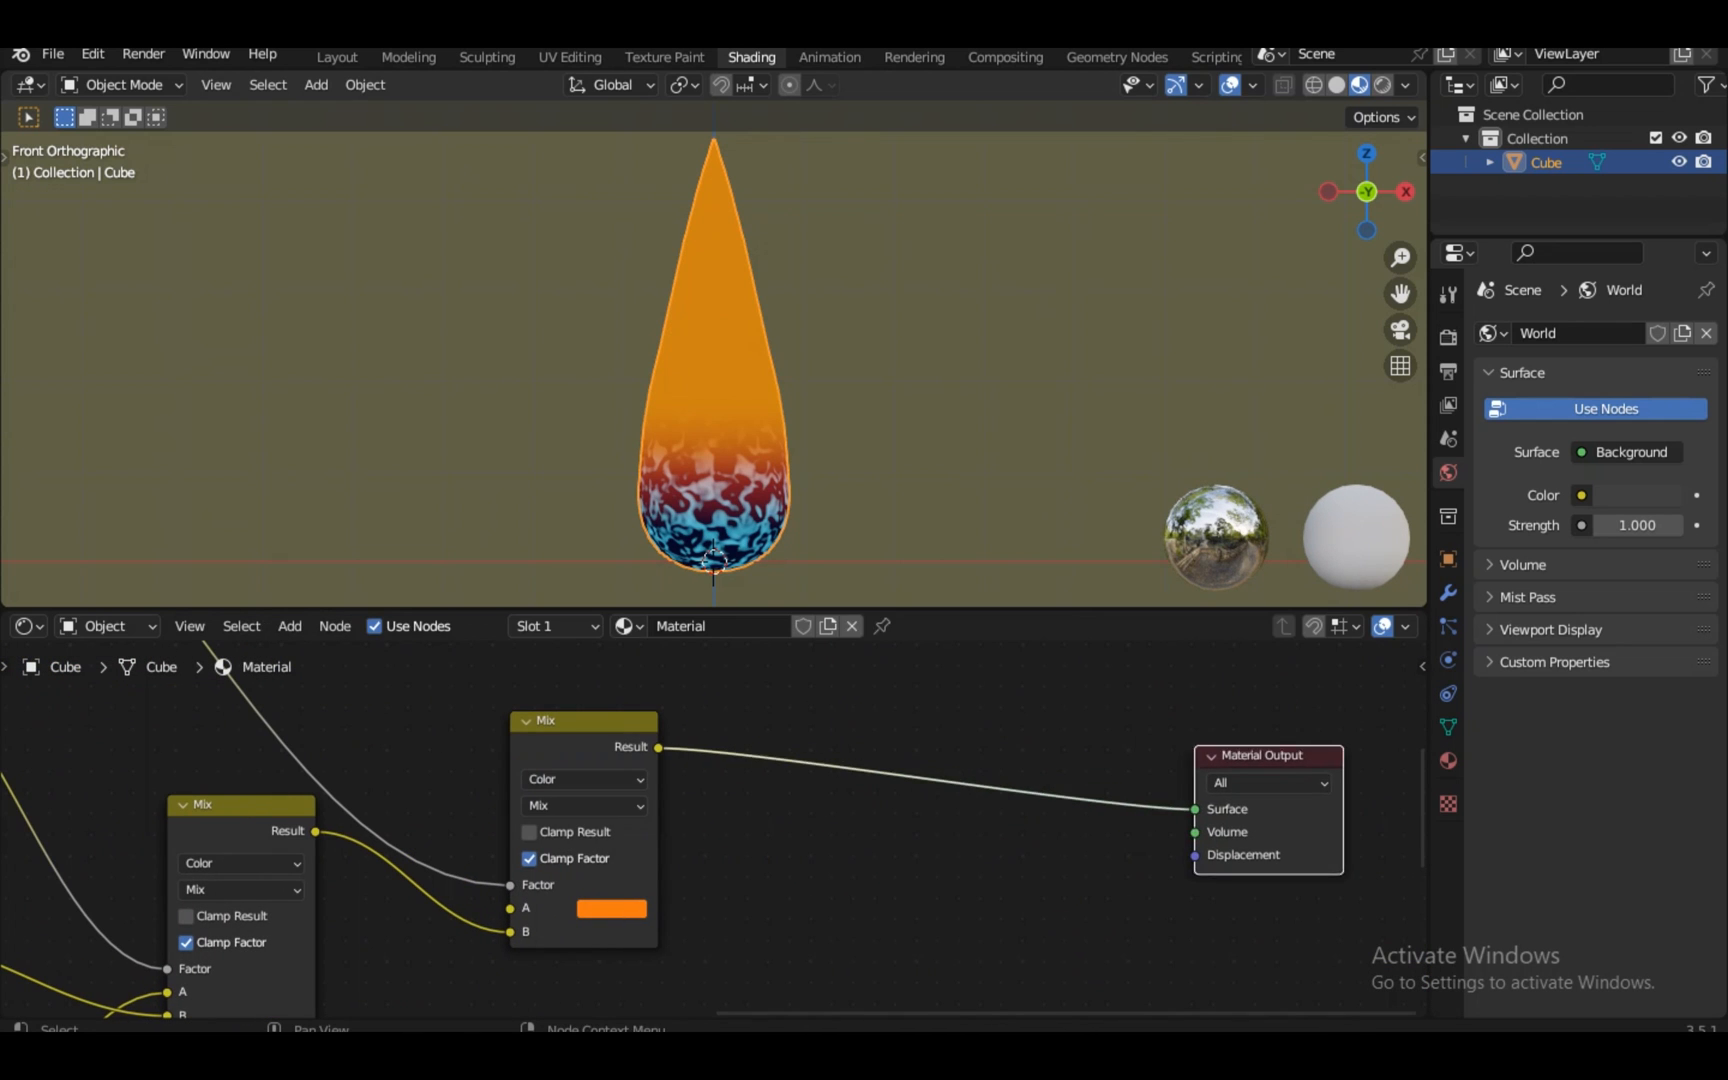
{"action": "key", "text": "shift+a"}
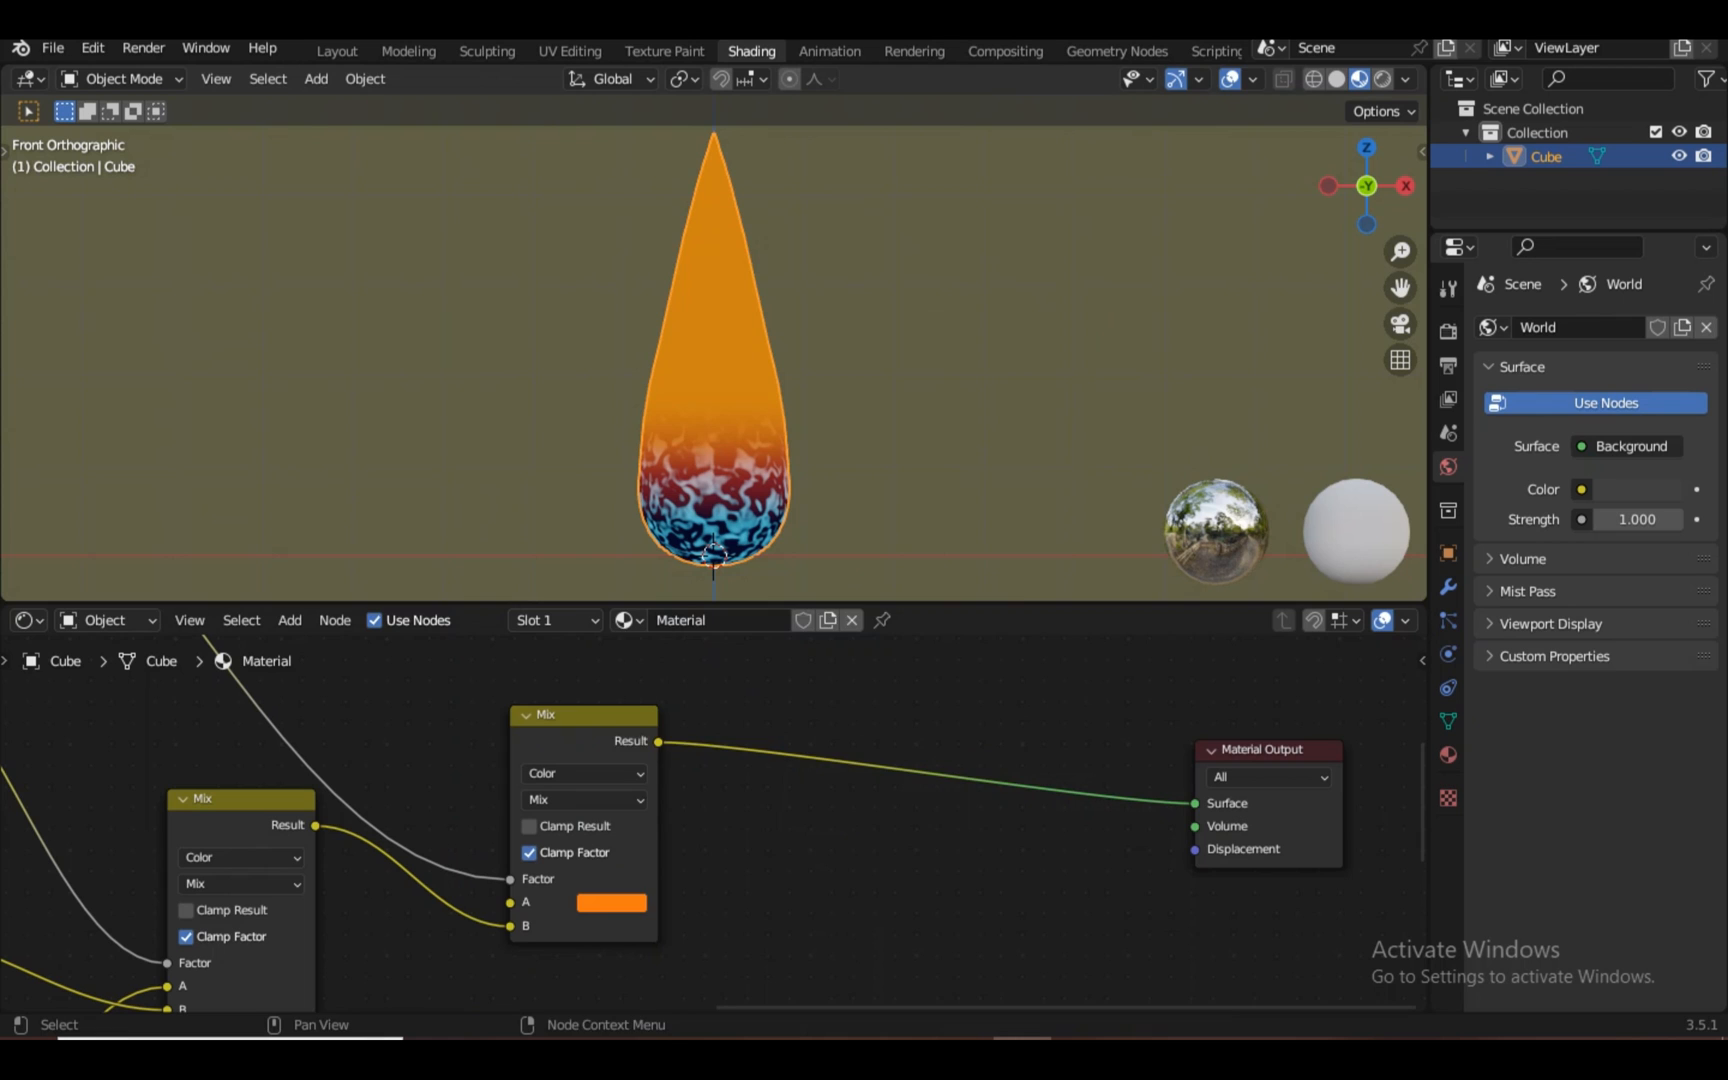
{"action": "key", "text": "shift+a"}
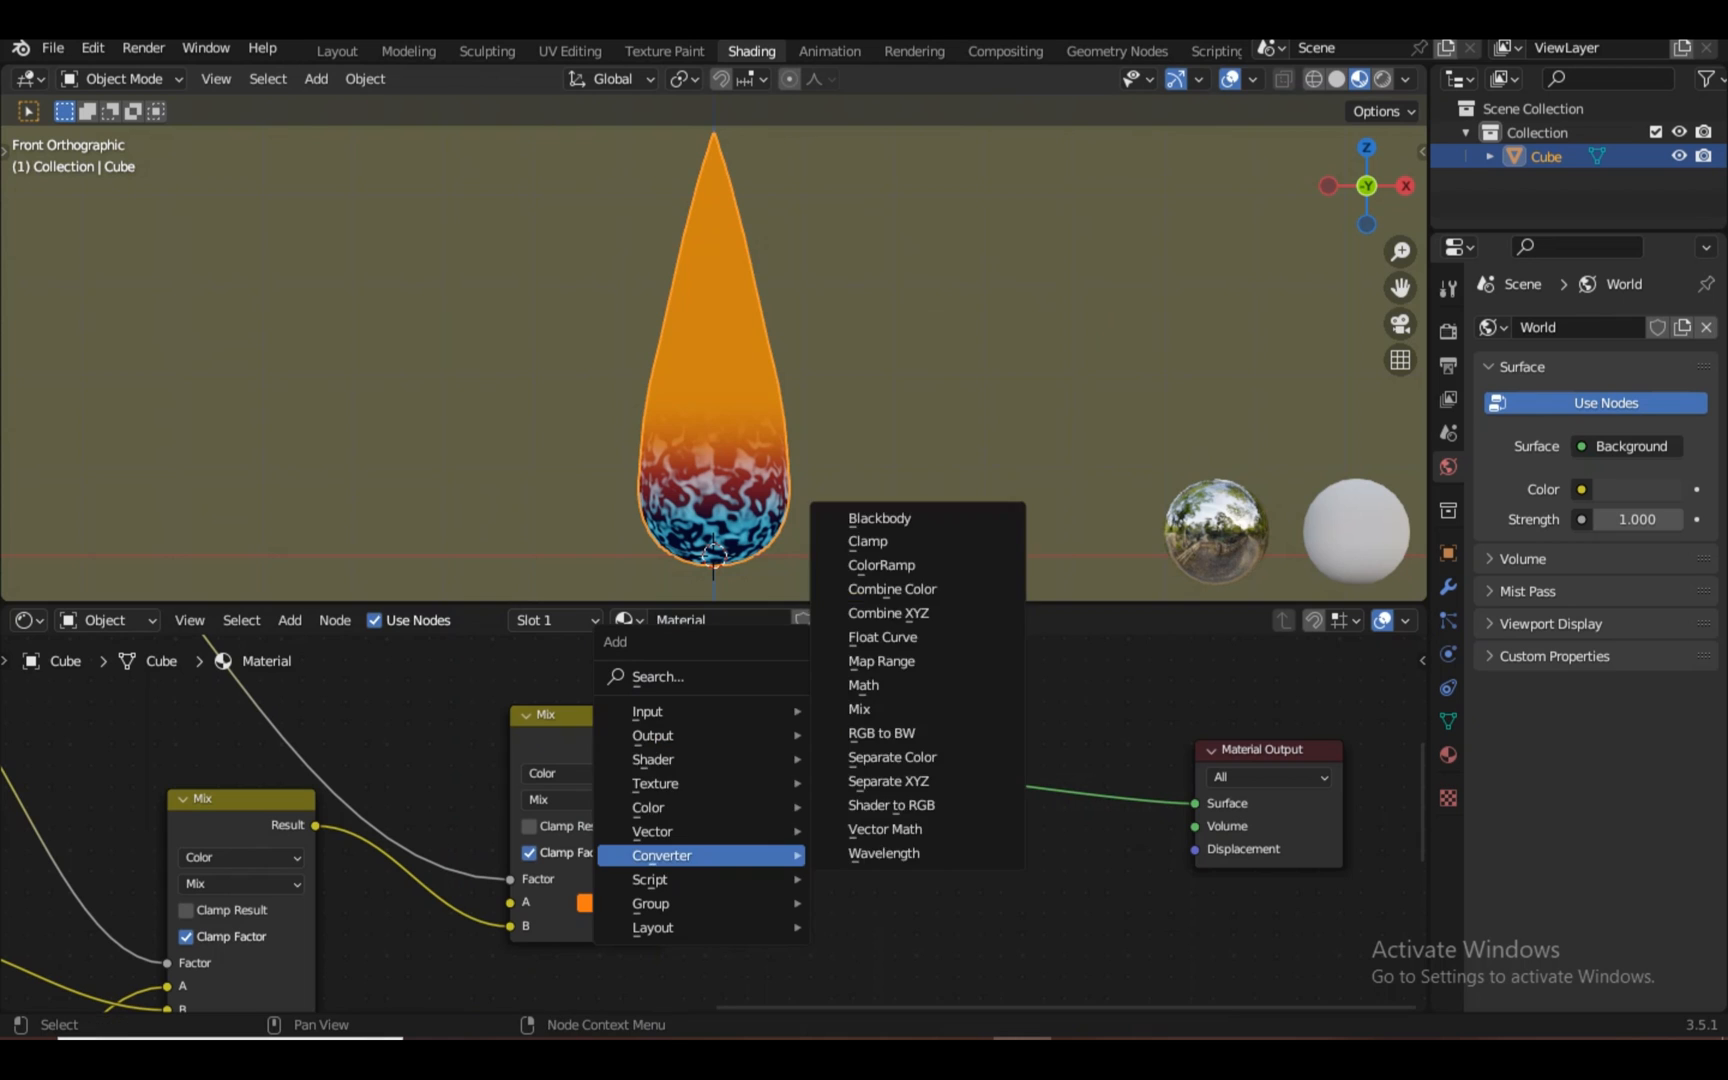
Add an Emission shader onto the Mix–Material Output link
{"action": "mouse_move", "coordinate": [701, 760]}
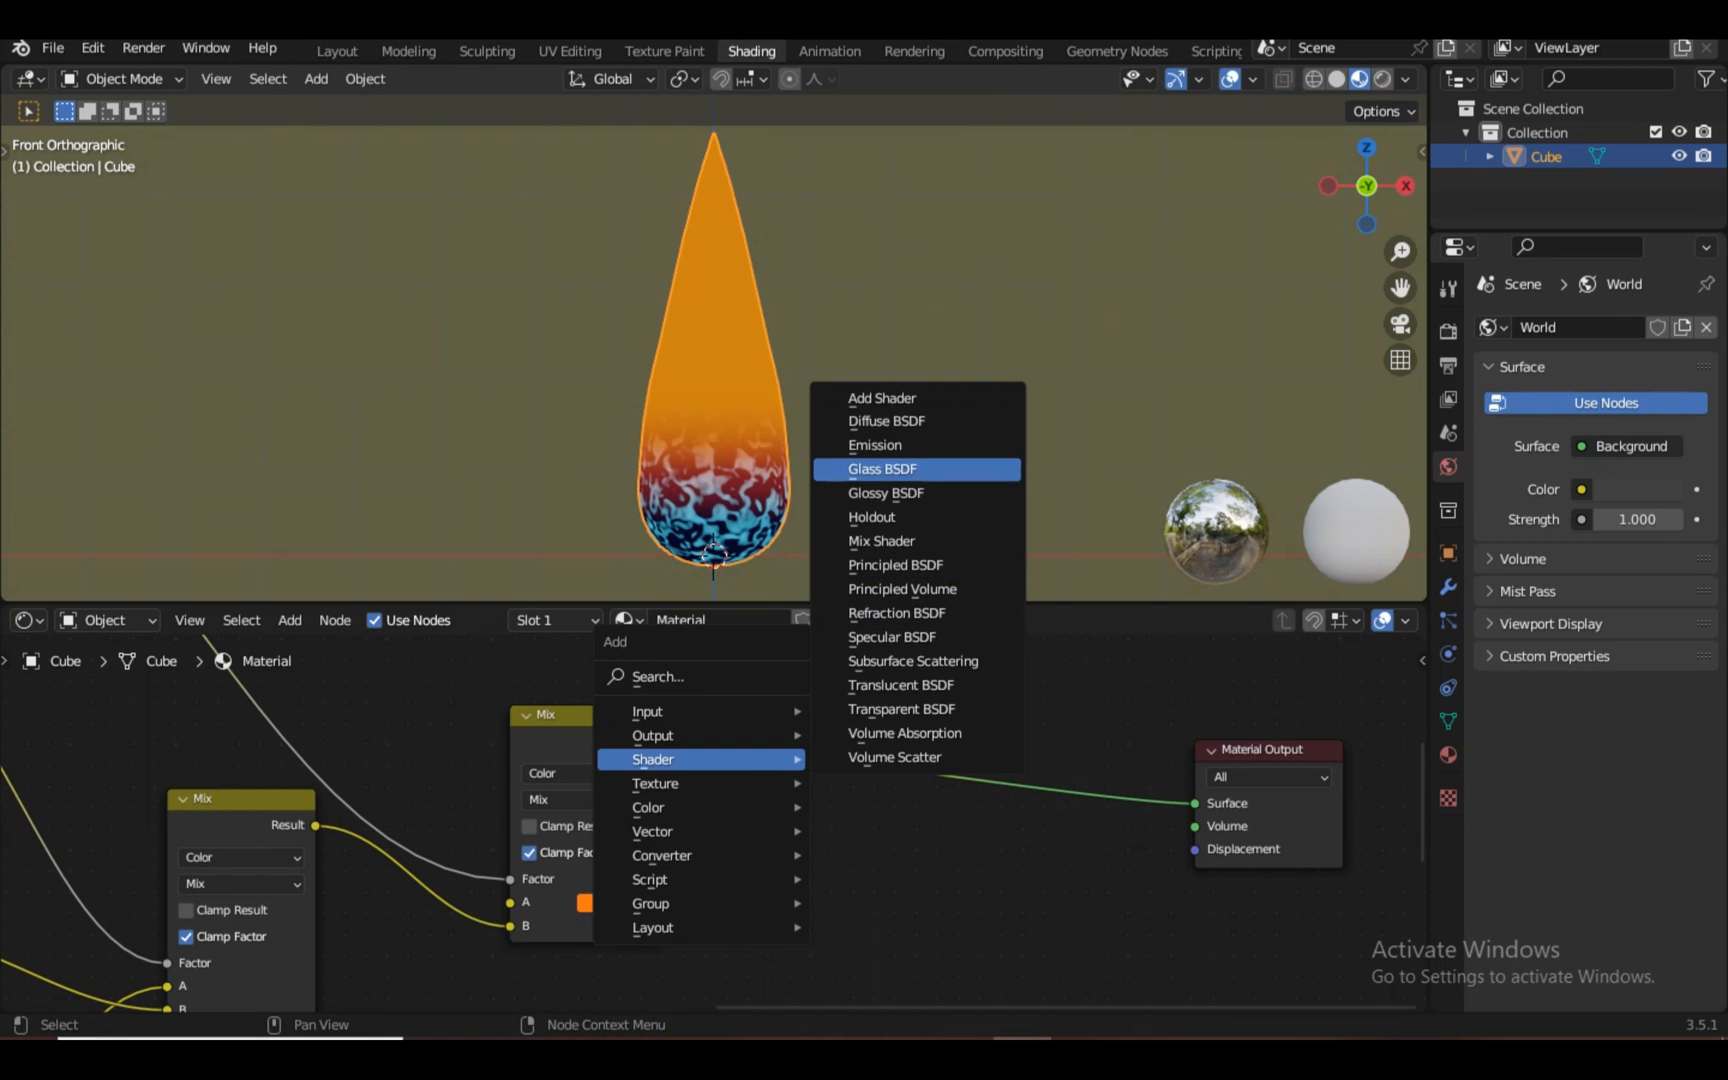
{"action": "left_click", "coordinate": [880, 445]}
{"action": "left_click", "coordinate": [892, 697]}
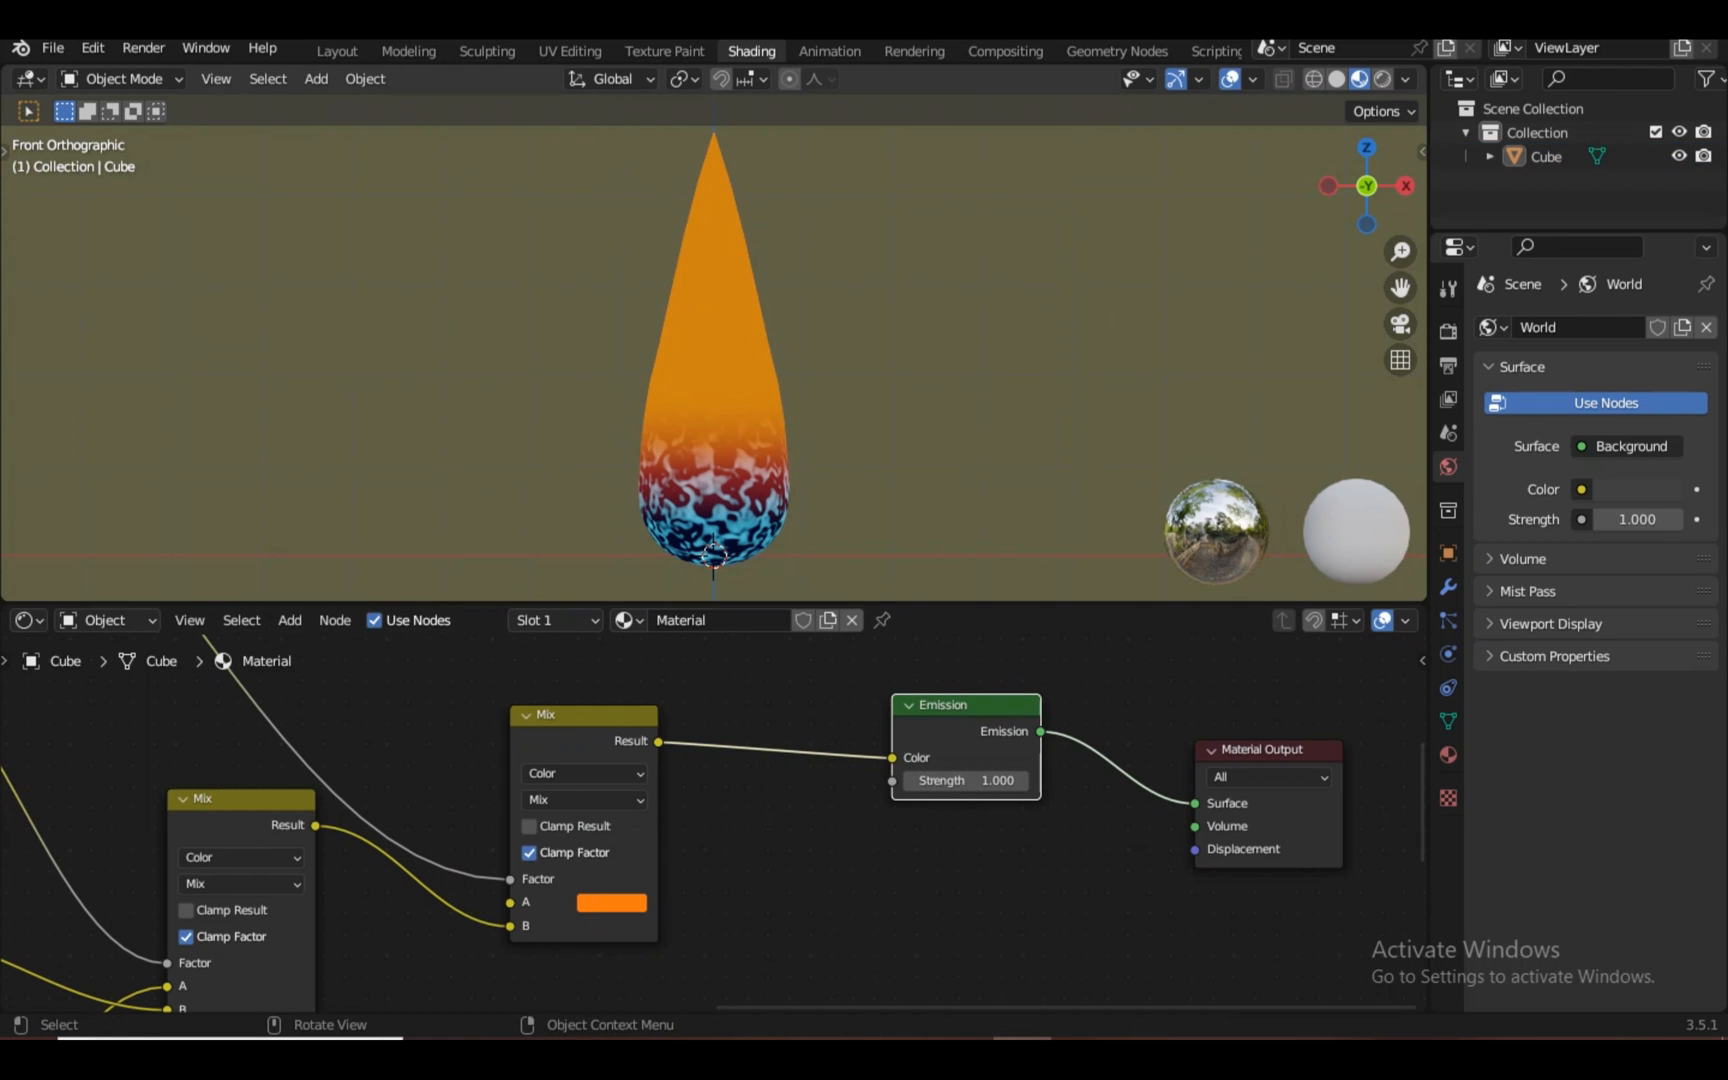
Enable Bloom in Render properties and set the Emission Strength to 5
{"action": "left_click", "coordinate": [1448, 331]}
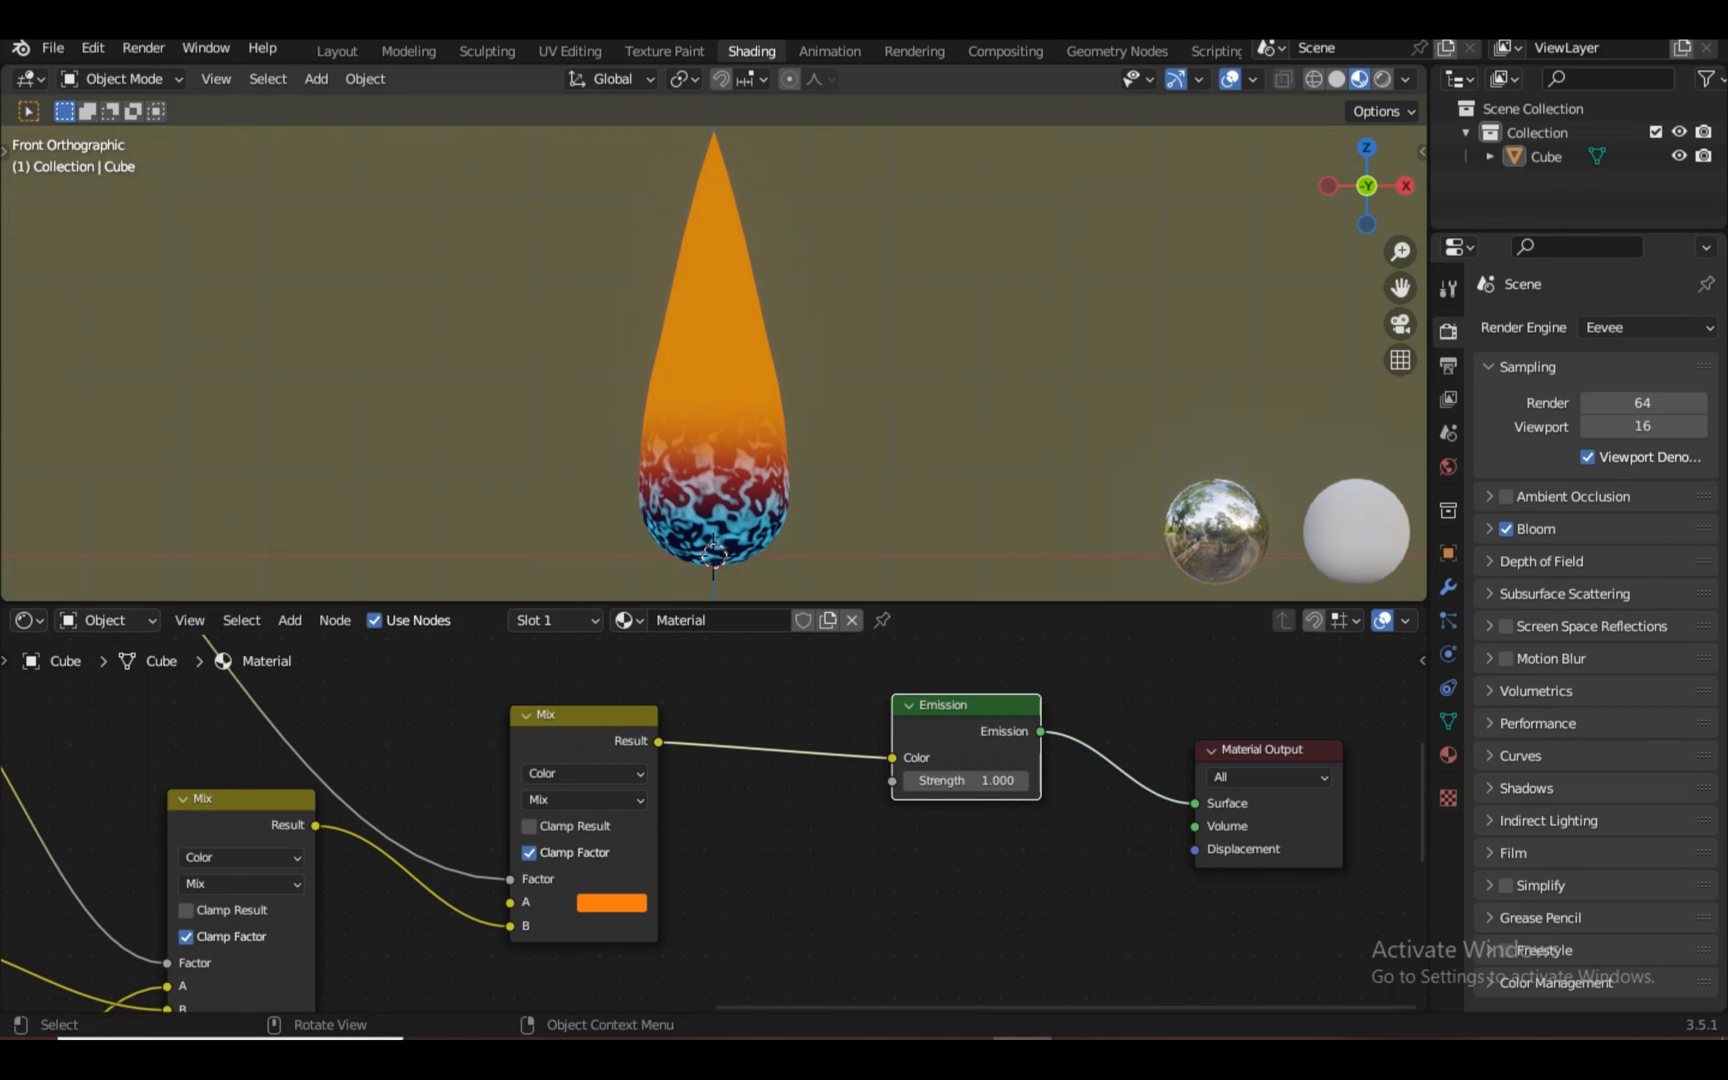
{"action": "scroll", "coordinate": [712, 818], "scroll_direction": "up", "scroll_amount": 1}
{"action": "left_click", "coordinate": [1448, 755]}
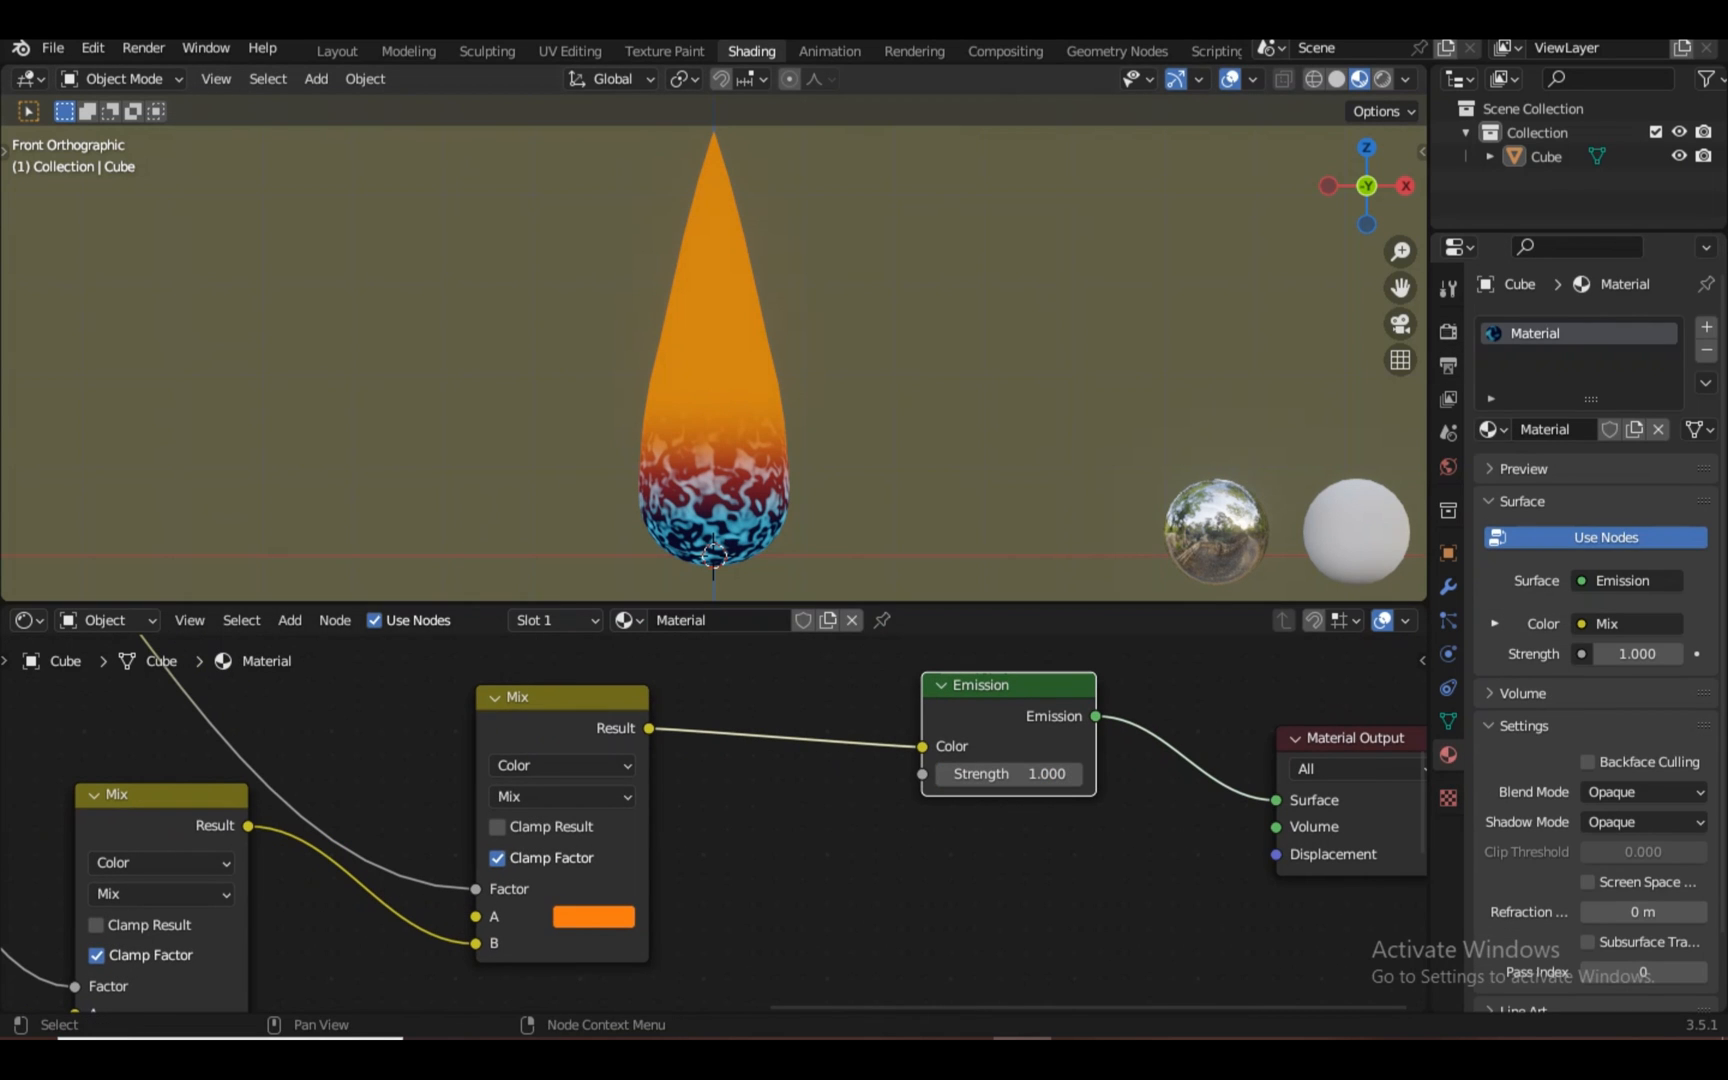
{"action": "left_click", "coordinate": [1448, 331]}
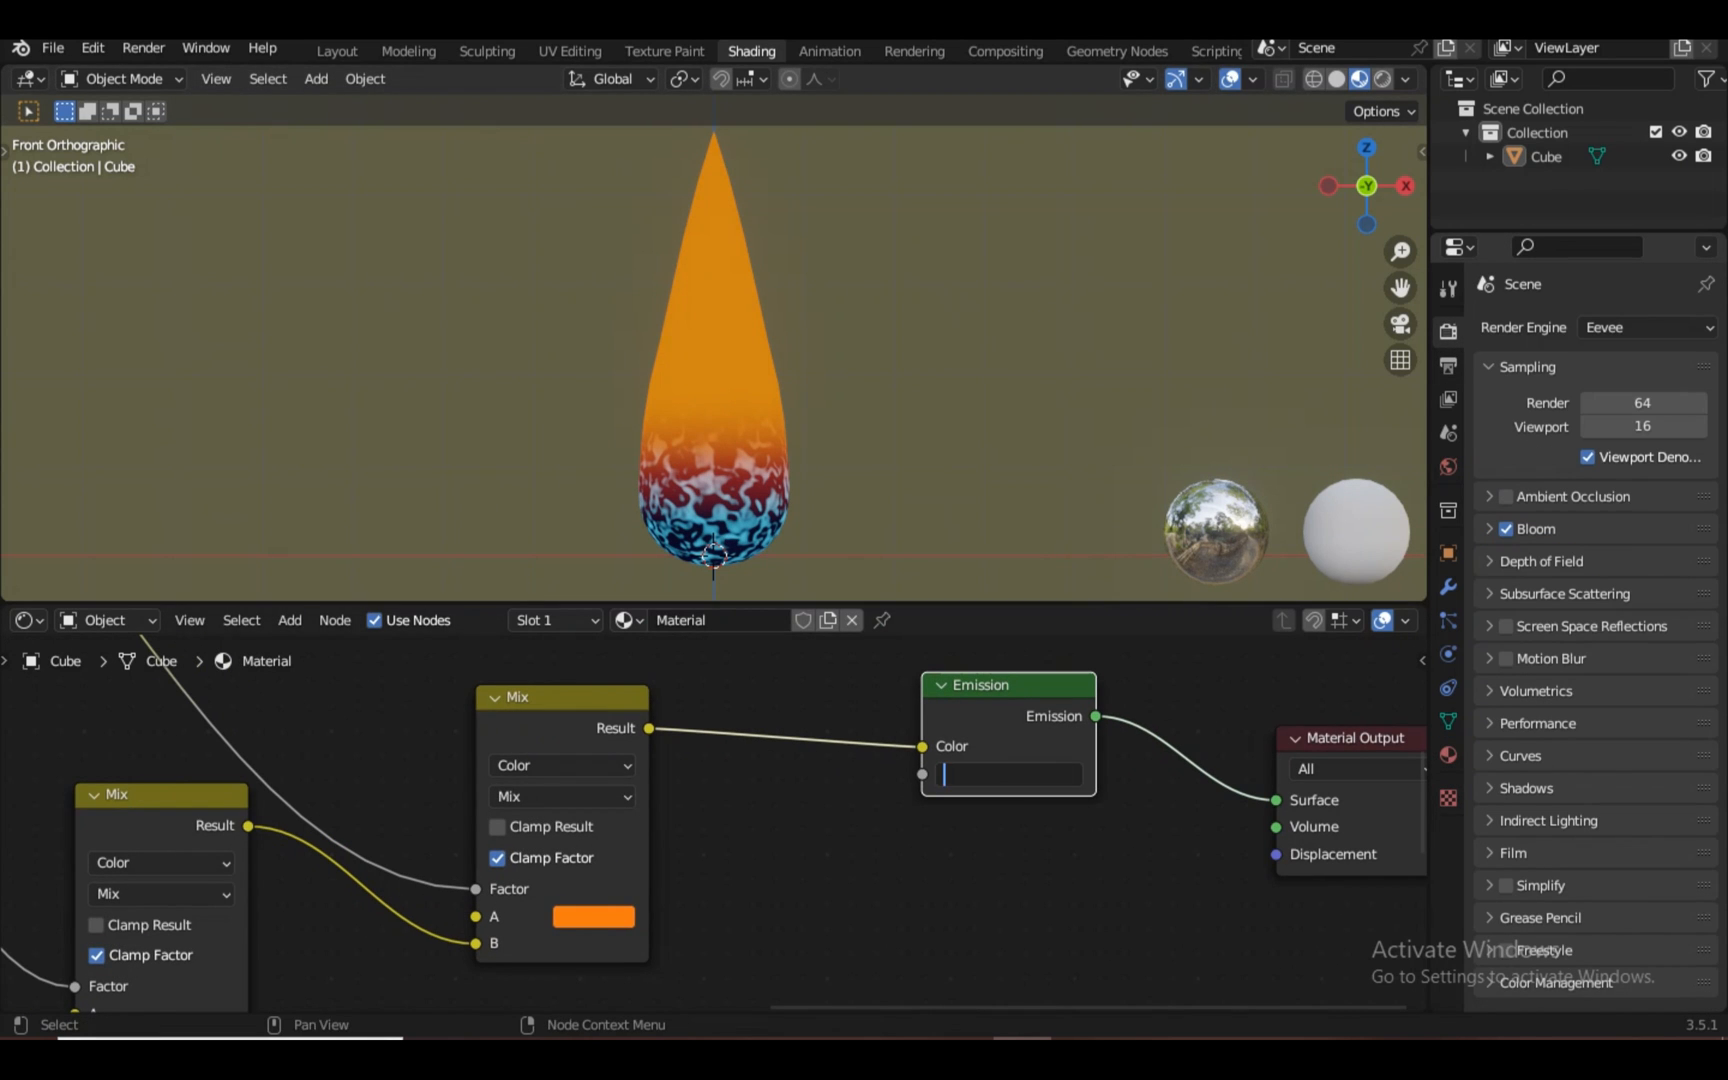
{"action": "type", "text": "10"}
{"action": "key", "text": "Return"}
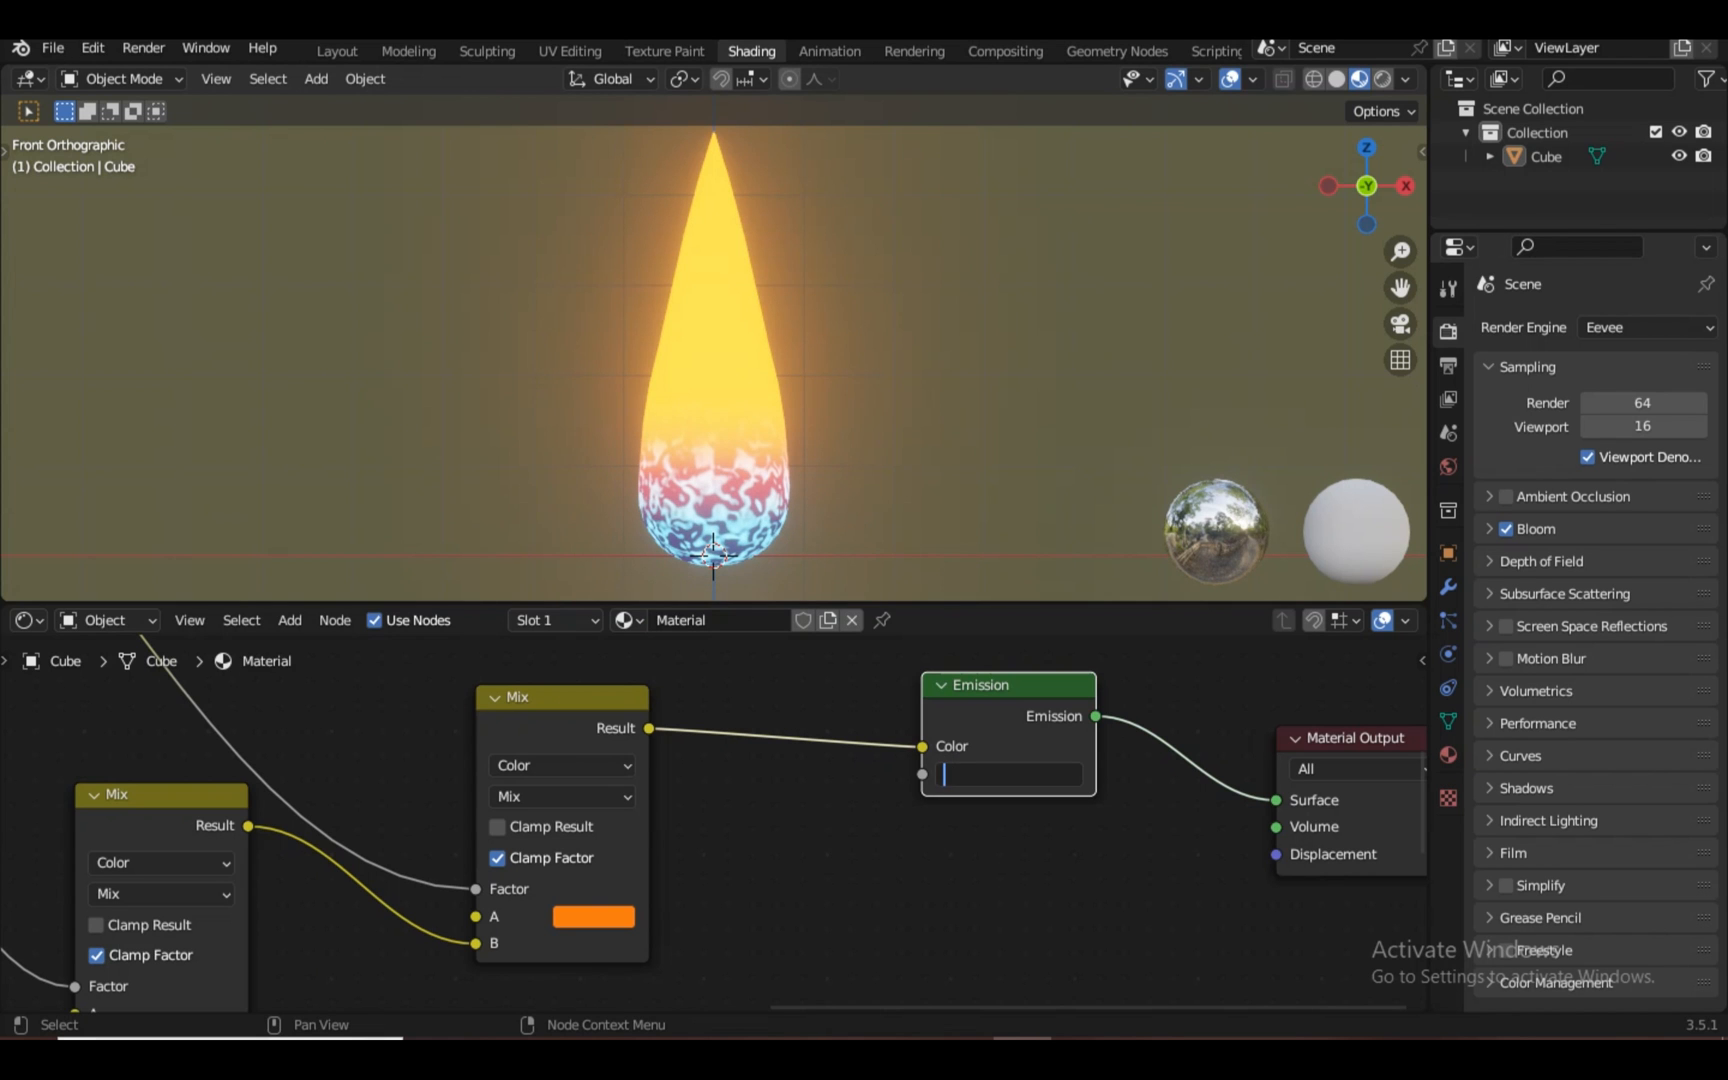
{"action": "key", "text": "Return"}
Shift the Material Output node further right of the Emission shader
{"action": "scroll", "coordinate": [714, 822], "scroll_direction": "up", "scroll_amount": 1}
{"action": "scroll", "coordinate": [714, 822], "scroll_direction": "down", "scroll_amount": 1}
{"action": "key", "text": "KP_Decimal"}
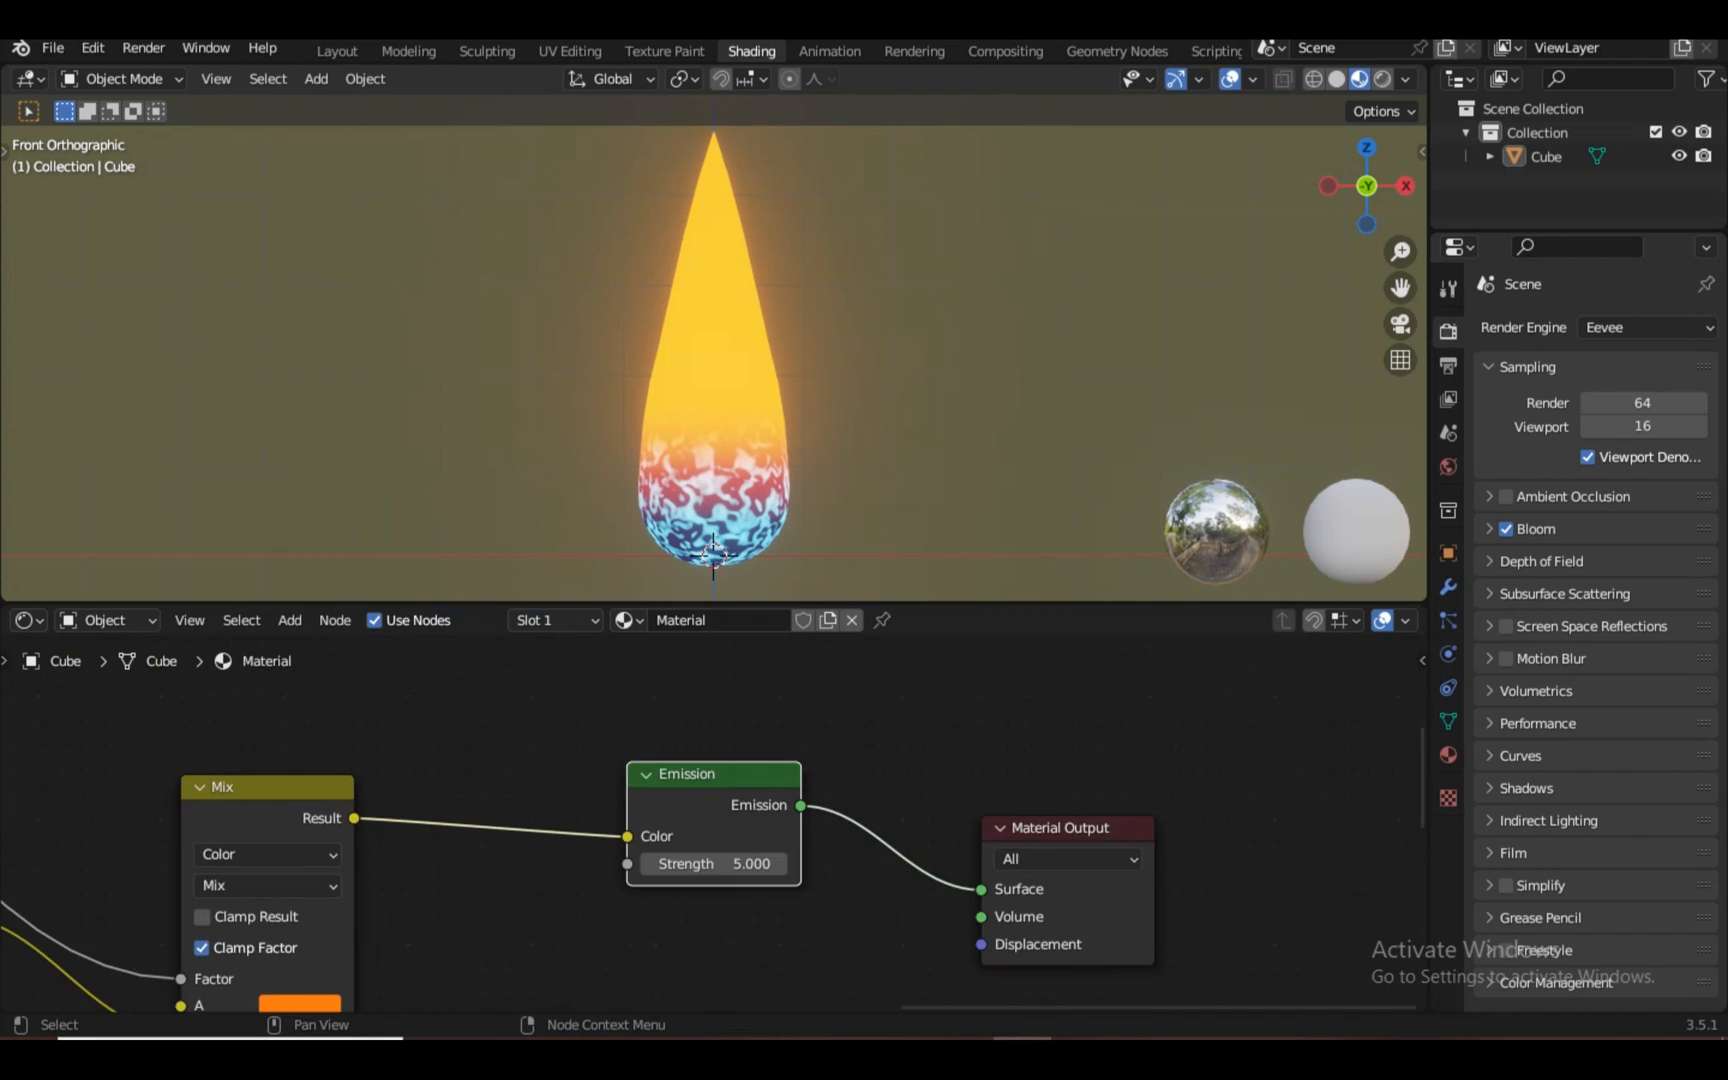
{"action": "scroll", "coordinate": [714, 822], "scroll_direction": "up", "scroll_amount": 3}
{"action": "left_click", "coordinate": [1271, 831]}
{"action": "left_click_drag", "start_coordinate": [1271, 831], "coordinate": [1321, 836]}
{"action": "scroll", "coordinate": [714, 822], "scroll_direction": "down", "scroll_amount": 8}
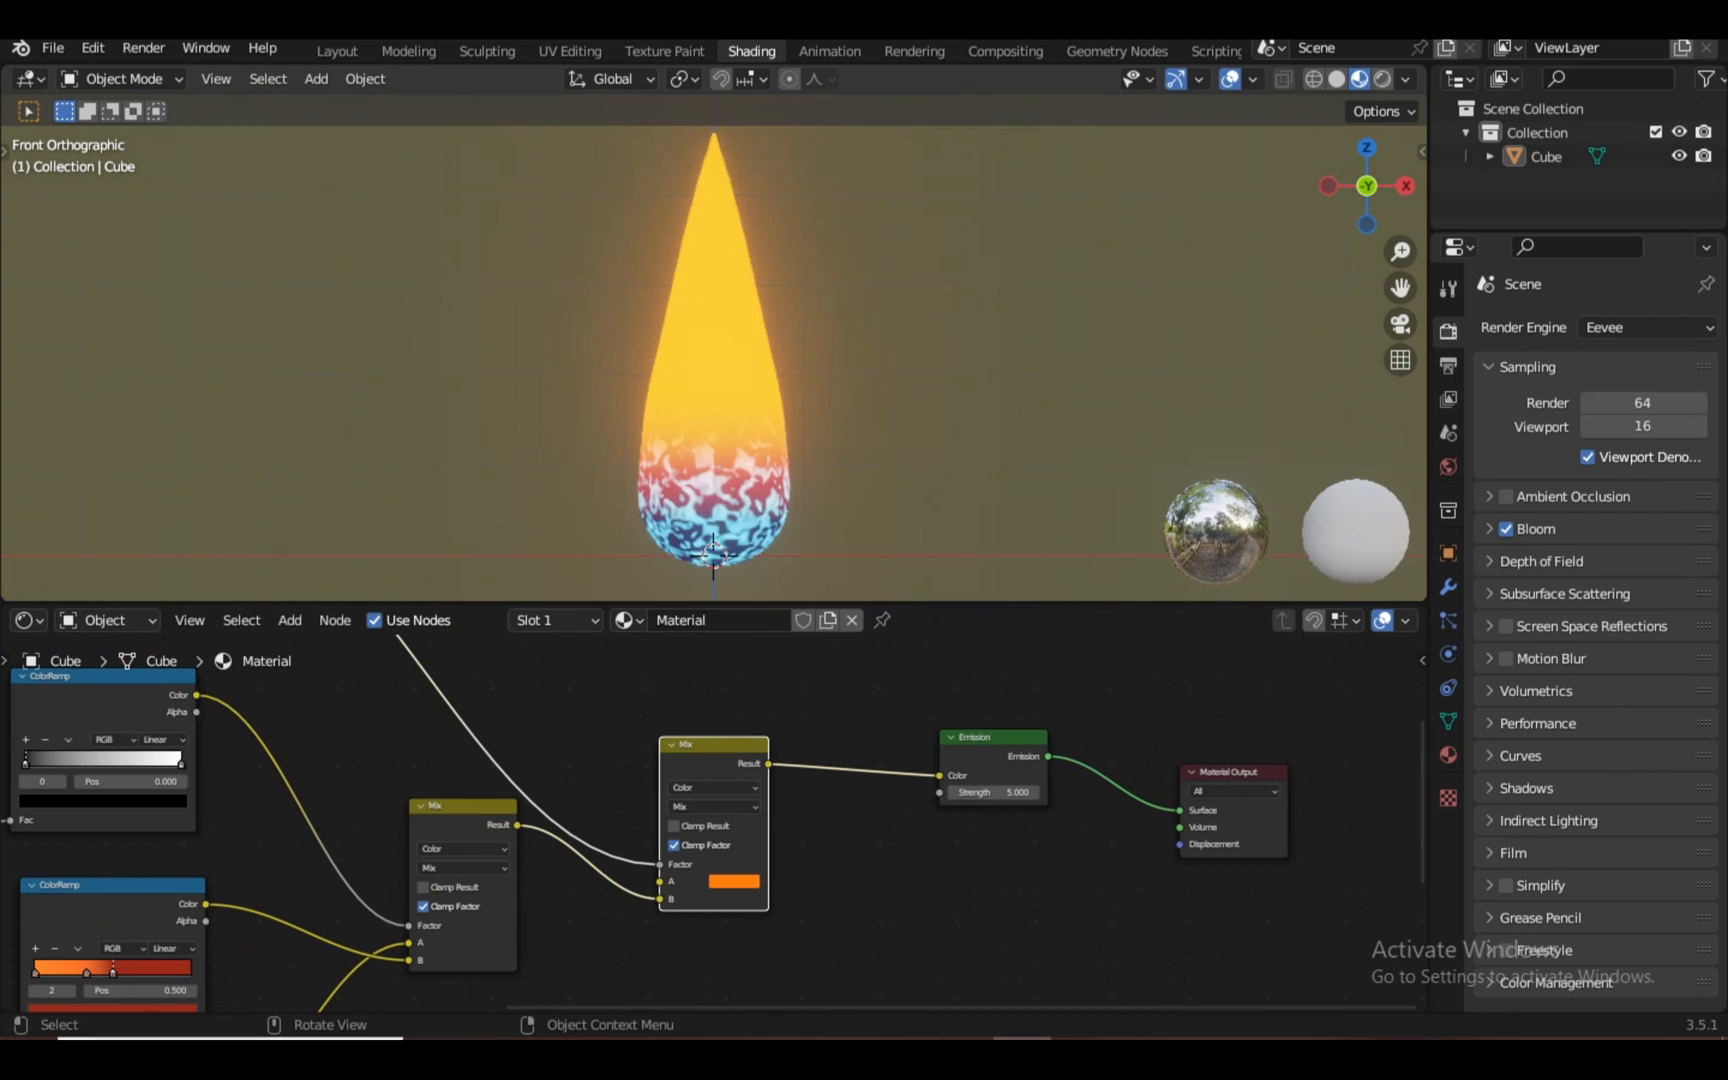
{"action": "scroll", "coordinate": [714, 364], "scroll_direction": "up", "scroll_amount": 2}
{"action": "scroll", "coordinate": [714, 822], "scroll_direction": "up", "scroll_amount": 2}
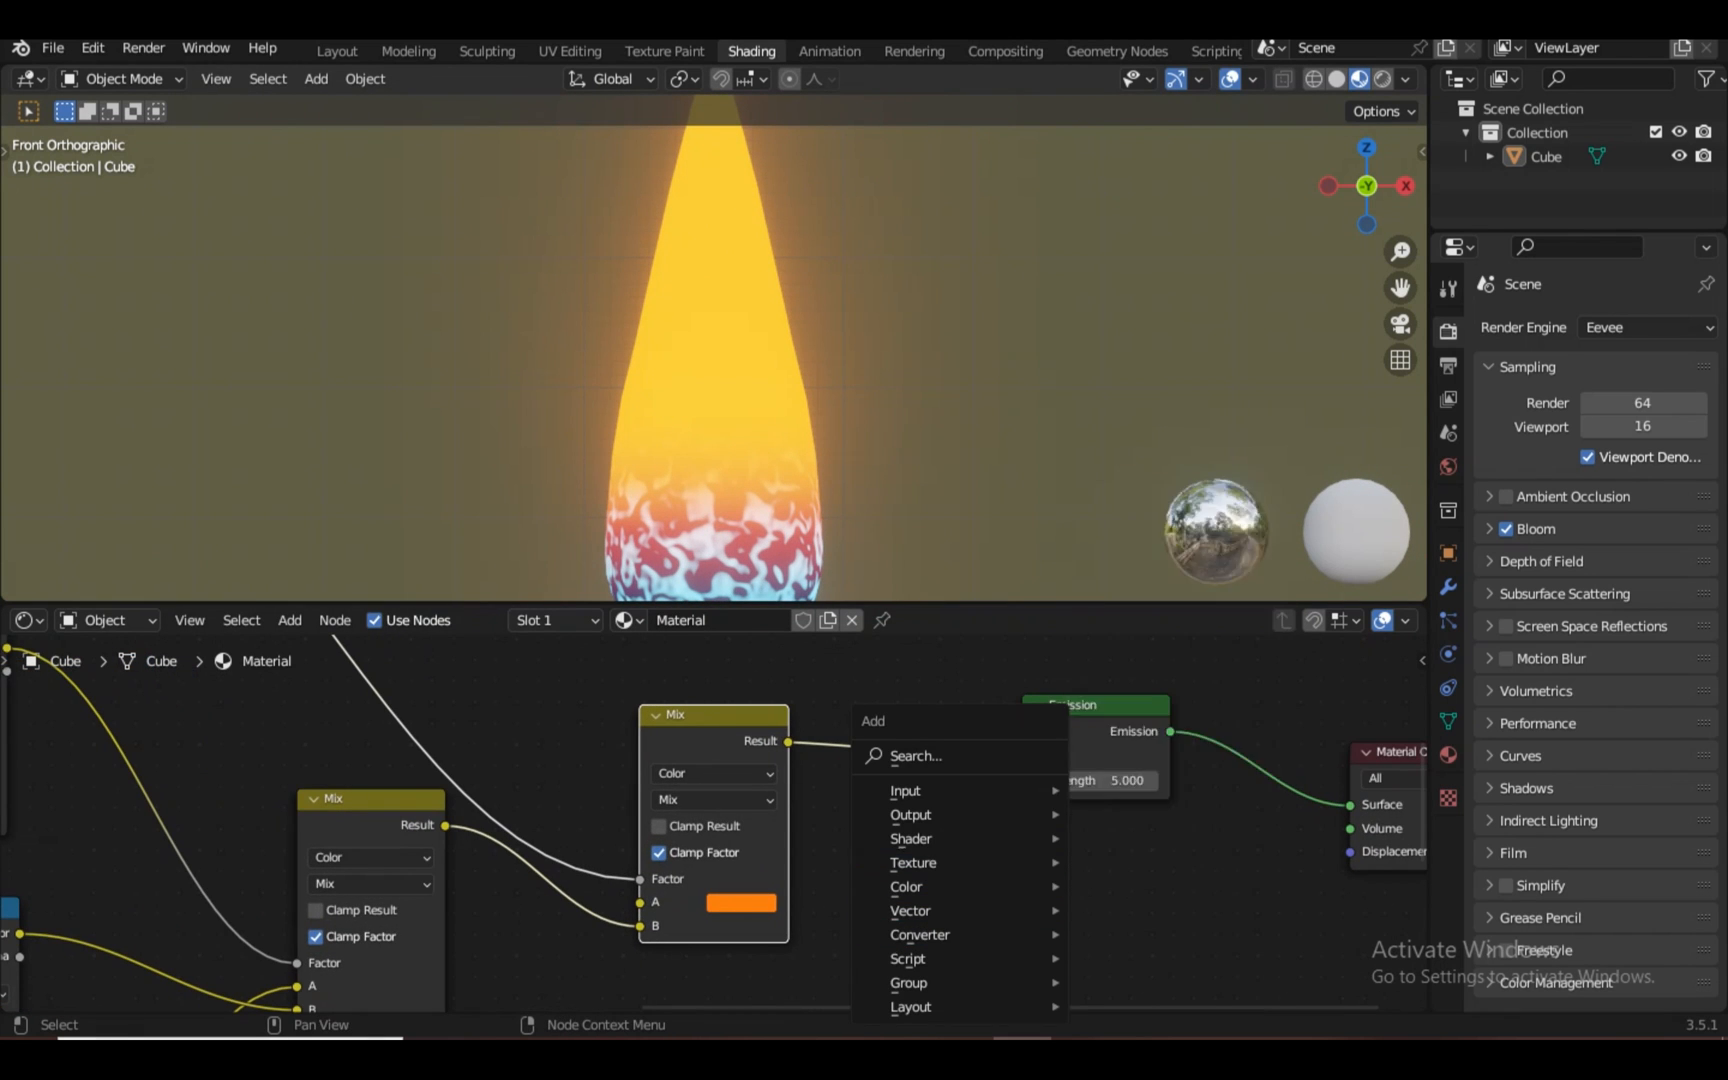
Add a Transparent BSDF below the Emission node and move Material Output right
{"action": "mouse_move", "coordinate": [910, 838]}
{"action": "left_click", "coordinate": [1159, 788]}
{"action": "left_click", "coordinate": [1105, 880]}
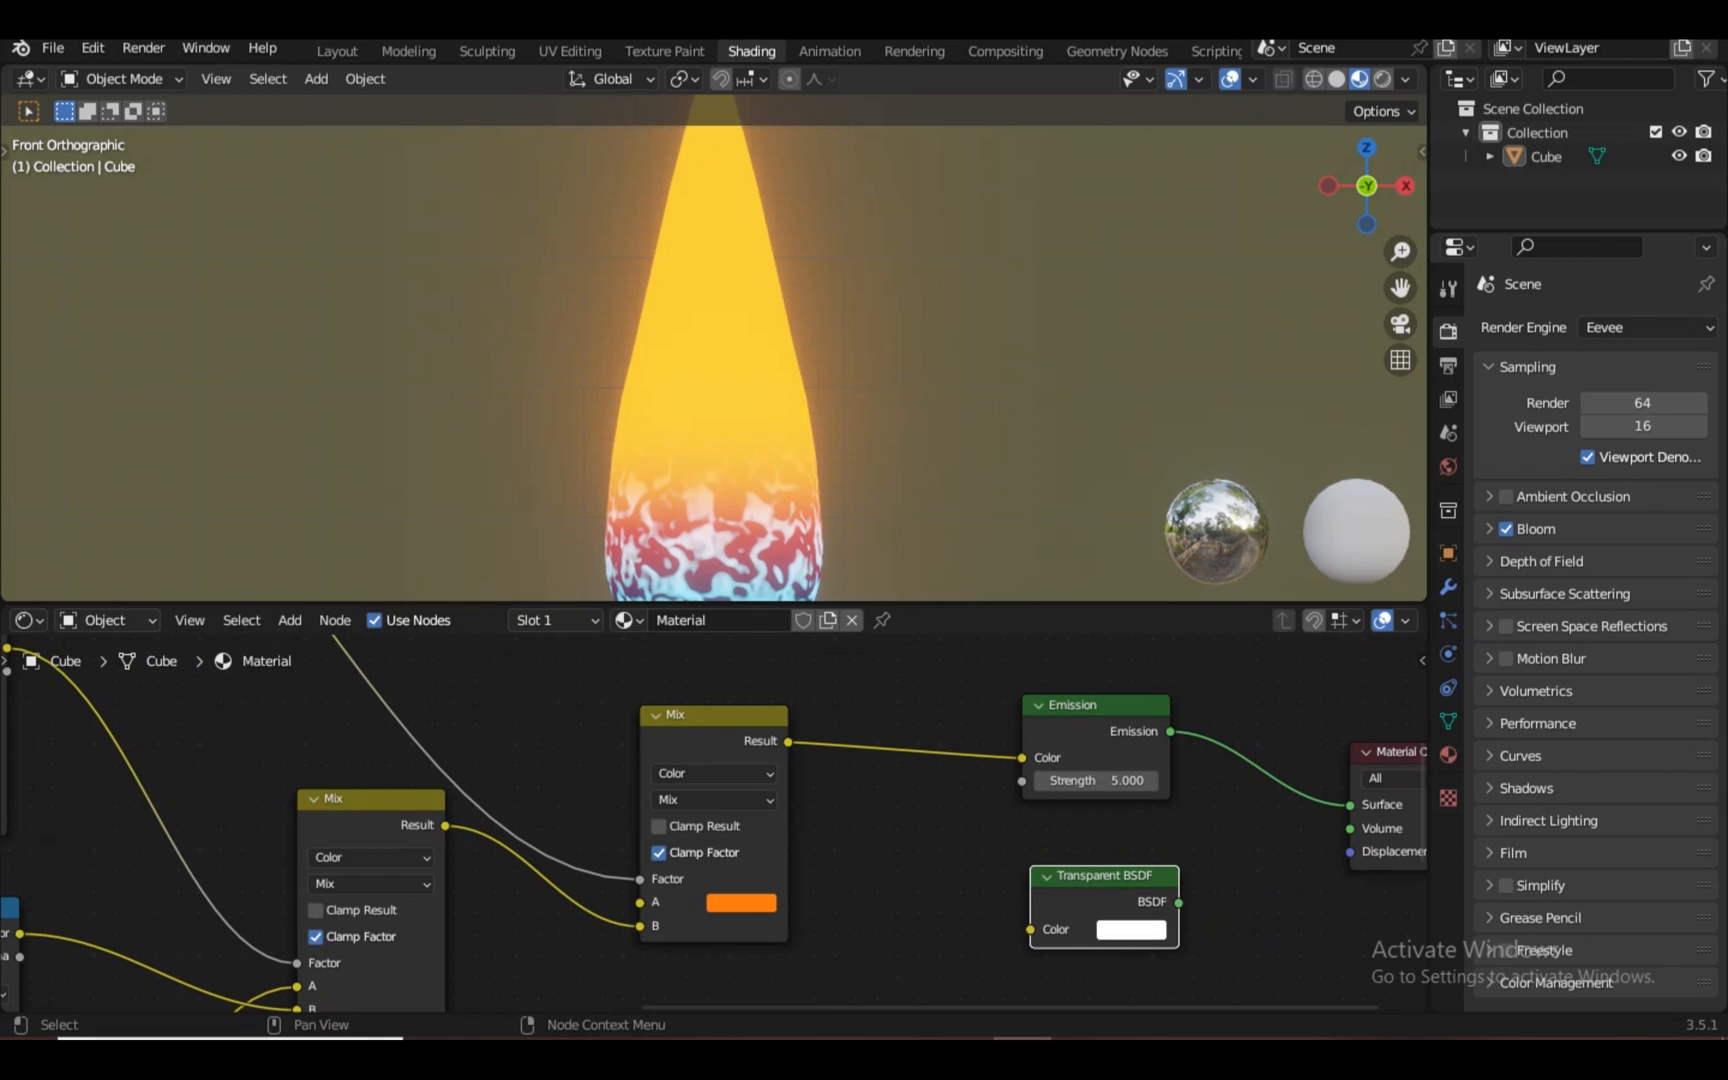
{"action": "scroll", "coordinate": [714, 822], "scroll_direction": "down", "scroll_amount": 5}
{"action": "left_click_drag", "start_coordinate": [1195, 777], "coordinate": [1378, 777]}
{"action": "scroll", "coordinate": [714, 822], "scroll_direction": "up", "scroll_amount": 5}
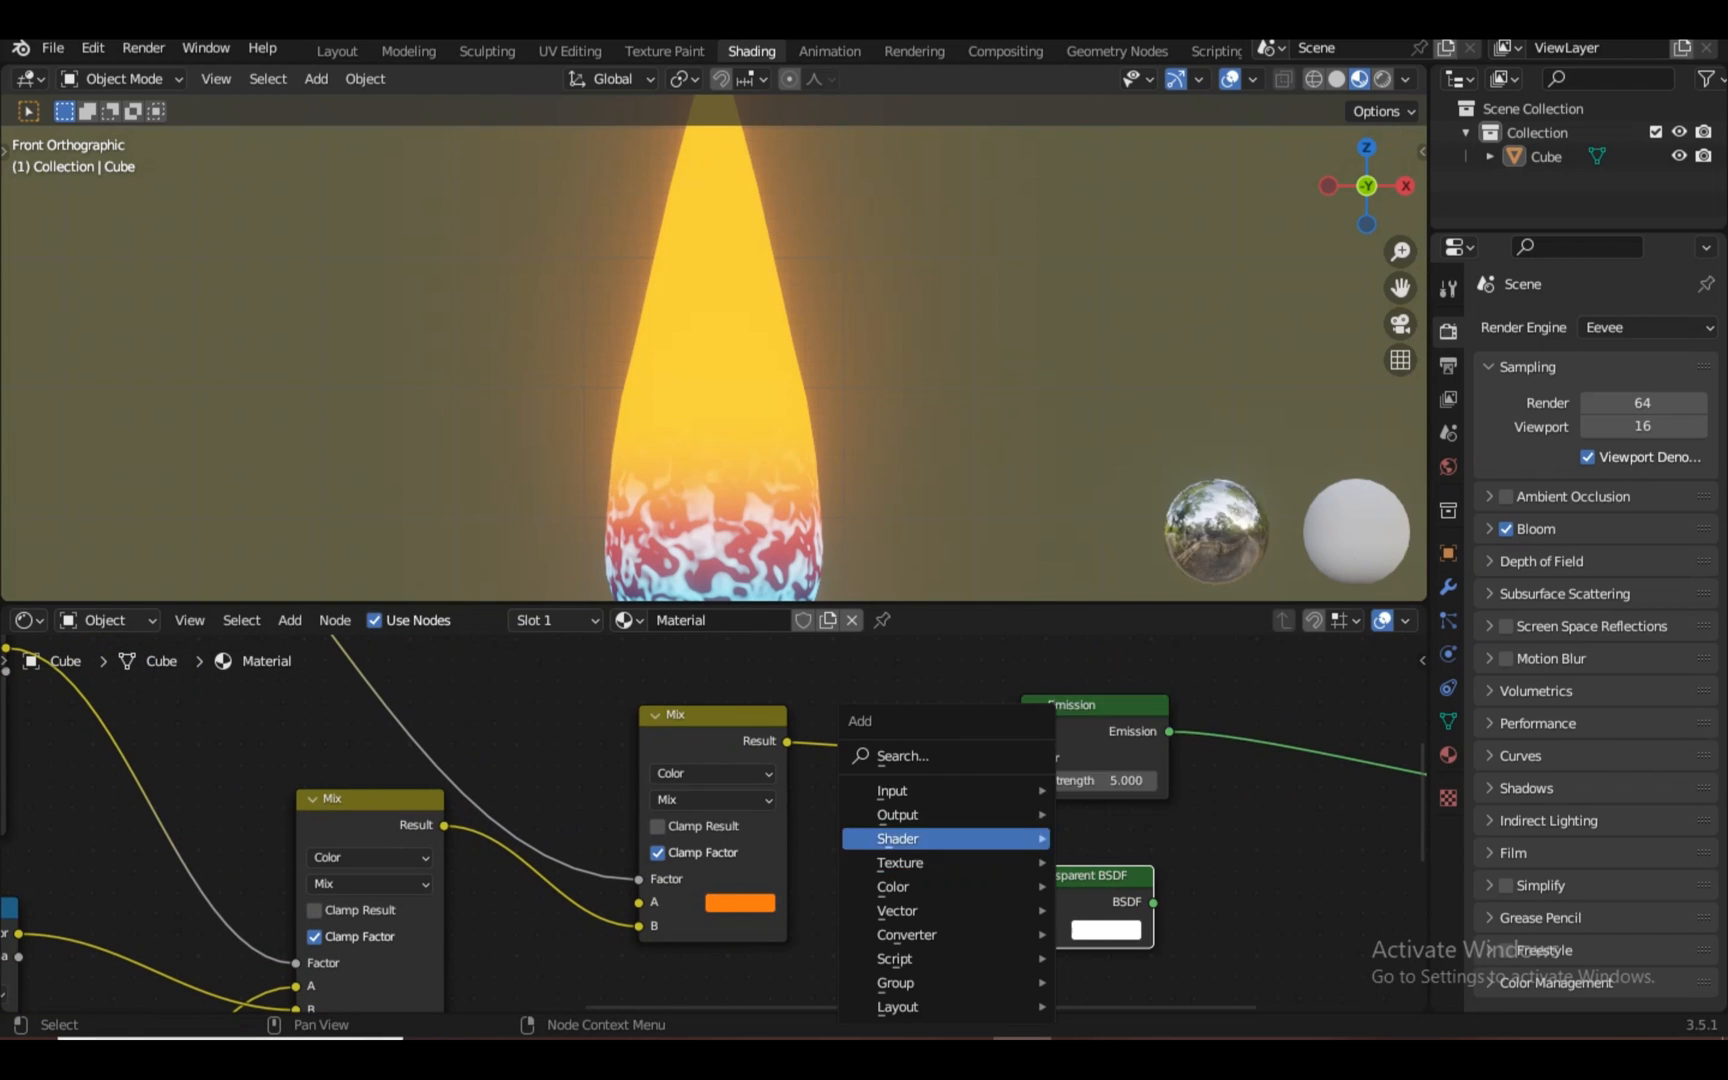
Insert a Mix Shader on the Emission link and feed the Transparent BSDF into it
{"action": "mouse_move", "coordinate": [910, 838]}
{"action": "left_click", "coordinate": [1138, 619]}
{"action": "left_click", "coordinate": [1272, 740]}
{"action": "left_click_drag", "start_coordinate": [1153, 902], "coordinate": [1269, 835]}
{"action": "middle_click_drag", "start_coordinate": [1269, 835], "coordinate": [862, 857]}
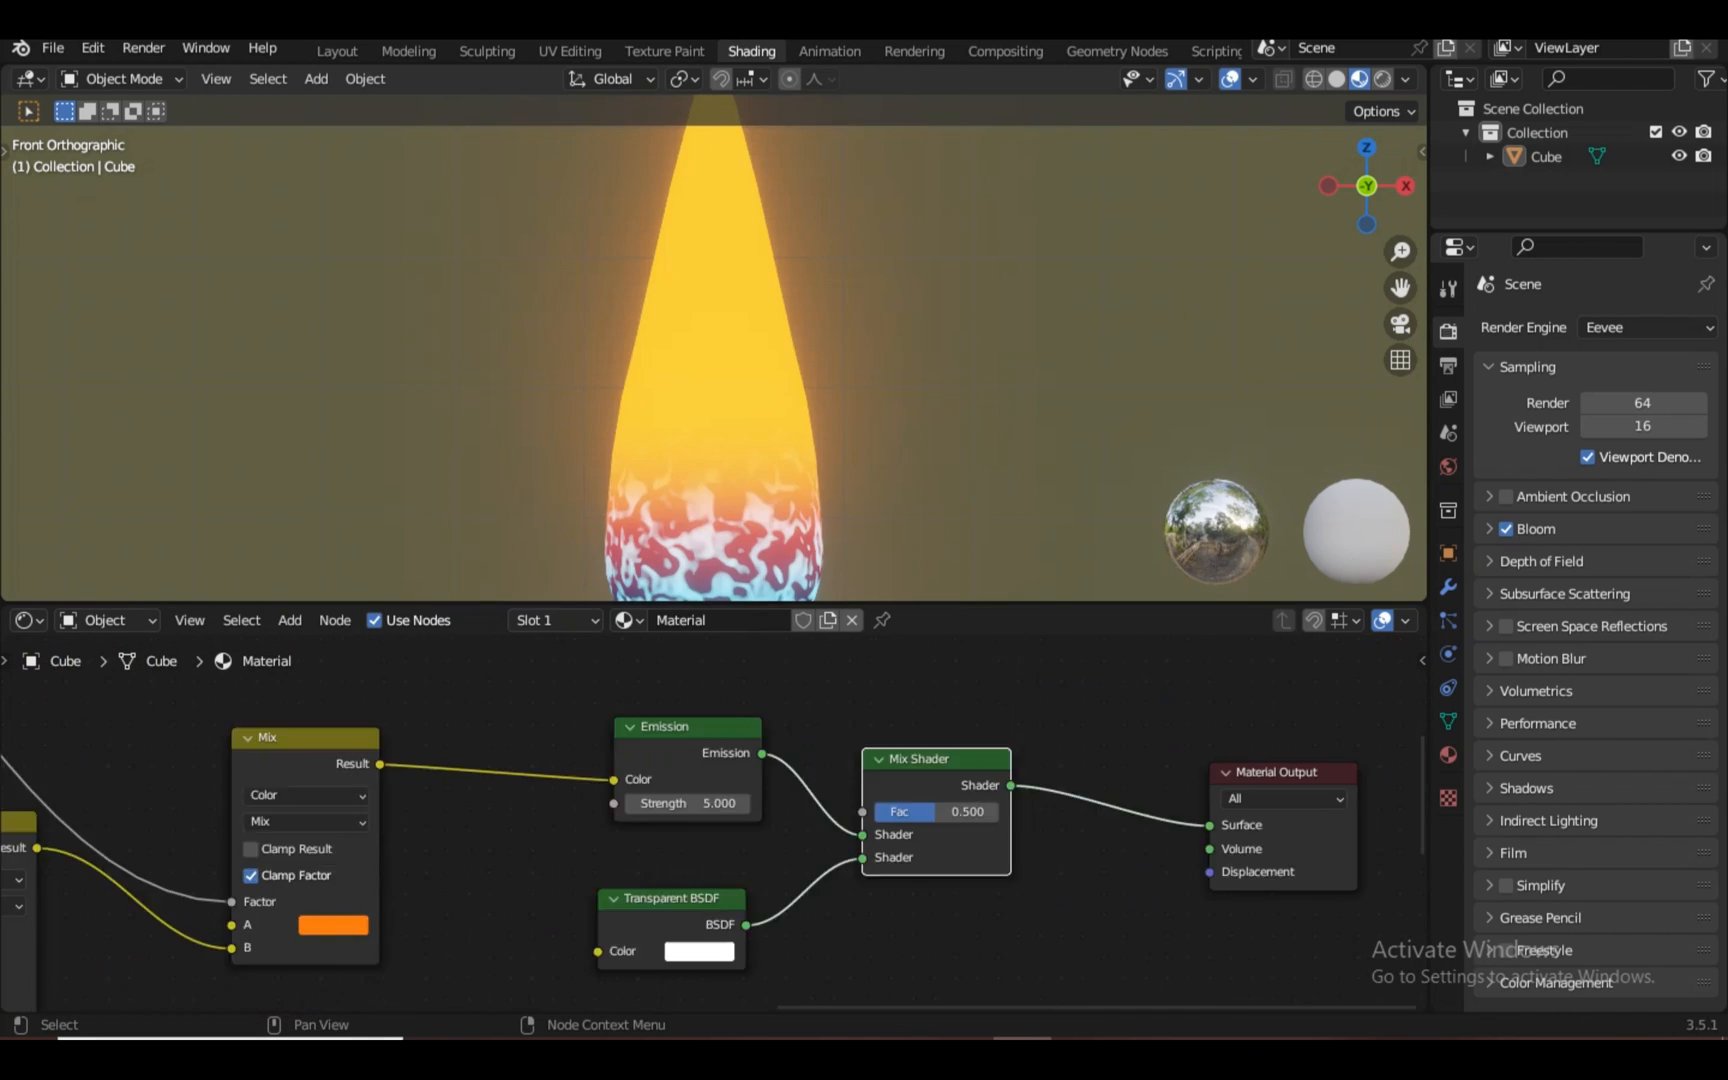
{"action": "left_click_drag", "start_coordinate": [1276, 772], "coordinate": [1346, 726]}
Add a Suzanne monkey mesh behind the flame as a test object
{"action": "key", "text": "shift+a"}
{"action": "left_click", "coordinate": [837, 625]}
{"action": "left_click", "coordinate": [714, 350]}
Set the material blend mode to Alpha Blend with Backface Culling enabled
{"action": "left_click", "coordinate": [1448, 755]}
{"action": "left_click", "coordinate": [1644, 711]}
{"action": "left_click", "coordinate": [1620, 850]}
{"action": "scroll", "coordinate": [714, 400], "scroll_direction": "up", "scroll_amount": 4}
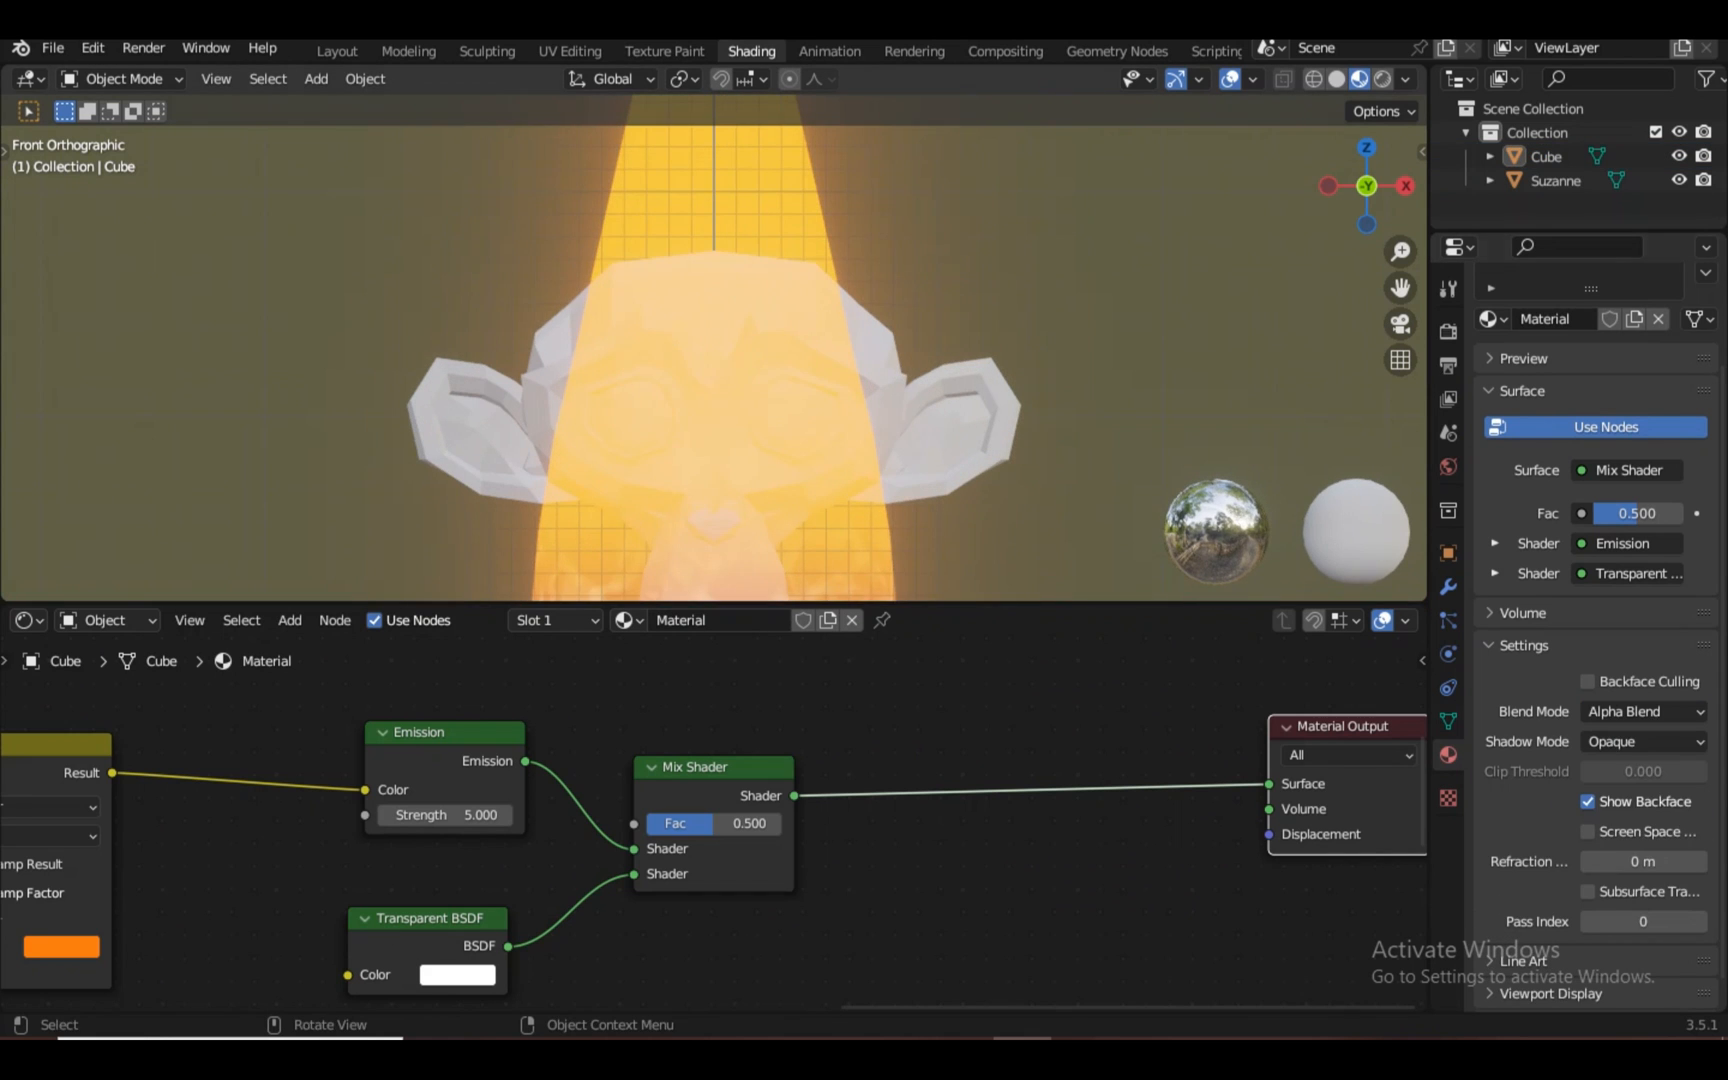
{"action": "left_click", "coordinate": [1644, 711]}
{"action": "left_click", "coordinate": [1620, 739]}
{"action": "left_click", "coordinate": [1644, 711]}
{"action": "left_click", "coordinate": [1620, 818]}
{"action": "left_click", "coordinate": [1588, 681]}
Switch the material shadow mode to Alpha Hashed and orbit to check the flame
{"action": "scroll", "coordinate": [714, 348], "scroll_direction": "down", "scroll_amount": 1}
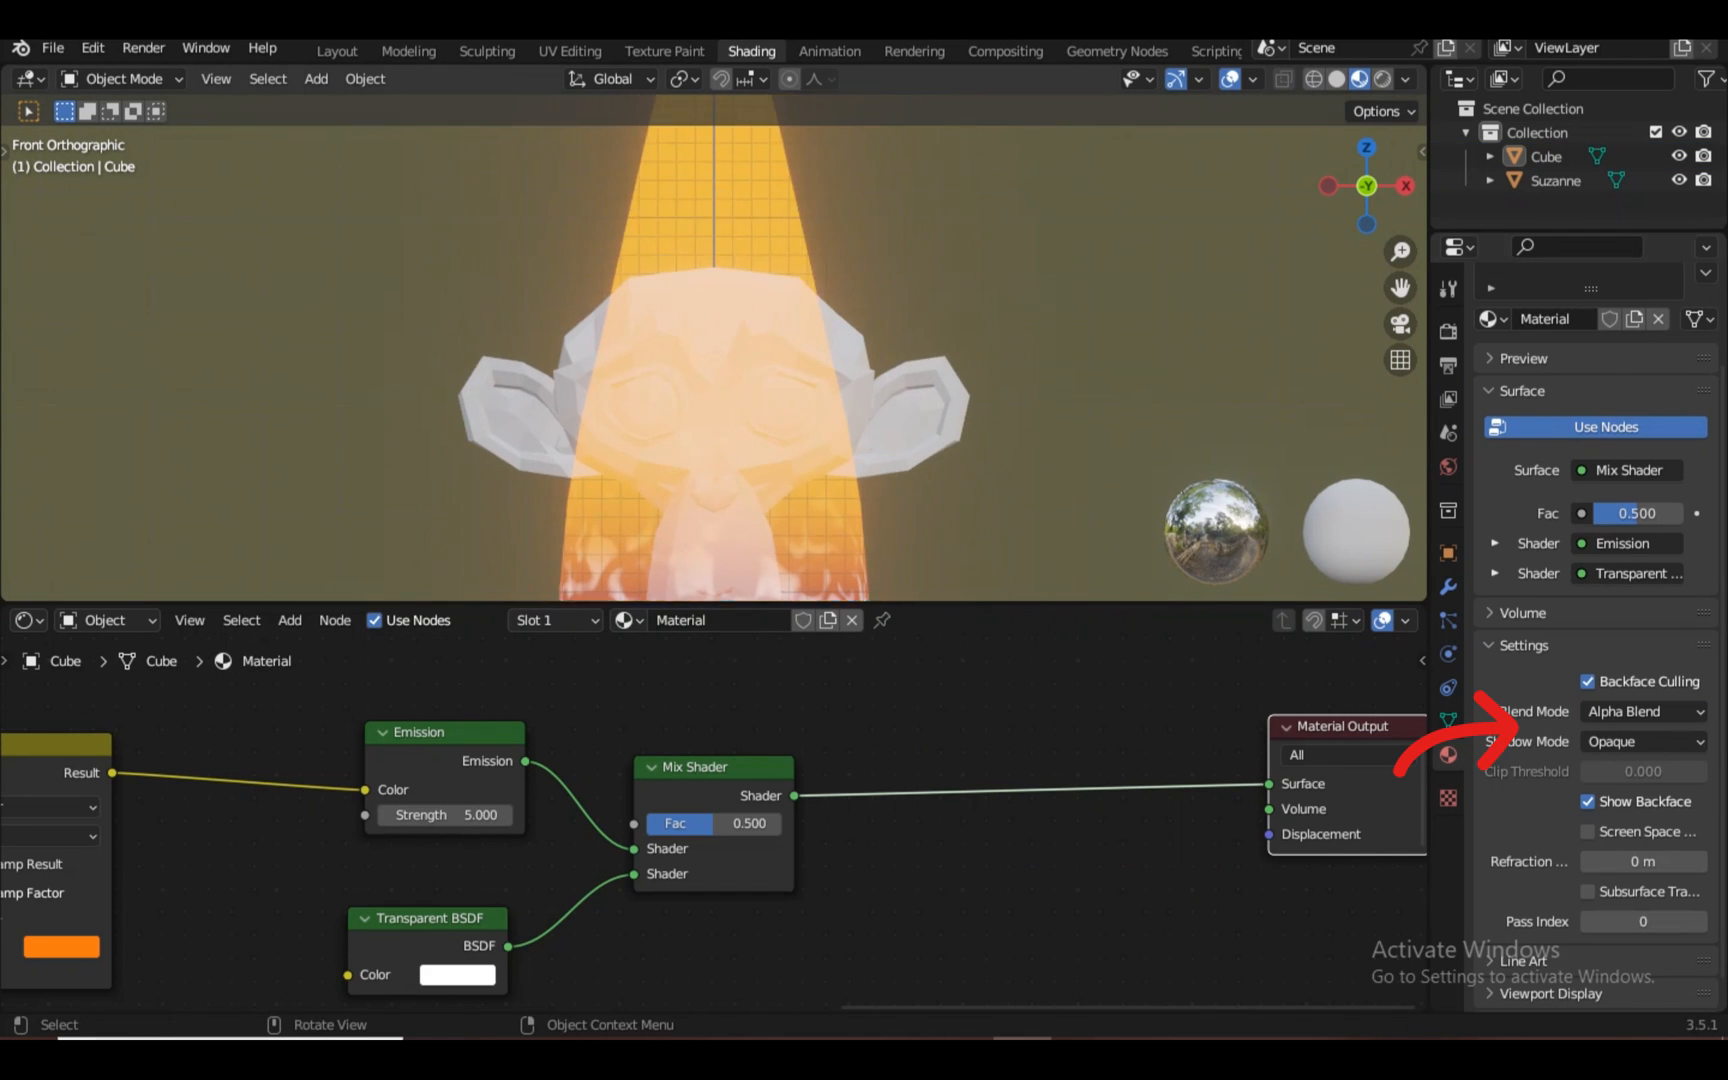
{"action": "scroll", "coordinate": [714, 348], "scroll_direction": "down", "scroll_amount": 3, "text": "shift"}
{"action": "left_click", "coordinate": [1644, 741]}
{"action": "left_click", "coordinate": [1620, 848]}
{"action": "scroll", "coordinate": [706, 400], "scroll_direction": "down", "scroll_amount": 2}
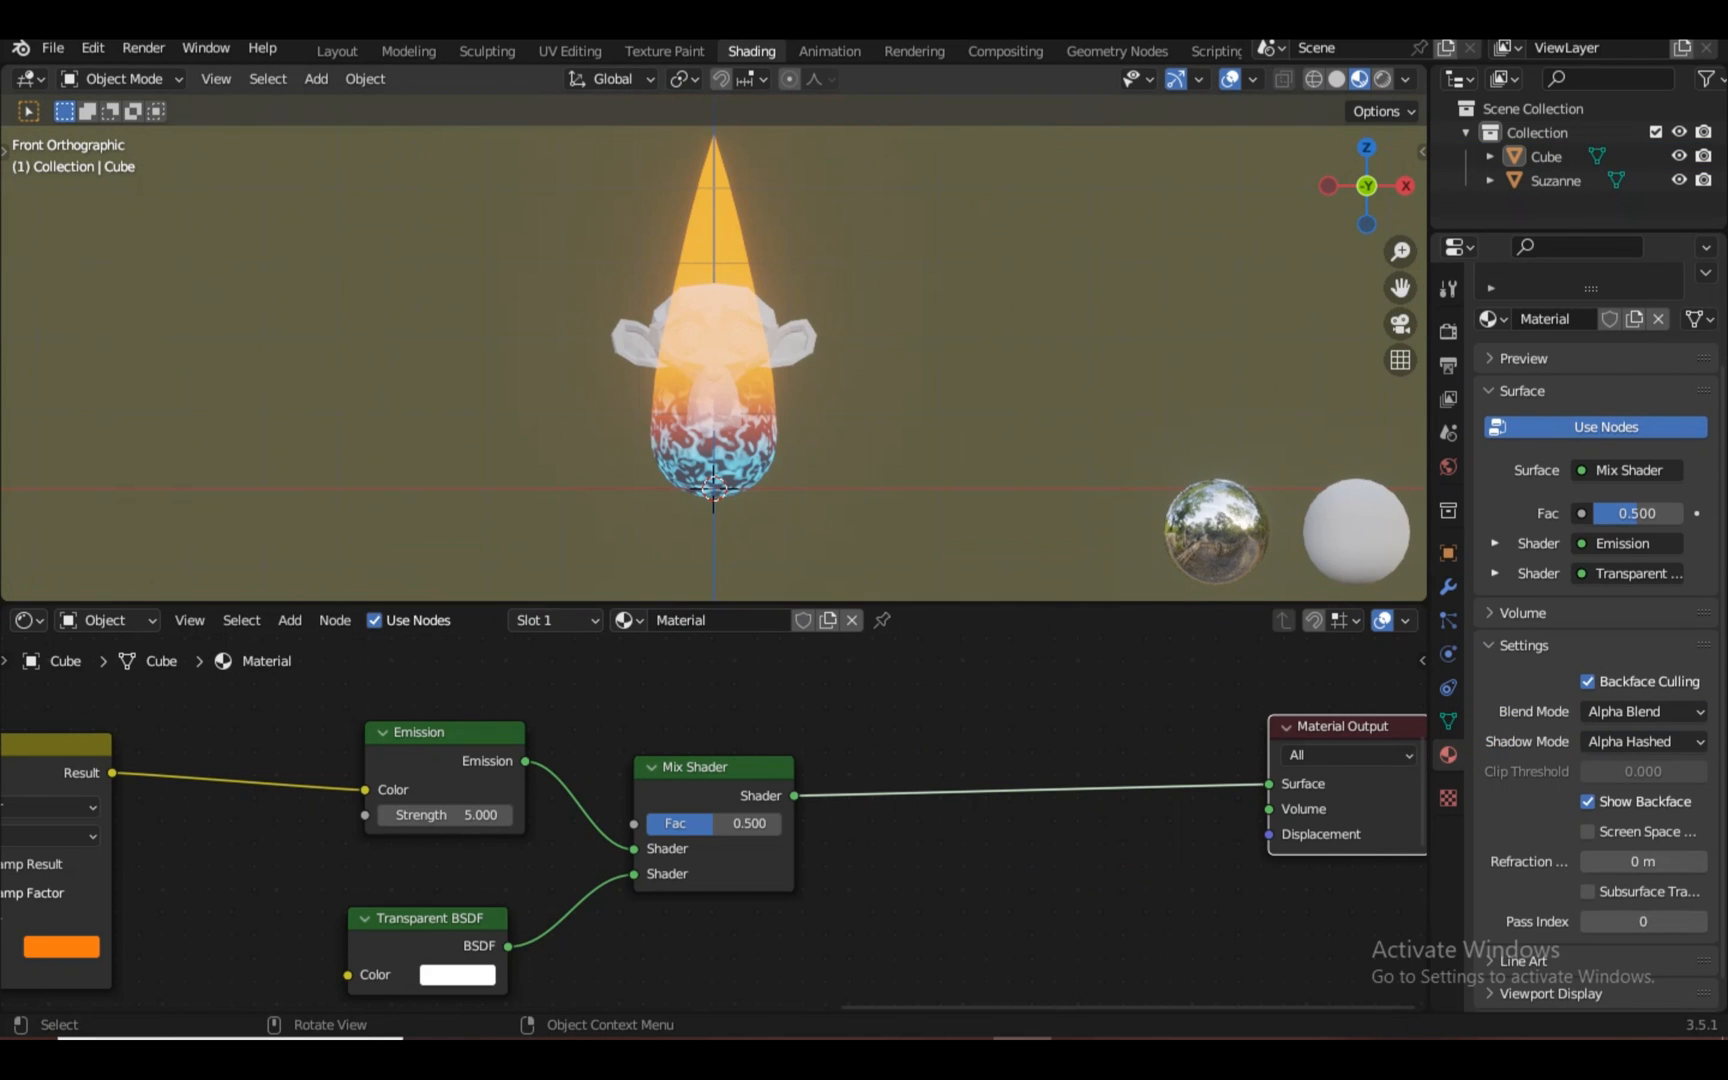
{"action": "middle_click_drag", "start_coordinate": [706, 400], "coordinate": [706, 482]}
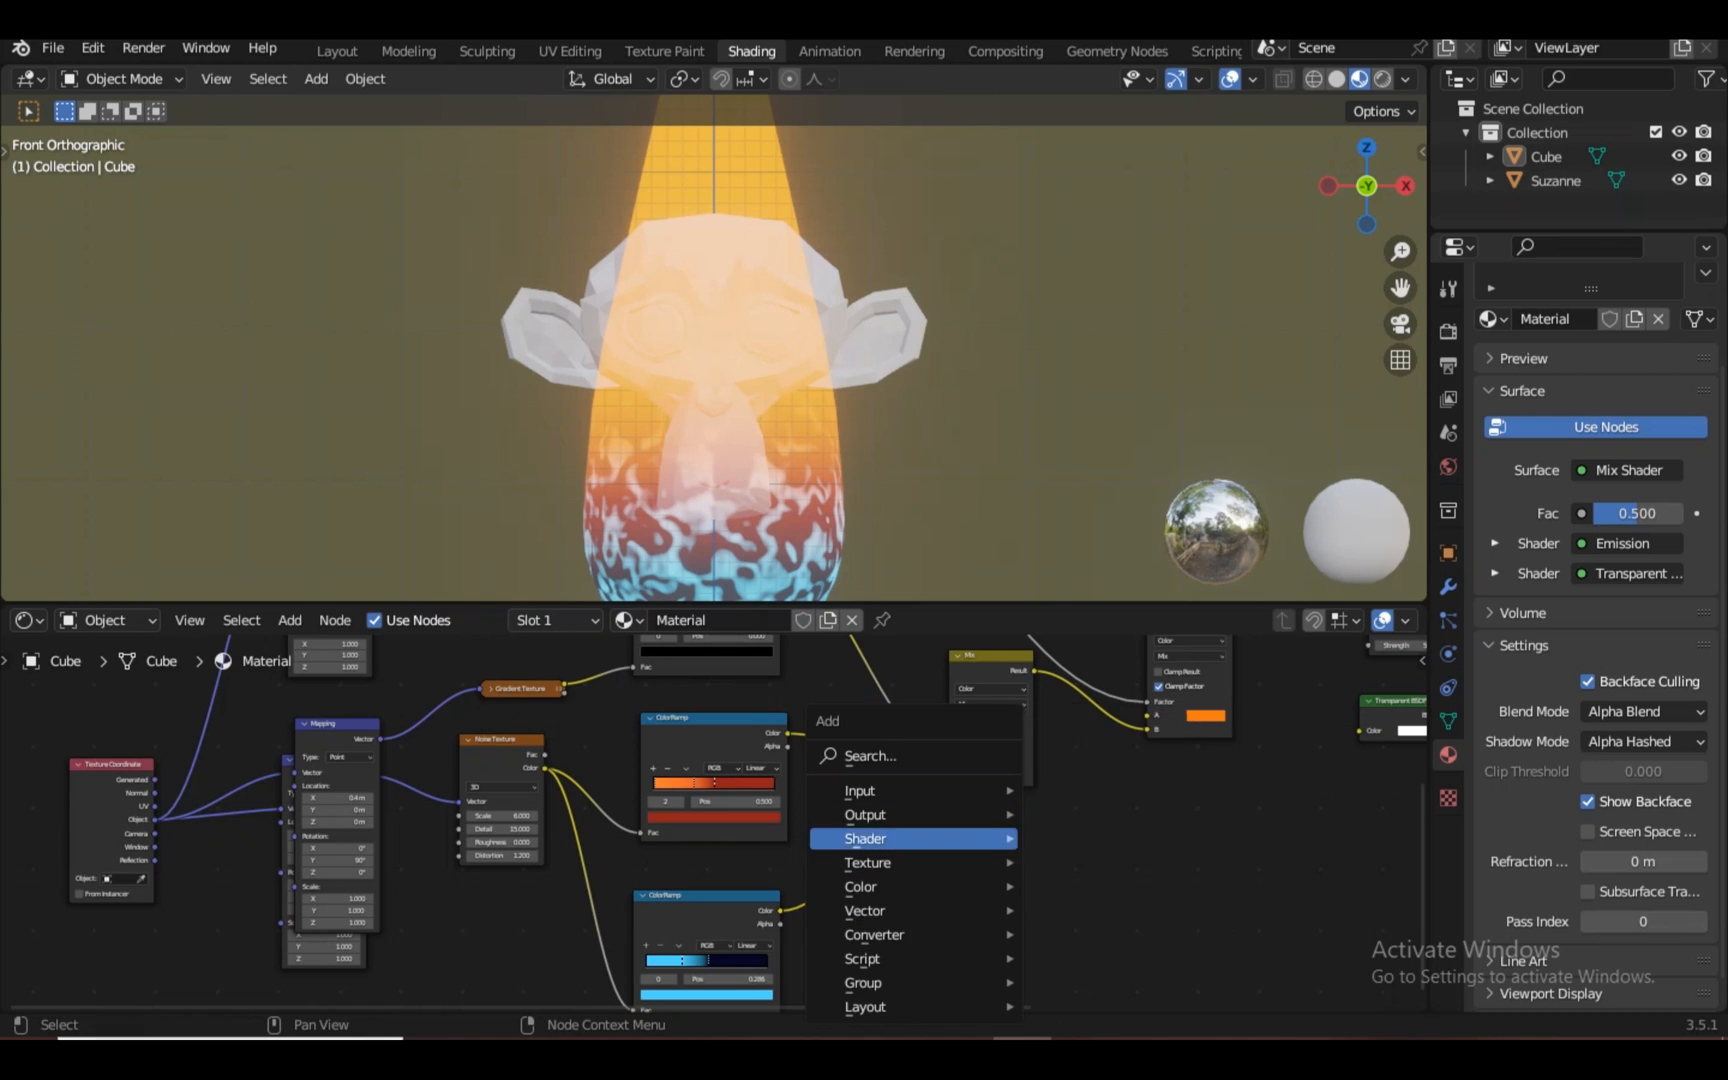
Add a ColorRamp node and preview its Color output on the flame
{"action": "mouse_move", "coordinate": [874, 934]}
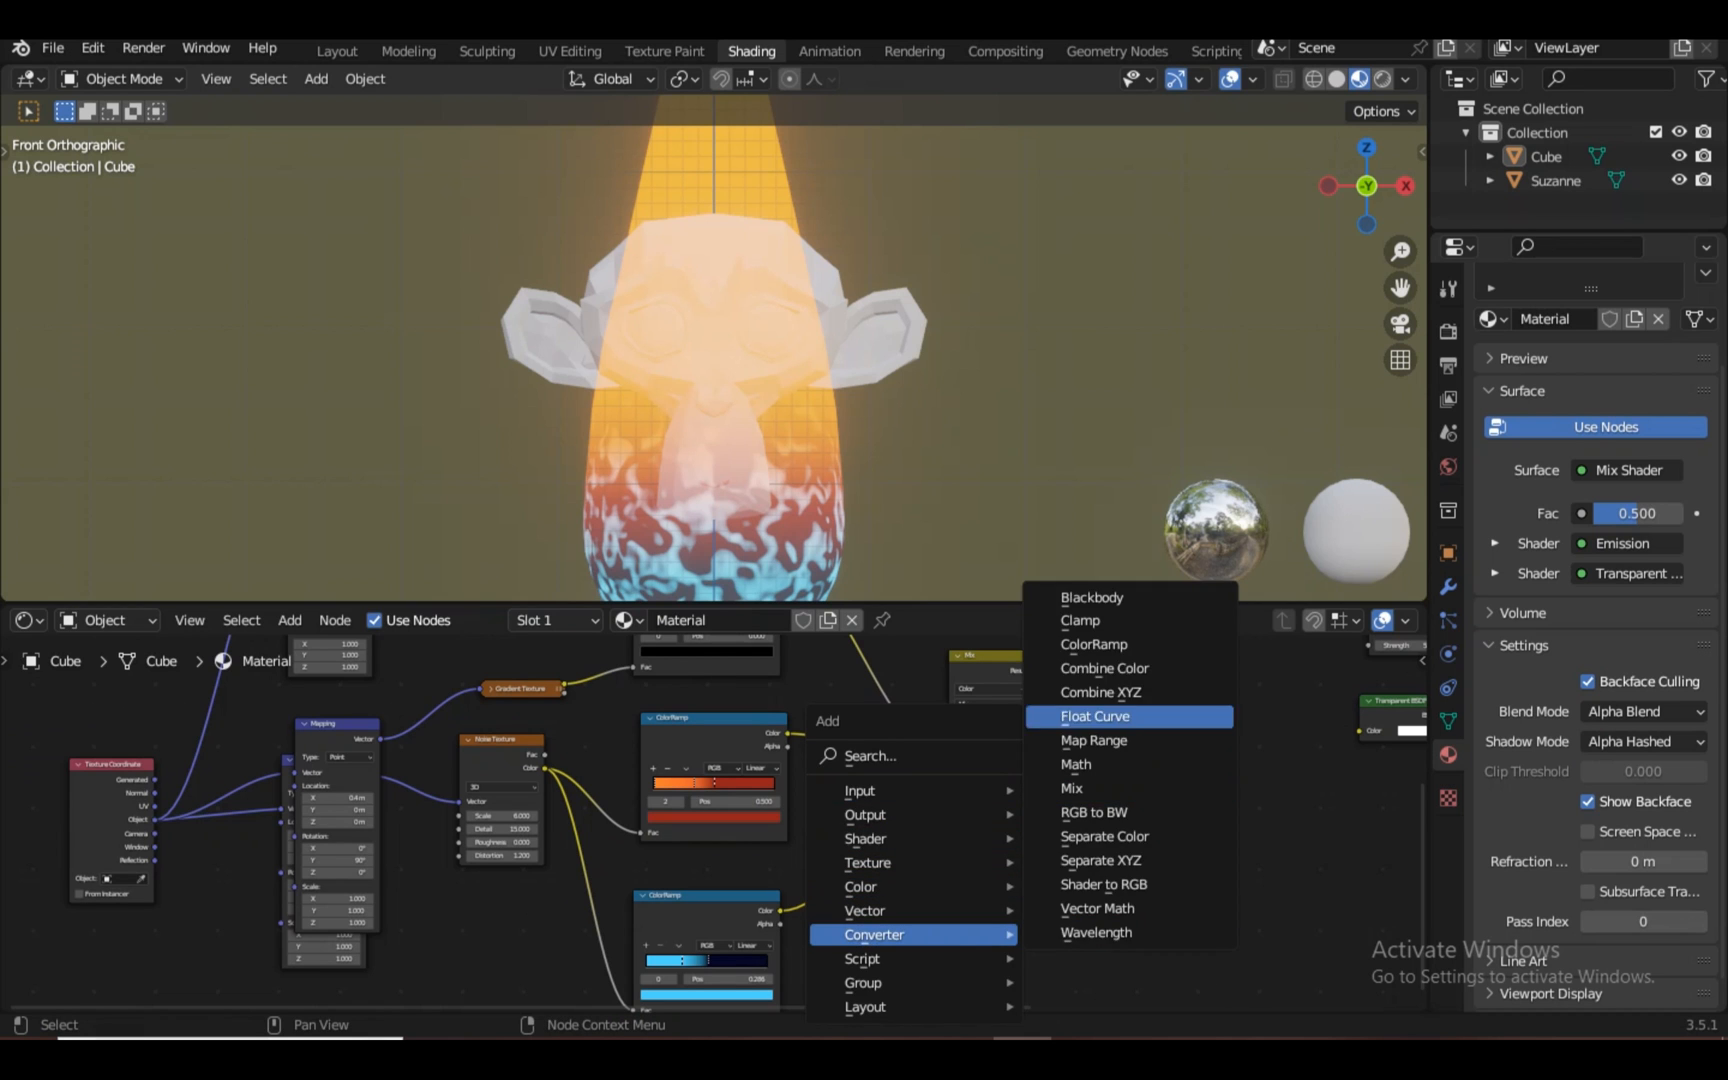
{"action": "left_click", "coordinate": [1094, 644]}
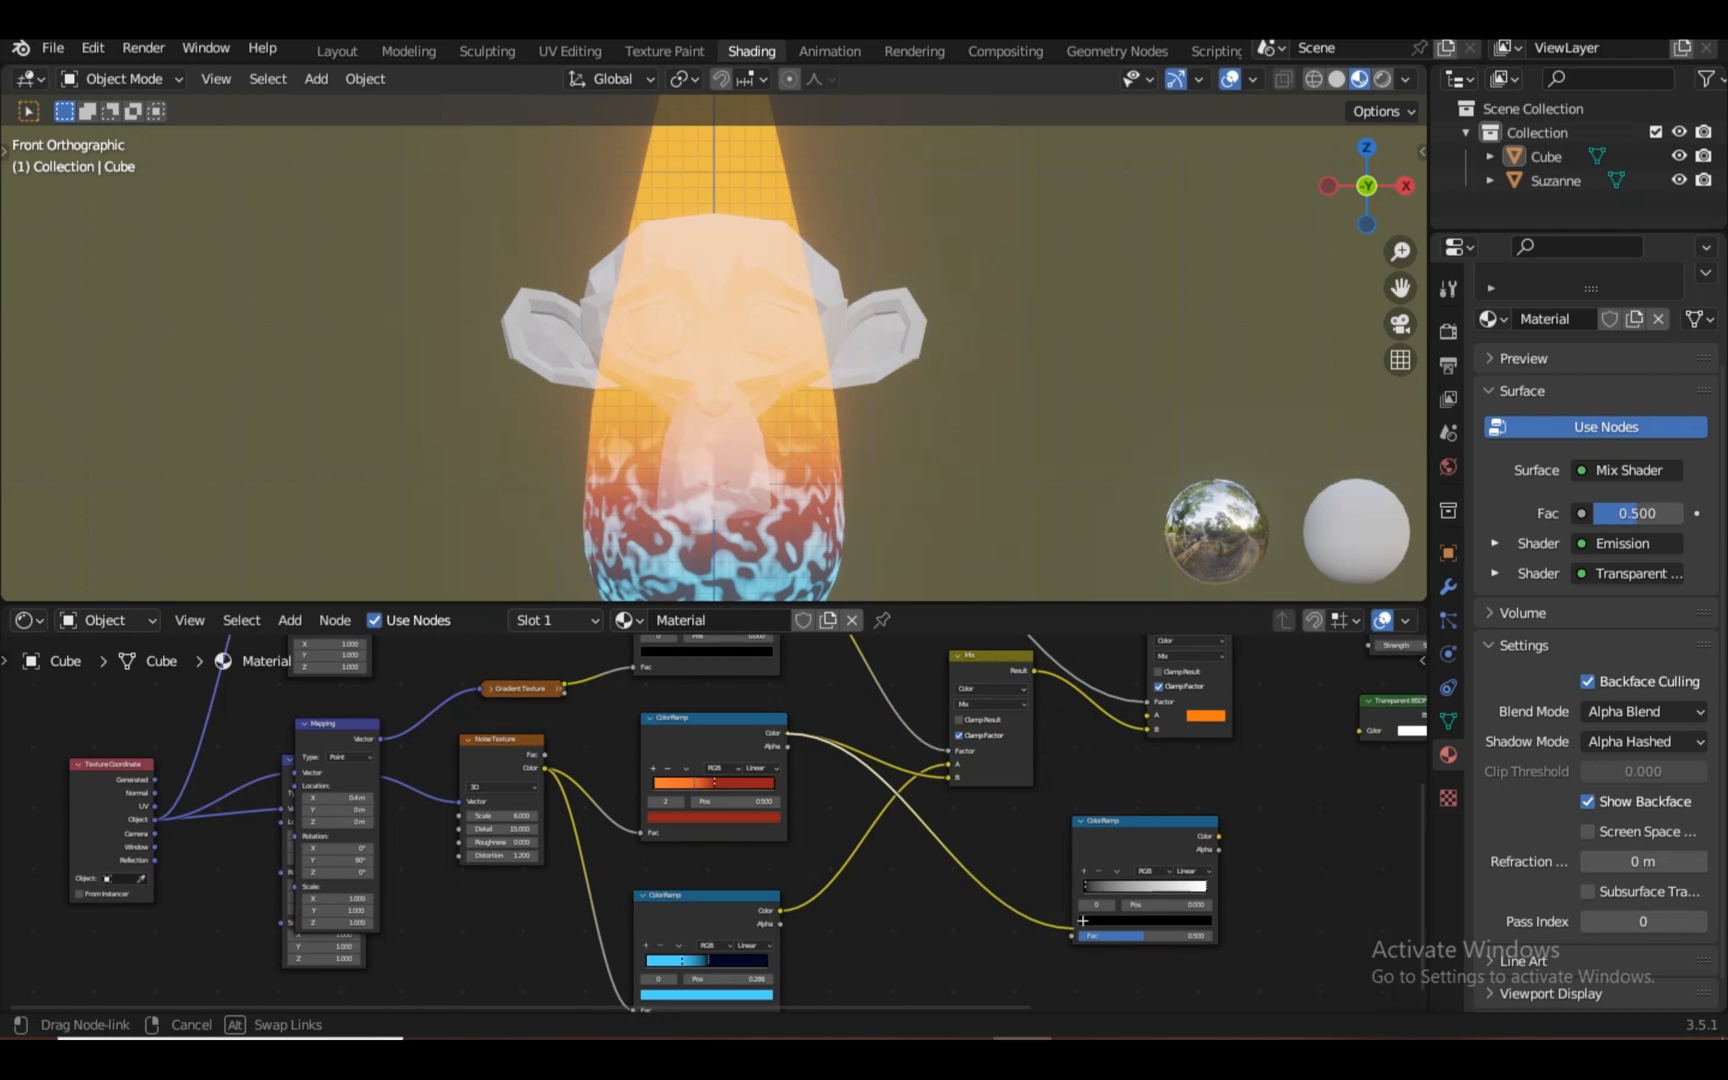
{"action": "left_click", "coordinate": [1145, 850]}
{"action": "key", "text": "KP_Decimal"}
{"action": "scroll", "coordinate": [779, 811], "scroll_direction": "up", "scroll_amount": 6}
{"action": "scroll", "coordinate": [745, 790], "scroll_direction": "down", "scroll_amount": 3}
{"action": "left_click", "coordinate": [725, 785], "text": "ctrl+shift"}
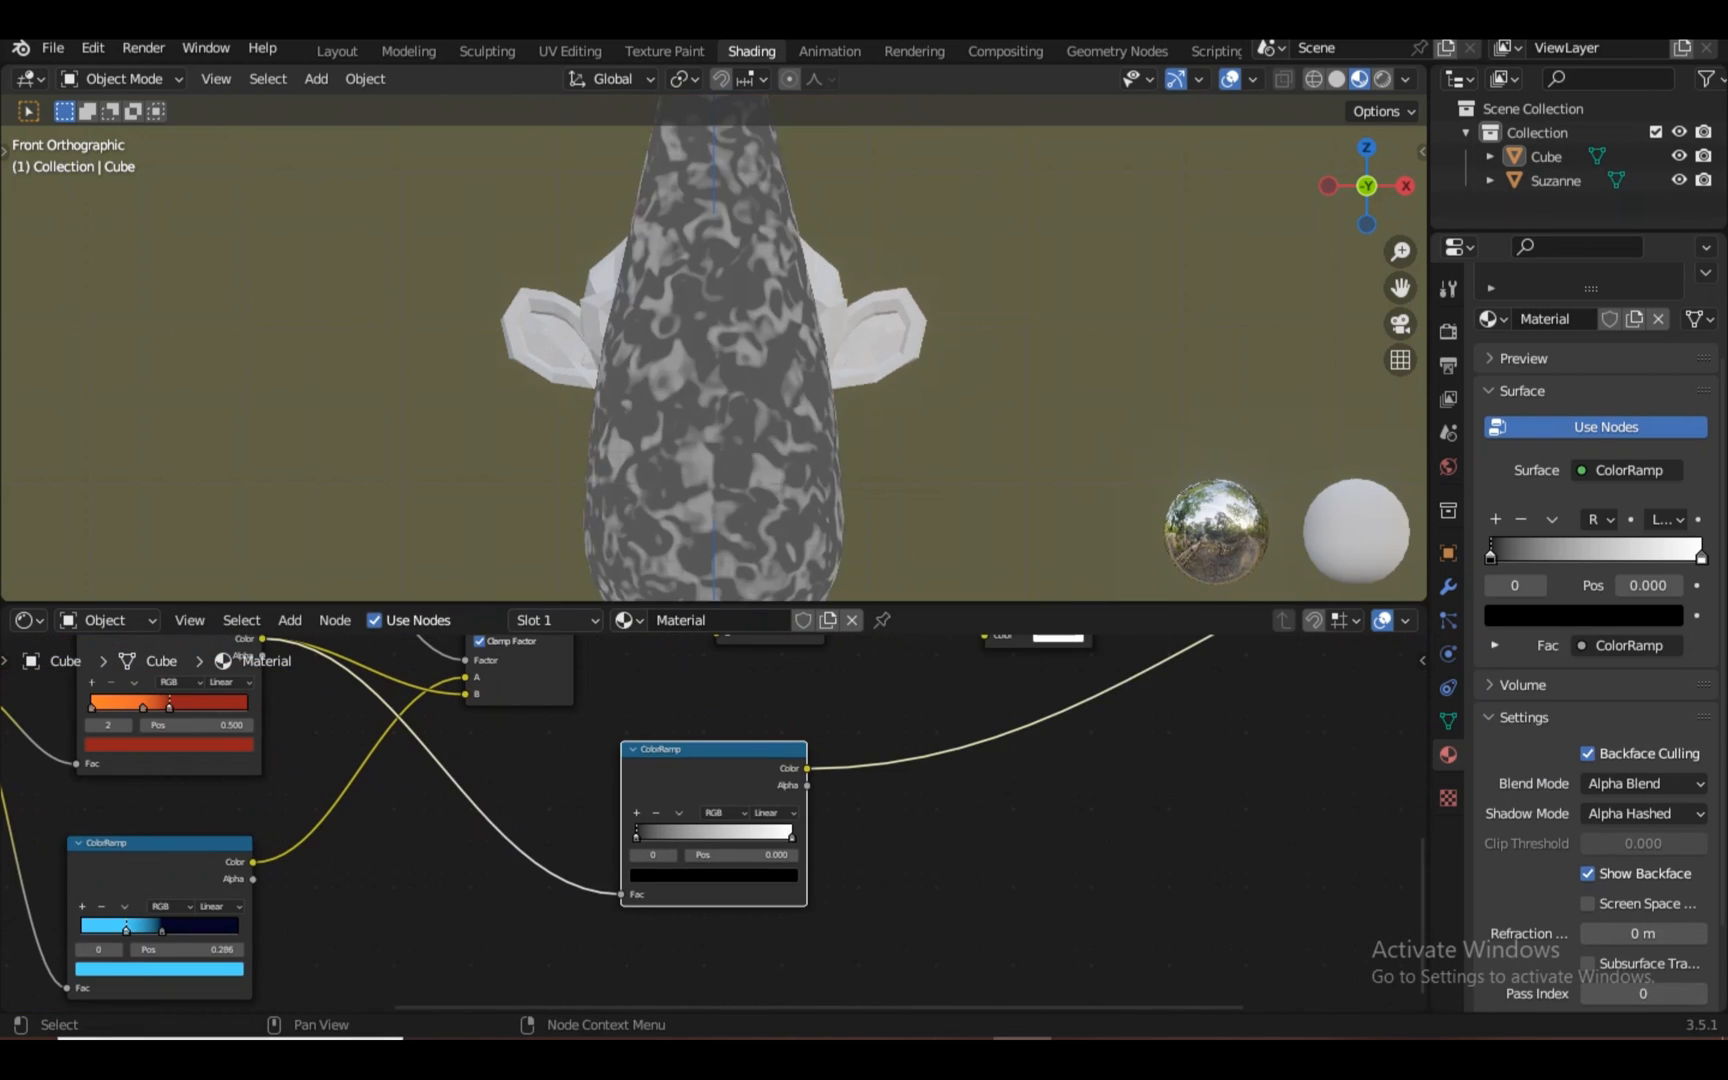
{"action": "left_click", "coordinate": [725, 785], "text": "ctrl+shift"}
{"action": "left_click", "coordinate": [725, 785], "text": "ctrl+shift"}
{"action": "scroll", "coordinate": [714, 820], "scroll_direction": "up", "scroll_amount": 4}
Pull the ramp stops left, white to about 0.227, and try Constant interpolation
{"action": "middle_click_drag", "start_coordinate": [760, 400], "coordinate": [700, 408]}
{"action": "scroll", "coordinate": [714, 820], "scroll_direction": "up", "scroll_amount": 7}
{"action": "left_click_drag", "start_coordinate": [520, 853], "coordinate": [567, 853]}
{"action": "left_click_drag", "start_coordinate": [906, 853], "coordinate": [581, 853]}
{"action": "key", "text": "KP_1"}
{"action": "left_click", "coordinate": [714, 926]}
{"action": "left_click", "coordinate": [675, 848]}
{"action": "left_click", "coordinate": [714, 926]}
{"action": "left_click", "coordinate": [675, 848]}
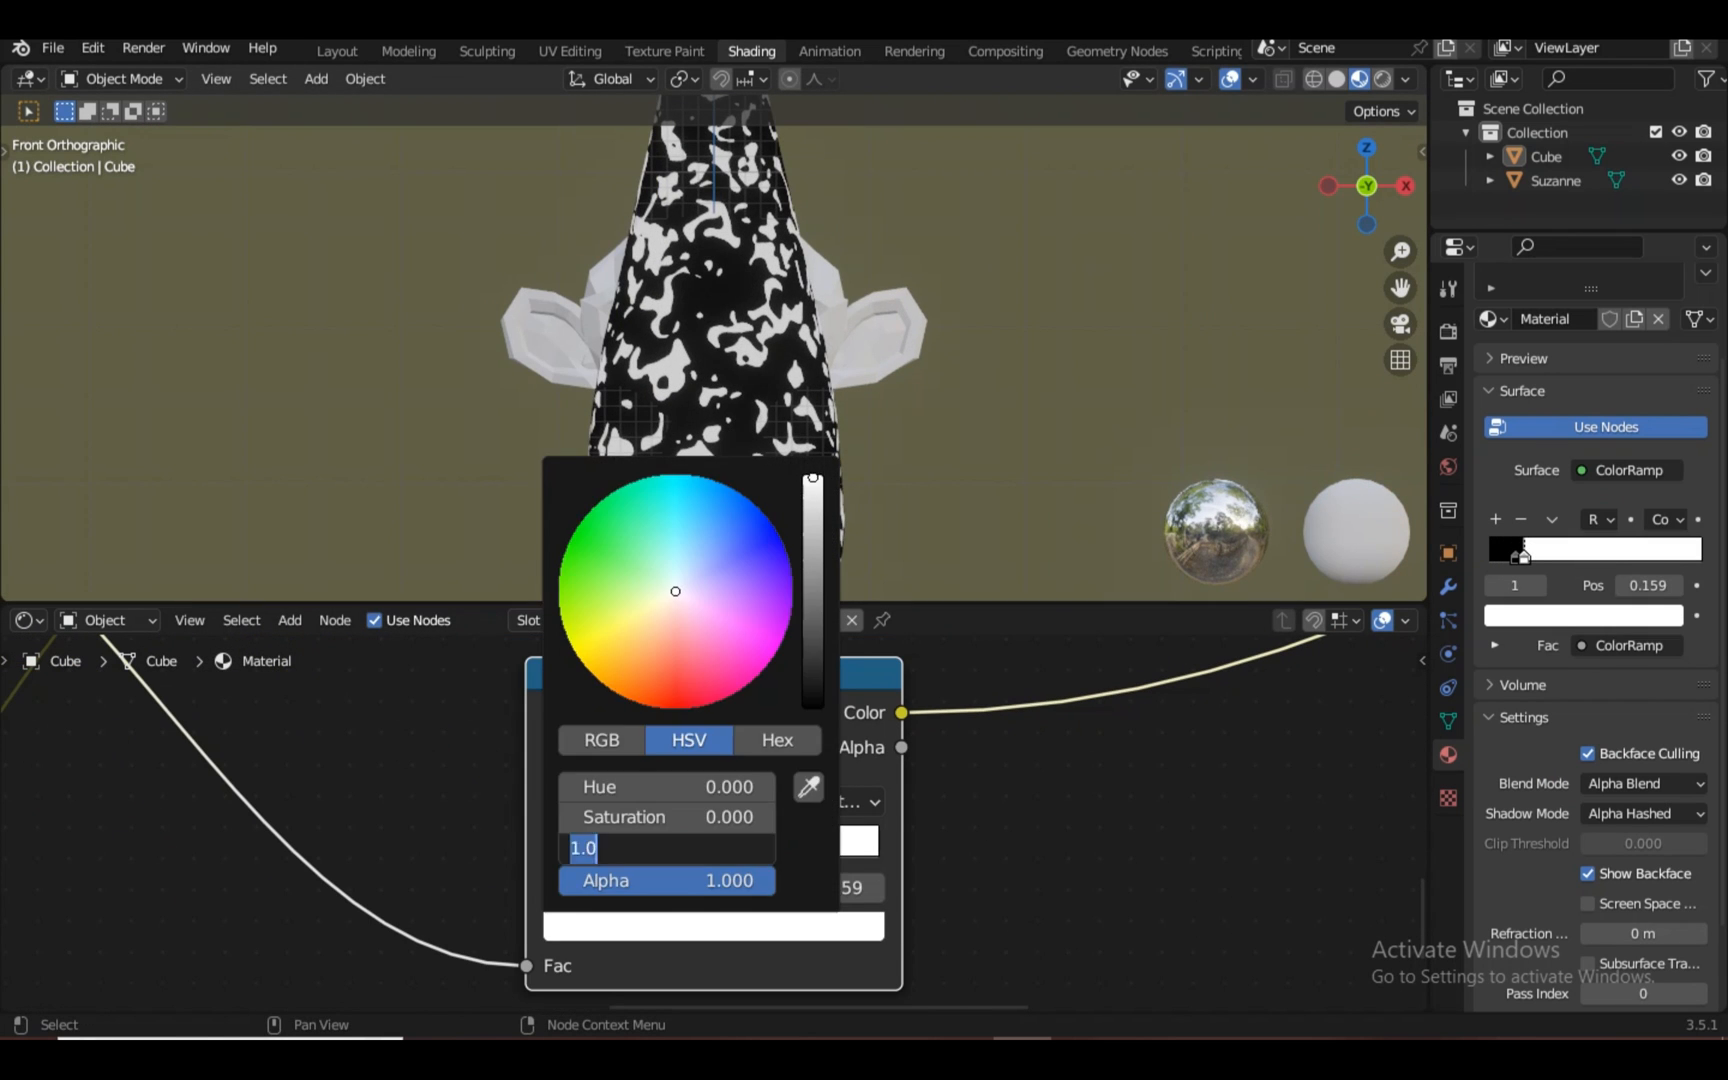
{"action": "scroll", "coordinate": [714, 822], "scroll_direction": "down", "scroll_amount": 5}
Connect the ColorRamp to the Mix Shader Fac and swap the Emission and Transparent inputs
{"action": "left_click_drag", "start_coordinate": [841, 748], "coordinate": [1150, 738]}
{"action": "left_click_drag", "start_coordinate": [953, 829], "coordinate": [978, 794]}
{"action": "left_click", "coordinate": [1207, 943], "text": "ctrl+shift"}
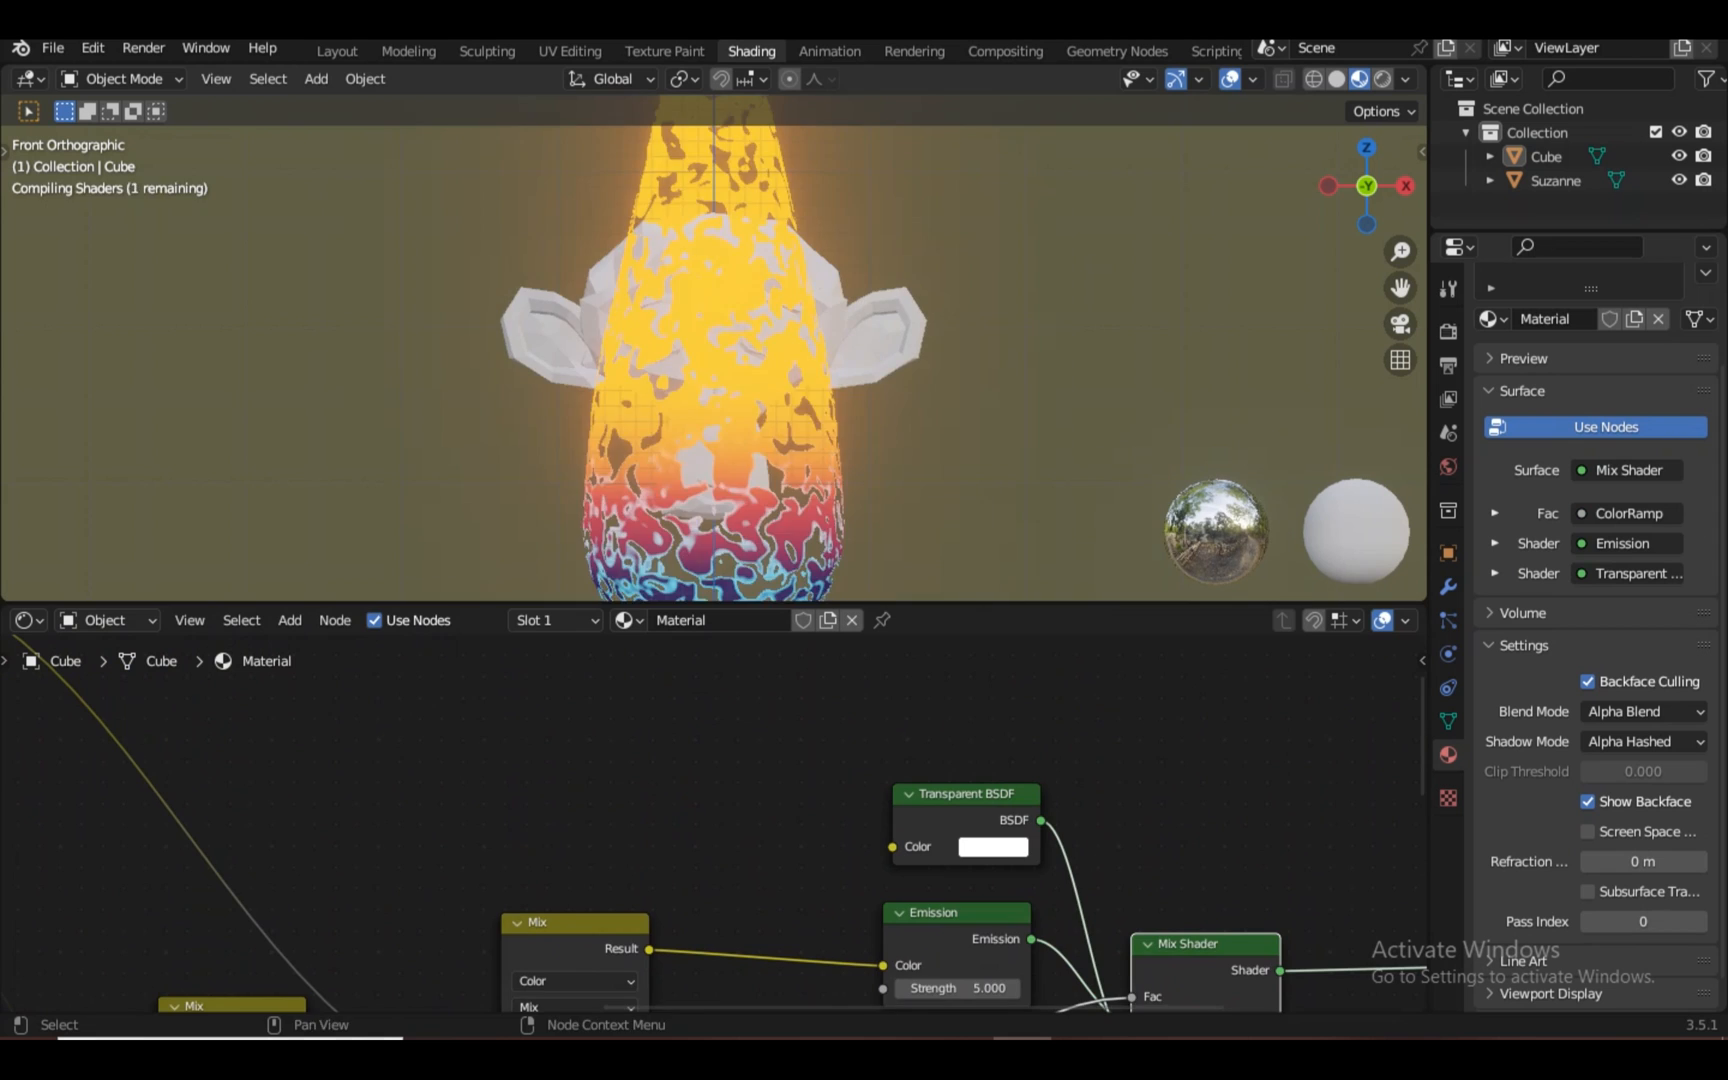
{"action": "scroll", "coordinate": [714, 822], "scroll_direction": "up", "scroll_amount": 1}
{"action": "scroll", "coordinate": [714, 350], "scroll_direction": "down", "scroll_amount": 2}
{"action": "left_click", "coordinate": [1016, 849]}
{"action": "middle_click_drag", "start_coordinate": [1010, 900], "coordinate": [745, 757]}
{"action": "scroll", "coordinate": [714, 822], "scroll_direction": "up", "scroll_amount": 2}
{"action": "left_click_drag", "start_coordinate": [814, 802], "coordinate": [953, 945]}
{"action": "scroll", "coordinate": [714, 870], "scroll_direction": "up", "scroll_amount": 1}
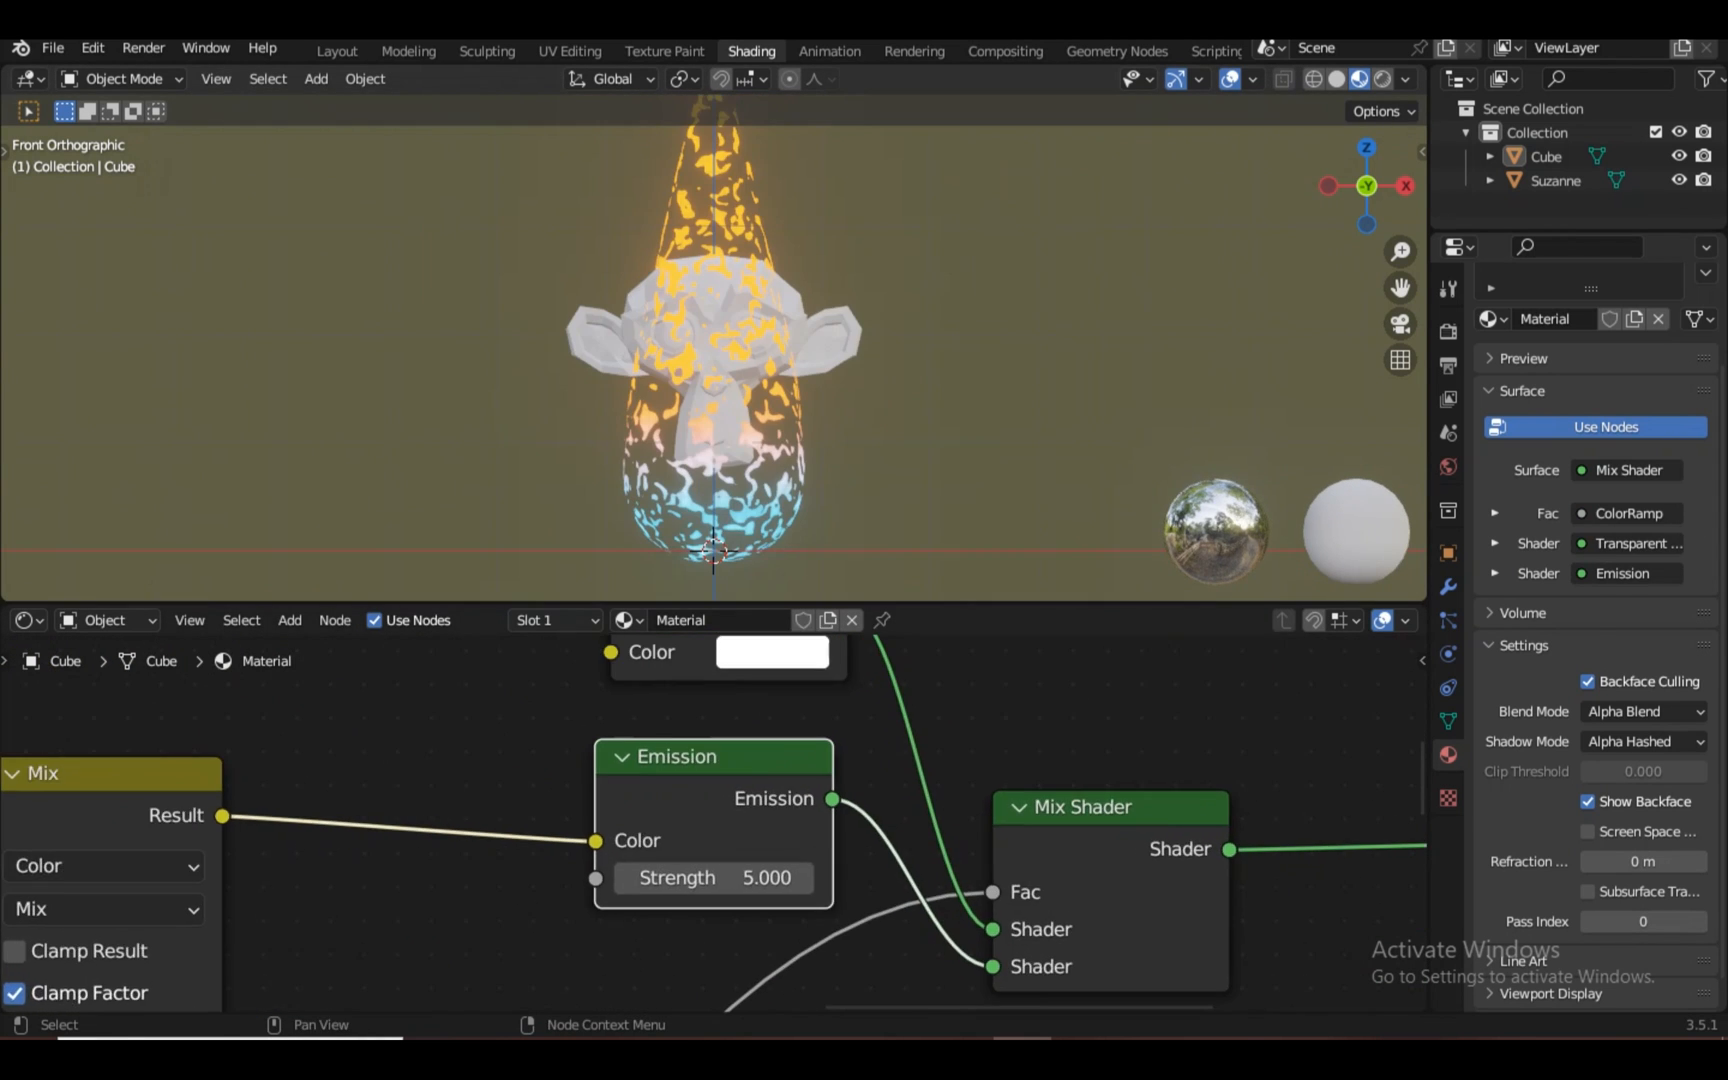
{"action": "scroll", "coordinate": [714, 822], "scroll_direction": "down", "scroll_amount": 3}
{"action": "middle_click_drag", "start_coordinate": [400, 850], "coordinate": [812, 770]}
Tighten the ramp stops, white to 0.134 and third stop to 0.270
{"action": "left_click", "coordinate": [710, 707]}
{"action": "middle_click_drag", "start_coordinate": [700, 300], "coordinate": [728, 348]}
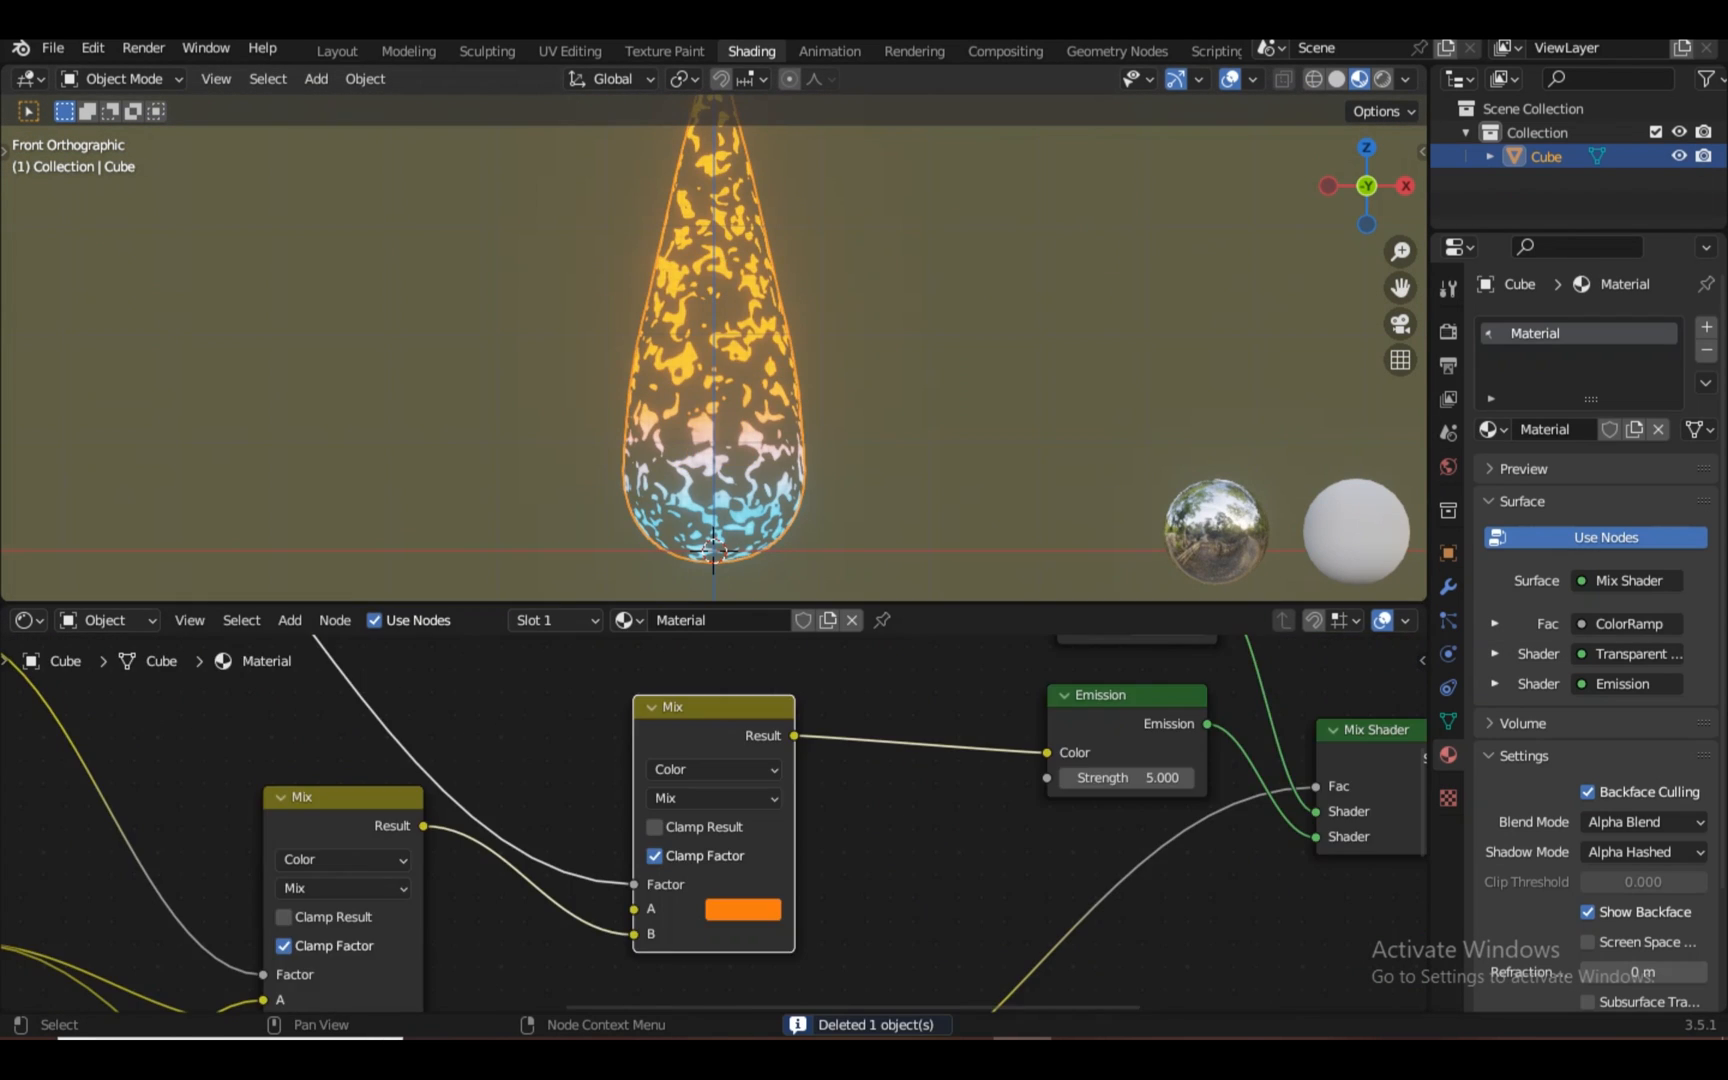
{"action": "scroll", "coordinate": [714, 822], "scroll_direction": "up", "scroll_amount": 5}
{"action": "left_click_drag", "start_coordinate": [569, 855], "coordinate": [520, 858]}
{"action": "left_click_drag", "start_coordinate": [575, 858], "coordinate": [542, 858]}
{"action": "left_click_drag", "start_coordinate": [665, 858], "coordinate": [618, 858]}
{"action": "scroll", "coordinate": [714, 822], "scroll_direction": "up", "scroll_amount": 1}
Set the ramp interpolation to Ease and move stops to 0.166, 0.082 and 0.176
{"action": "left_click", "coordinate": [551, 853]}
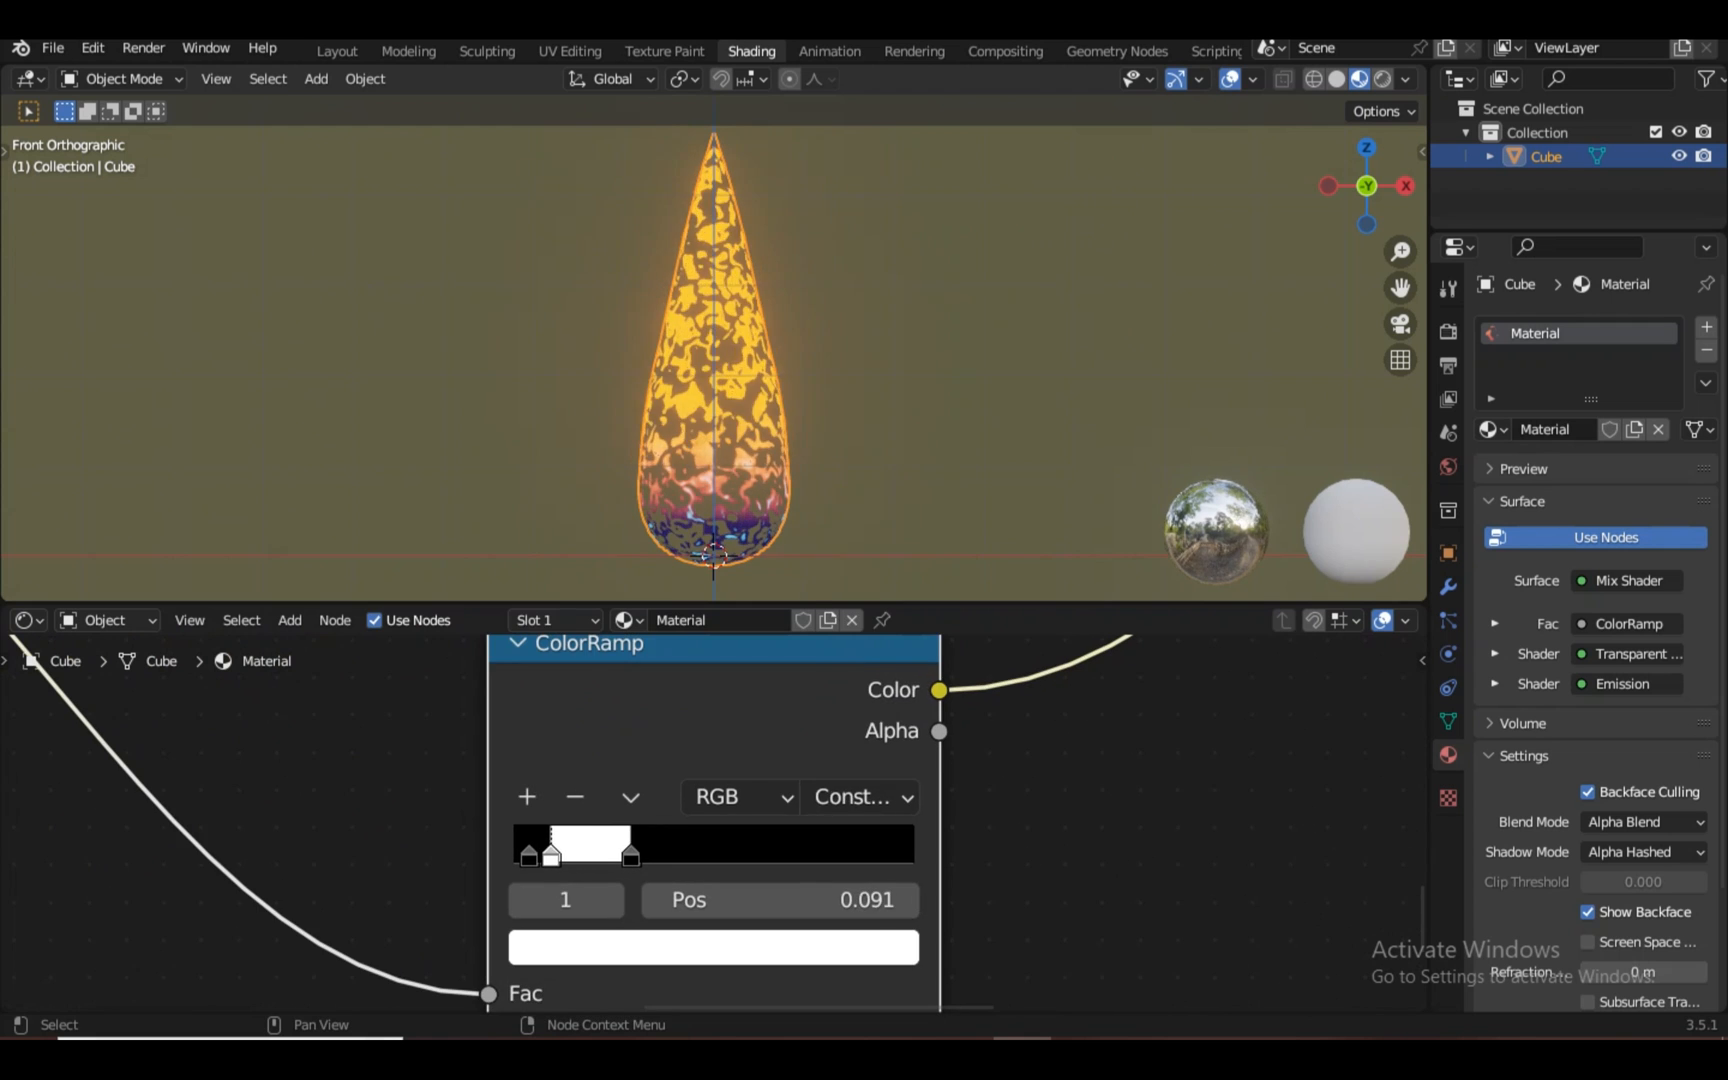
{"action": "left_click", "coordinate": [856, 797]}
{"action": "left_click", "coordinate": [860, 722]}
{"action": "scroll", "coordinate": [600, 840], "scroll_direction": "up", "scroll_amount": 5}
{"action": "scroll", "coordinate": [714, 400], "scroll_direction": "up", "scroll_amount": 6}
{"action": "left_click_drag", "start_coordinate": [590, 870], "coordinate": [520, 872]}
{"action": "scroll", "coordinate": [714, 400], "scroll_direction": "down", "scroll_amount": 5}
{"action": "mouse_move", "coordinate": [470, 872]}
{"action": "left_mouse_down"}
{"action": "mouse_move", "coordinate": [442, 872]}
{"action": "mouse_move", "coordinate": [472, 872]}
{"action": "left_mouse_up"}
{"action": "left_click_drag", "start_coordinate": [459, 872], "coordinate": [465, 872]}
{"action": "scroll", "coordinate": [714, 400], "scroll_direction": "up", "scroll_amount": 4}
In front view, move the ramp stops to 0.059 and 0.036
{"action": "middle_click_drag", "start_coordinate": [714, 400], "coordinate": [860, 400]}
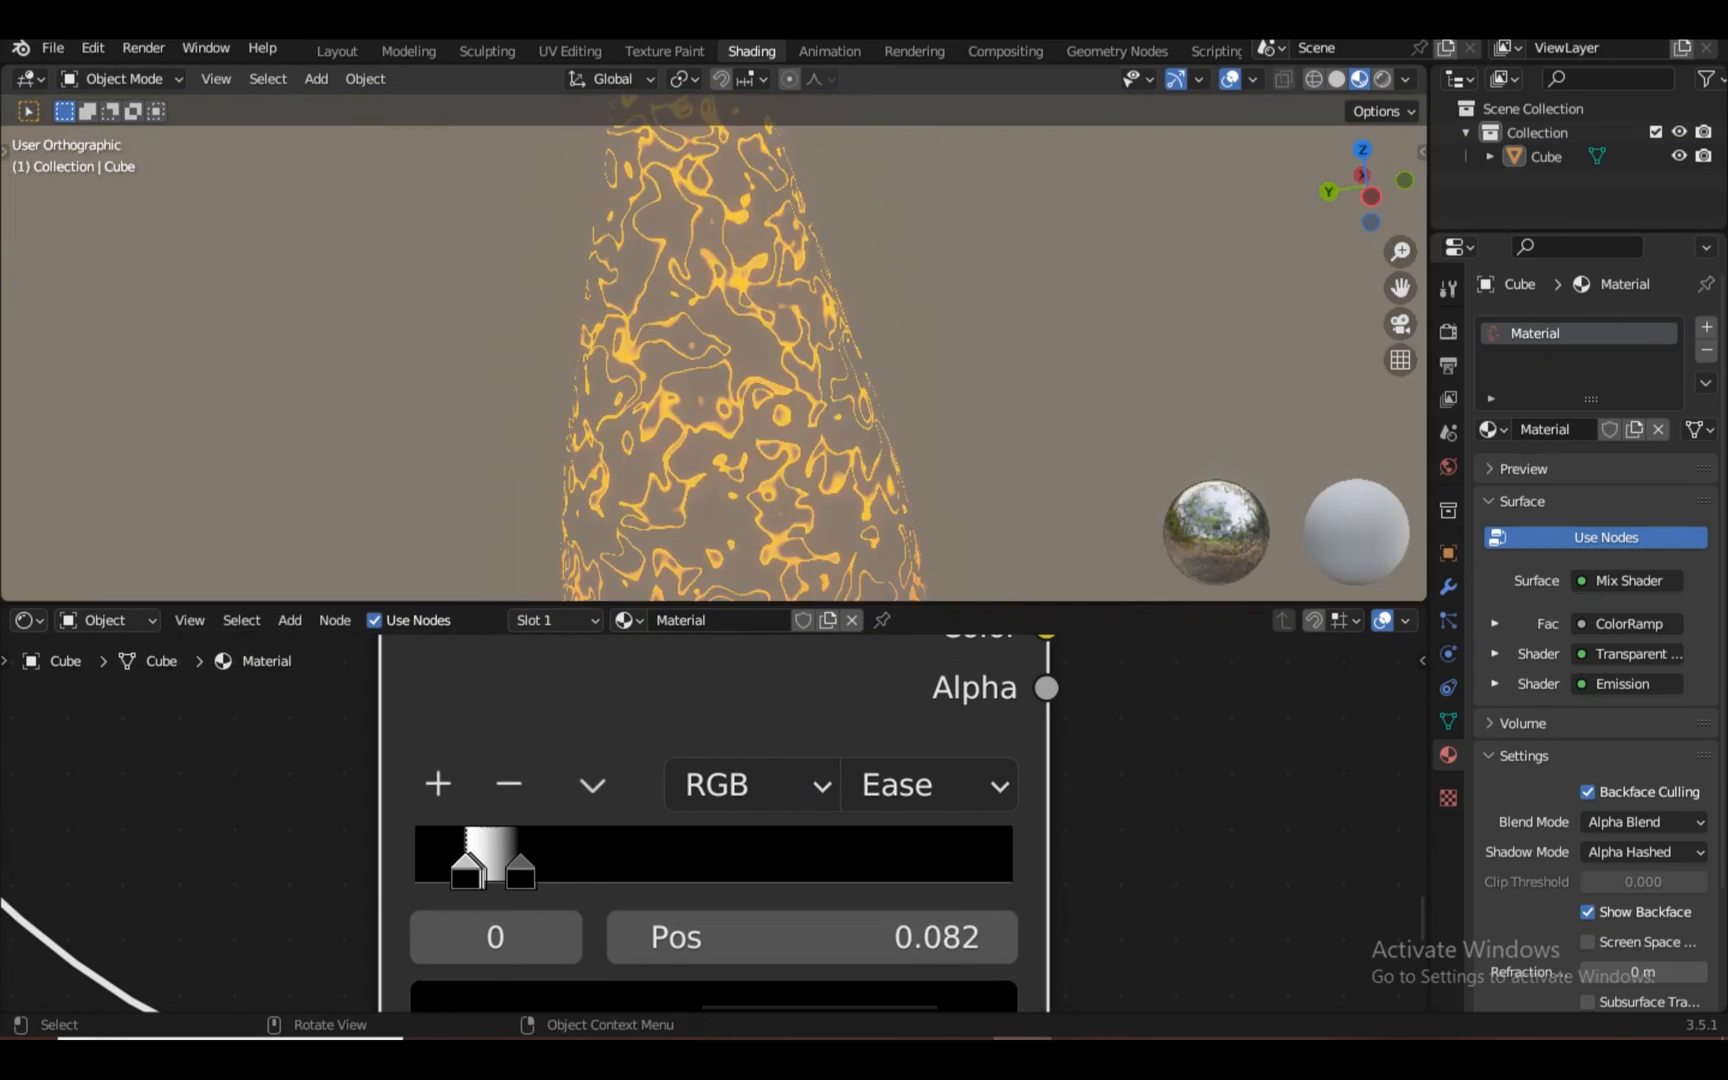
{"action": "key", "text": "KP_1"}
{"action": "scroll", "coordinate": [714, 400], "scroll_direction": "down", "scroll_amount": 2}
{"action": "left_click_drag", "start_coordinate": [475, 872], "coordinate": [415, 872]}
{"action": "left_click_drag", "start_coordinate": [489, 872], "coordinate": [438, 872]}
{"action": "scroll", "coordinate": [714, 400], "scroll_direction": "down", "scroll_amount": 4}
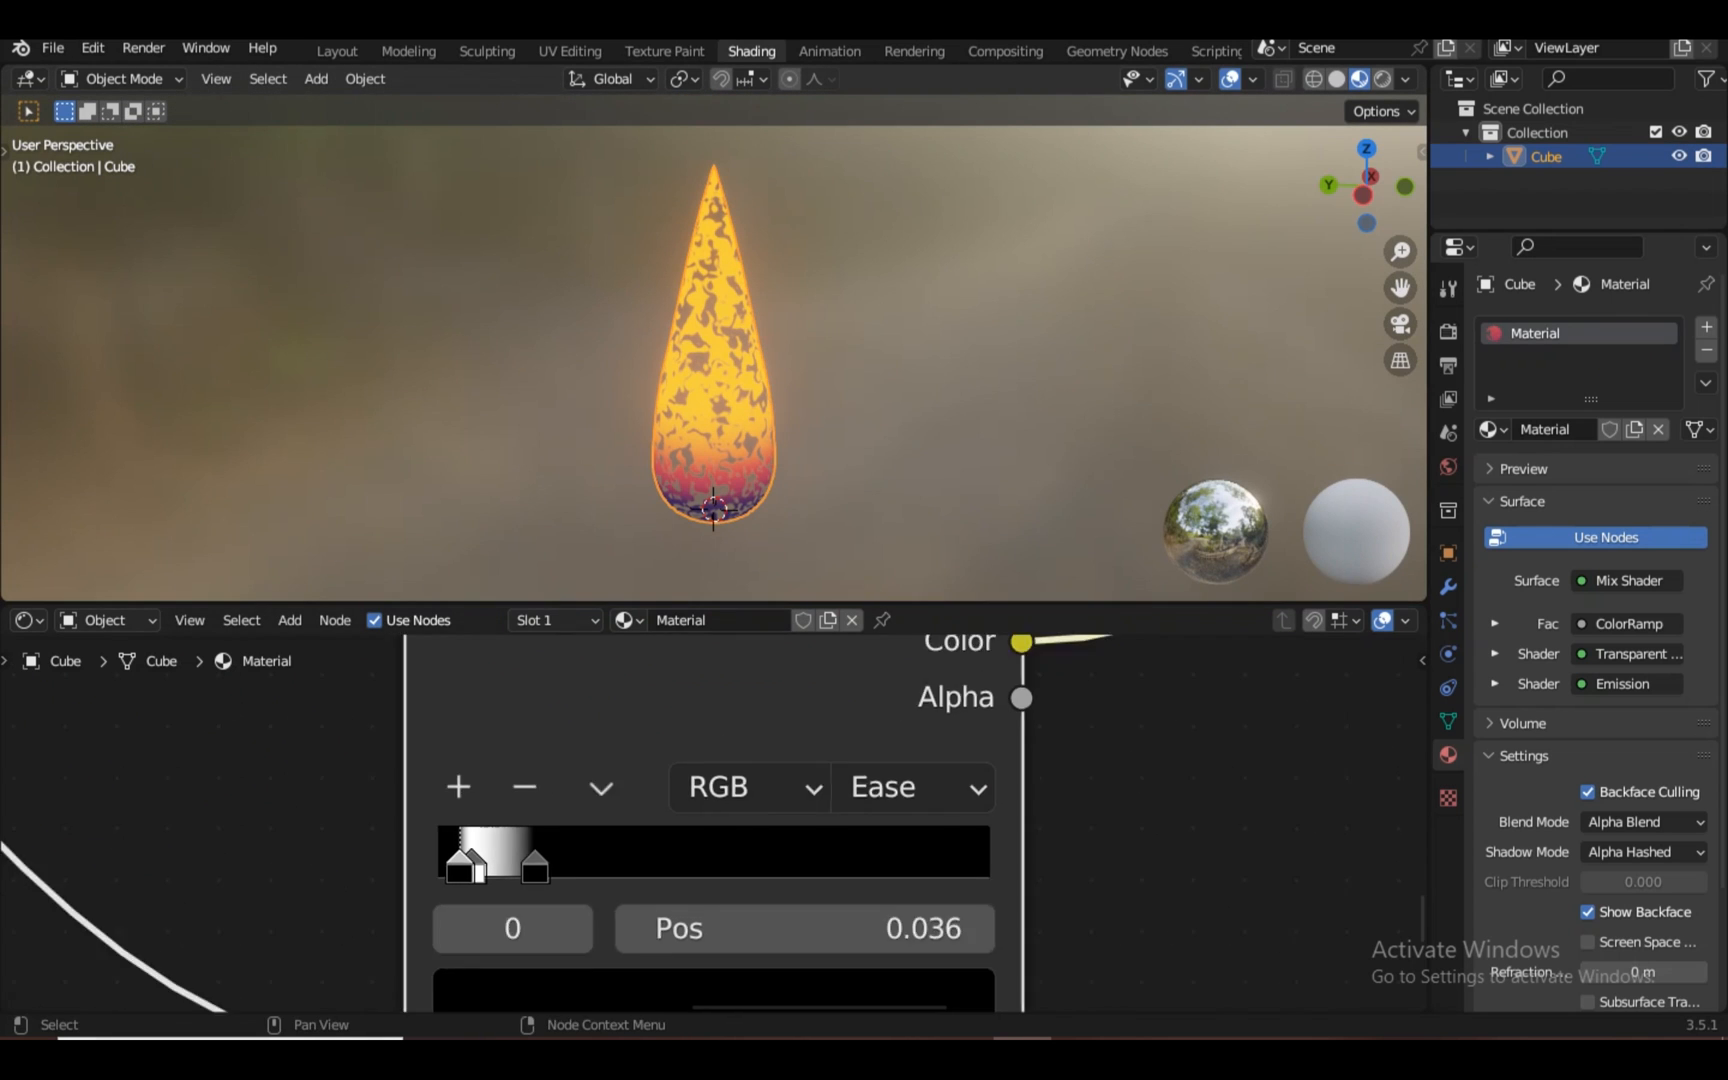
{"action": "scroll", "coordinate": [714, 820], "scroll_direction": "down", "scroll_amount": 8}
{"action": "middle_click_drag", "start_coordinate": [400, 860], "coordinate": [1120, 740]}
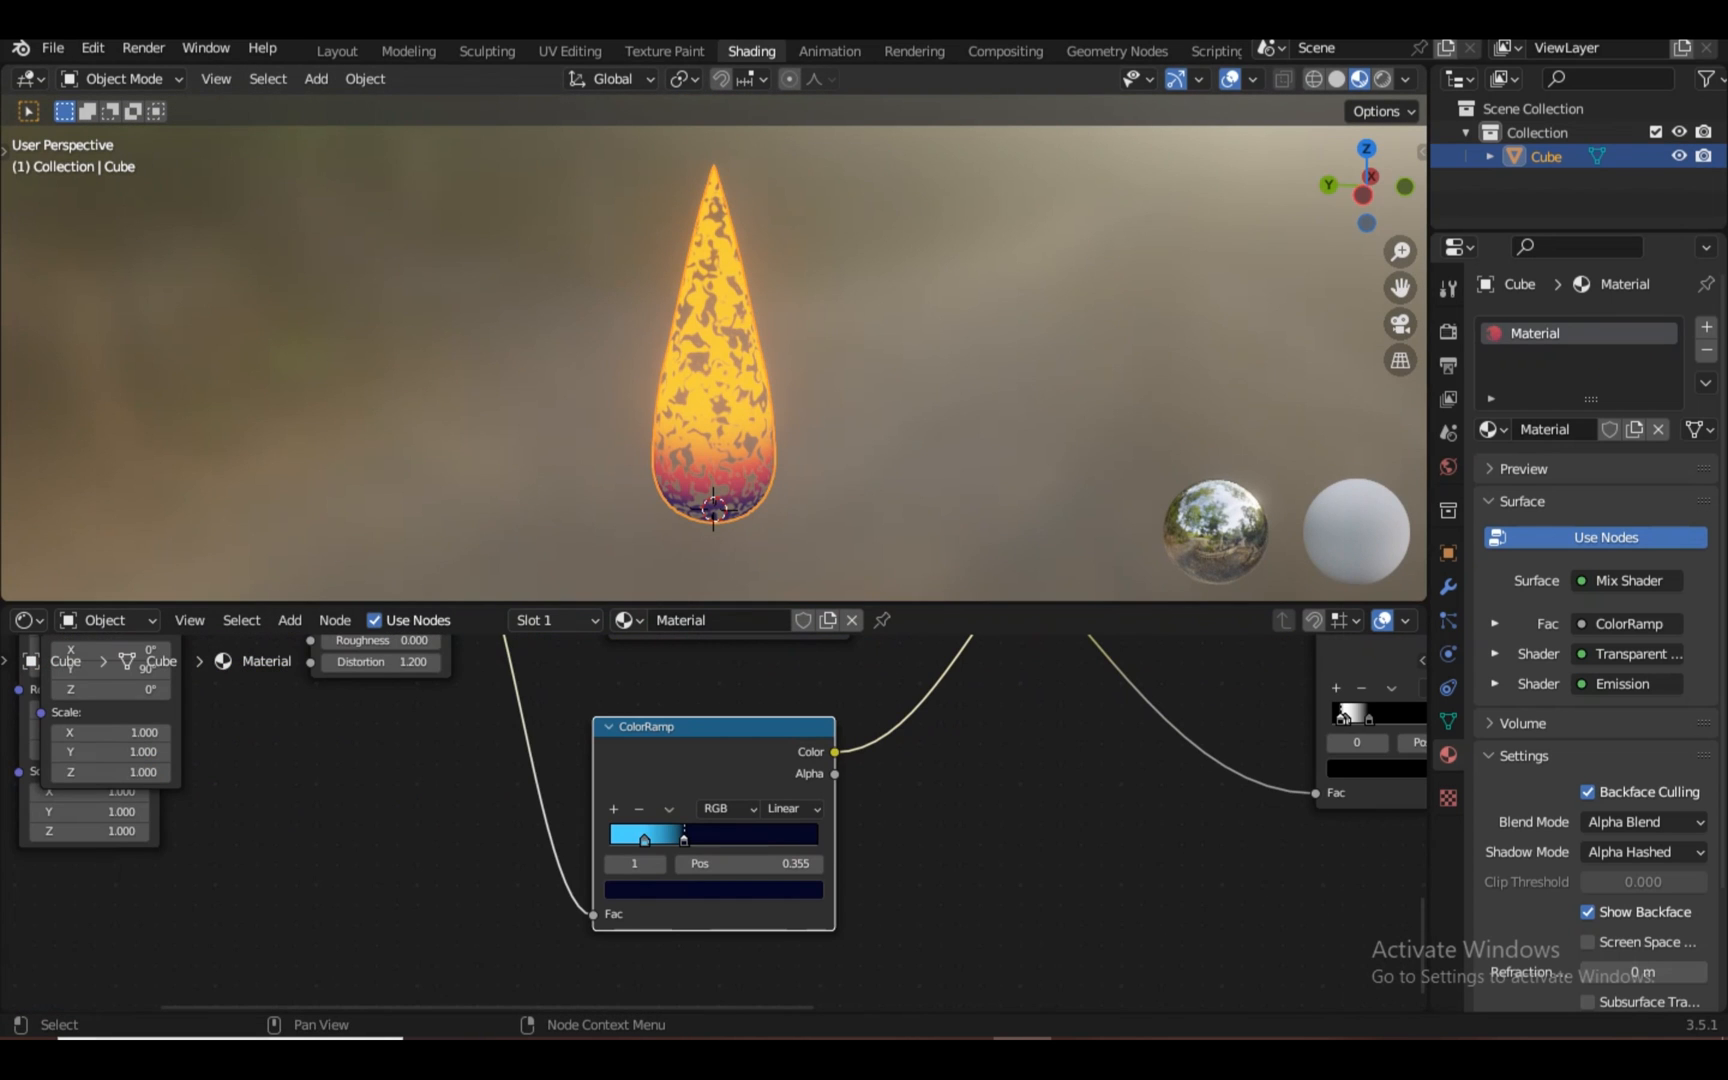
{"action": "scroll", "coordinate": [712, 821], "scroll_direction": "down", "scroll_amount": 2}
{"action": "key", "text": "shift+a"}
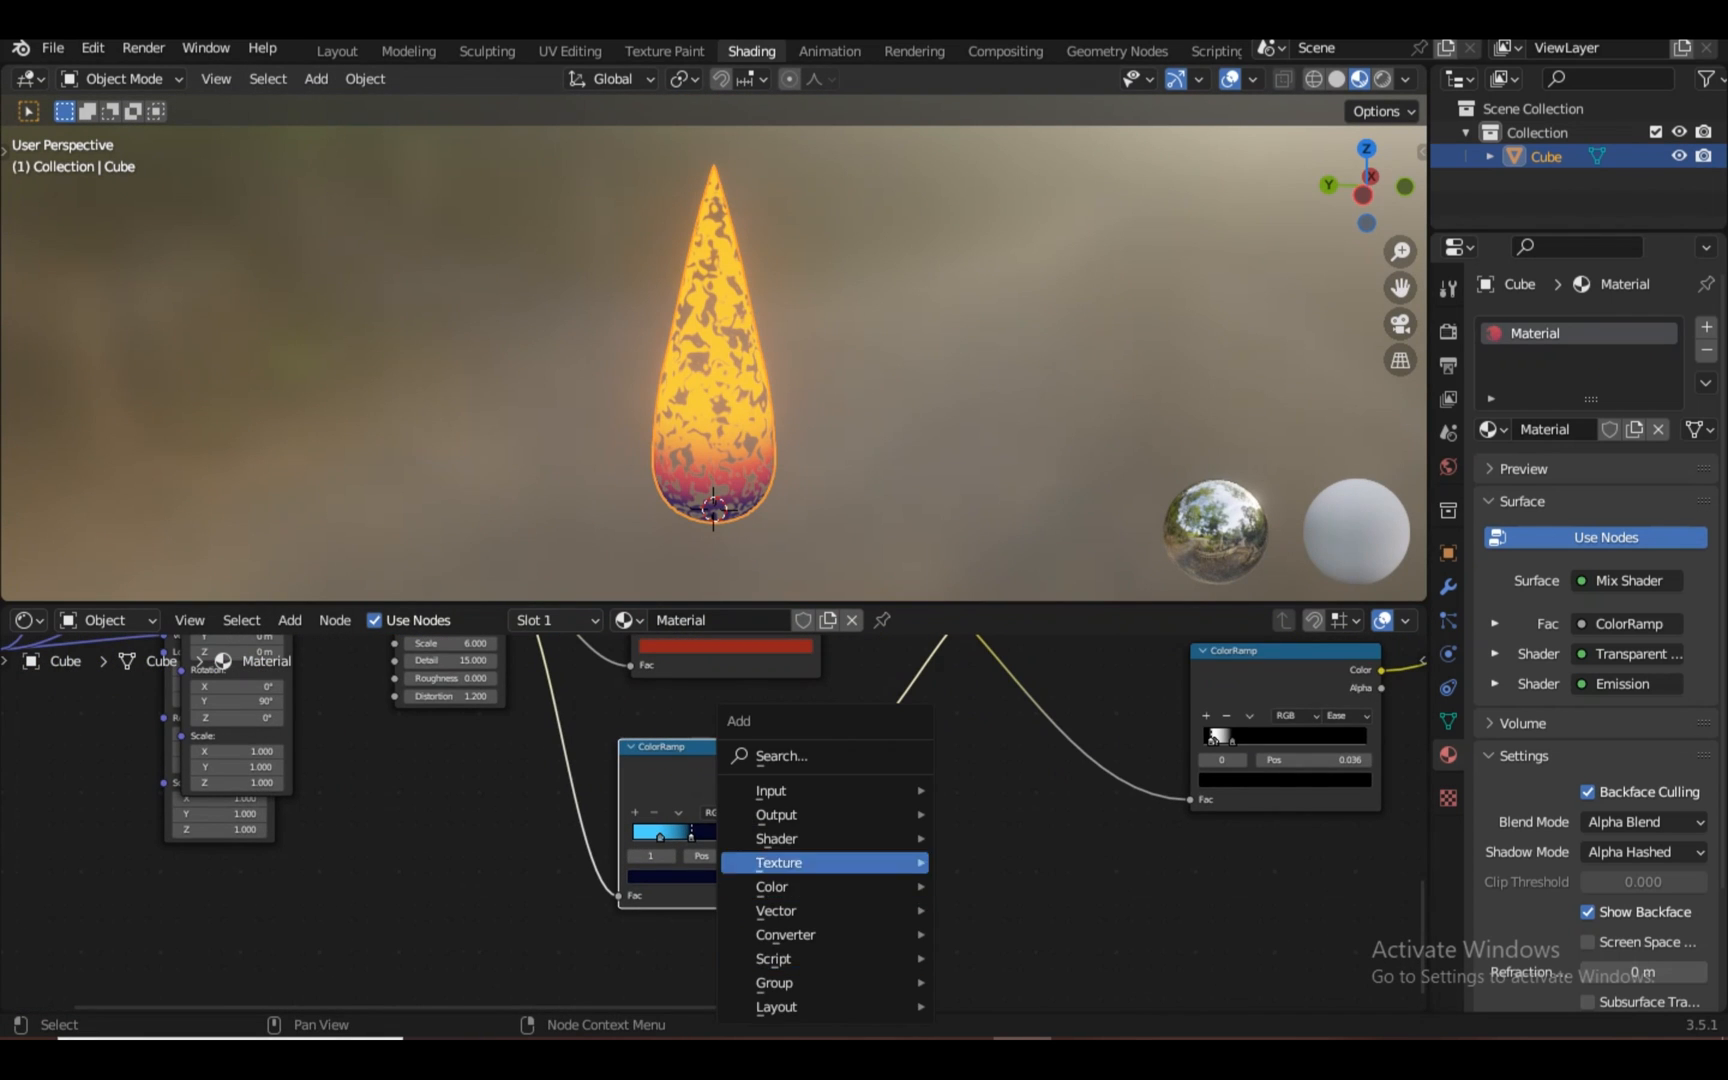
{"action": "left_click", "coordinate": [788, 756]}
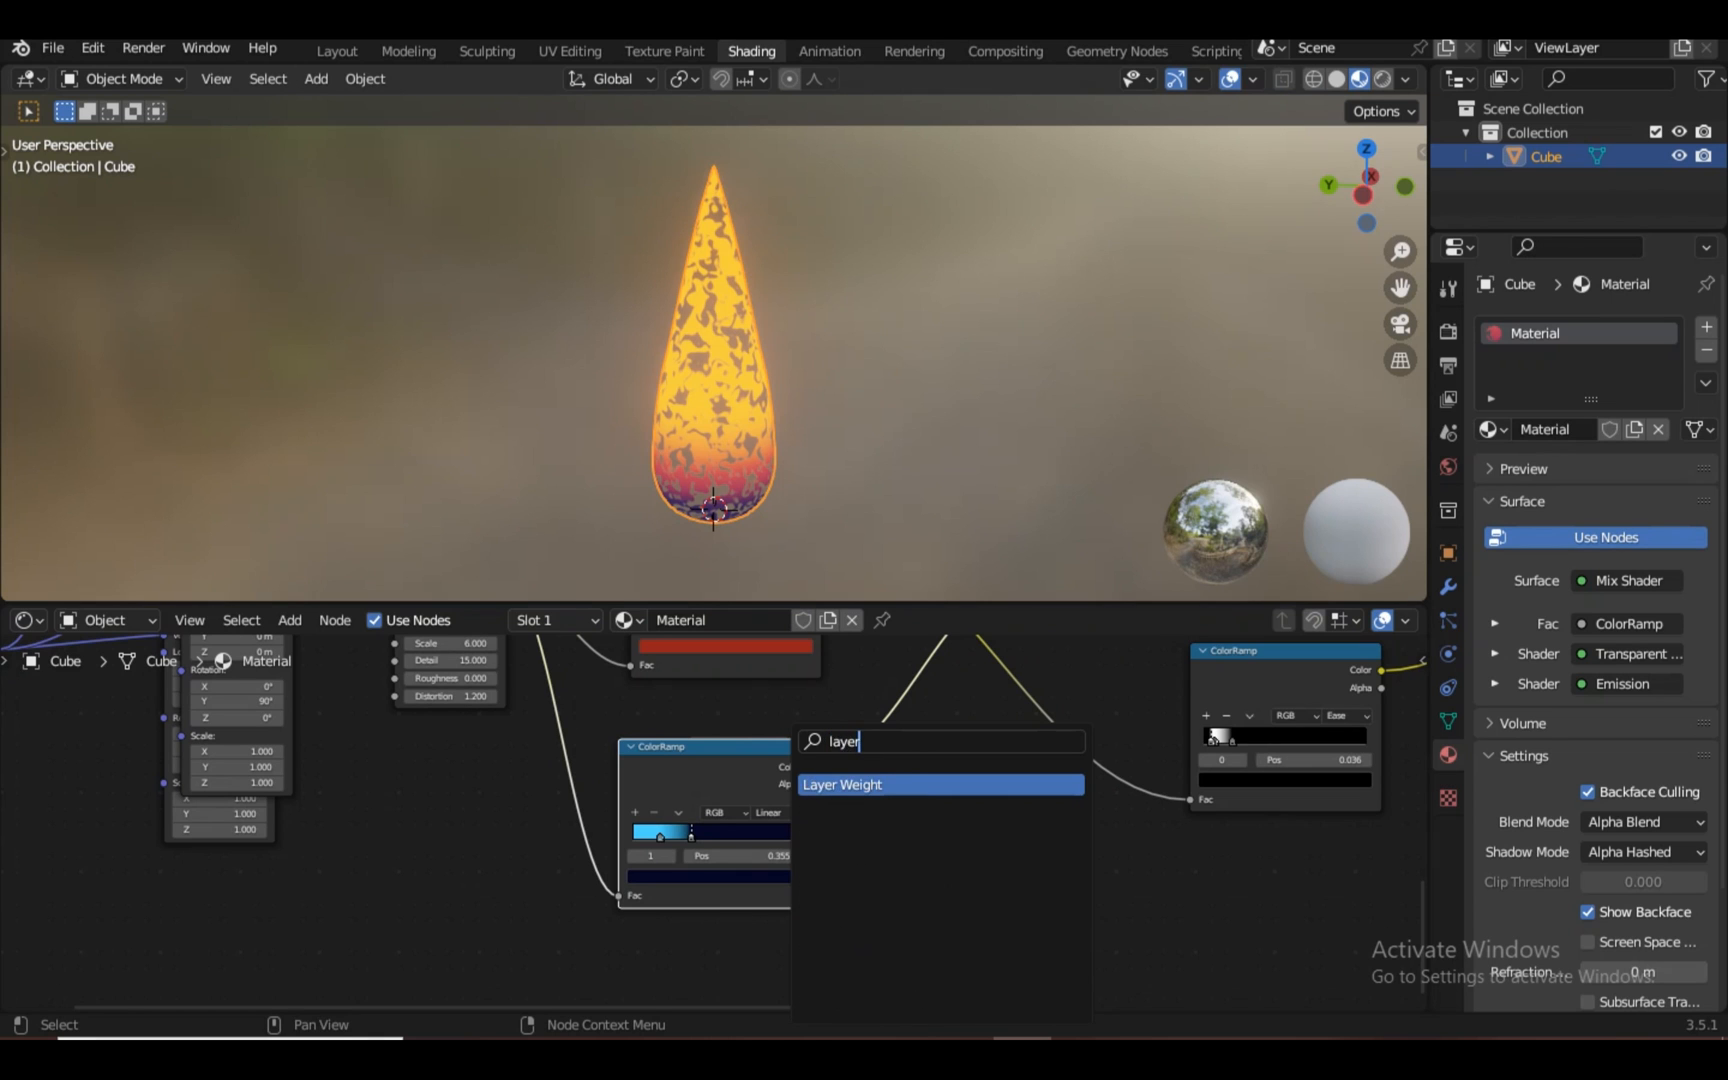
Add a Layer Weight node to the flame material
{"action": "type", "text": "layer"}
{"action": "key", "text": "Return"}
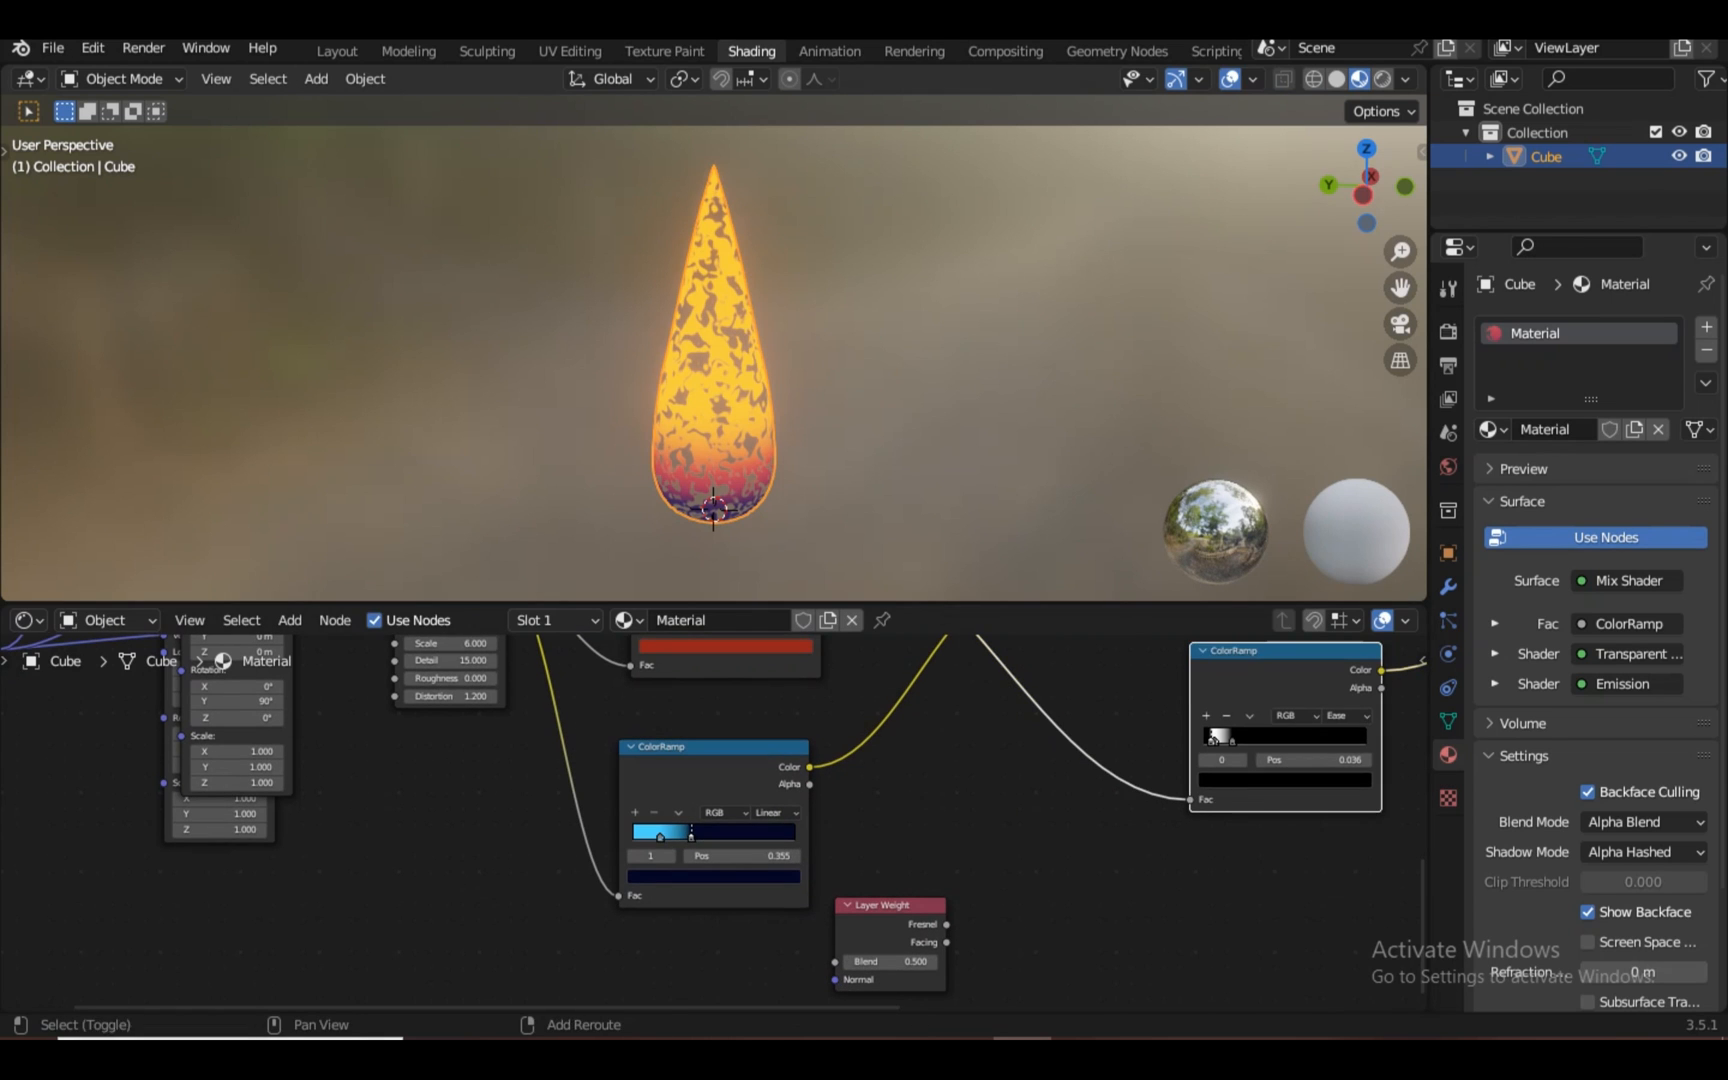
{"action": "key", "text": "shift+d"}
{"action": "key", "text": "KP_Decimal"}
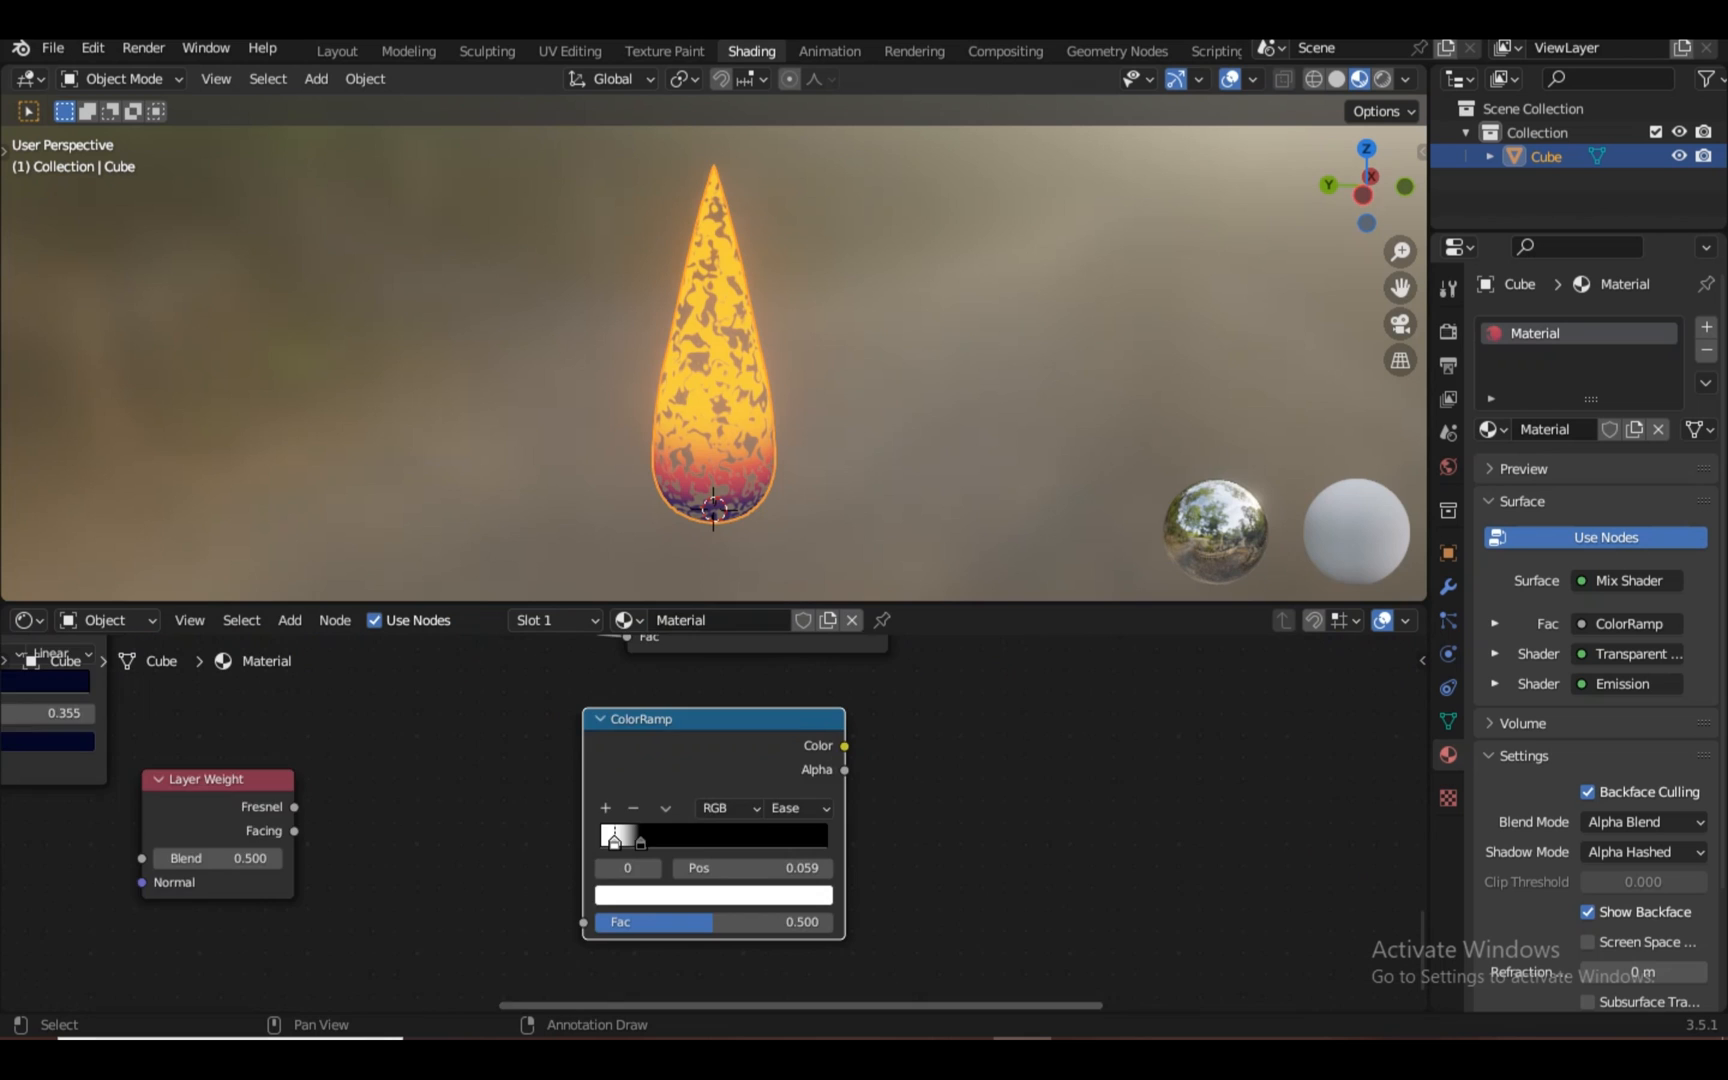
{"action": "key", "text": "x"}
Duplicate the ColorRamp below the original, feed it Layer Weight Fresnel, and preview it
{"action": "scroll", "coordinate": [705, 822], "scroll_direction": "down", "scroll_amount": 4}
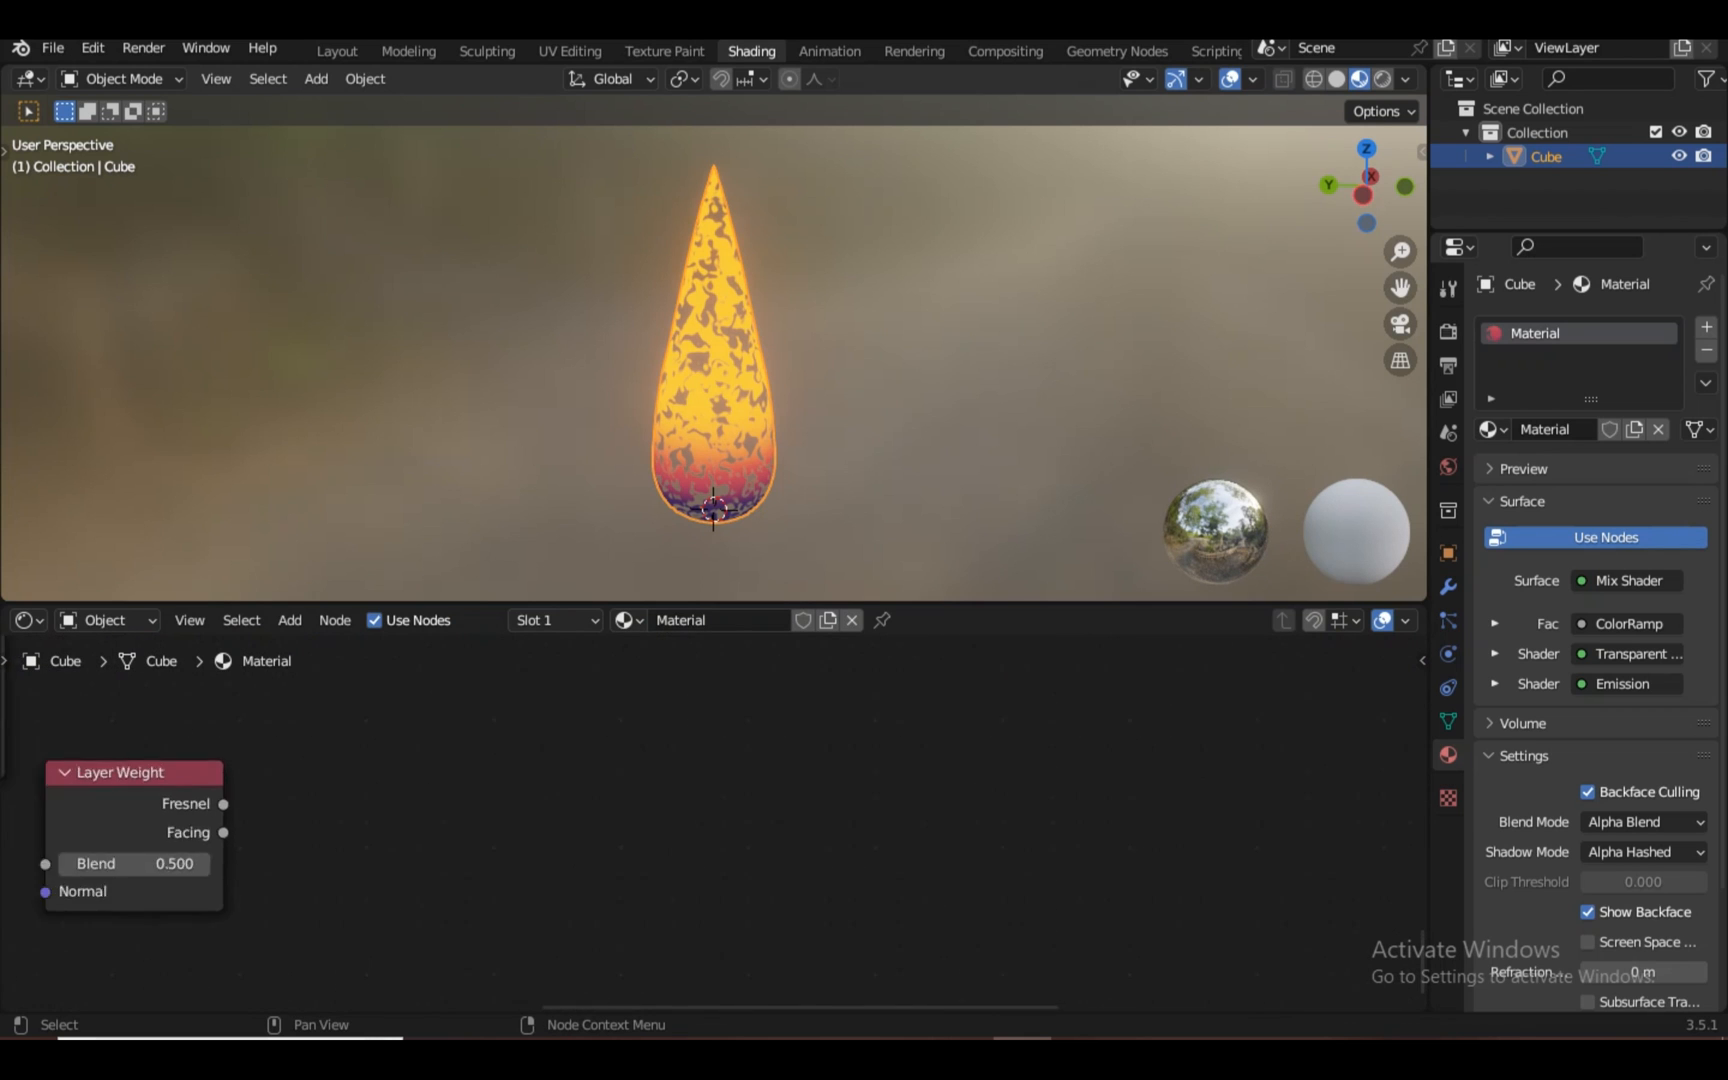
{"action": "key", "text": "shift+d"}
{"action": "left_click", "coordinate": [690, 872]}
{"action": "scroll", "coordinate": [690, 872], "scroll_direction": "up", "scroll_amount": 5}
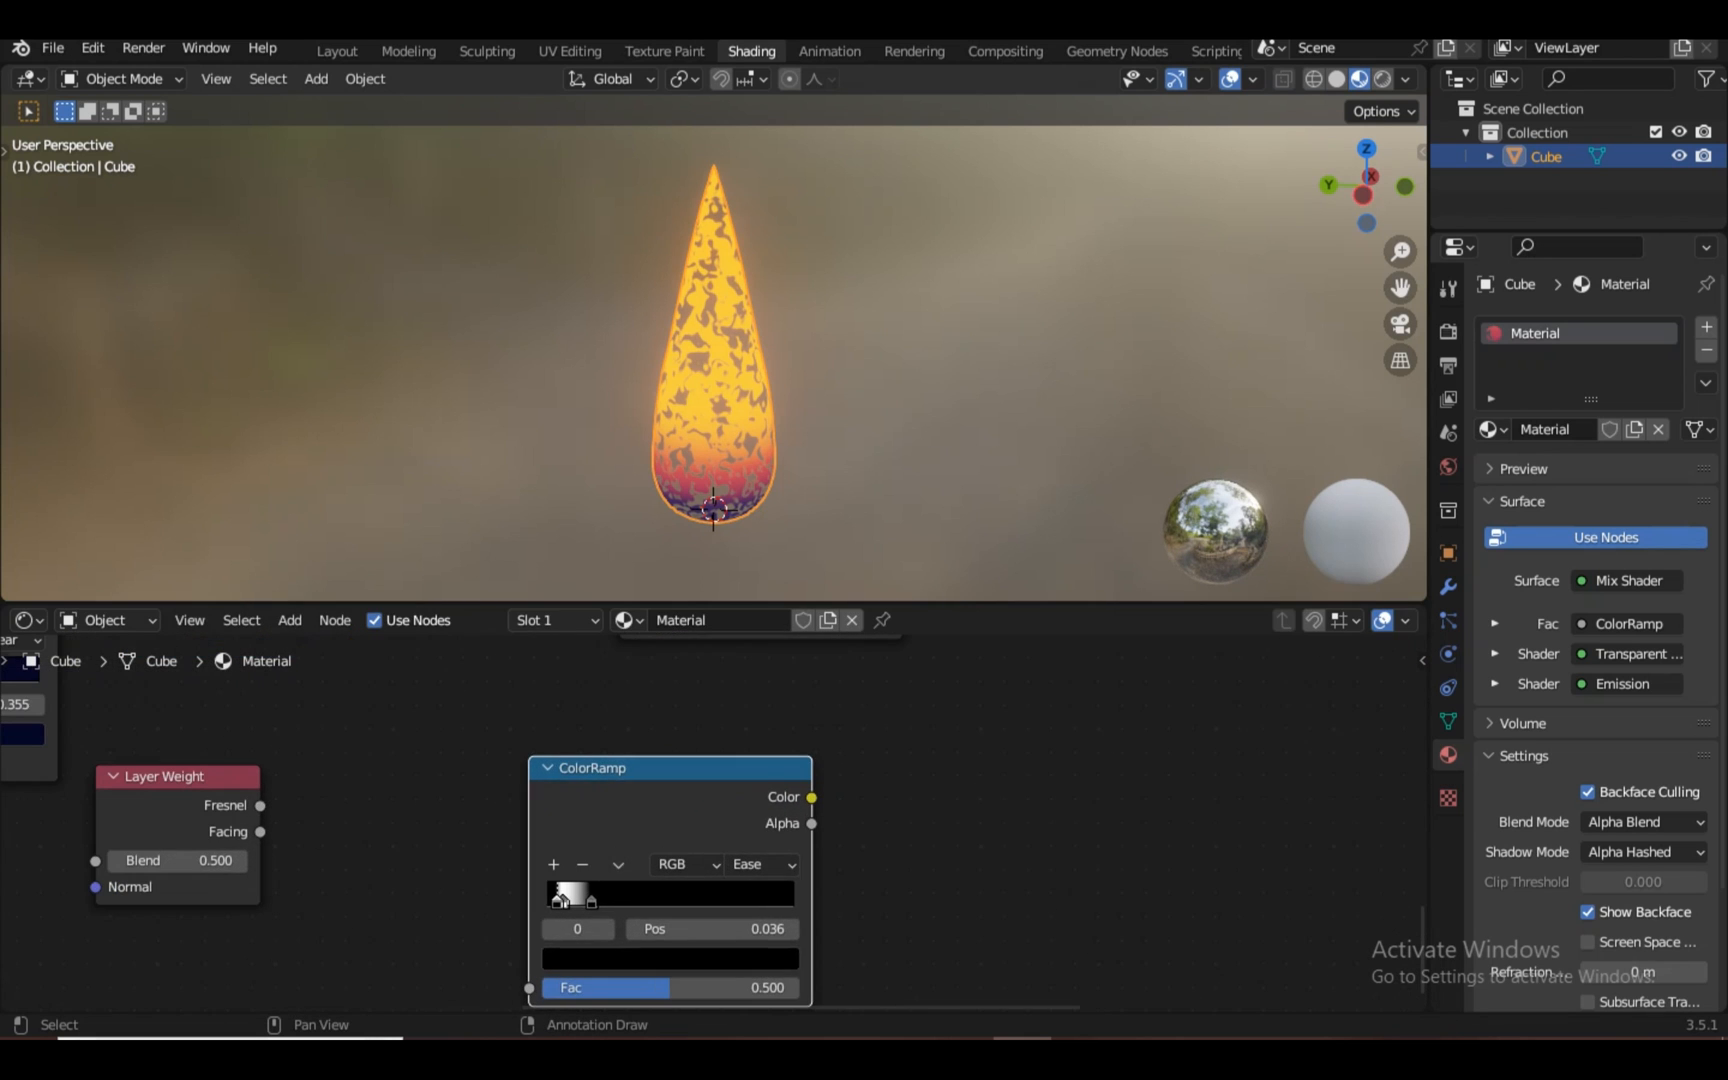
{"action": "left_click_drag", "start_coordinate": [414, 880], "coordinate": [530, 838]}
{"action": "scroll", "coordinate": [707, 822], "scroll_direction": "down", "scroll_amount": 5}
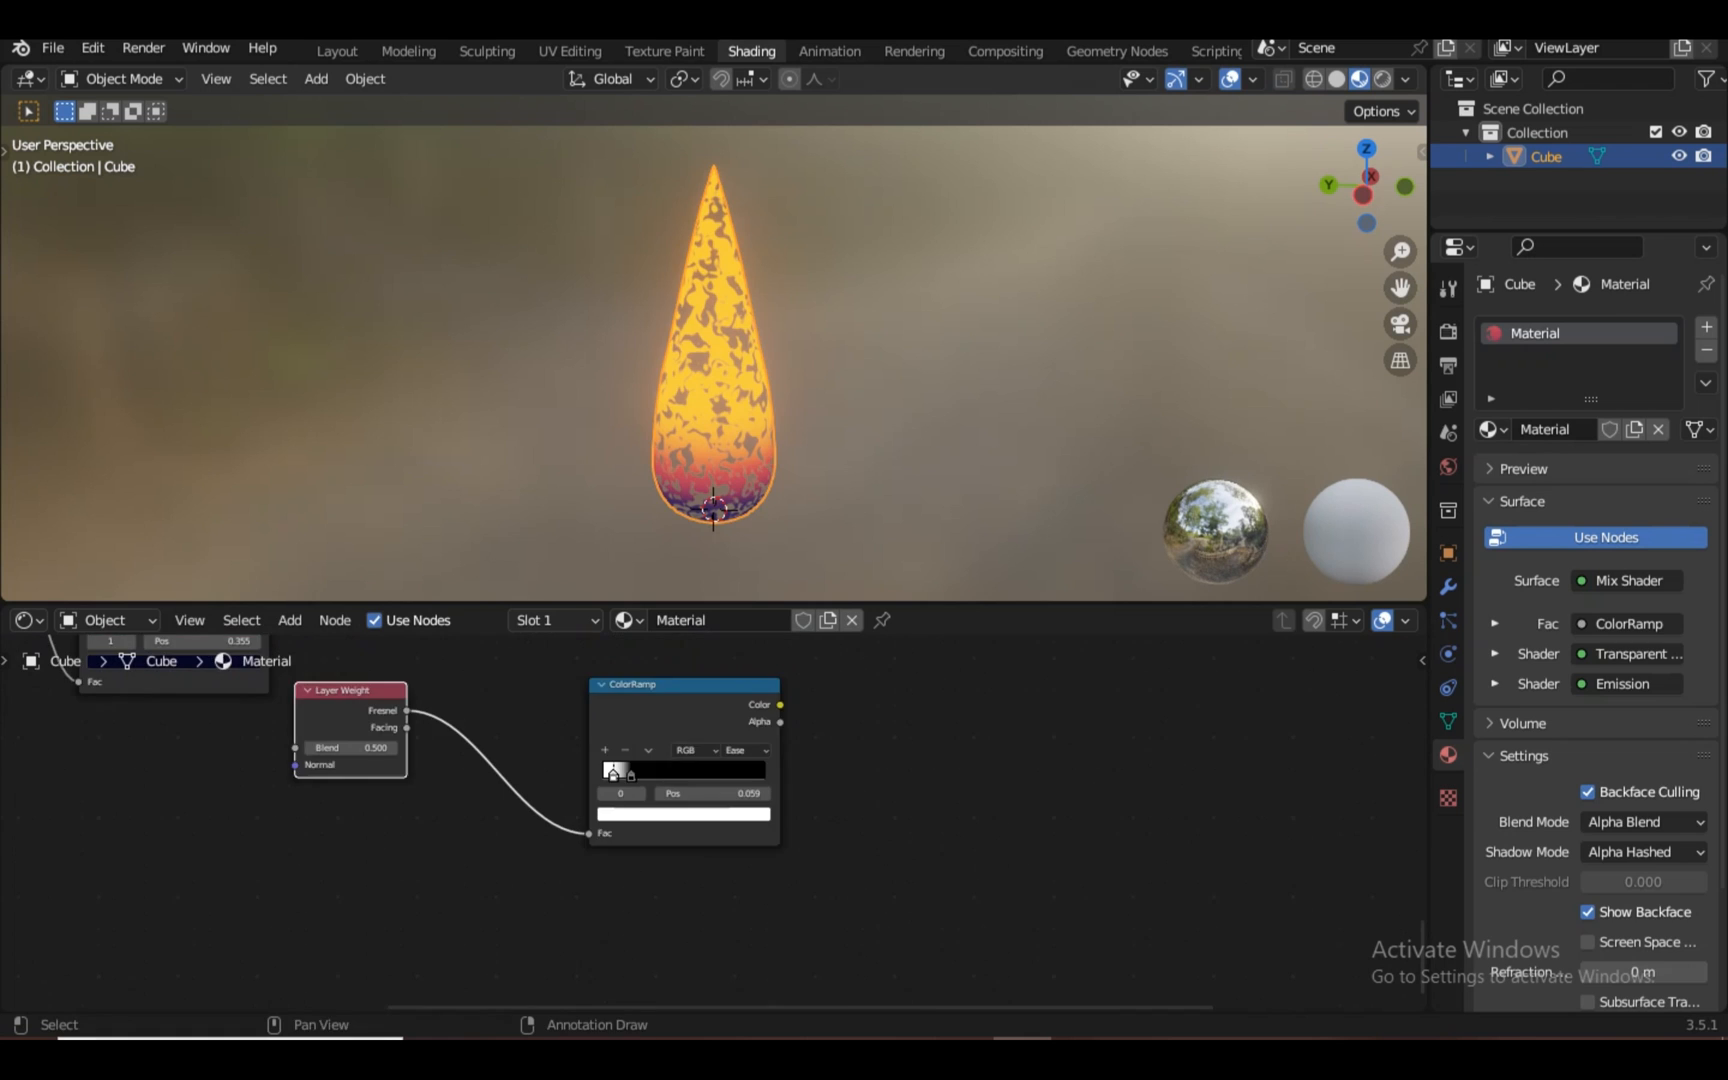
{"action": "left_click", "coordinate": [672, 714], "text": "ctrl+shift"}
{"action": "middle_click_drag", "start_coordinate": [672, 714], "coordinate": [704, 780]}
{"action": "scroll", "coordinate": [712, 820], "scroll_direction": "up", "scroll_amount": 7}
{"action": "scroll", "coordinate": [714, 824], "scroll_direction": "down", "scroll_amount": 1}
Link both ColorRamps into a Mix node beside them and preview the blend
{"action": "left_click_drag", "start_coordinate": [866, 734], "coordinate": [1408, 645]}
{"action": "key", "text": "Escape"}
{"action": "scroll", "coordinate": [714, 824], "scroll_direction": "down", "scroll_amount": 10}
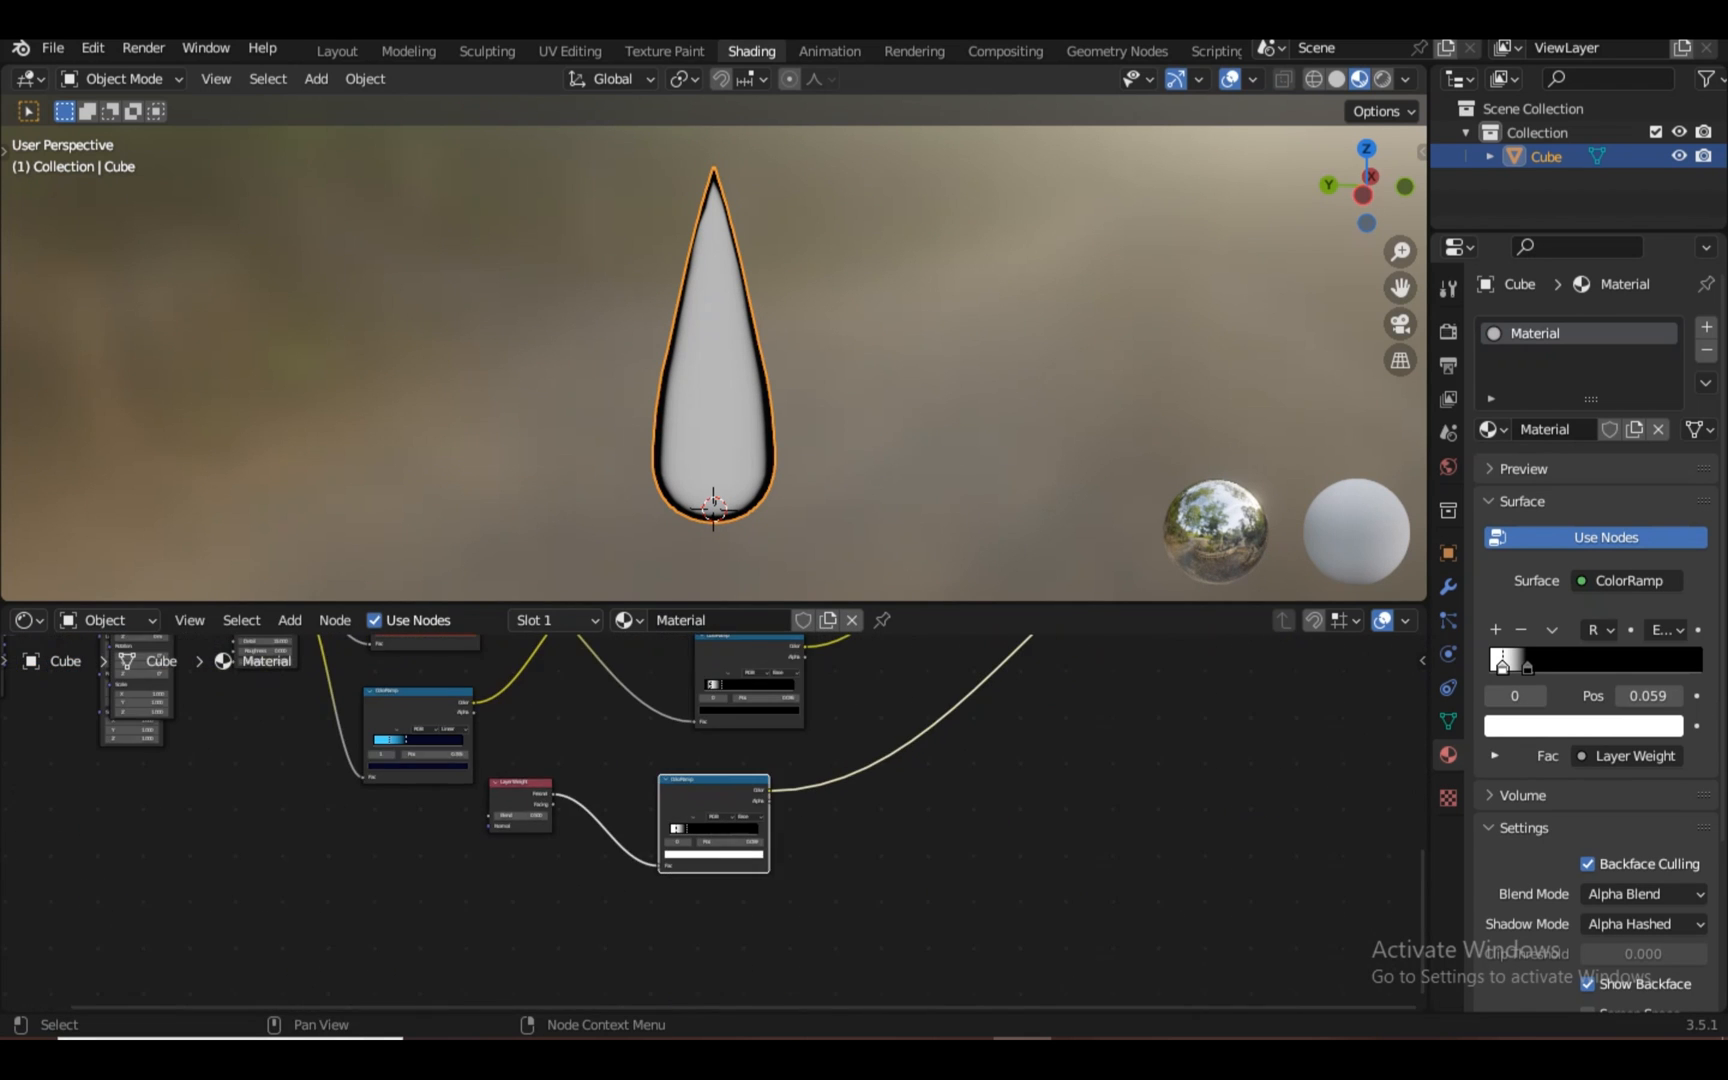
{"action": "left_click", "coordinate": [752, 680]}
{"action": "key", "text": "KP_Decimal"}
{"action": "scroll", "coordinate": [714, 824], "scroll_direction": "up", "scroll_amount": 5}
{"action": "right_click_drag", "start_coordinate": [714, 850], "coordinate": [660, 995], "text": "ctrl+shift"}
{"action": "middle_click_drag", "start_coordinate": [905, 904], "coordinate": [711, 748]}
{"action": "scroll", "coordinate": [714, 750], "scroll_direction": "up", "scroll_amount": 5}
{"action": "left_click", "coordinate": [656, 712]}
{"action": "left_click_drag", "start_coordinate": [700, 712], "coordinate": [794, 660]}
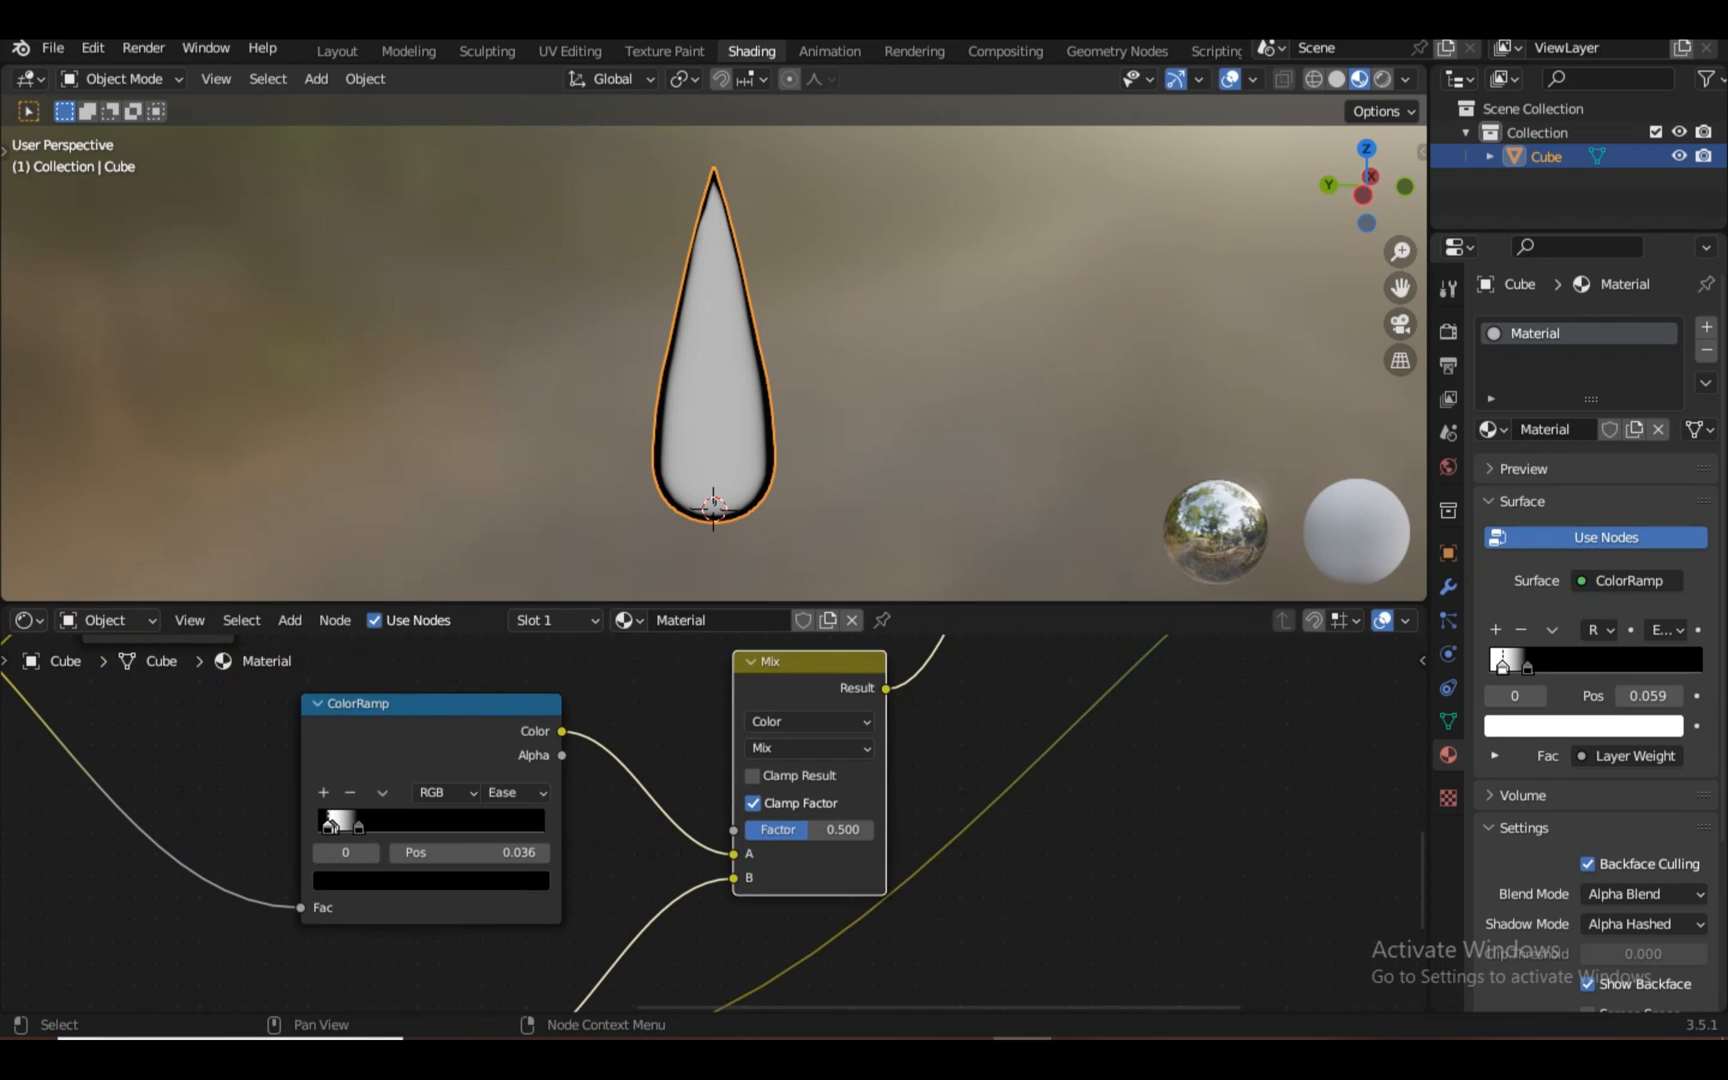
{"action": "left_click", "coordinate": [796, 664], "text": "ctrl+shift"}
Preview the lower ColorRamp, then the Mix Shader result, on the glowing drop
{"action": "scroll", "coordinate": [796, 720], "scroll_direction": "up", "scroll_amount": 4}
{"action": "scroll", "coordinate": [714, 824], "scroll_direction": "up", "scroll_amount": 3}
{"action": "key", "text": "KP_Decimal"}
{"action": "scroll", "coordinate": [714, 824], "scroll_direction": "down", "scroll_amount": 10}
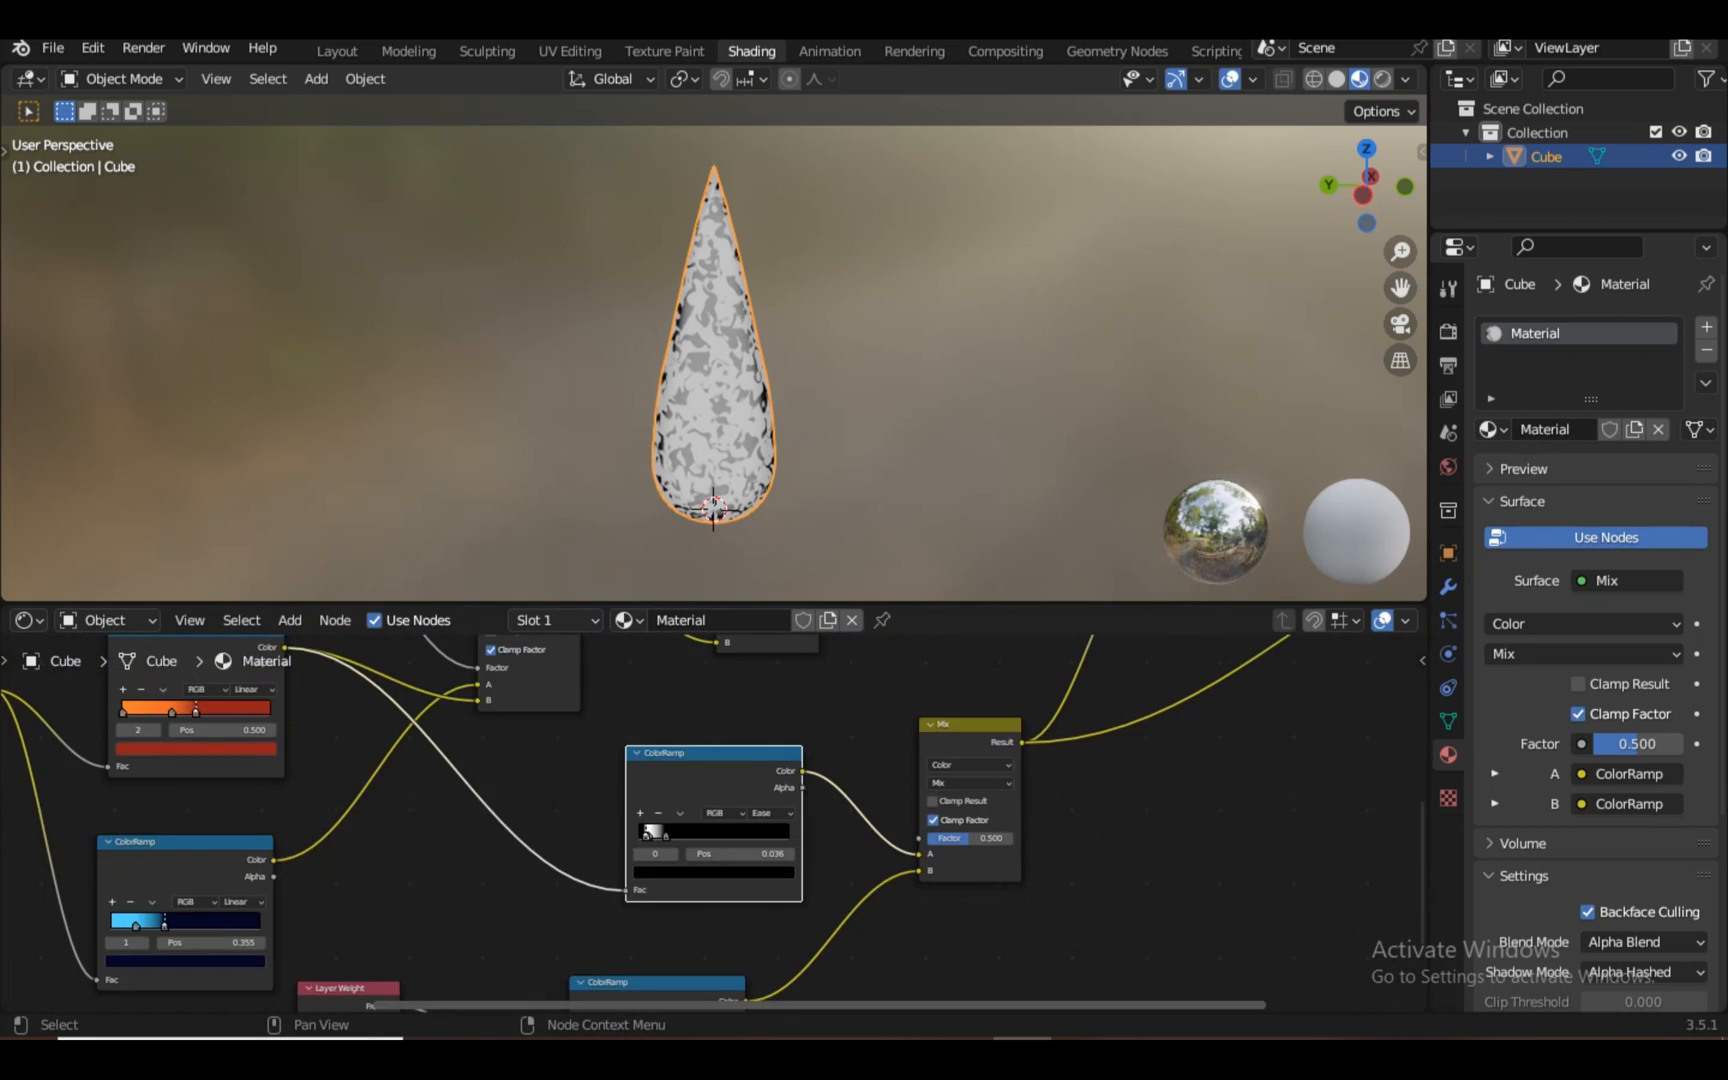
{"action": "left_click", "coordinate": [660, 983], "text": "ctrl+shift"}
{"action": "key", "text": "KP_Decimal"}
{"action": "scroll", "coordinate": [714, 350], "scroll_direction": "up", "scroll_amount": 6}
{"action": "scroll", "coordinate": [714, 824], "scroll_direction": "down", "scroll_amount": 14}
{"action": "left_click", "coordinate": [829, 715], "text": "ctrl+shift"}
{"action": "scroll", "coordinate": [714, 824], "scroll_direction": "up", "scroll_amount": 11}
Inspect the drop from the front view and reselect the flame object in Layout
{"action": "left_click", "coordinate": [1000, 400]}
{"action": "scroll", "coordinate": [900, 380], "scroll_direction": "down", "scroll_amount": 6}
{"action": "middle_click_drag", "start_coordinate": [900, 360], "coordinate": [780, 420]}
{"action": "scroll", "coordinate": [780, 400], "scroll_direction": "up", "scroll_amount": 2}
{"action": "key", "text": "KP_1"}
{"action": "scroll", "coordinate": [780, 400], "scroll_direction": "up", "scroll_amount": 2}
{"action": "scroll", "coordinate": [714, 350], "scroll_direction": "up", "scroll_amount": 1}
{"action": "left_click", "coordinate": [714, 380]}
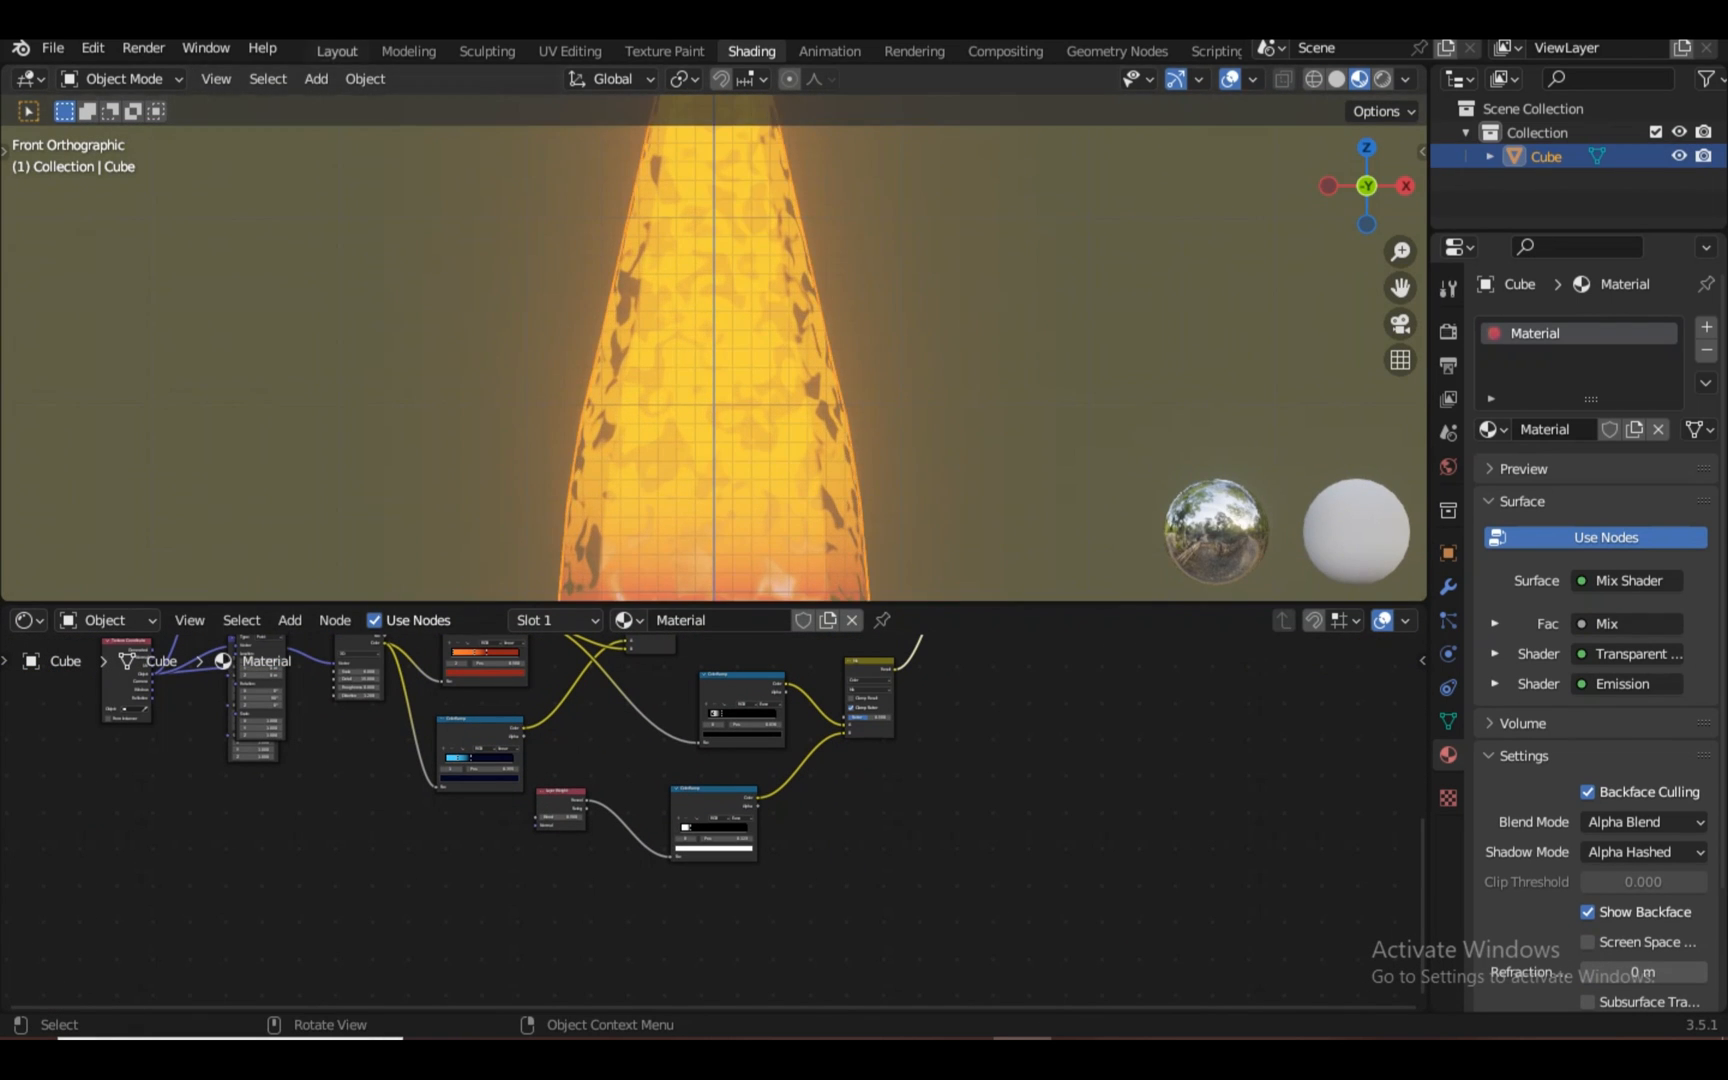
{"action": "left_click", "coordinate": [337, 51]}
{"action": "scroll", "coordinate": [714, 518], "scroll_direction": "up", "scroll_amount": 1}
Add a Displace modifier to the Cube with a new Clouds texture at strength 0.8
{"action": "left_click", "coordinate": [1594, 465]}
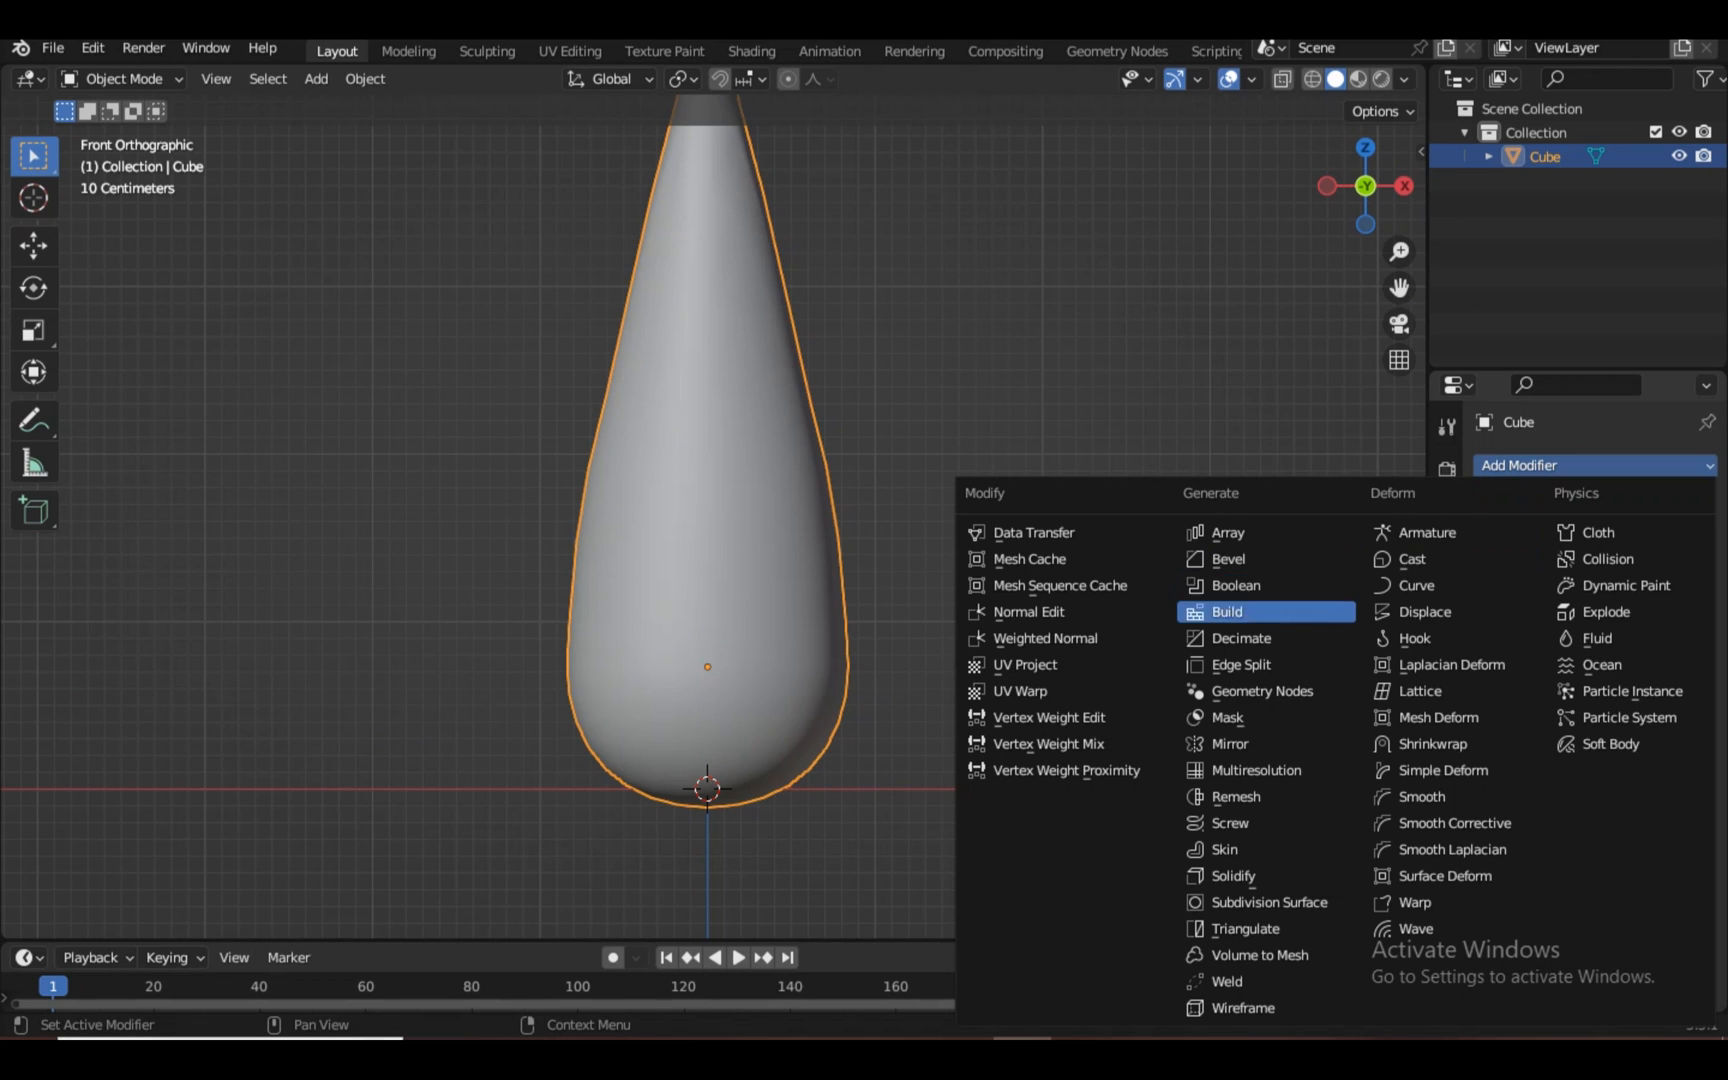
{"action": "left_click", "coordinate": [1425, 611]}
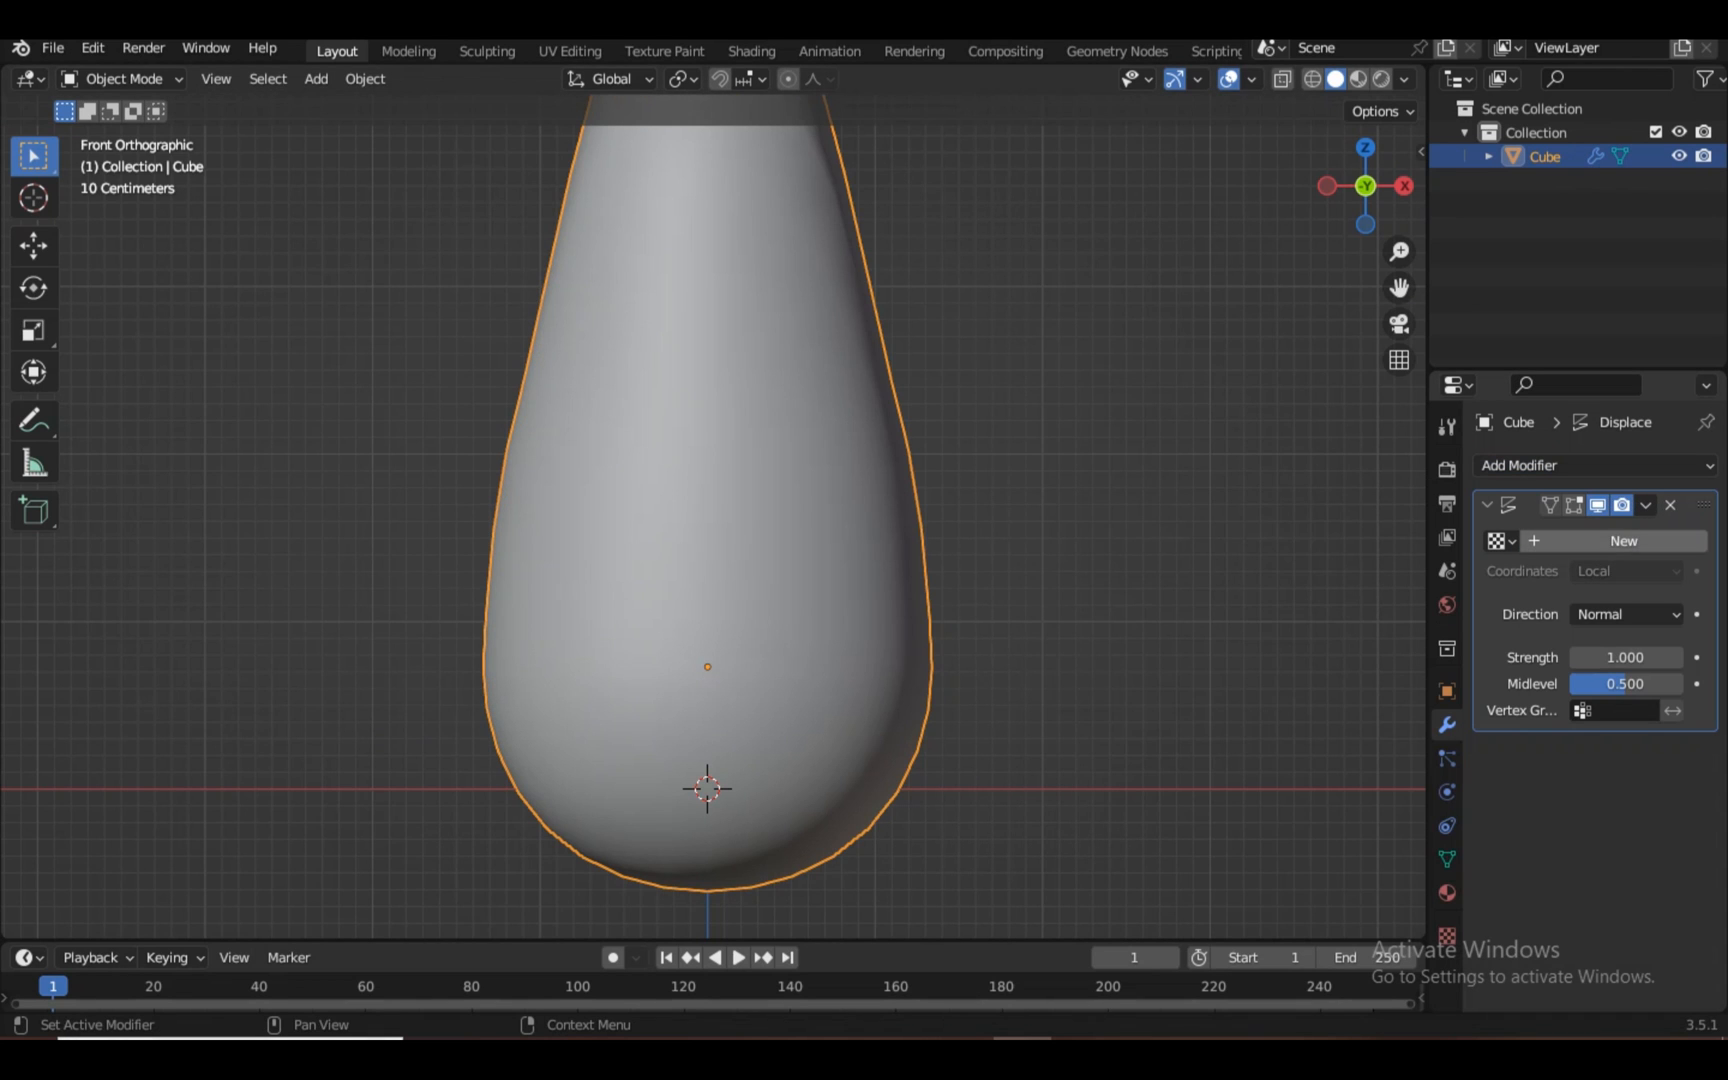
{"action": "left_click", "coordinate": [1624, 540]}
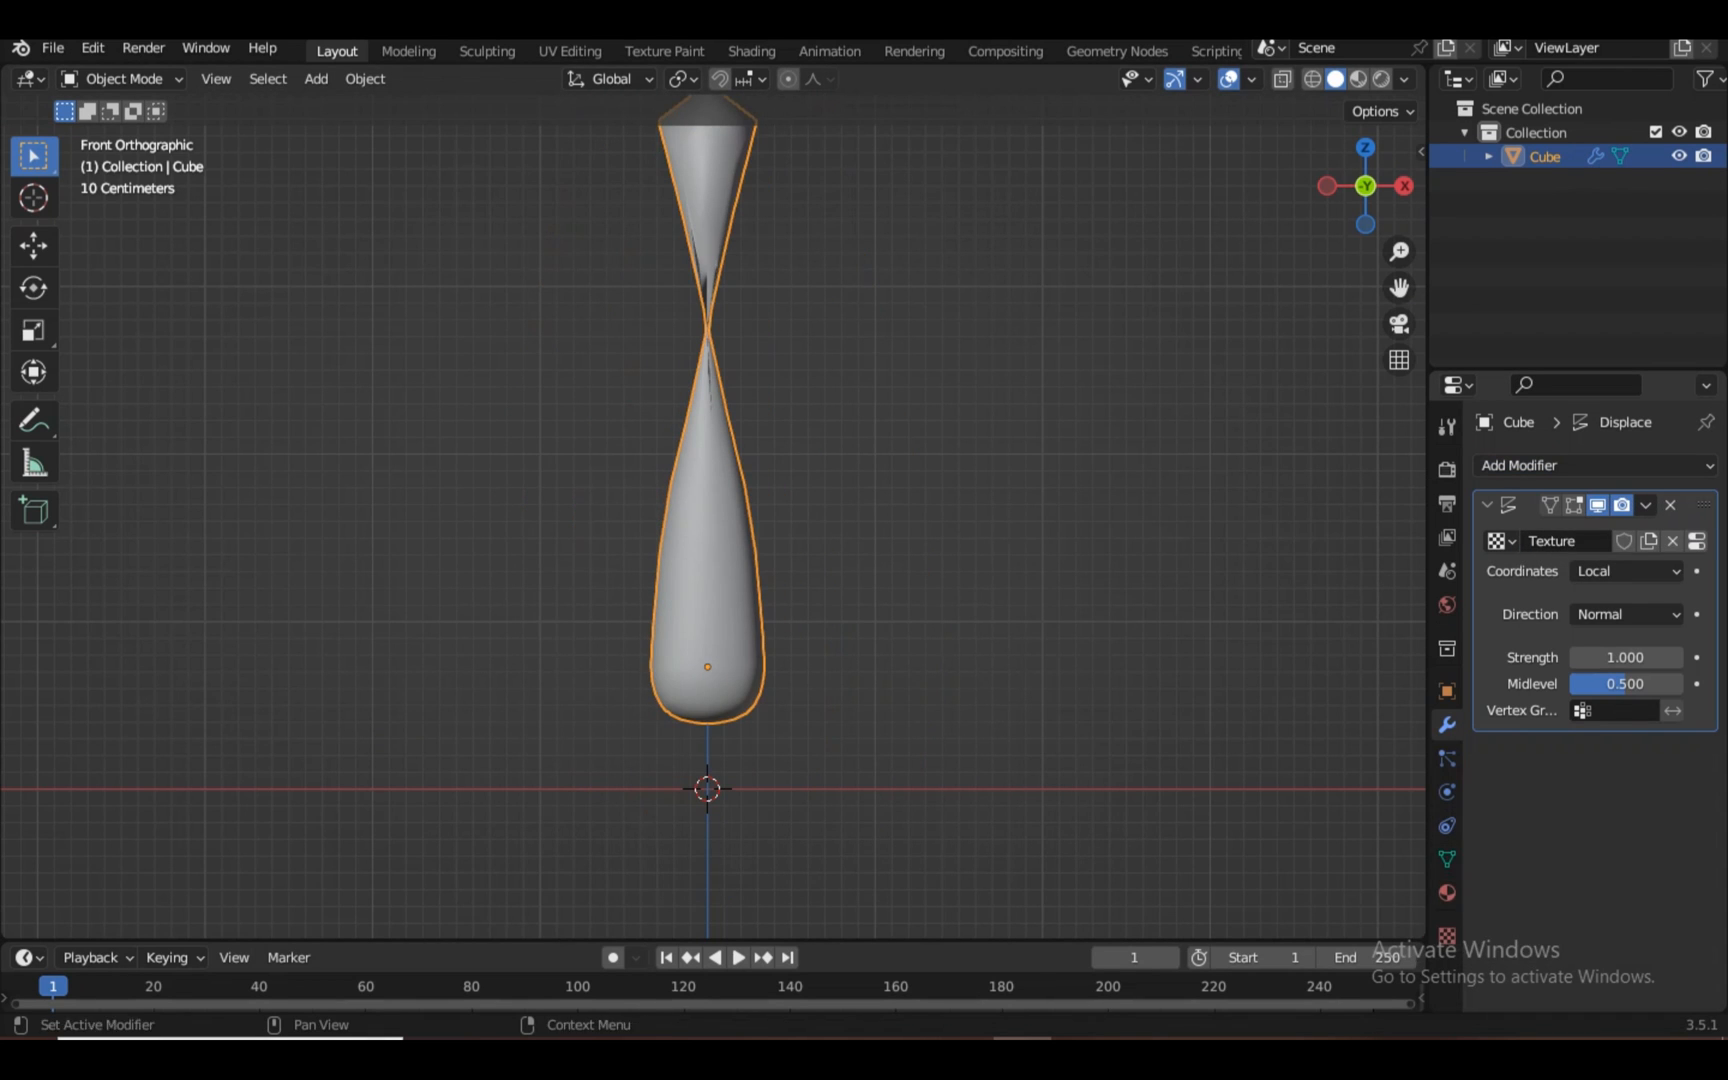
{"action": "left_click", "coordinate": [1447, 936]}
{"action": "left_click", "coordinate": [1624, 538]}
{"action": "left_click", "coordinate": [1587, 617]}
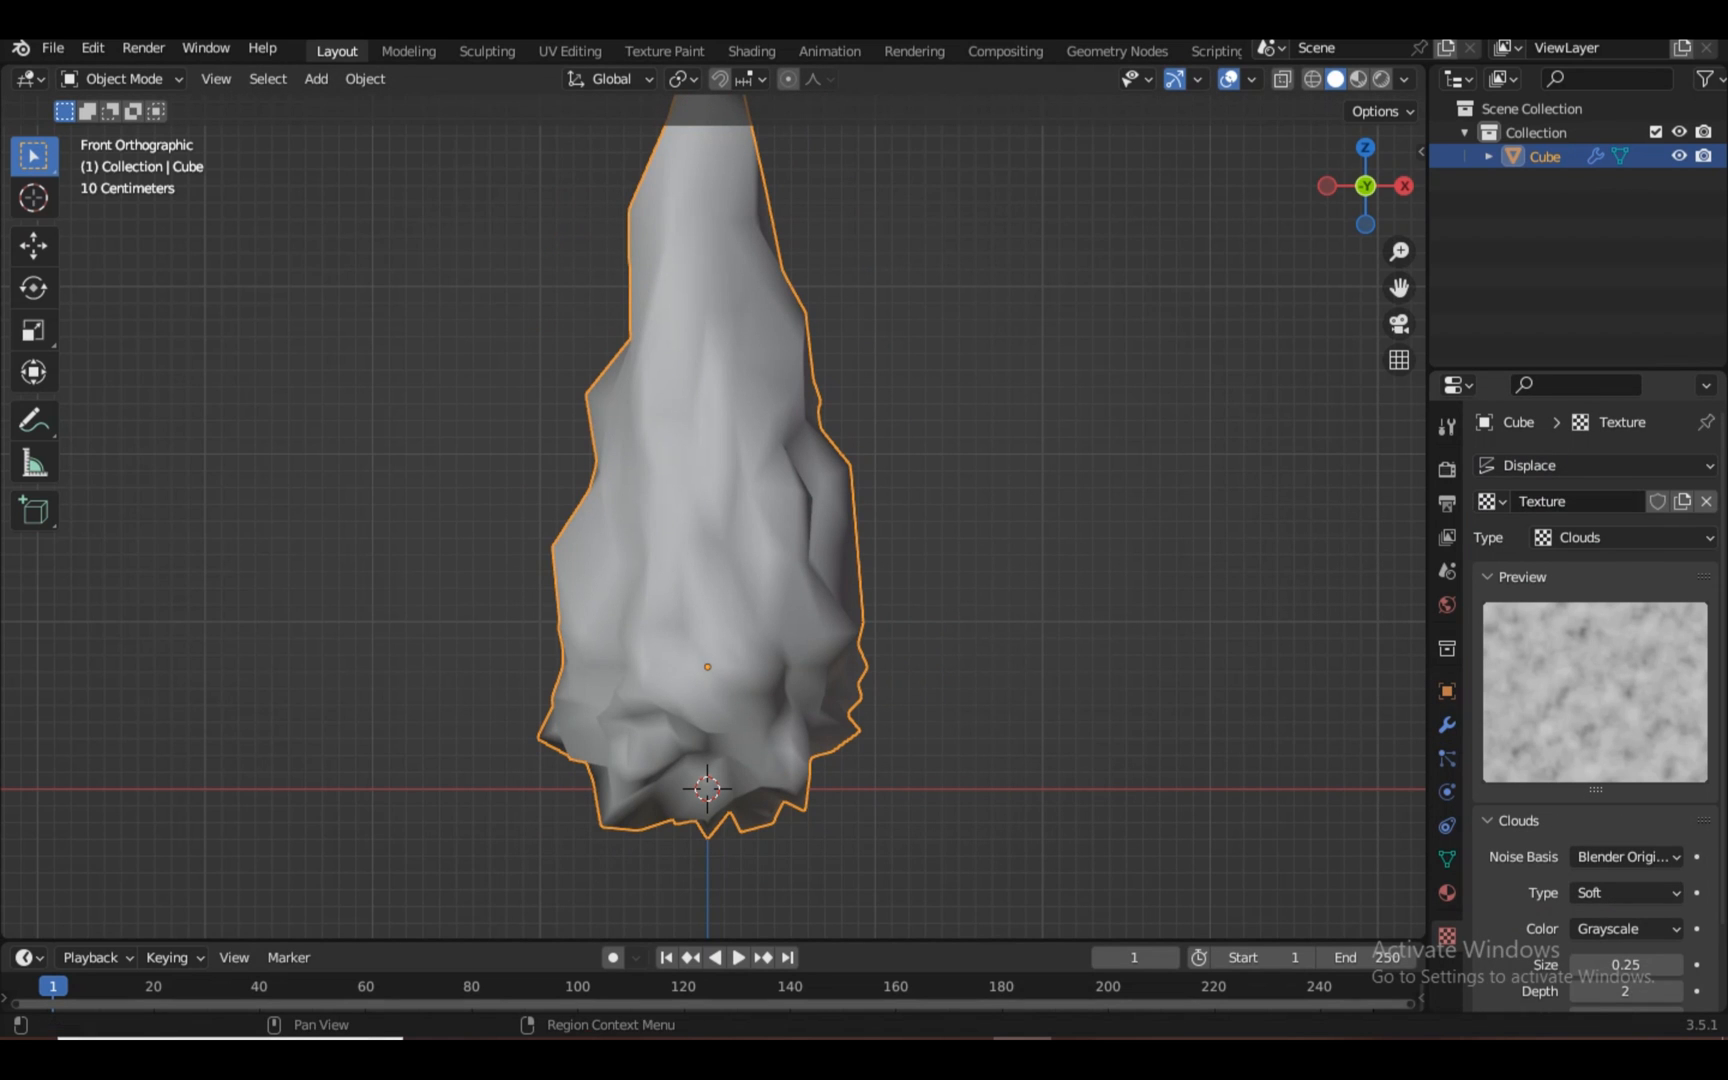
{"action": "left_click", "coordinate": [1447, 725]}
{"action": "scroll", "coordinate": [713, 517], "scroll_direction": "down", "scroll_amount": 5}
Select all the Cube's vertices in Edit Mode and assign them to a new vertex group 'Group'
{"action": "scroll", "coordinate": [713, 517], "scroll_direction": "up", "scroll_amount": 5}
{"action": "key", "text": "Tab"}
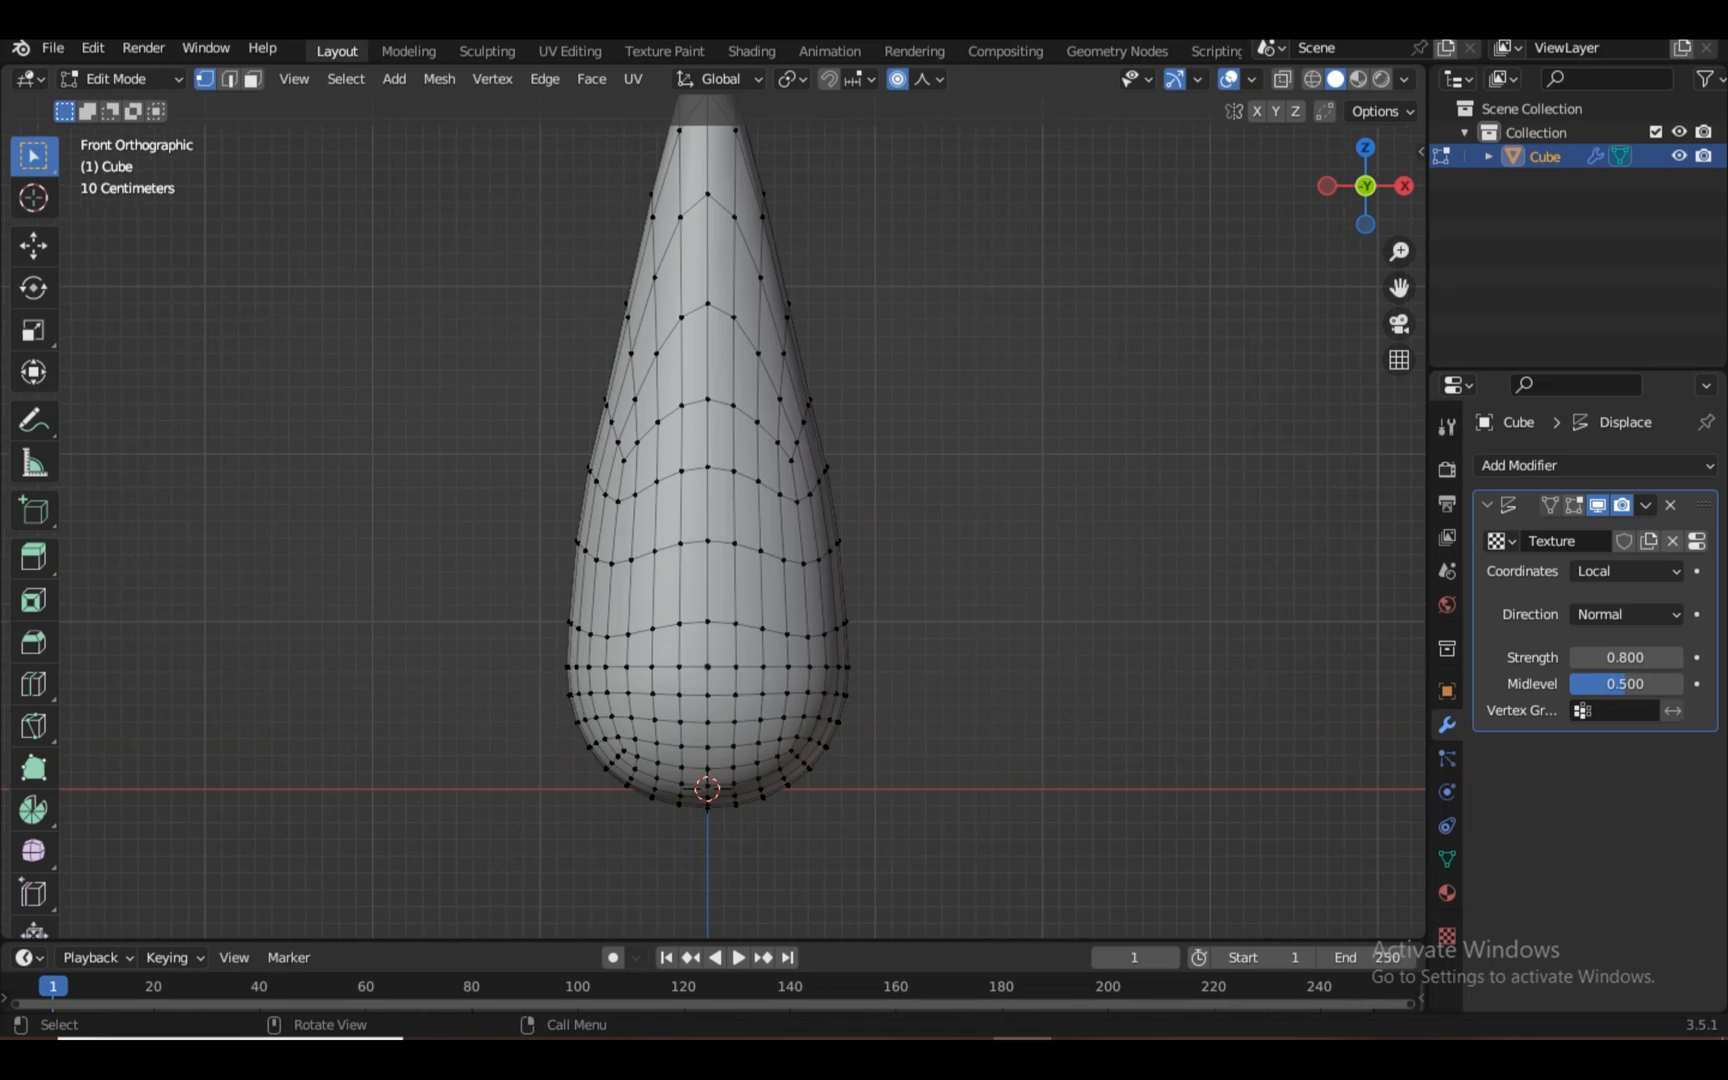
{"action": "key", "text": "a"}
{"action": "scroll", "coordinate": [713, 517], "scroll_direction": "down", "scroll_amount": 3}
{"action": "left_click", "coordinate": [1447, 859]}
{"action": "left_click", "coordinate": [1697, 540]}
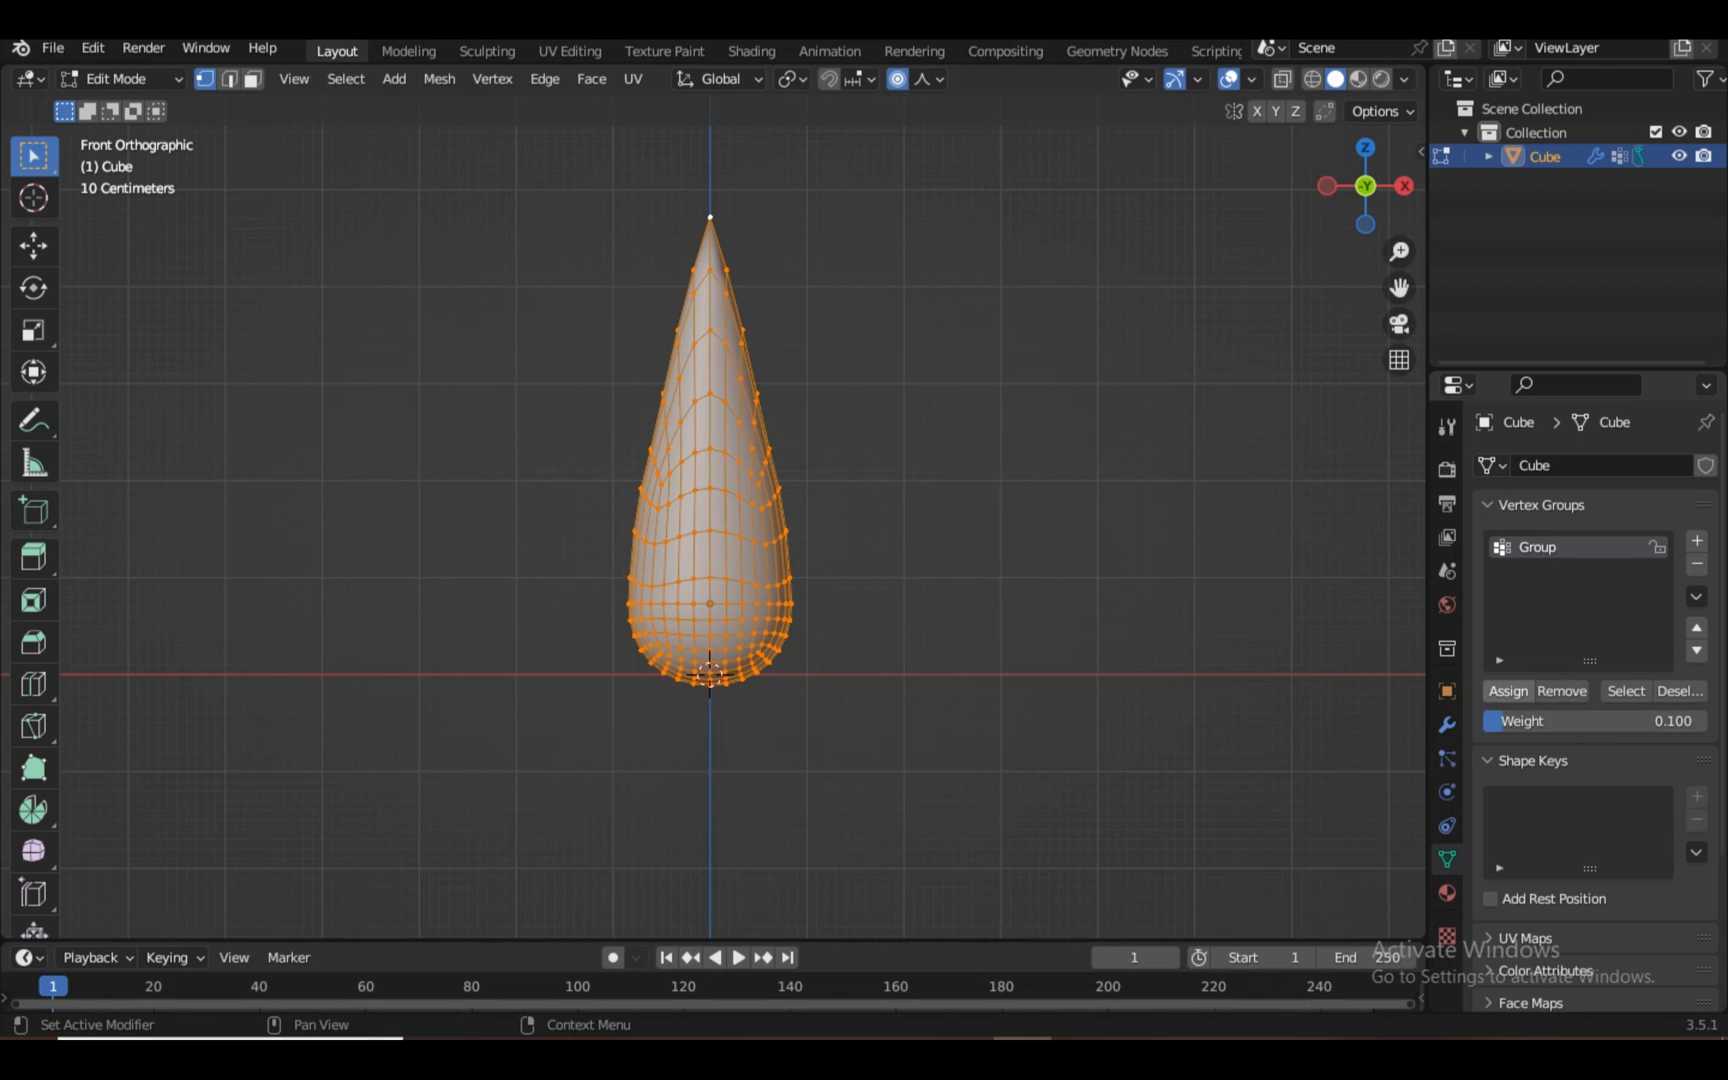
{"action": "key", "text": "Tab"}
Enter Weight Paint with the Gradient tool and set the Displace vertex group to Group
{"action": "left_click", "coordinate": [122, 78]}
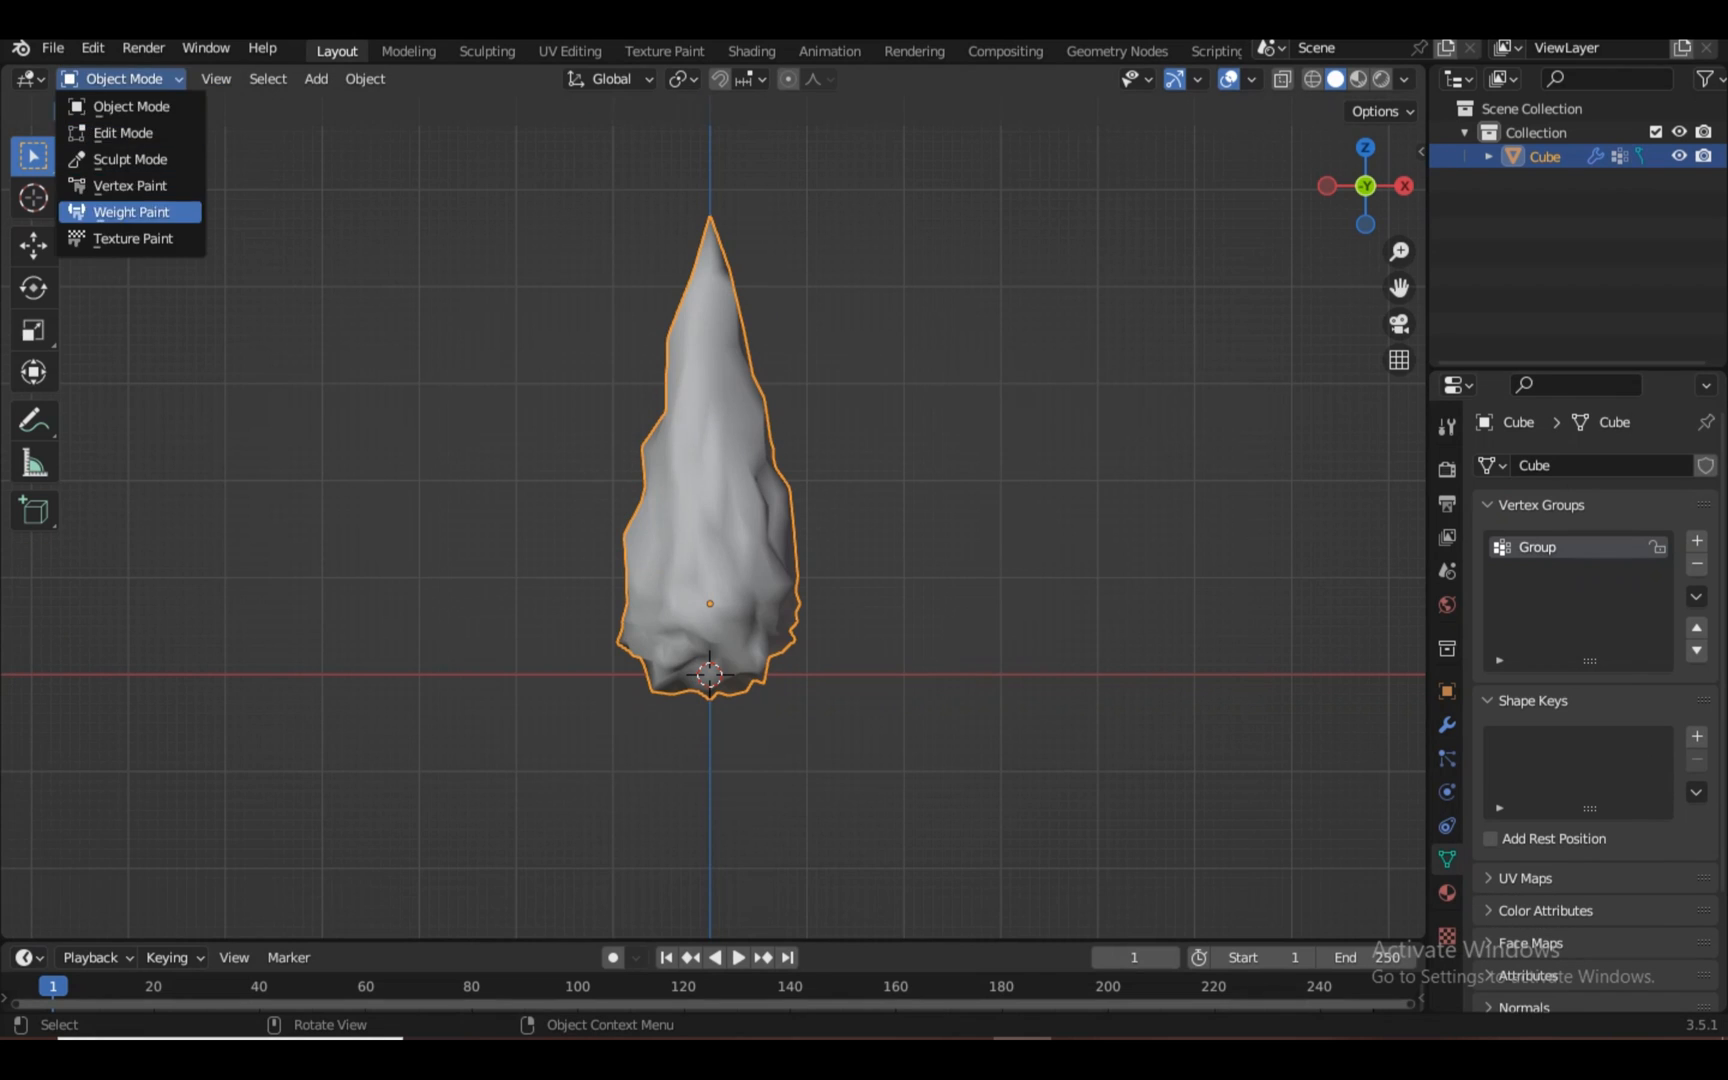
{"action": "left_click", "coordinate": [122, 212]}
{"action": "left_click", "coordinate": [34, 324]}
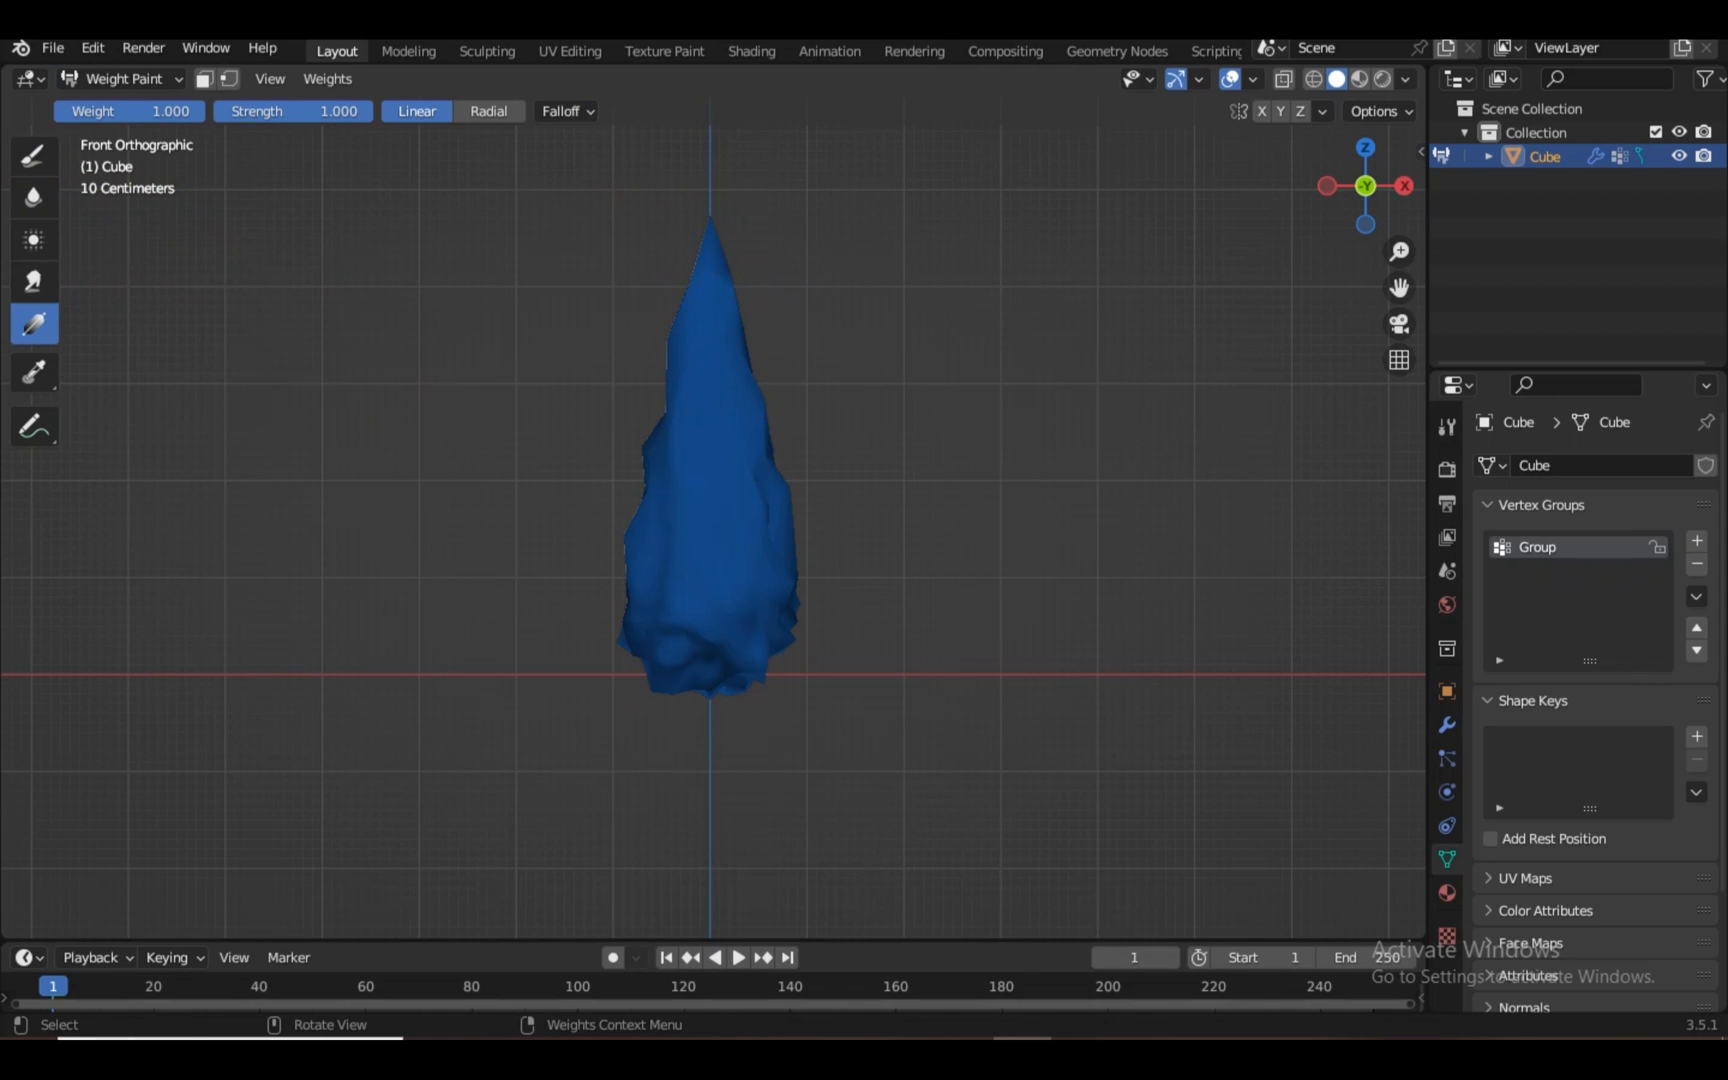
{"action": "left_click", "coordinate": [1447, 725]}
{"action": "left_click", "coordinate": [1612, 710]}
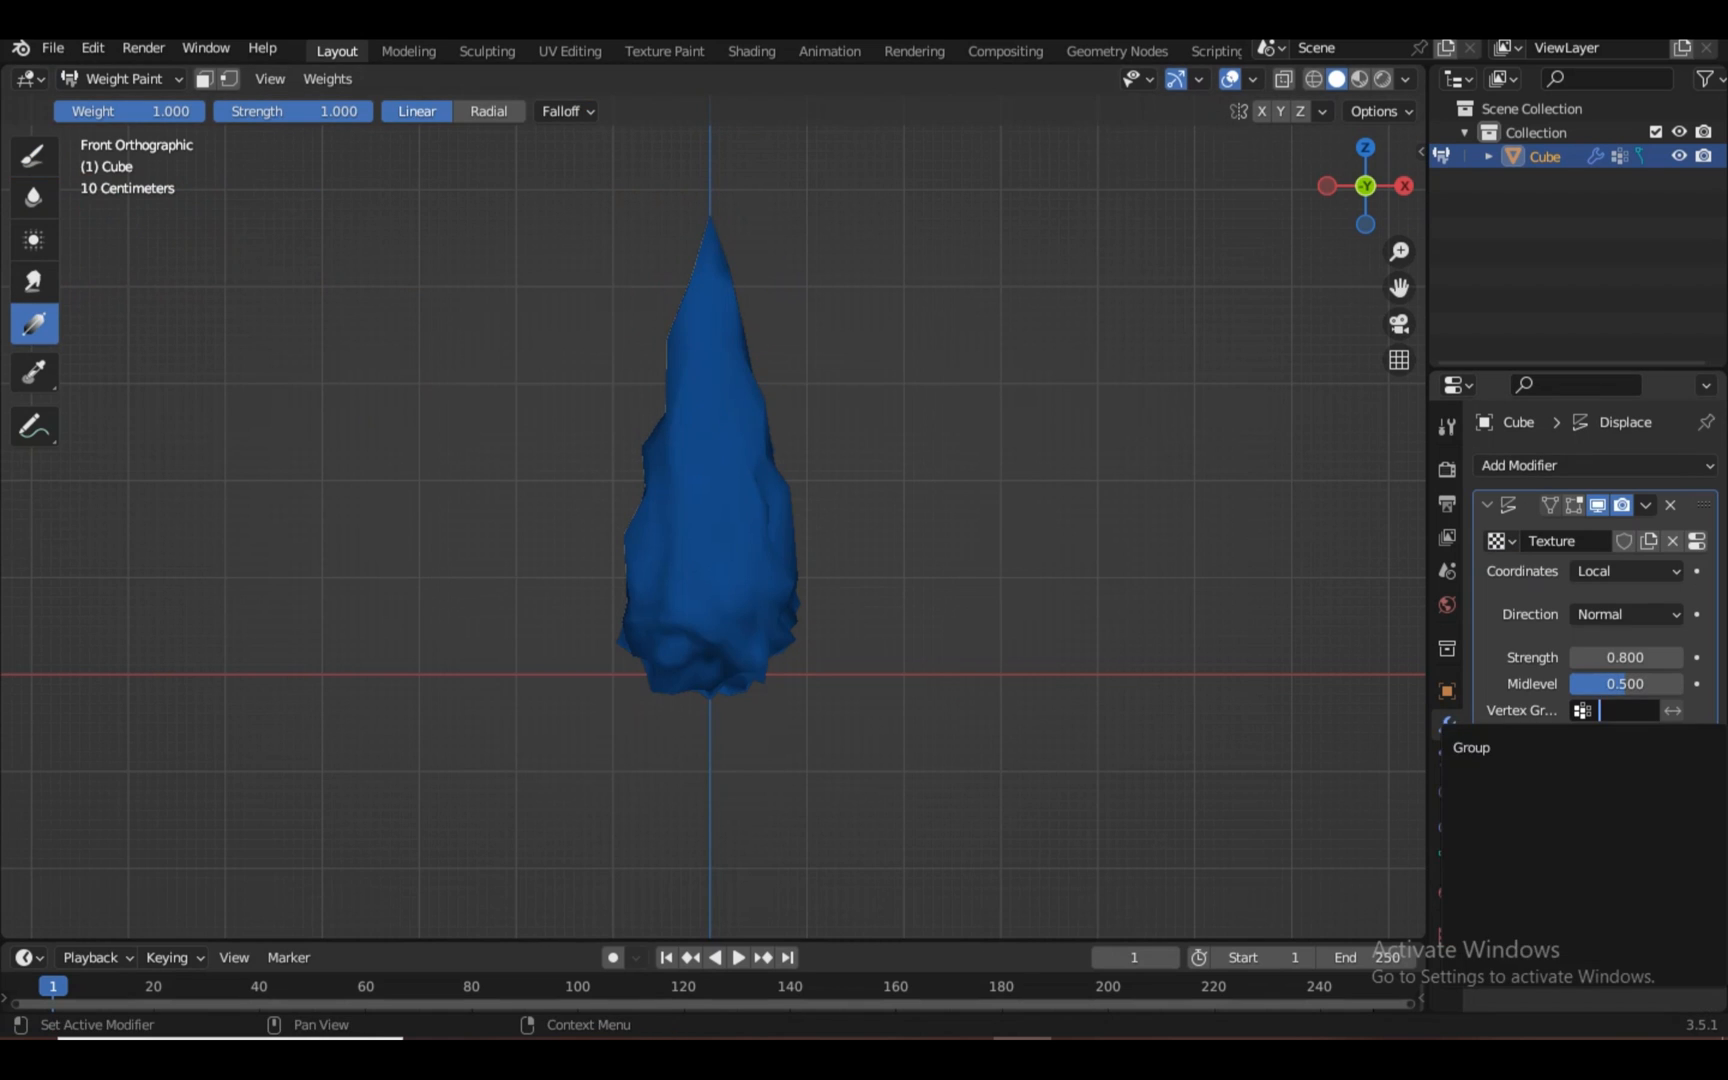
{"action": "left_click", "coordinate": [1500, 748]}
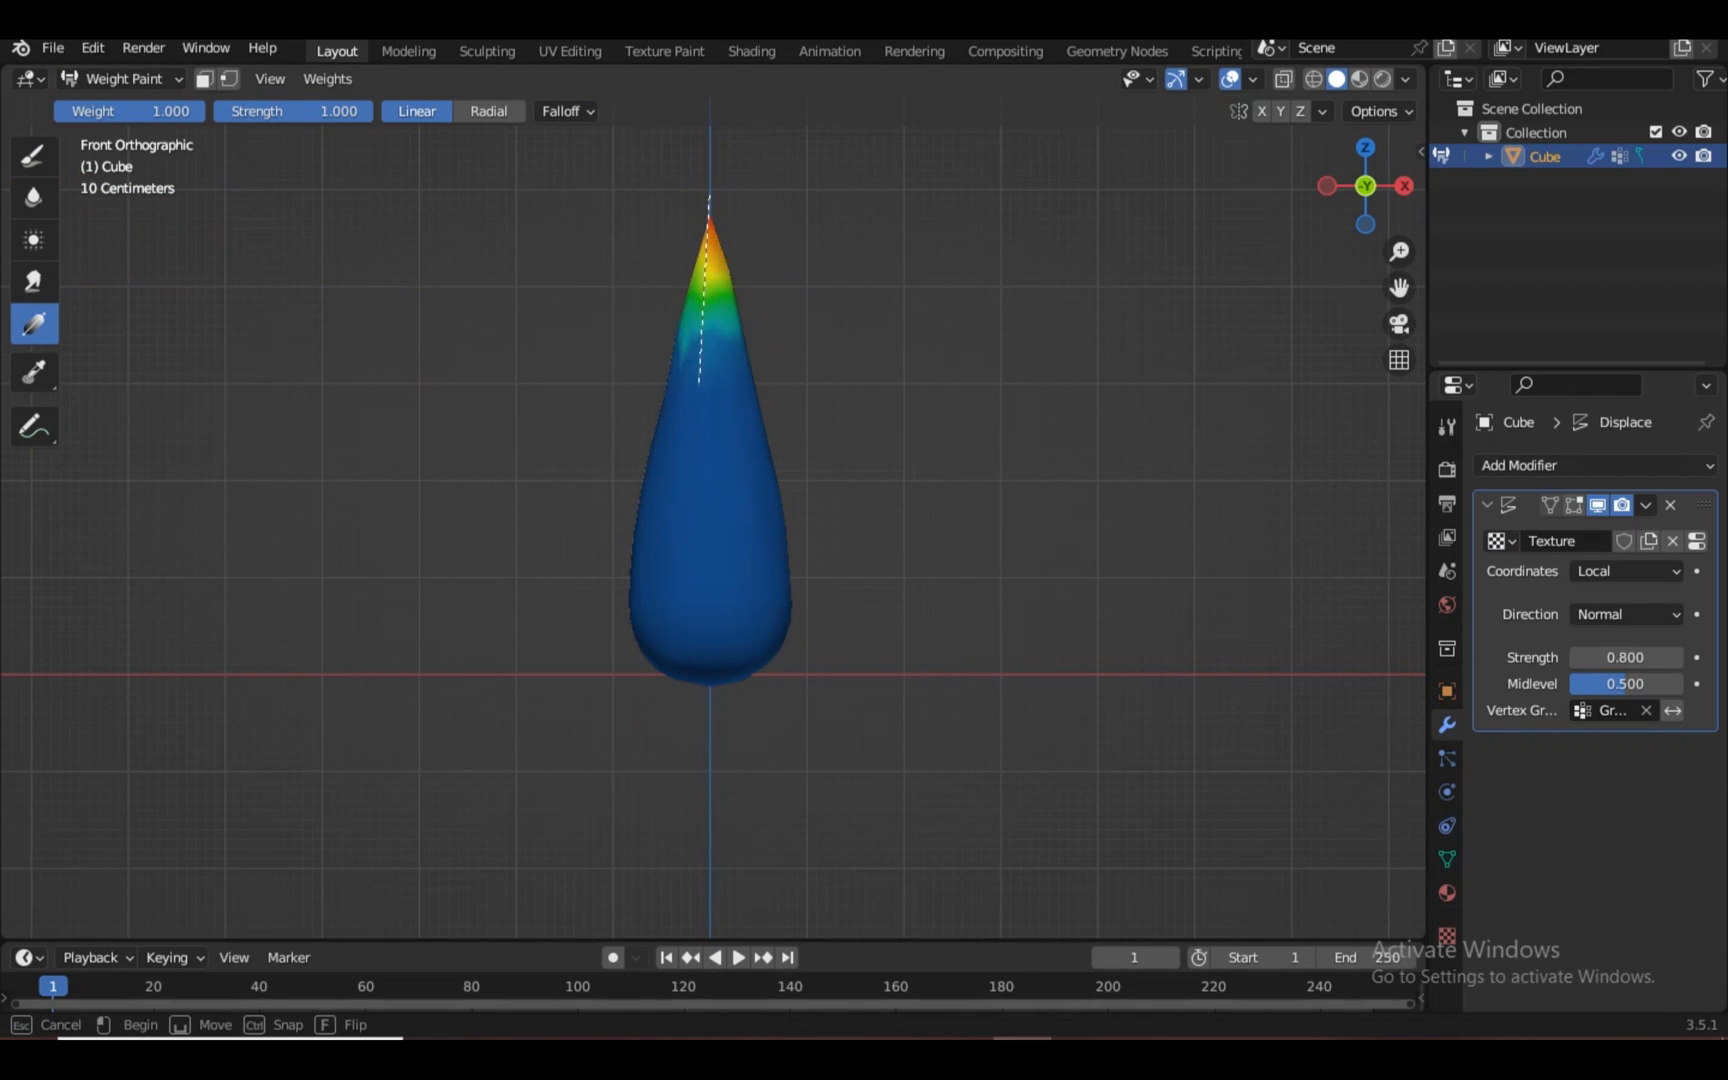
Paint a weight gradient from above the flame's tip to below its base, viewed in Rendered shading
{"action": "left_click_drag", "start_coordinate": [699, 382], "coordinate": [728, 850]}
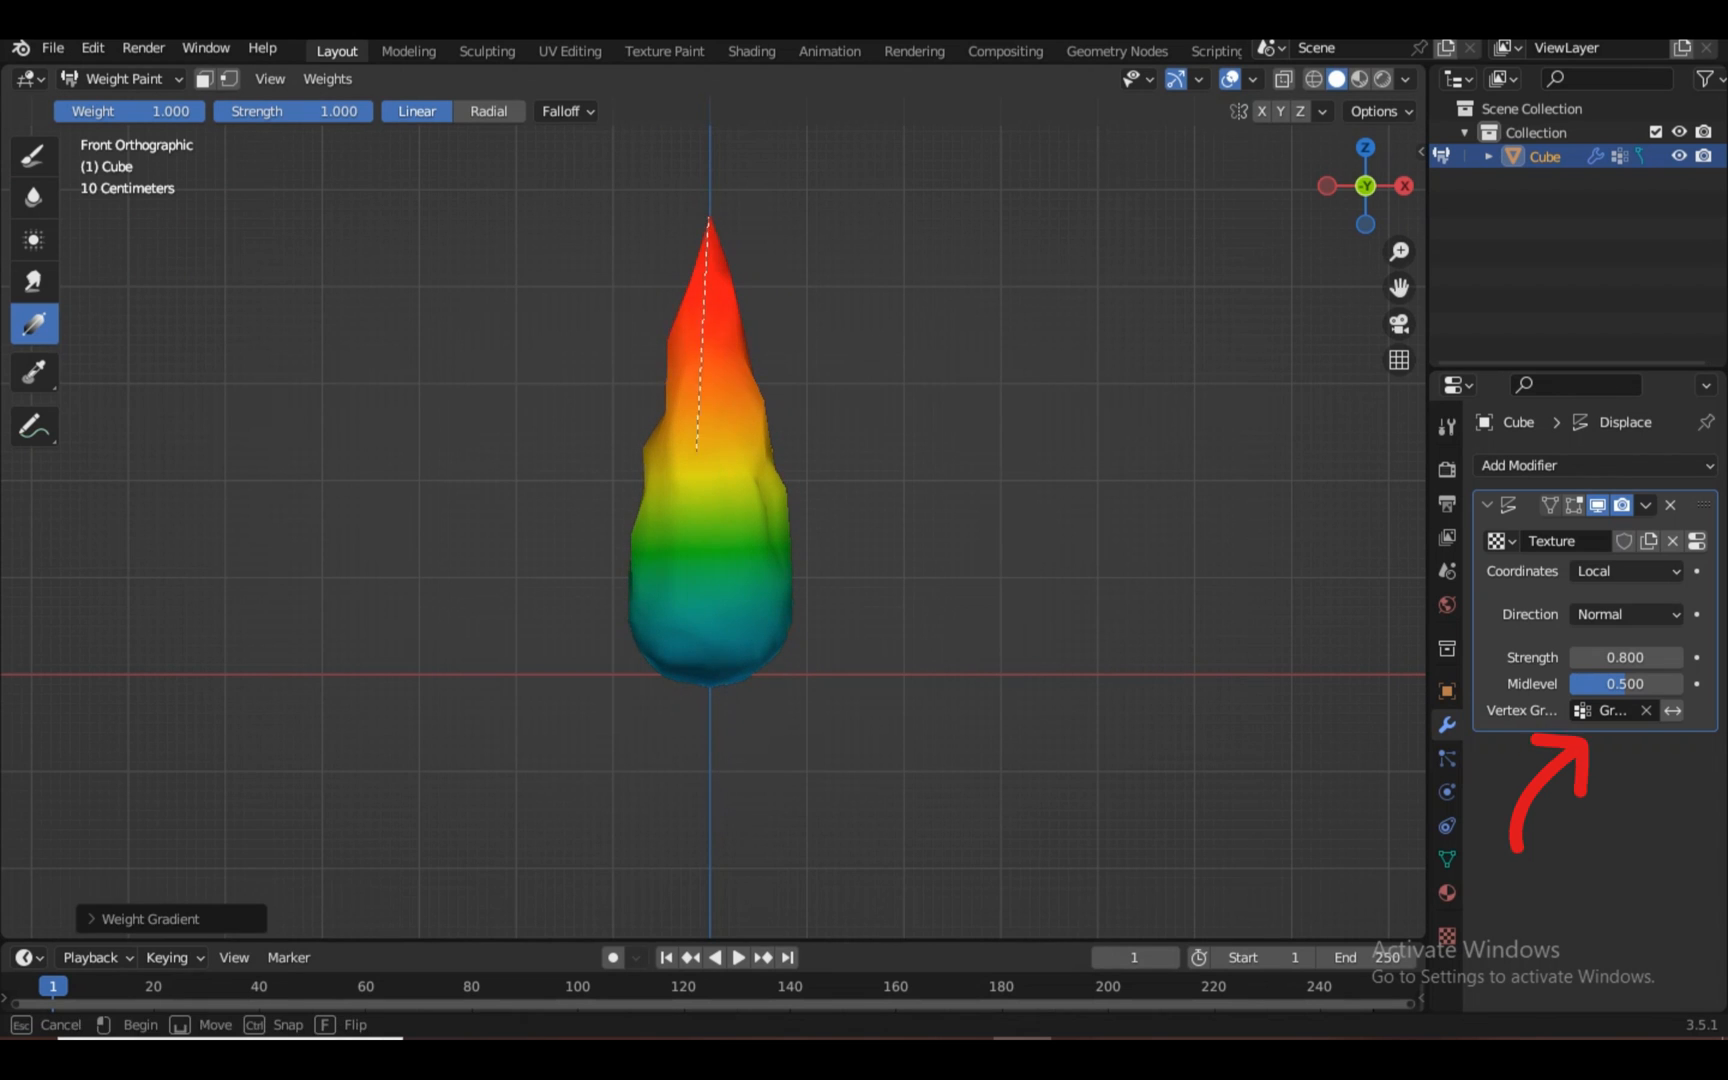
{"action": "left_click_drag", "start_coordinate": [697, 450], "coordinate": [709, 685]}
{"action": "left_click_drag", "start_coordinate": [706, 113], "coordinate": [729, 885]}
{"action": "scroll", "coordinate": [710, 510], "scroll_direction": "up", "scroll_amount": 2}
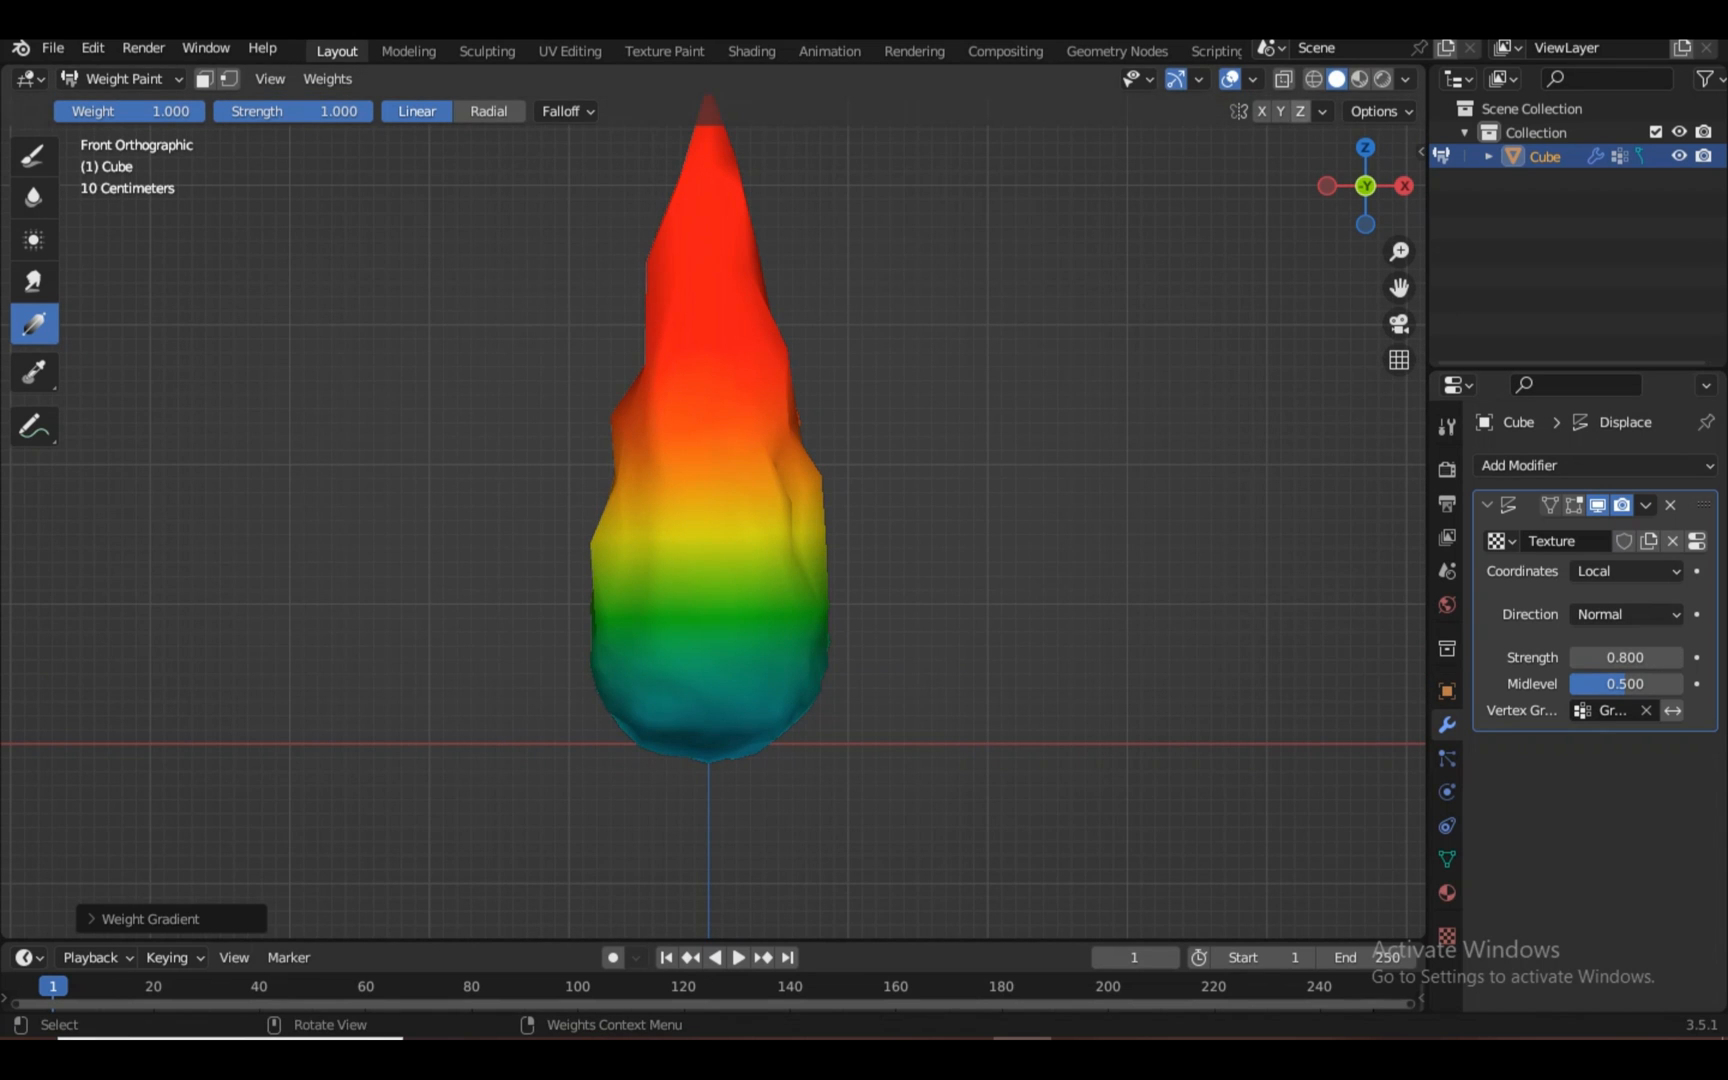
{"action": "left_click", "coordinate": [1382, 79]}
{"action": "scroll", "coordinate": [710, 517], "scroll_direction": "up", "scroll_amount": 2}
Set the Displace modifier's texture coordinates to Object
{"action": "scroll", "coordinate": [710, 517], "scroll_direction": "down", "scroll_amount": 5}
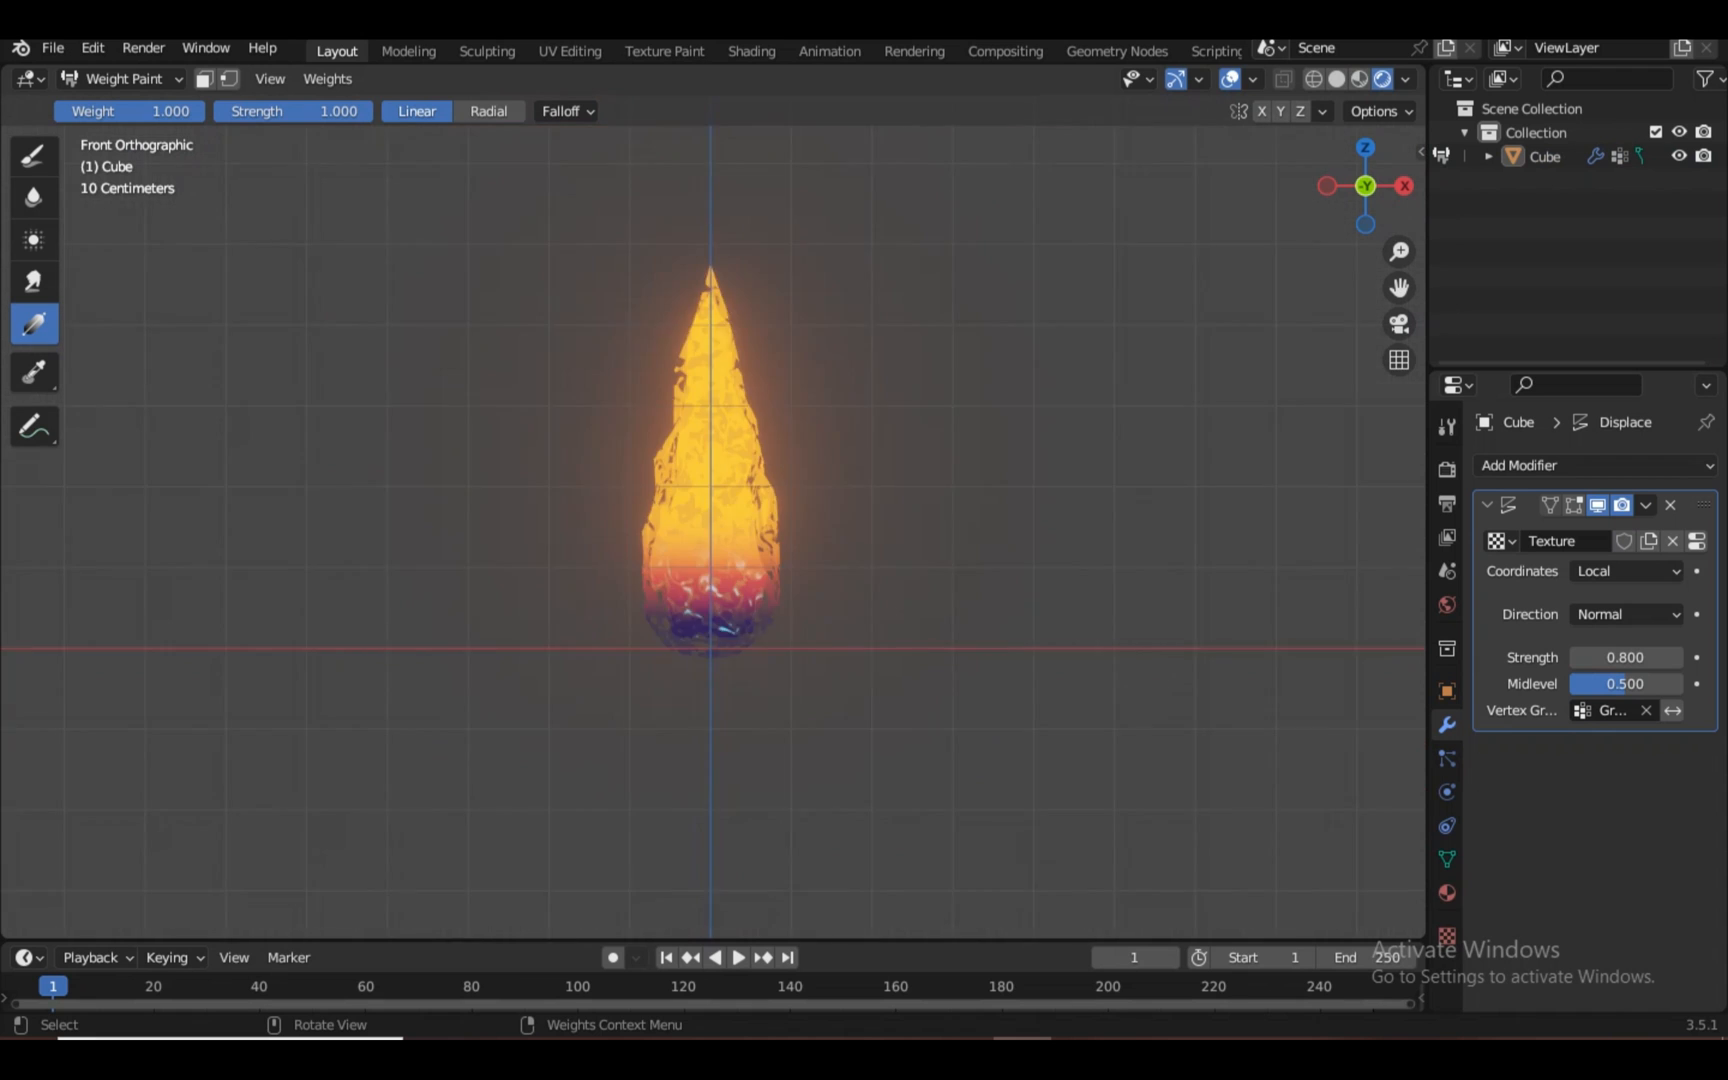
{"action": "scroll", "coordinate": [710, 517], "scroll_direction": "up", "scroll_amount": 5}
{"action": "left_click", "coordinate": [1627, 615]}
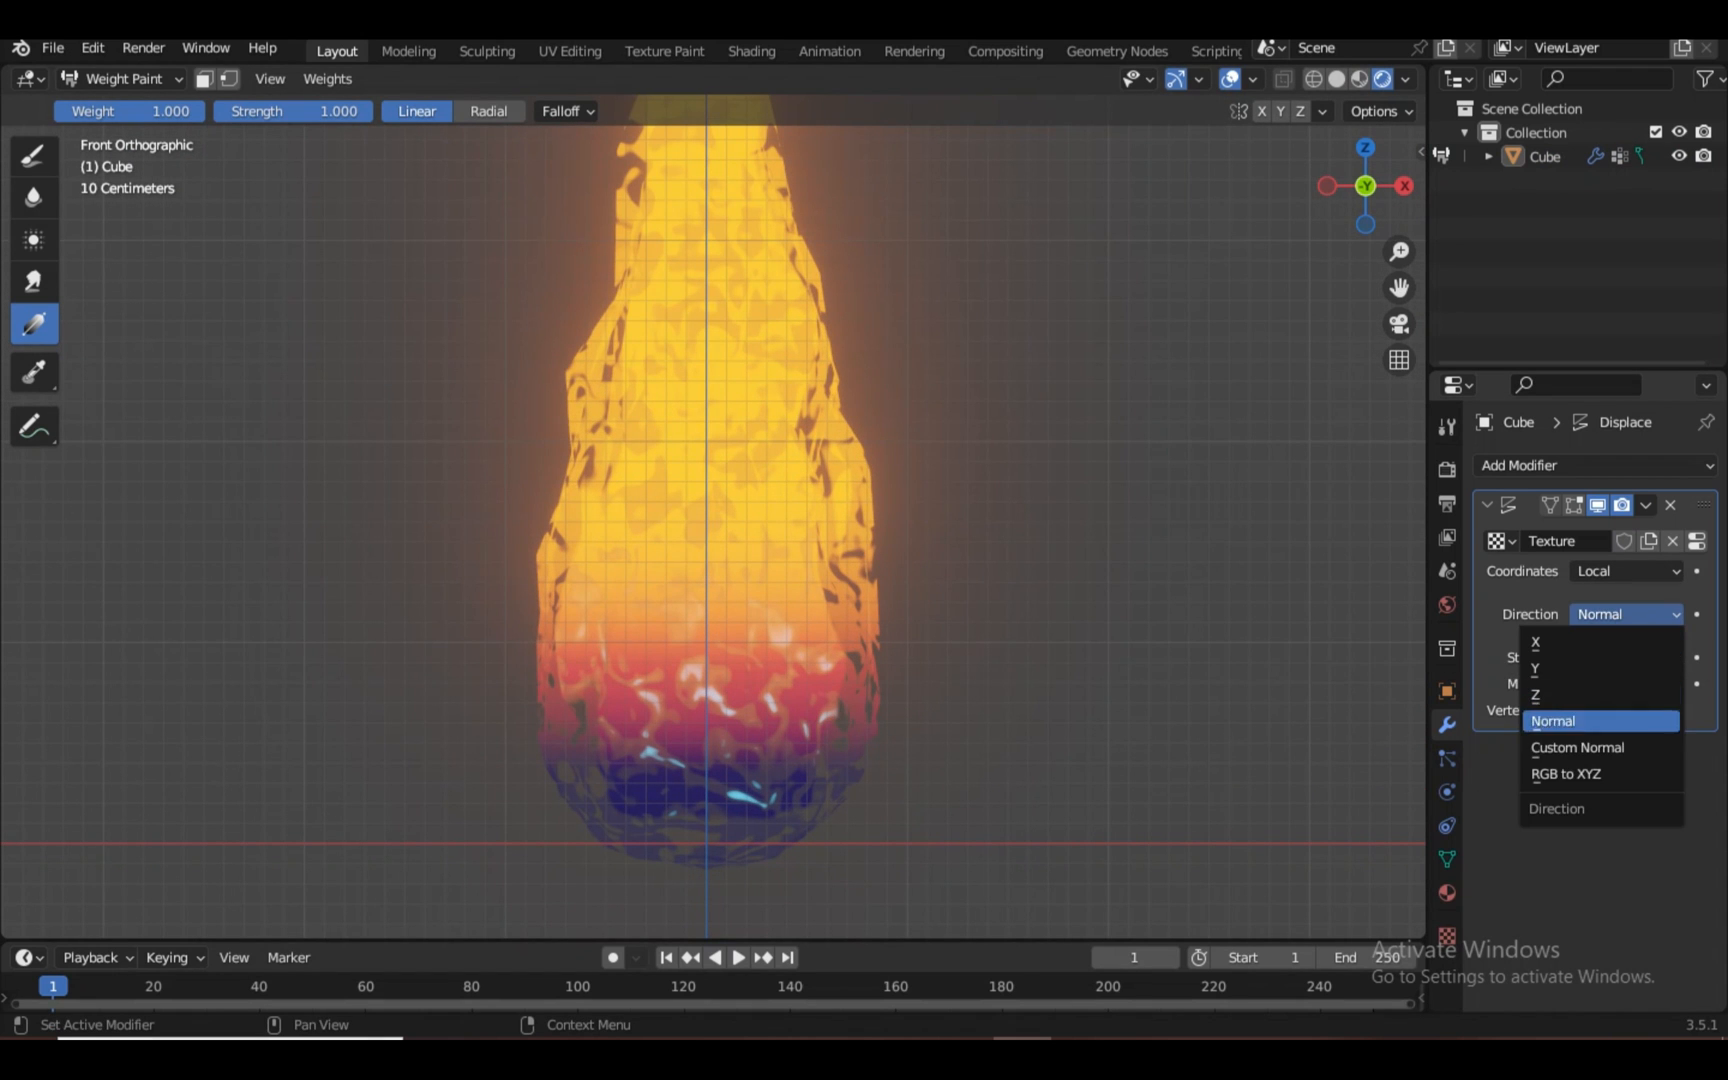
{"action": "scroll", "coordinate": [712, 517], "scroll_direction": "down", "scroll_amount": 3}
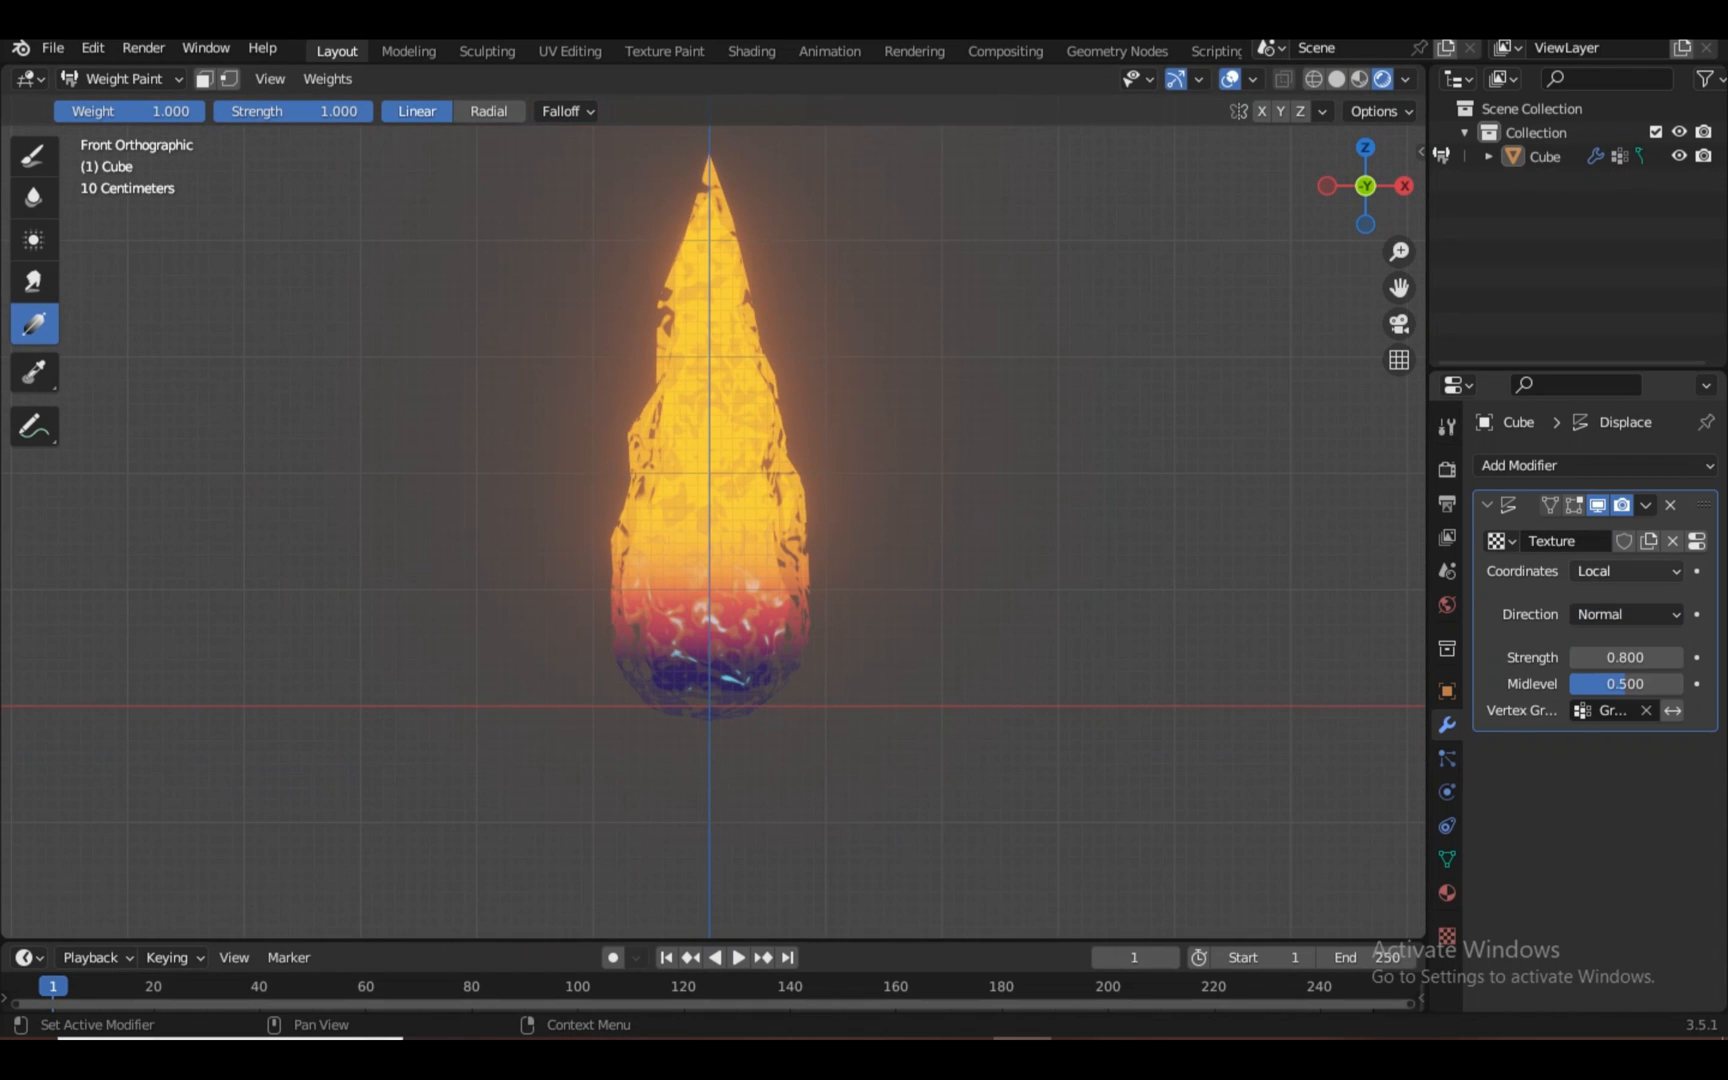
{"action": "left_click", "coordinate": [1627, 572]}
{"action": "left_click", "coordinate": [1587, 651]}
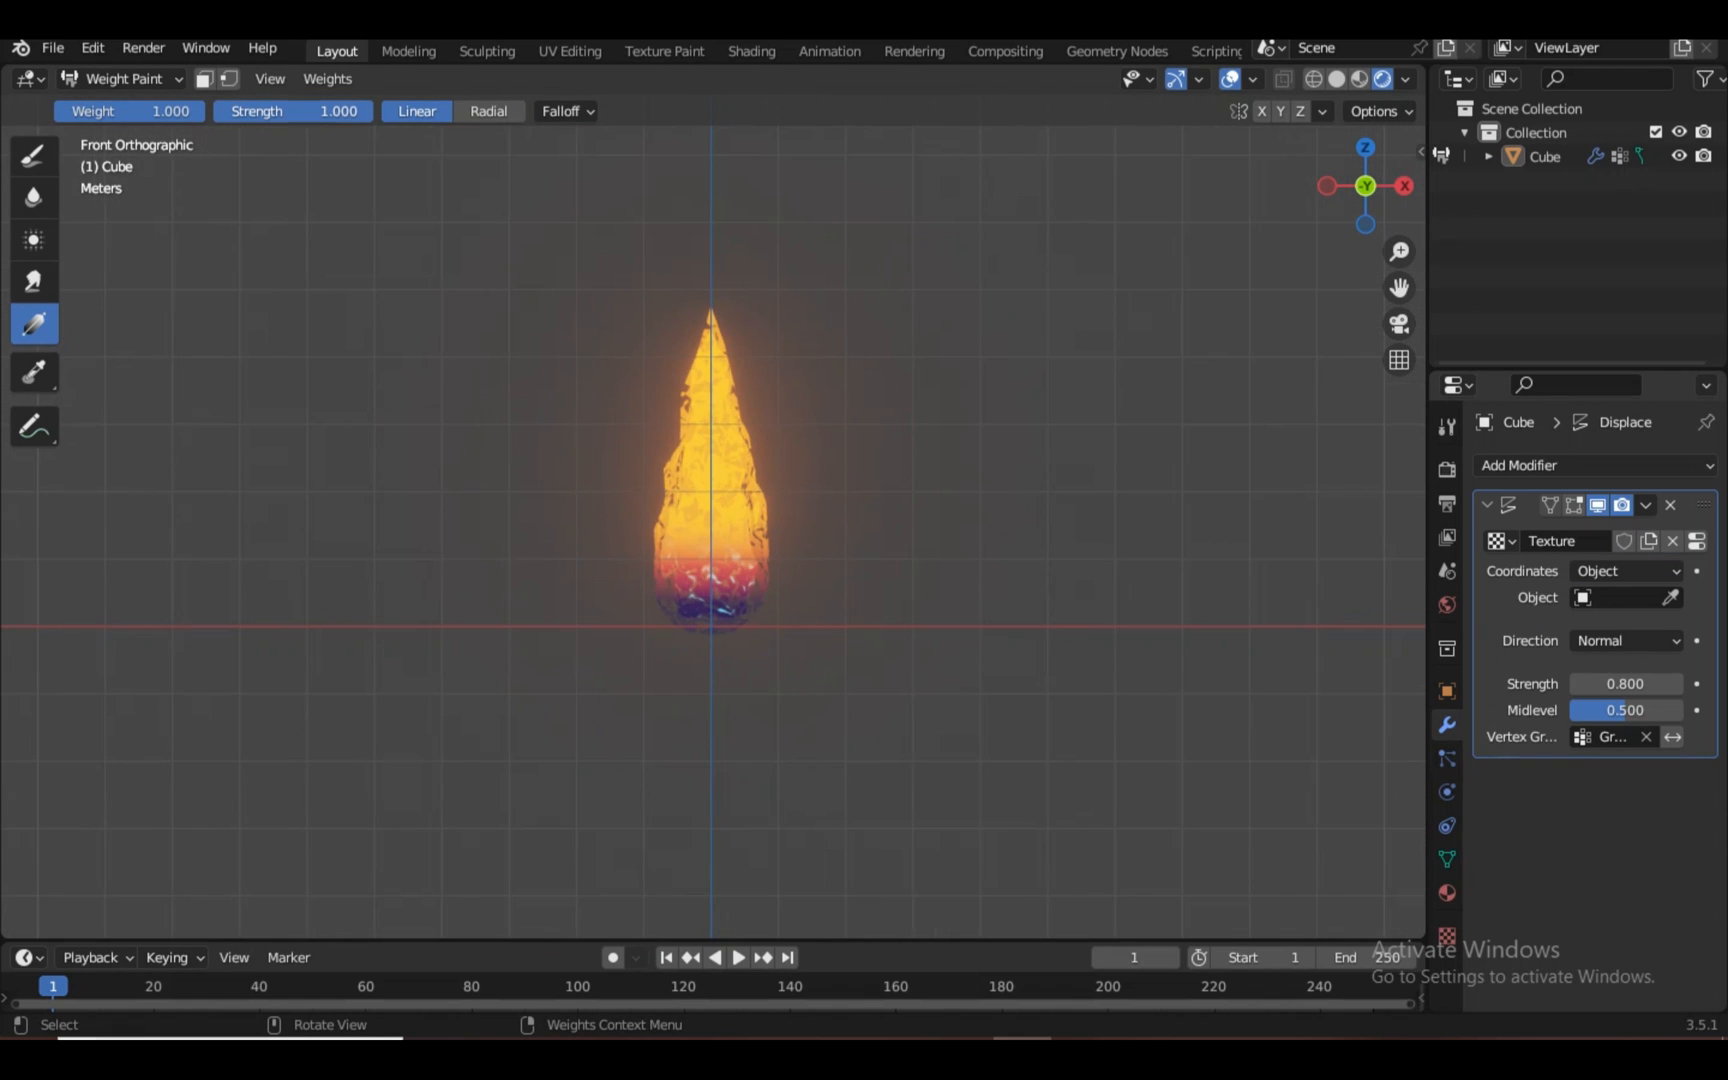
Add a Plain Axes Empty in Object Mode and move it right of the flame and up
{"action": "left_click", "coordinate": [122, 78]}
{"action": "left_click", "coordinate": [120, 106]}
{"action": "key", "text": "shift+a"}
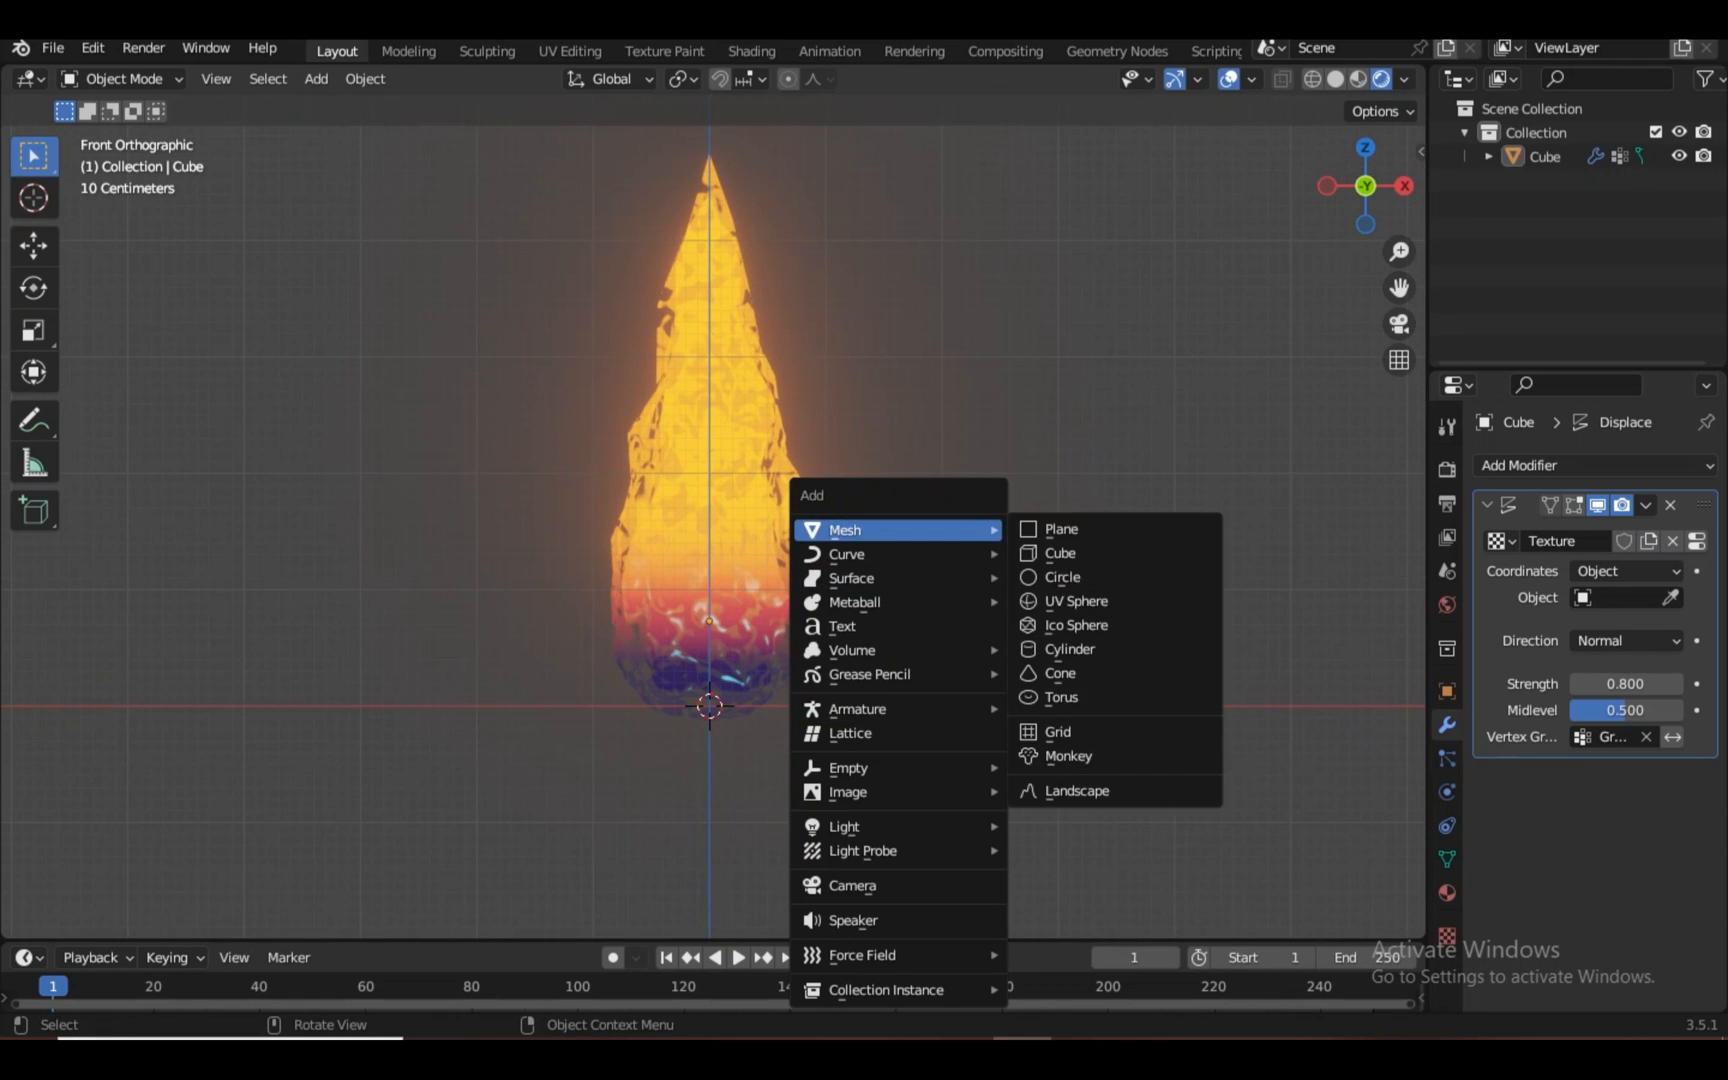
{"action": "mouse_move", "coordinate": [900, 768]}
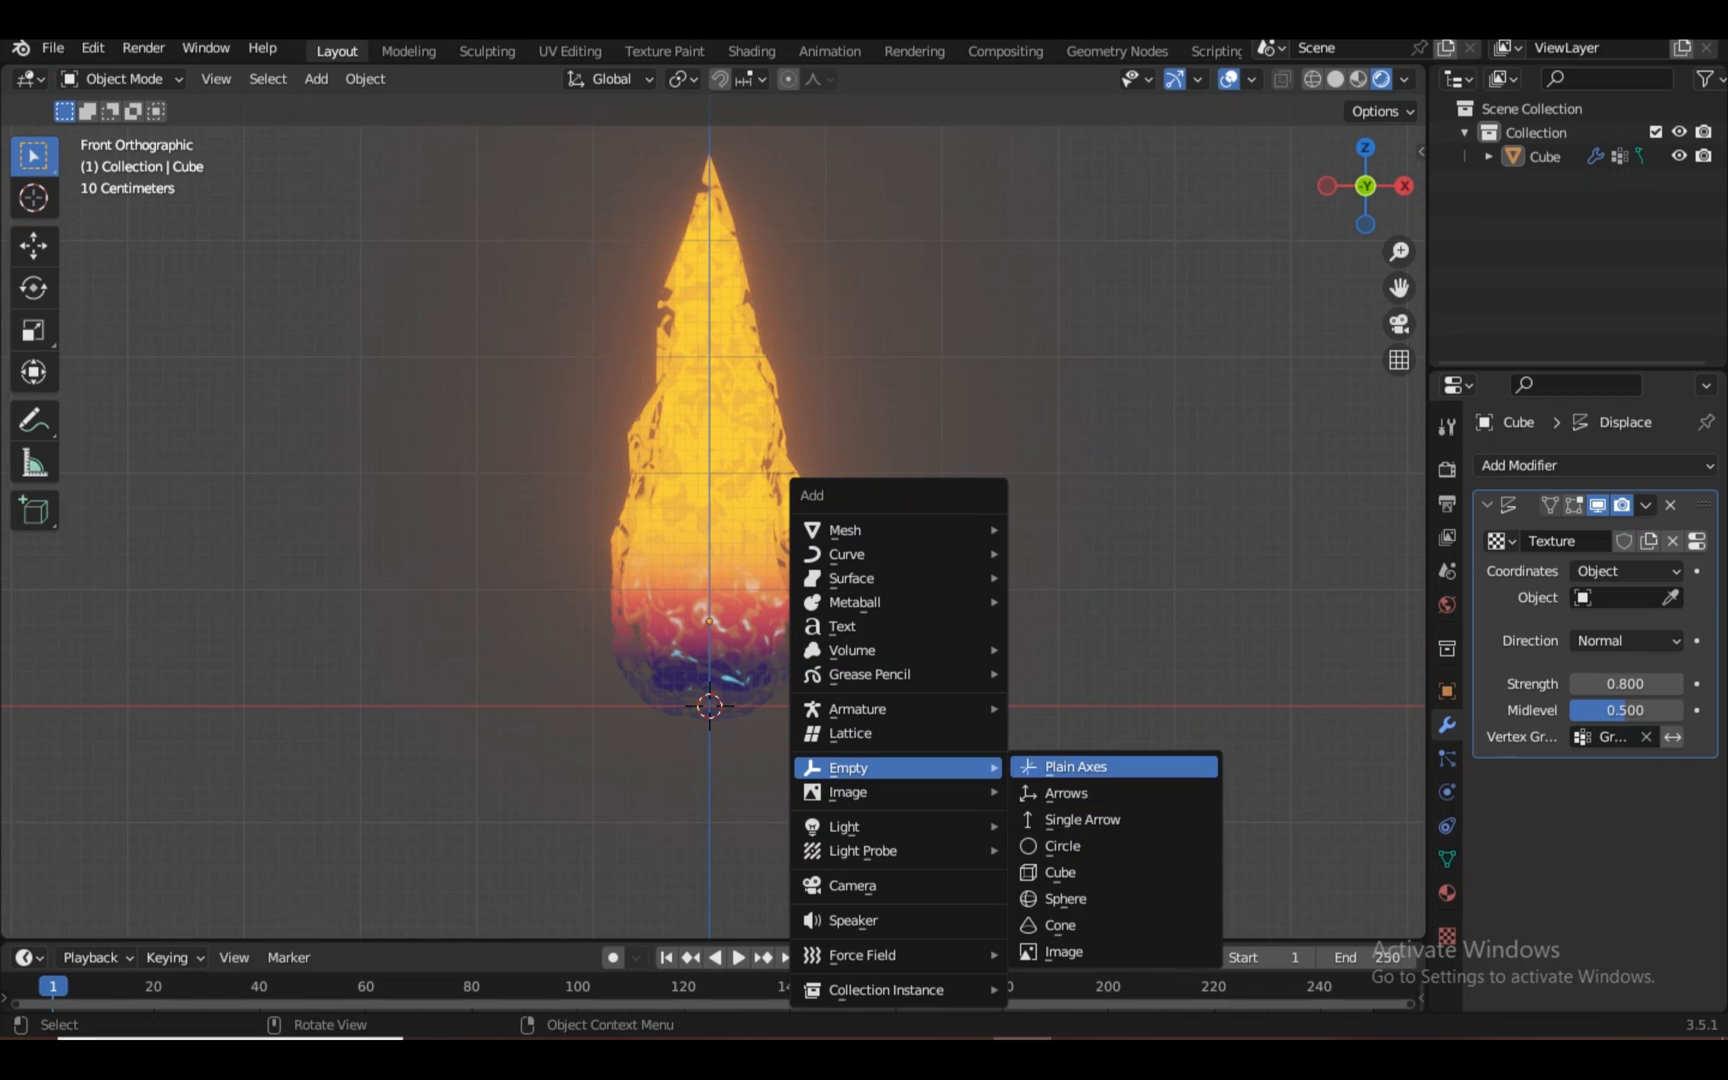
{"action": "left_click", "coordinate": [1076, 767]}
{"action": "key", "text": "g"}
{"action": "key", "text": "x"}
{"action": "left_click", "coordinate": [1370, 767]}
{"action": "key", "text": "g"}
{"action": "key", "text": "z"}
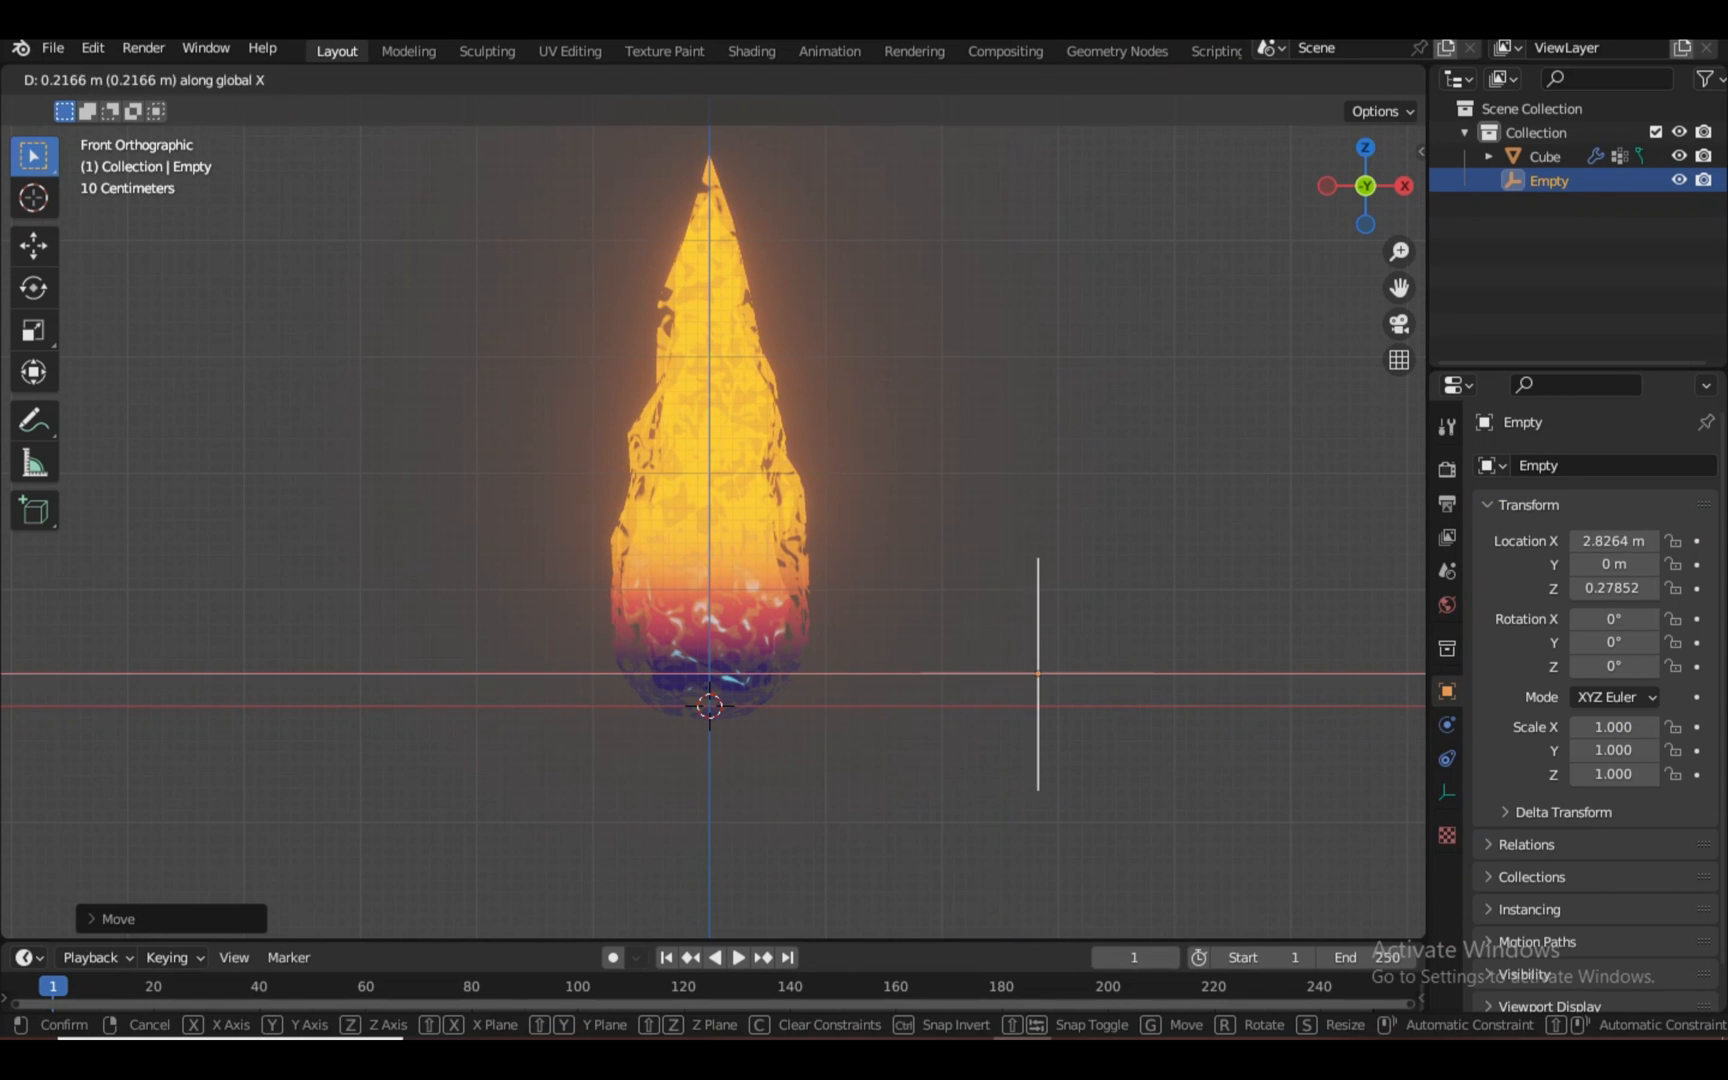
{"action": "left_click", "coordinate": [1395, 735]}
Make the Empty the Displace coordinate object and test moving it vertically to shift the noise
{"action": "left_click", "coordinate": [740, 590]}
{"action": "left_click", "coordinate": [1548, 181]}
{"action": "key", "text": "g"}
{"action": "key", "text": "z"}
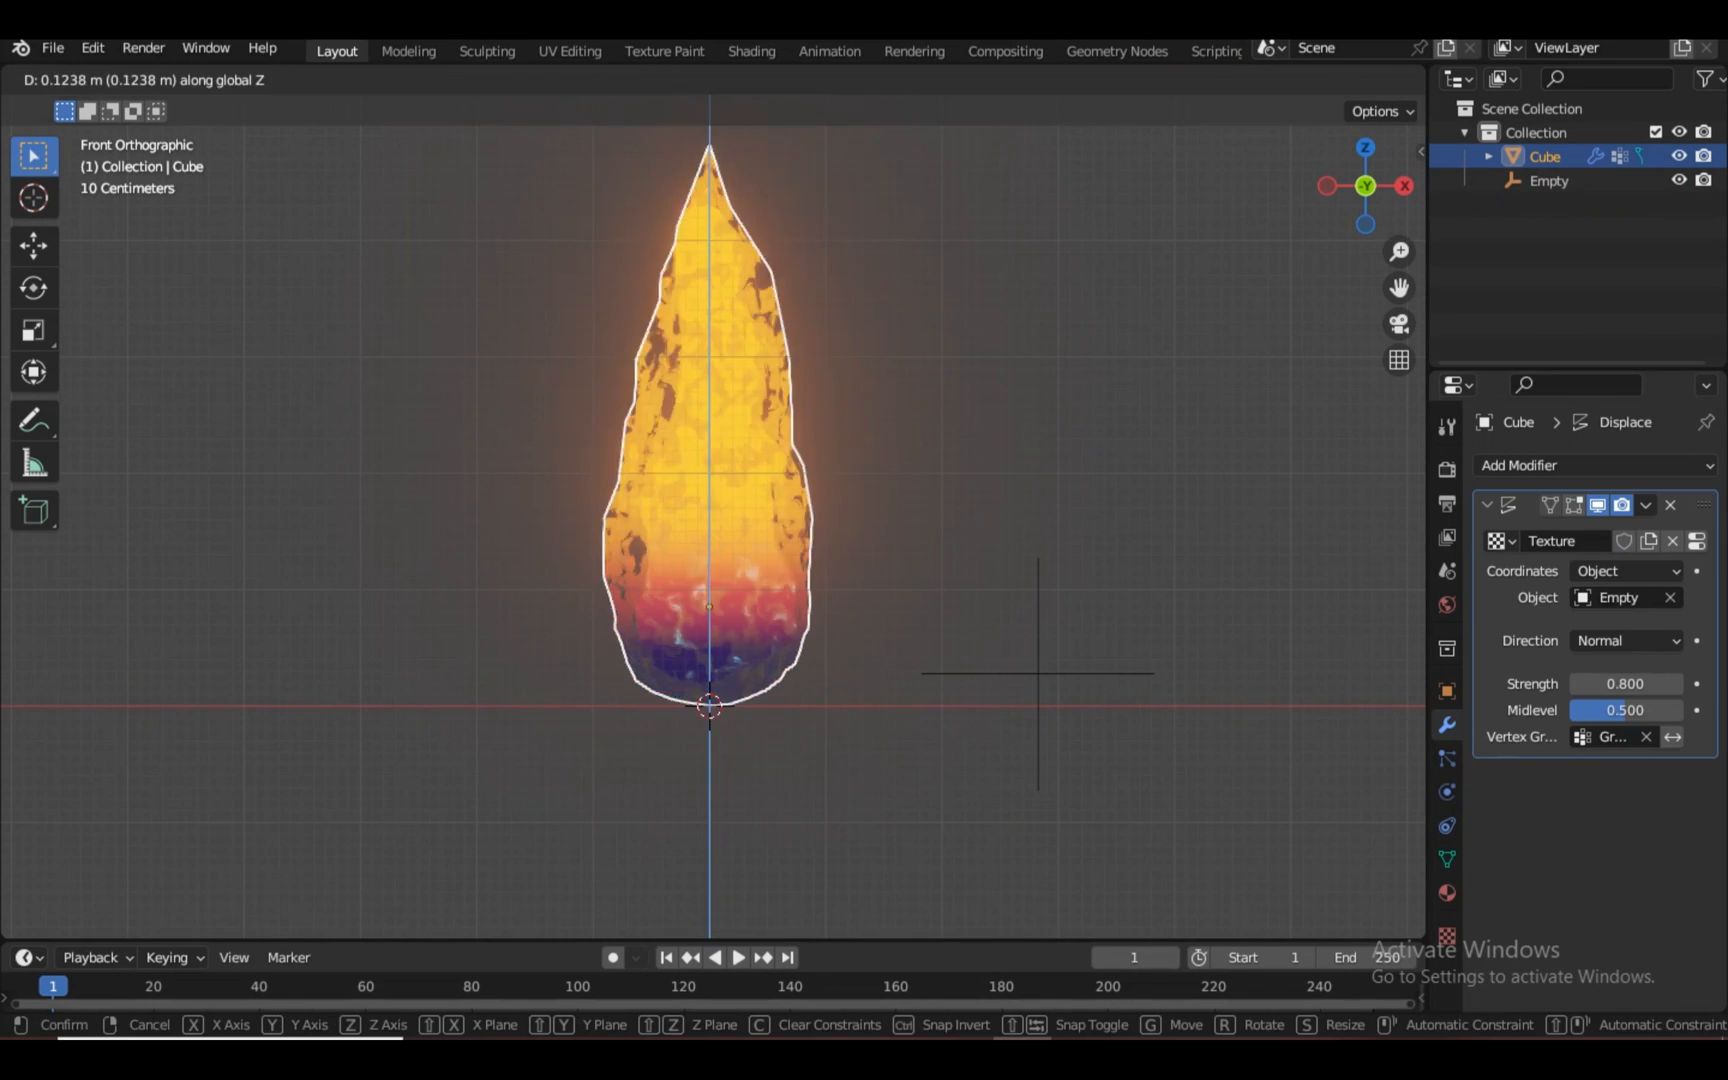
{"action": "key", "text": "Escape"}
{"action": "left_click", "coordinate": [1038, 673]}
{"action": "key", "text": "g"}
{"action": "key", "text": "z"}
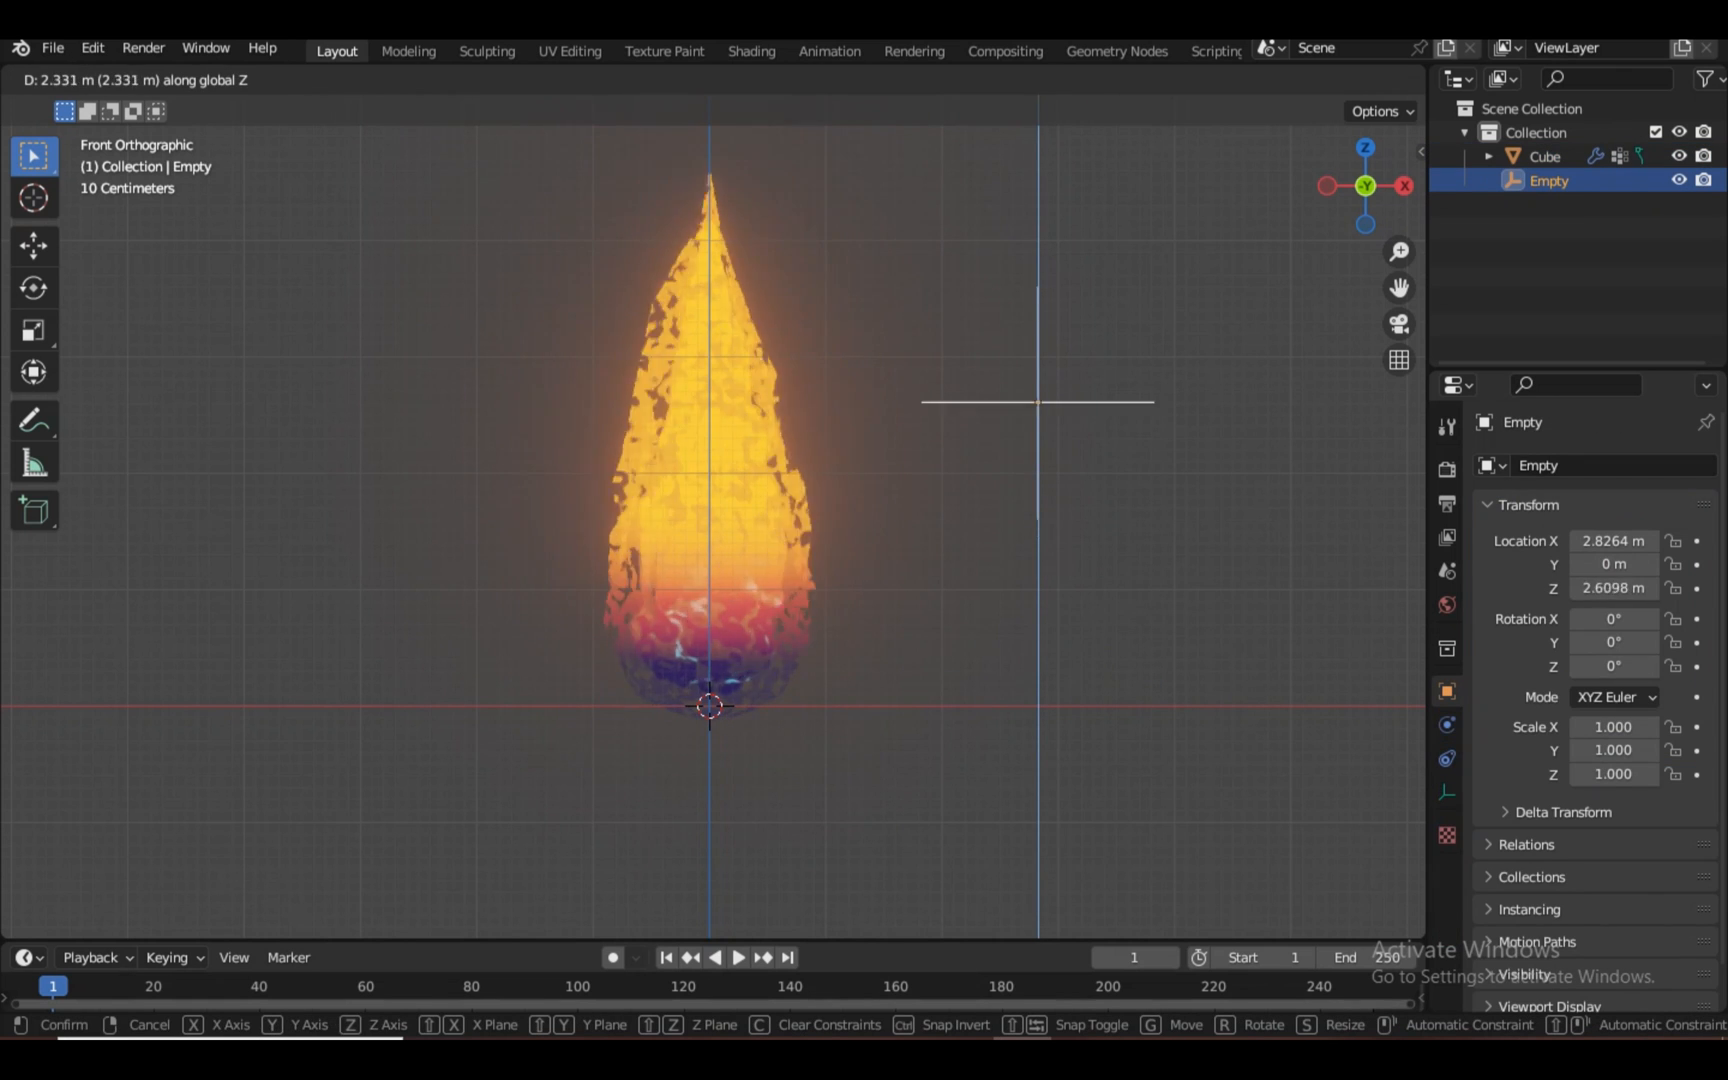
{"action": "key", "text": "Escape"}
{"action": "key", "text": "g"}
{"action": "key", "text": "z"}
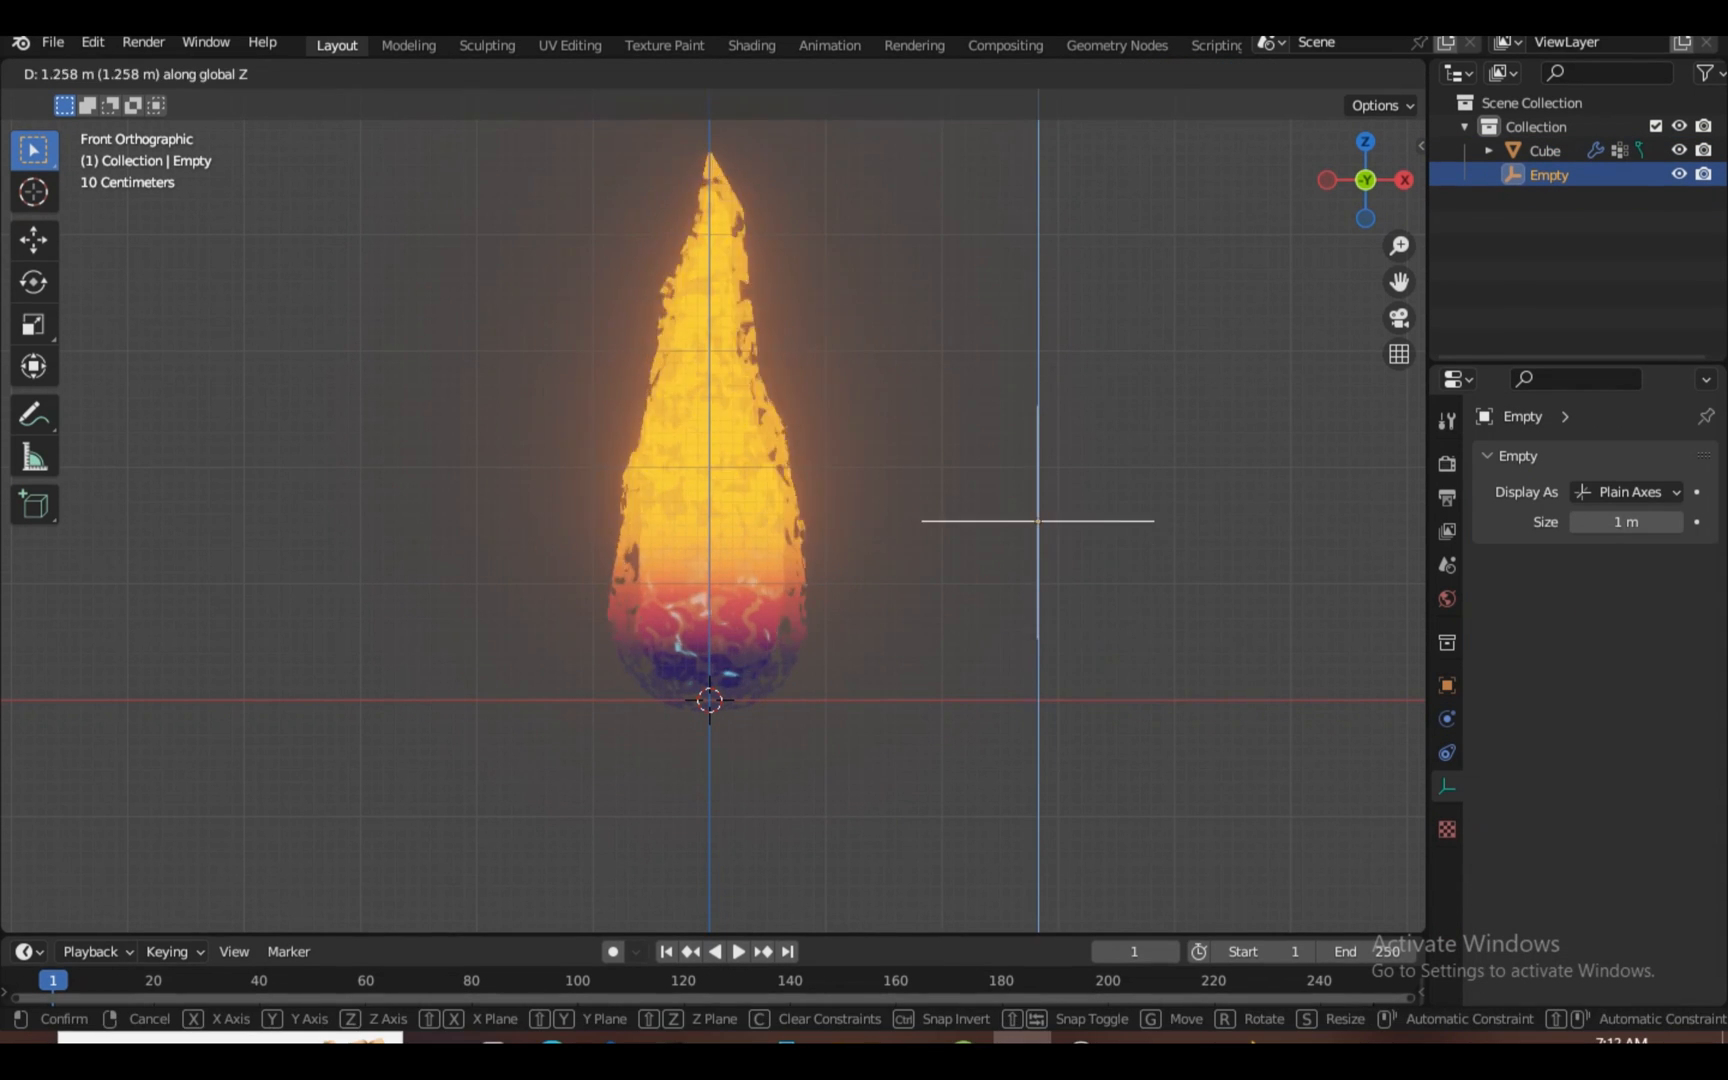
{"action": "key", "text": "Escape"}
{"action": "left_click", "coordinate": [751, 45]}
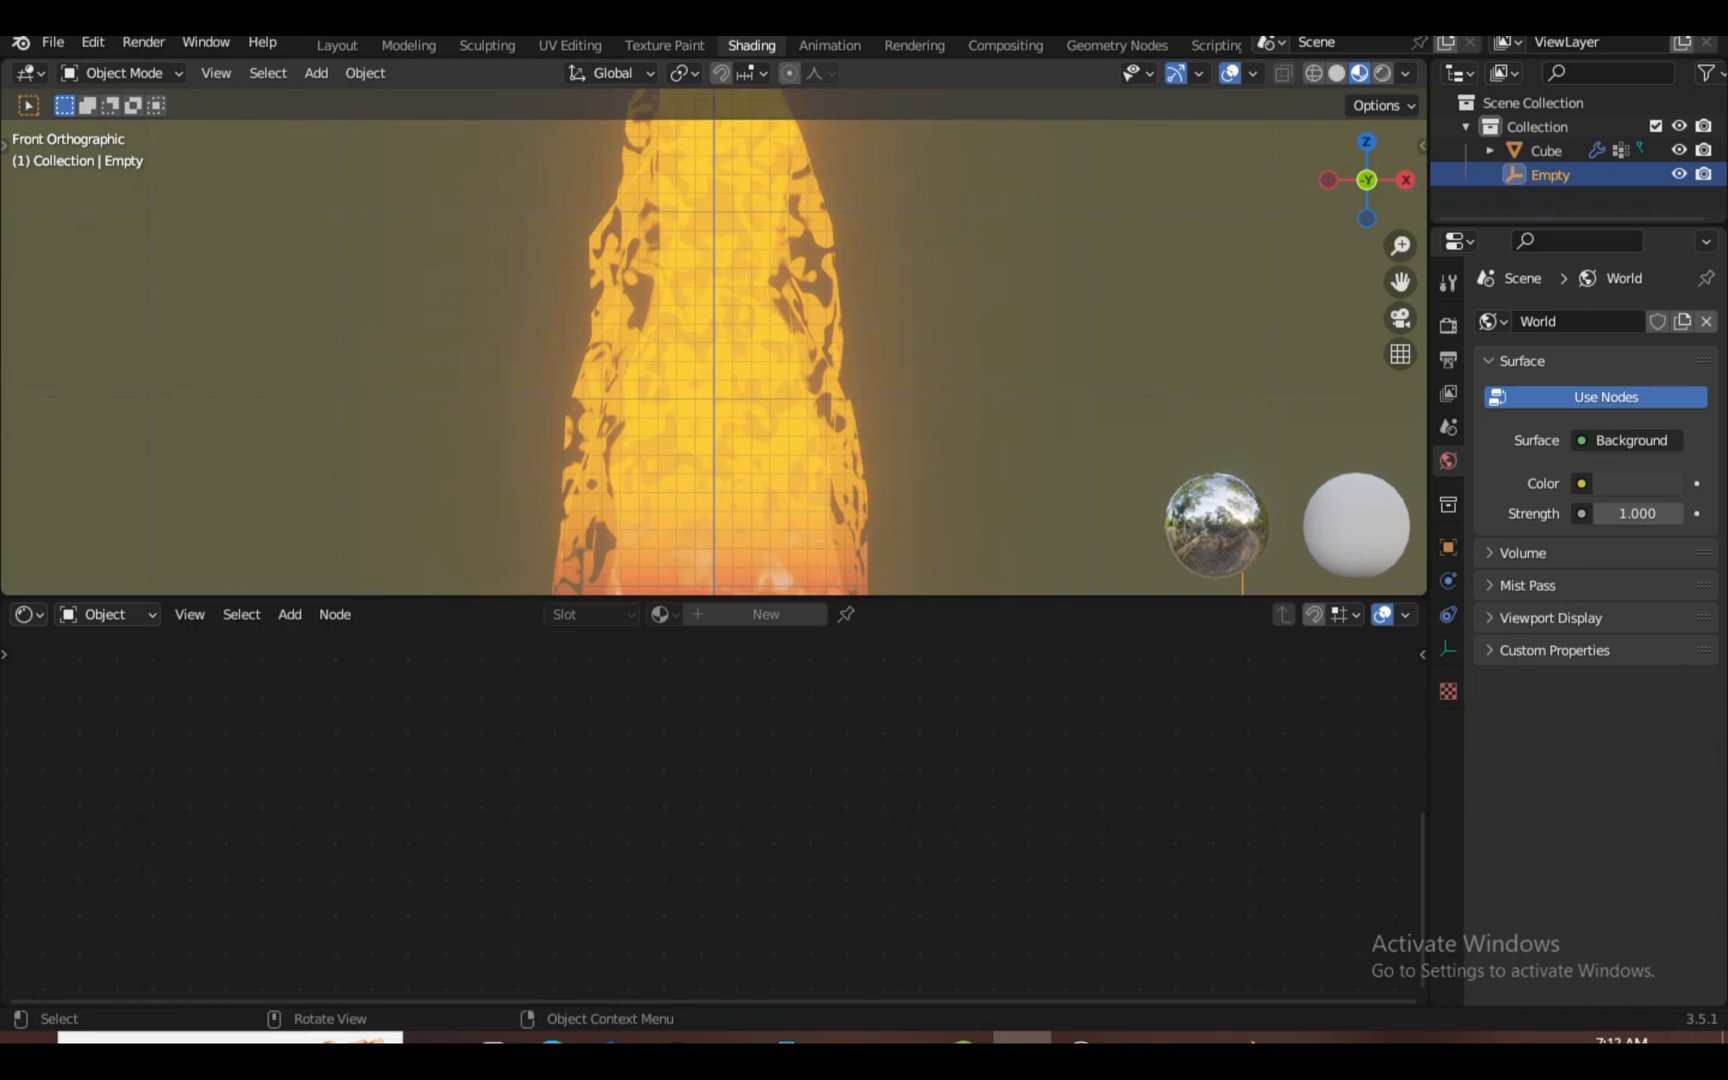
Select the flame and pick a ColorRamp node in its material
{"action": "scroll", "coordinate": [714, 343], "scroll_direction": "down", "scroll_amount": 6}
{"action": "left_click", "coordinate": [712, 400]}
{"action": "scroll", "coordinate": [714, 343], "scroll_direction": "up", "scroll_amount": 3}
{"action": "left_click", "coordinate": [714, 785]}
{"action": "scroll", "coordinate": [714, 818], "scroll_direction": "up", "scroll_amount": 2}
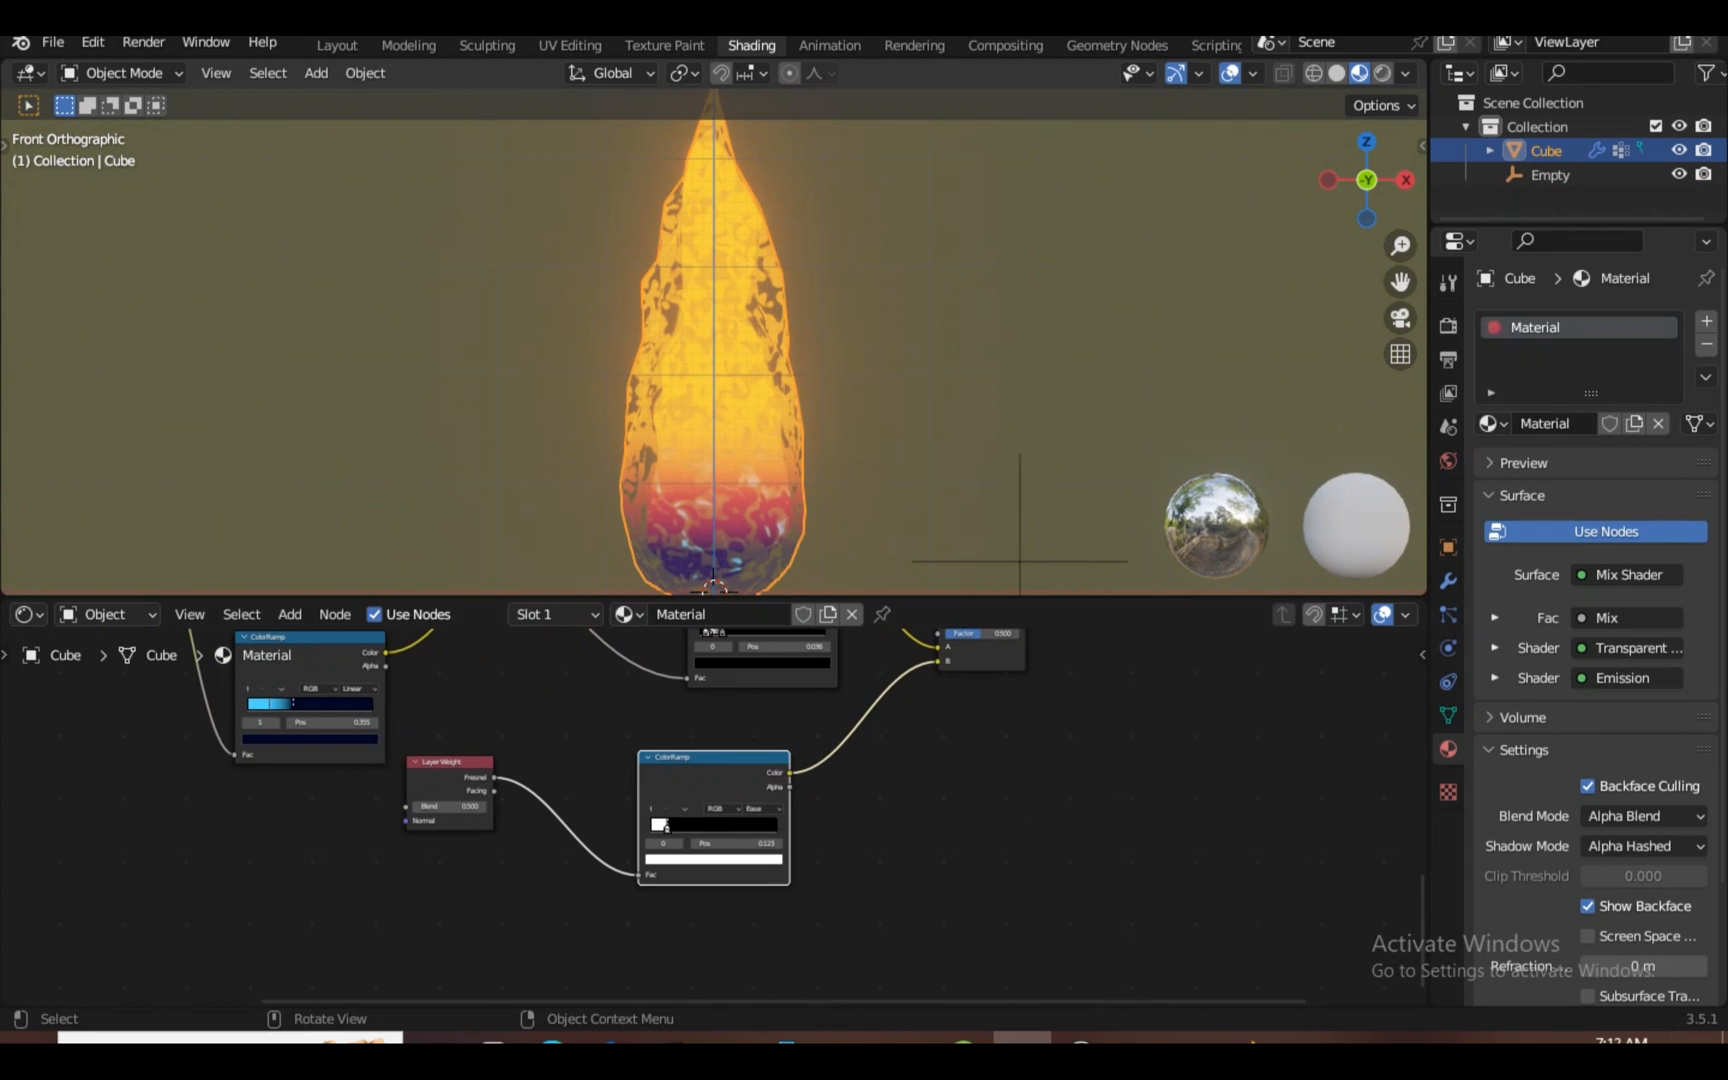
{"action": "scroll", "coordinate": [714, 343], "scroll_direction": "up", "scroll_amount": 3}
Add a Subdivision Surface modifier to the flame and place Displace after it
{"action": "left_click", "coordinate": [1447, 581]}
{"action": "left_click", "coordinate": [1595, 321]}
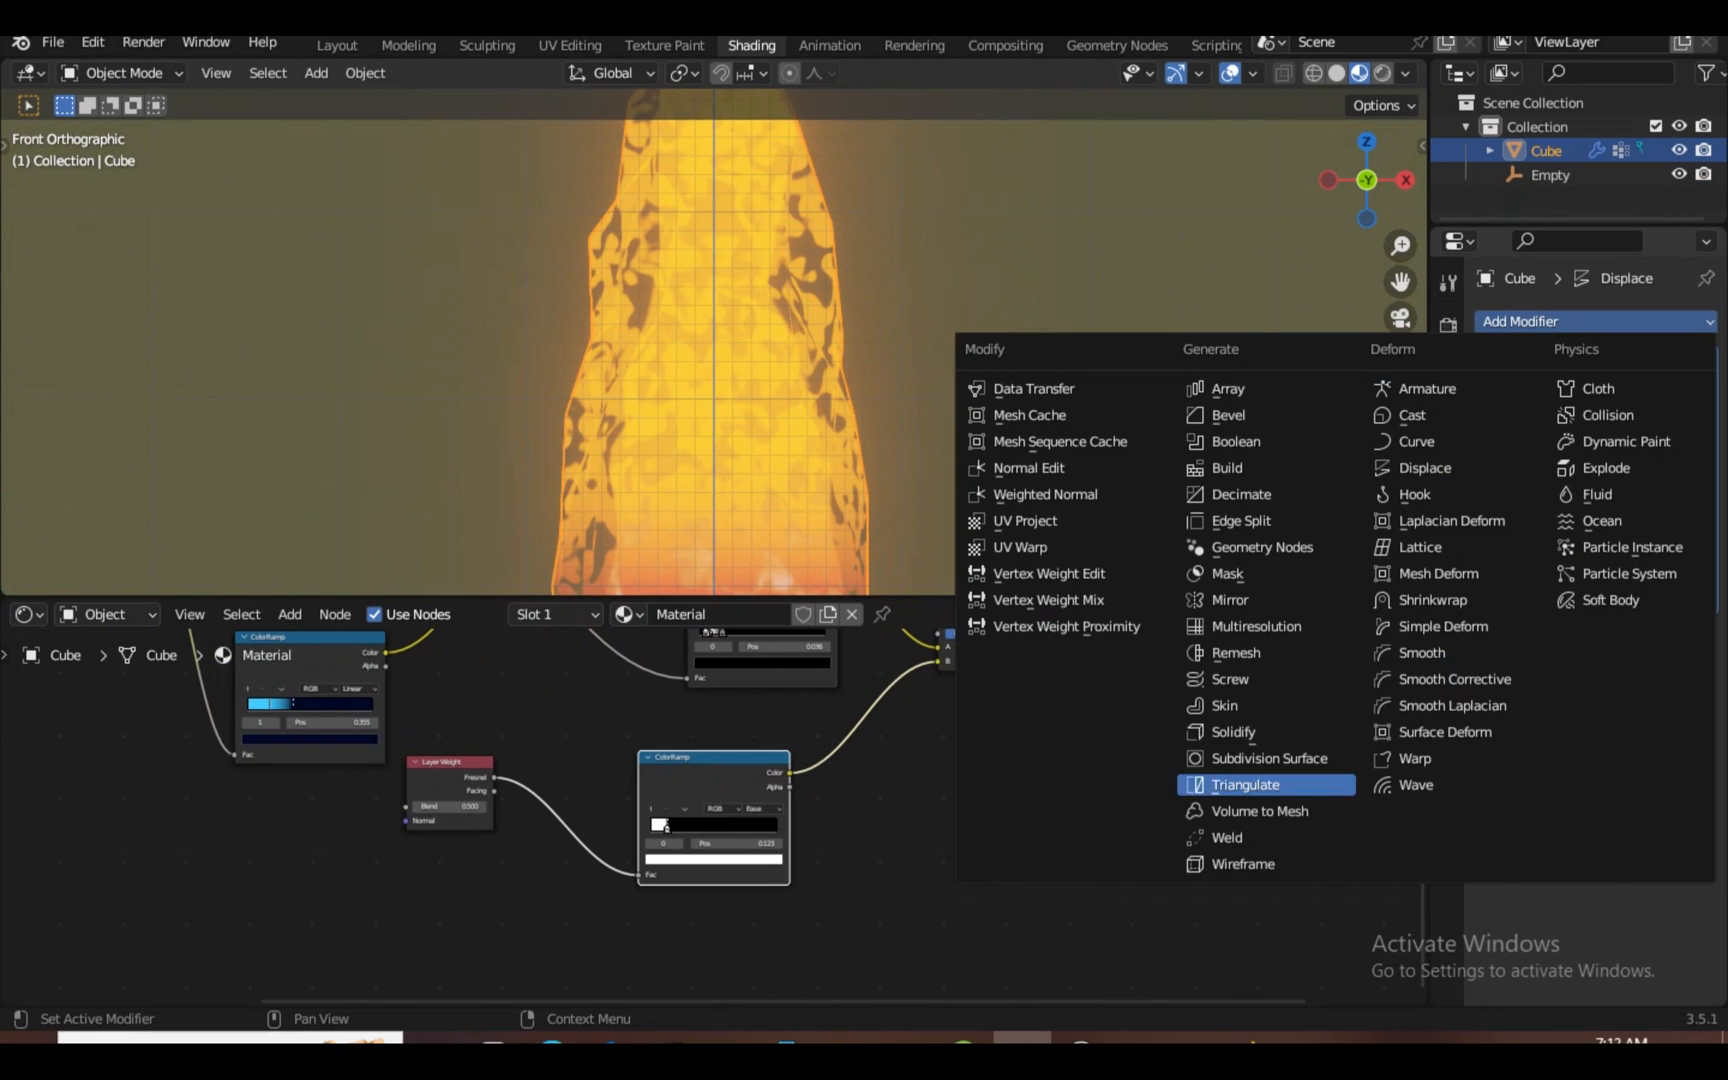
{"action": "left_click", "coordinate": [1267, 758]}
{"action": "left_click_drag", "start_coordinate": [1703, 361], "coordinate": [1703, 732]}
{"action": "scroll", "coordinate": [1060, 343], "scroll_direction": "down", "scroll_amount": 3}
Reselect the flame and preview a colour ramp on it from an orbited view
{"action": "left_click", "coordinate": [1060, 343]}
{"action": "left_click", "coordinate": [713, 370]}
{"action": "scroll", "coordinate": [713, 370], "scroll_direction": "up", "scroll_amount": 3}
Apply the Subdivision Surface, then re-add it ahead of the Displace modifier
{"action": "scroll", "coordinate": [713, 815], "scroll_direction": "up", "scroll_amount": 2}
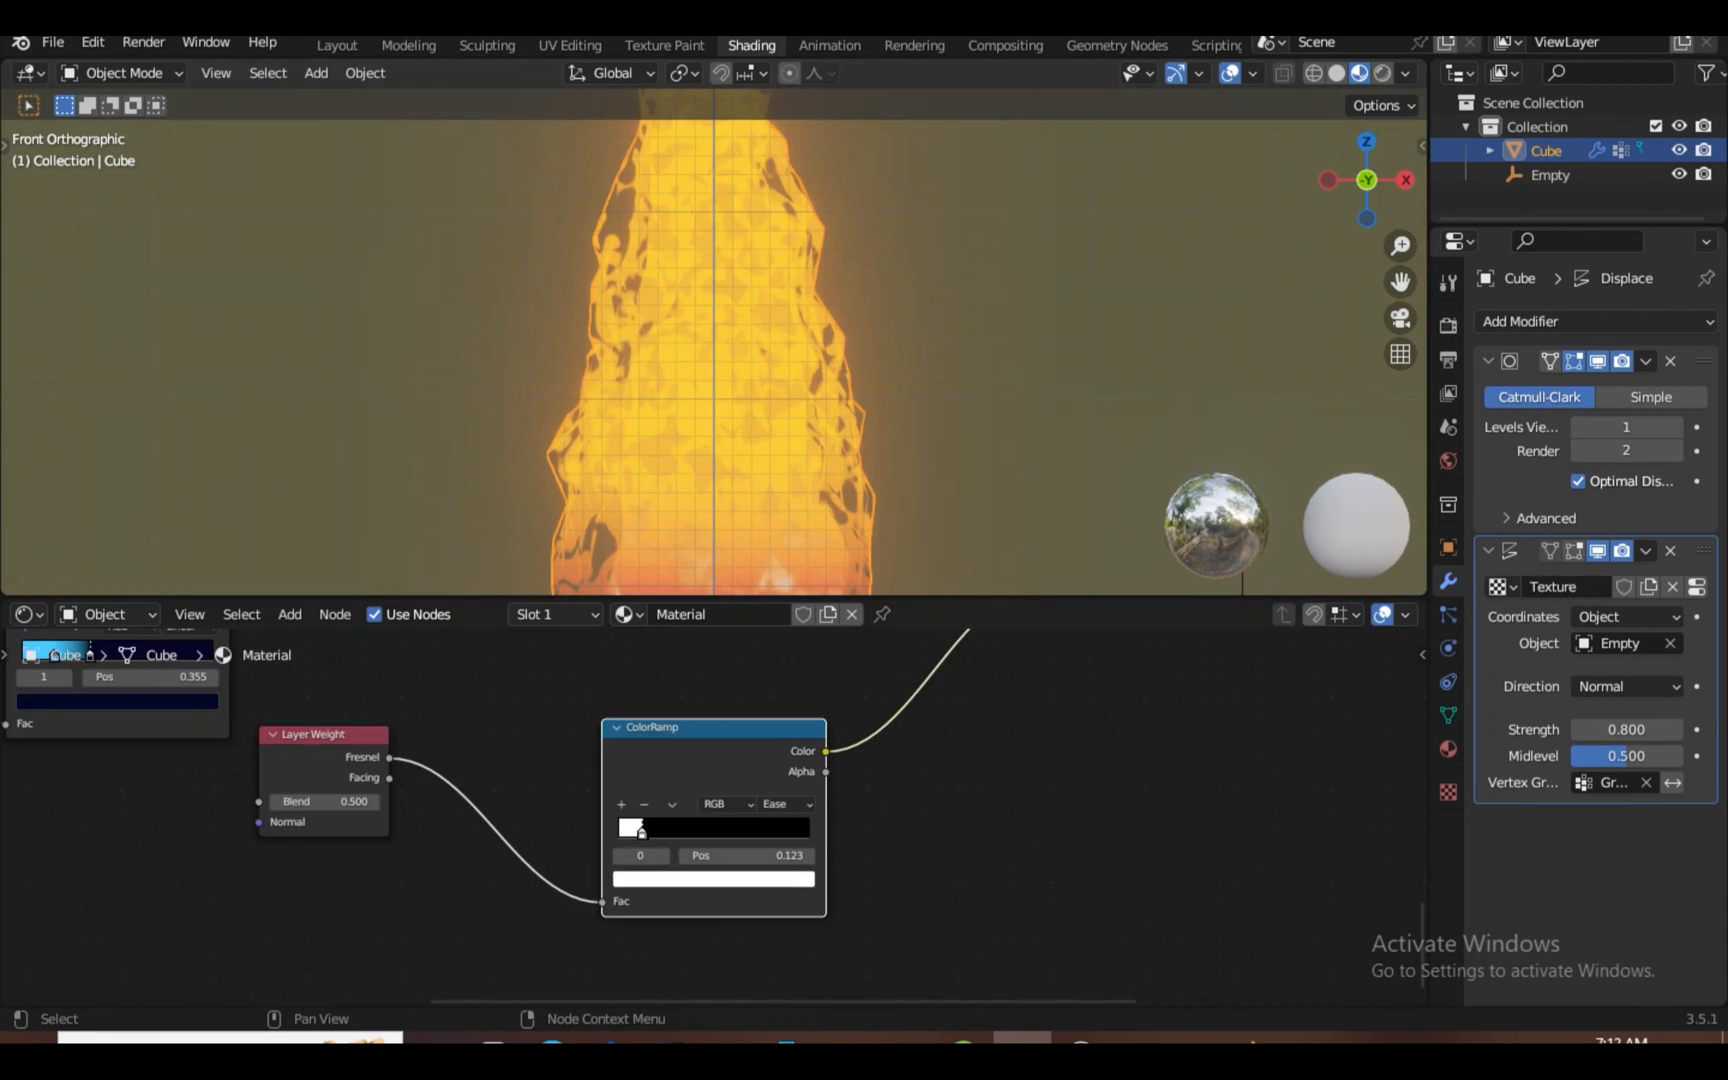
{"action": "left_click", "coordinate": [713, 760], "text": "ctrl+shift"}
{"action": "scroll", "coordinate": [800, 370], "scroll_direction": "down", "scroll_amount": 5}
{"action": "middle_click_drag", "start_coordinate": [900, 350], "coordinate": [710, 370]}
{"action": "key", "text": "Tab"}
{"action": "left_click", "coordinate": [1645, 361]}
{"action": "key", "text": "Tab"}
{"action": "left_click", "coordinate": [1645, 361]}
{"action": "left_click", "coordinate": [1540, 389]}
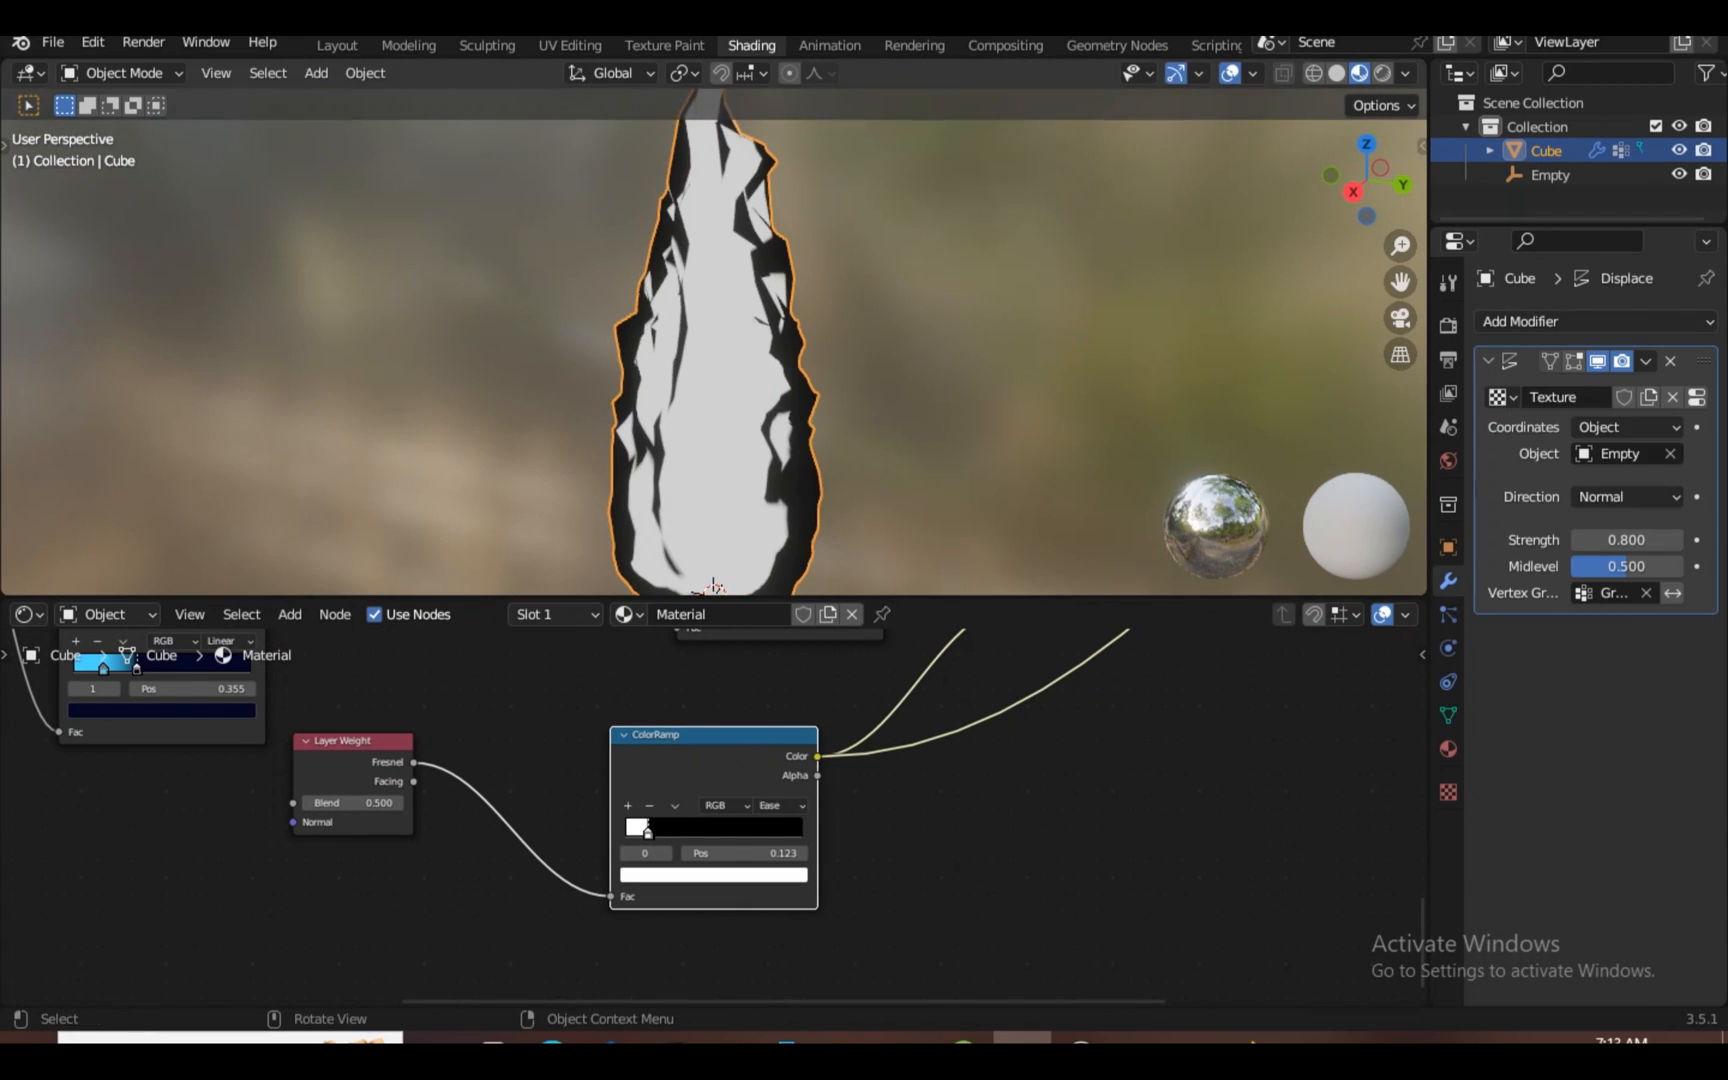
{"action": "key", "text": "KP_1"}
{"action": "left_click", "coordinate": [1595, 322]}
{"action": "left_click", "coordinate": [1267, 758]}
{"action": "left_click_drag", "start_coordinate": [1703, 361], "coordinate": [1703, 640]}
{"action": "scroll", "coordinate": [713, 830], "scroll_direction": "up", "scroll_amount": 8}
Move the ramp's colour stop to 0.500 and preview another colour ramp on the flame
{"action": "left_click_drag", "start_coordinate": [757, 866], "coordinate": [714, 866]}
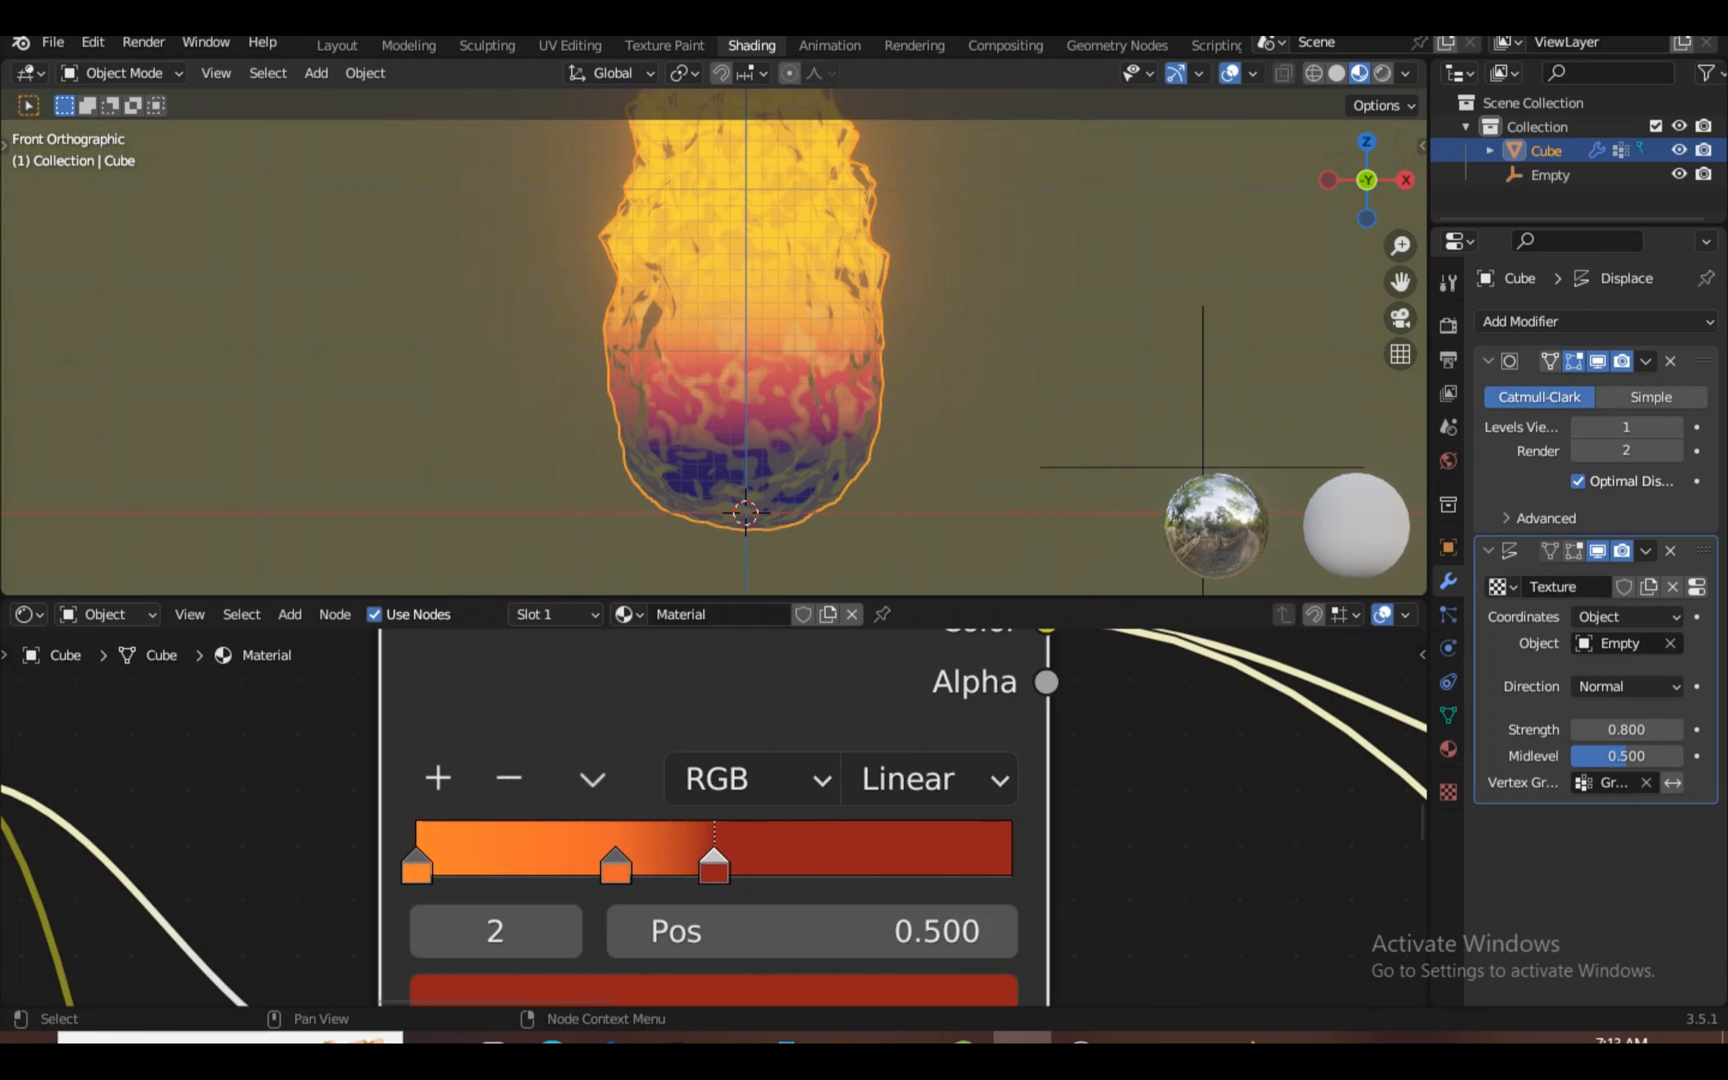
{"action": "scroll", "coordinate": [713, 810], "scroll_direction": "down", "scroll_amount": 8}
{"action": "left_click", "coordinate": [713, 740], "text": "ctrl+shift"}
{"action": "left_click_drag", "start_coordinate": [713, 598], "coordinate": [713, 383]}
{"action": "scroll", "coordinate": [713, 300], "scroll_direction": "down", "scroll_amount": 5}
Move the Empty vertically along Z, then bring up the Cube's material node setup
{"action": "left_click", "coordinate": [898, 358]}
{"action": "key", "text": "g"}
{"action": "key", "text": "z"}
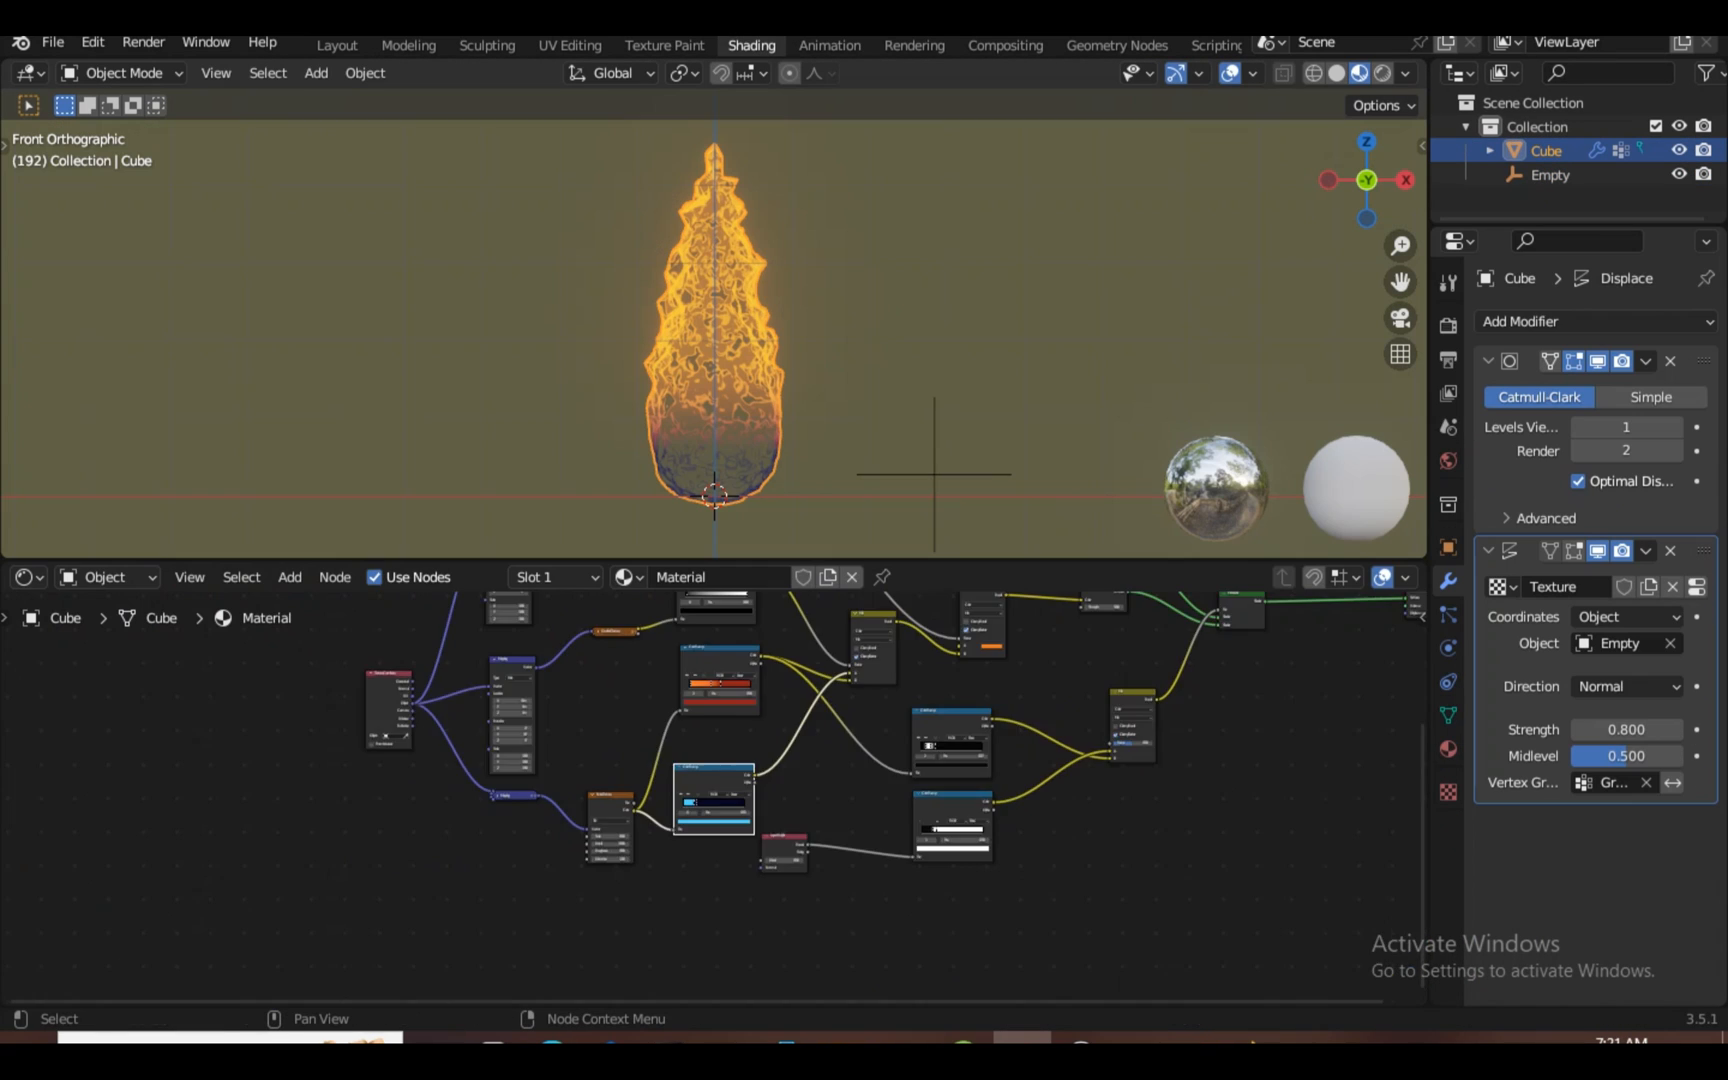
{"action": "scroll", "coordinate": [900, 800], "scroll_direction": "up", "scroll_amount": 3}
{"action": "left_click", "coordinate": [1238, 657]}
Add a Separate XYZ node and wire its Z output into Mapping Location
{"action": "key", "text": "shift+a"}
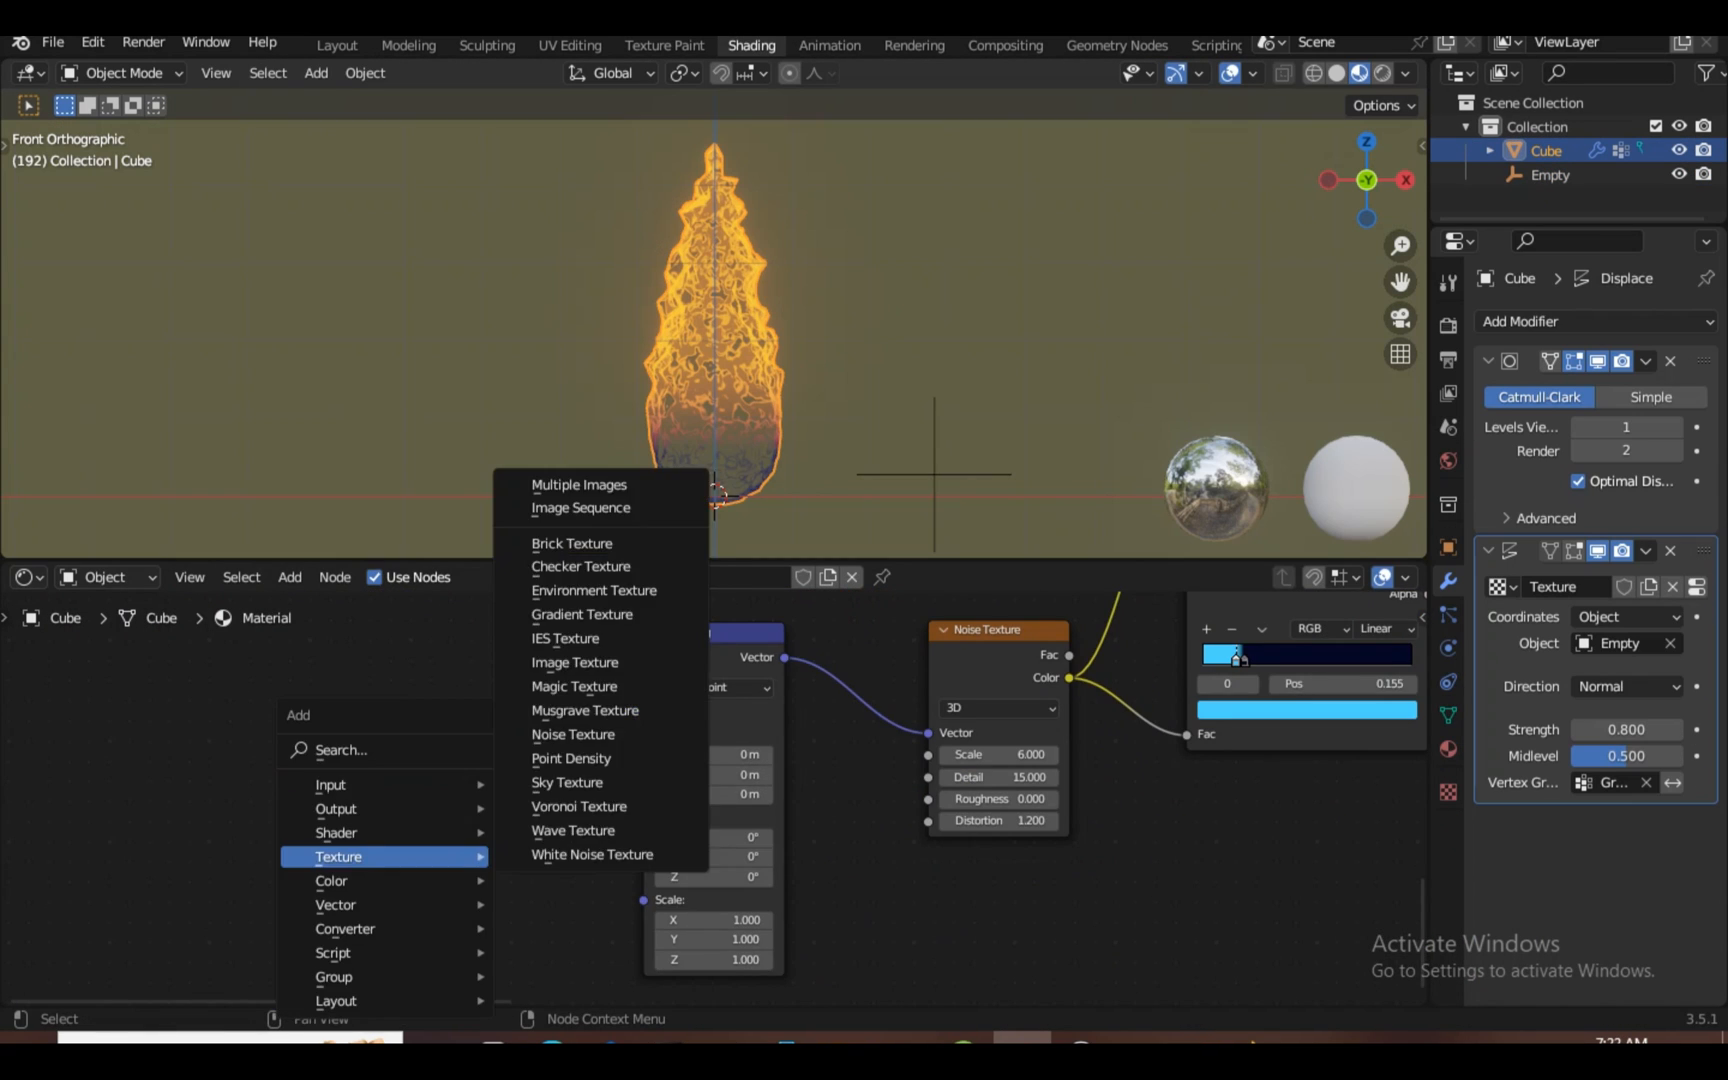
{"action": "type", "text": "se"}
{"action": "key", "text": "Return"}
{"action": "left_click", "coordinate": [417, 880]}
{"action": "left_click_drag", "start_coordinate": [487, 876], "coordinate": [643, 734]}
Add a Value node, connect it to Separate XYZ's Vector, and reset it to 0.000
{"action": "key", "text": "shift+a"}
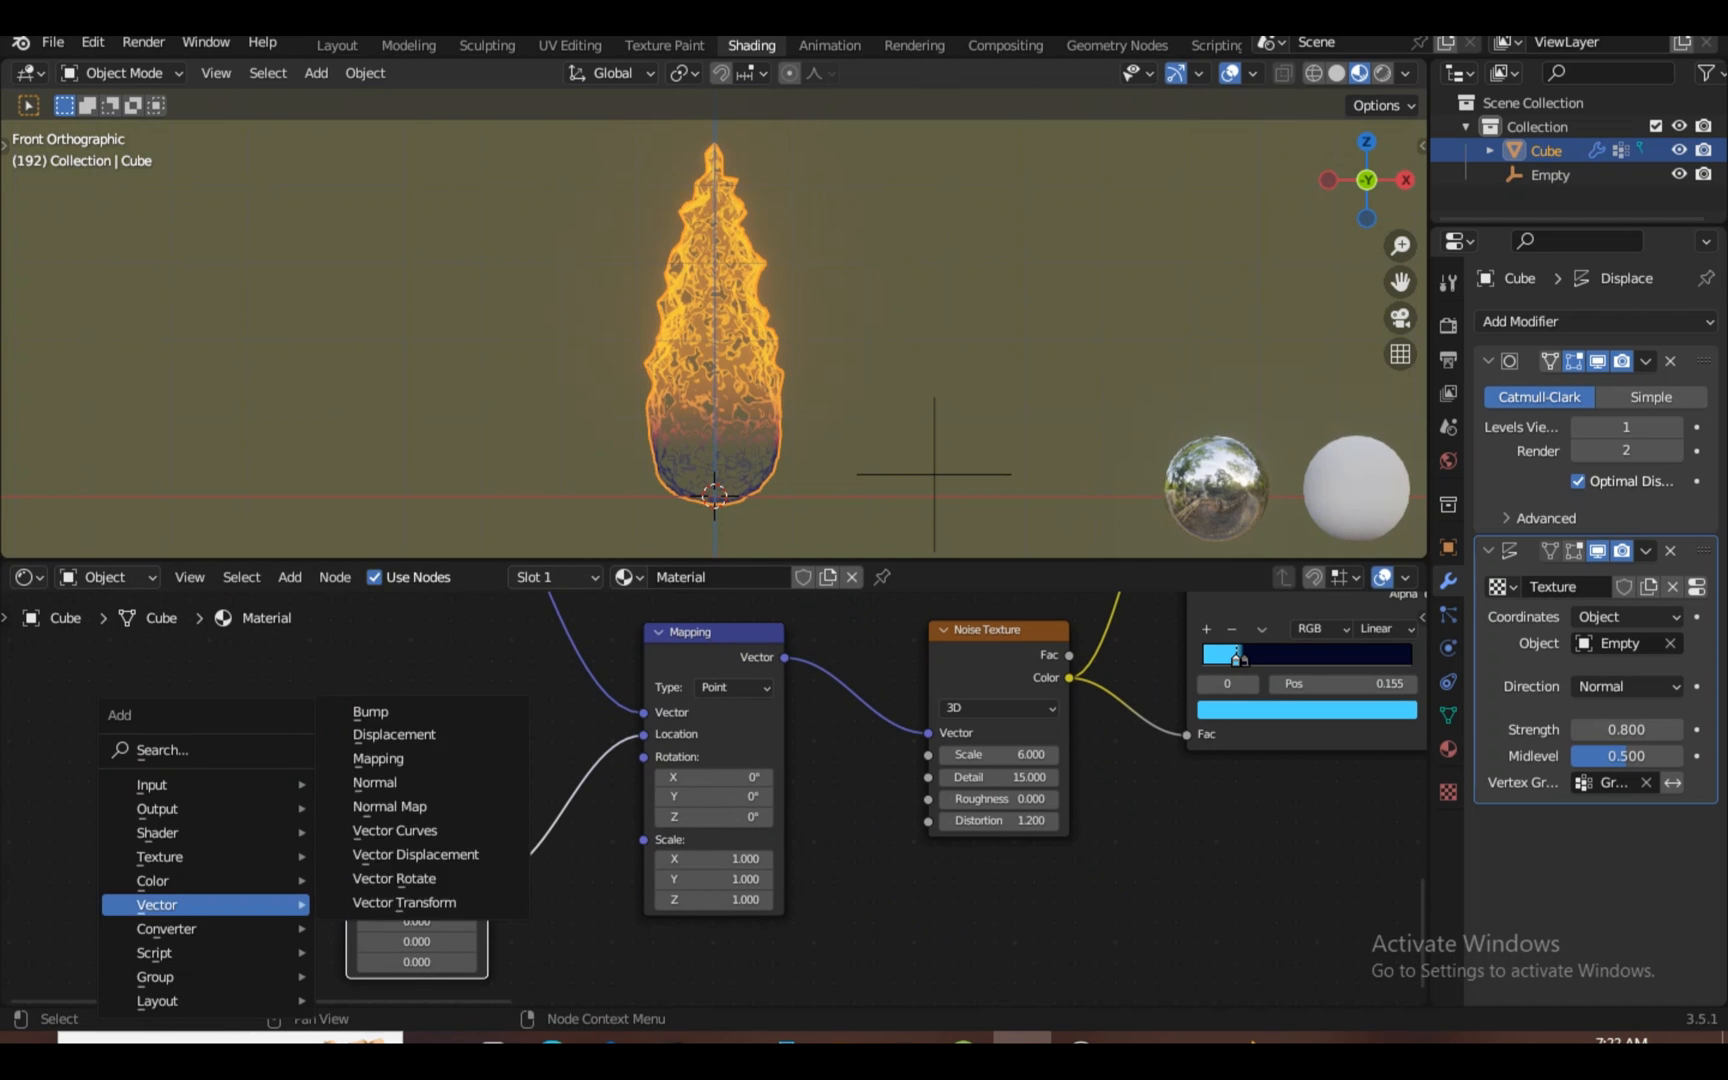
{"action": "left_click", "coordinate": [166, 750]}
{"action": "type", "text": "va"}
{"action": "key", "text": "Return"}
{"action": "left_click", "coordinate": [165, 868]}
{"action": "left_click_drag", "start_coordinate": [291, 893], "coordinate": [431, 817]}
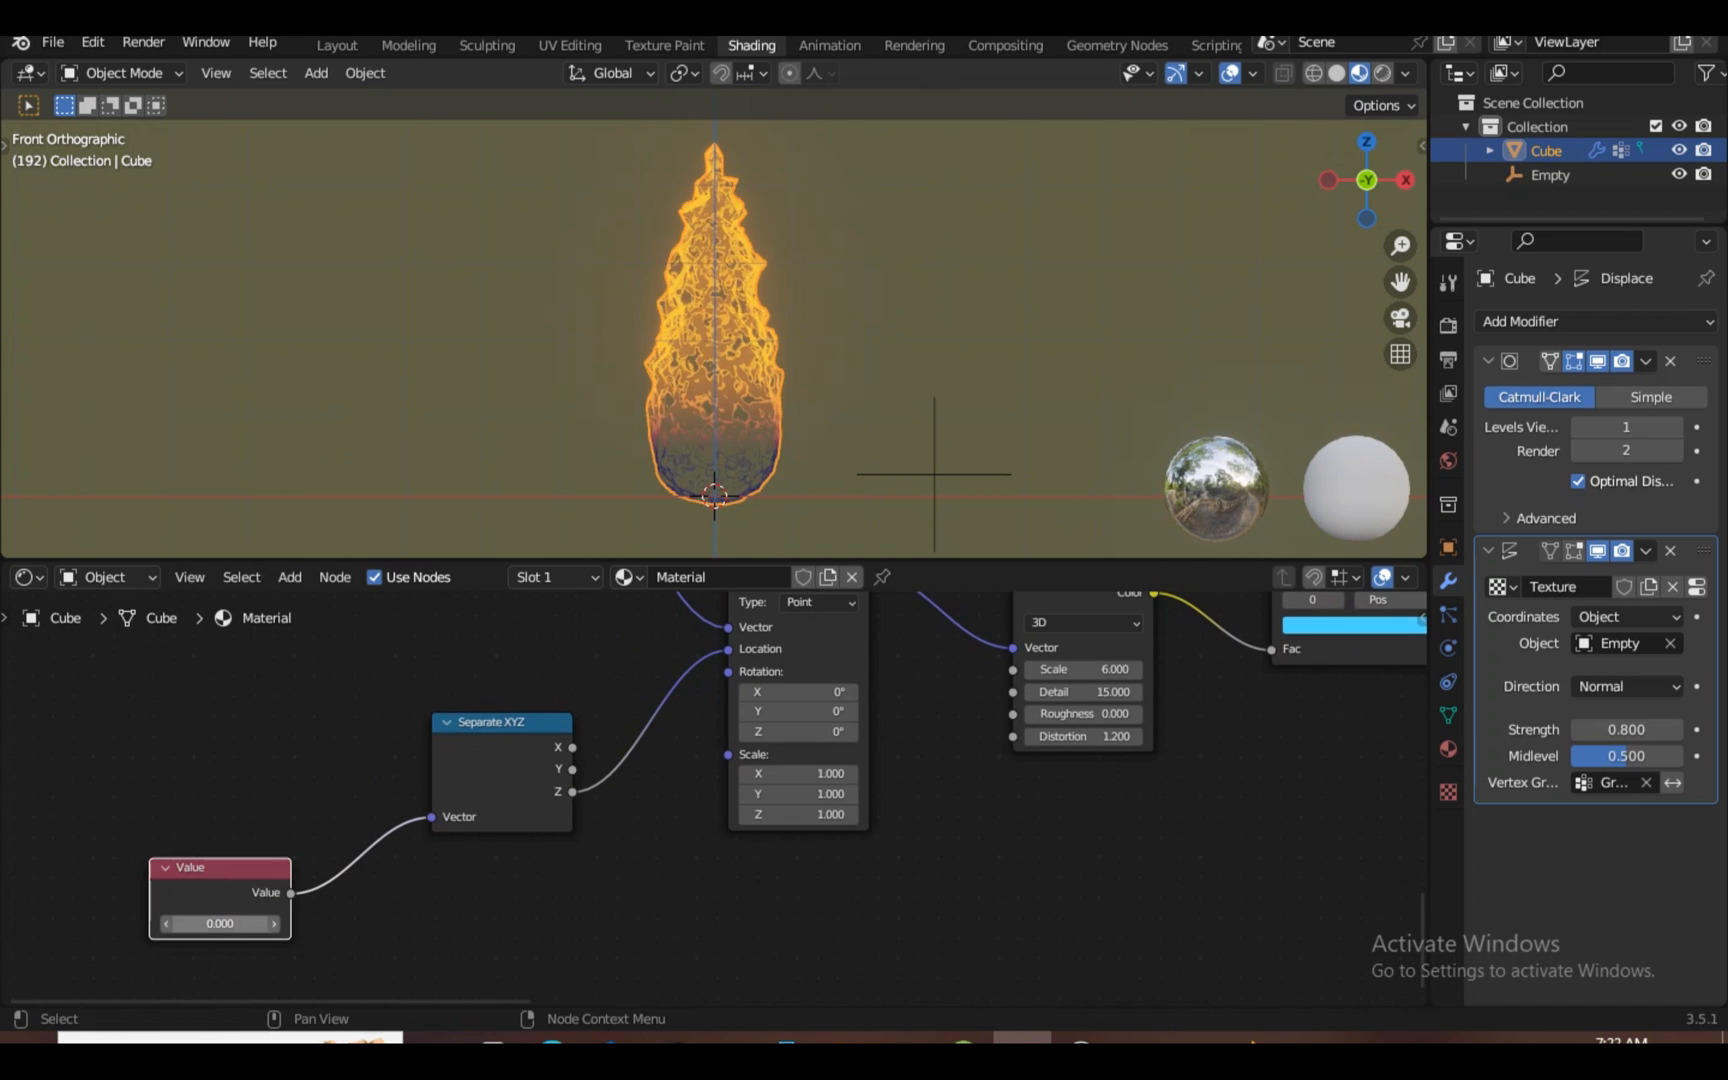
{"action": "left_click_drag", "start_coordinate": [219, 924], "coordinate": [222, 924]}
{"action": "key", "text": "KP_Decimal"}
{"action": "scroll", "coordinate": [714, 800], "scroll_direction": "down", "scroll_amount": 2}
Scrub the Value node to test how the flame noise moves
{"action": "left_click", "coordinate": [1240, 612]}
{"action": "key", "text": "KP_Decimal"}
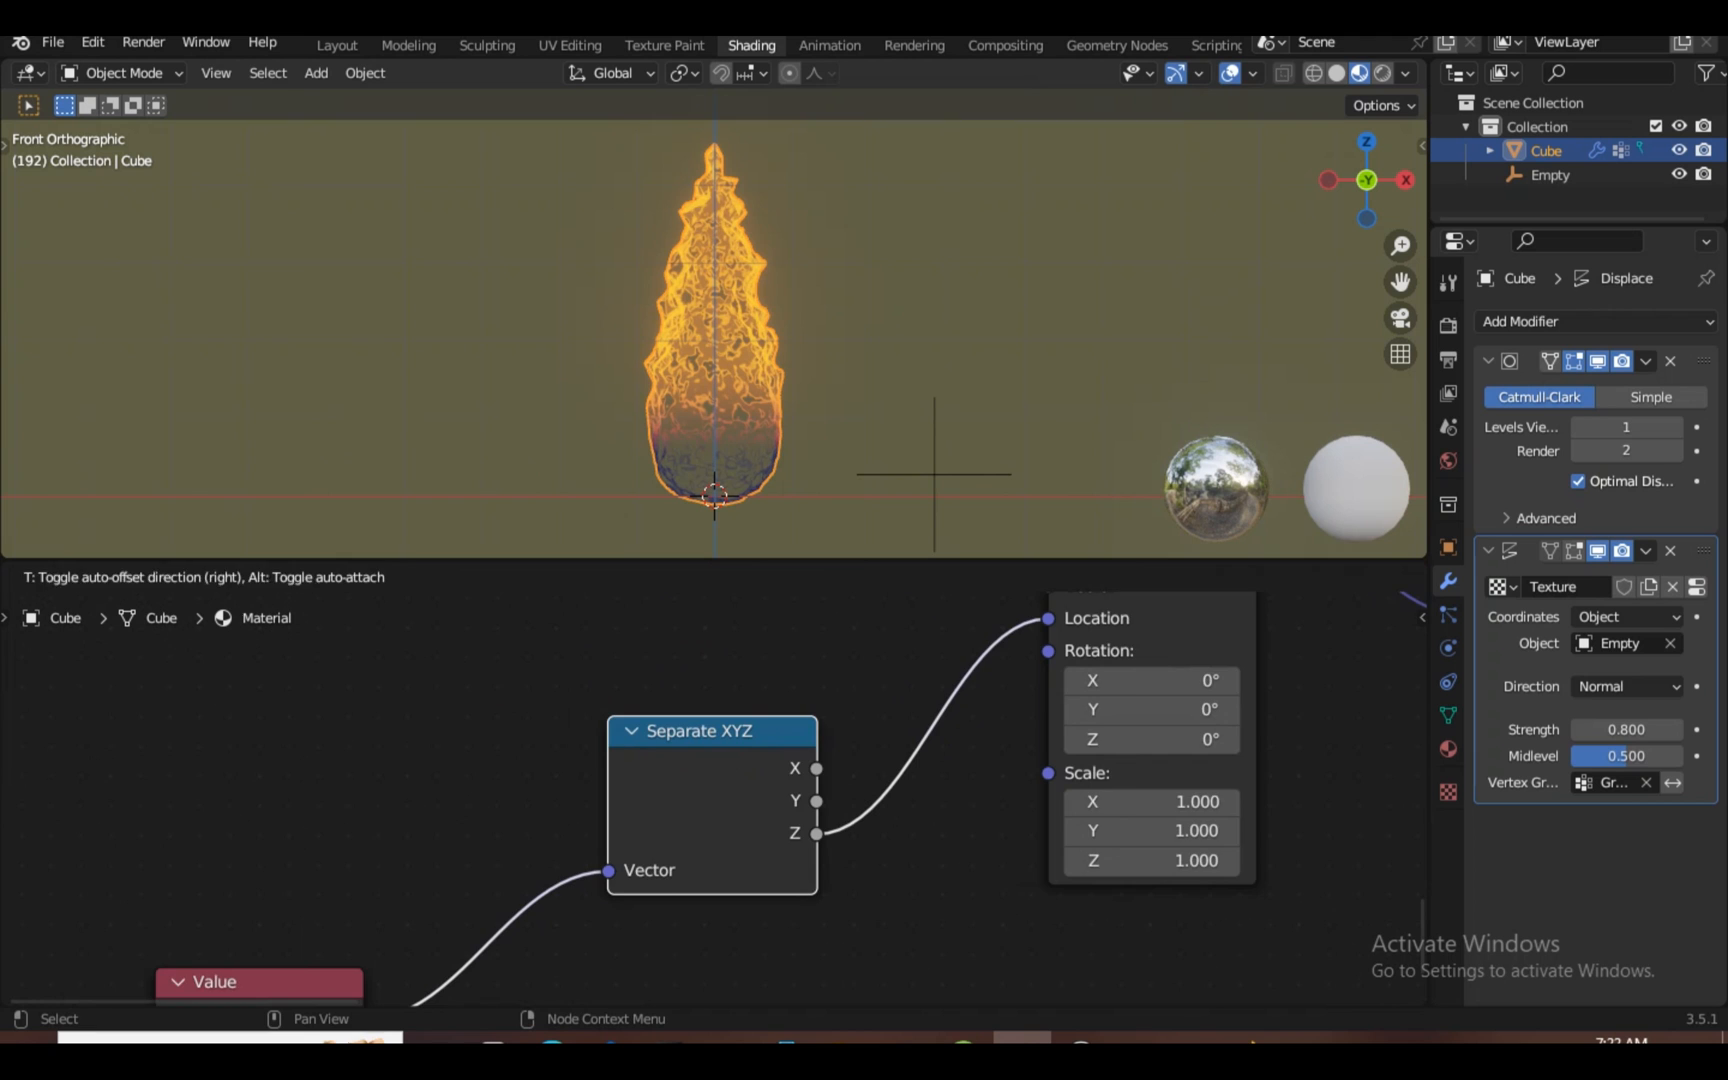
{"action": "scroll", "coordinate": [714, 800], "scroll_direction": "down", "scroll_amount": 3}
{"action": "left_click", "coordinate": [325, 957]}
{"action": "key", "text": "KP_Decimal"}
{"action": "scroll", "coordinate": [713, 338], "scroll_direction": "up", "scroll_amount": 8}
{"action": "mouse_move", "coordinate": [714, 829]}
{"action": "left_mouse_down"}
{"action": "mouse_move", "coordinate": [735, 829]}
{"action": "mouse_move", "coordinate": [714, 829]}
{"action": "left_mouse_up"}
{"action": "scroll", "coordinate": [714, 805], "scroll_direction": "down", "scroll_amount": 3}
{"action": "scroll", "coordinate": [714, 805], "scroll_direction": "up", "scroll_amount": 2}
{"action": "key", "text": "ctrl+space"}
{"action": "key", "text": "ctrl+space"}
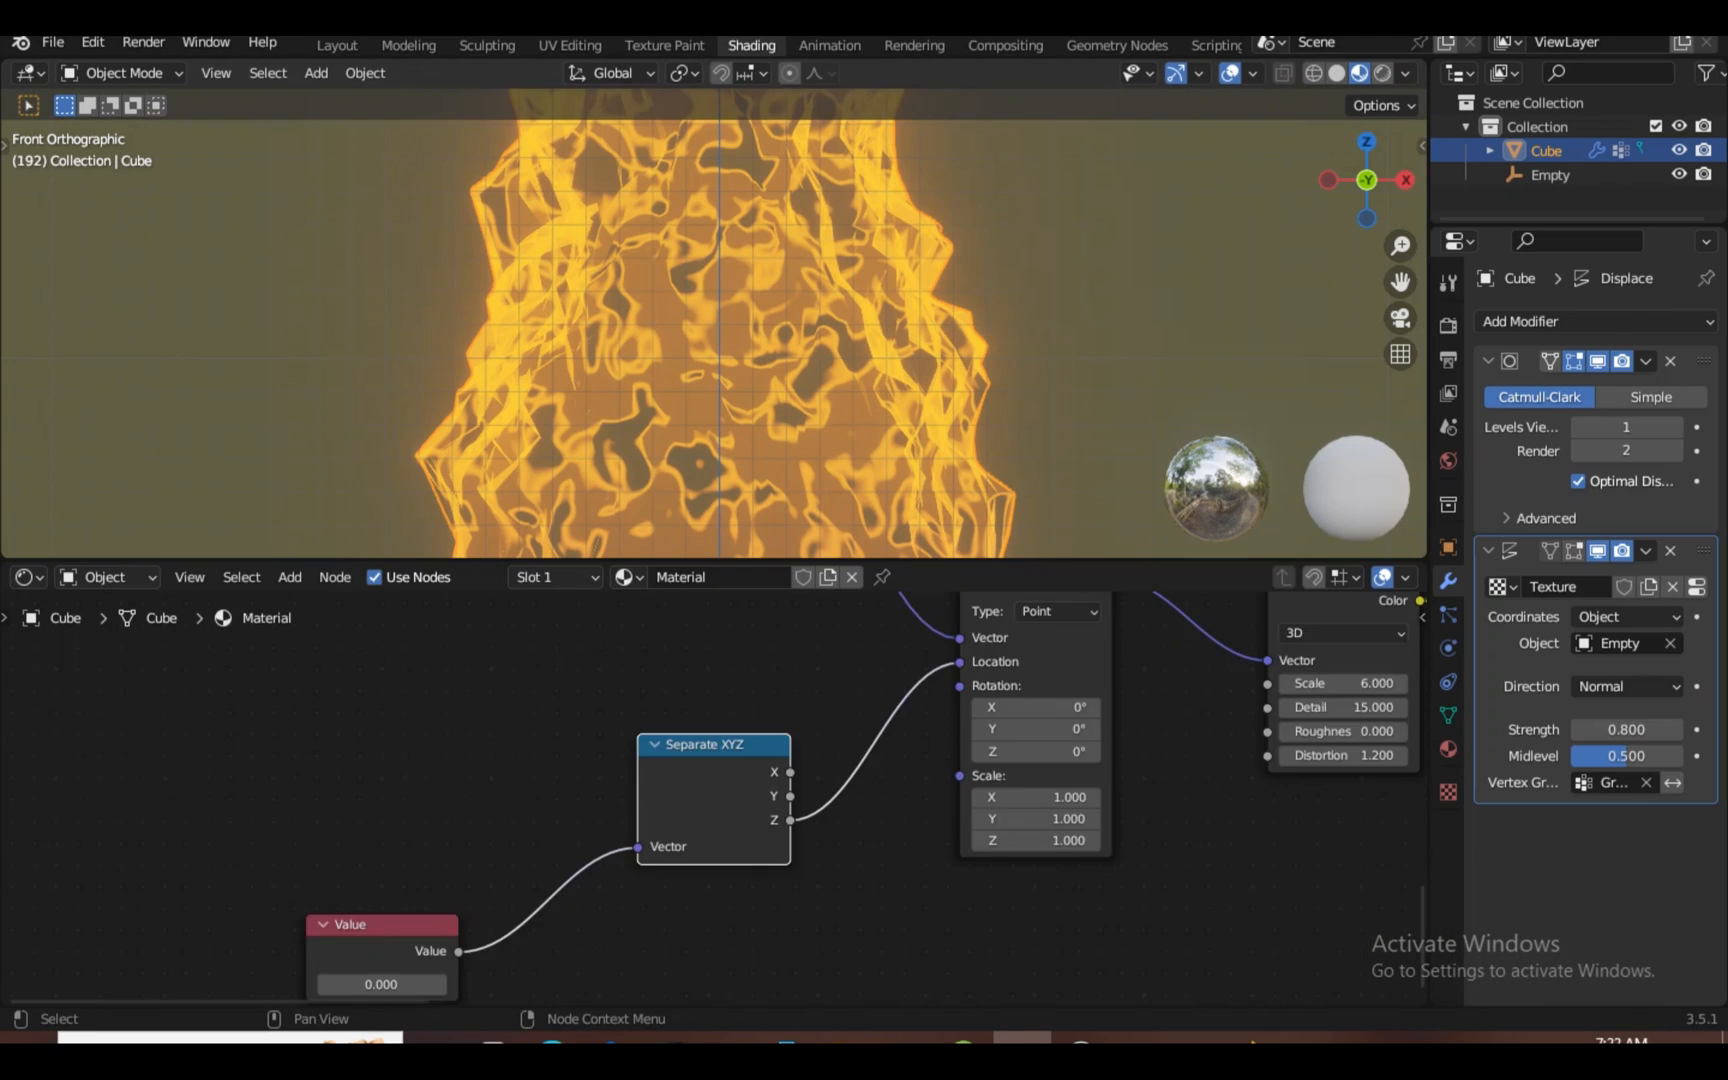
Drive the Value node with #frame/40 and play the animation to check it
{"action": "left_click", "coordinate": [382, 926]}
{"action": "key", "text": "KP_Decimal"}
{"action": "double_click", "coordinate": [714, 839]}
{"action": "key", "text": "BackSpace"}
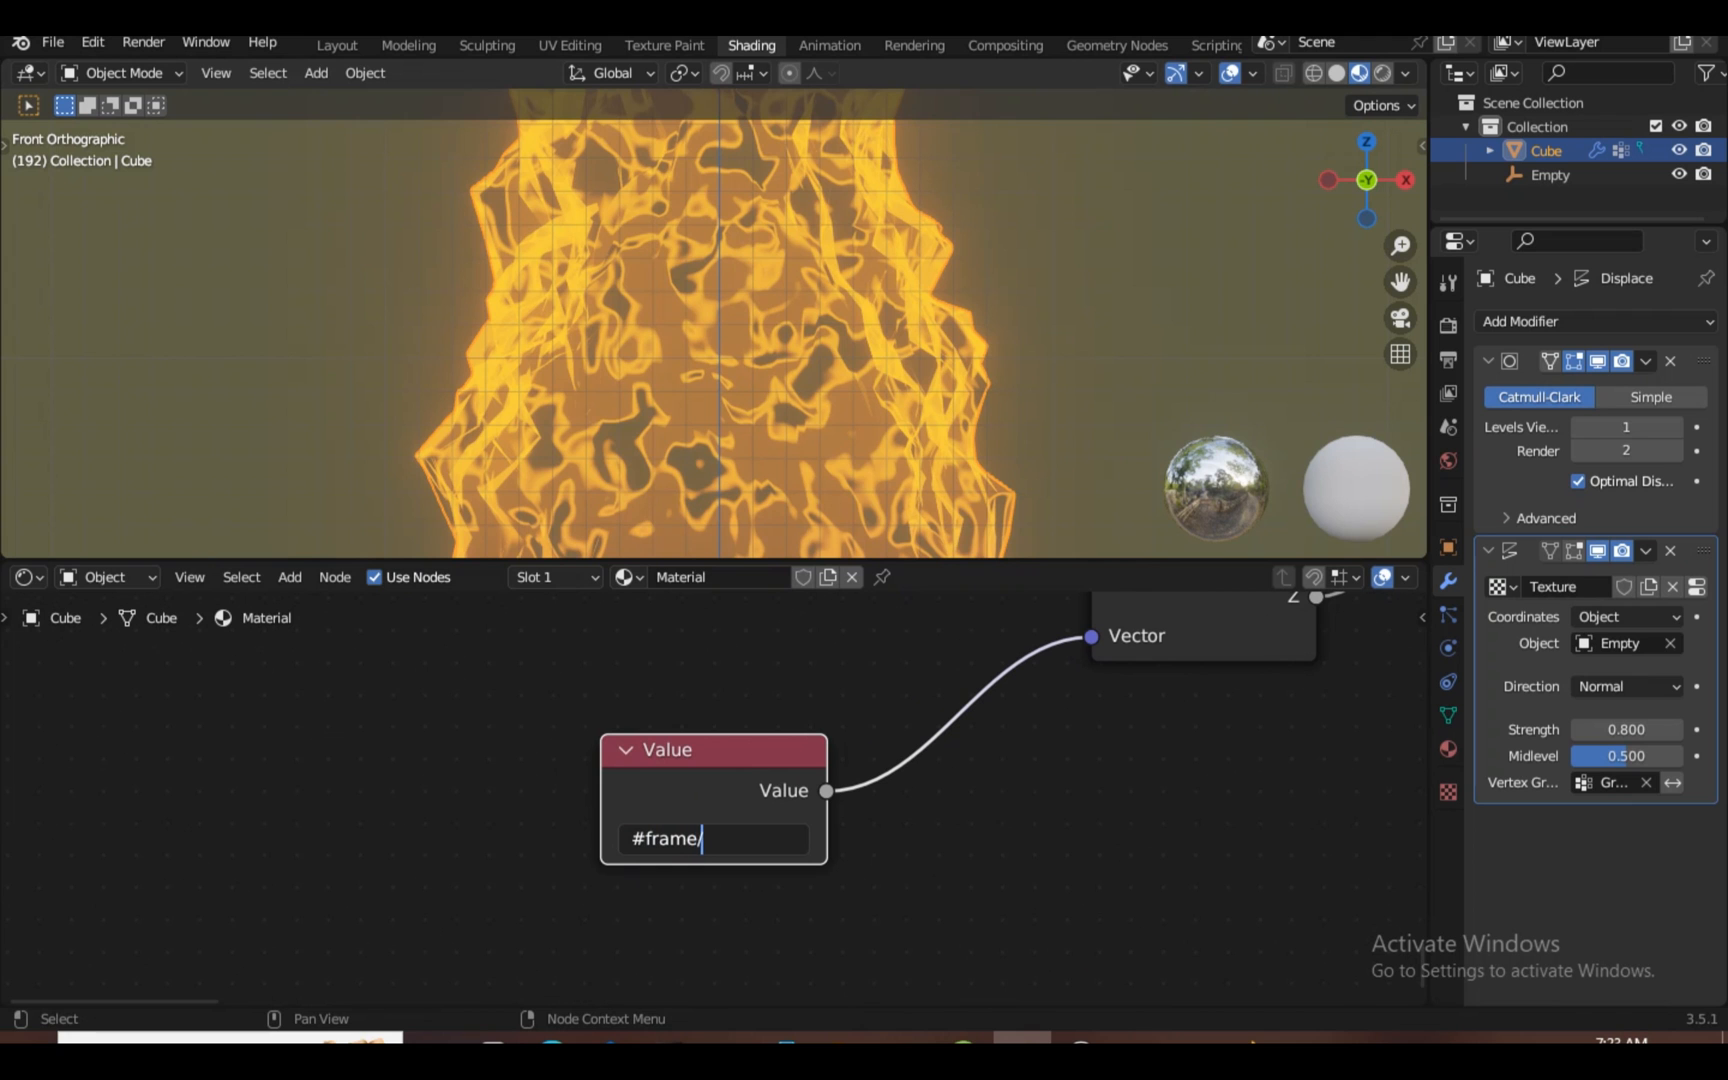
{"action": "type", "text": "#frame/40"}
{"action": "key", "text": "Return"}
{"action": "scroll", "coordinate": [713, 338], "scroll_direction": "down", "scroll_amount": 8}
{"action": "key", "text": "space"}
{"action": "left_click", "coordinate": [1100, 300]}
{"action": "scroll", "coordinate": [713, 338], "scroll_direction": "up", "scroll_amount": 4}
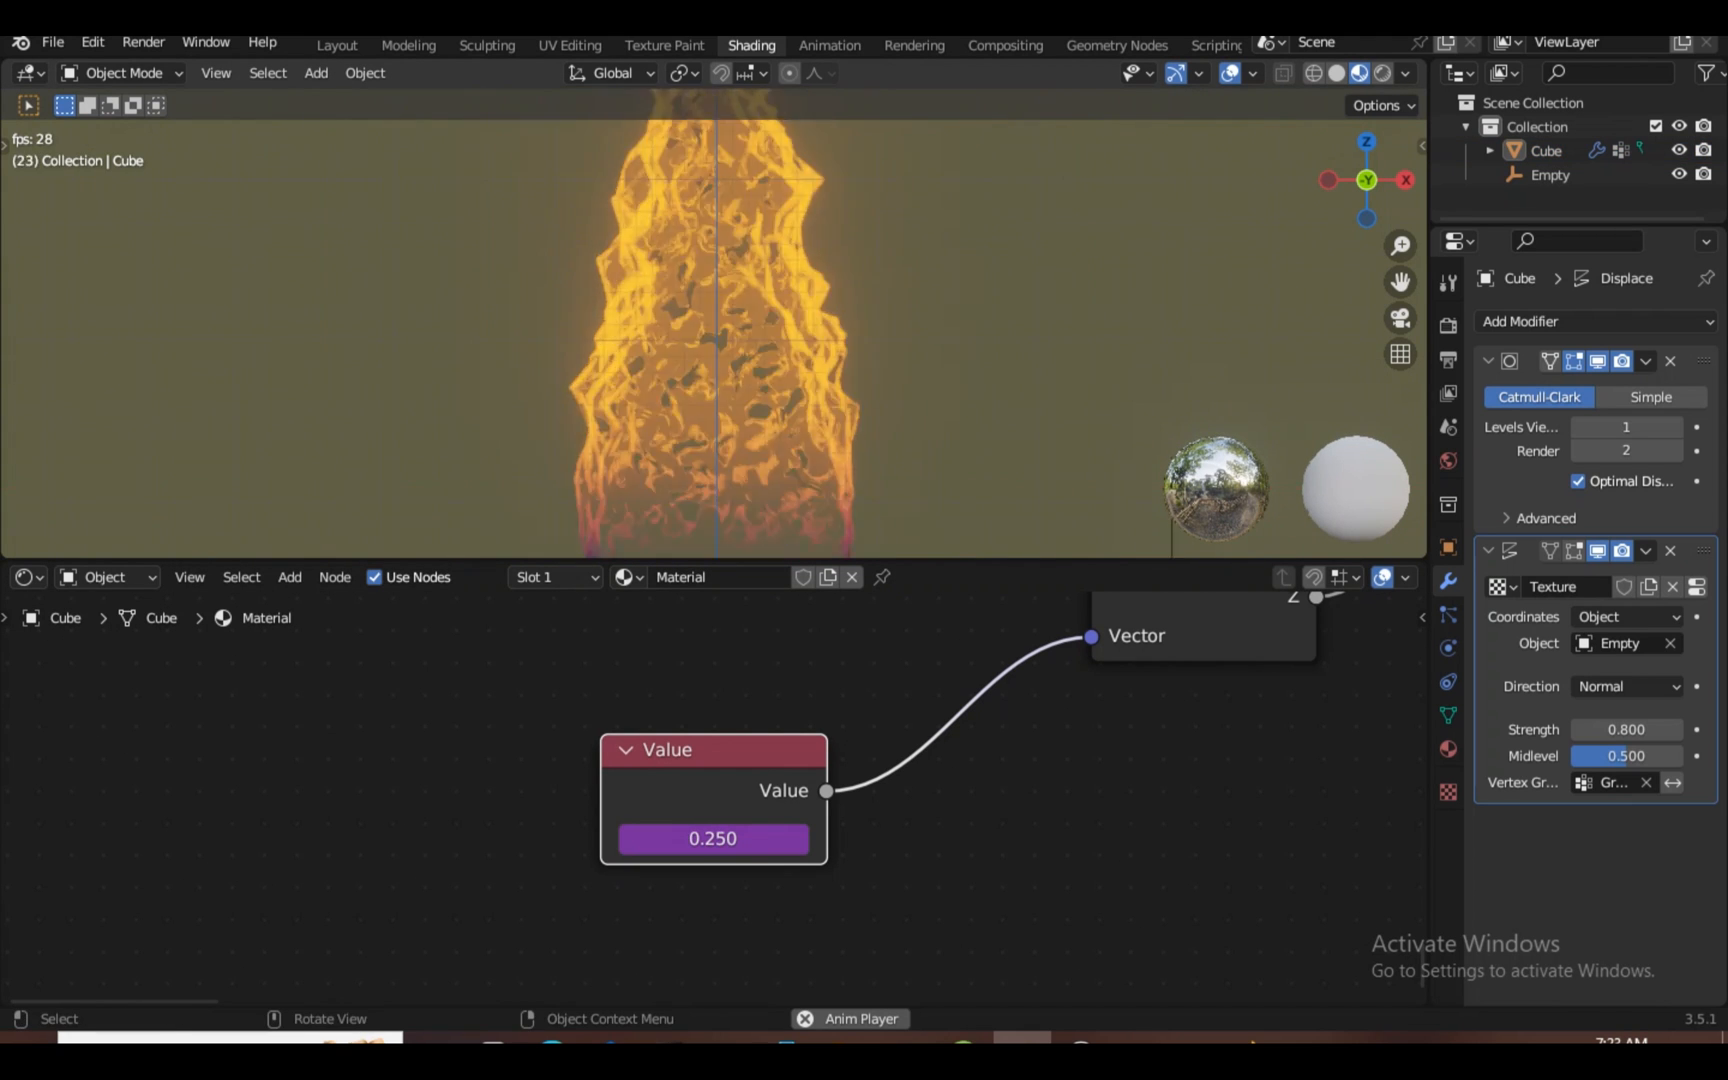
{"action": "scroll", "coordinate": [713, 338], "scroll_direction": "down", "scroll_amount": 1}
{"action": "key", "text": "space"}
{"action": "scroll", "coordinate": [714, 801], "scroll_direction": "down", "scroll_amount": 3}
Insert an Invert node on the Value link, testing its factor before leaving it at 1.000
{"action": "key", "text": "shift+a"}
{"action": "left_click", "coordinate": [716, 750]}
{"action": "type", "text": "invert"}
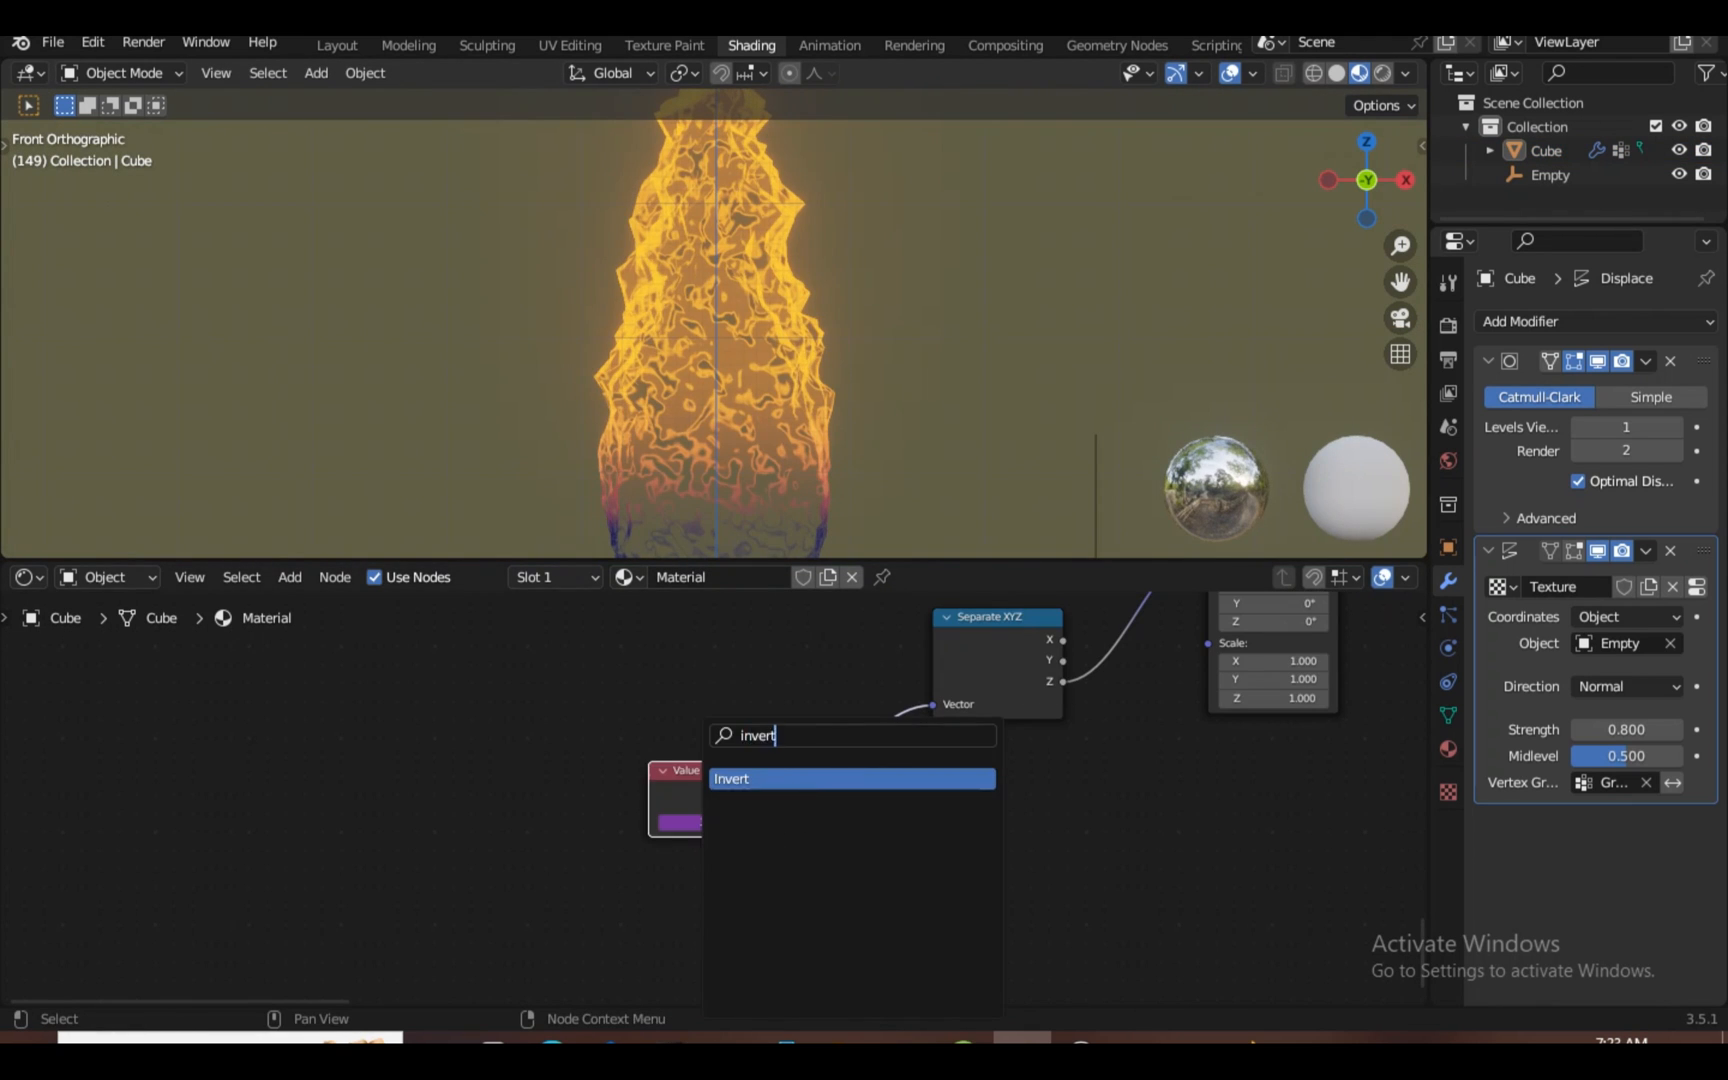
{"action": "key", "text": "Return"}
{"action": "left_click", "coordinate": [862, 740]}
{"action": "key", "text": "space"}
{"action": "scroll", "coordinate": [714, 801], "scroll_direction": "up", "scroll_amount": 2}
{"action": "mouse_move", "coordinate": [985, 767]}
{"action": "left_mouse_down"}
{"action": "mouse_move", "coordinate": [930, 767]}
{"action": "mouse_move", "coordinate": [1000, 767]}
{"action": "left_mouse_up"}
{"action": "scroll", "coordinate": [713, 338], "scroll_direction": "up", "scroll_amount": 2}
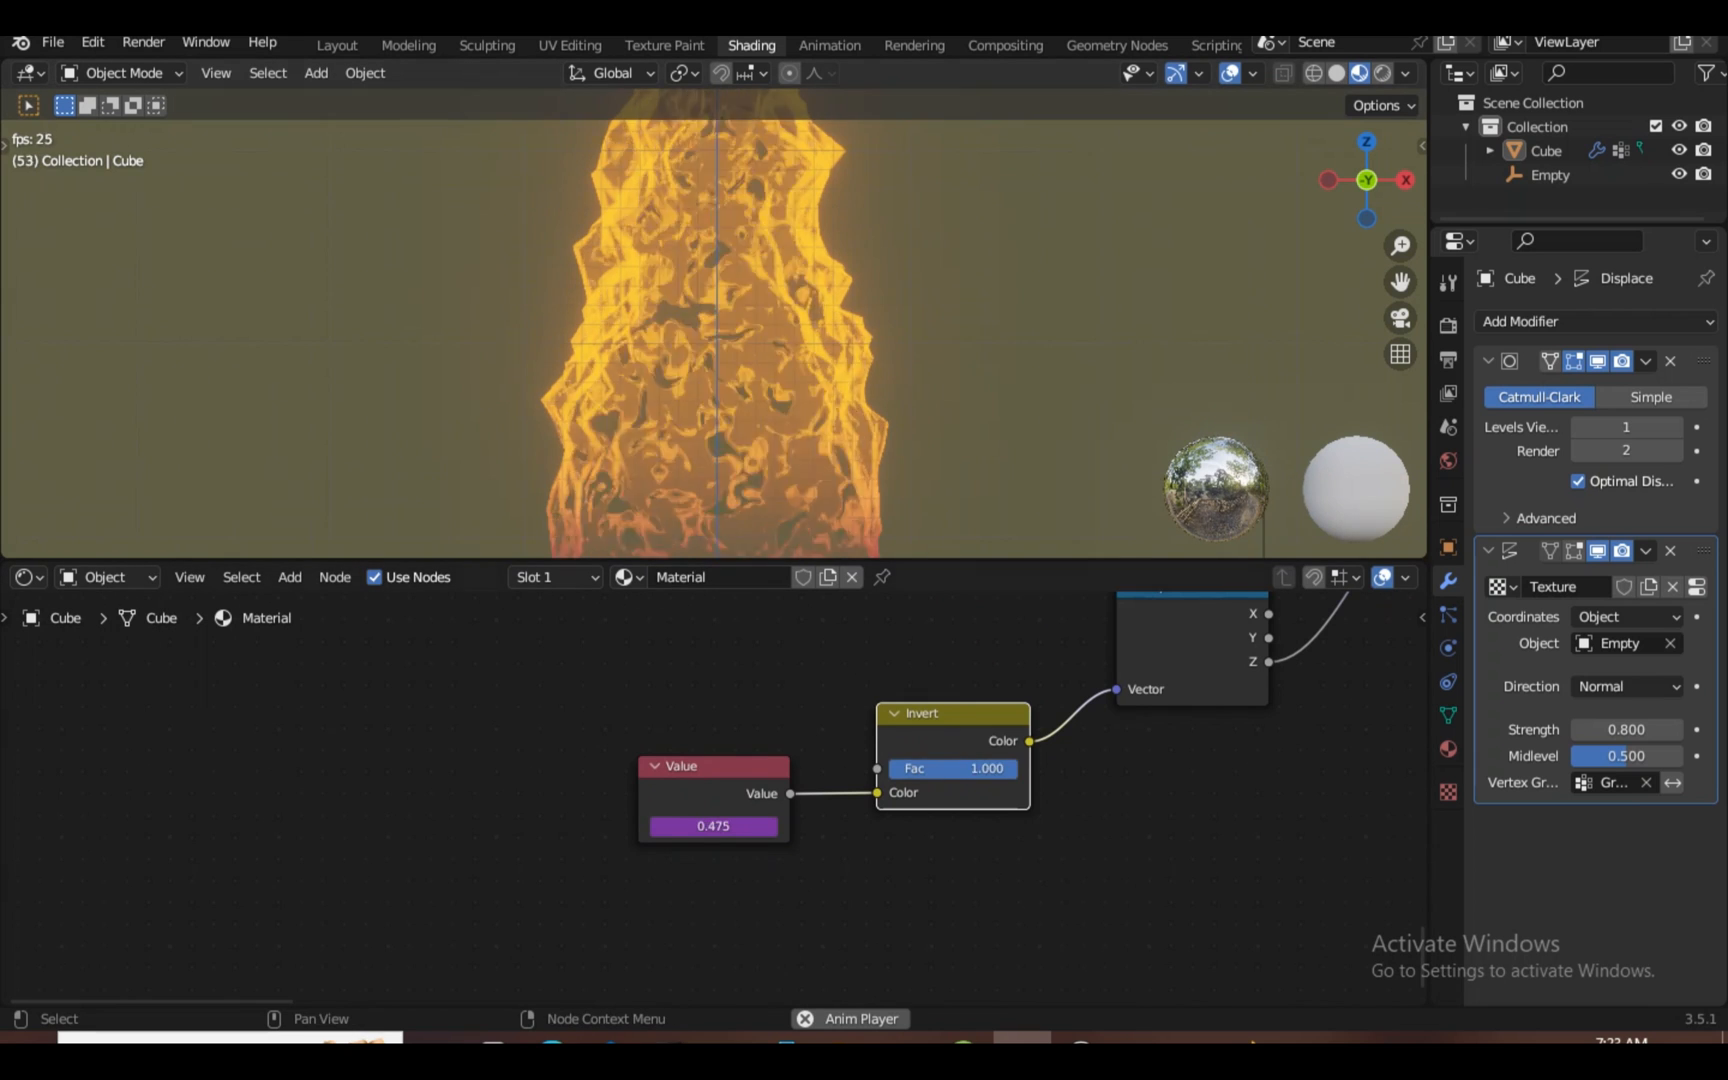
{"action": "key", "text": "space"}
{"action": "scroll", "coordinate": [714, 801], "scroll_direction": "up", "scroll_amount": 5}
{"action": "left_click", "coordinate": [745, 785]}
{"action": "scroll", "coordinate": [714, 801], "scroll_direction": "down", "scroll_amount": 3}
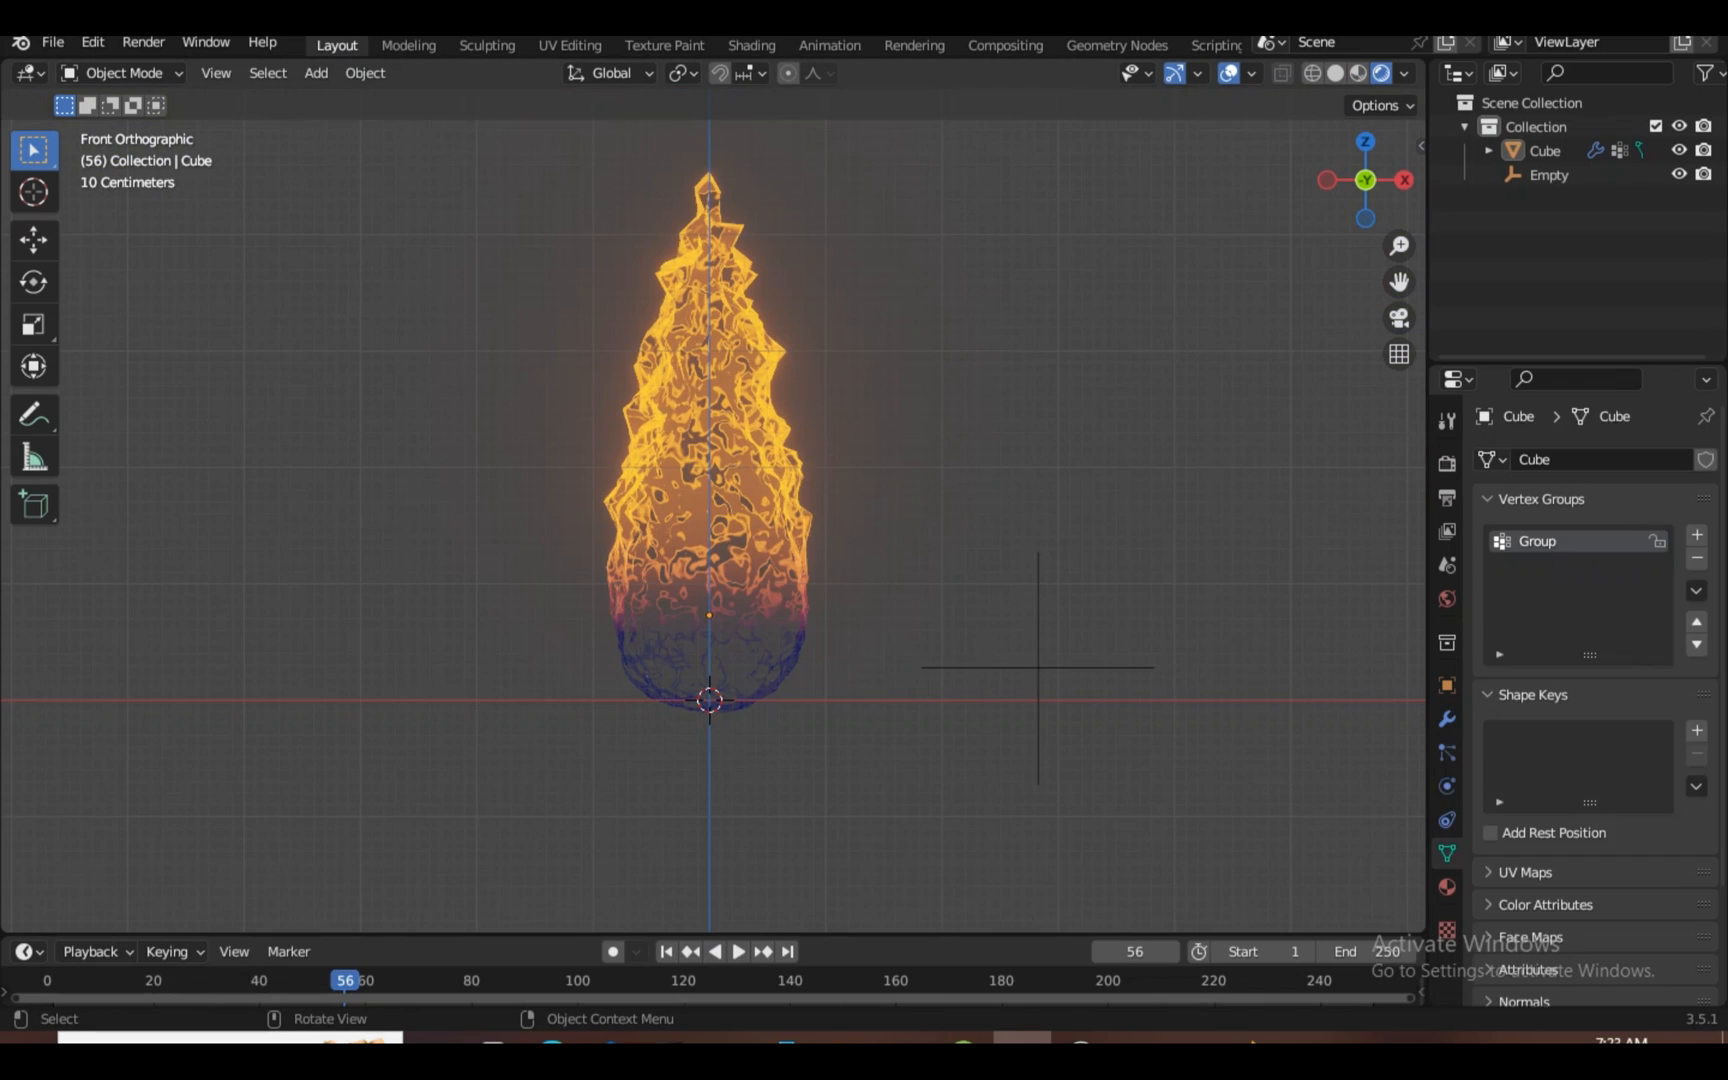
Set the scene end frame to 100
{"action": "left_click_drag", "start_coordinate": [1060, 934], "coordinate": [1060, 727]}
{"action": "double_click", "coordinate": [1374, 745]}
{"action": "key", "text": "BackSpace"}
{"action": "type", "text": "100"}
{"action": "key", "text": "Return"}
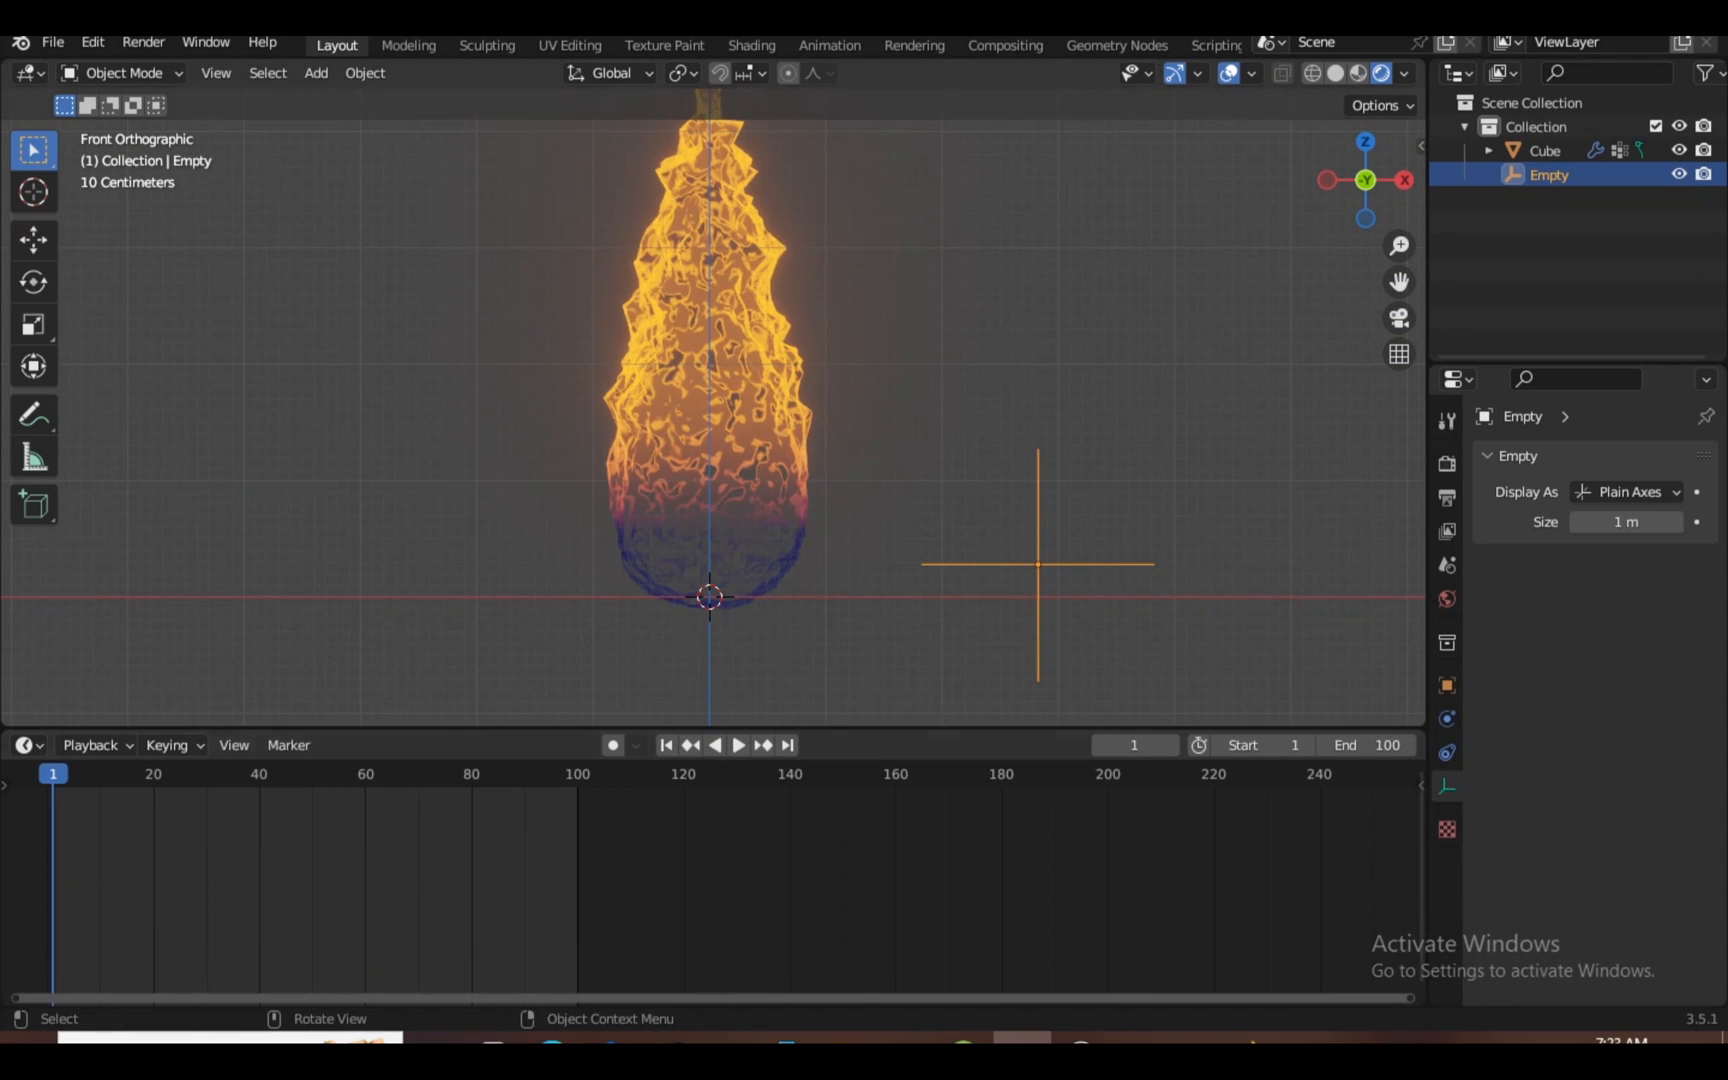
Keyframe the Empty's location at frame 1, raise it on Z at frame 100, and key again
{"action": "key", "text": "i"}
{"action": "left_click", "coordinate": [1100, 301]}
{"action": "left_click", "coordinate": [578, 774]}
{"action": "scroll", "coordinate": [870, 480], "scroll_direction": "down", "scroll_amount": 4}
{"action": "key", "text": "g"}
{"action": "key", "text": "z"}
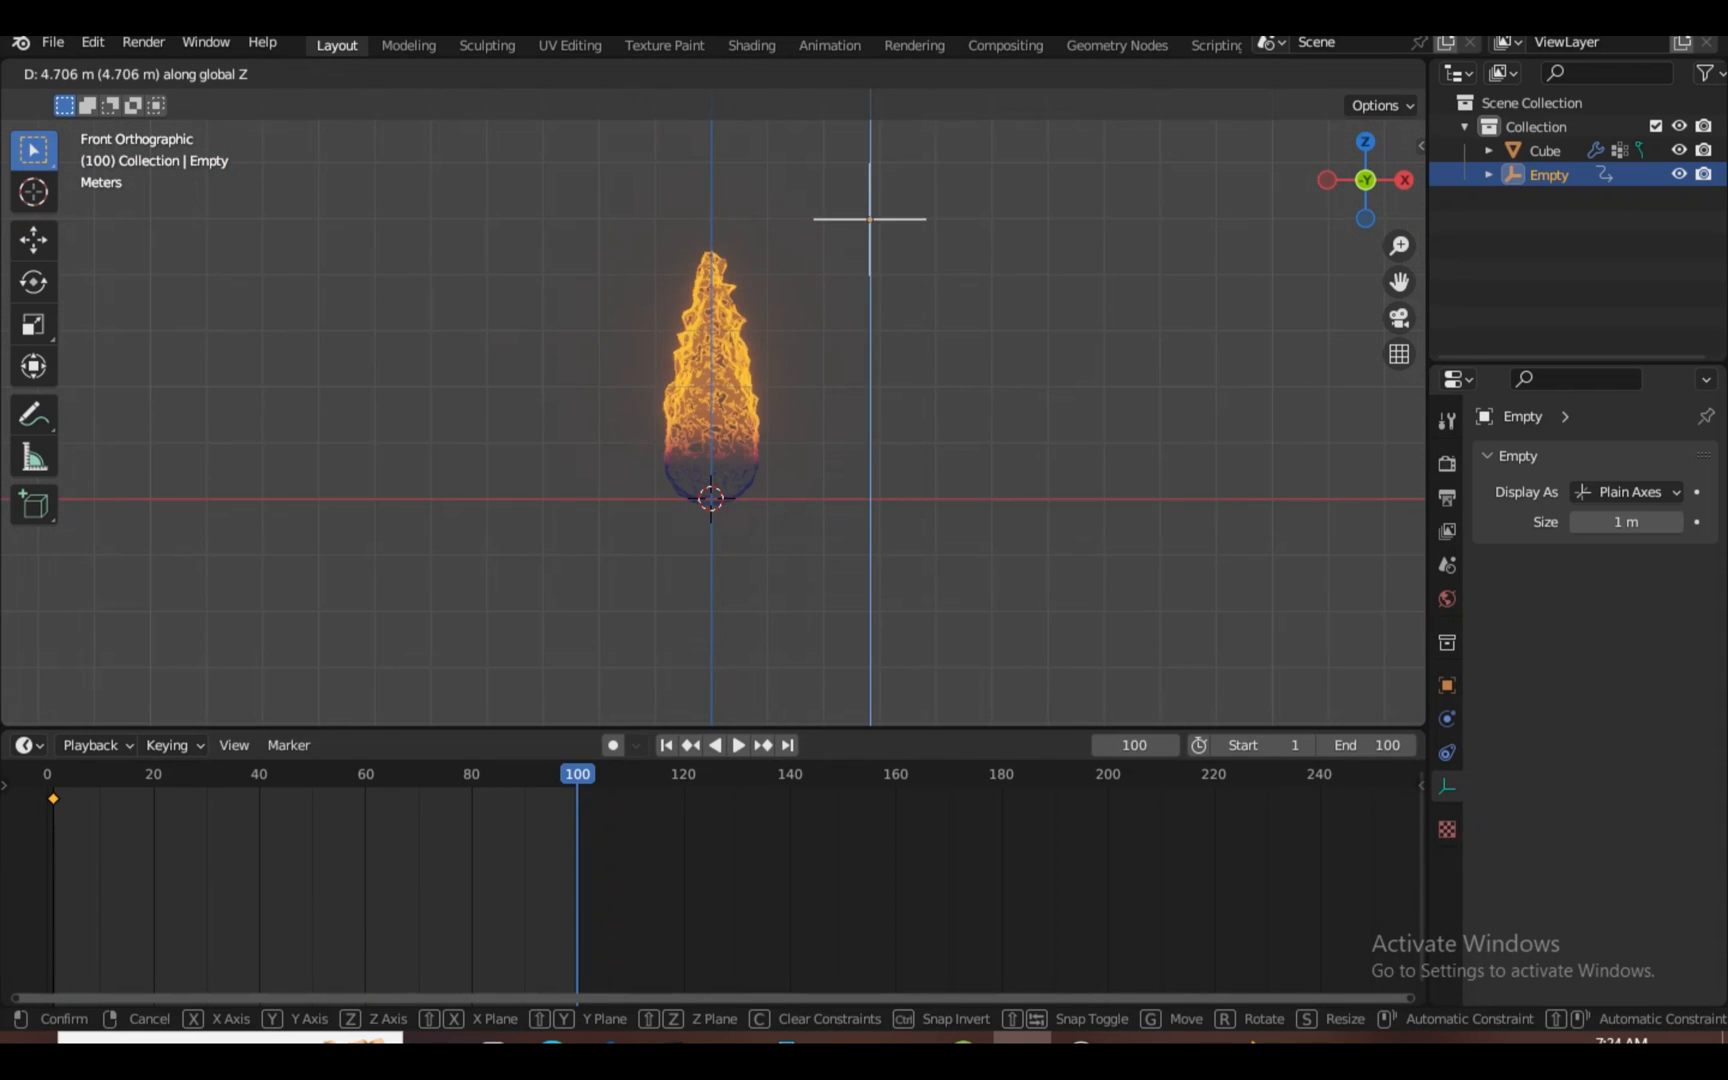
{"action": "left_click", "coordinate": [870, 219]}
{"action": "key", "text": "i"}
{"action": "left_click", "coordinate": [870, 219]}
Hide overlays, change both Empty keyframes' interpolation, and play the animation
{"action": "key", "text": "space"}
{"action": "scroll", "coordinate": [870, 400], "scroll_direction": "up", "scroll_amount": 3}
{"action": "left_click", "coordinate": [1229, 73]}
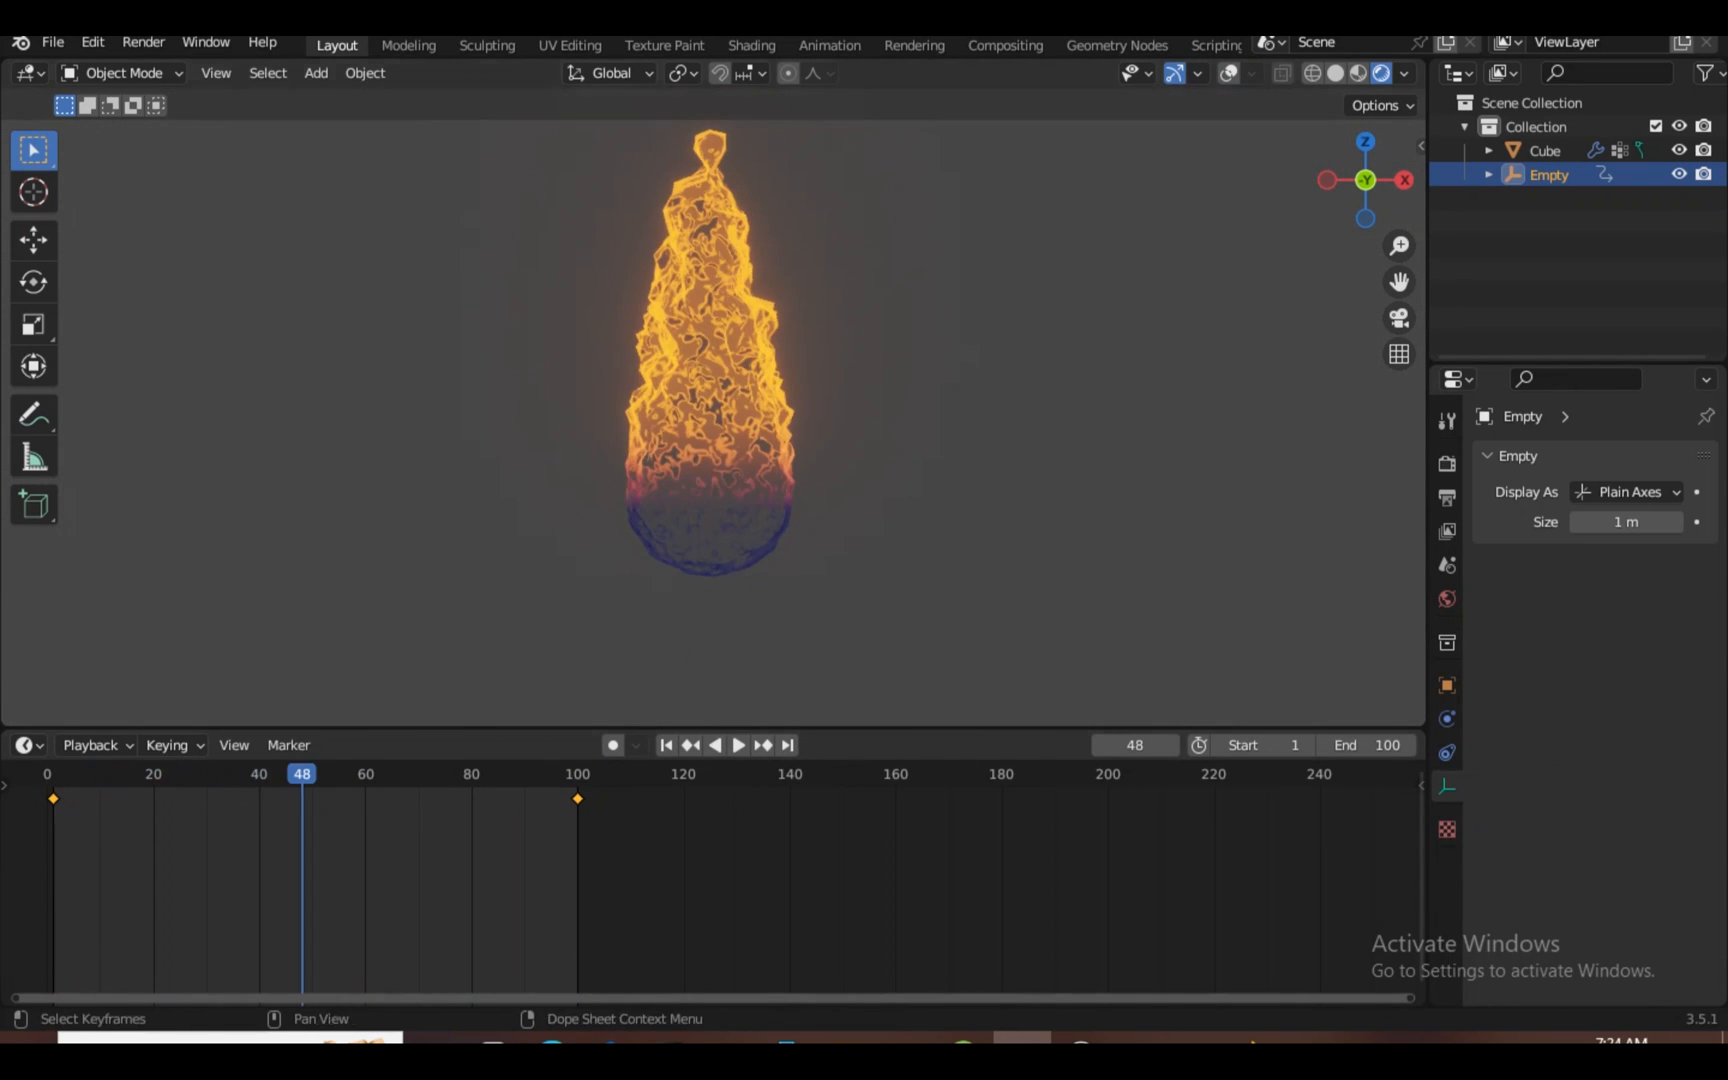
{"action": "left_click_drag", "start_coordinate": [648, 859], "coordinate": [36, 785]}
{"action": "right_click", "coordinate": [80, 833]}
{"action": "mouse_move", "coordinate": [110, 833]}
{"action": "left_click", "coordinate": [285, 881]}
{"action": "key", "text": "space"}
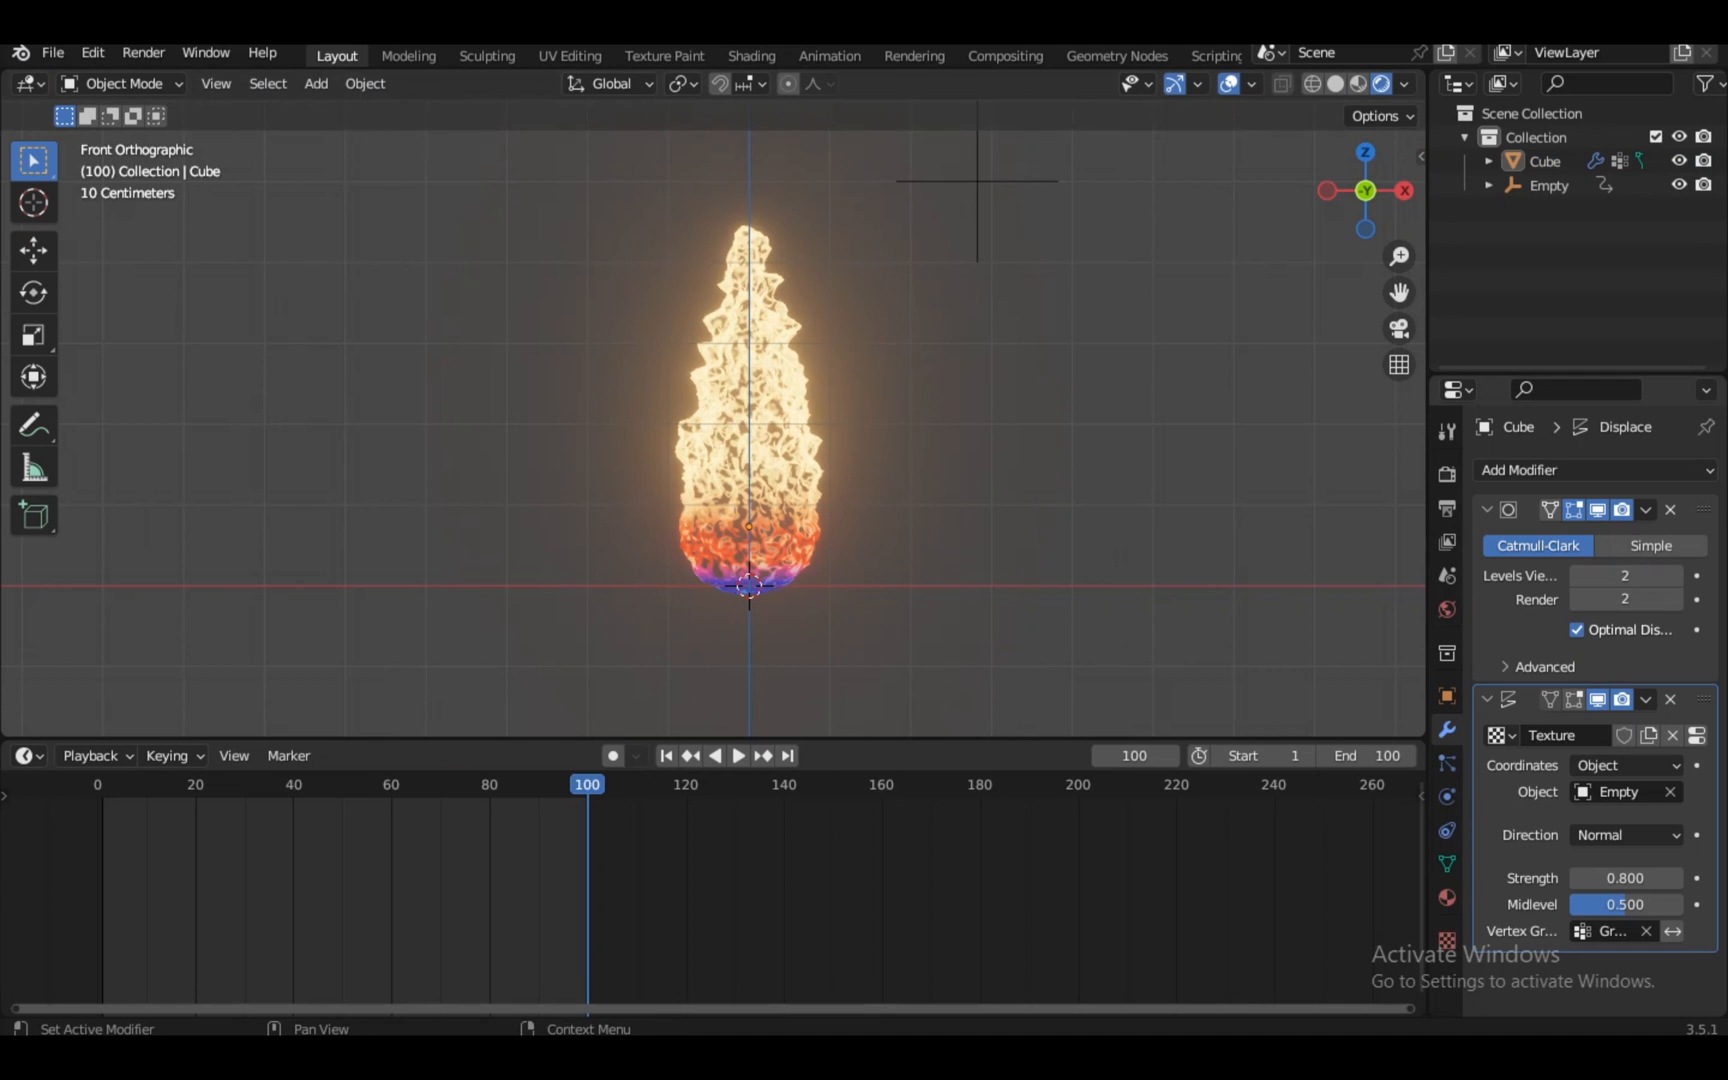
Duplicate the Subdivision Surface modifier for a second copy, then play the animation
{"action": "left_click", "coordinate": [1645, 509]}
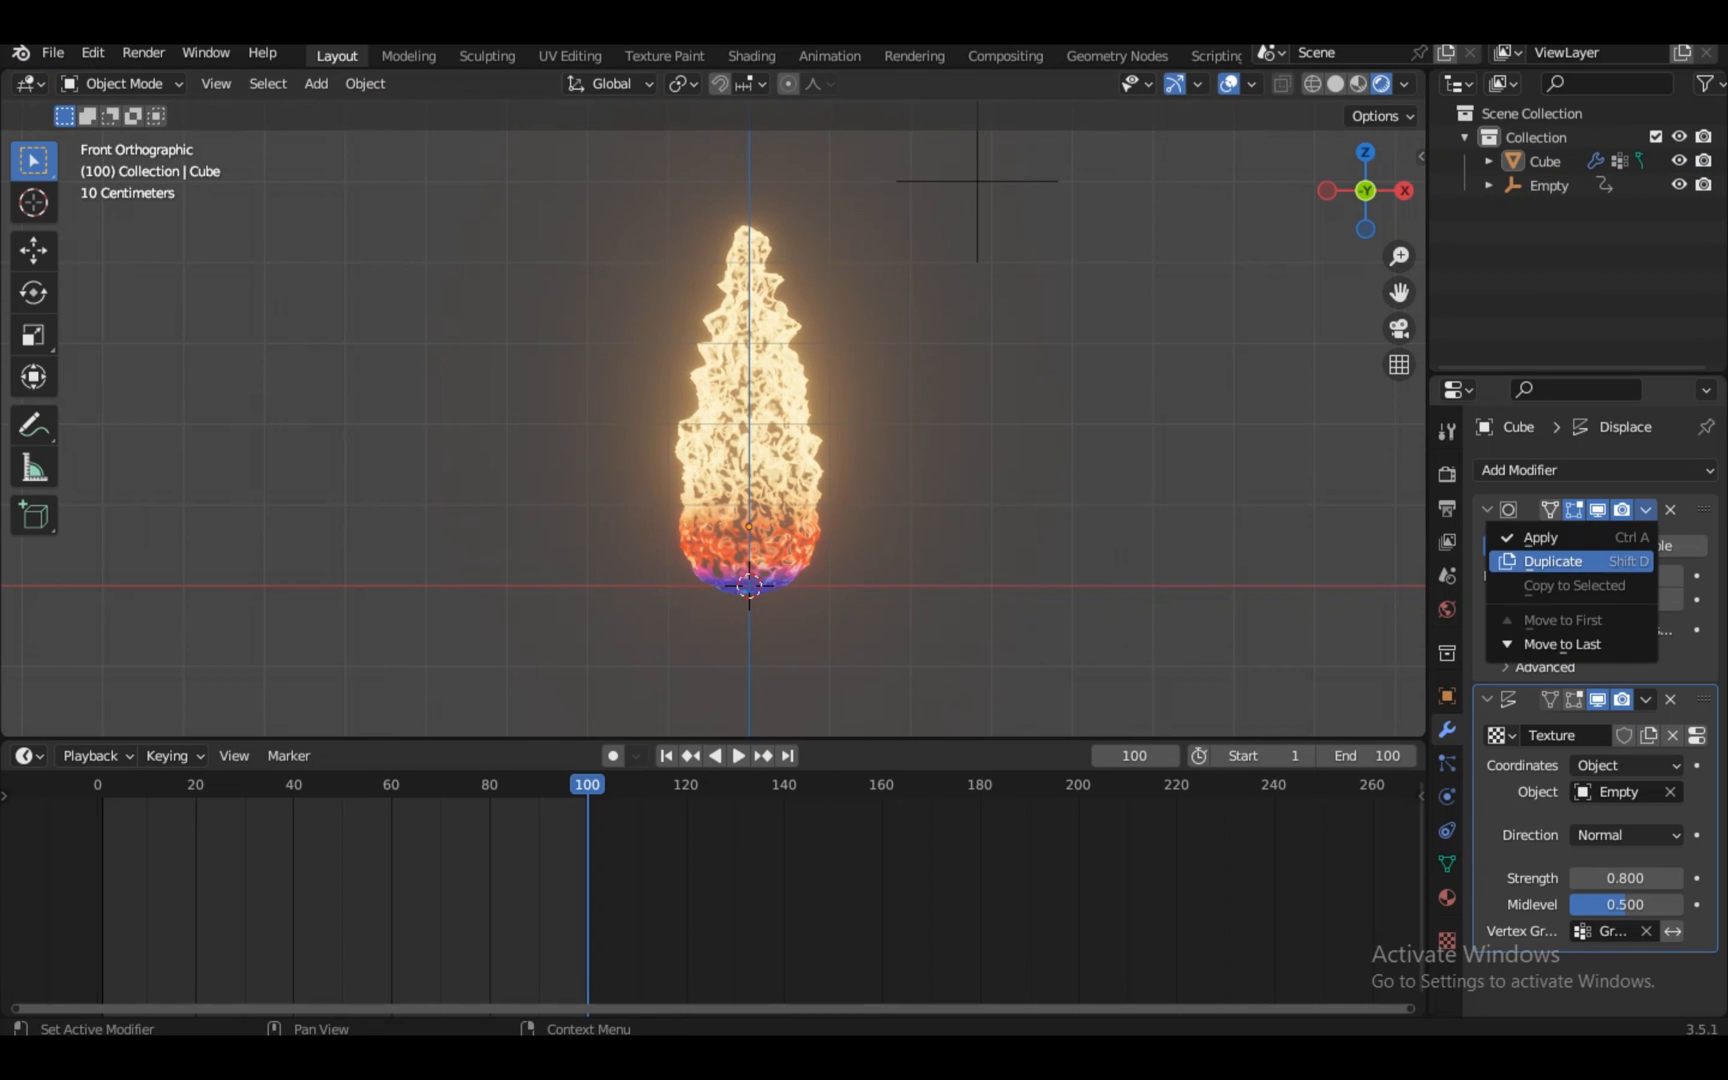
{"action": "left_click", "coordinate": [1560, 560]}
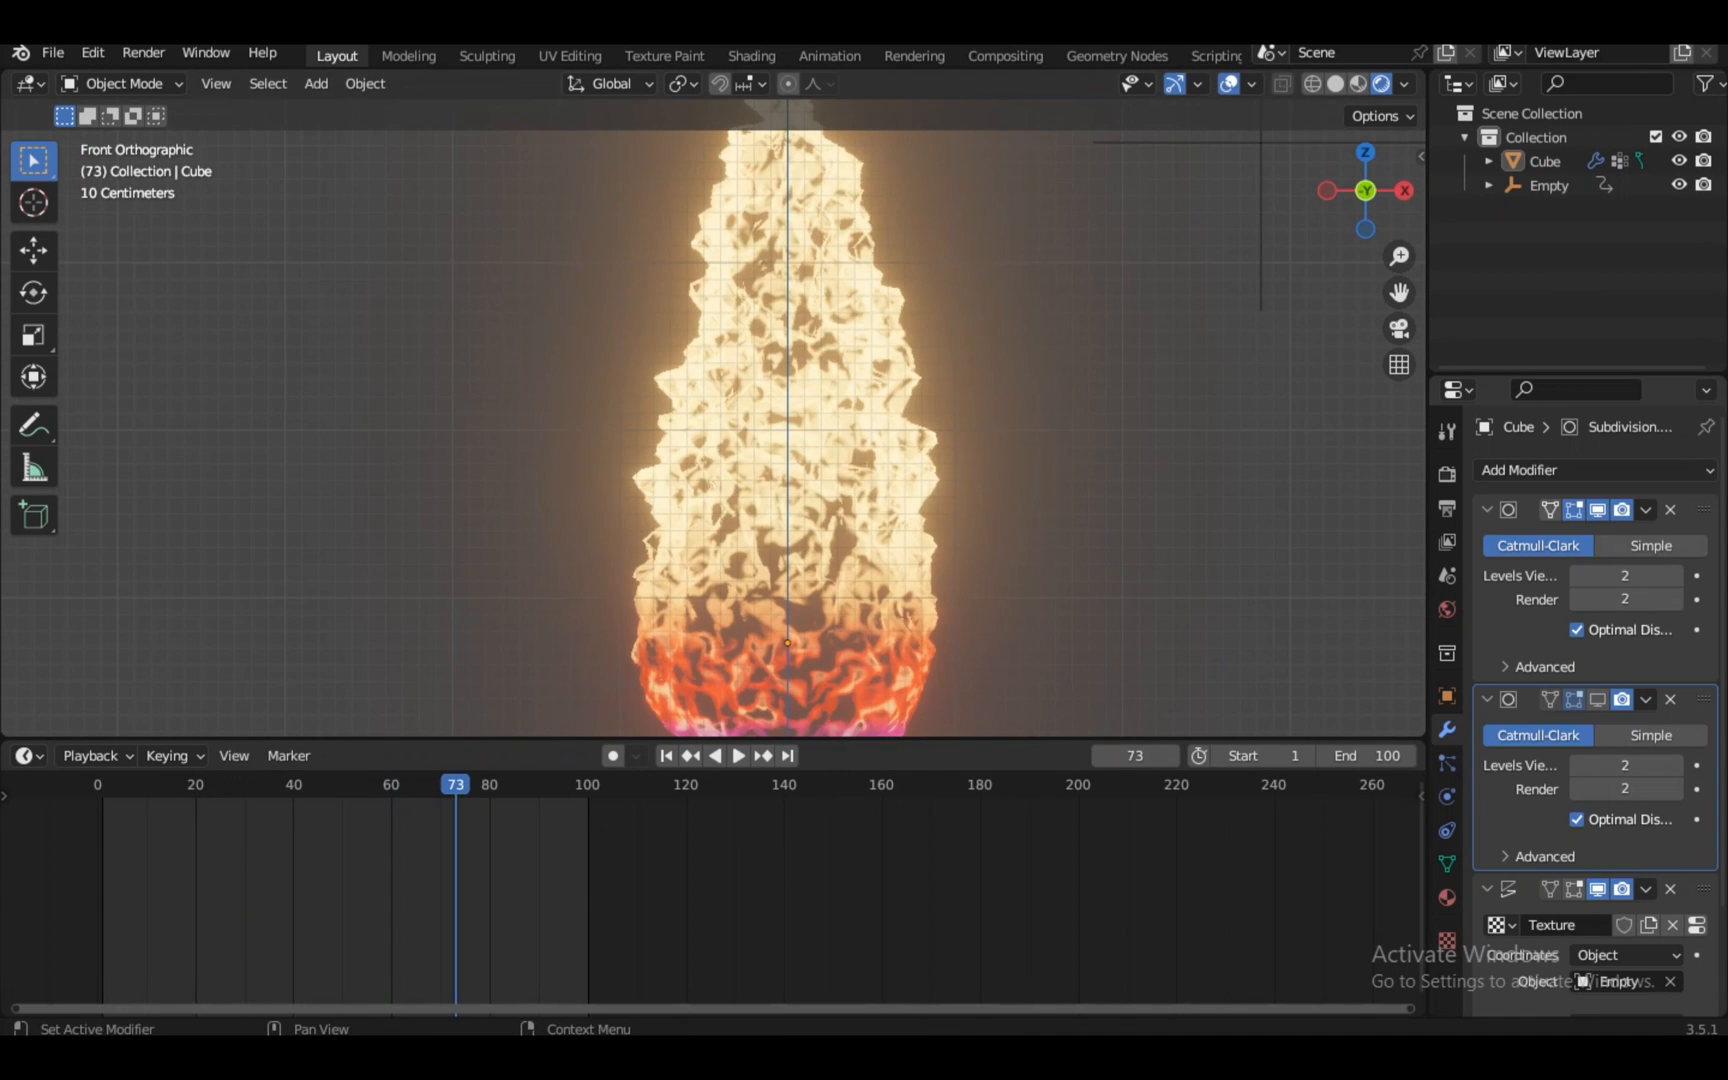
{"action": "scroll", "coordinate": [713, 418], "scroll_direction": "down", "scroll_amount": 3}
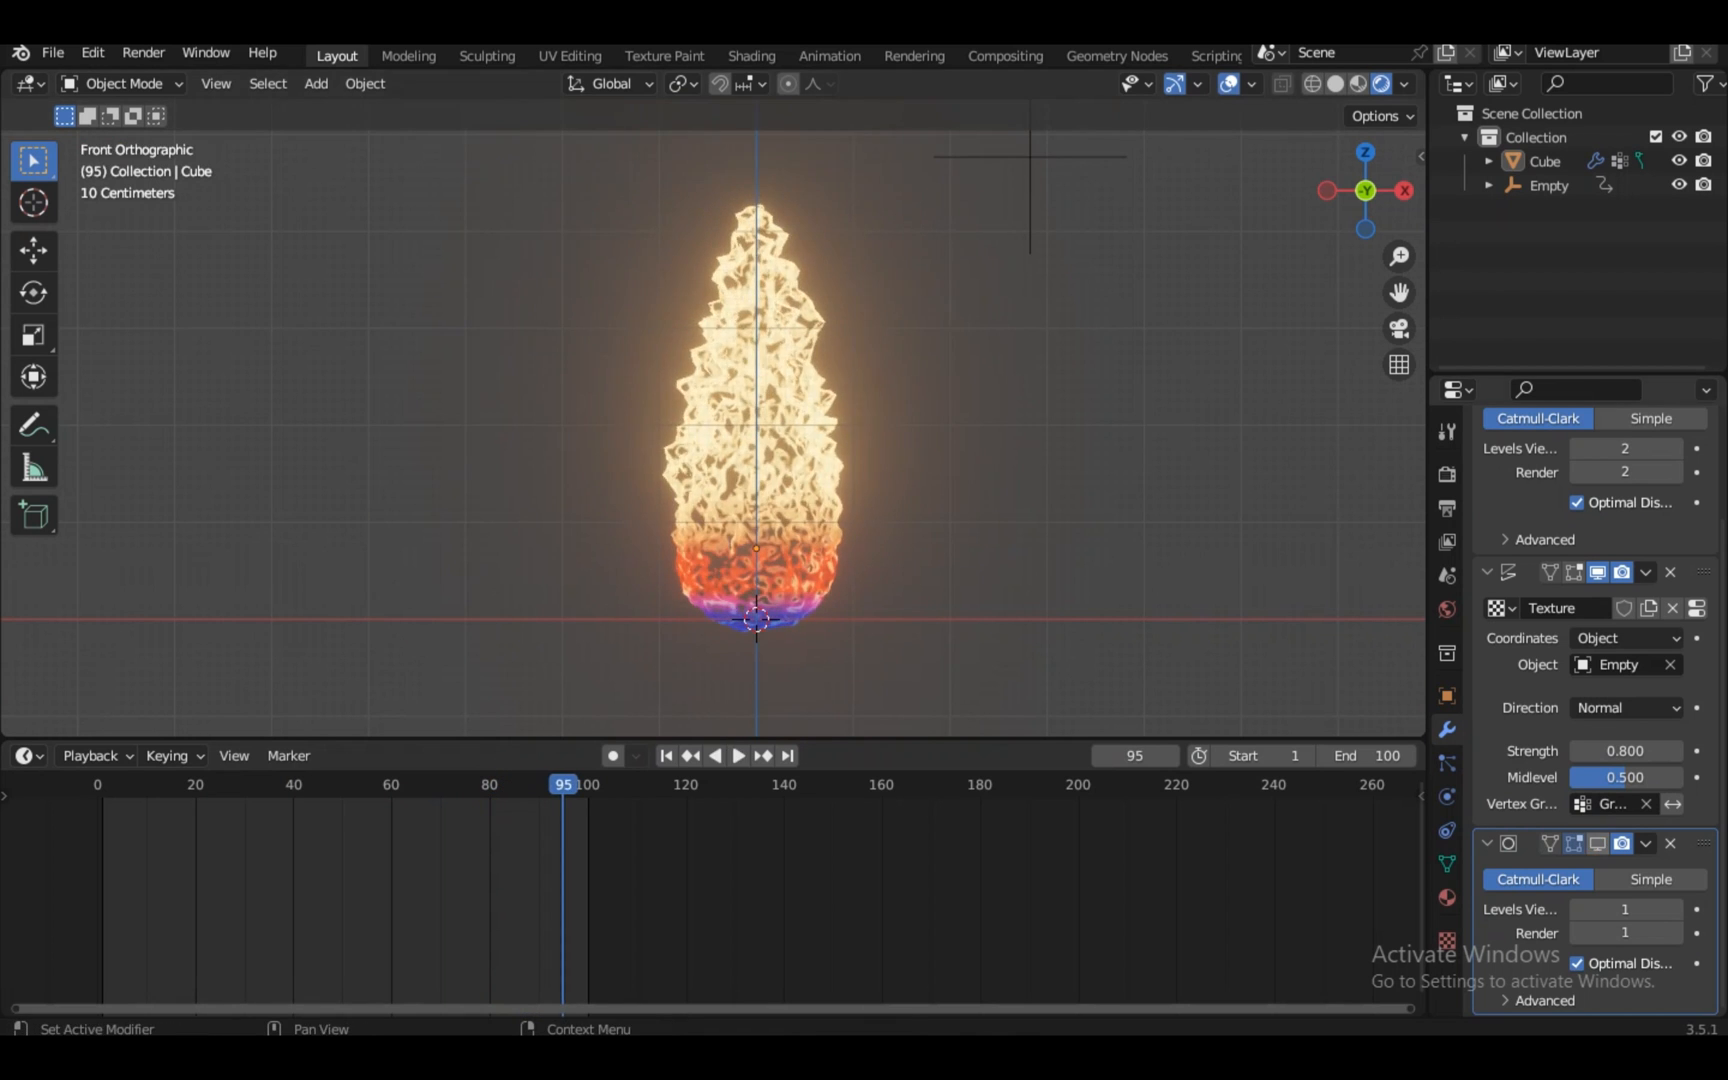
{"action": "key", "text": "space"}
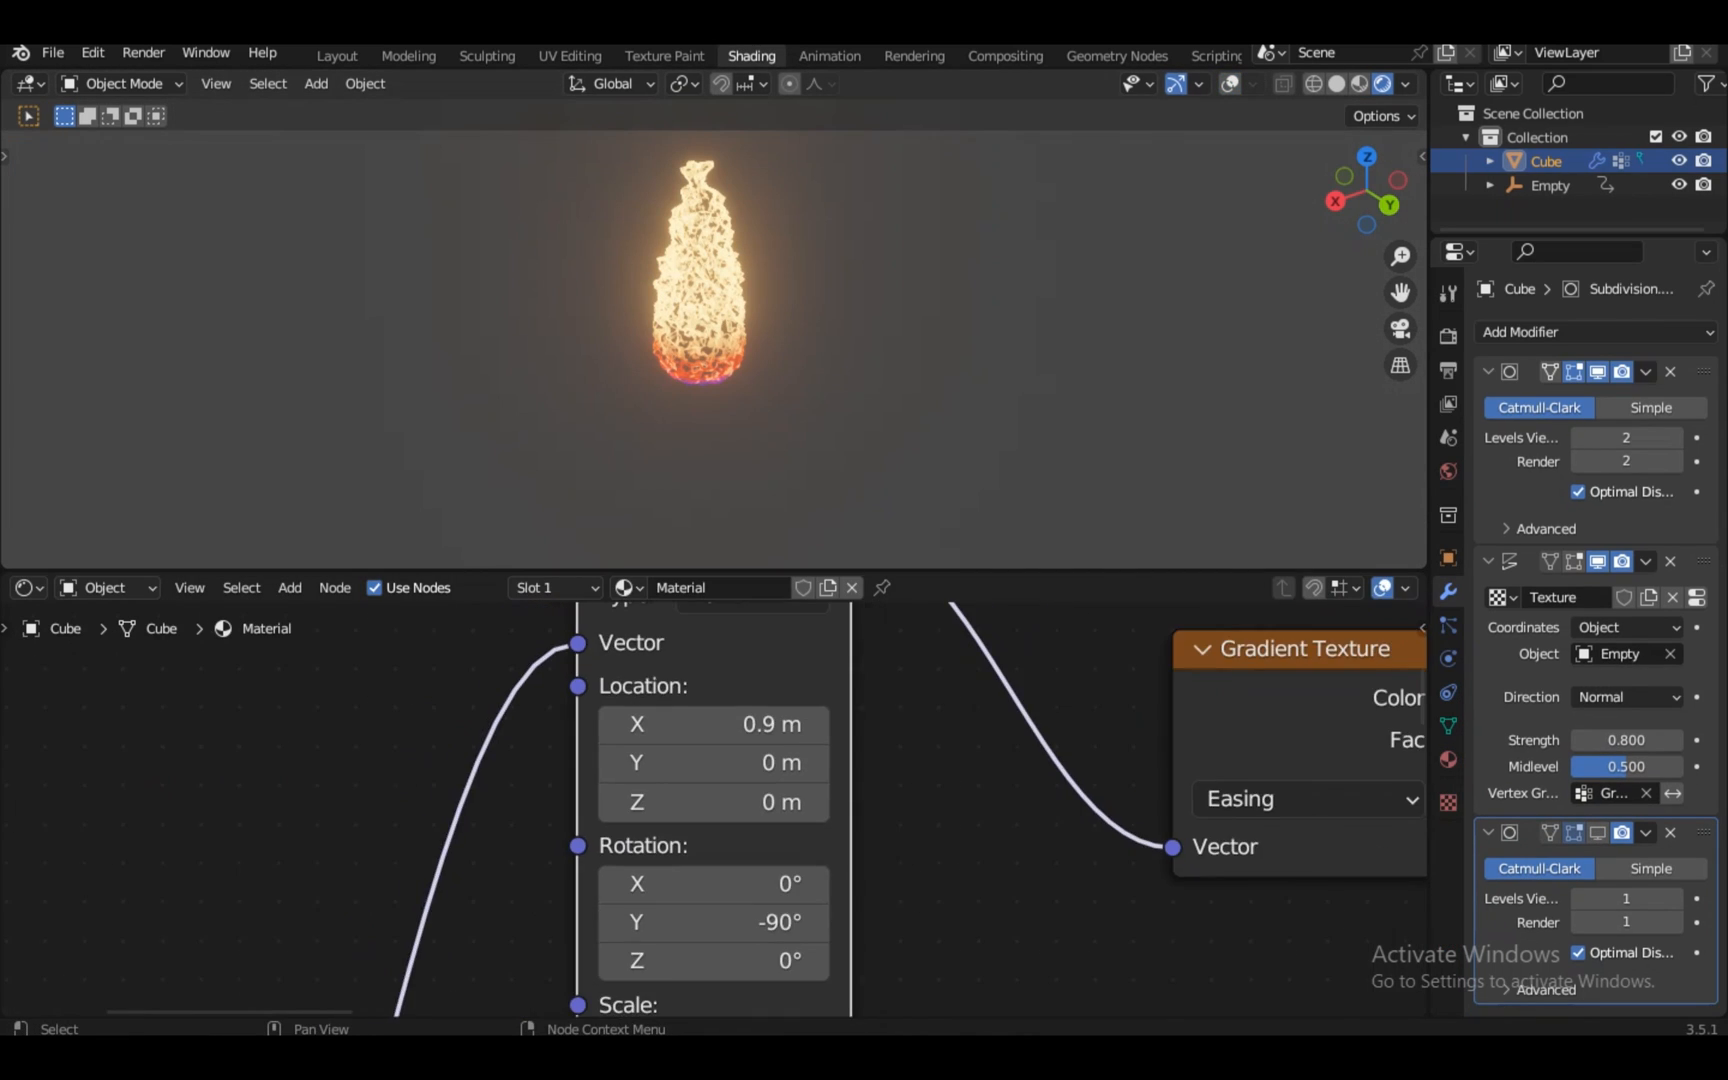
Preview the ColorRamp, Emission and Mix Shader outputs to check the flame material
{"action": "scroll", "coordinate": [713, 800], "scroll_direction": "down", "scroll_amount": 8}
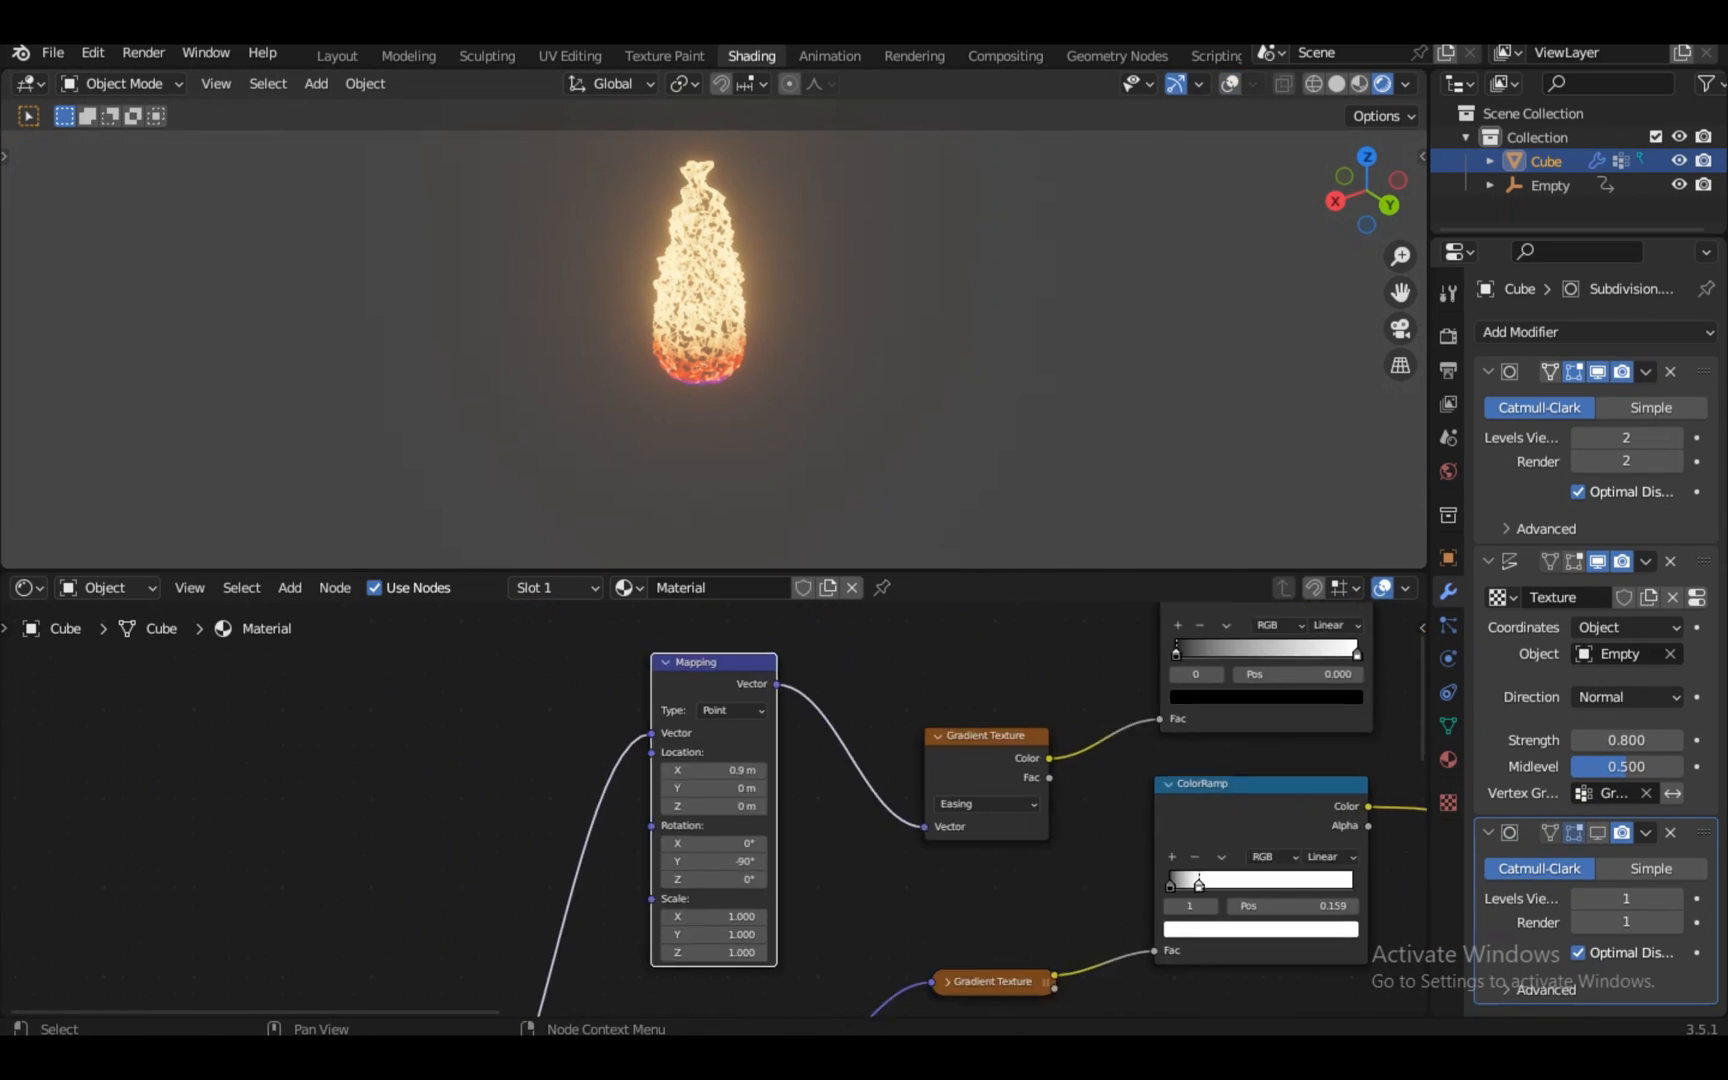
{"action": "scroll", "coordinate": [713, 800], "scroll_direction": "up", "scroll_amount": 4}
{"action": "left_click", "coordinate": [1082, 820], "text": "ctrl+shift"}
{"action": "scroll", "coordinate": [713, 800], "scroll_direction": "down", "scroll_amount": 2}
{"action": "scroll", "coordinate": [713, 320], "scroll_direction": "up", "scroll_amount": 5}
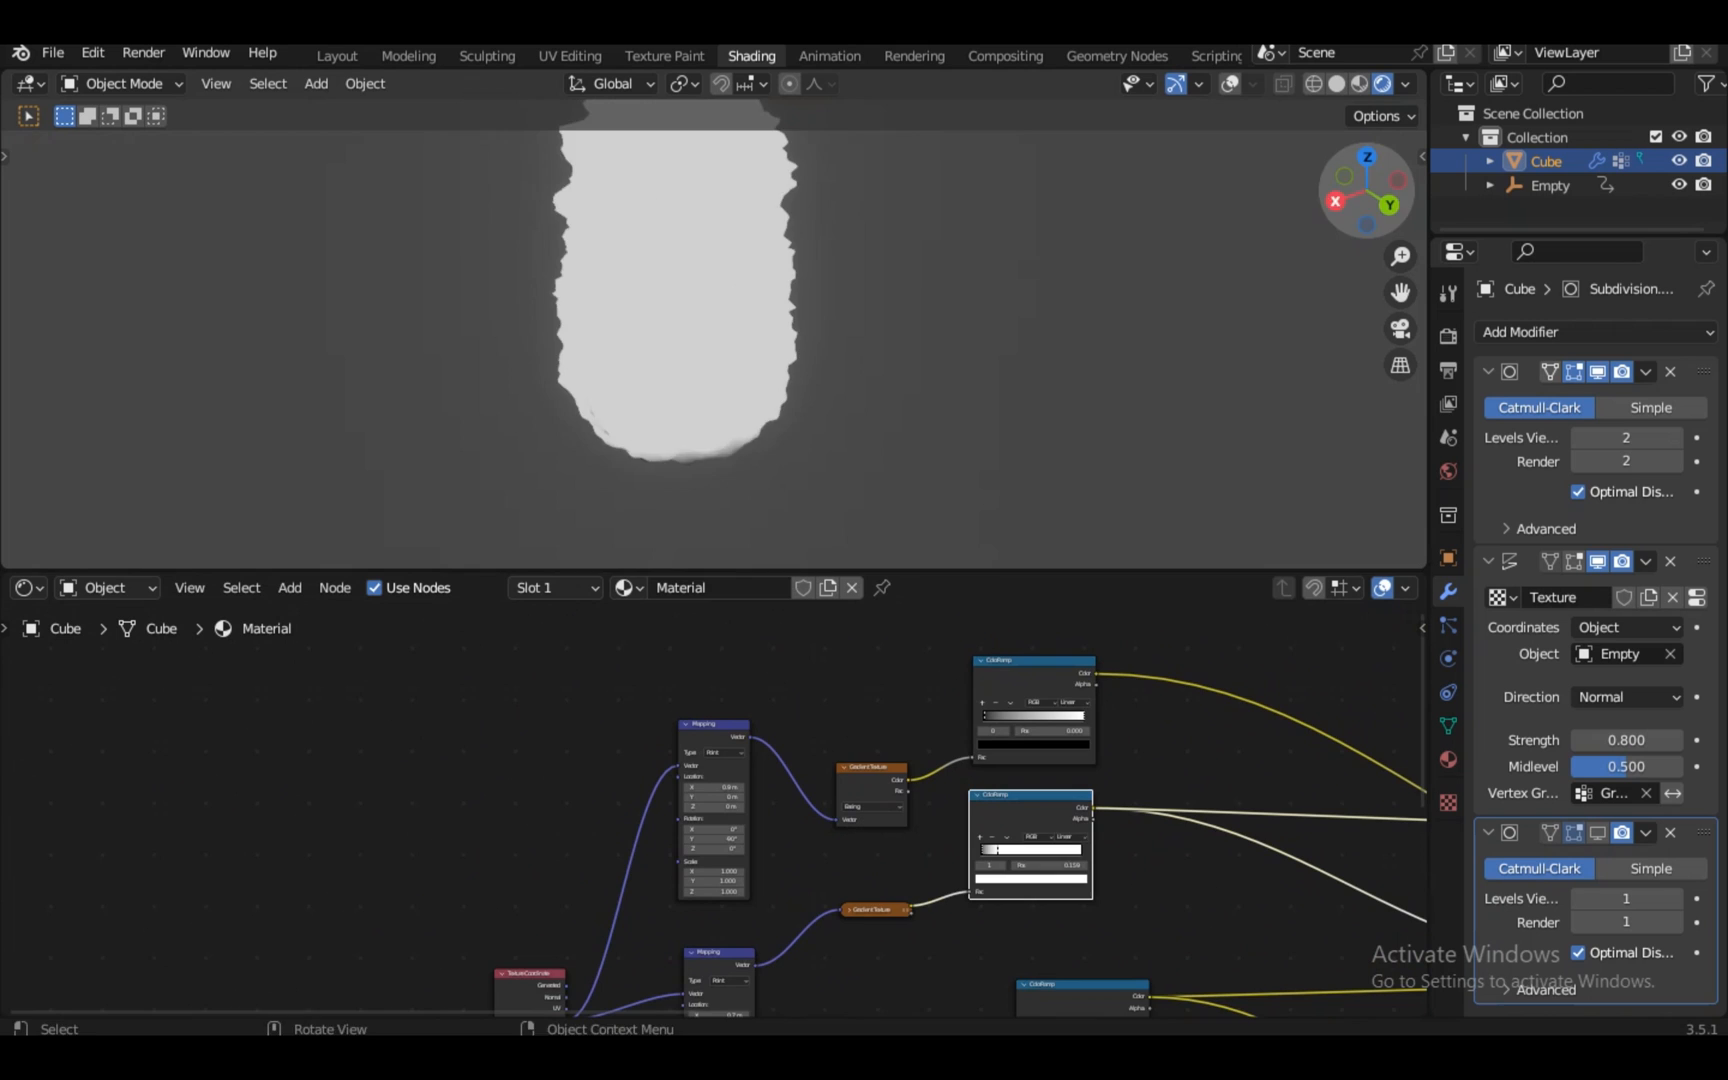
{"action": "left_click", "coordinate": [1335, 201]}
{"action": "scroll", "coordinate": [713, 800], "scroll_direction": "up", "scroll_amount": 1}
{"action": "left_click", "coordinate": [1060, 690], "text": "ctrl+shift"}
{"action": "scroll", "coordinate": [713, 800], "scroll_direction": "down", "scroll_amount": 10}
{"action": "left_click", "coordinate": [1349, 832], "text": "ctrl+shift"}
{"action": "key", "text": "KP_1"}
{"action": "scroll", "coordinate": [713, 335], "scroll_direction": "down", "scroll_amount": 4}
{"action": "scroll", "coordinate": [713, 810], "scroll_direction": "down", "scroll_amount": 5}
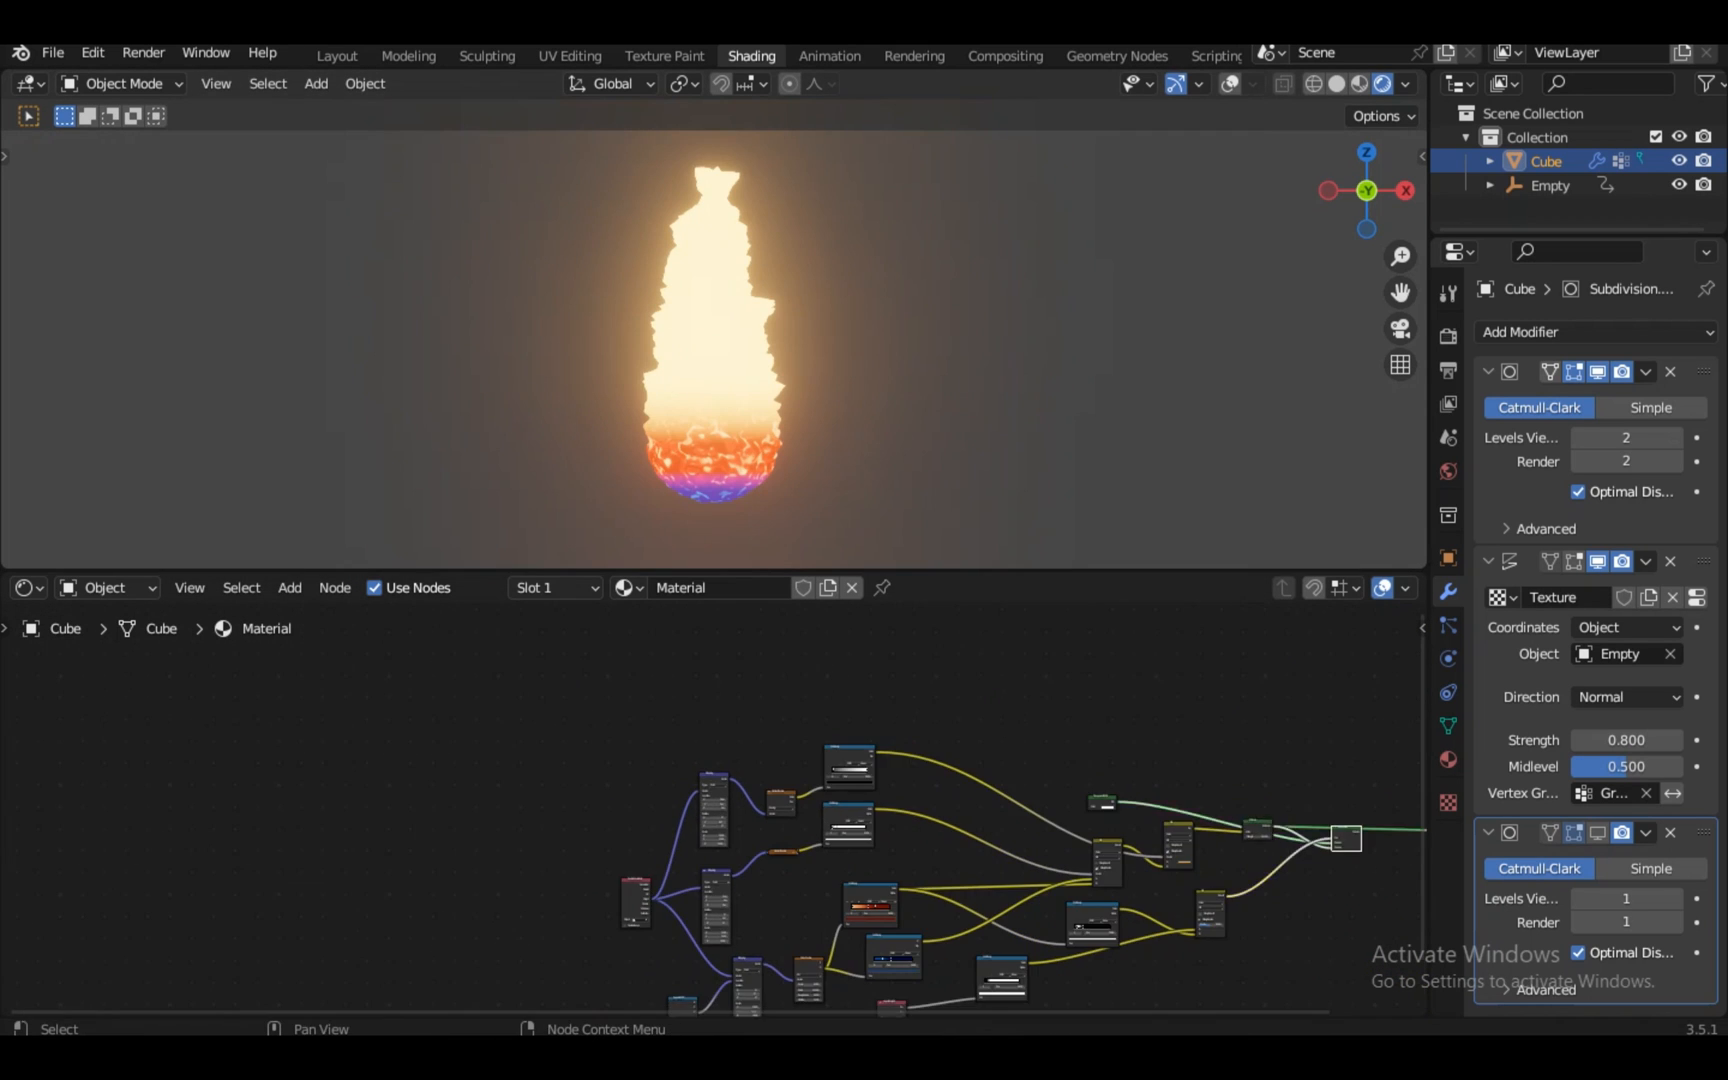
{"action": "middle_click_drag", "start_coordinate": [1346, 837], "coordinate": [714, 810]}
{"action": "scroll", "coordinate": [714, 810], "scroll_direction": "up", "scroll_amount": 7}
{"action": "left_click", "coordinate": [714, 785], "text": "ctrl+shift"}
{"action": "scroll", "coordinate": [714, 810], "scroll_direction": "up", "scroll_amount": 4}
{"action": "scroll", "coordinate": [713, 810], "scroll_direction": "down", "scroll_amount": 5}
Inspect the black-and-white and three-stop ColorRamps, then the Mix and Mix Shader results
{"action": "key", "text": "KP_Decimal"}
{"action": "left_click", "coordinate": [390, 790]}
{"action": "key", "text": "KP_Decimal"}
{"action": "scroll", "coordinate": [713, 810], "scroll_direction": "up", "scroll_amount": 5}
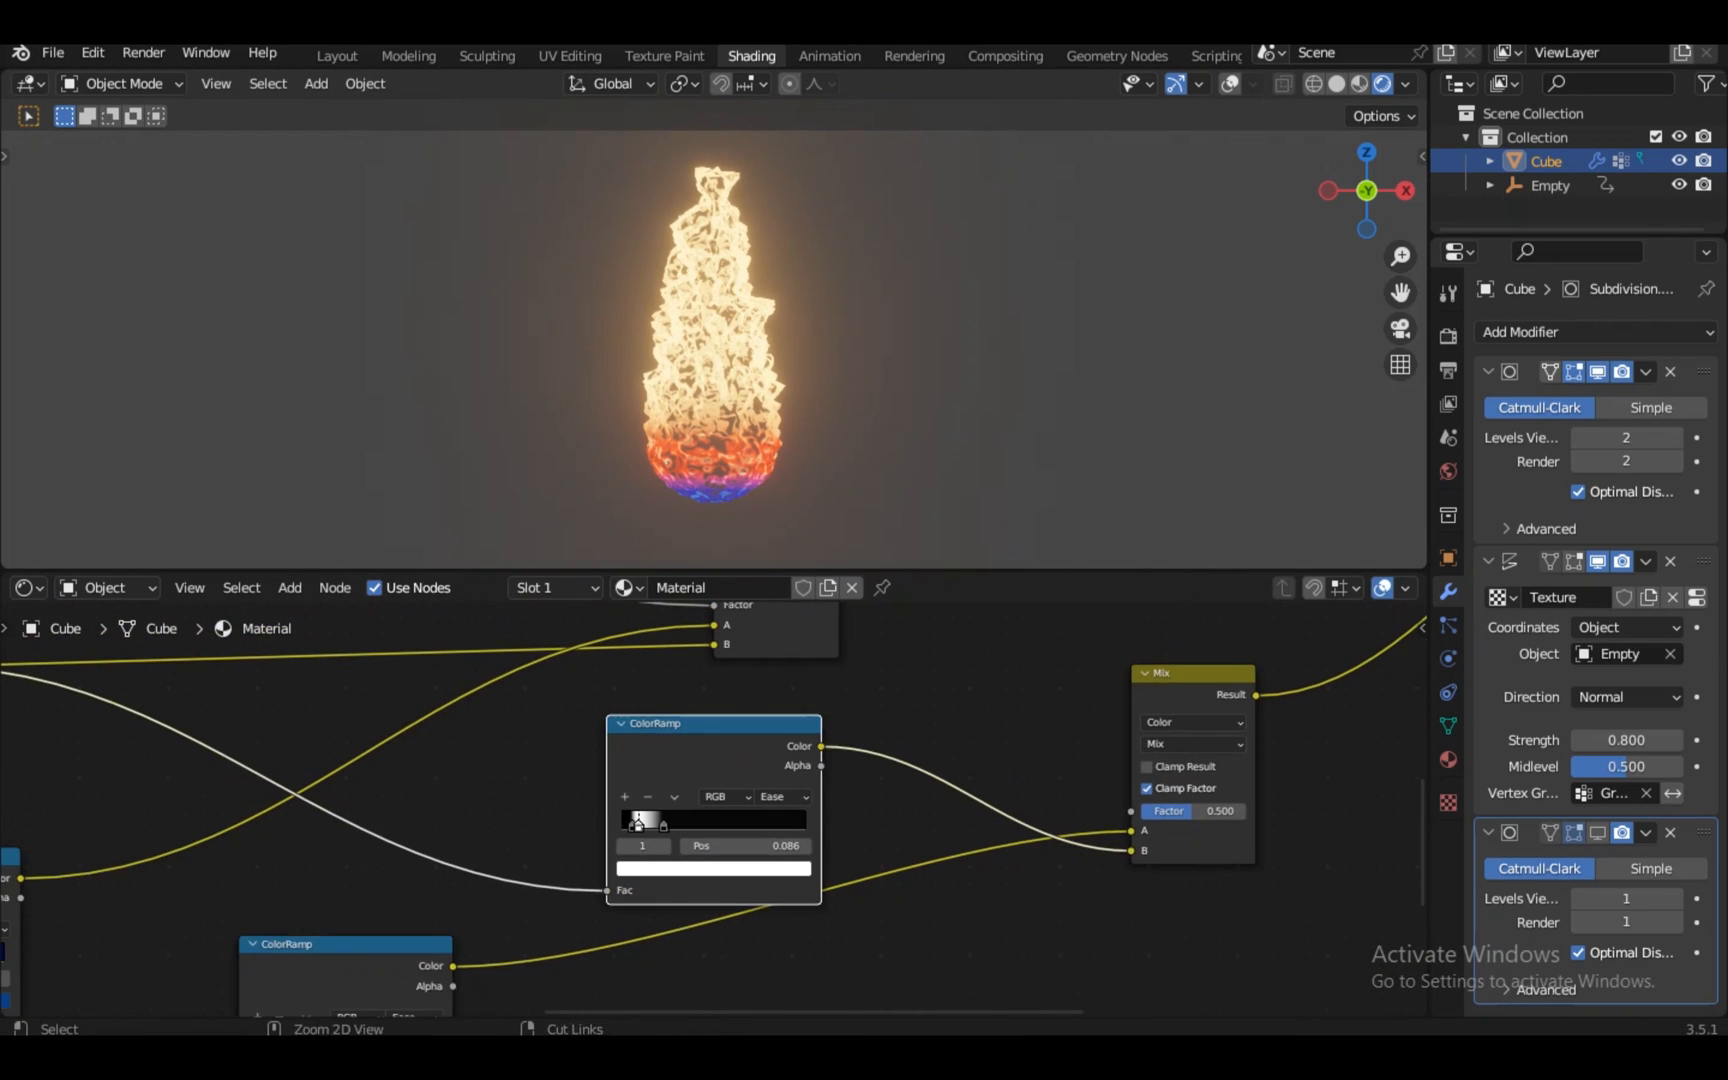
{"action": "left_click", "coordinate": [345, 955], "text": "ctrl+shift"}
{"action": "key", "text": "KP_Decimal"}
{"action": "scroll", "coordinate": [713, 810], "scroll_direction": "up", "scroll_amount": 2}
{"action": "left_click", "coordinate": [1143, 645]}
{"action": "key", "text": "KP_Decimal"}
{"action": "scroll", "coordinate": [713, 810], "scroll_direction": "up", "scroll_amount": 4}
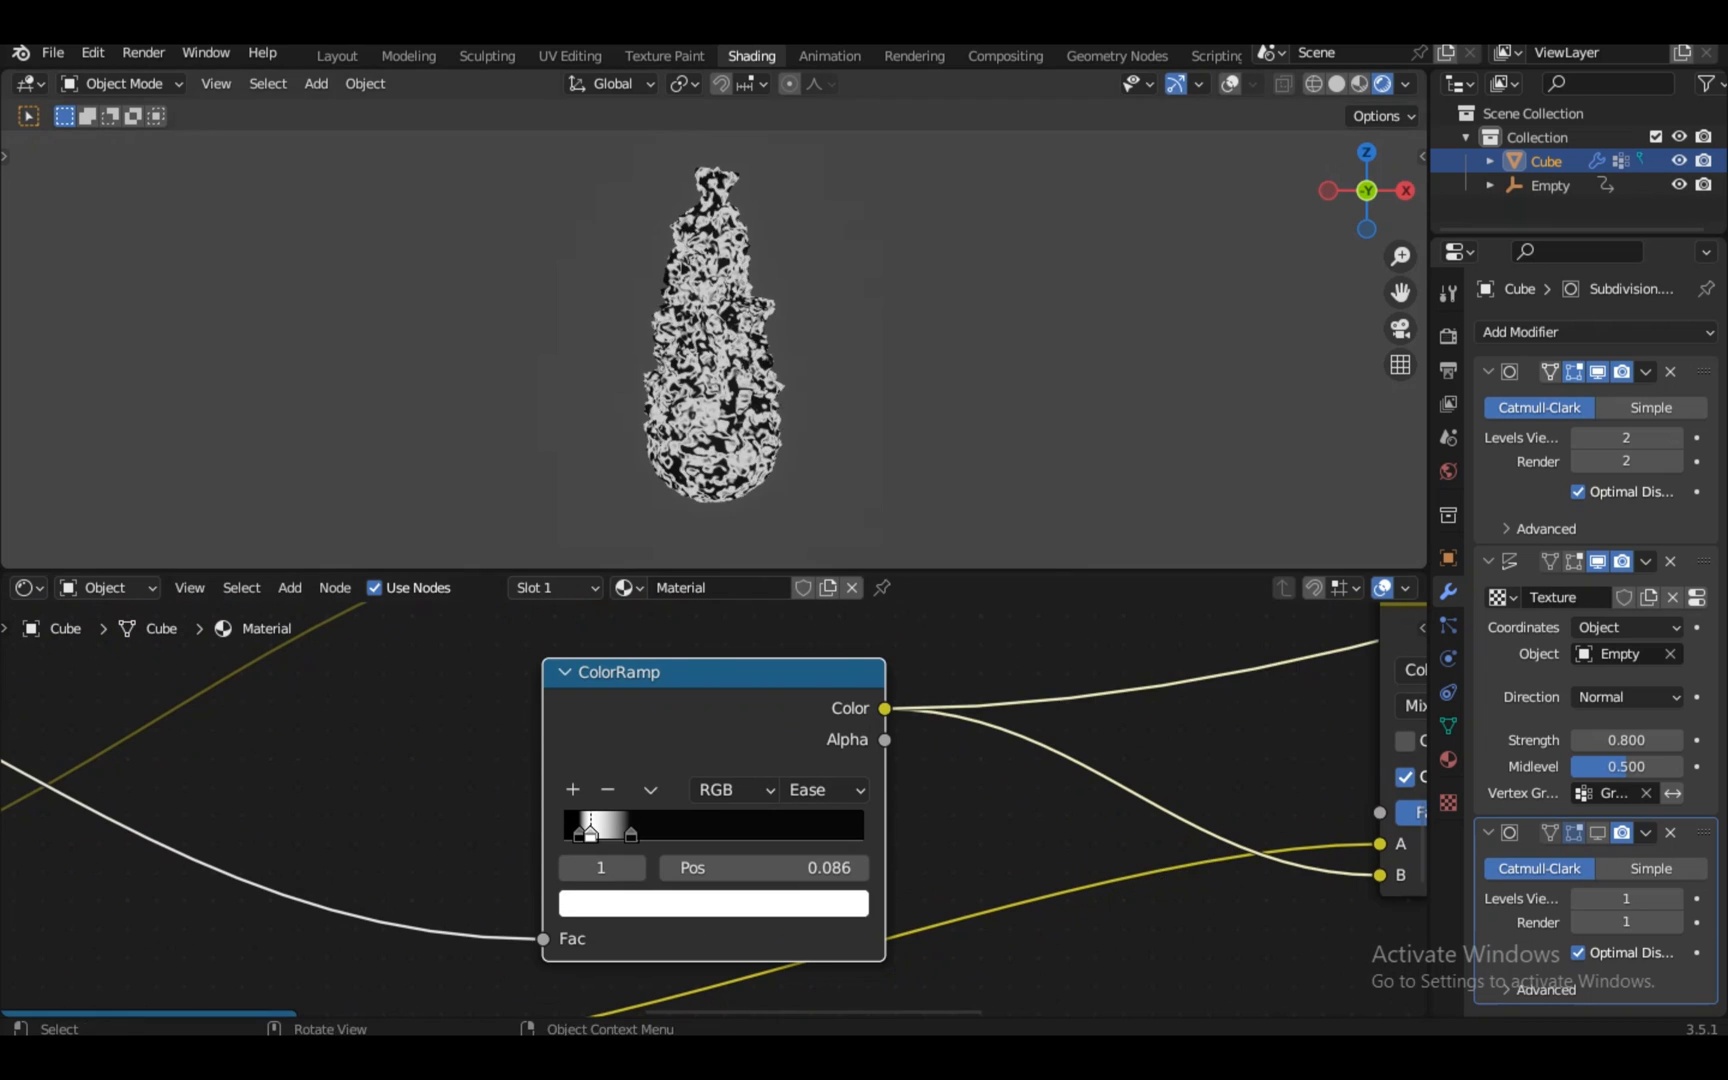
{"action": "scroll", "coordinate": [713, 810], "scroll_direction": "down", "scroll_amount": 3}
{"action": "left_click", "coordinate": [1315, 655], "text": "ctrl+shift"}
{"action": "key", "text": "KP_Decimal"}
{"action": "scroll", "coordinate": [713, 810], "scroll_direction": "down", "scroll_amount": 2}
{"action": "scroll", "coordinate": [713, 810], "scroll_direction": "down", "scroll_amount": 6}
{"action": "left_click", "coordinate": [1060, 628], "text": "ctrl+shift"}
{"action": "middle_click_drag", "start_coordinate": [1060, 628], "coordinate": [1062, 761]}
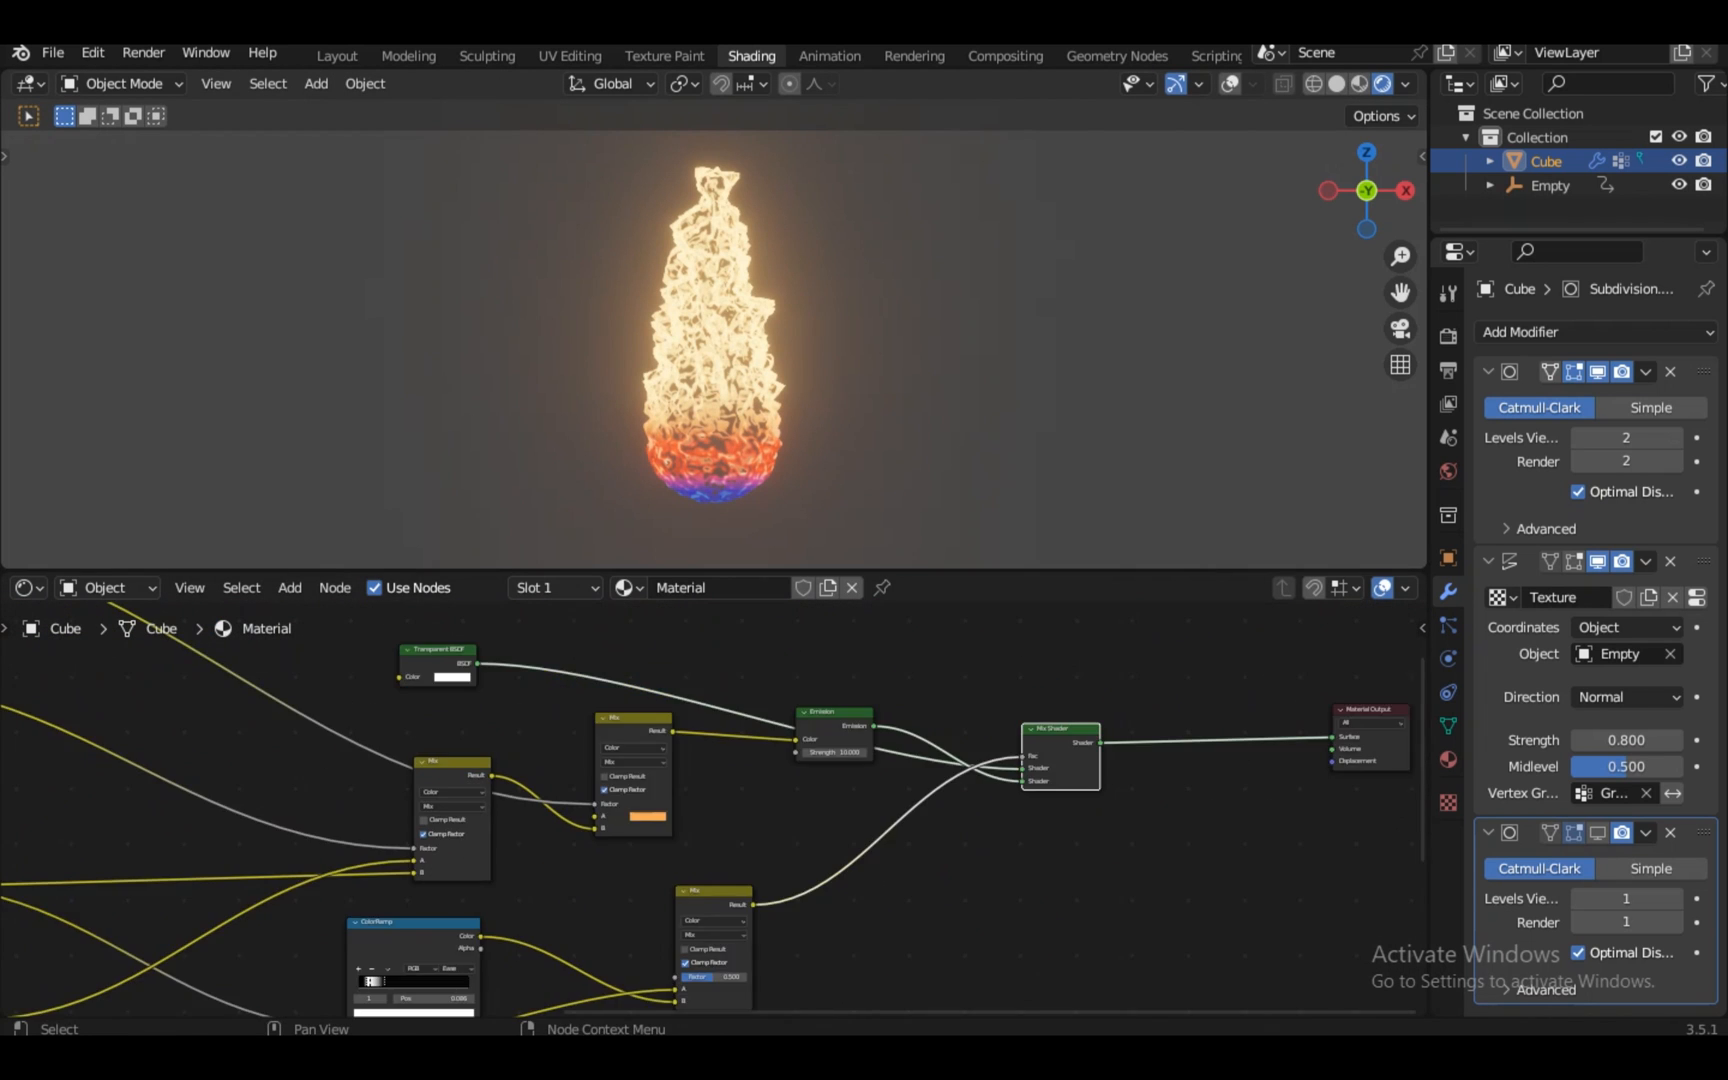
{"action": "key", "text": "KP_Decimal"}
{"action": "scroll", "coordinate": [713, 810], "scroll_direction": "up", "scroll_amount": 3}
Insert an Invert node on the link from Mix to the Mix Shader factor
{"action": "key", "text": "shift+a"}
{"action": "left_click", "coordinate": [499, 757]}
{"action": "type", "text": "inv"}
{"action": "key", "text": "Return"}
{"action": "left_click", "coordinate": [453, 866]}
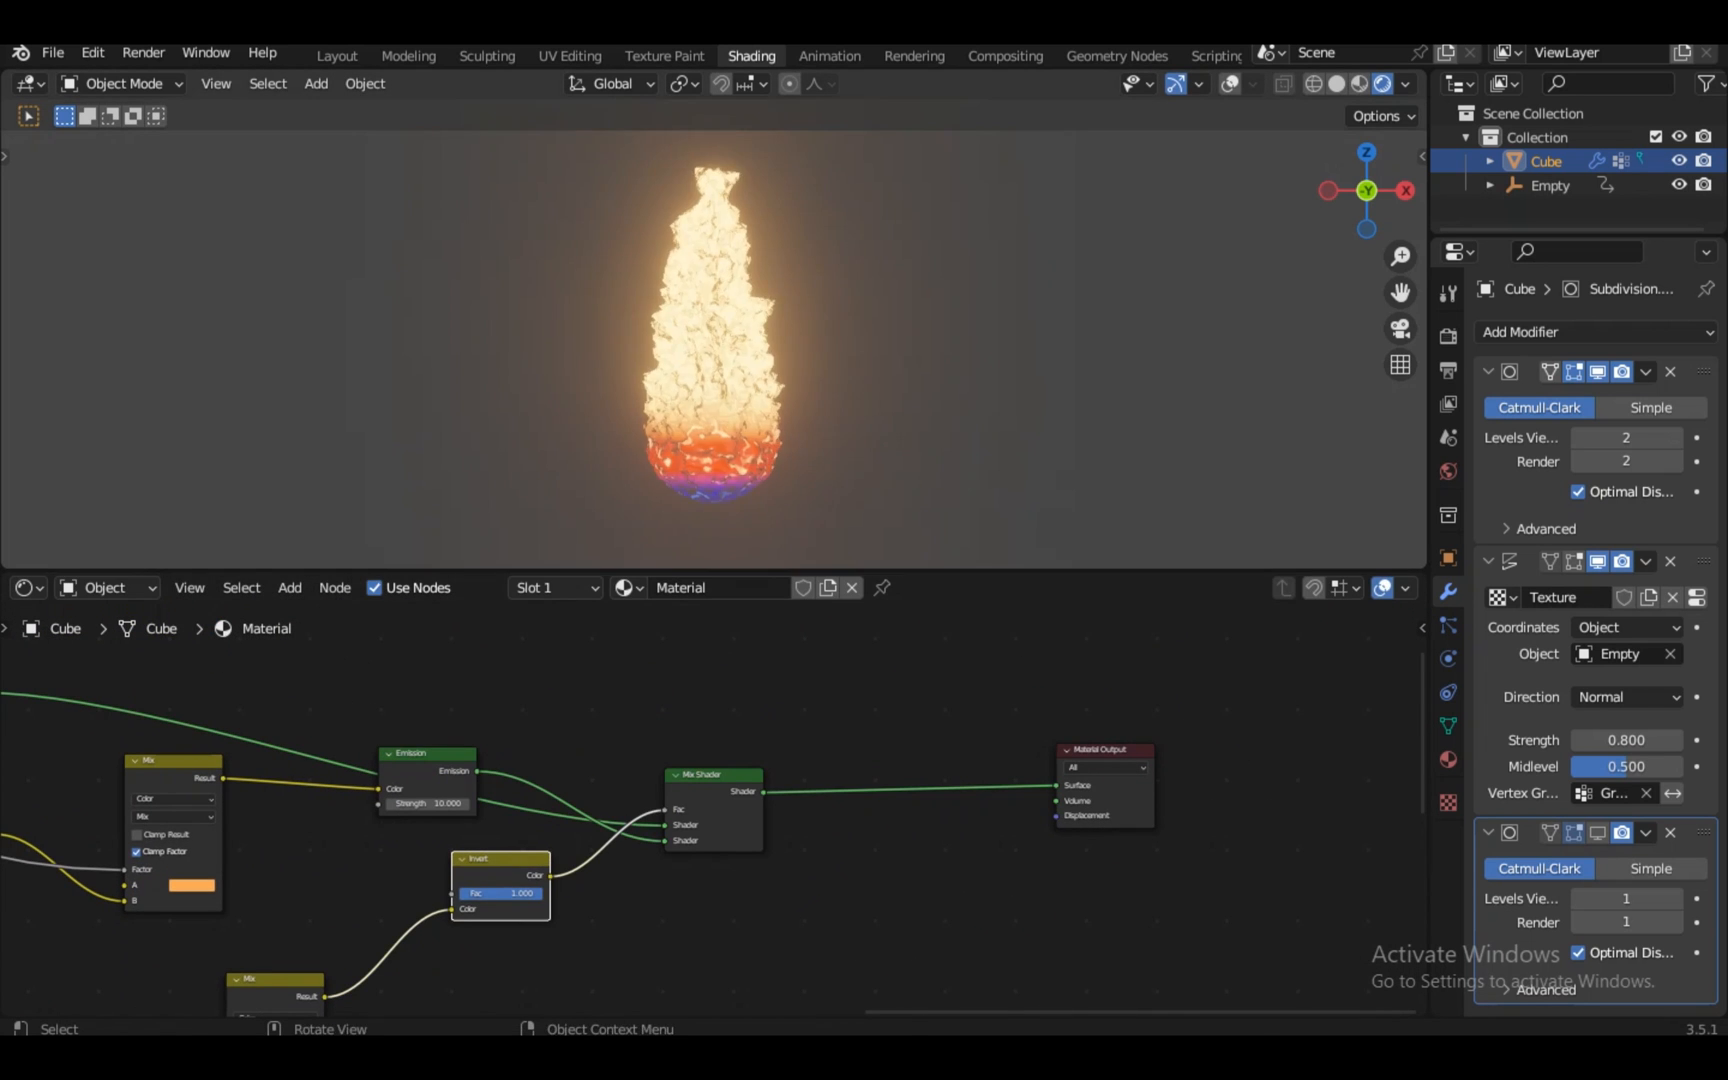
{"action": "key", "text": "KP_1"}
{"action": "scroll", "coordinate": [713, 334], "scroll_direction": "up", "scroll_amount": 3}
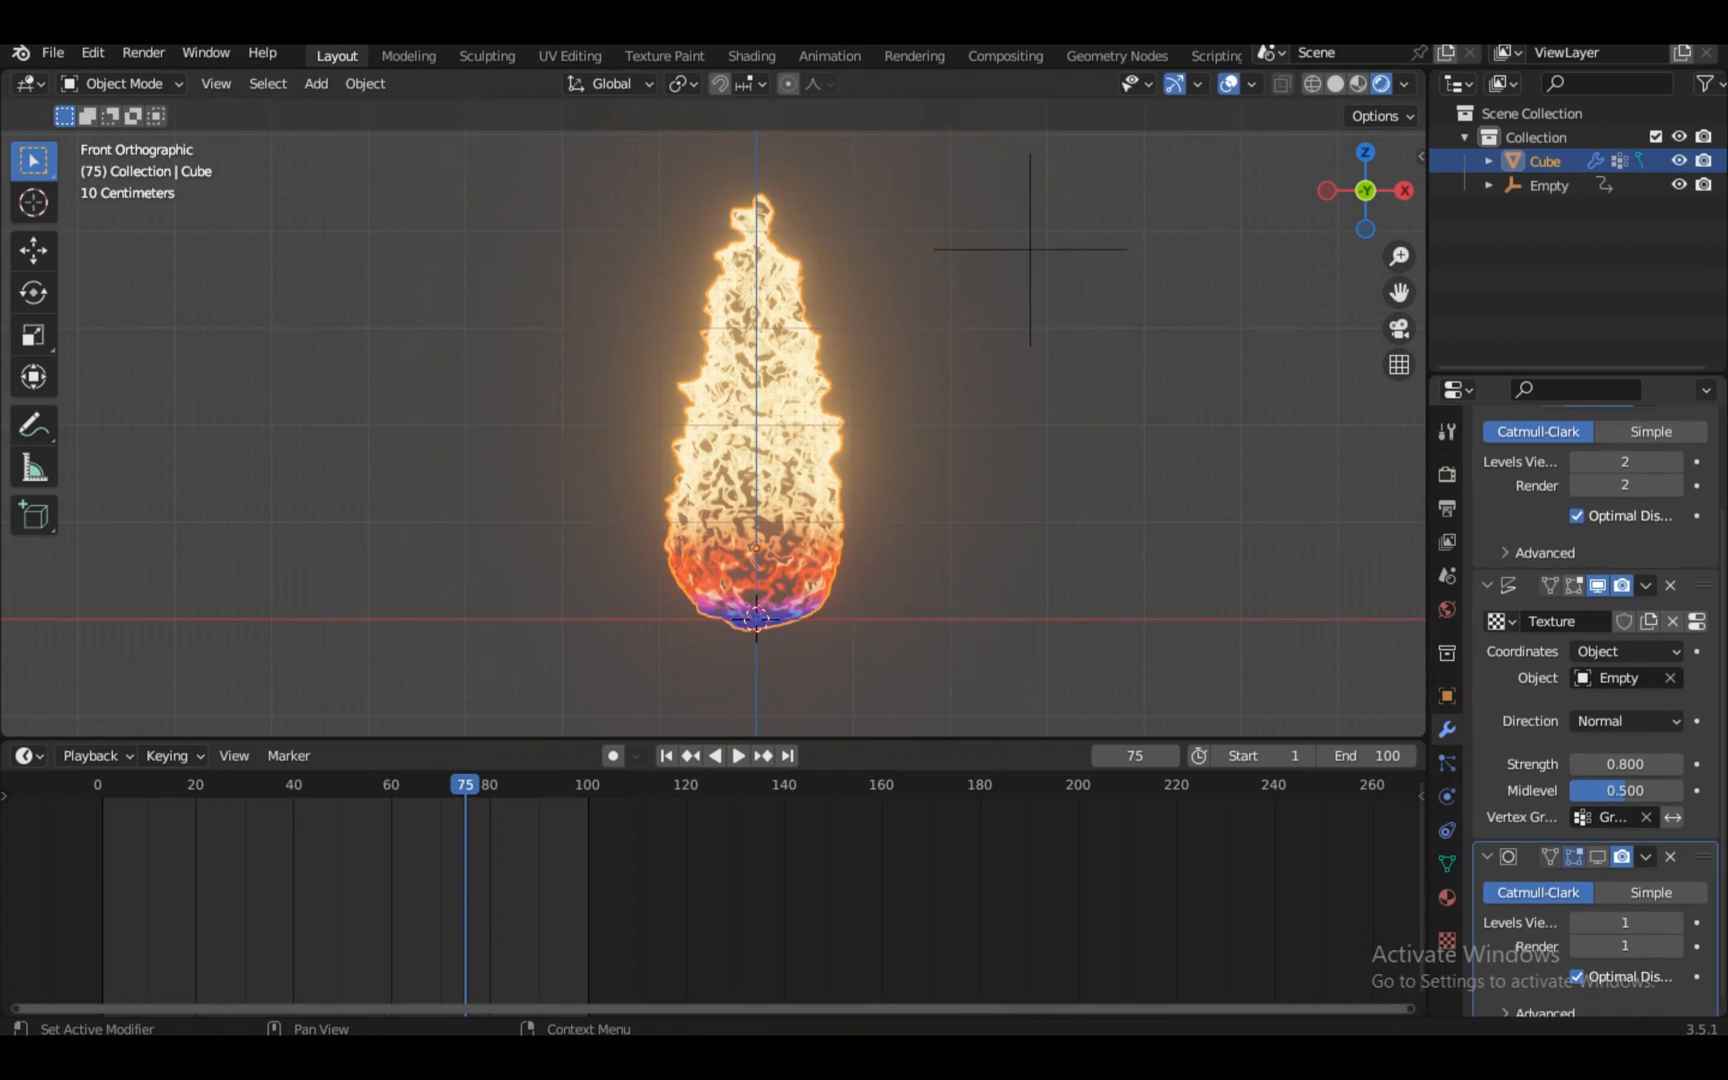
Change the displacement texture type to Wood
{"action": "left_click", "coordinate": [1447, 940]}
{"action": "scroll", "coordinate": [1590, 850], "scroll_direction": "down", "scroll_amount": 2}
{"action": "left_click", "coordinate": [1625, 776]}
{"action": "left_click", "coordinate": [1625, 456]}
{"action": "left_click", "coordinate": [1585, 775]}
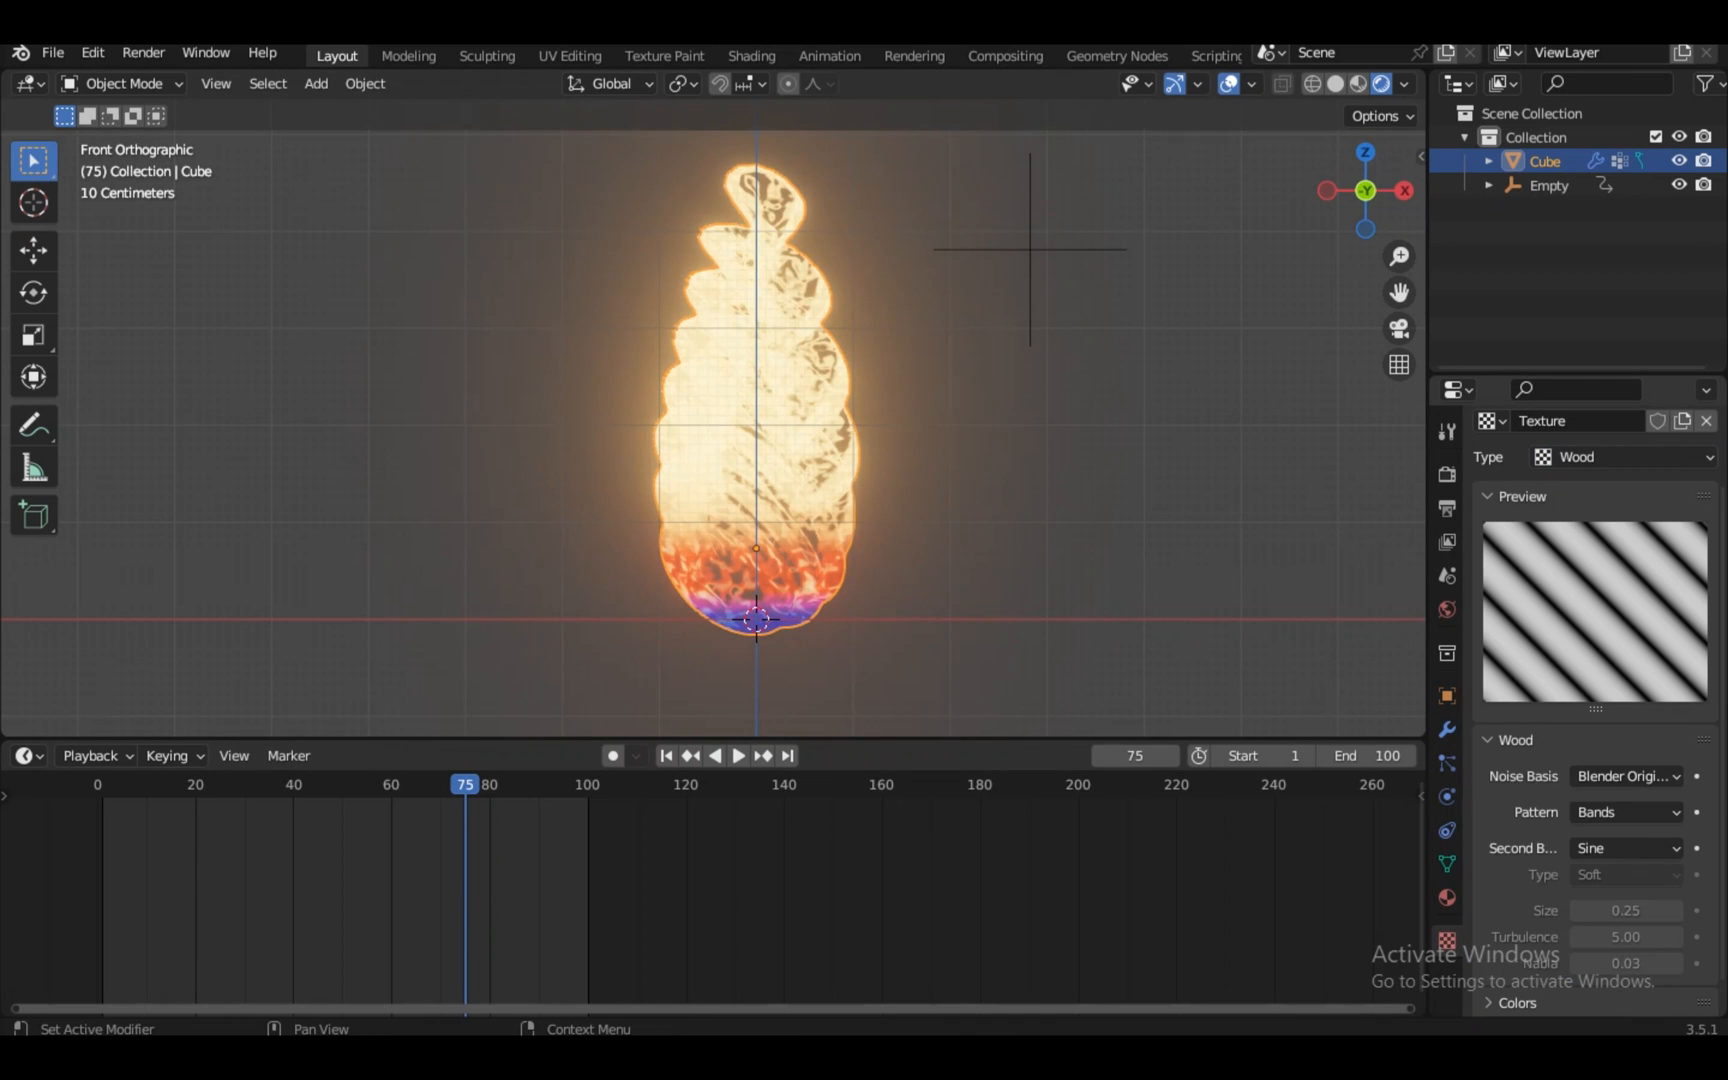
Set the Displace modifier strength to 0.1
{"action": "left_click", "coordinate": [1447, 730]}
{"action": "double_click", "coordinate": [1625, 793]}
{"action": "type", "text": "0.1"}
{"action": "key", "text": "Return"}
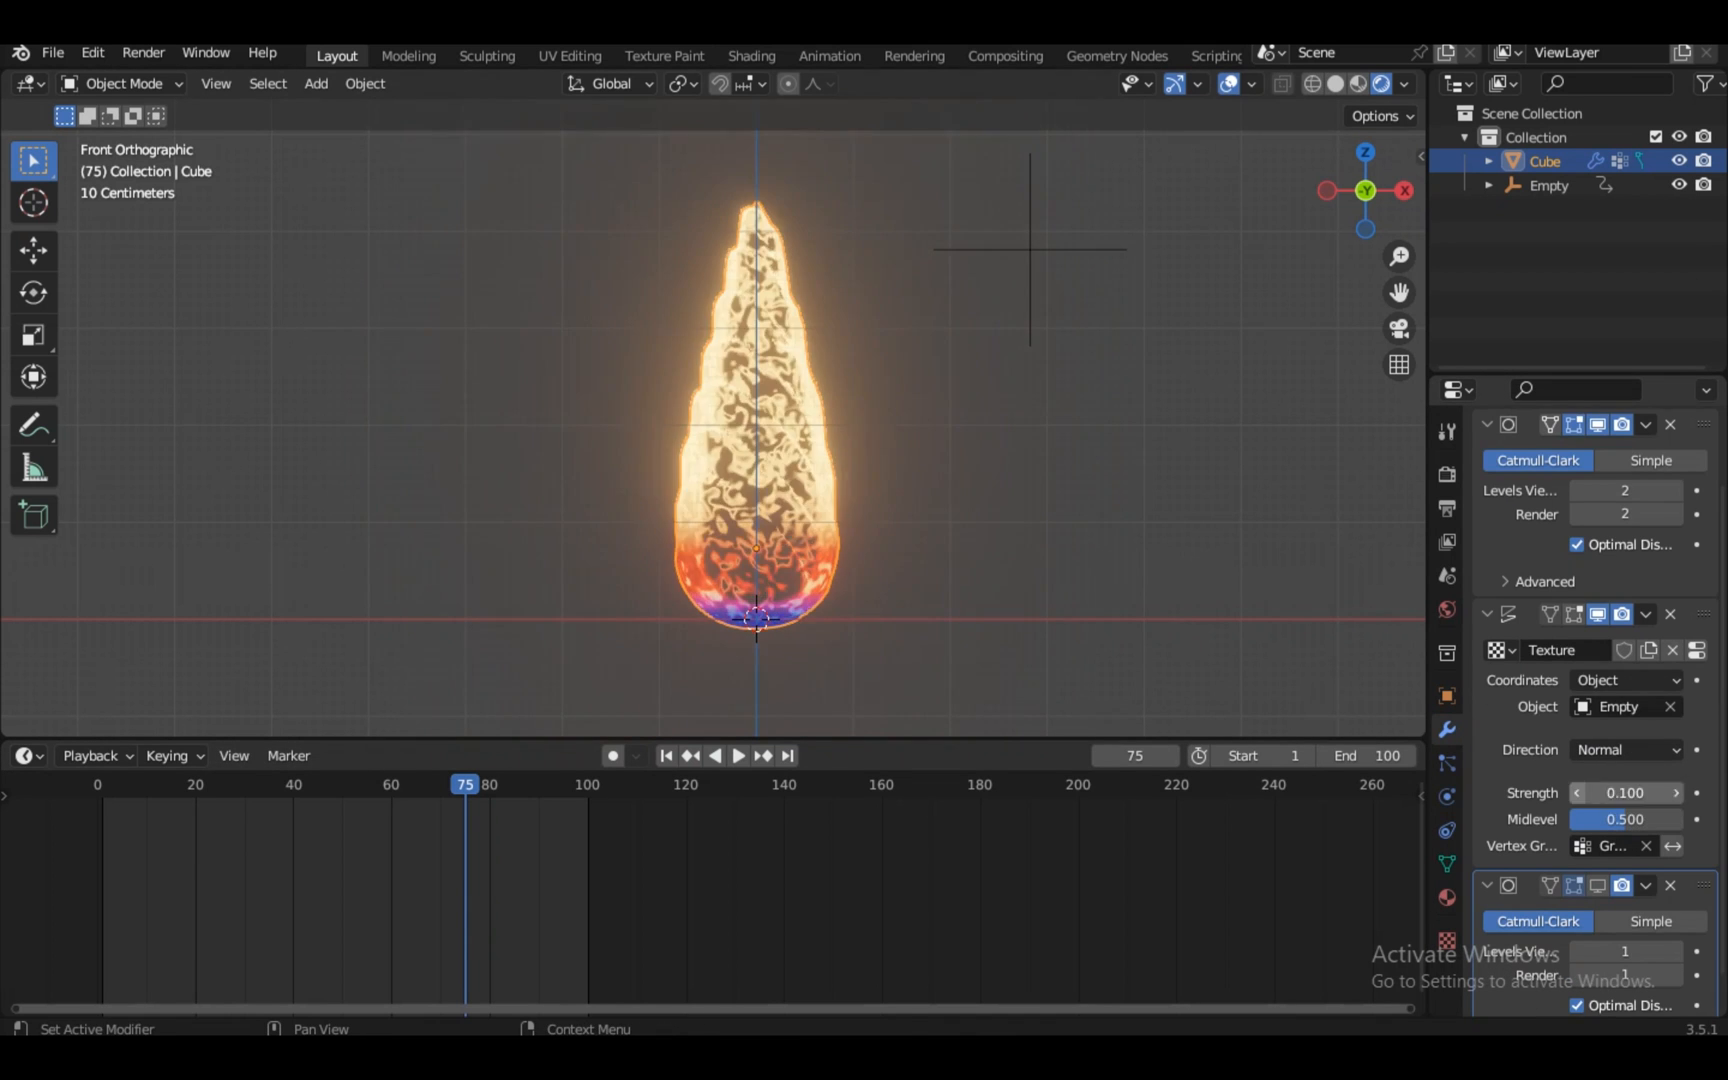
Hide the first Subdivision modifier in the viewport
{"action": "left_click", "coordinate": [1447, 940]}
{"action": "scroll", "coordinate": [1590, 850], "scroll_direction": "down", "scroll_amount": 1}
{"action": "left_click", "coordinate": [1625, 779]}
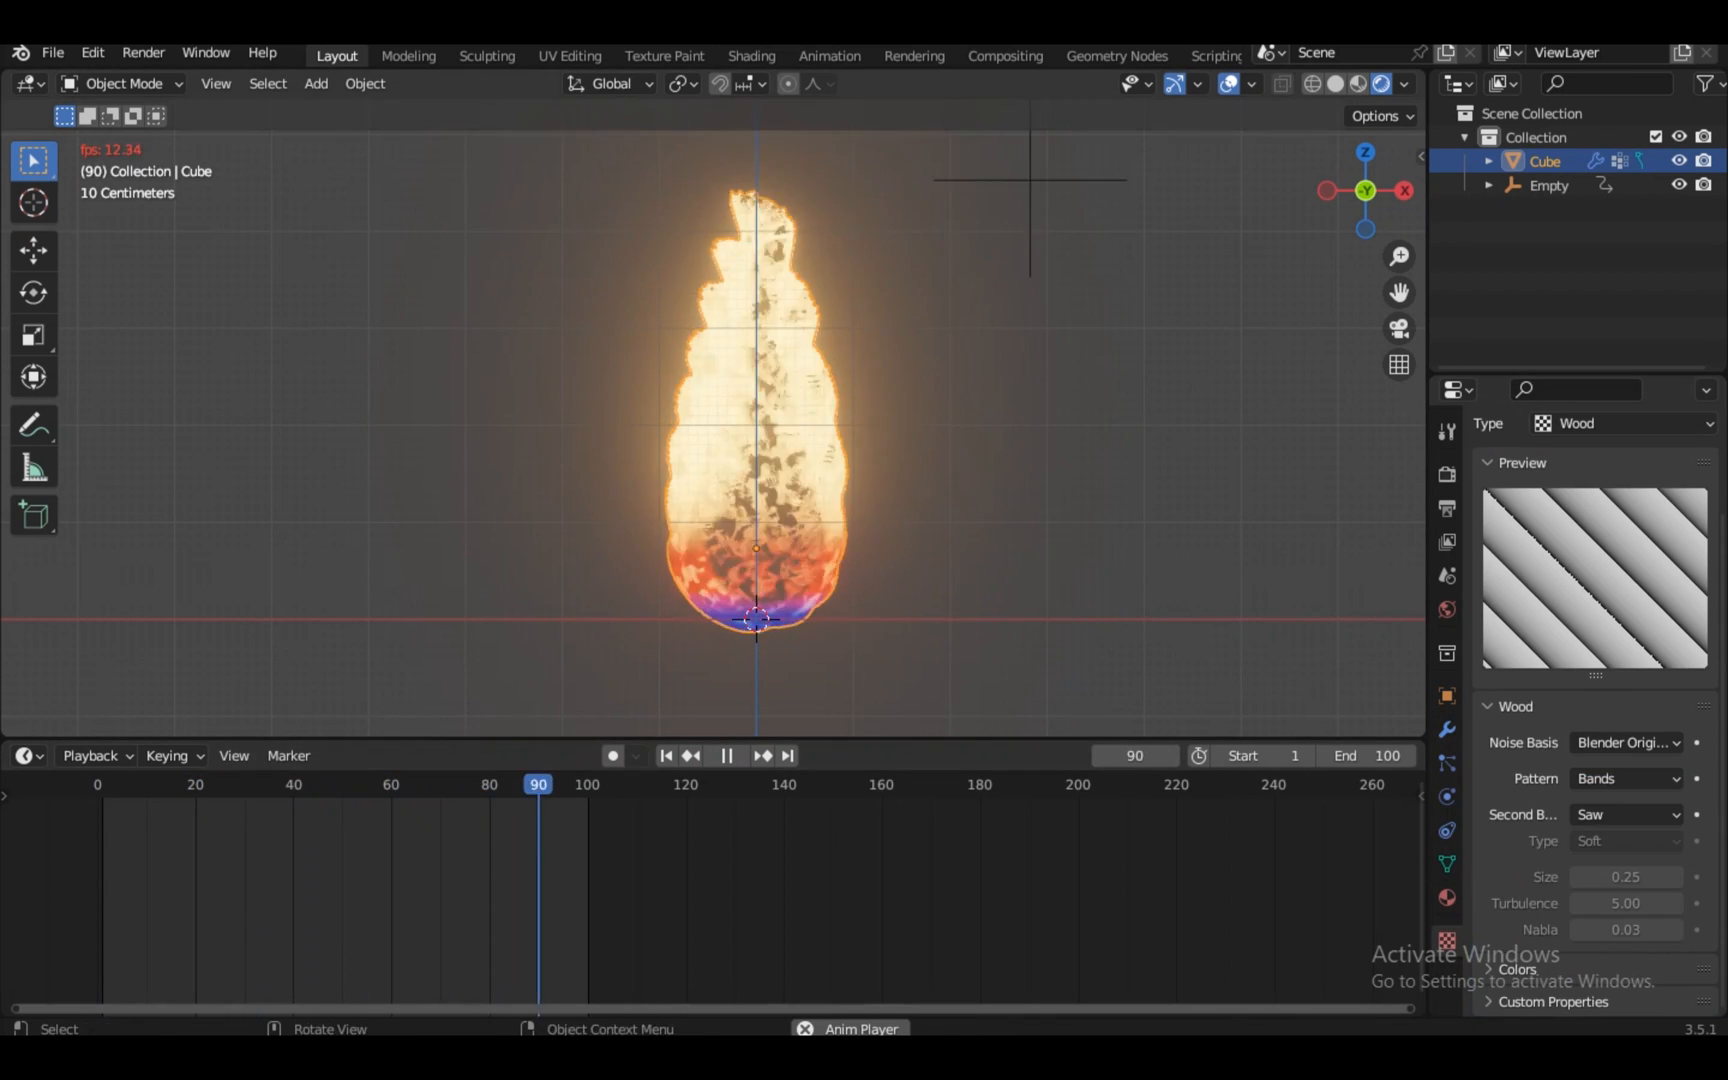
{"action": "middle_click_drag", "start_coordinate": [560, 420], "coordinate": [960, 450]}
{"action": "key", "text": "KP_1"}
{"action": "left_click", "coordinate": [1447, 730]}
{"action": "scroll", "coordinate": [1598, 800], "scroll_direction": "up", "scroll_amount": 3}
{"action": "left_click", "coordinate": [1598, 510]}
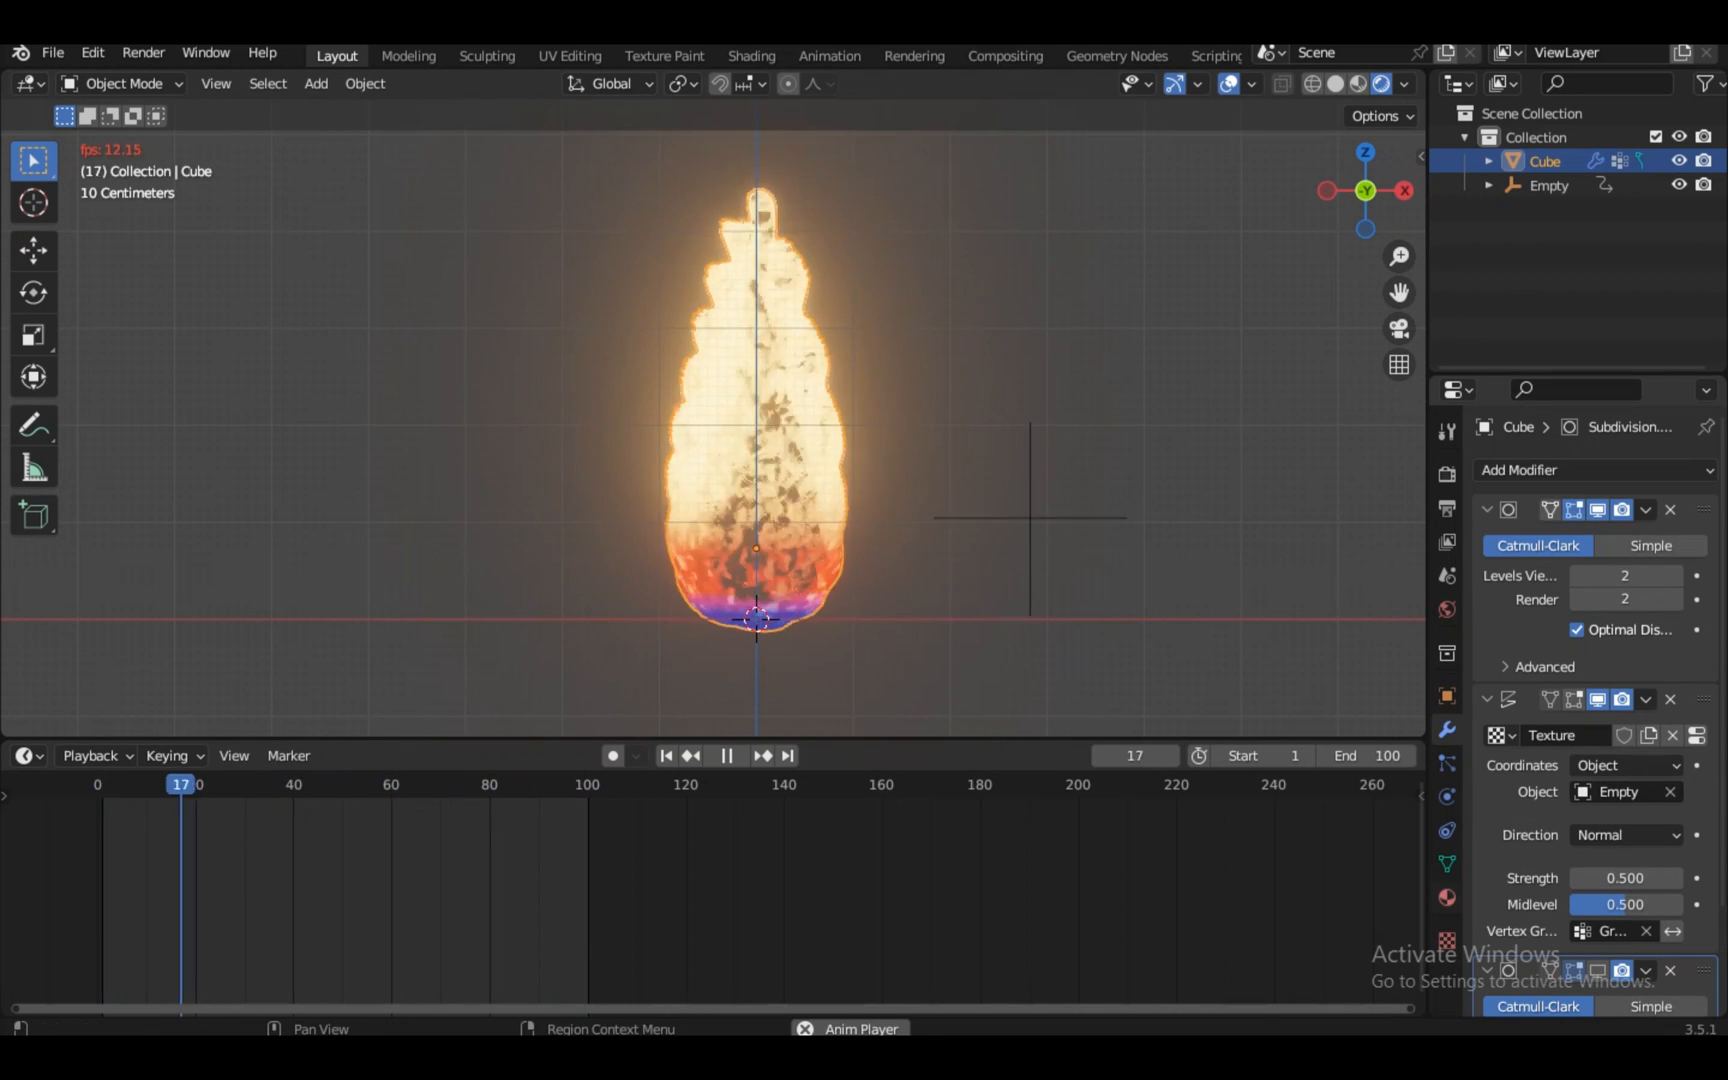
Set the Wood texture's second basis to Tri, then Sine
{"action": "left_click", "coordinate": [1447, 940]}
{"action": "scroll", "coordinate": [1595, 850], "scroll_direction": "down", "scroll_amount": 3}
{"action": "left_click", "coordinate": [1625, 815]}
{"action": "left_click", "coordinate": [1615, 895]}
{"action": "left_click", "coordinate": [1625, 815]}
{"action": "left_click", "coordinate": [1615, 842]}
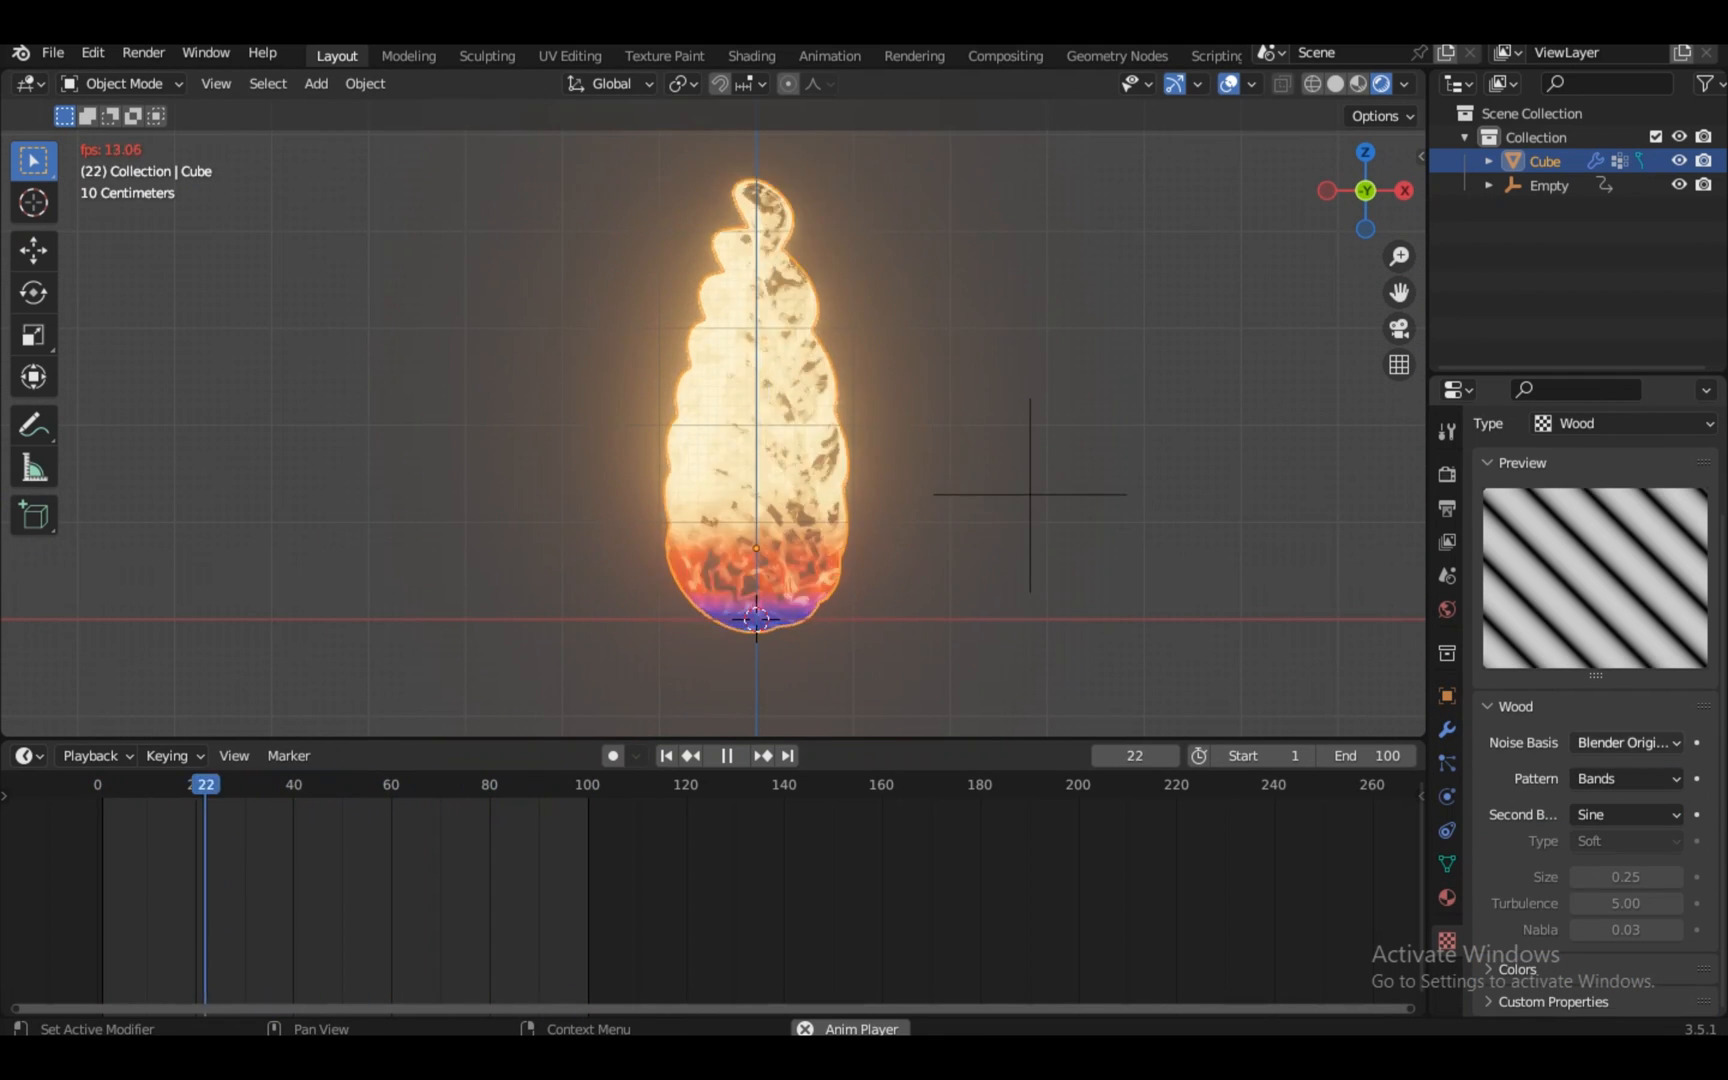
Try Original Perlin and Voronoi F2 noise bases and Rings pattern, ending on Cell Noise
{"action": "left_click", "coordinate": [1625, 742]}
{"action": "left_click", "coordinate": [1570, 688]}
{"action": "left_click", "coordinate": [1625, 742]}
{"action": "left_click", "coordinate": [1560, 609]}
{"action": "left_click", "coordinate": [1625, 779]}
{"action": "left_click", "coordinate": [1600, 805]}
{"action": "left_click", "coordinate": [1625, 742]}
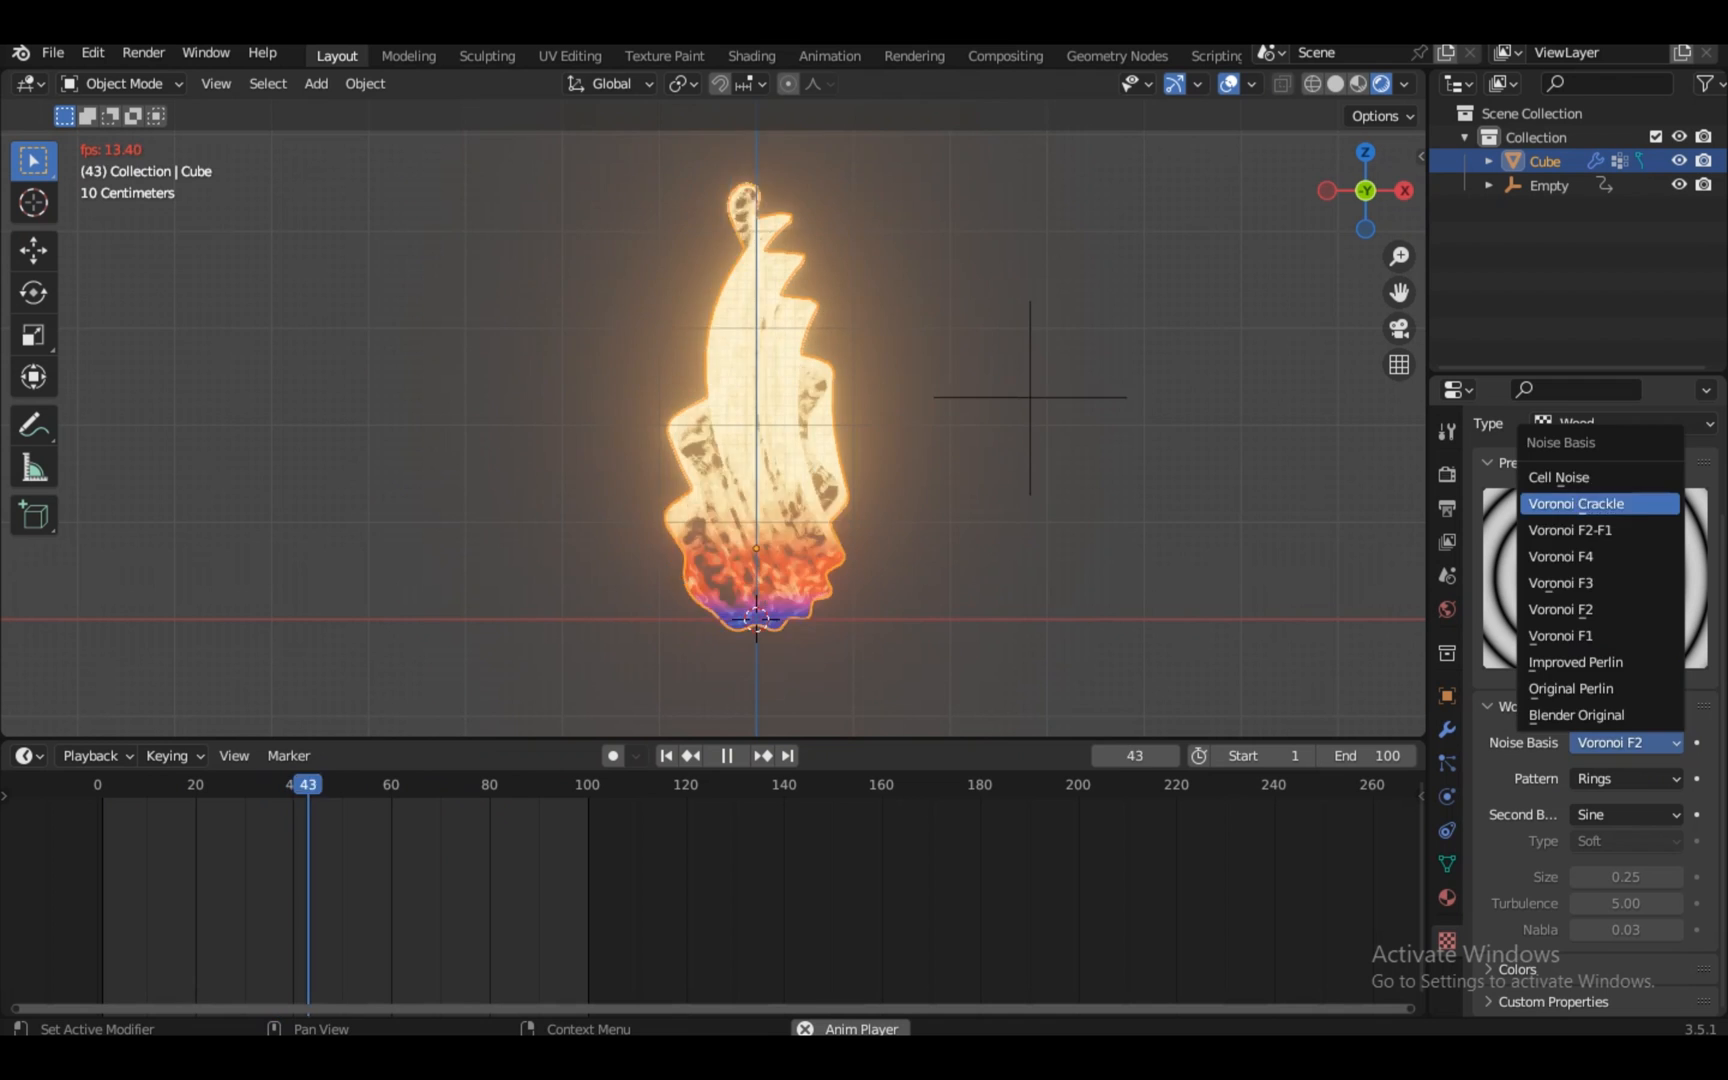
{"action": "left_click", "coordinate": [1559, 477]}
Switch the texture to Stucci with a Blender Original noise basis
{"action": "left_click", "coordinate": [1625, 423]}
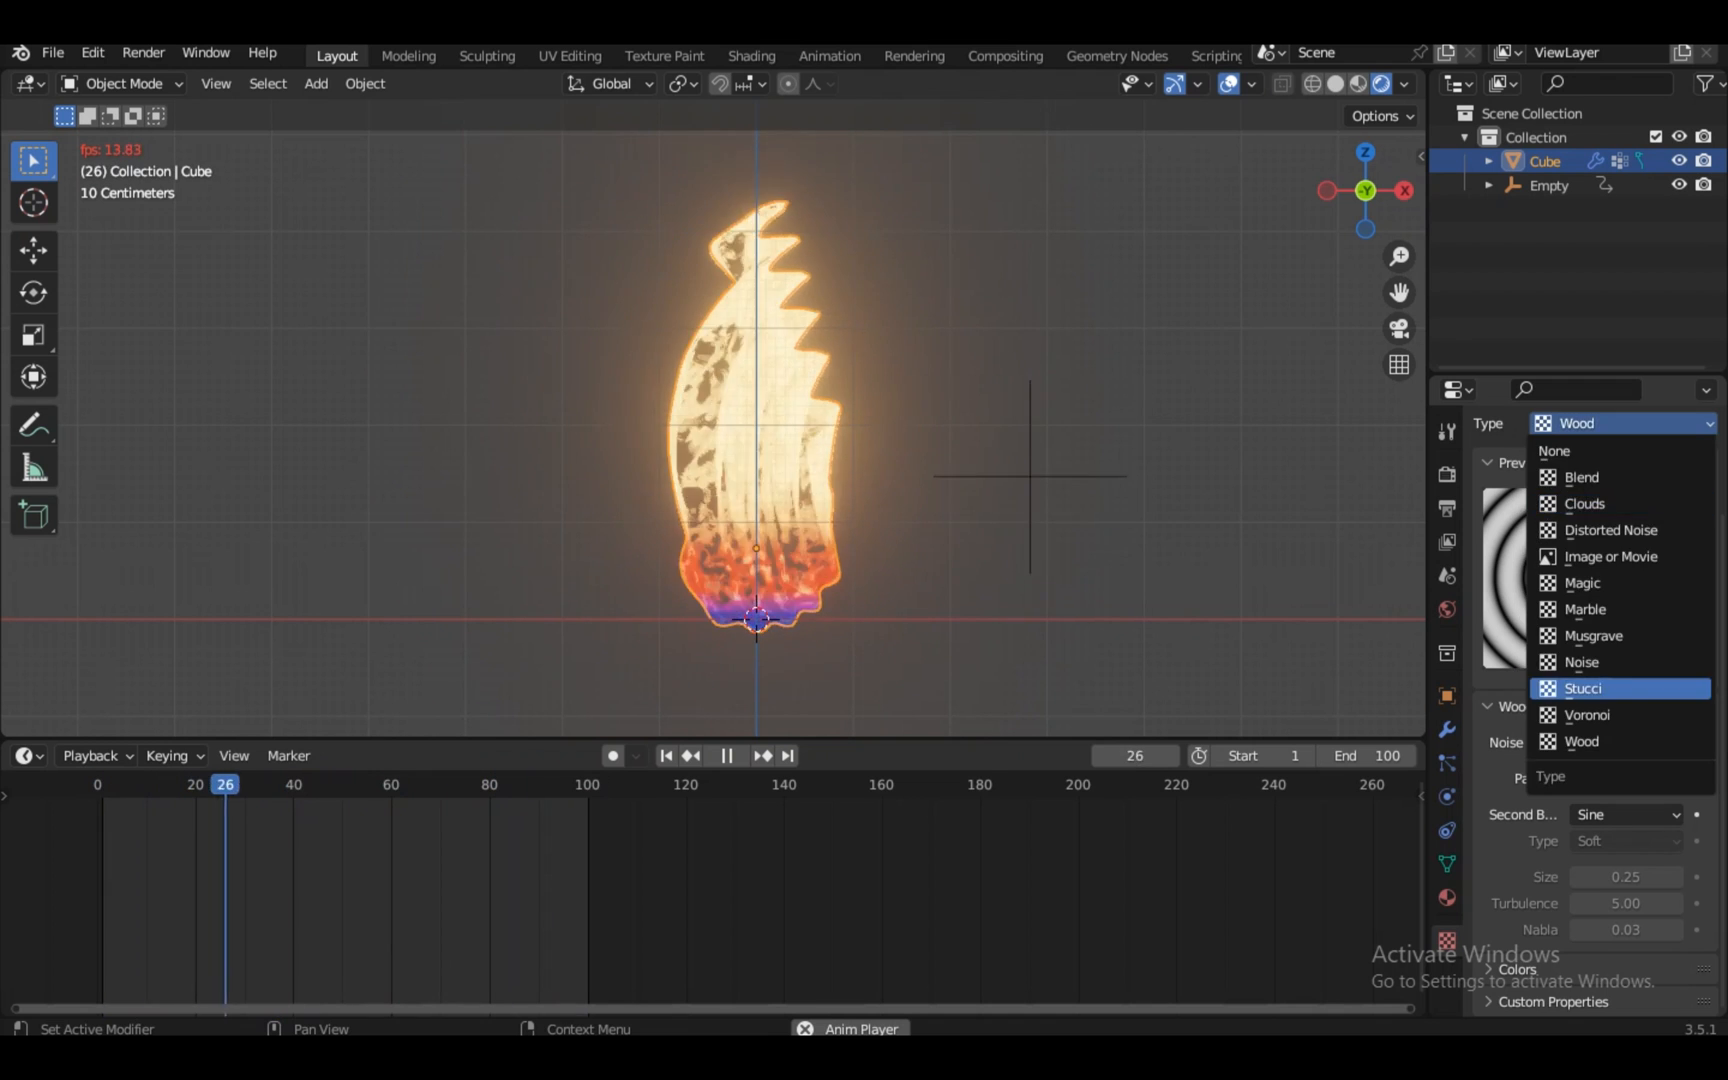
{"action": "left_click", "coordinate": [1583, 688]}
{"action": "left_click", "coordinate": [1625, 794]}
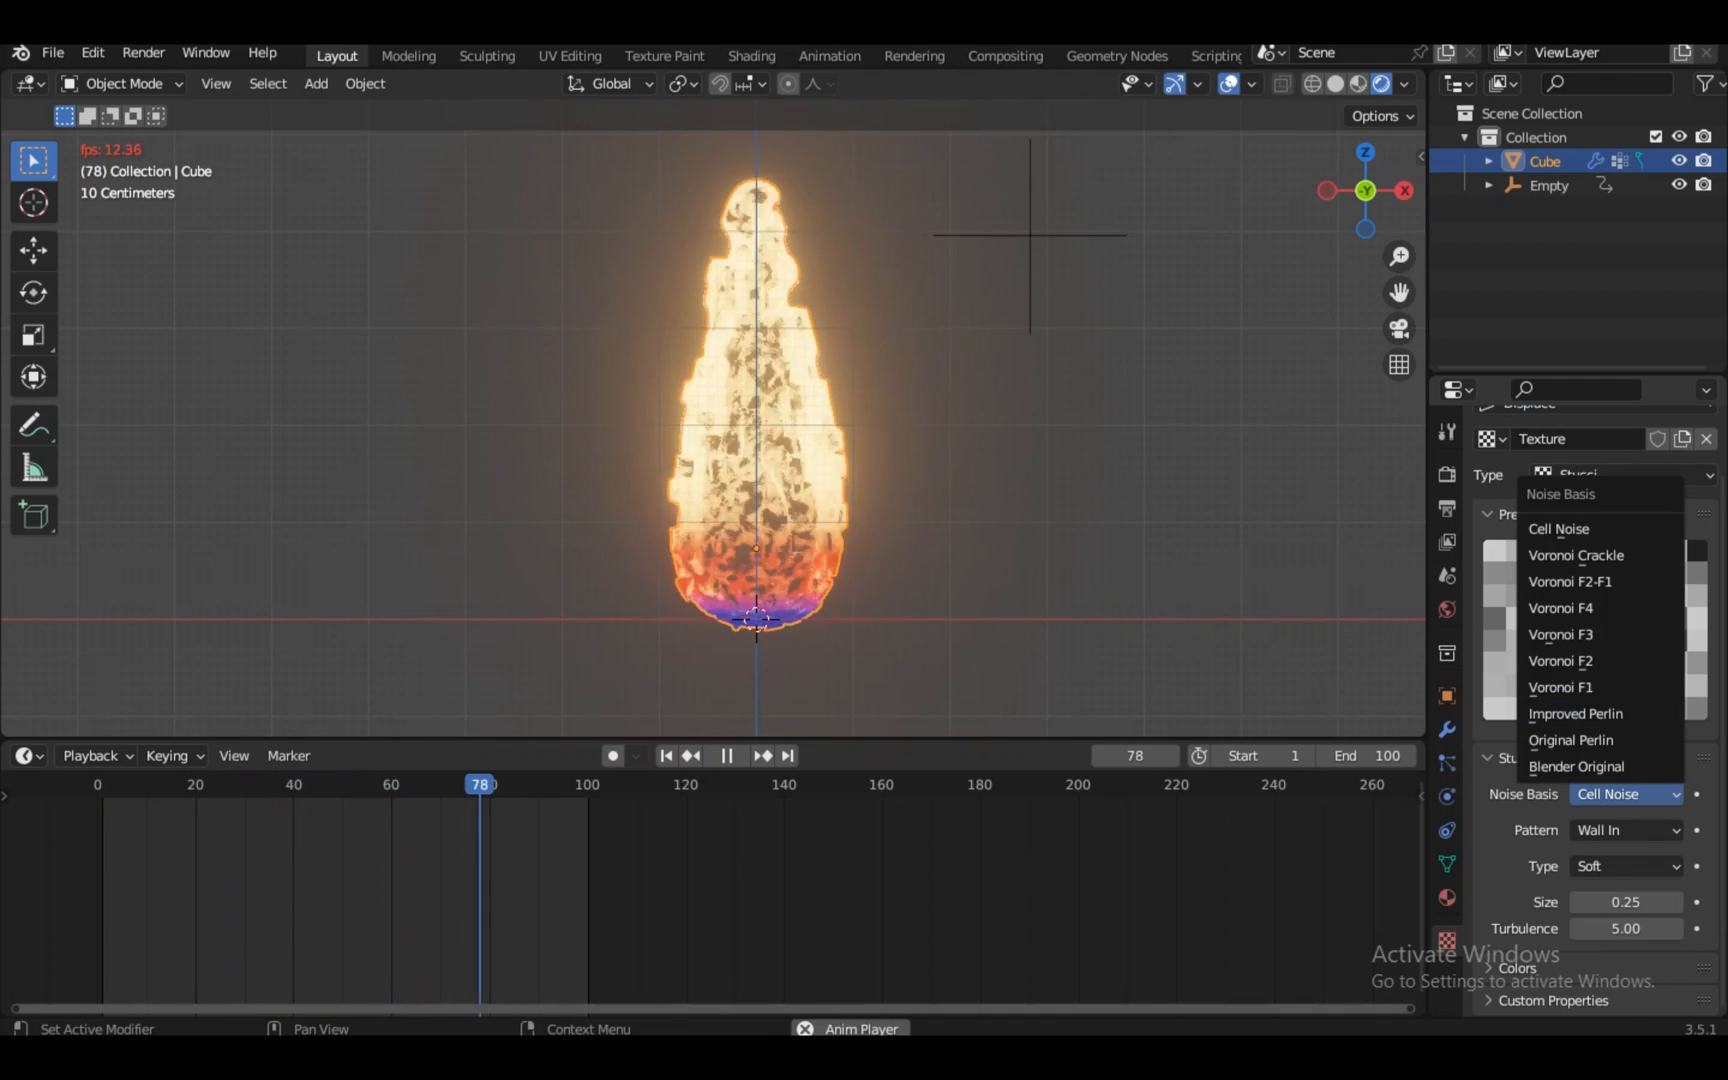
{"action": "left_click", "coordinate": [1590, 766]}
Cycle the texture through Blend, Distorted Noise, Magic, Noise and Stucci, ending on Voronoi
{"action": "left_click", "coordinate": [1622, 475]}
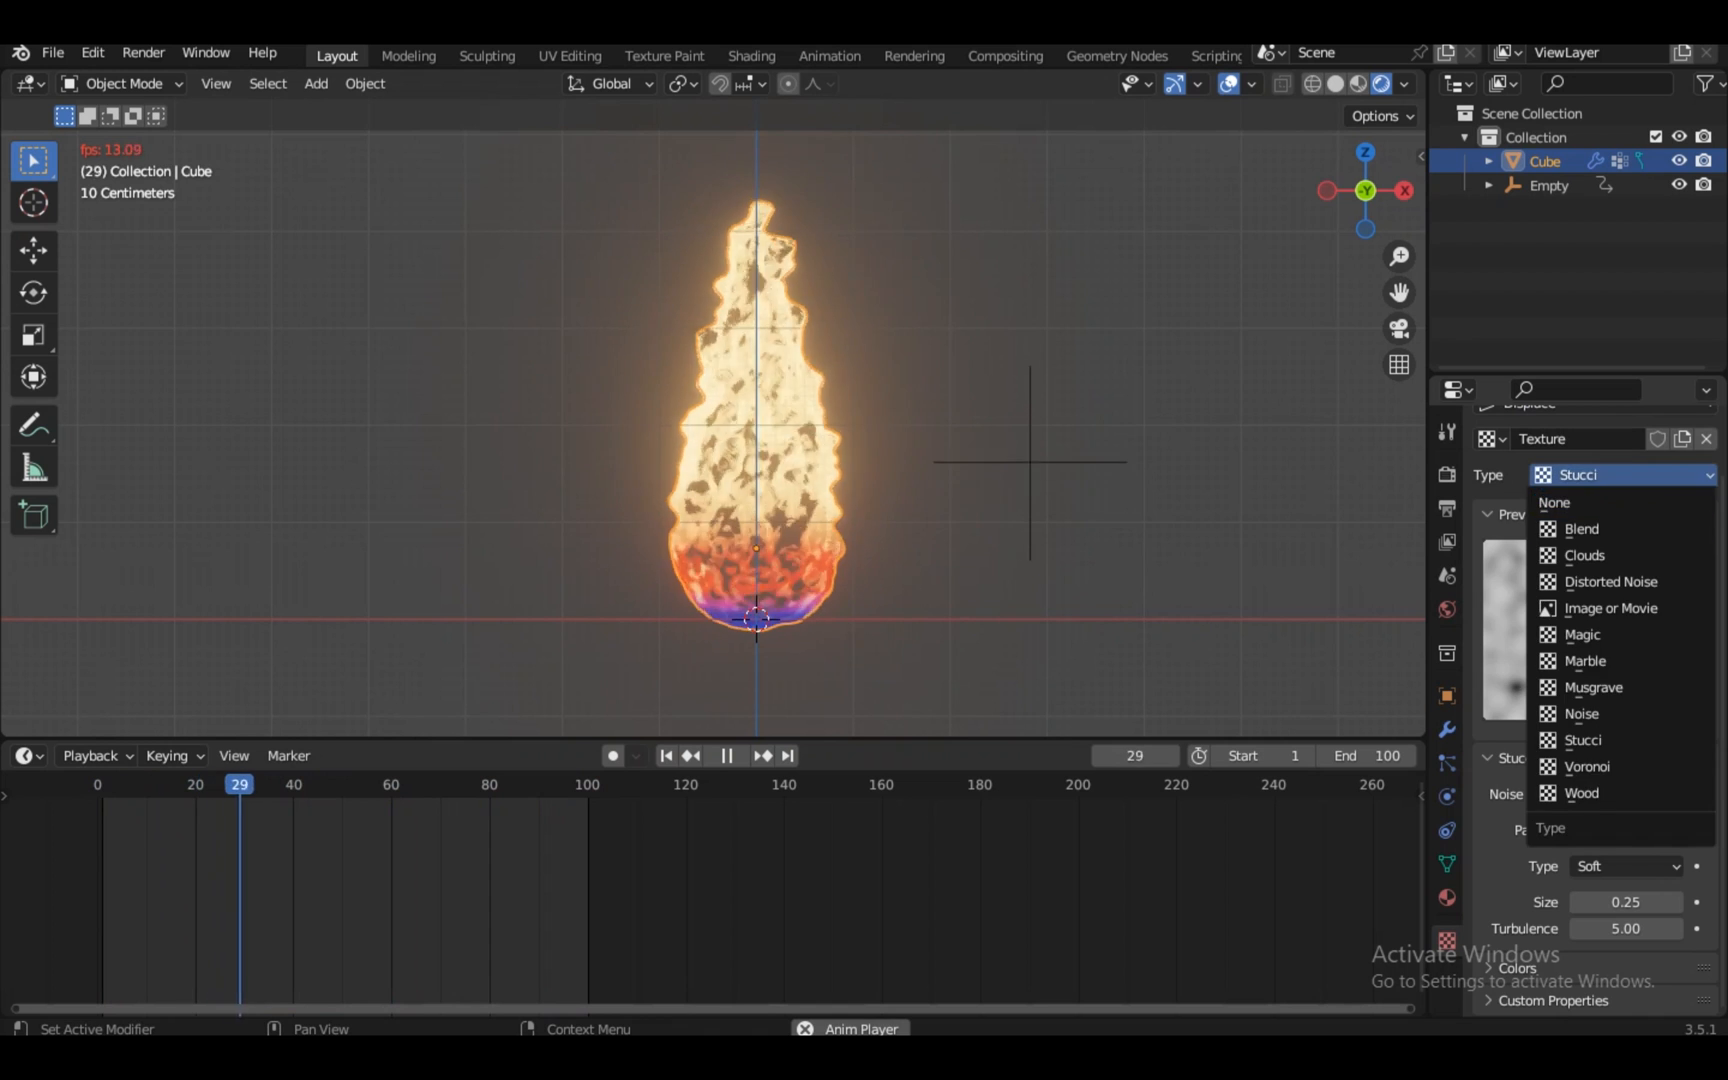
{"action": "left_click", "coordinate": [1620, 528]}
{"action": "left_click", "coordinate": [1622, 541]}
{"action": "left_click", "coordinate": [1610, 649]}
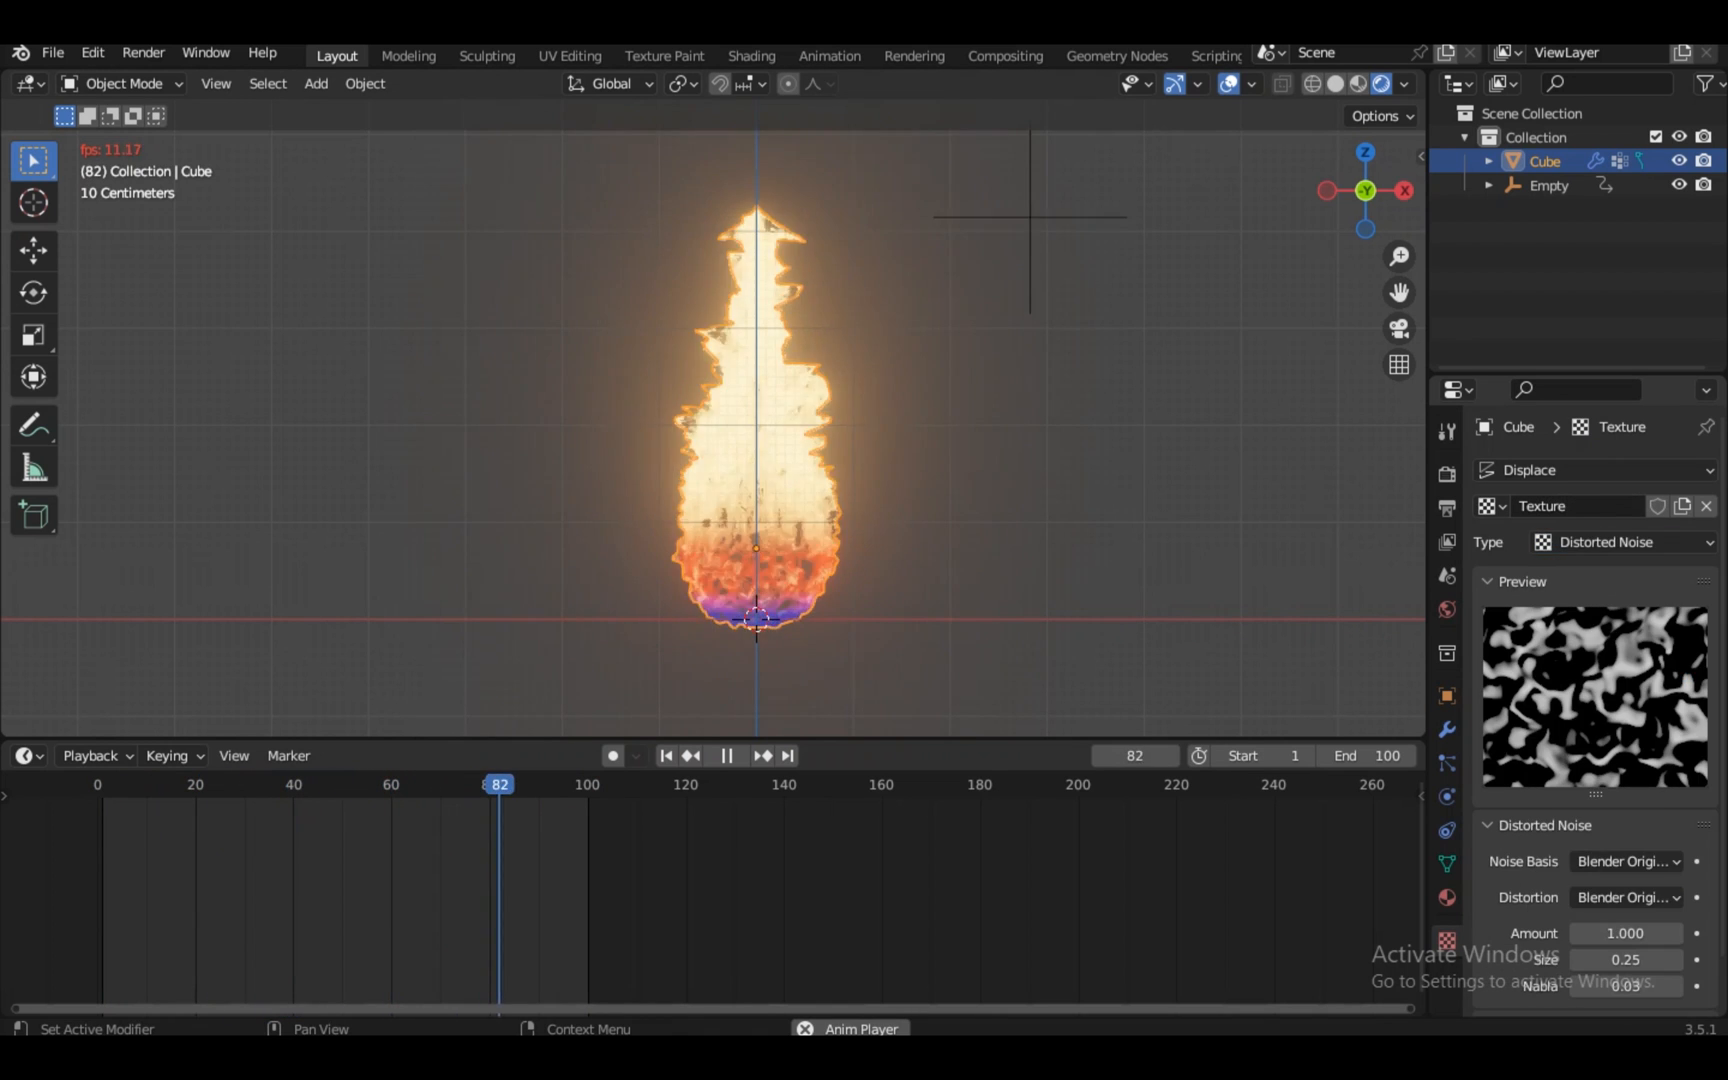
{"action": "left_click", "coordinate": [1622, 541]}
{"action": "left_click", "coordinate": [1600, 701]}
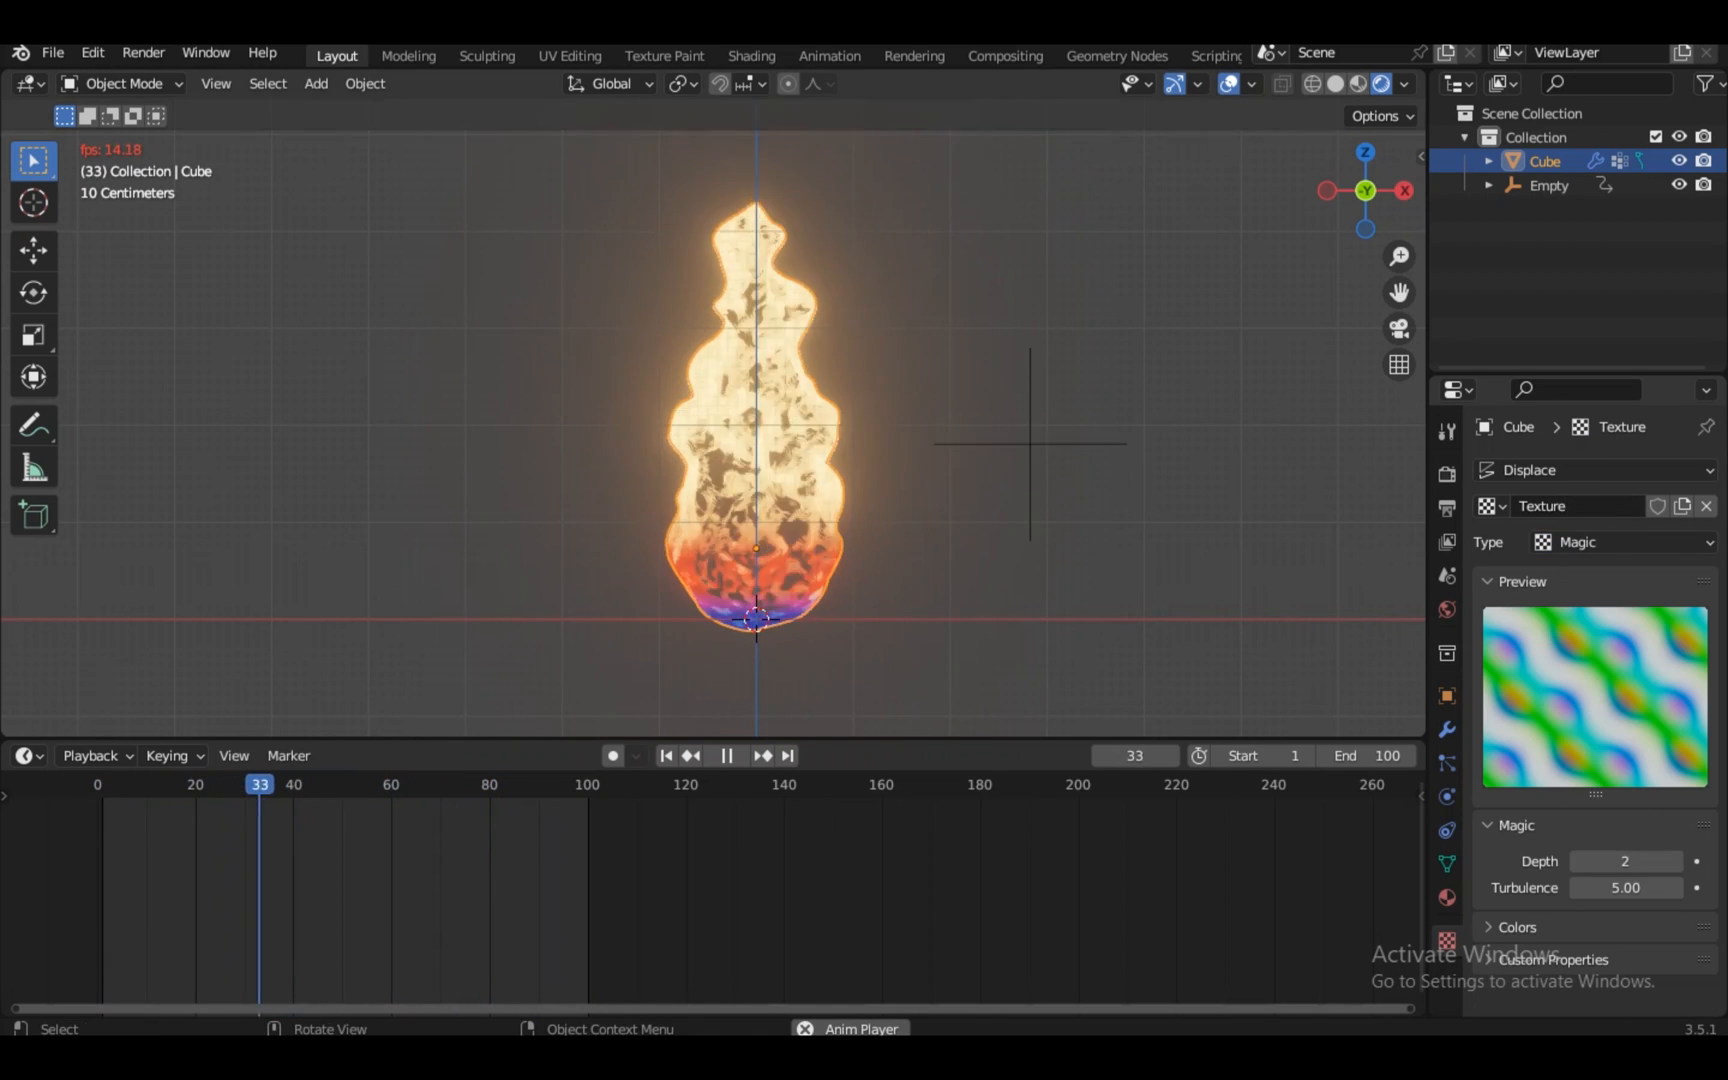
{"action": "left_click", "coordinate": [1622, 541]}
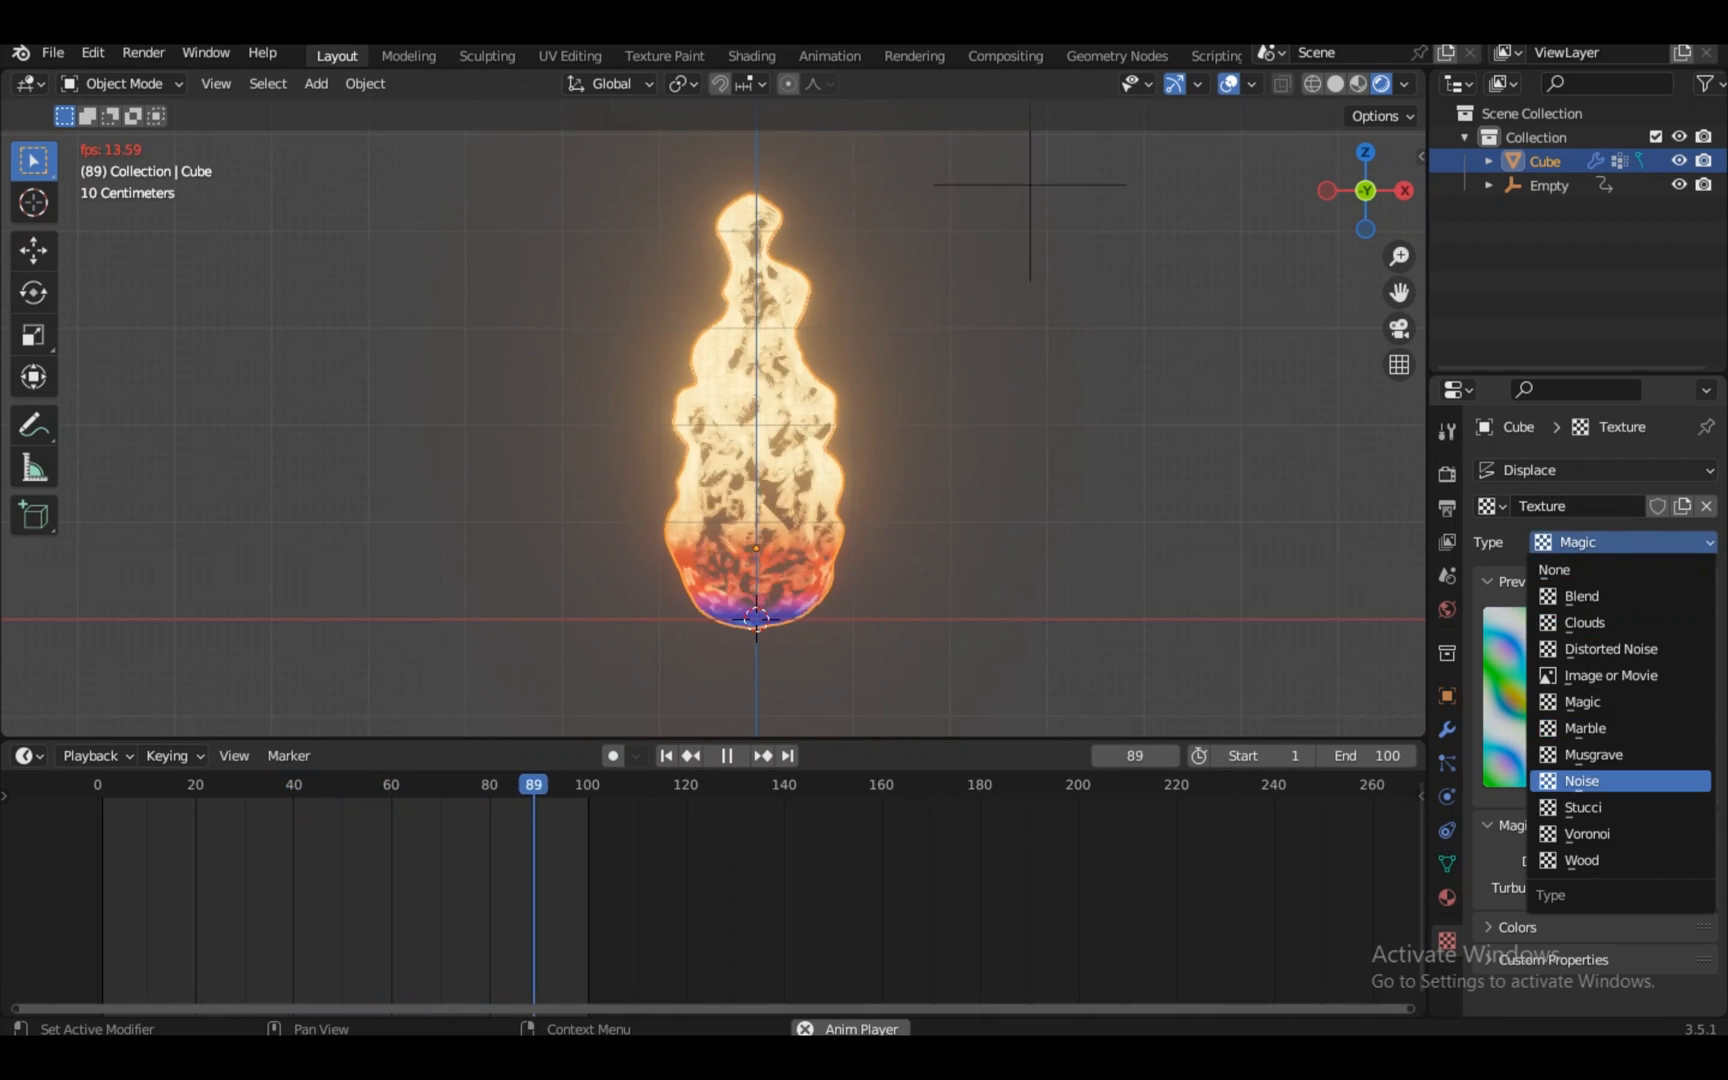
{"action": "left_click", "coordinate": [1581, 780]}
{"action": "left_click", "coordinate": [1622, 541]}
{"action": "left_click", "coordinate": [1600, 807]}
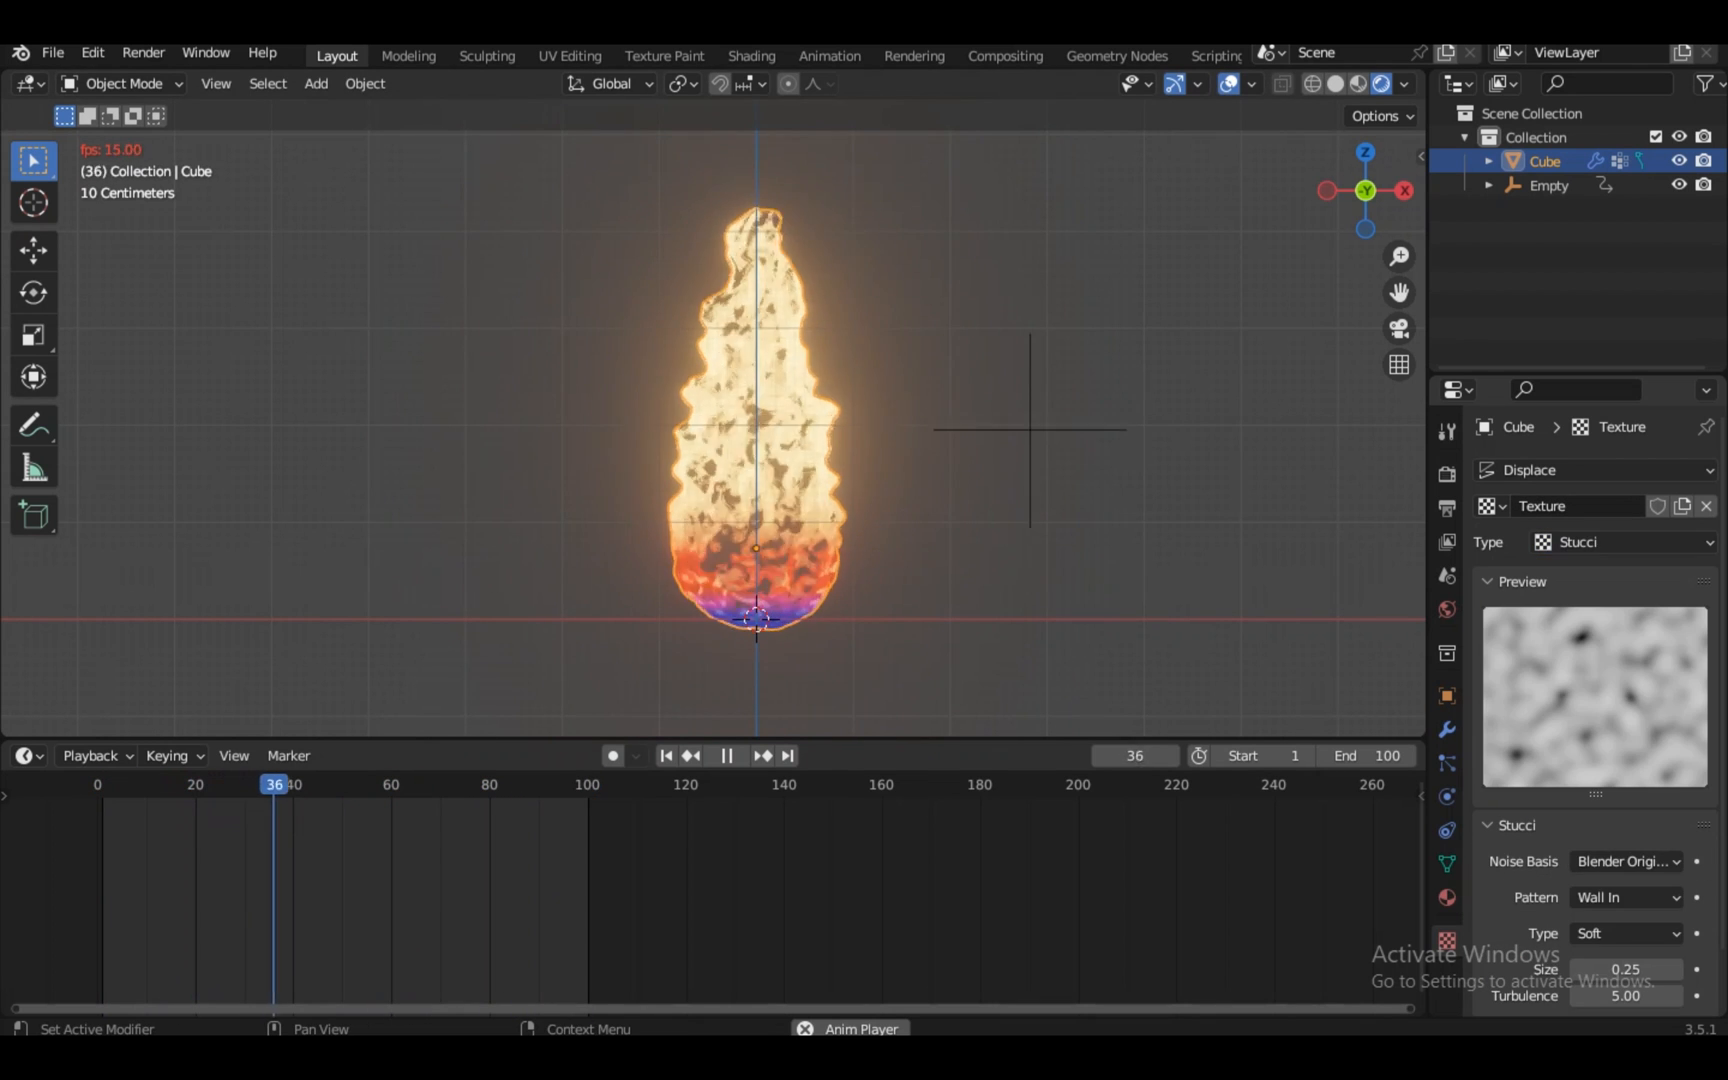
{"action": "left_click", "coordinate": [1622, 541]}
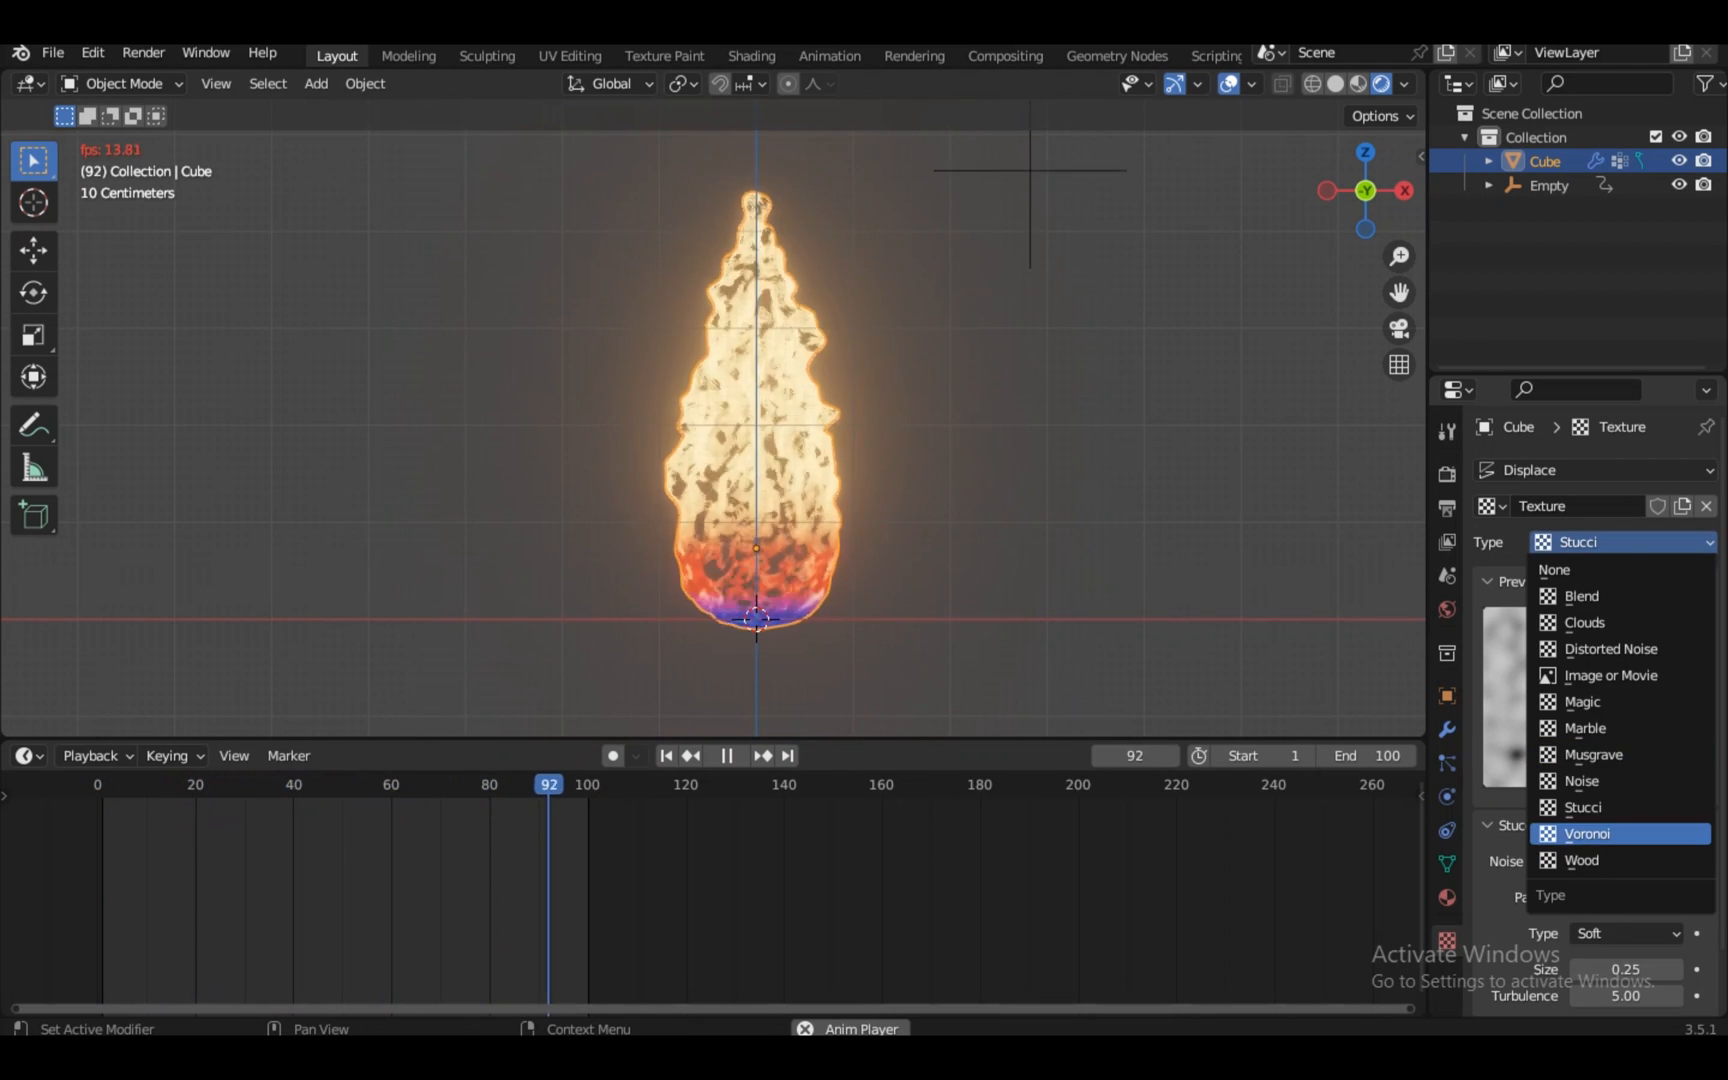
{"action": "left_click", "coordinate": [1587, 833]}
Orbit and pan the view to inspect the Voronoi-displaced flame at an angle
{"action": "middle_click_drag", "start_coordinate": [800, 450], "coordinate": [655, 480]}
{"action": "scroll", "coordinate": [713, 417], "scroll_direction": "up", "scroll_amount": 6}
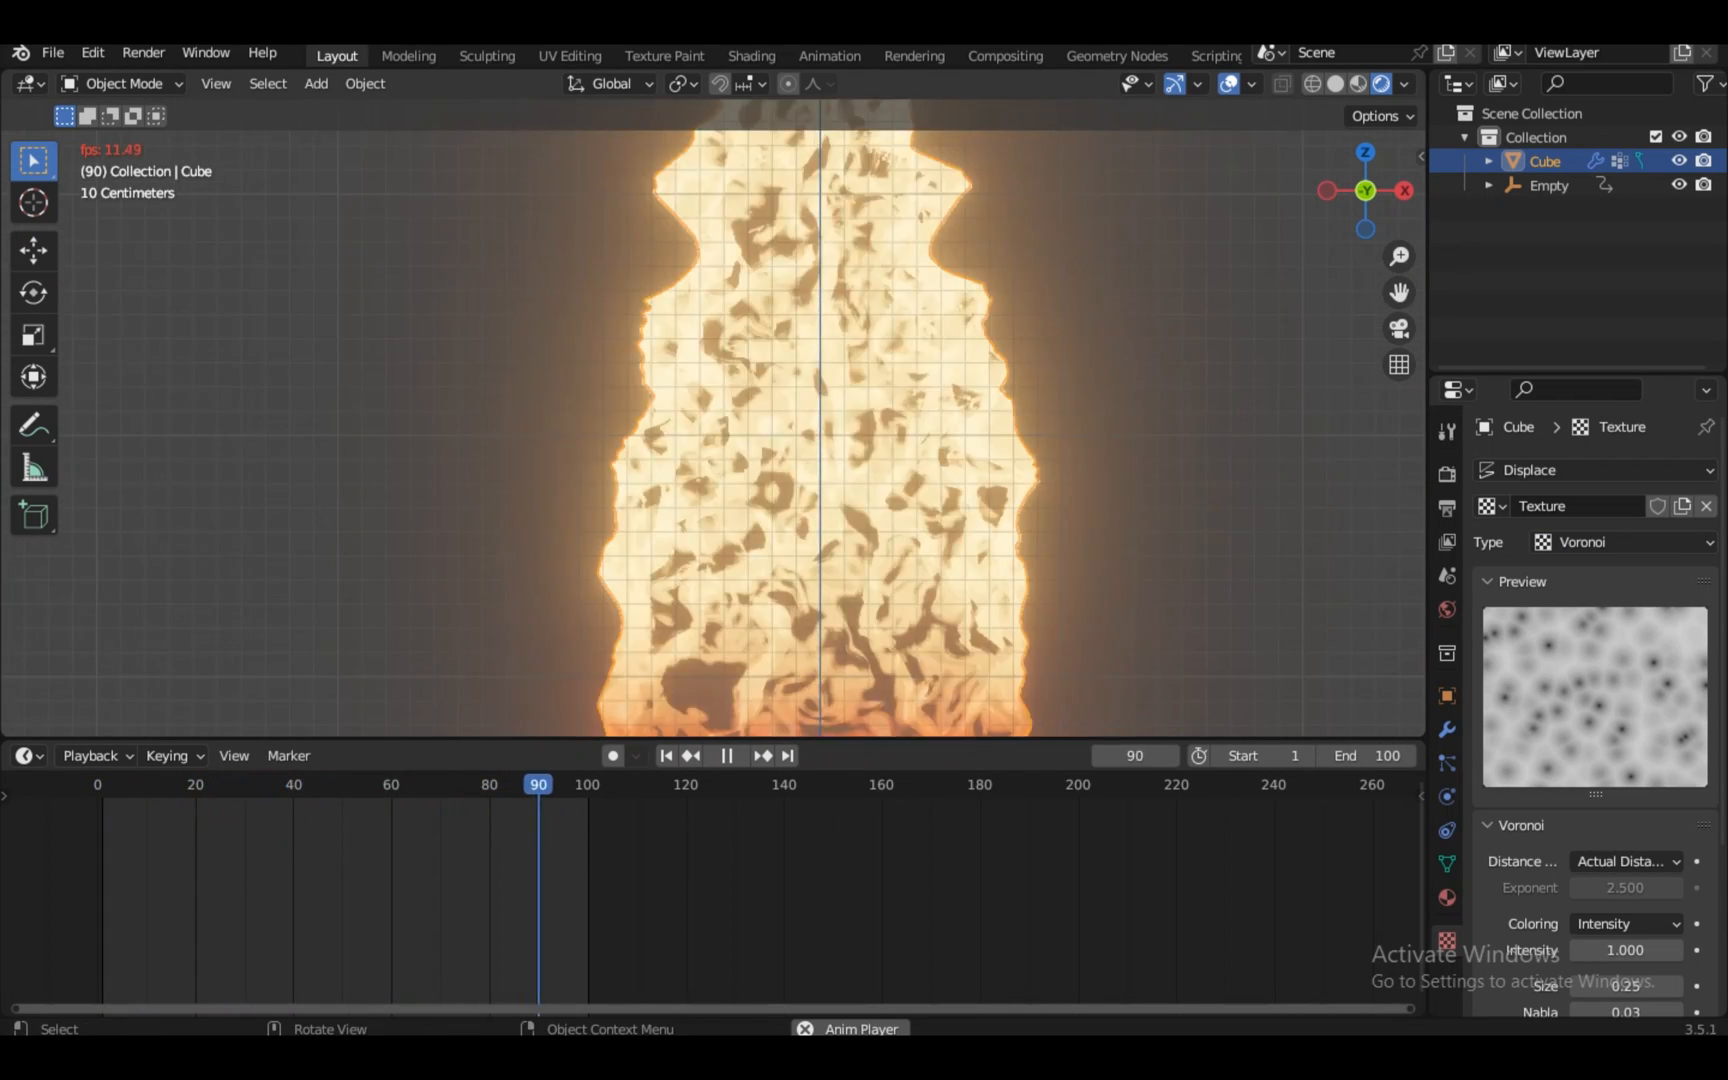
{"action": "scroll", "coordinate": [713, 417], "scroll_direction": "down", "scroll_amount": 1}
{"action": "mouse_move", "coordinate": [713, 400]}
{"action": "middle_mouse_down", "text": "shift"}
{"action": "mouse_move", "coordinate": [725, 590]}
{"action": "mouse_move", "coordinate": [725, 368]}
{"action": "middle_mouse_up", "text": "shift"}
{"action": "scroll", "coordinate": [725, 590], "scroll_direction": "down", "scroll_amount": 1}
{"action": "scroll", "coordinate": [725, 590], "scroll_direction": "down", "scroll_amount": 2}
In the Shading workspace with Solid view, duplicate the flame and scale it horizontally
{"action": "left_click", "coordinate": [751, 55]}
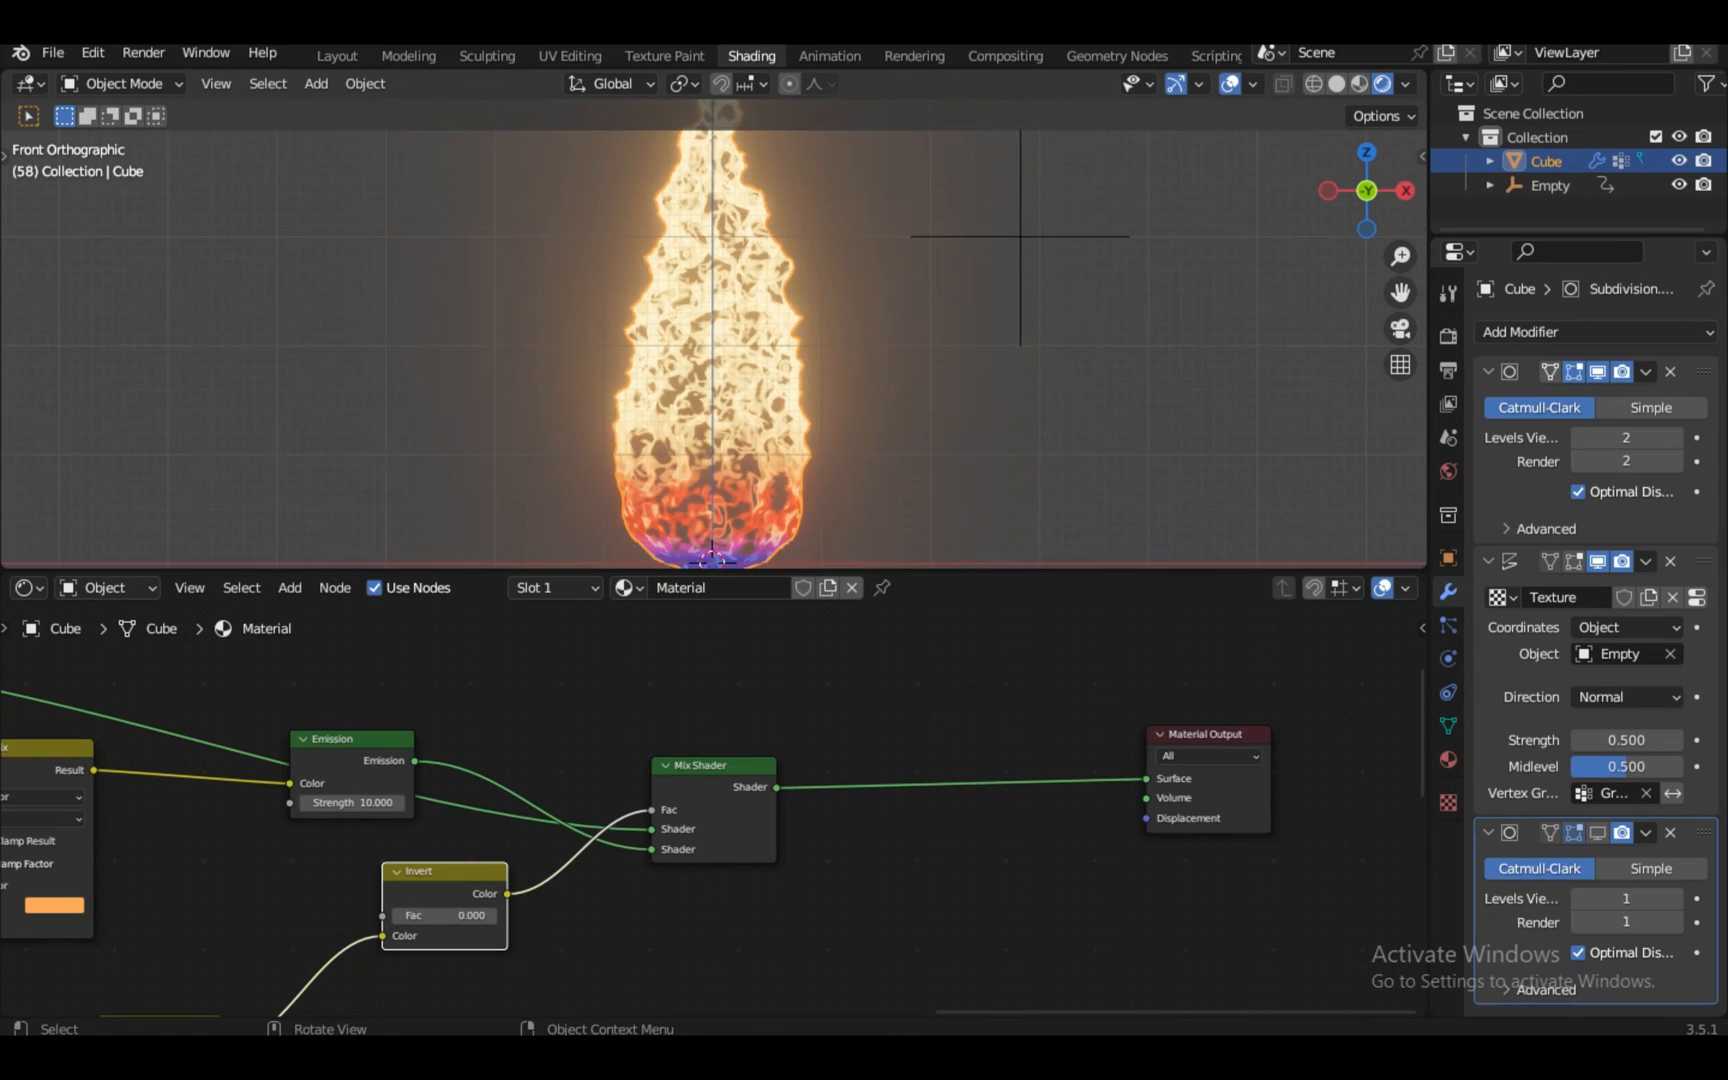
{"action": "left_click", "coordinate": [1336, 83]}
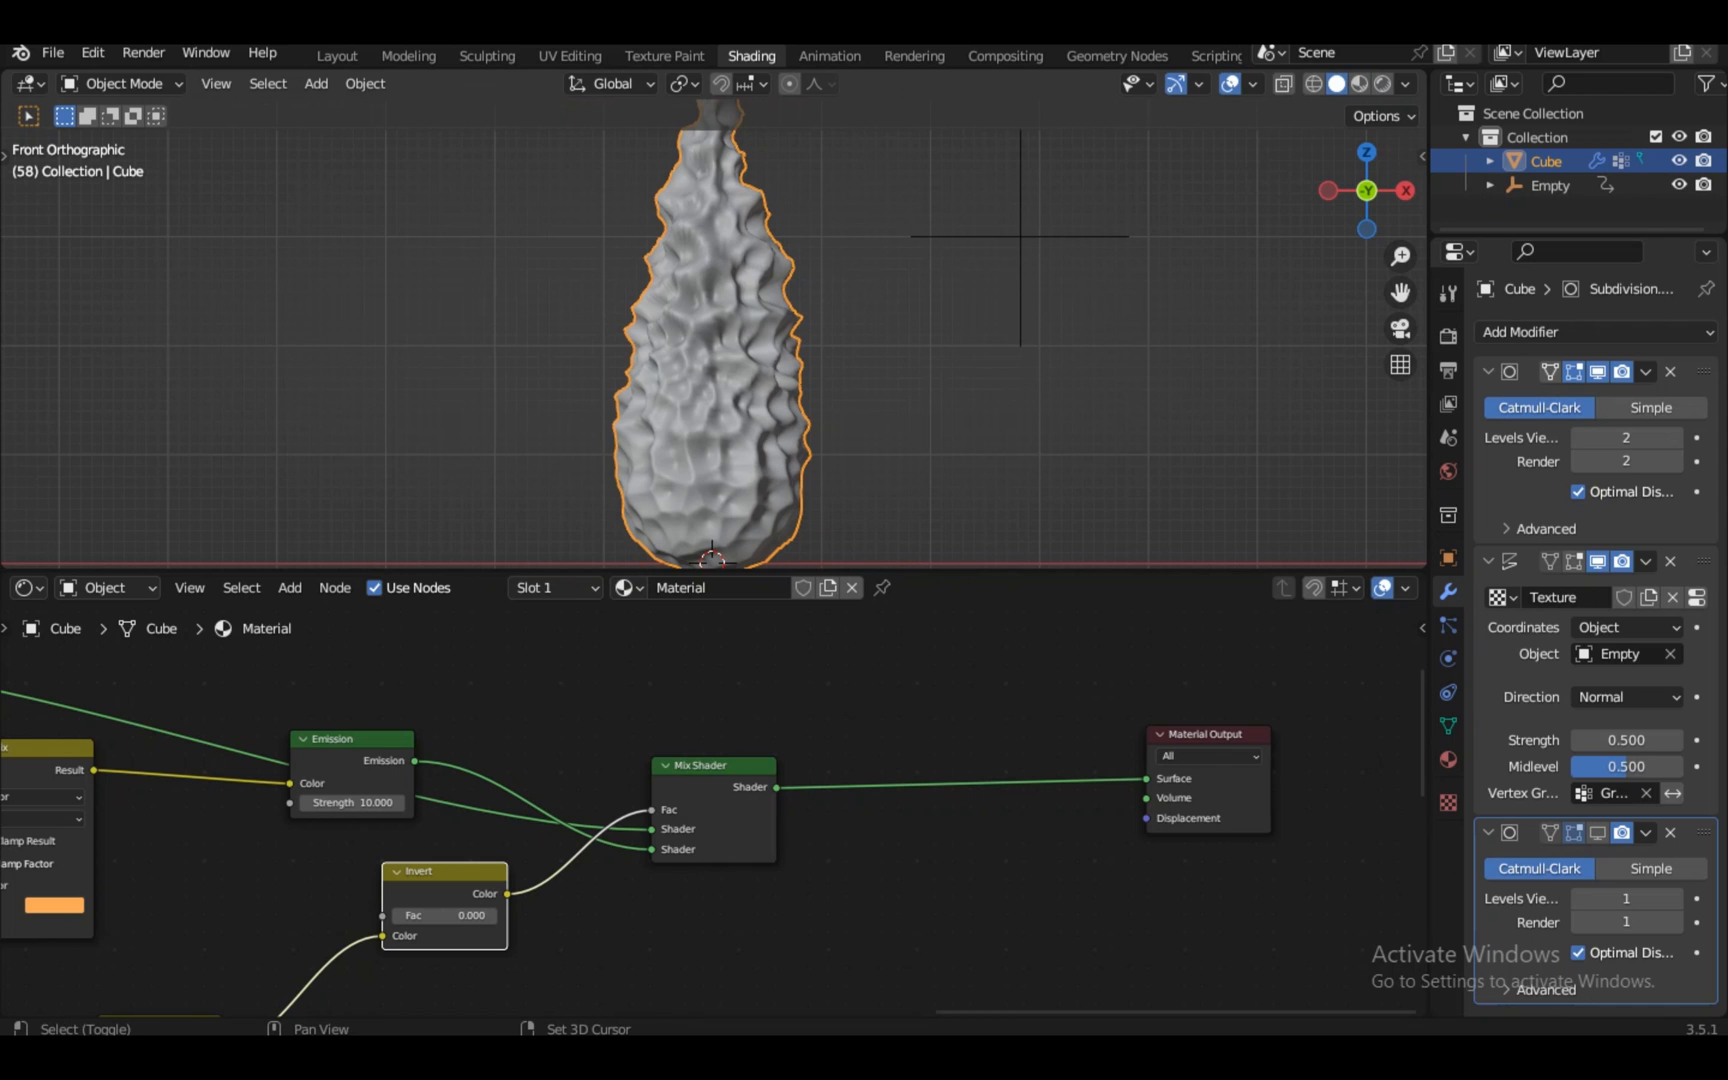
{"action": "key", "text": "shift+d"}
{"action": "key", "text": "z"}
{"action": "key", "text": "s"}
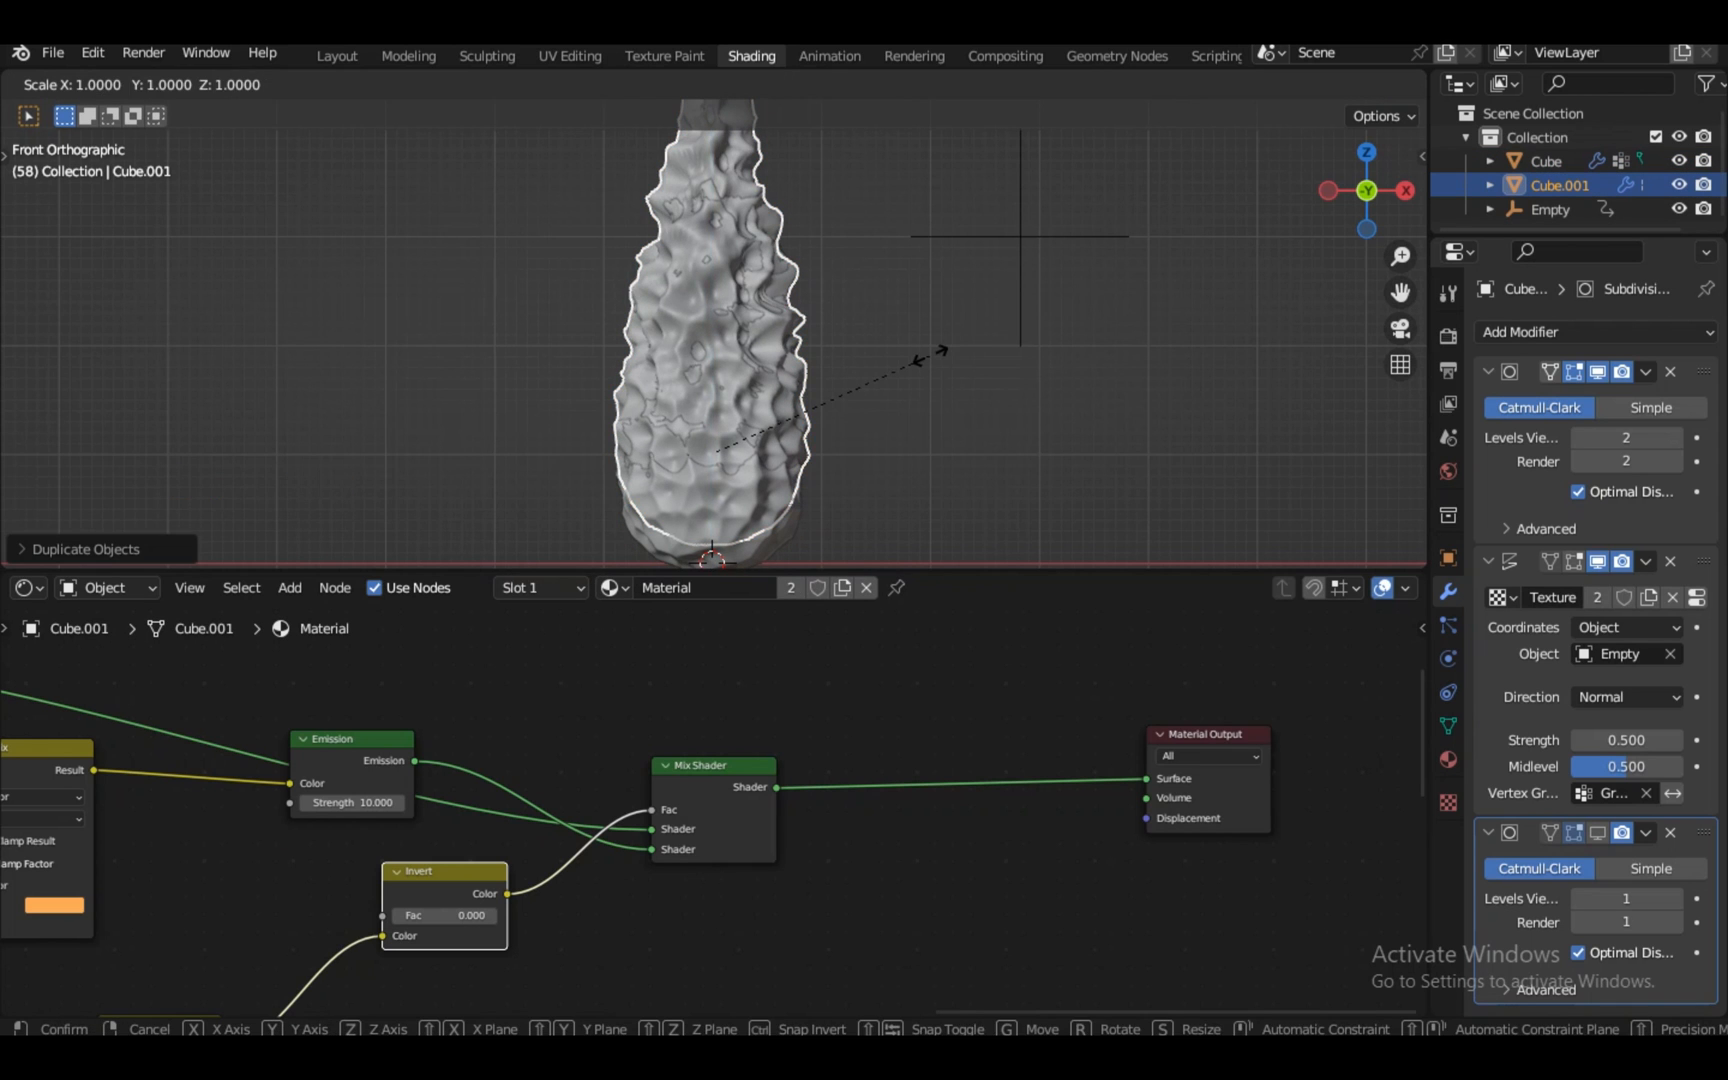
{"action": "key", "text": "shift+z"}
{"action": "left_click", "coordinate": [940, 357]}
Delete the duplicate's bottom vertices in Edit Mode using X-ray
{"action": "key", "text": "Tab"}
{"action": "scroll", "coordinate": [940, 357], "scroll_direction": "down", "scroll_amount": 2}
{"action": "key", "text": "alt+z"}
{"action": "left_click_drag", "start_coordinate": [818, 437], "coordinate": [592, 518]}
{"action": "scroll", "coordinate": [592, 518], "scroll_direction": "up", "scroll_amount": 3}
{"action": "key", "text": "x"}
{"action": "left_click", "coordinate": [830, 353]}
{"action": "scroll", "coordinate": [830, 353], "scroll_direction": "down", "scroll_amount": 4}
{"action": "key", "text": "Tab"}
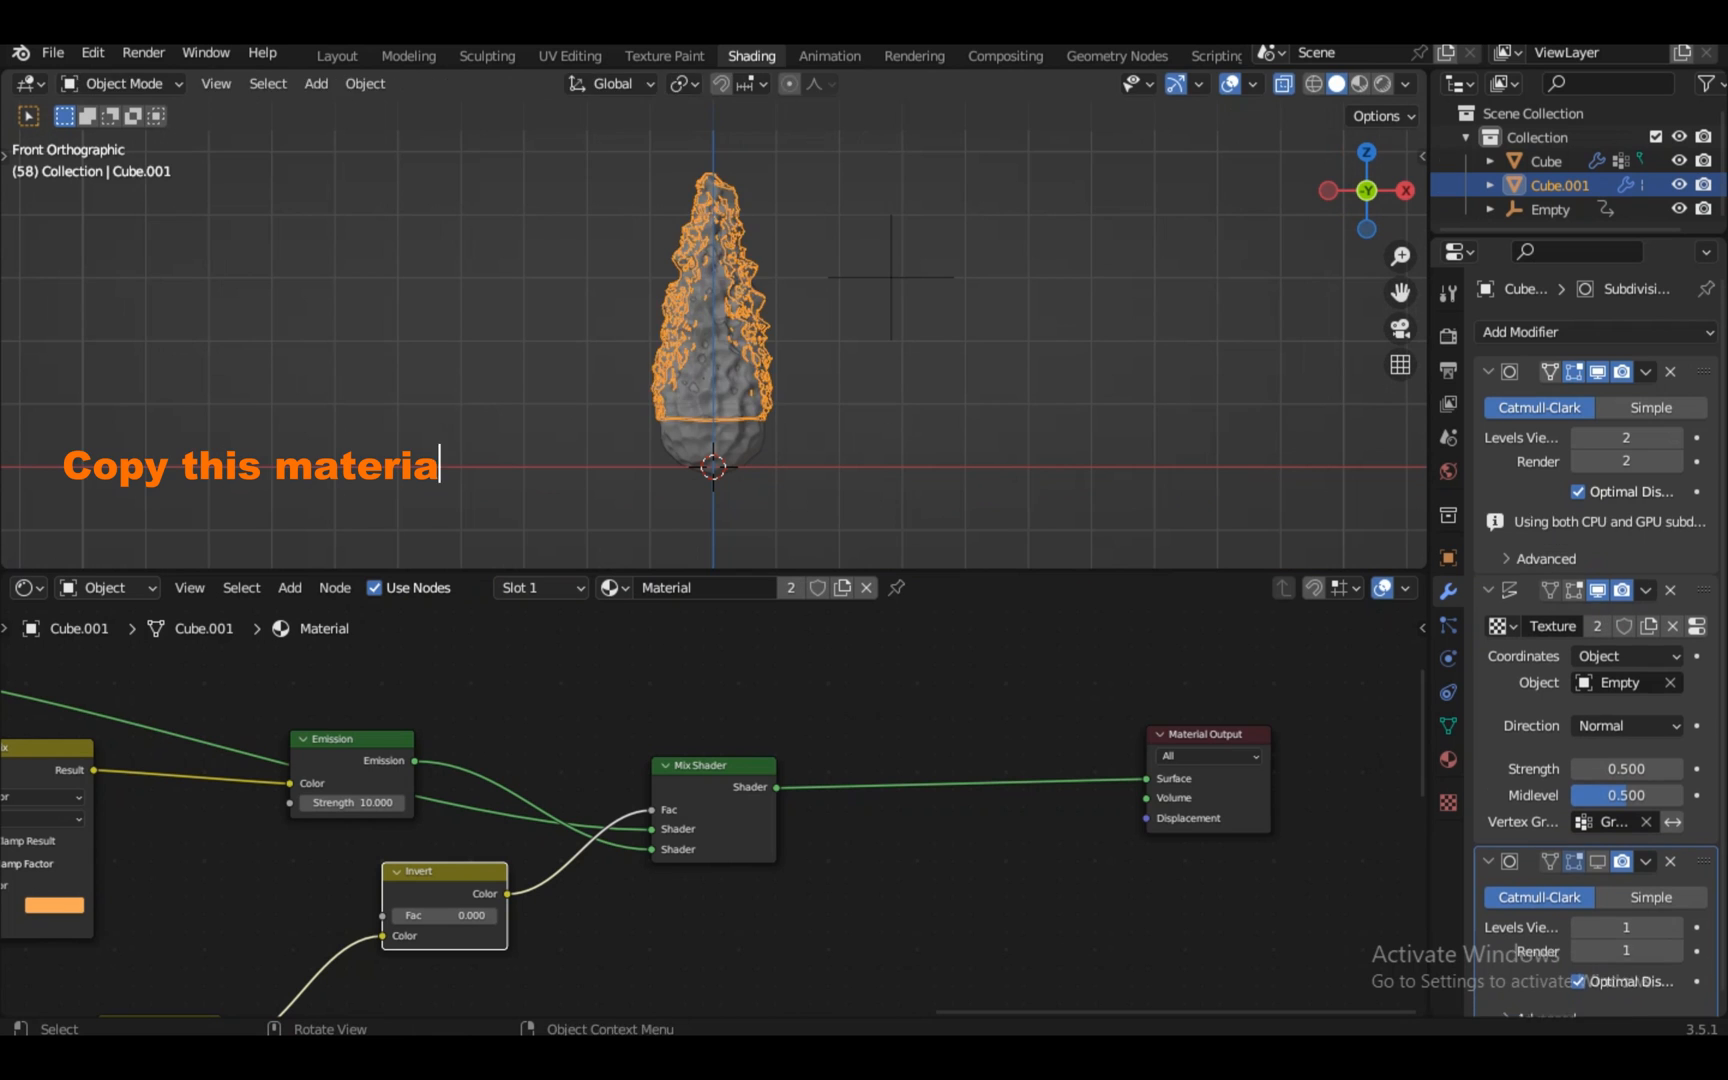
Raise the duplicate along Z and widen it horizontally around the flame's top
{"action": "key", "text": "g"}
{"action": "key", "text": "z"}
{"action": "left_click", "coordinate": [803, 212]}
{"action": "key", "text": "s"}
{"action": "key", "text": "shift+z"}
{"action": "left_click", "coordinate": [806, 210]}
Inspect the flame 2 node tree, selecting the Invert, Mix, red and top ColorRamp nodes
{"action": "scroll", "coordinate": [800, 230], "scroll_direction": "up", "scroll_amount": 2}
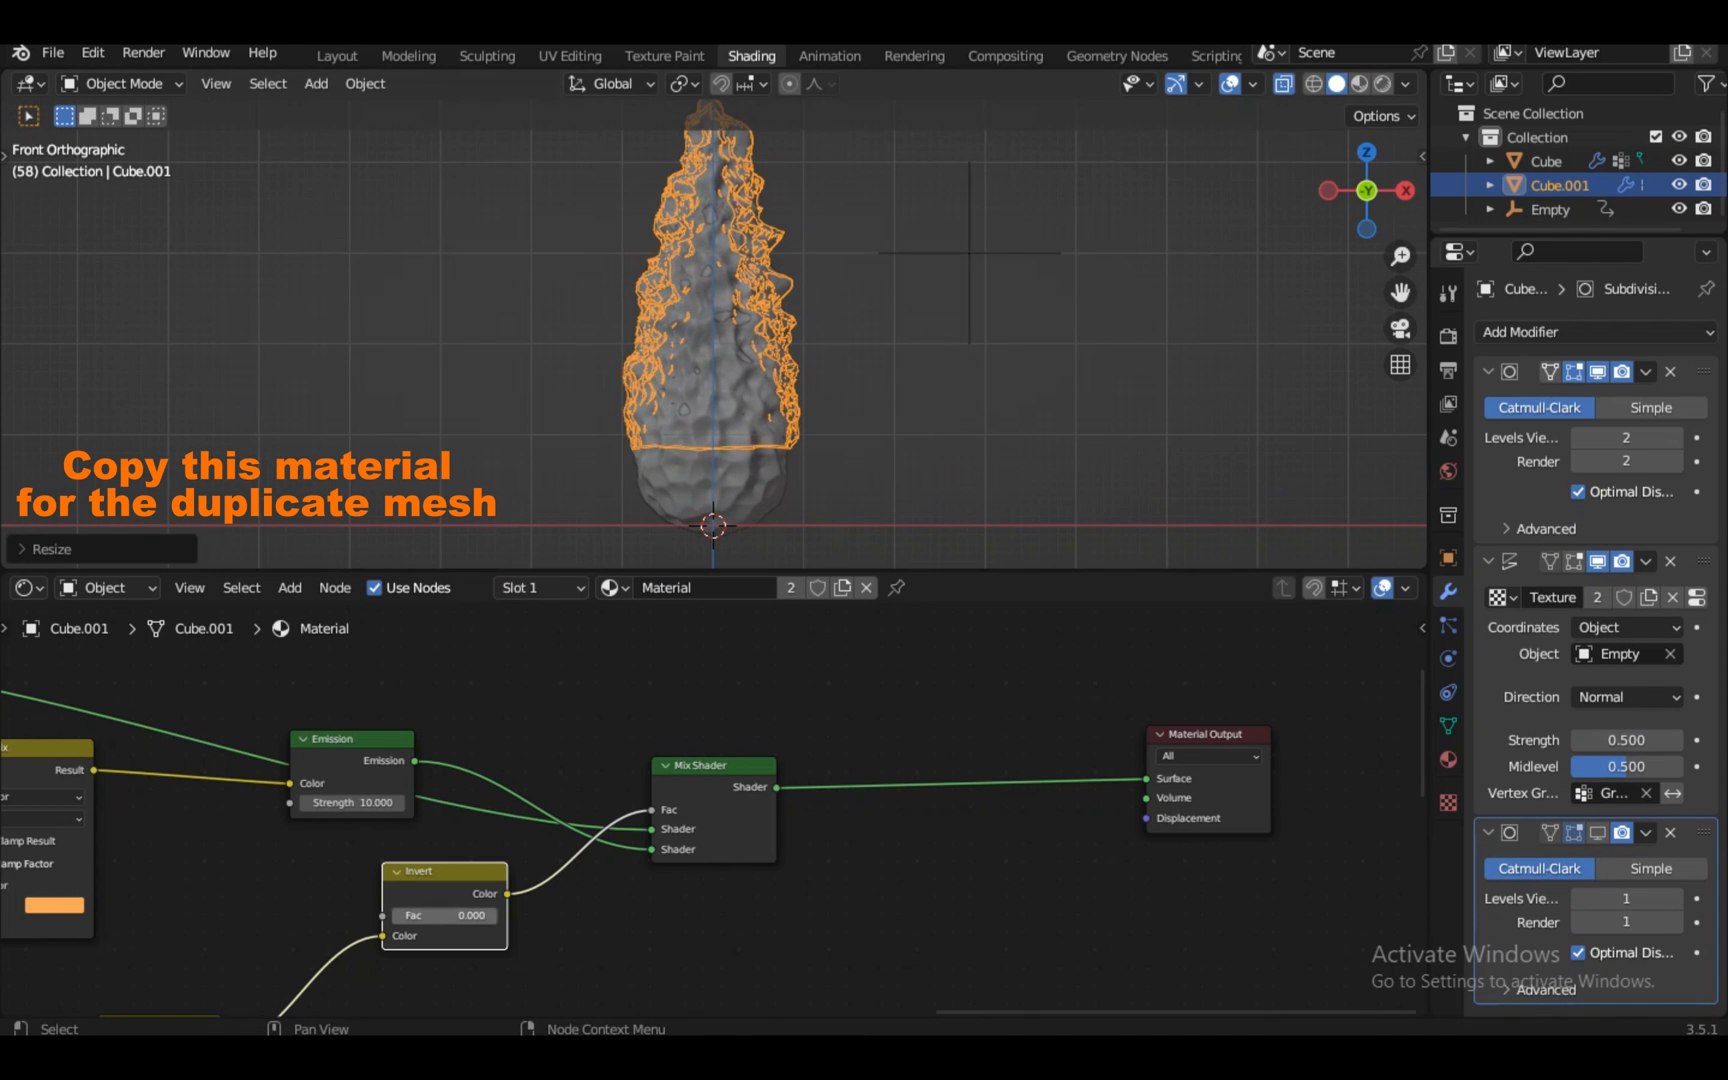
{"action": "scroll", "coordinate": [450, 890], "scroll_direction": "down", "scroll_amount": 1}
{"action": "middle_click_drag", "start_coordinate": [450, 890], "coordinate": [700, 803]}
{"action": "scroll", "coordinate": [714, 810], "scroll_direction": "down", "scroll_amount": 3}
{"action": "left_click_drag", "start_coordinate": [722, 774], "coordinate": [507, 971]}
{"action": "middle_click_drag", "start_coordinate": [507, 971], "coordinate": [610, 873]}
{"action": "scroll", "coordinate": [610, 873], "scroll_direction": "up", "scroll_amount": 2}
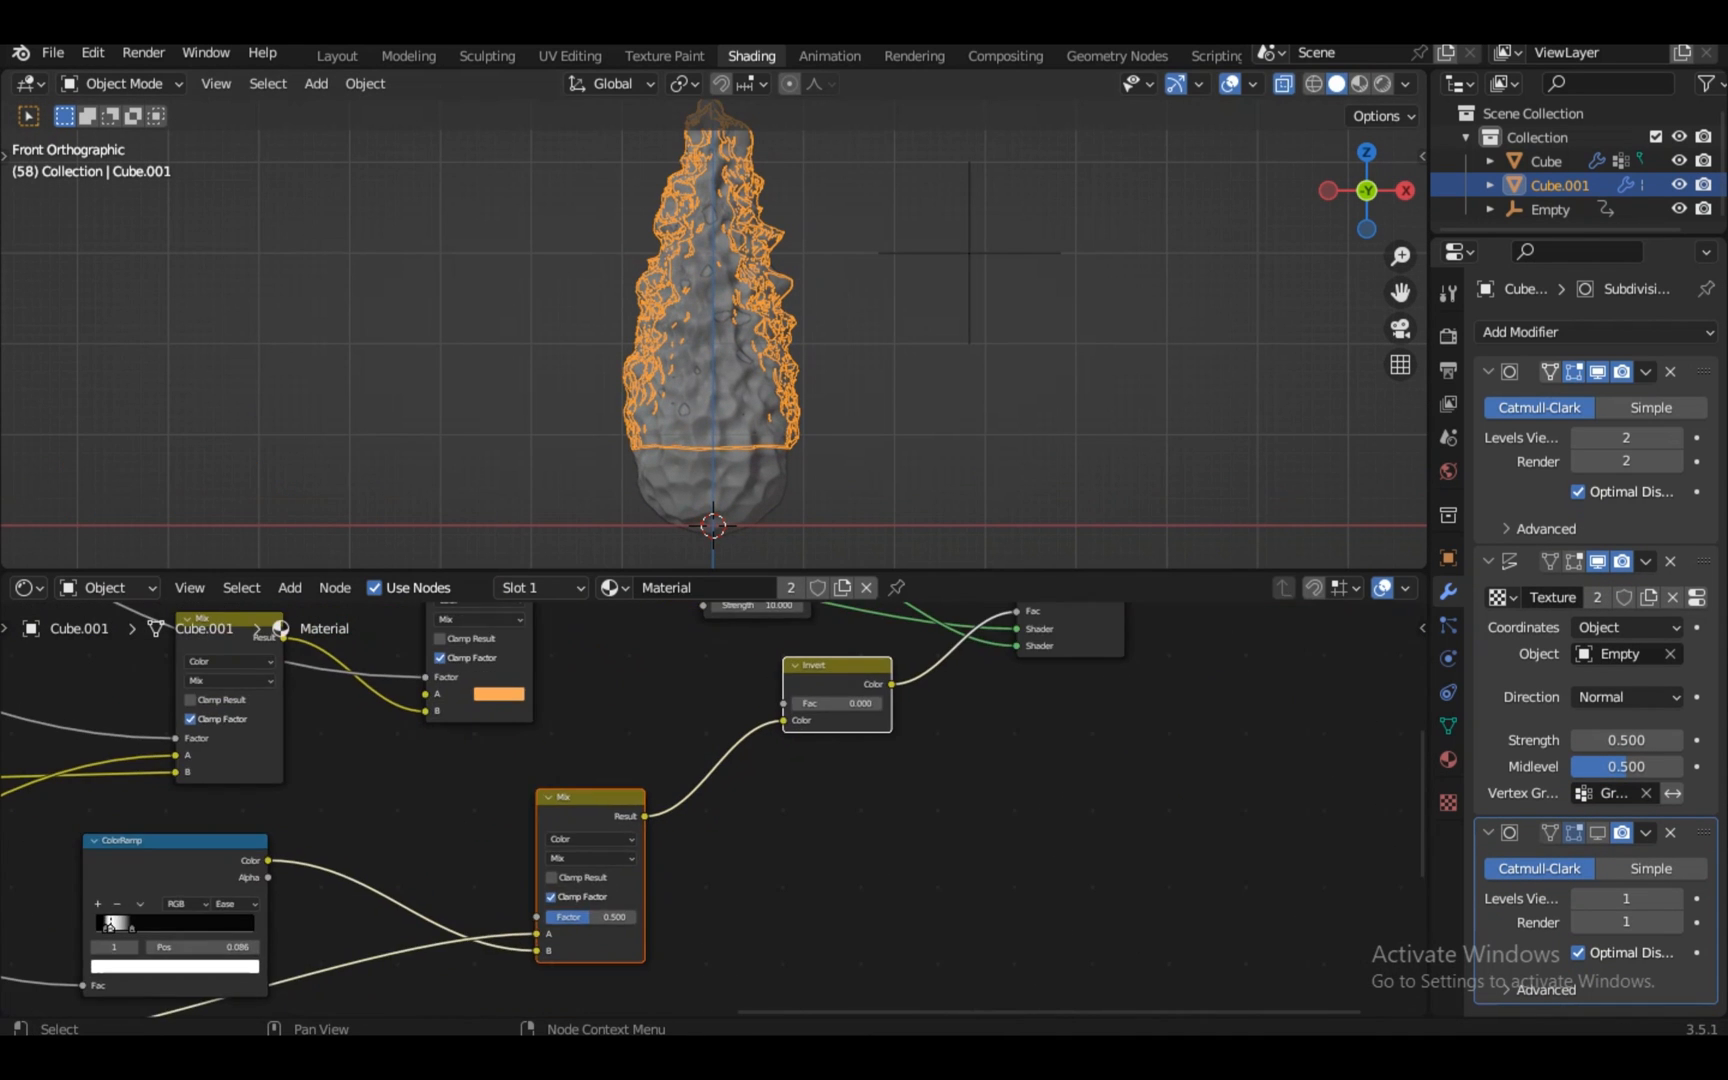
{"action": "scroll", "coordinate": [610, 873], "scroll_direction": "down", "scroll_amount": 2}
{"action": "left_click", "coordinate": [302, 648]}
{"action": "middle_click_drag", "start_coordinate": [302, 648], "coordinate": [717, 744]}
{"action": "scroll", "coordinate": [717, 744], "scroll_direction": "down", "scroll_amount": 2}
{"action": "left_click", "coordinate": [217, 860]}
{"action": "middle_click_drag", "start_coordinate": [217, 860], "coordinate": [702, 772]}
{"action": "scroll", "coordinate": [702, 780], "scroll_direction": "up", "scroll_amount": 1}
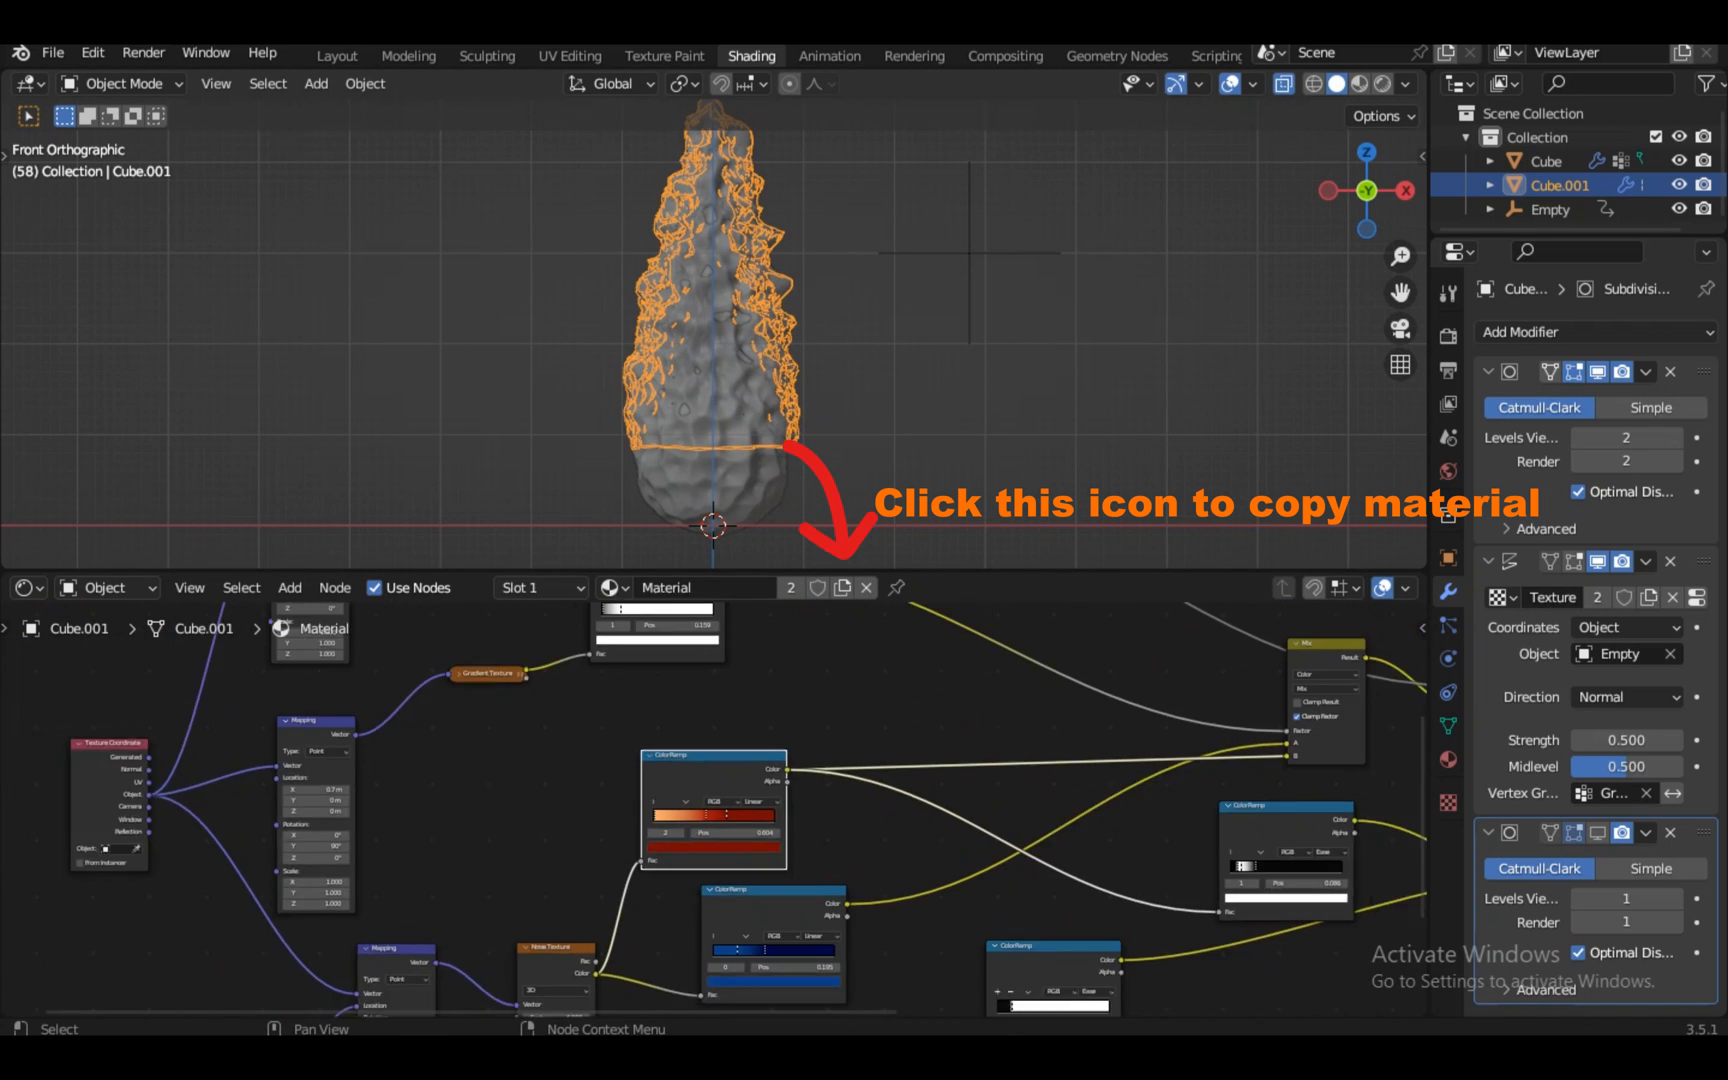
{"action": "scroll", "coordinate": [702, 800], "scroll_direction": "down", "scroll_amount": 1}
{"action": "left_click", "coordinate": [668, 612]}
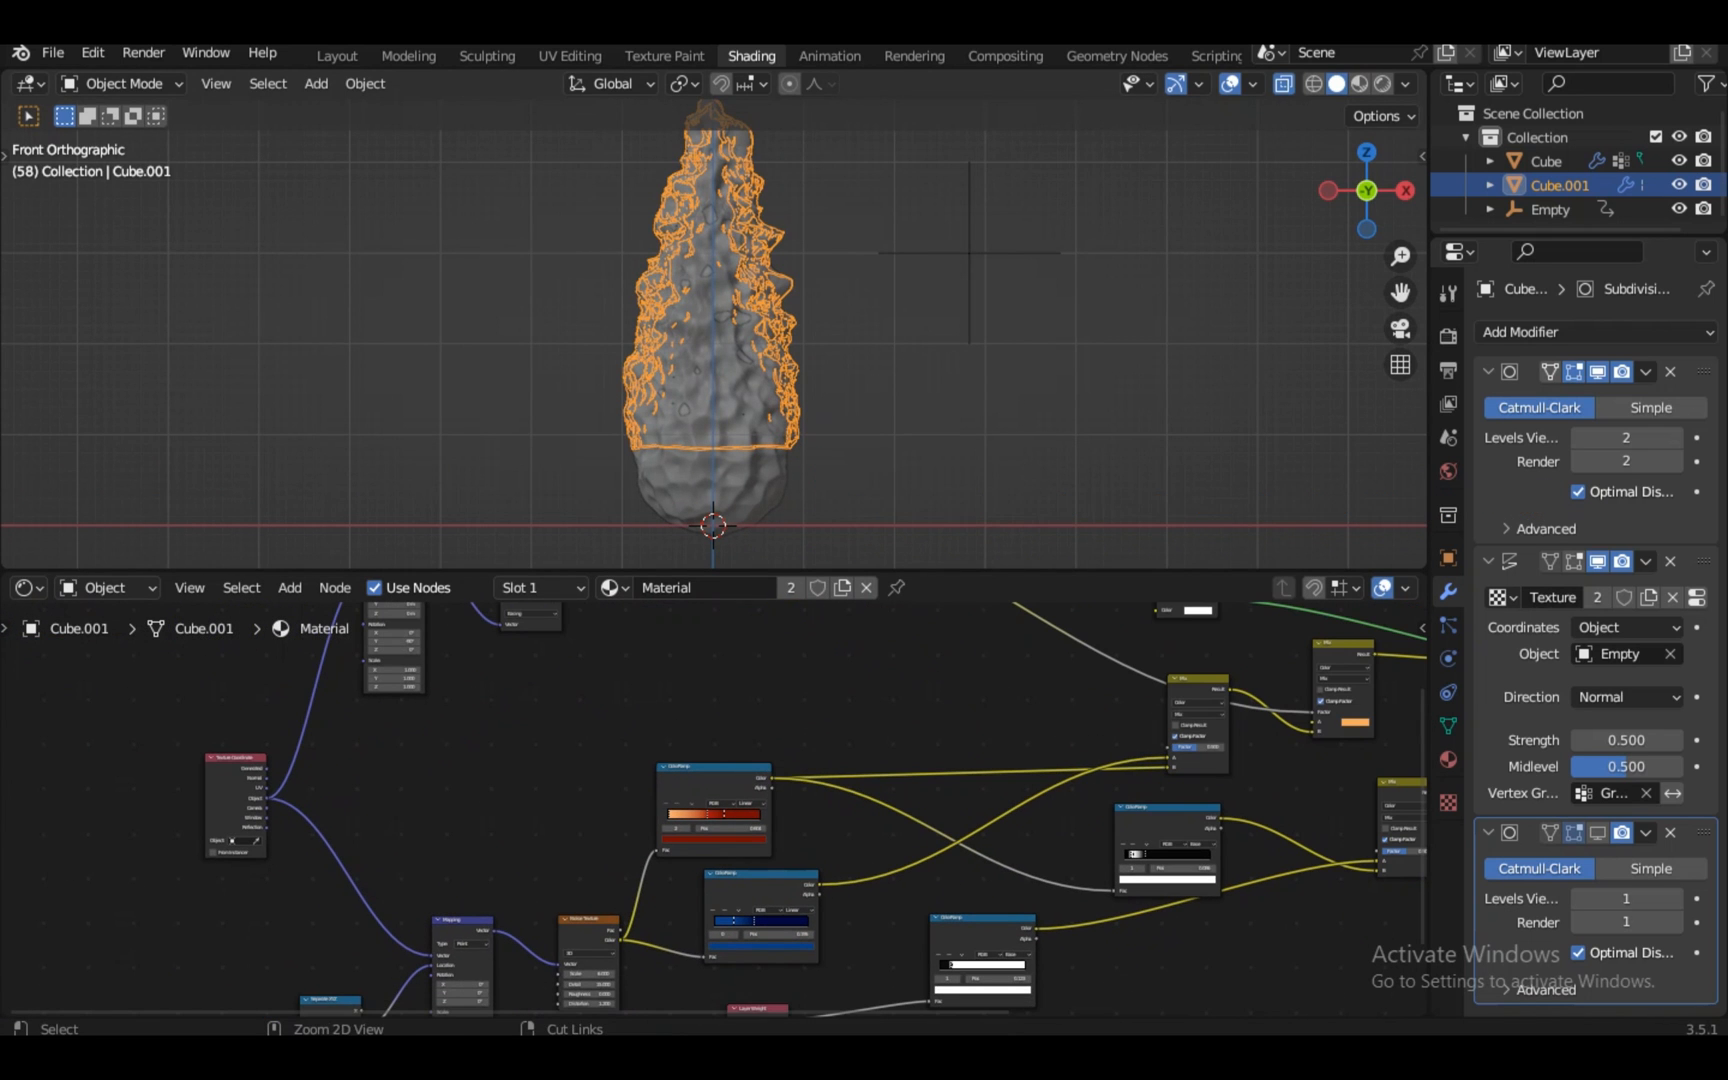
Undo the selection, pick the Invert and second Mix nodes, and detach the first Mix's B link
{"action": "key", "text": "ctrl+z"}
{"action": "key", "text": "ctrl+z"}
{"action": "key", "text": "ctrl+z"}
{"action": "scroll", "coordinate": [713, 808], "scroll_direction": "down", "scroll_amount": 6}
{"action": "left_click", "coordinate": [1238, 757]}
{"action": "scroll", "coordinate": [713, 335], "scroll_direction": "up", "scroll_amount": 2}
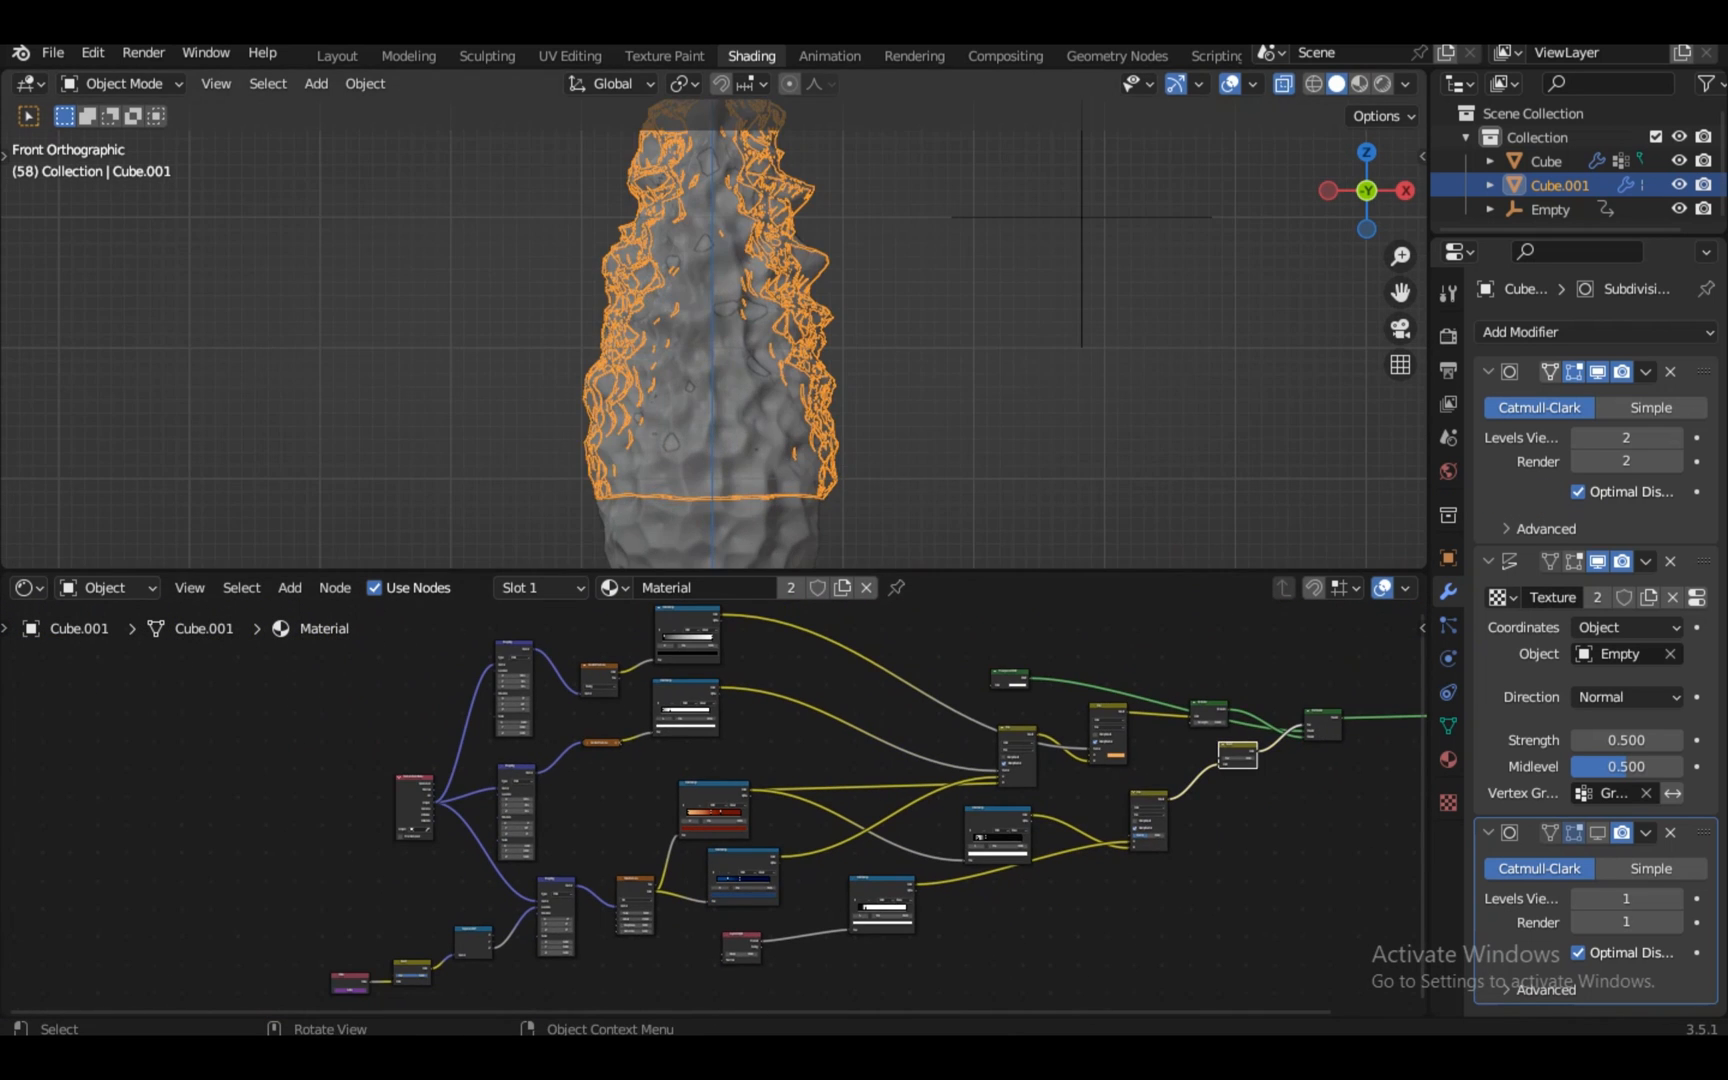
{"action": "scroll", "coordinate": [714, 810], "scroll_direction": "up", "scroll_amount": 3}
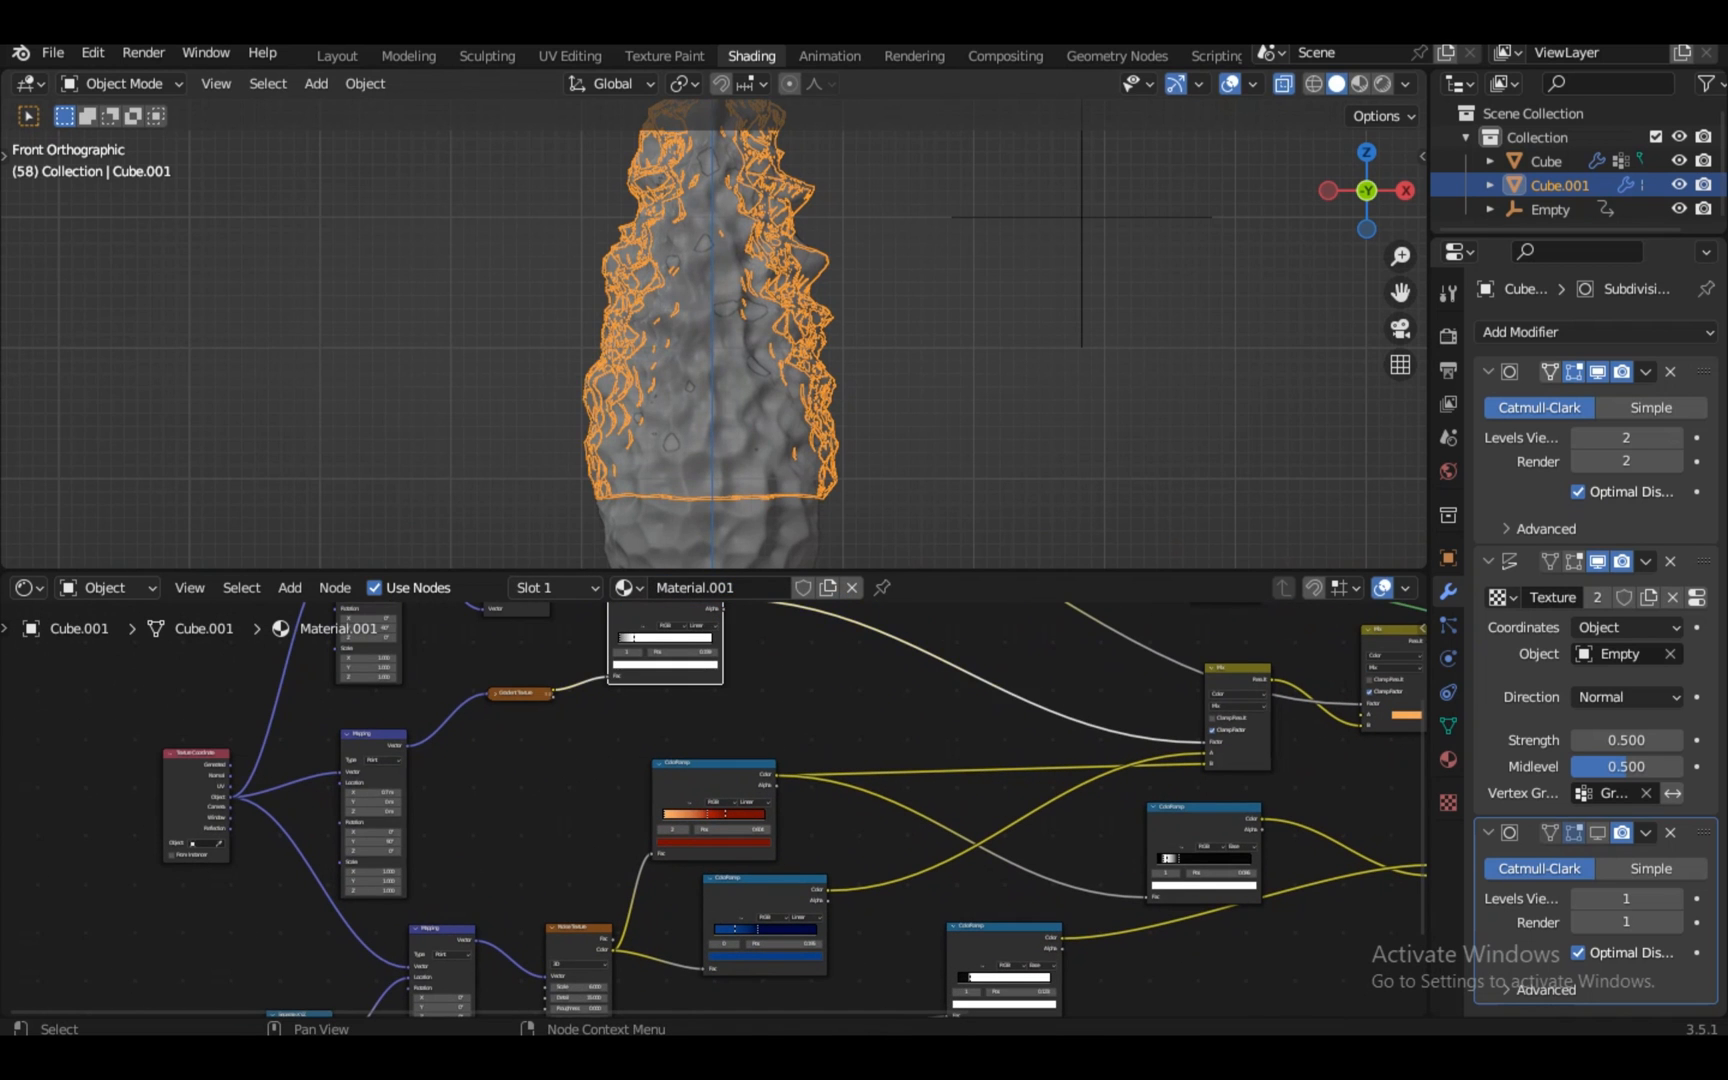
{"action": "scroll", "coordinate": [714, 810], "scroll_direction": "down", "scroll_amount": 3}
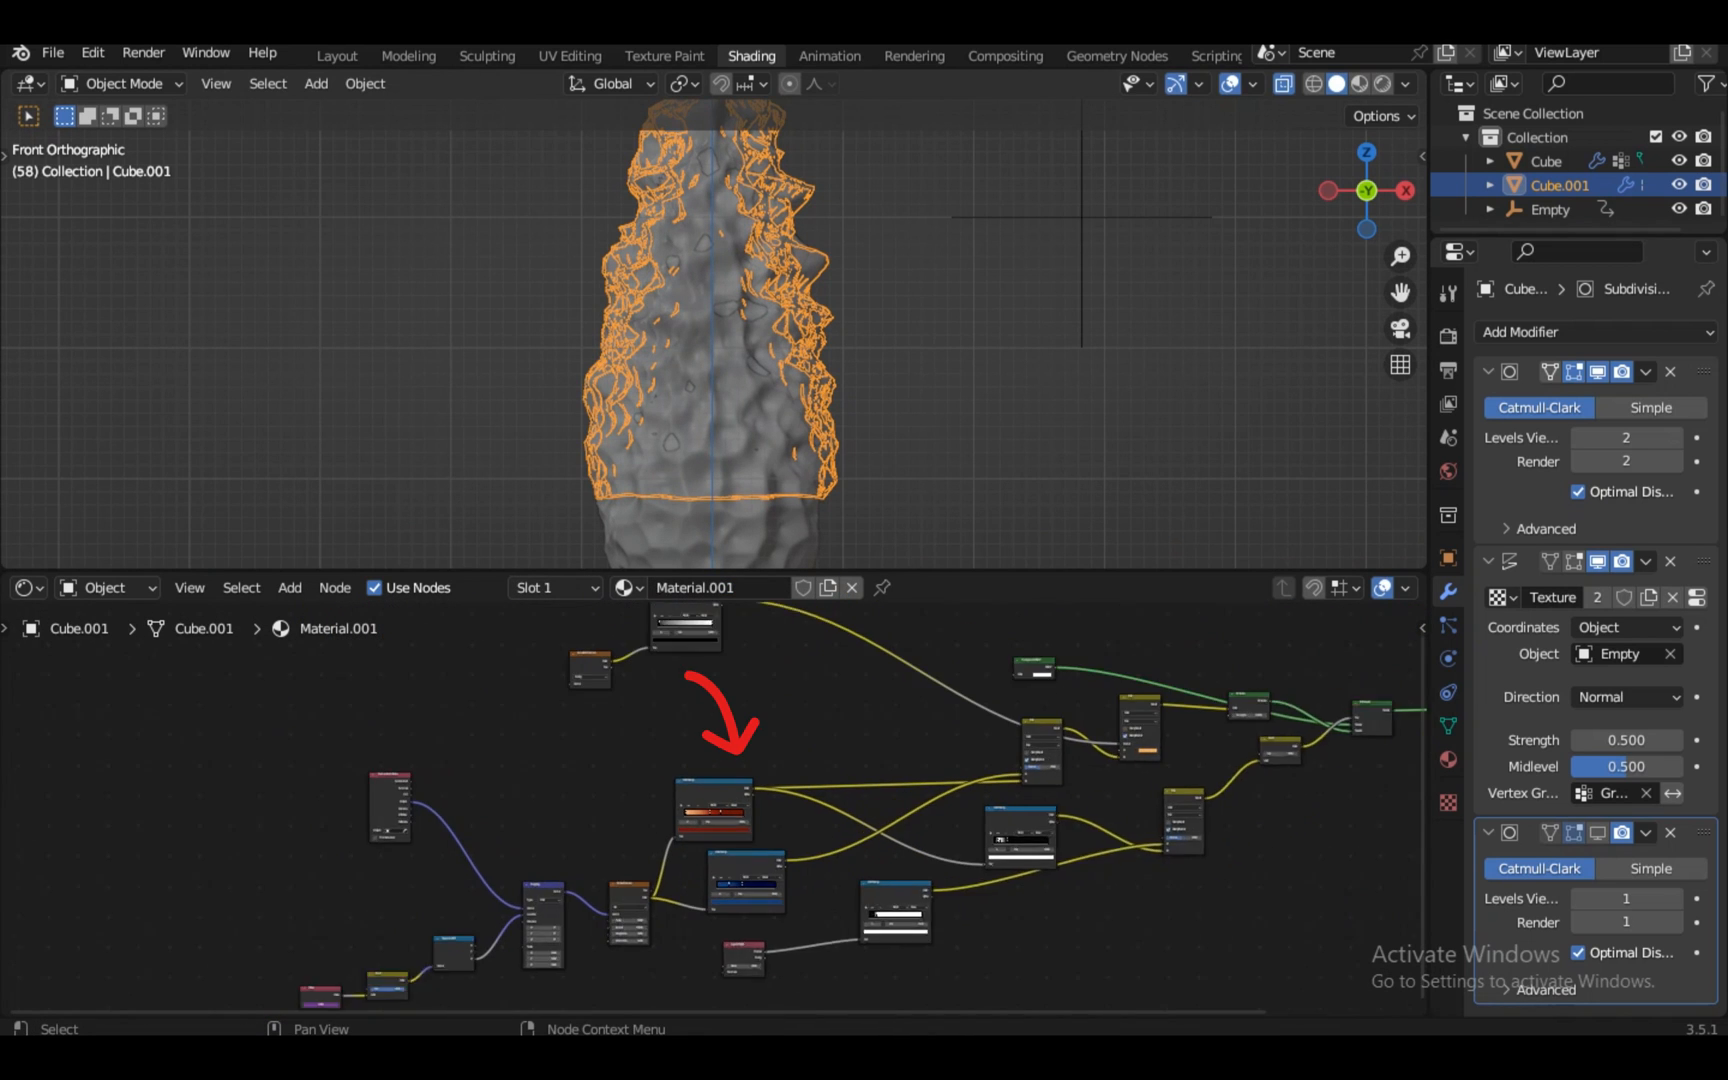
{"action": "scroll", "coordinate": [714, 810], "scroll_direction": "up", "scroll_amount": 2}
{"action": "left_click", "coordinate": [1208, 692]}
{"action": "key", "text": "KP_Decimal"}
{"action": "scroll", "coordinate": [714, 810], "scroll_direction": "up", "scroll_amount": 6}
{"action": "left_click_drag", "start_coordinate": [491, 908], "coordinate": [828, 860]}
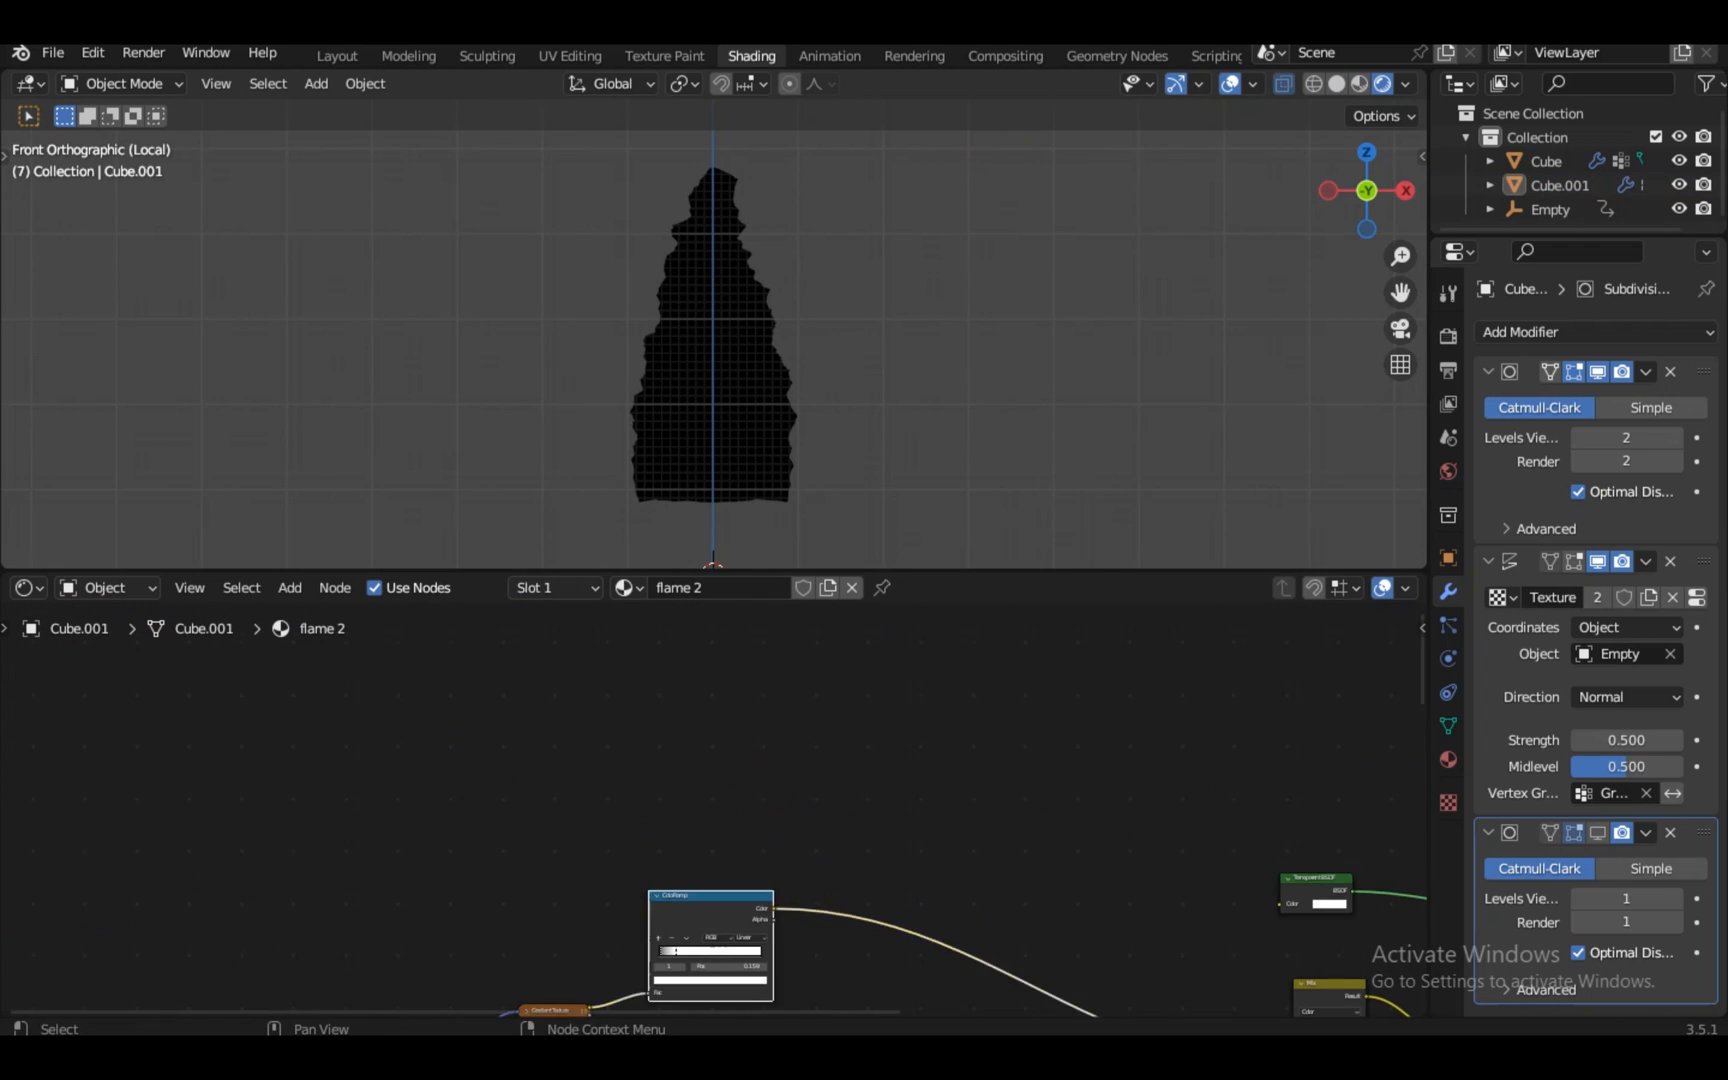
{"action": "scroll", "coordinate": [714, 810], "scroll_direction": "up", "scroll_amount": 3}
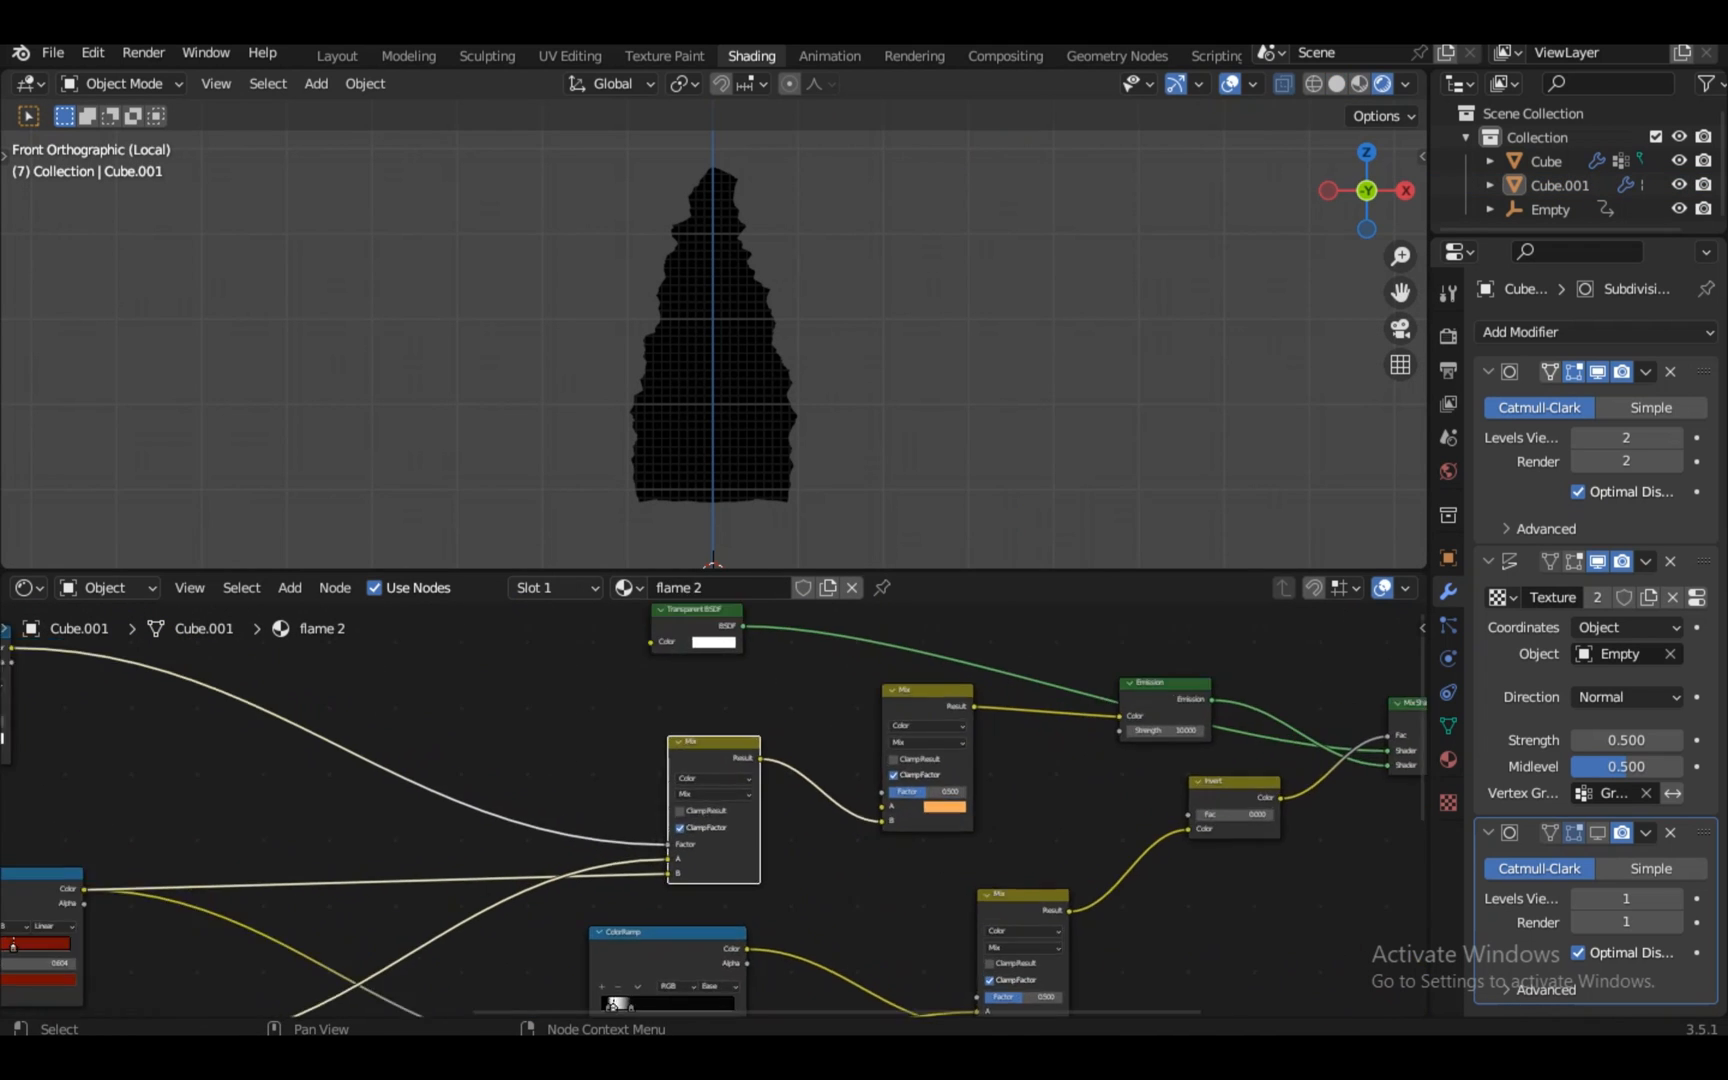
{"action": "key", "text": "KP_Decimal"}
{"action": "scroll", "coordinate": [714, 810], "scroll_direction": "up", "scroll_amount": 5}
Delete the blue ColorRamp, Mix, white ColorRamp and Layer Weight nodes
{"action": "key", "text": "x"}
{"action": "scroll", "coordinate": [714, 810], "scroll_direction": "down", "scroll_amount": 8}
{"action": "left_click", "coordinate": [1035, 658]}
{"action": "key", "text": "x"}
{"action": "scroll", "coordinate": [714, 810], "scroll_direction": "up", "scroll_amount": 5}
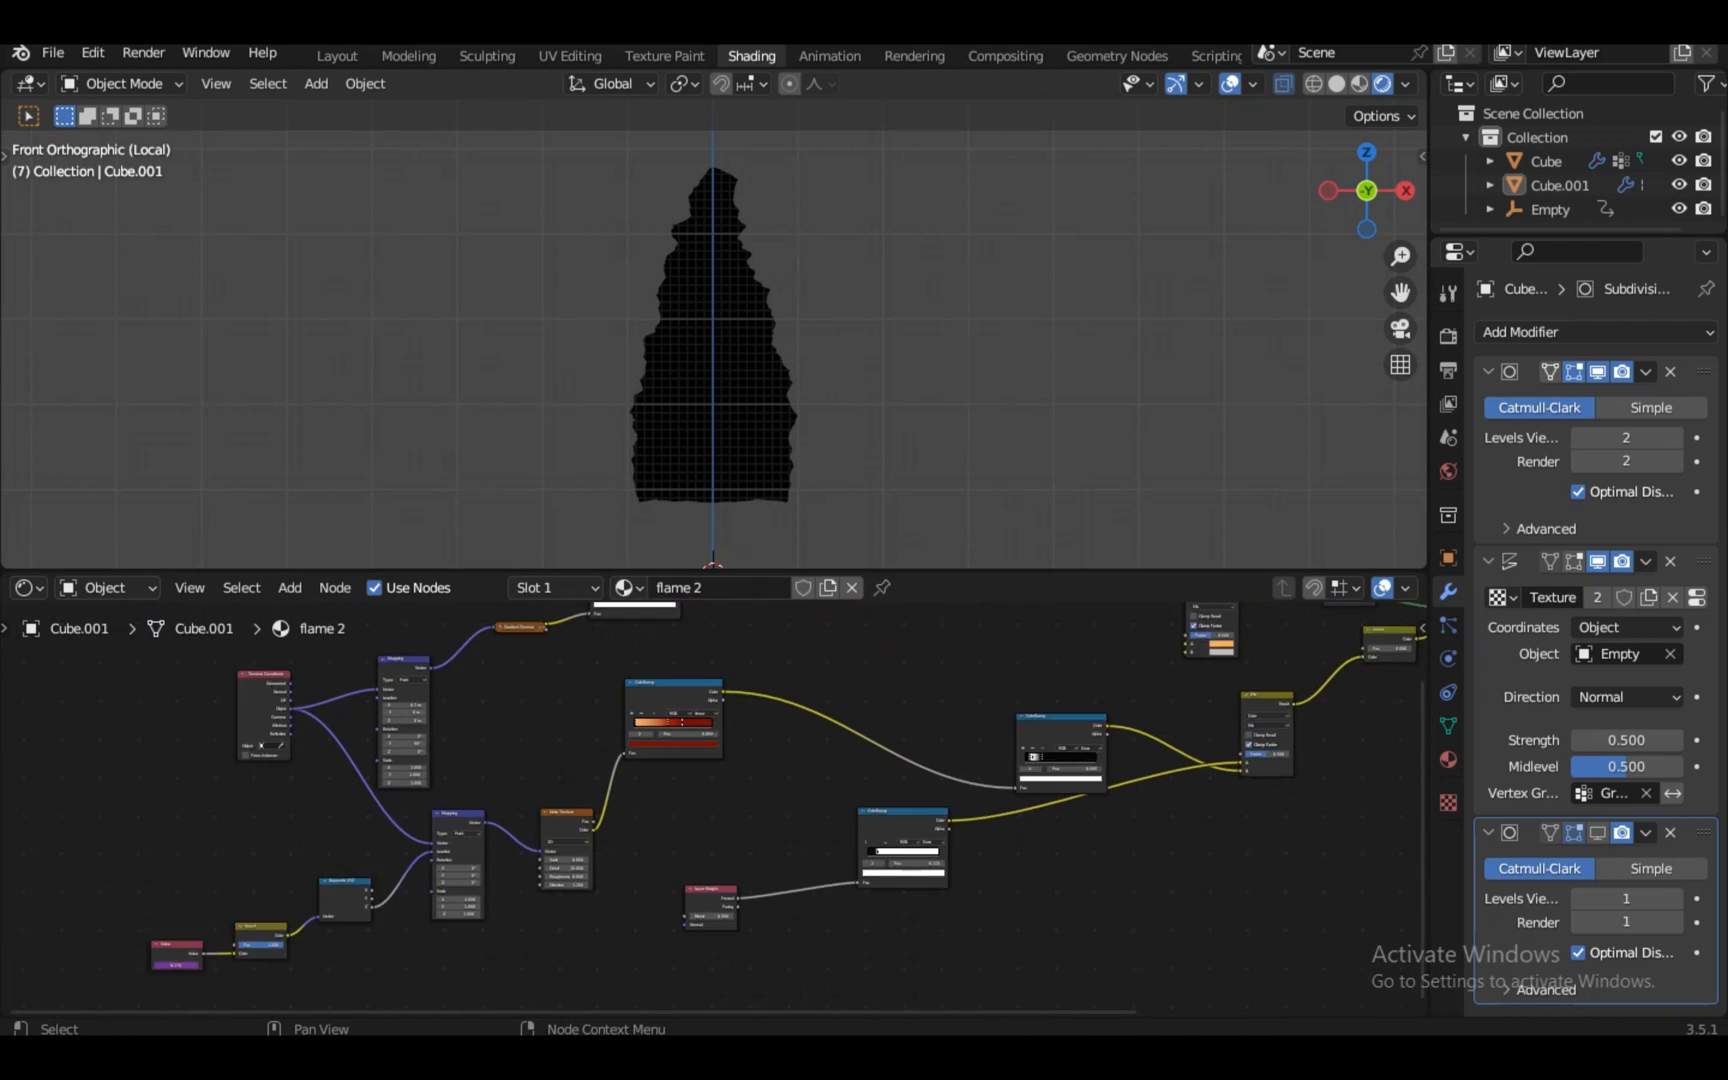
{"action": "left_click_drag", "start_coordinate": [727, 660], "coordinate": [743, 655]}
{"action": "left_click", "coordinate": [718, 740], "text": "ctrl+shift"}
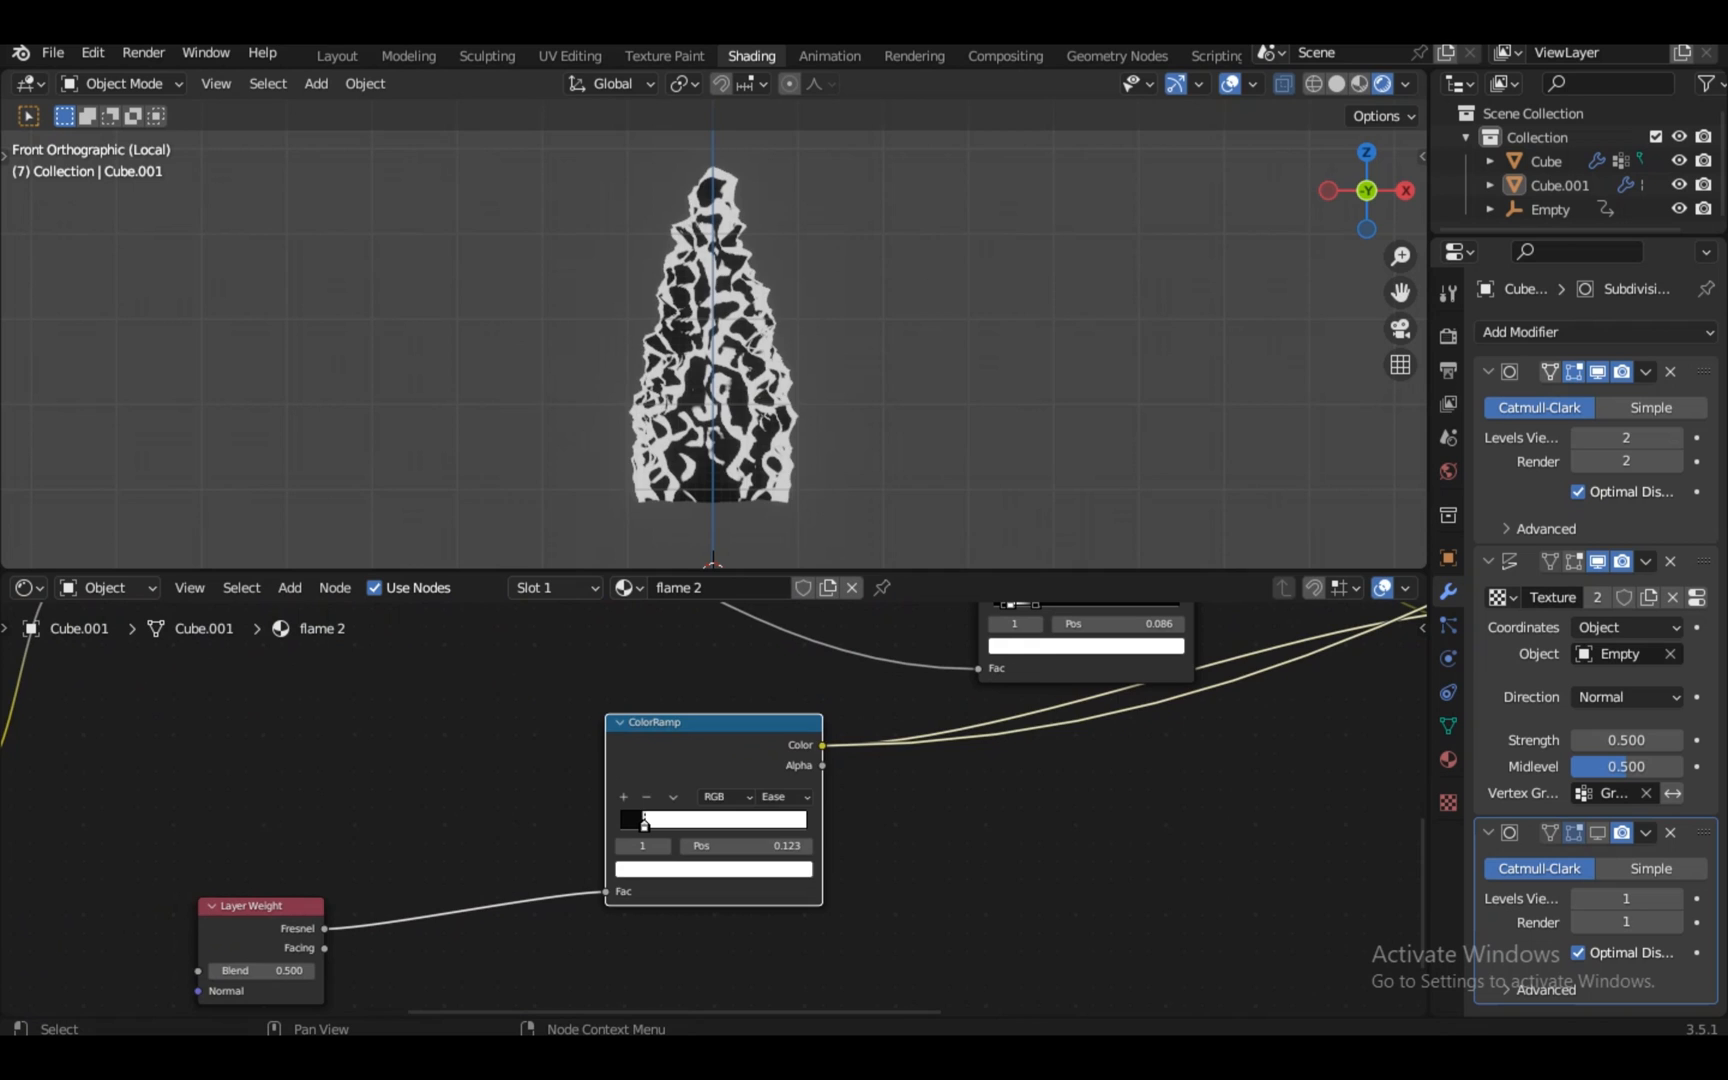
{"action": "key", "text": "x"}
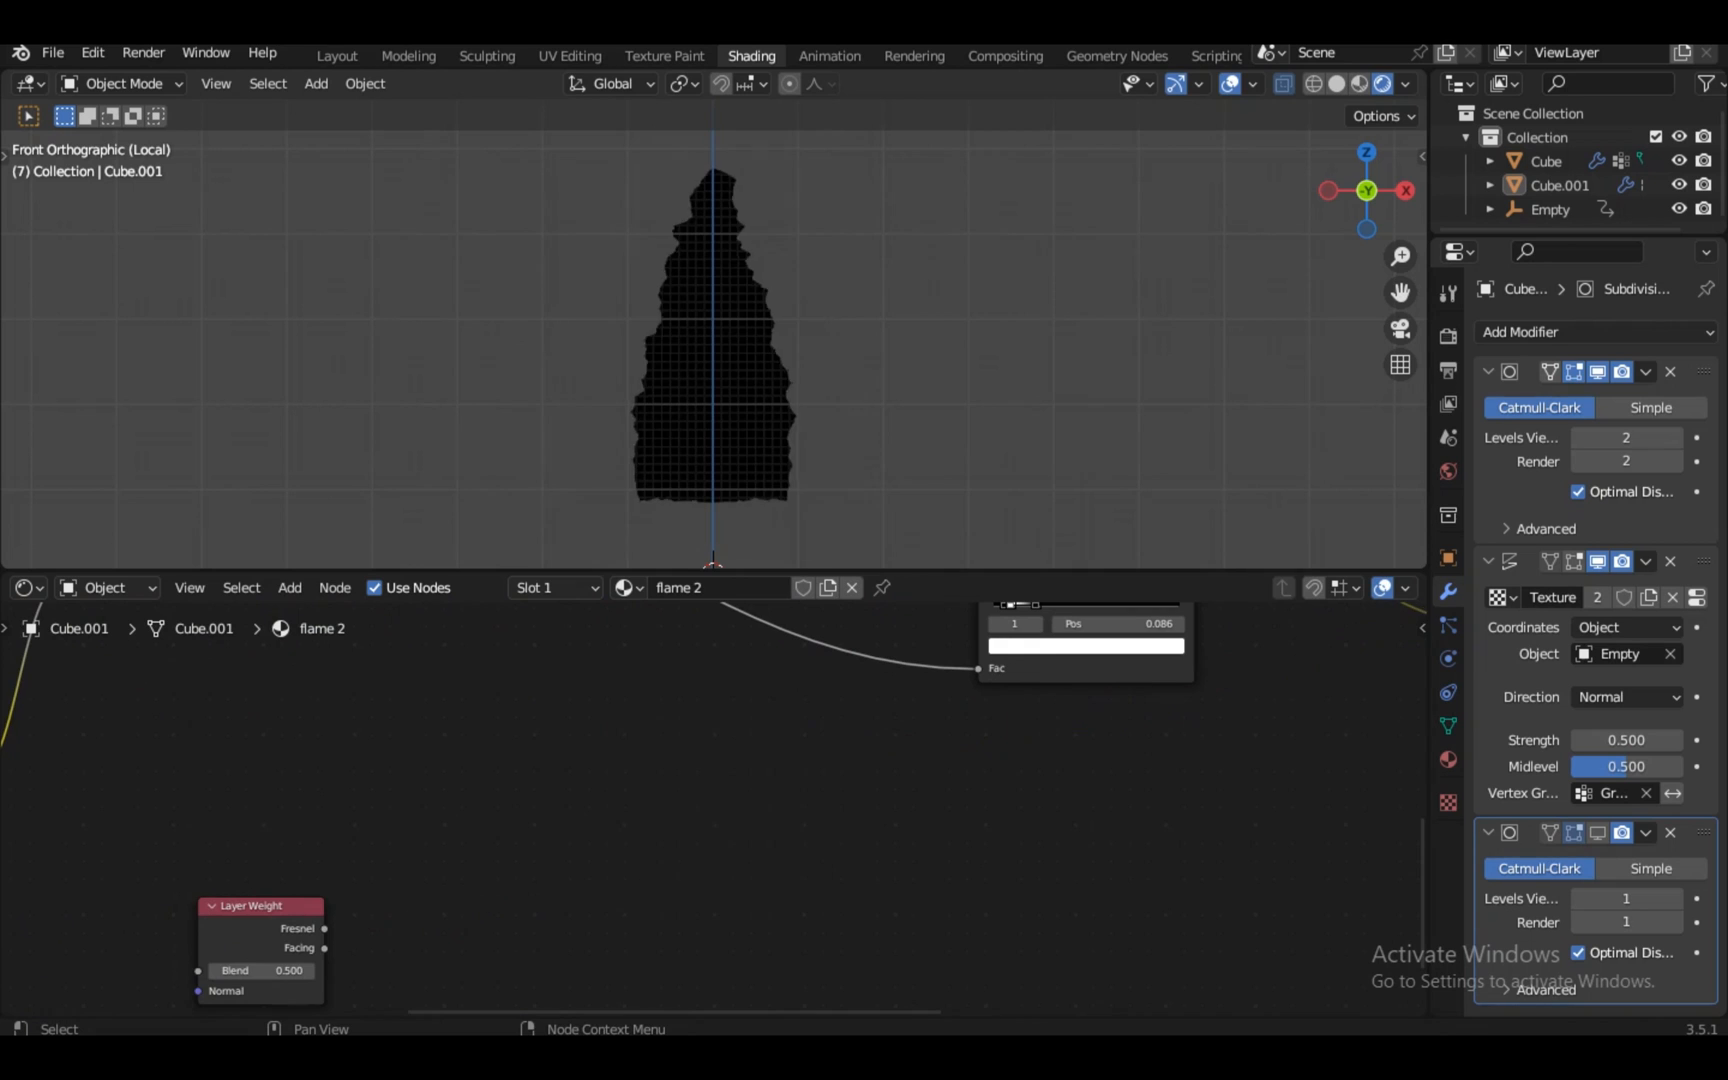
{"action": "left_click", "coordinate": [258, 930]}
{"action": "key", "text": "x"}
Plug the Mix's B link into the Mix Shader's Fac and delete the Invert node
{"action": "scroll", "coordinate": [714, 810], "scroll_direction": "down", "scroll_amount": 5}
{"action": "left_click", "coordinate": [945, 626]}
{"action": "key", "text": "KP_Decimal"}
{"action": "scroll", "coordinate": [714, 810], "scroll_direction": "up", "scroll_amount": 5}
{"action": "left_click", "coordinate": [1198, 672]}
{"action": "key", "text": "KP_Decimal"}
{"action": "scroll", "coordinate": [714, 810], "scroll_direction": "up", "scroll_amount": 4}
{"action": "left_click_drag", "start_coordinate": [628, 924], "coordinate": [1294, 727]}
{"action": "left_click", "coordinate": [1010, 812]}
{"action": "key", "text": "x"}
Preview the white-outlined ColorRamp's output on the flame
{"action": "scroll", "coordinate": [714, 810], "scroll_direction": "down", "scroll_amount": 7}
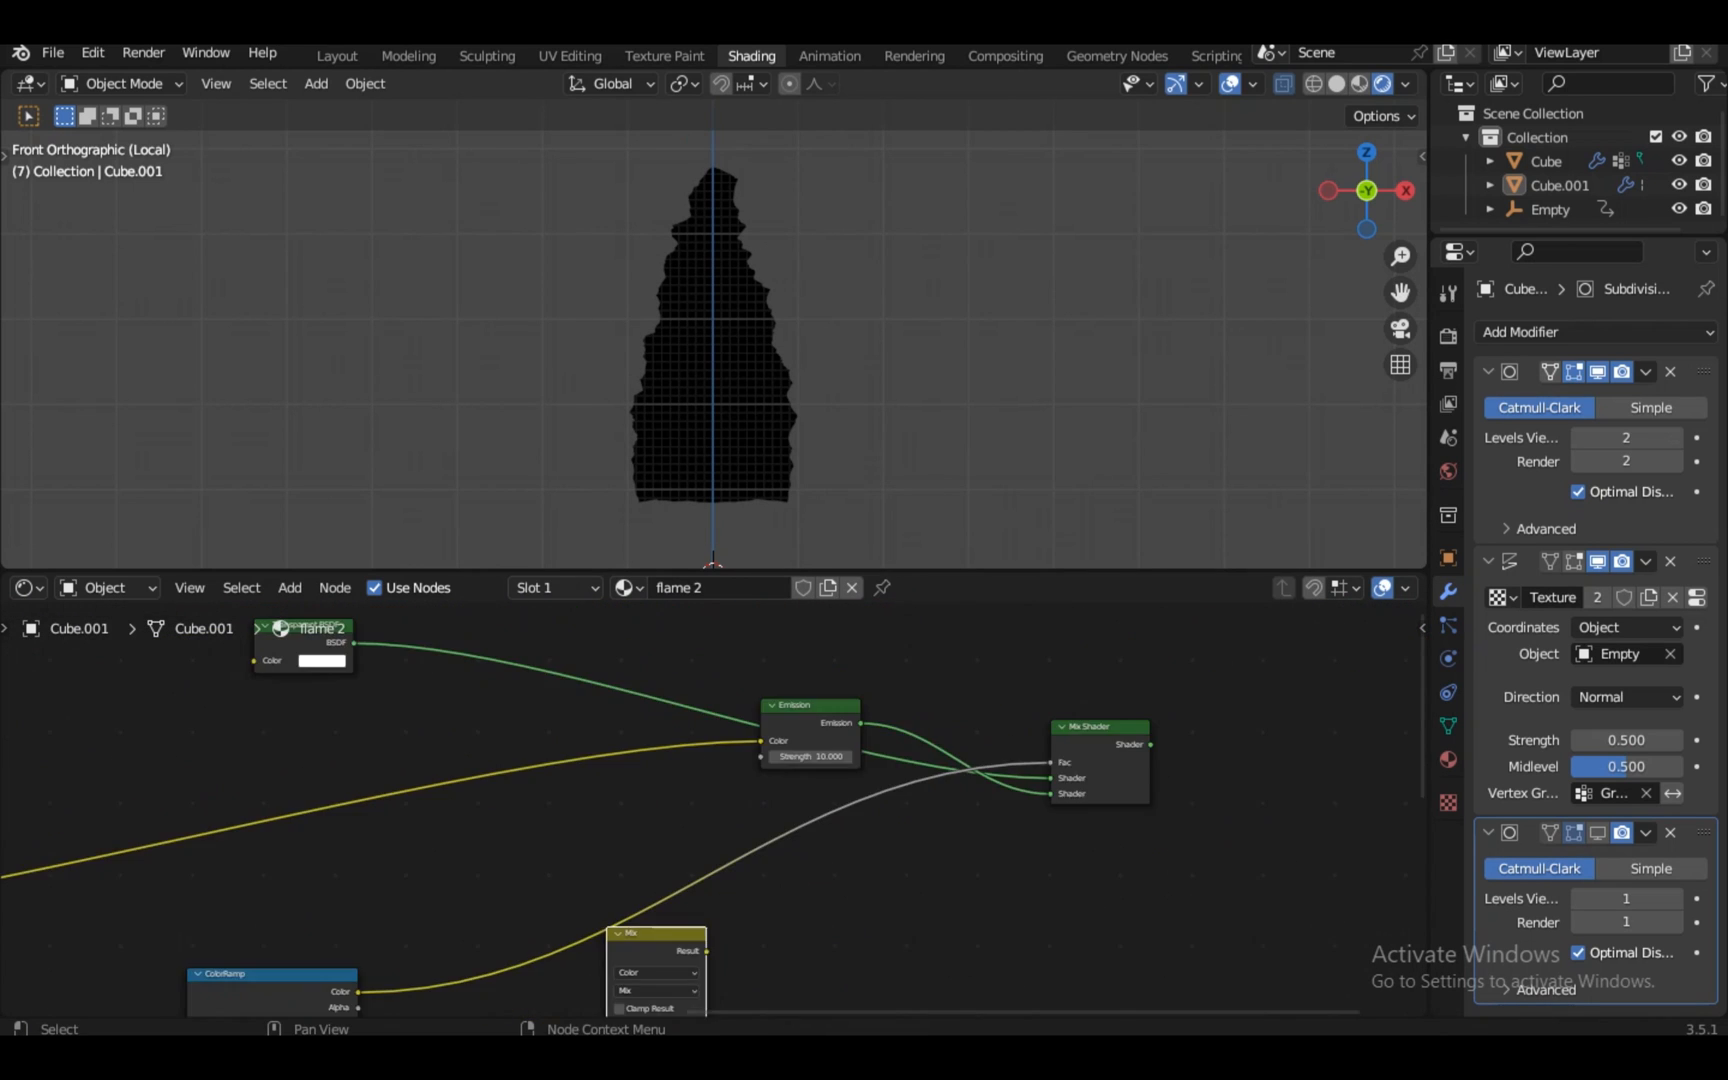
{"action": "left_click", "coordinate": [270, 978]}
{"action": "key", "text": "KP_Decimal"}
{"action": "left_click", "coordinate": [718, 740], "text": "ctrl+shift"}
Delete the unused Mapping, ColorRamp and Gradient Texture branch
{"action": "scroll", "coordinate": [714, 810], "scroll_direction": "down", "scroll_amount": 1}
{"action": "left_click_drag", "start_coordinate": [876, 756], "coordinate": [679, 640]}
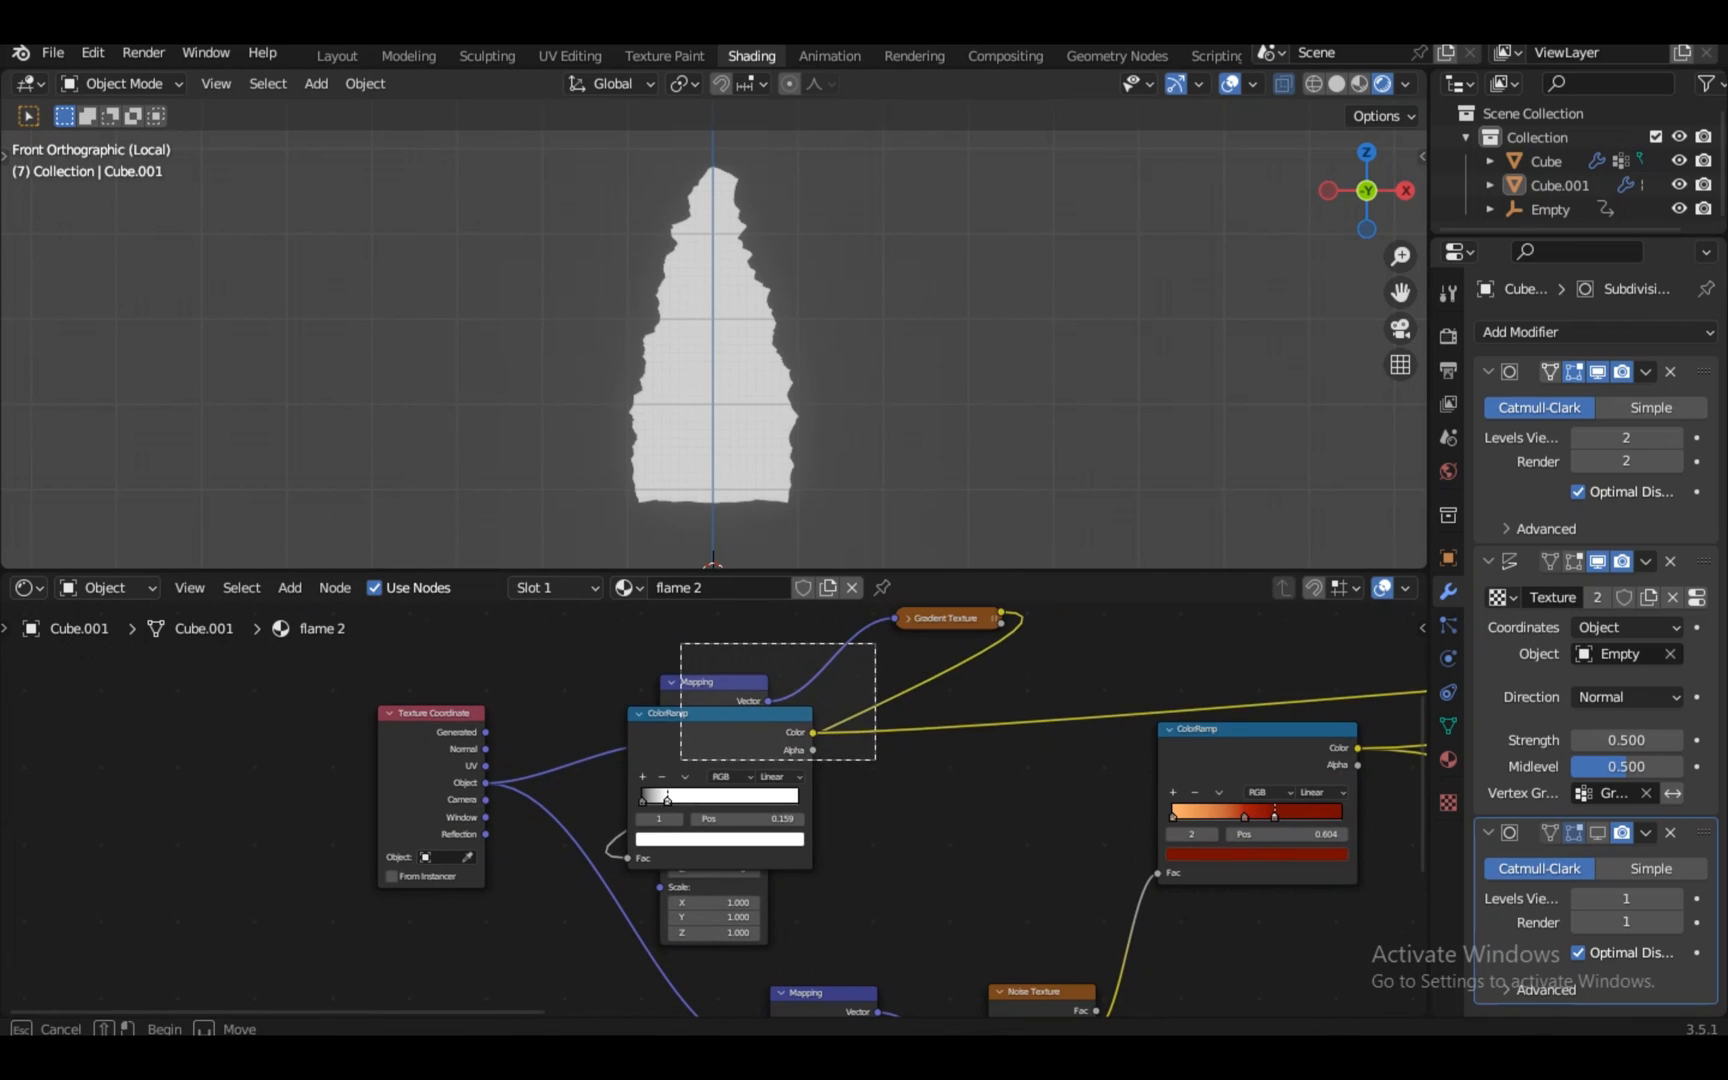
{"action": "key", "text": "x"}
{"action": "left_click", "coordinate": [950, 620]}
{"action": "key", "text": "x"}
{"action": "left_click", "coordinate": [1250, 735]}
Preview the orange-red ramp, remove its middle stop, and move the dark red stop to 0.407
{"action": "key", "text": "KP_Decimal"}
{"action": "scroll", "coordinate": [714, 810], "scroll_direction": "up", "scroll_amount": 3}
{"action": "left_click", "coordinate": [716, 745], "text": "ctrl+shift"}
{"action": "scroll", "coordinate": [714, 810], "scroll_direction": "up", "scroll_amount": 6}
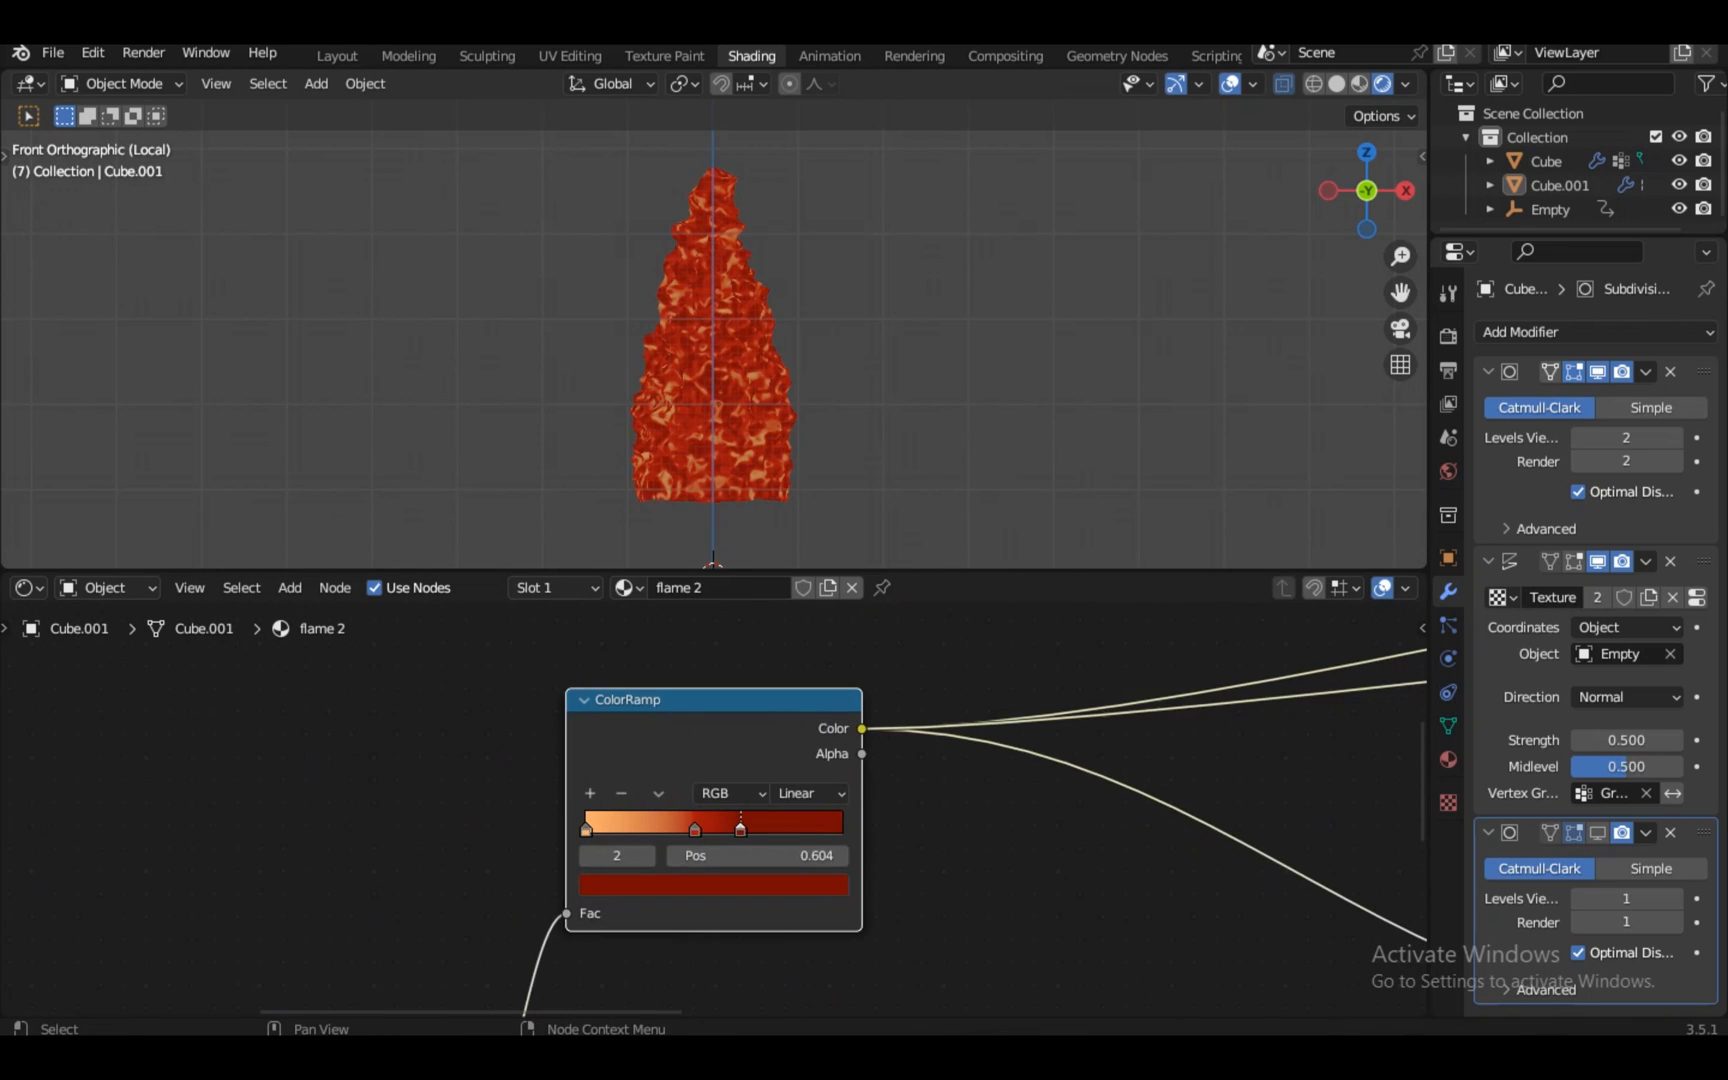
{"action": "left_click_drag", "start_coordinate": [689, 836], "coordinate": [680, 837]}
{"action": "left_click", "coordinate": [589, 788]}
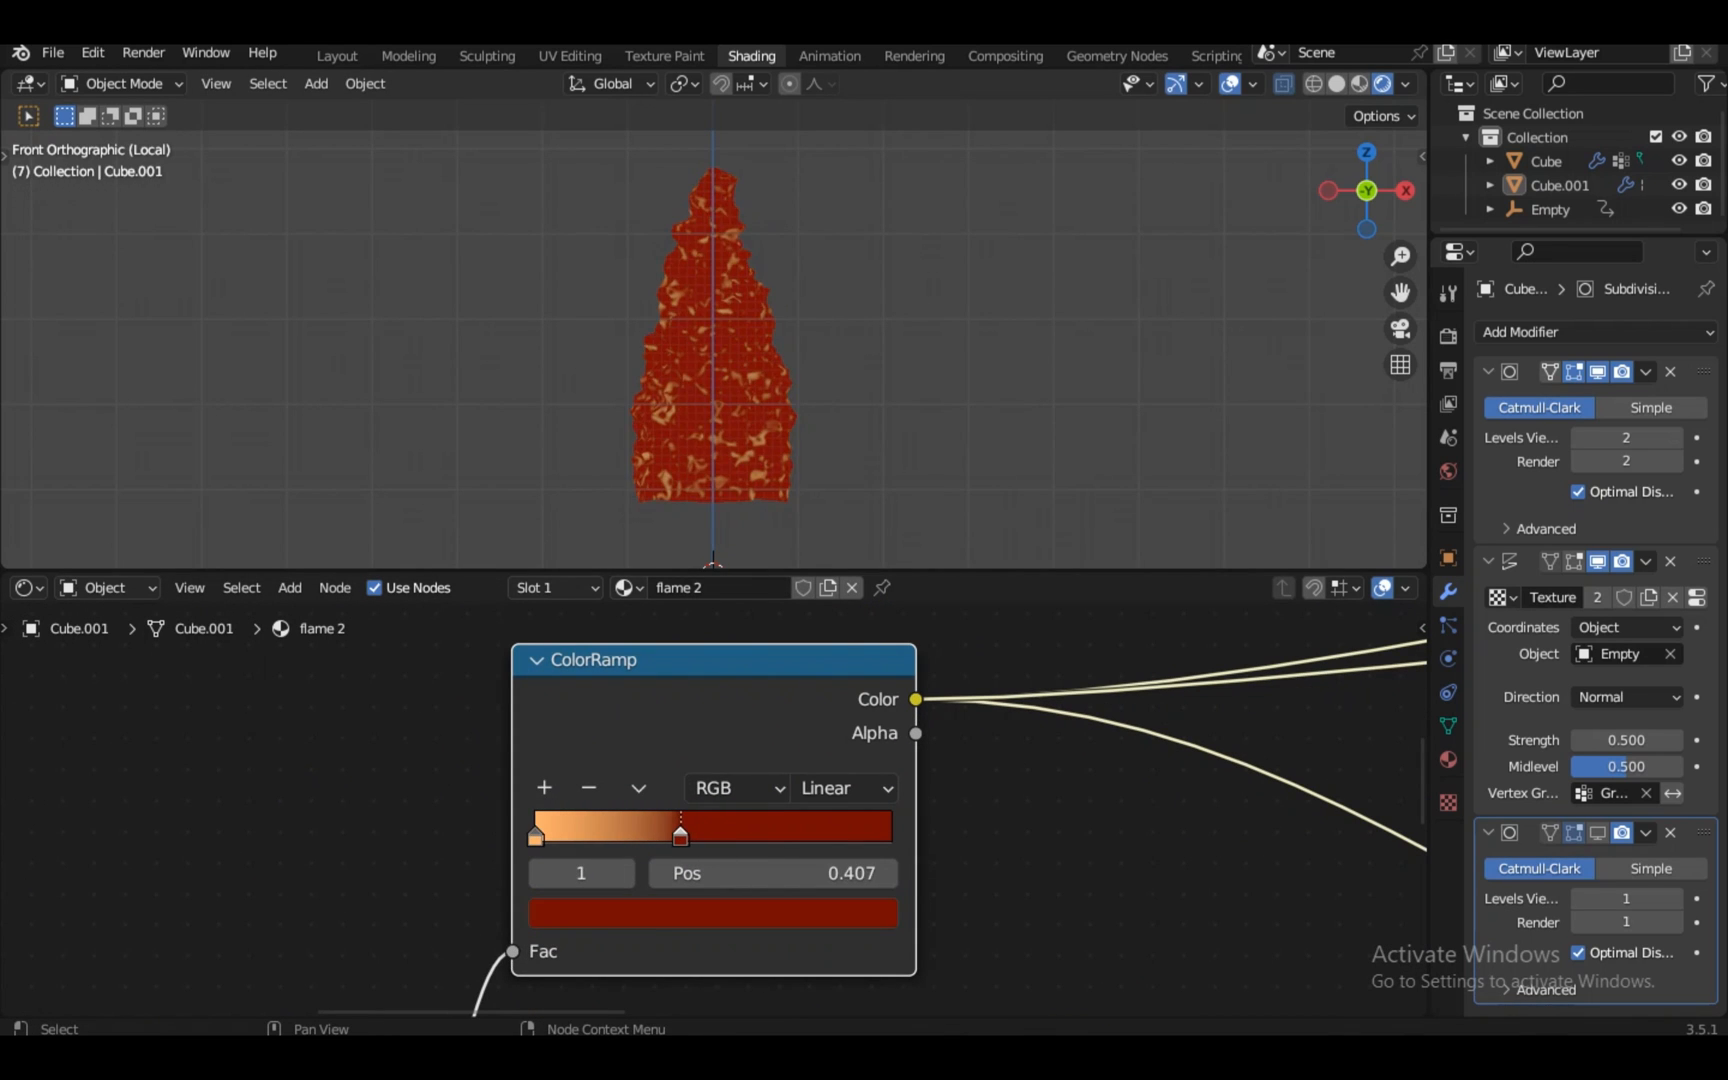
{"action": "left_click_drag", "start_coordinate": [533, 845], "coordinate": [725, 836]}
Examine the second ColorRamp and the Mix Shader node
{"action": "scroll", "coordinate": [714, 810], "scroll_direction": "down", "scroll_amount": 10}
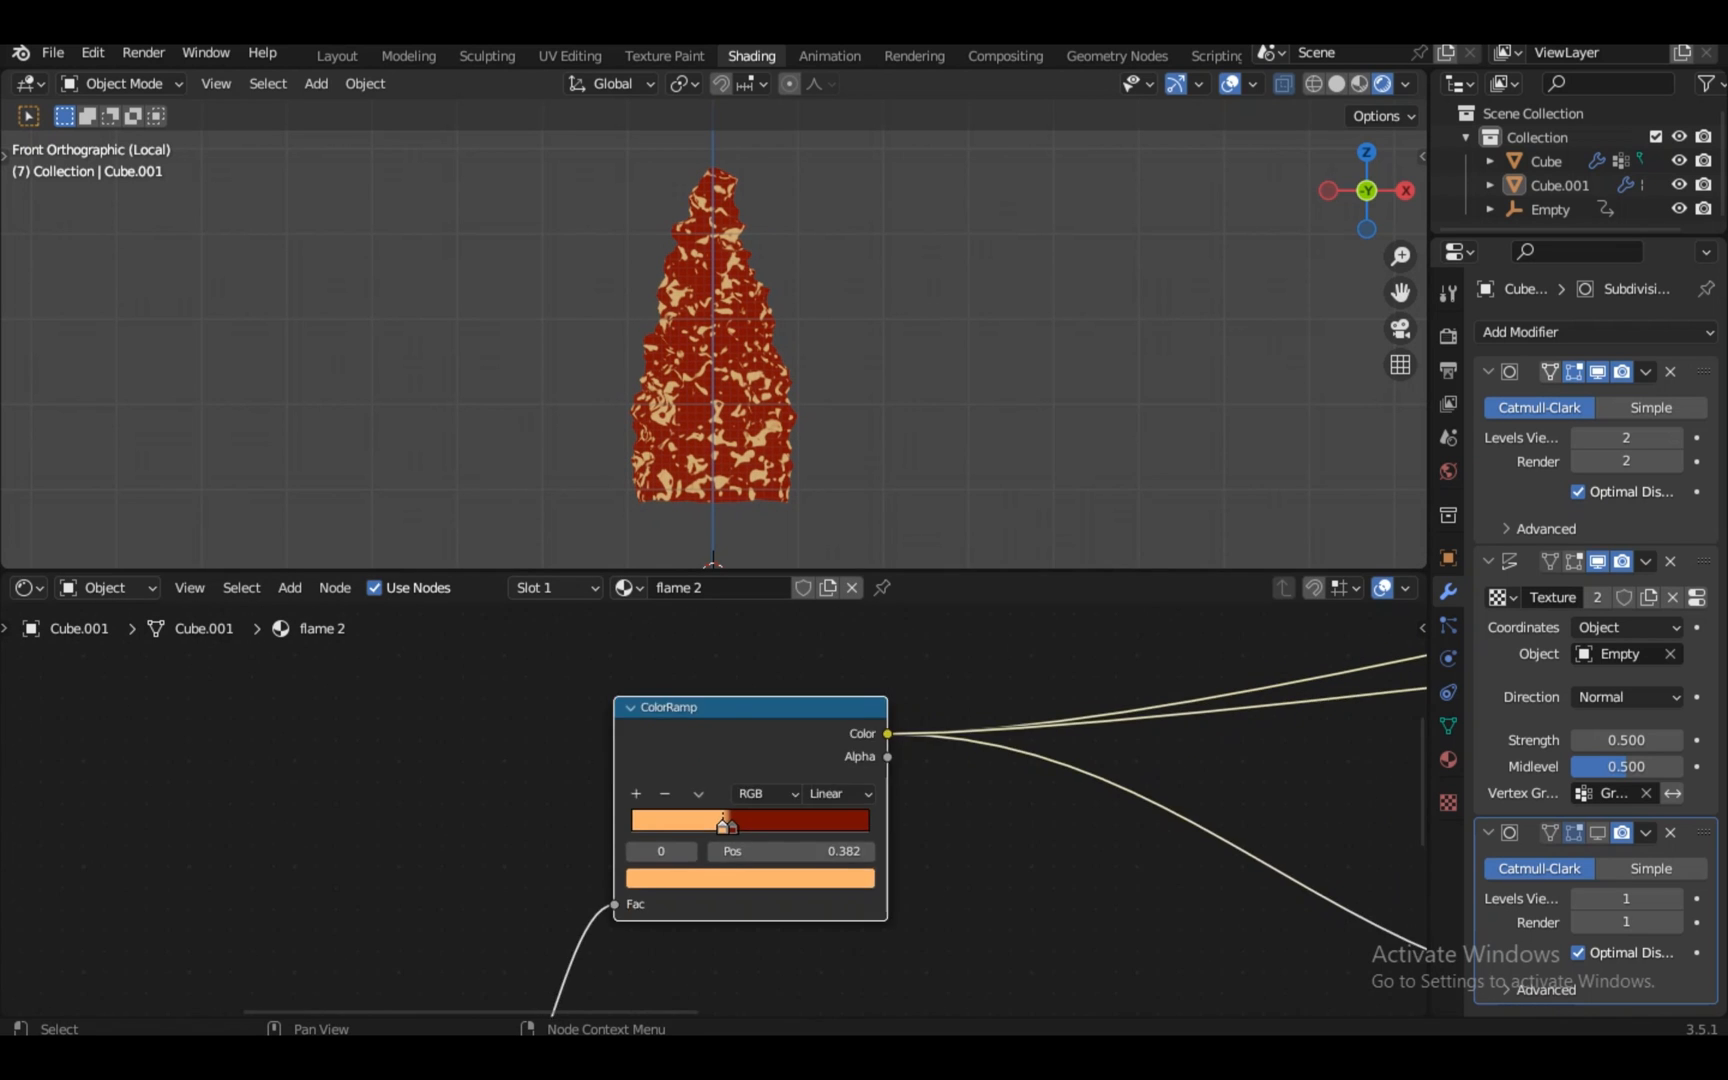
{"action": "left_click", "coordinate": [1385, 850]}
{"action": "key", "text": "KP_Decimal"}
{"action": "scroll", "coordinate": [714, 810], "scroll_direction": "down", "scroll_amount": 6}
{"action": "left_click", "coordinate": [1233, 636]}
{"action": "key", "text": "KP_Decimal"}
{"action": "scroll", "coordinate": [714, 810], "scroll_direction": "up", "scroll_amount": 6}
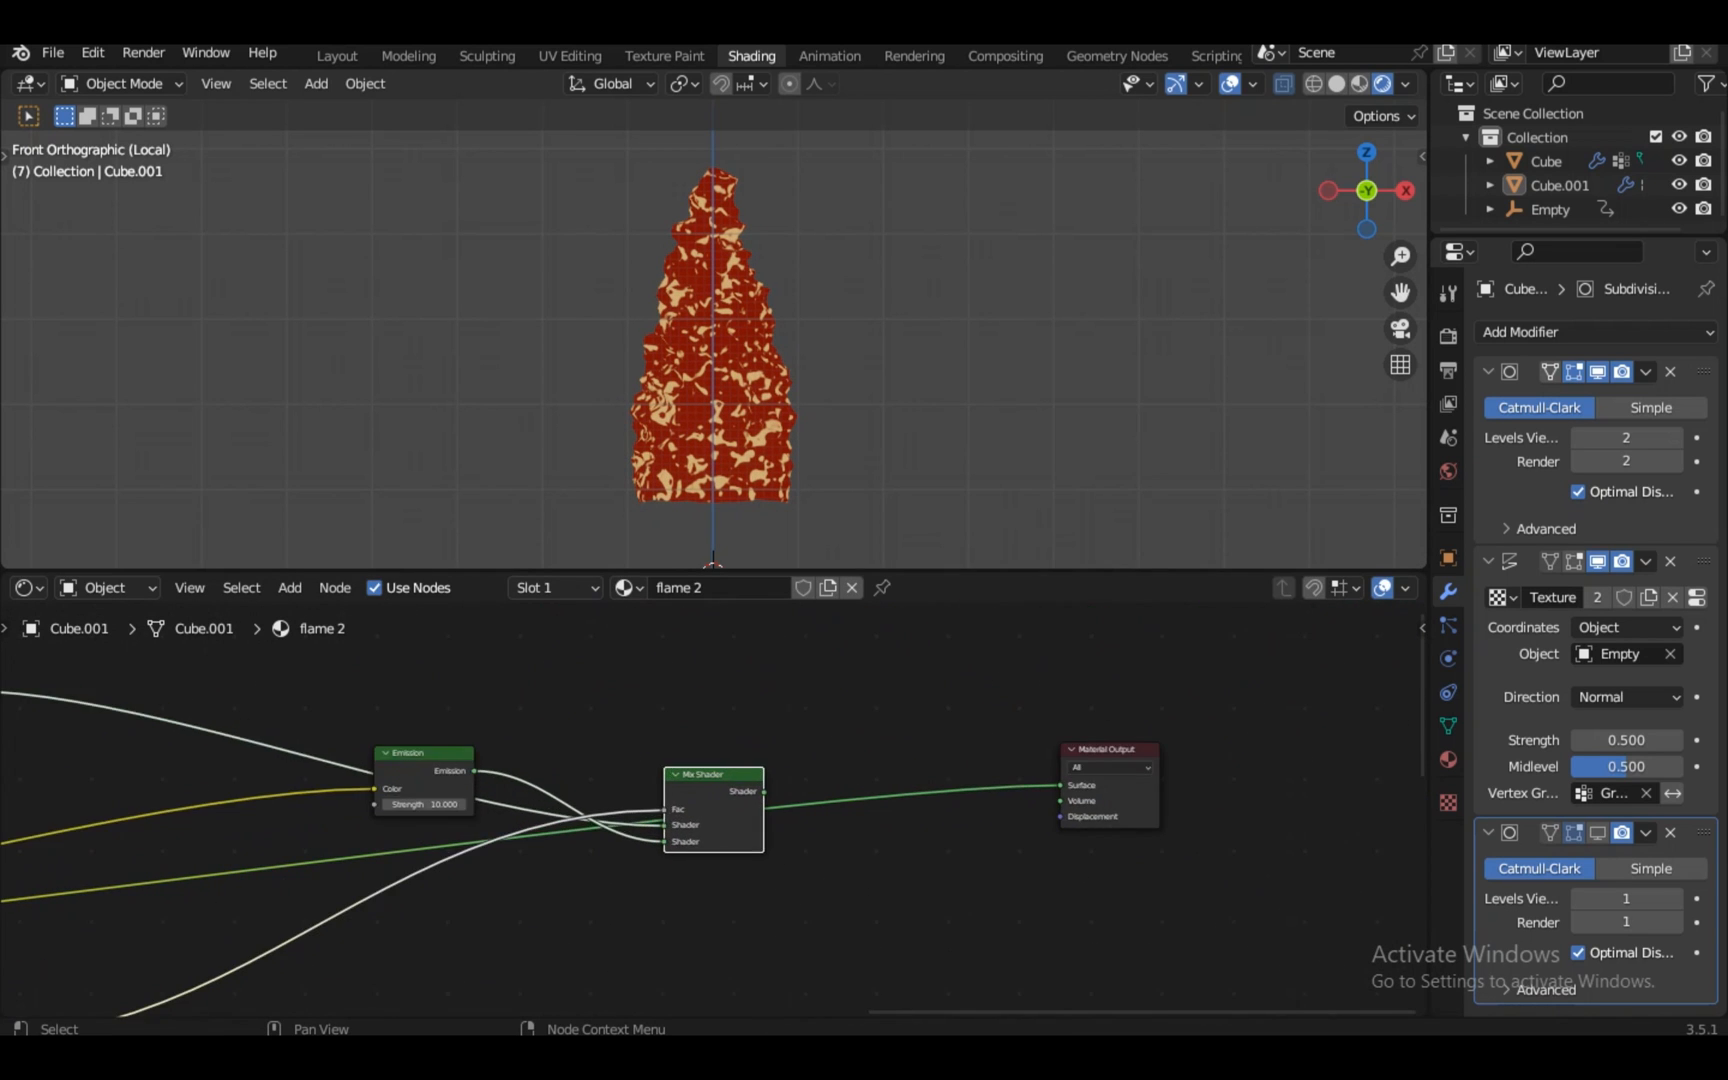
{"action": "scroll", "coordinate": [714, 810], "scroll_direction": "down", "scroll_amount": 3}
Move the Transparent BSDF and Emission nodes nearer the Mix Shader, then focus the left ColorRamp
{"action": "left_click_drag", "start_coordinate": [85, 702], "coordinate": [551, 905]}
{"action": "scroll", "coordinate": [714, 810], "scroll_direction": "up", "scroll_amount": 10}
{"action": "left_click_drag", "start_coordinate": [67, 633], "coordinate": [229, 670]}
{"action": "scroll", "coordinate": [714, 810], "scroll_direction": "down", "scroll_amount": 3}
{"action": "scroll", "coordinate": [714, 810], "scroll_direction": "down", "scroll_amount": 15}
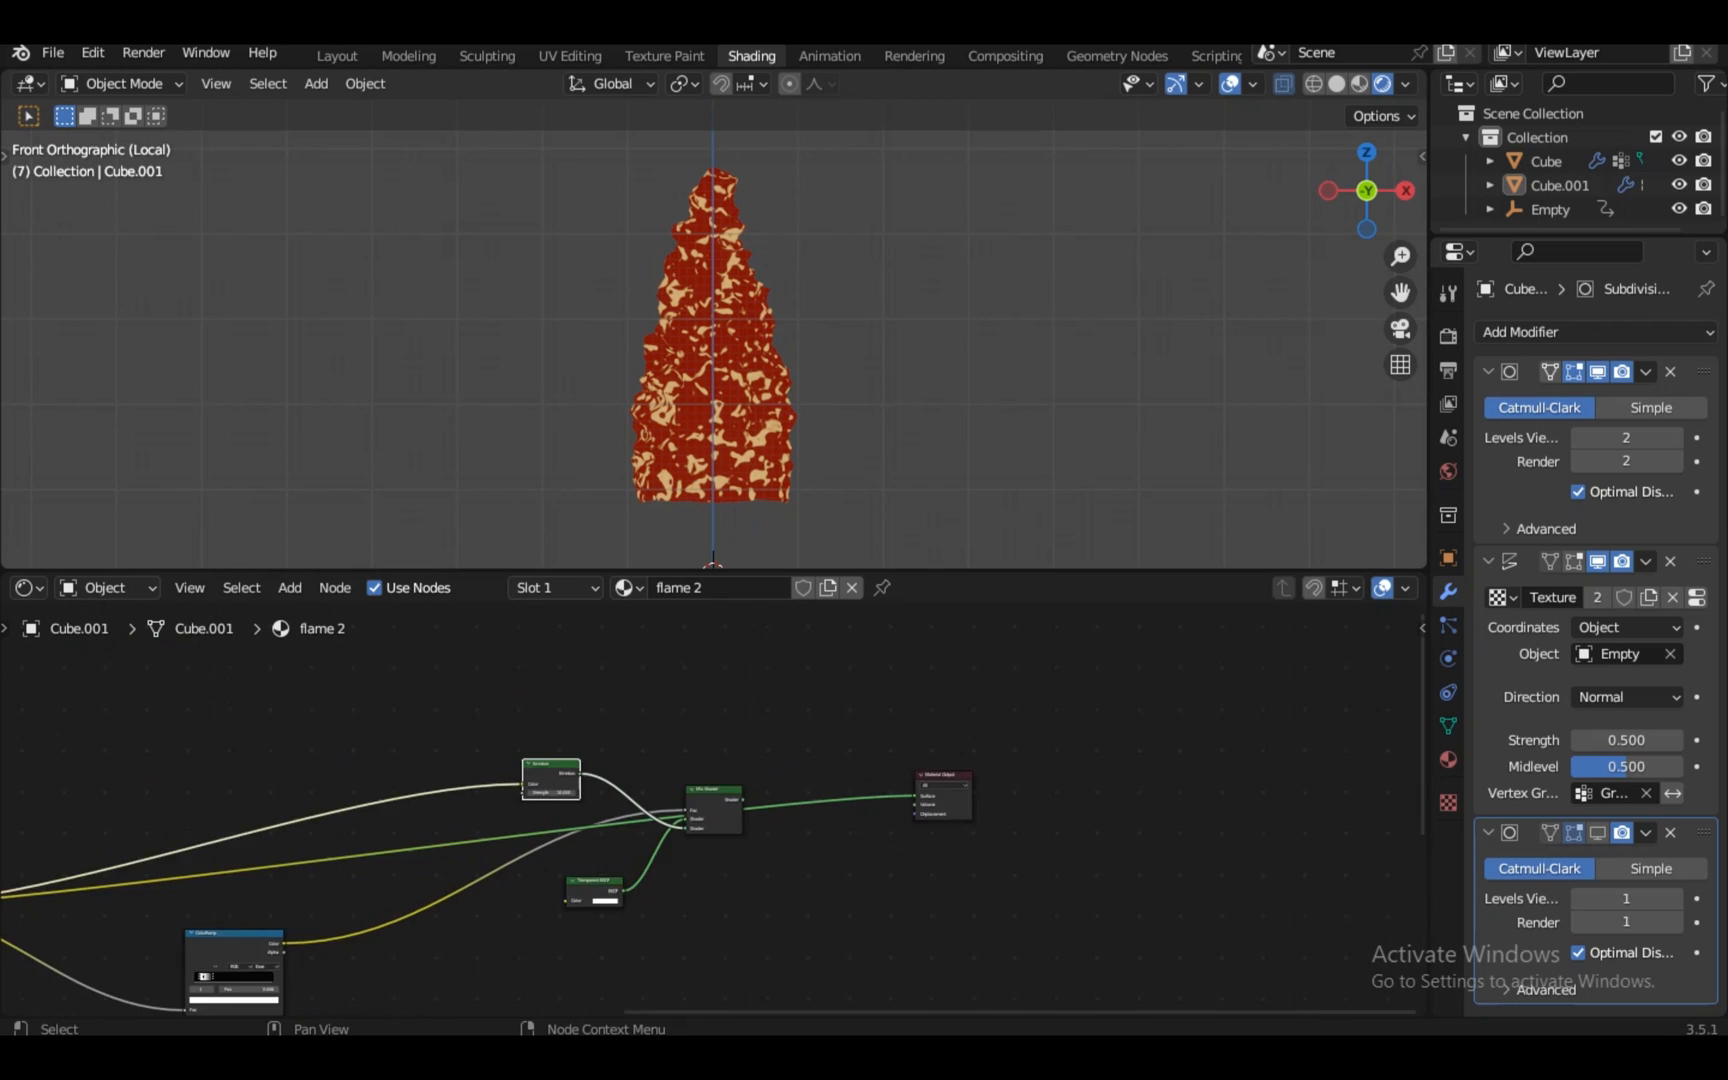
{"action": "left_click", "coordinate": [370, 861]}
{"action": "key", "text": "KP_Decimal"}
{"action": "scroll", "coordinate": [714, 810], "scroll_direction": "up", "scroll_amount": 18}
{"action": "middle_click_drag", "start_coordinate": [714, 810], "coordinate": [643, 810]}
Connect the Mix Shader output to the material's Surface input
{"action": "left_click_drag", "start_coordinate": [502, 1010], "coordinate": [973, 1010]}
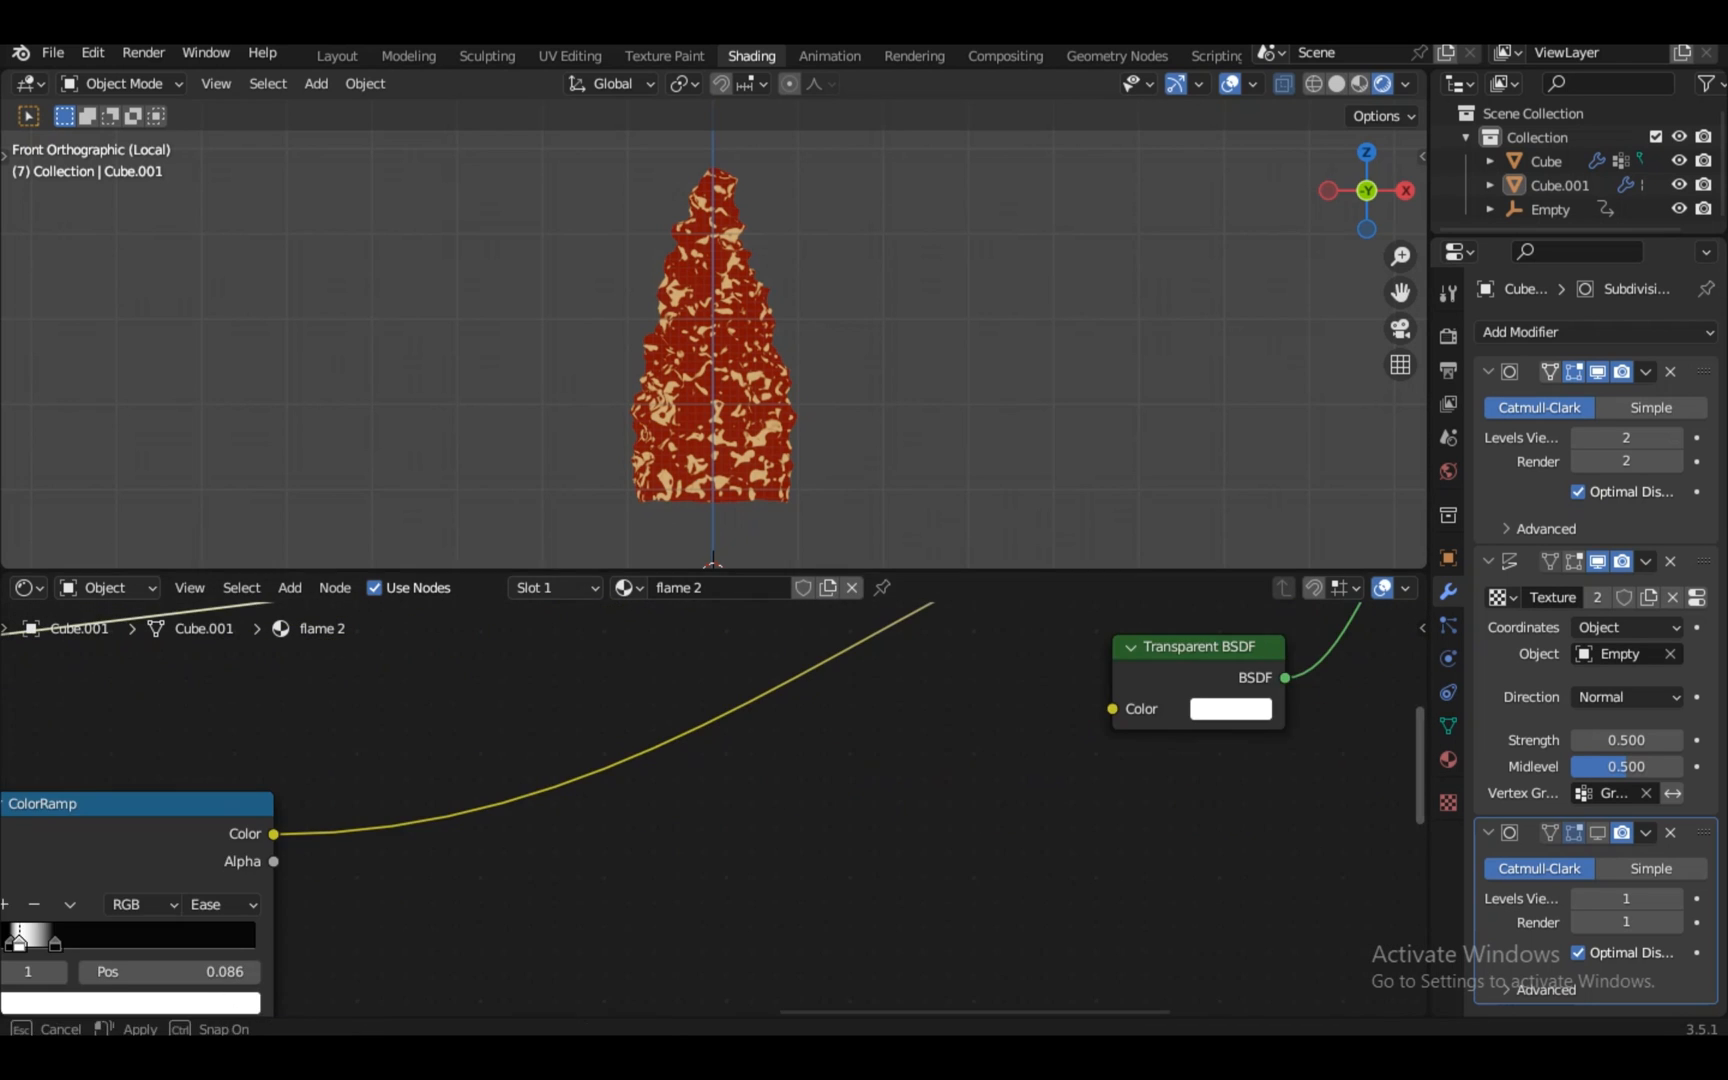
{"action": "left_click_drag", "start_coordinate": [1429, 762], "coordinate": [1421, 762]}
{"action": "left_click_drag", "start_coordinate": [1415, 762], "coordinate": [1415, 672]}
{"action": "left_click_drag", "start_coordinate": [973, 1010], "coordinate": [1161, 1010]}
{"action": "left_click_drag", "start_coordinate": [945, 735], "coordinate": [1142, 723]}
Delete the 0.223 stop from the transparency colour ramp
{"action": "scroll", "coordinate": [710, 335], "scroll_direction": "up", "scroll_amount": 6}
{"action": "key", "text": "KP_Decimal"}
{"action": "scroll", "coordinate": [710, 810], "scroll_direction": "down", "scroll_amount": 4}
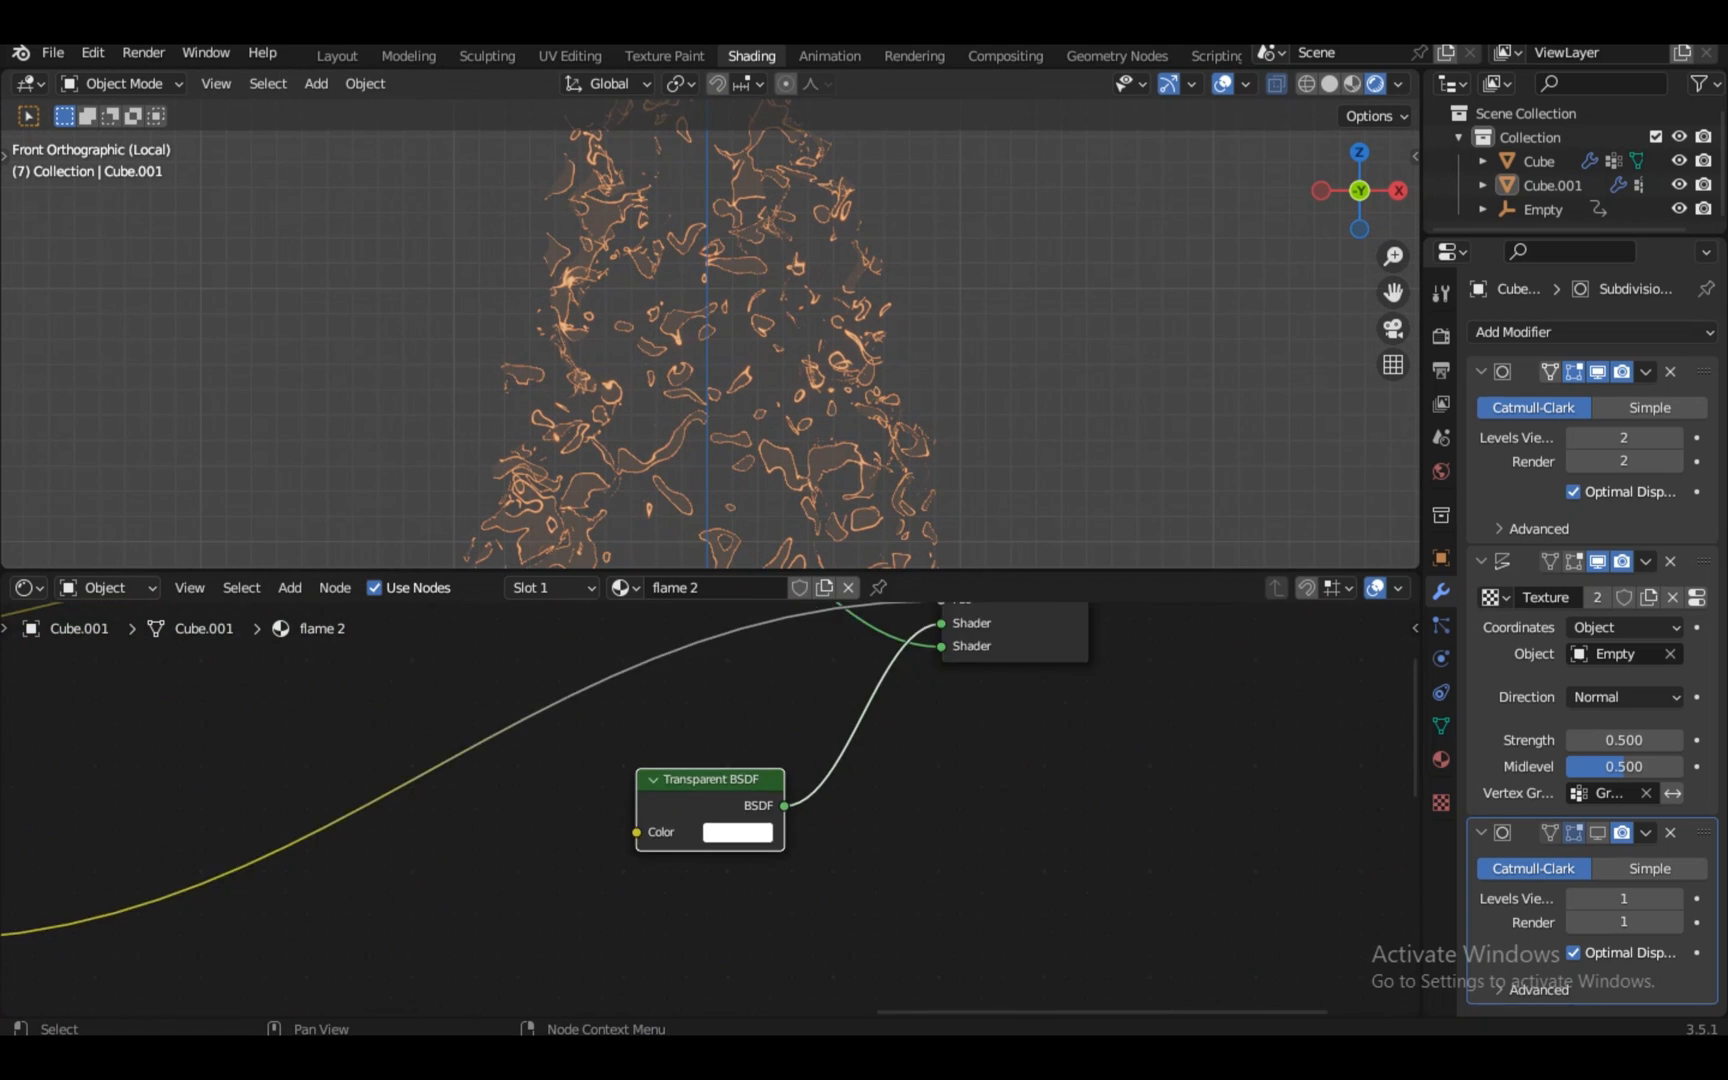
{"action": "left_click", "coordinate": [15, 915]}
{"action": "key", "text": "KP_Decimal"}
{"action": "scroll", "coordinate": [710, 810], "scroll_direction": "up", "scroll_amount": 12}
{"action": "left_click", "coordinate": [573, 850]}
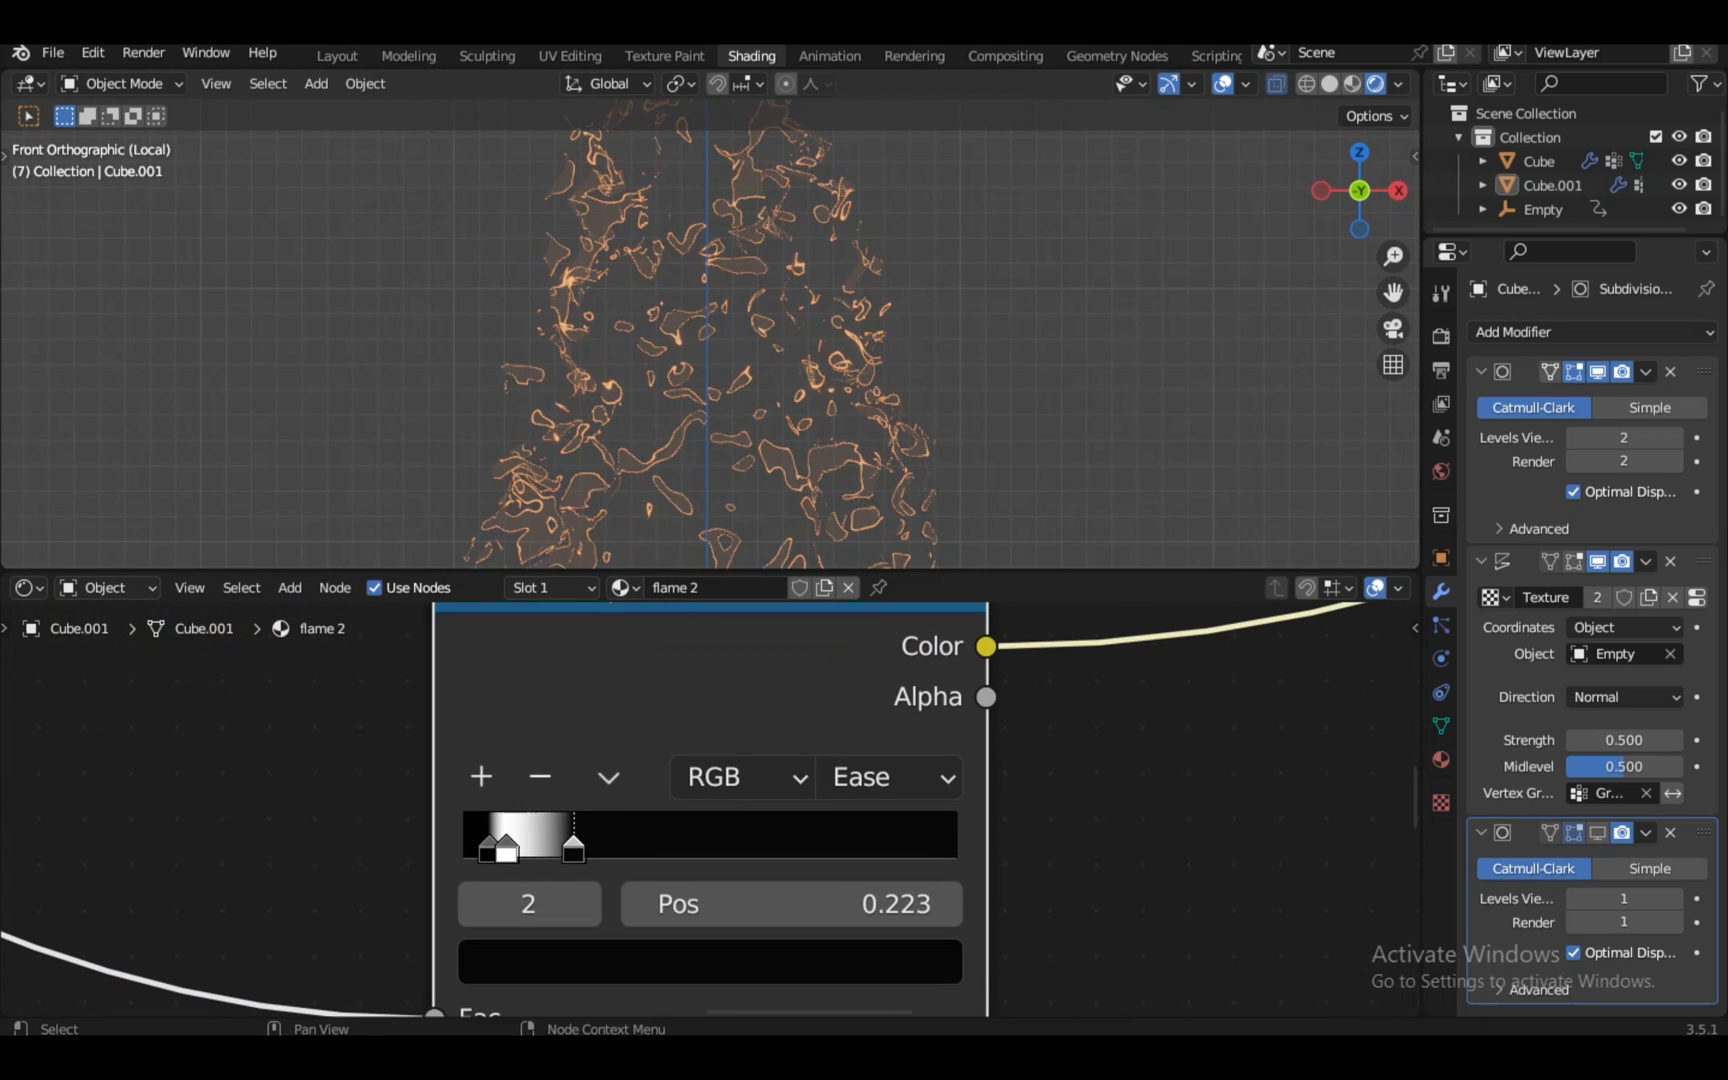
{"action": "left_click", "coordinate": [540, 777]}
{"action": "scroll", "coordinate": [710, 335], "scroll_direction": "down", "scroll_amount": 8}
{"action": "scroll", "coordinate": [710, 335], "scroll_direction": "up", "scroll_amount": 5}
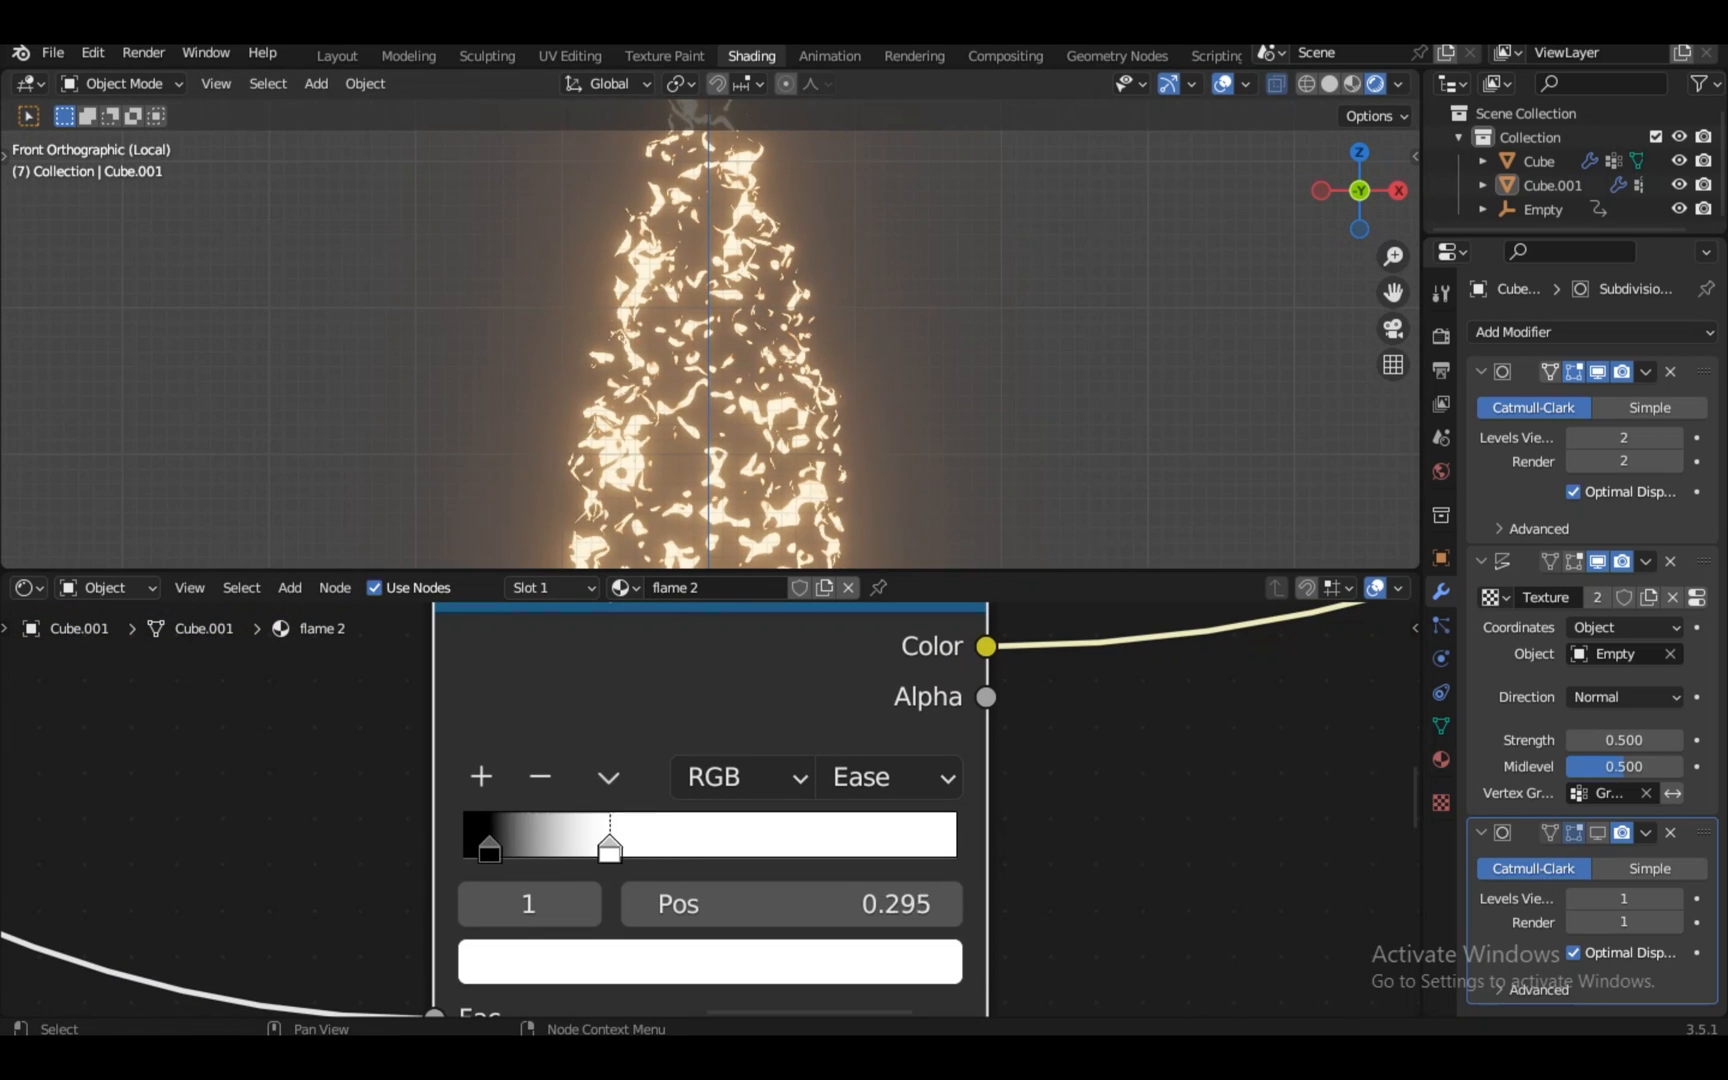
Slide the white stop to about 0.405 and play the flame animation in perspective
{"action": "left_click_drag", "start_coordinate": [609, 848], "coordinate": [663, 848]}
{"action": "left_click", "coordinate": [490, 848]}
{"action": "scroll", "coordinate": [710, 800], "scroll_direction": "down", "scroll_amount": 7}
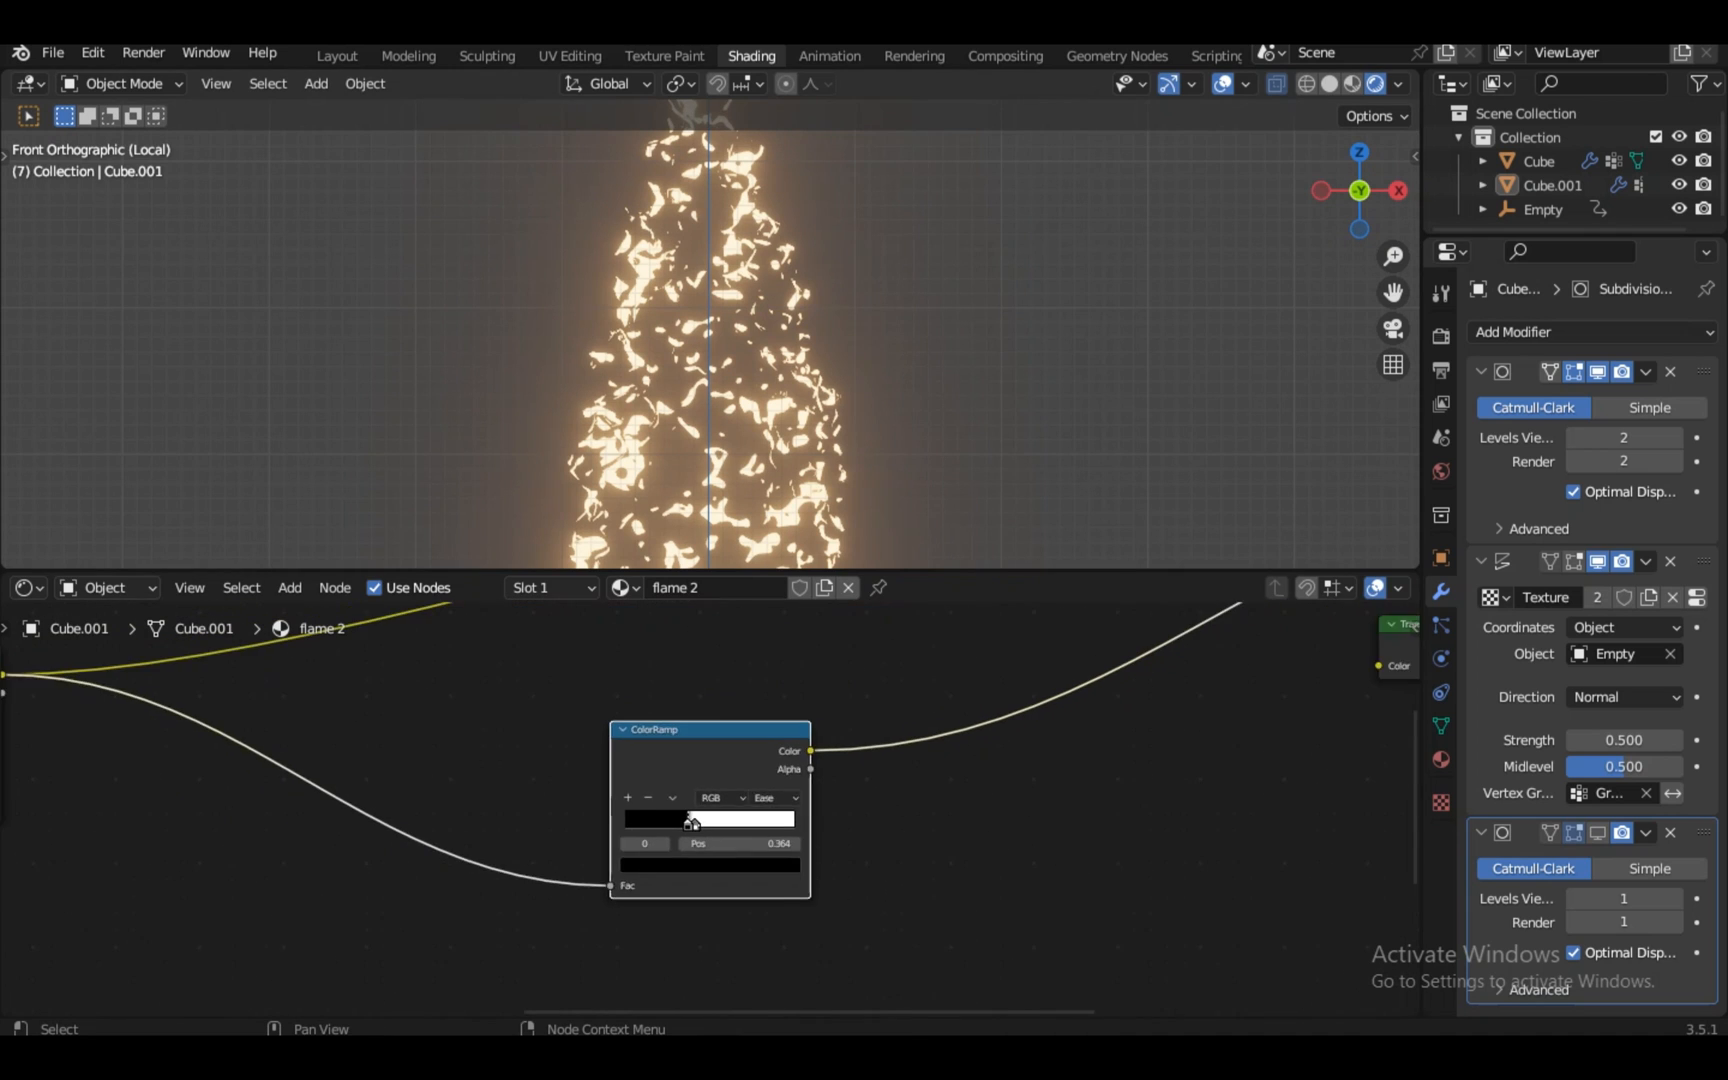
{"action": "key", "text": "space"}
{"action": "left_click", "coordinate": [1393, 365]}
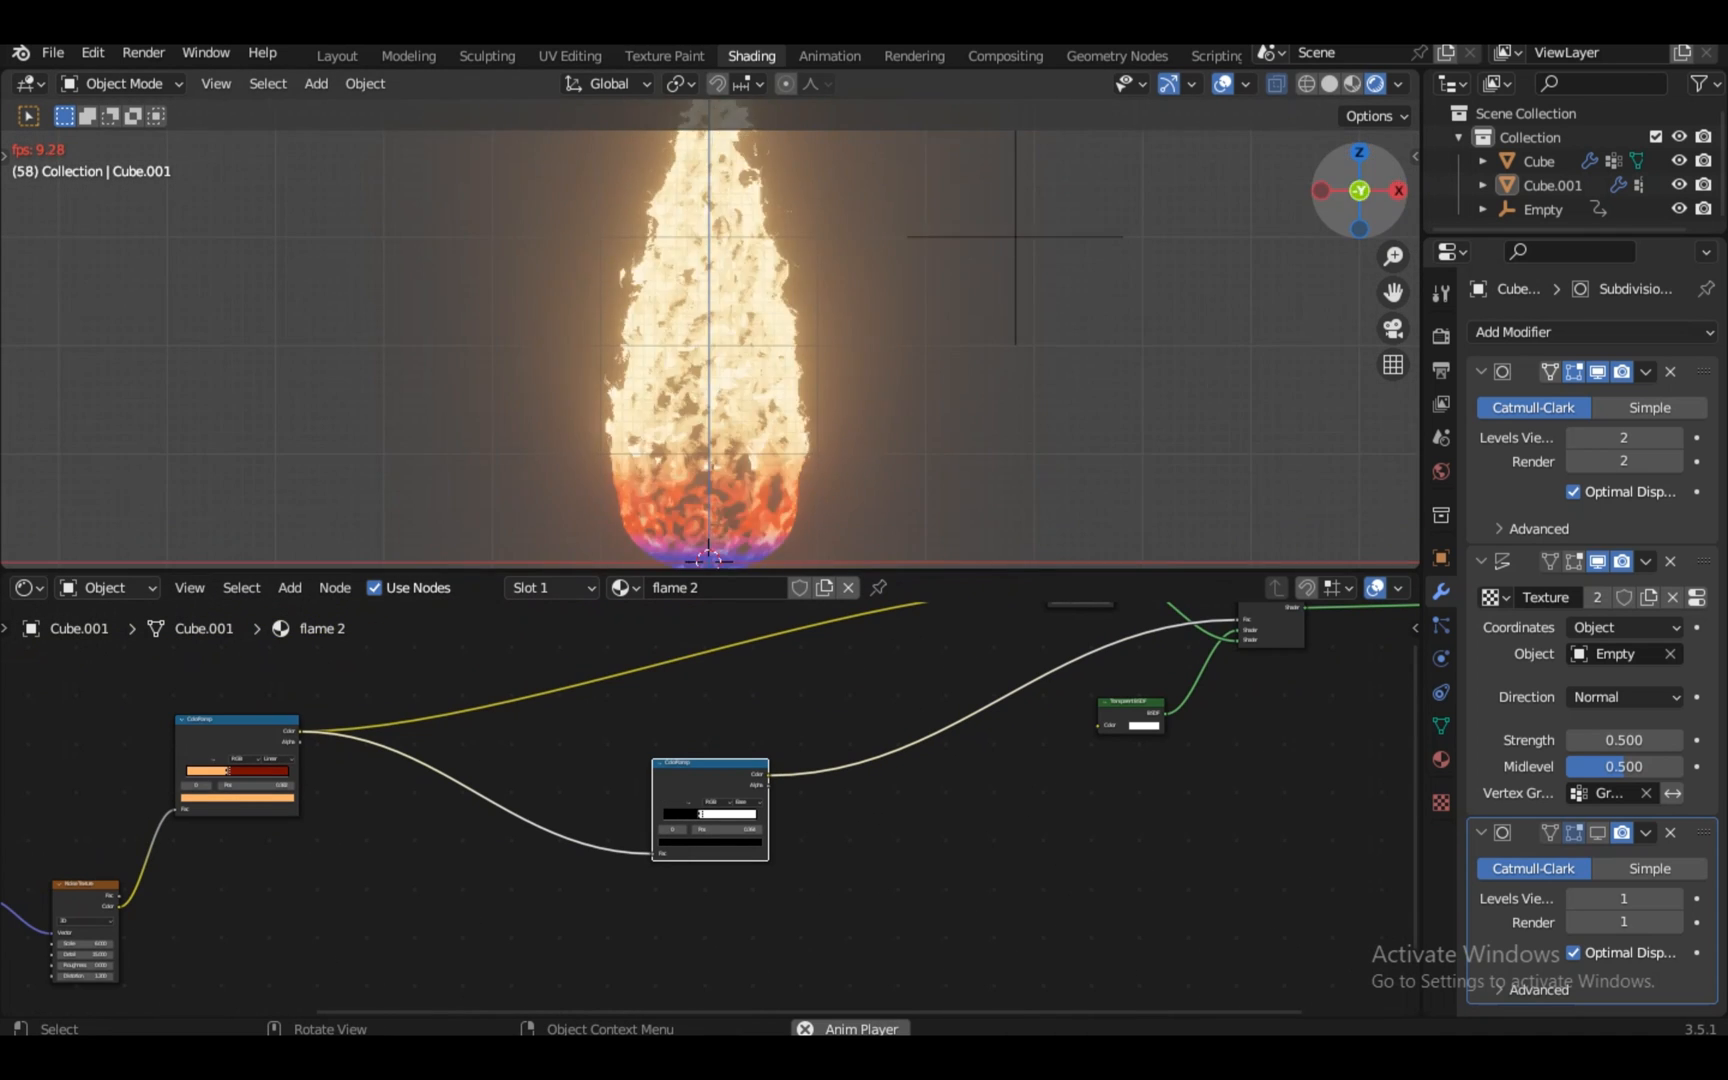
View the flame from the front and alternate selection between Cube and Cube.001
{"action": "left_click_drag", "start_coordinate": [1360, 190], "coordinate": [1010, 192]}
{"action": "left_click", "coordinate": [712, 400]}
{"action": "key", "text": "KP_1"}
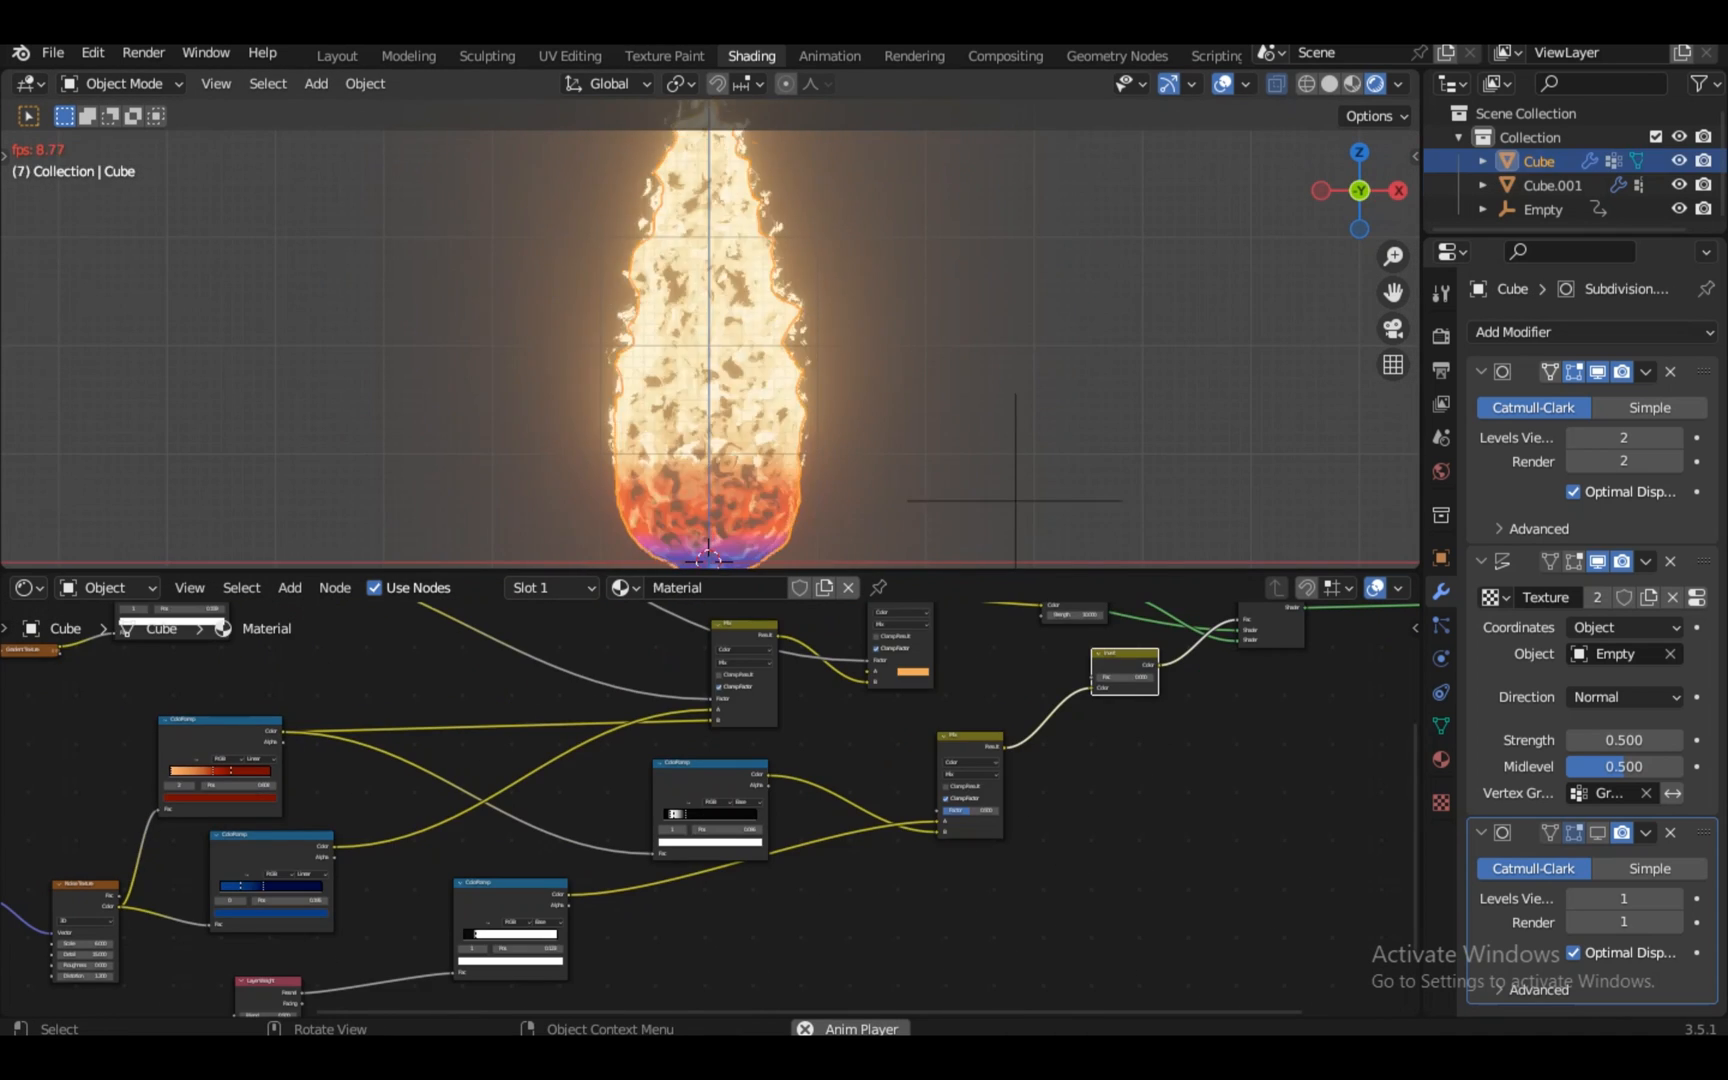
{"action": "left_click", "coordinate": [712, 400]}
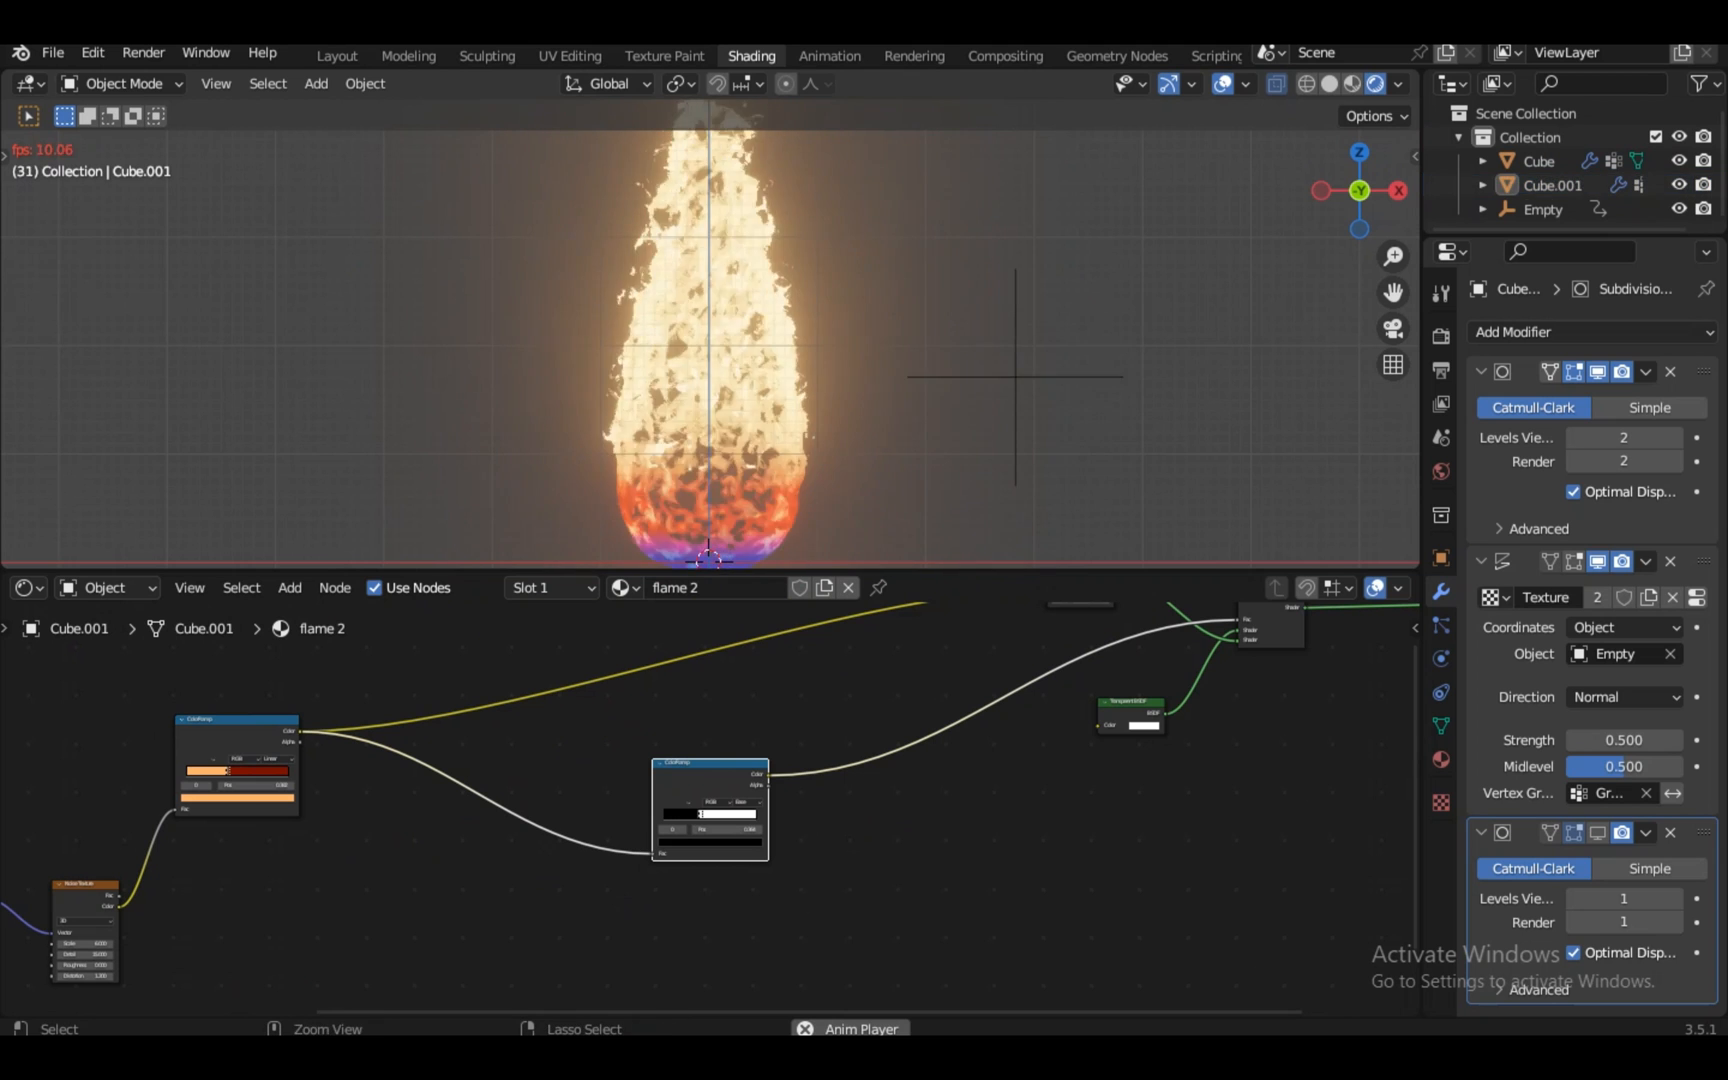
{"action": "left_click", "coordinate": [712, 400]}
{"action": "left_click", "coordinate": [712, 400]}
{"action": "scroll", "coordinate": [712, 400], "scroll_direction": "down", "scroll_amount": 1}
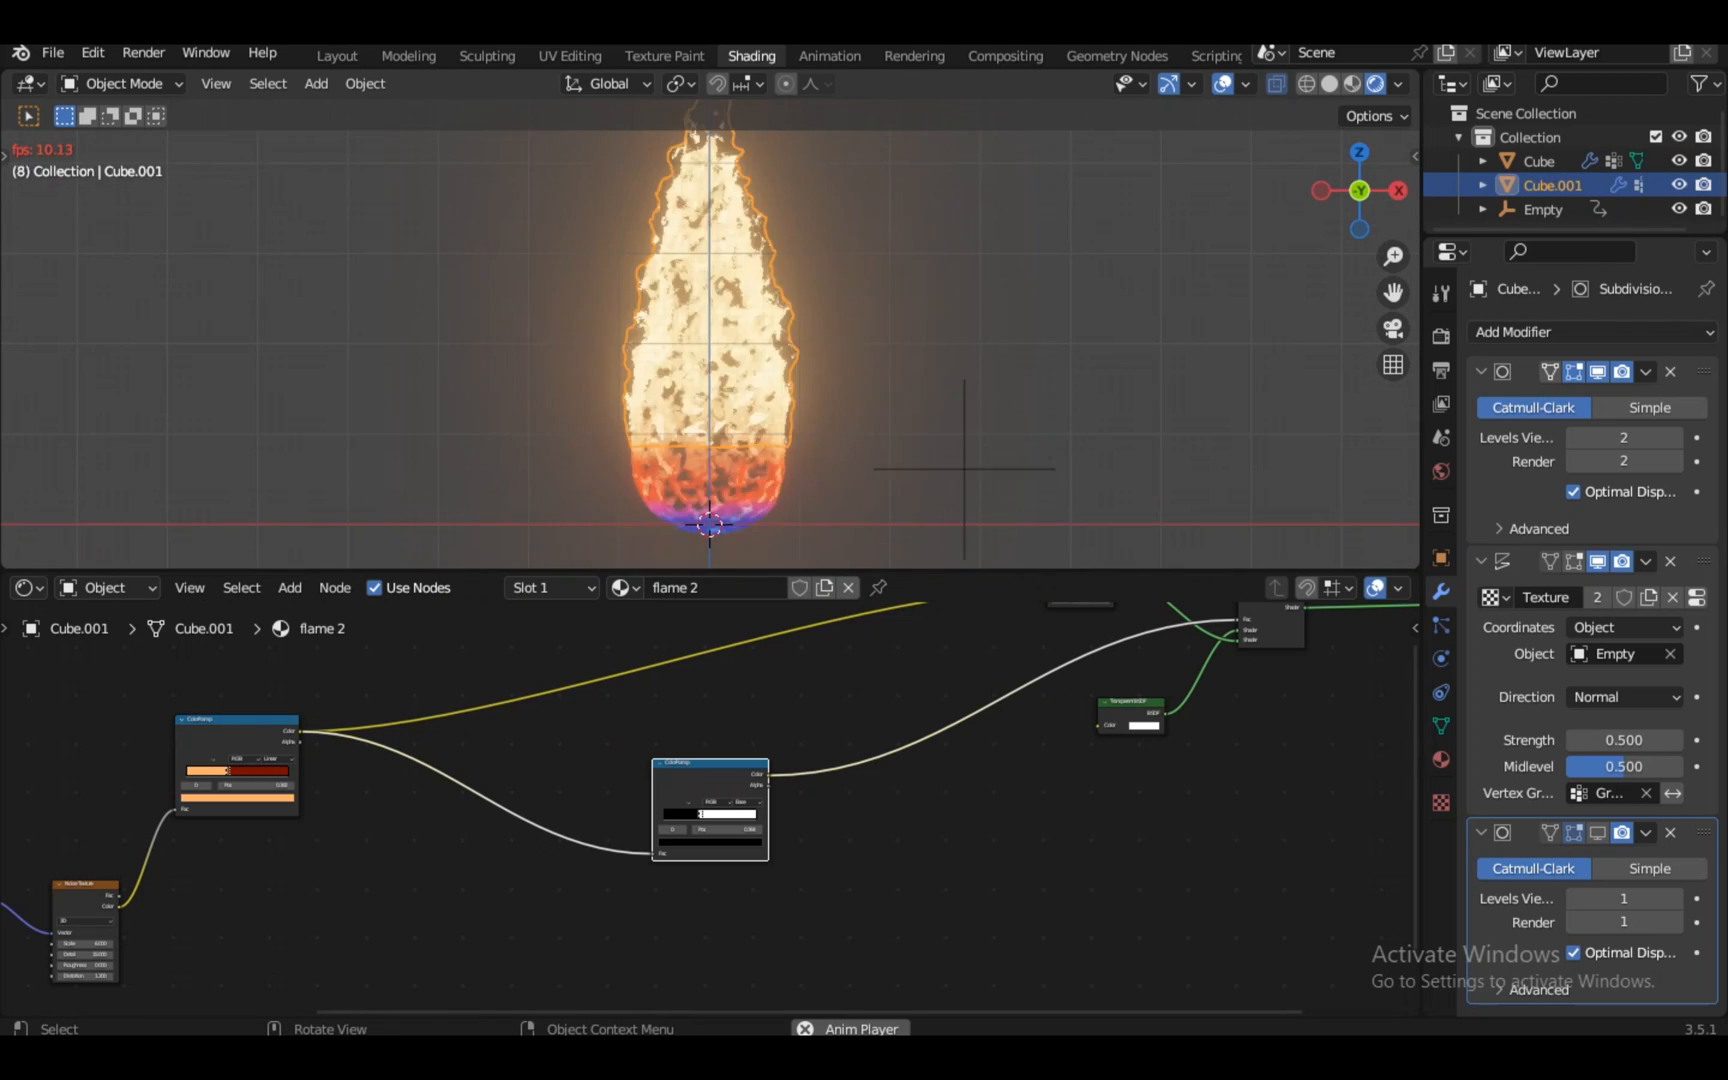
In the Layout workspace, raise Cube's Displace strength in three 0.1 steps to 0.8
{"action": "left_click", "coordinate": [337, 56]}
{"action": "left_click", "coordinate": [775, 480]}
{"action": "key", "text": "space"}
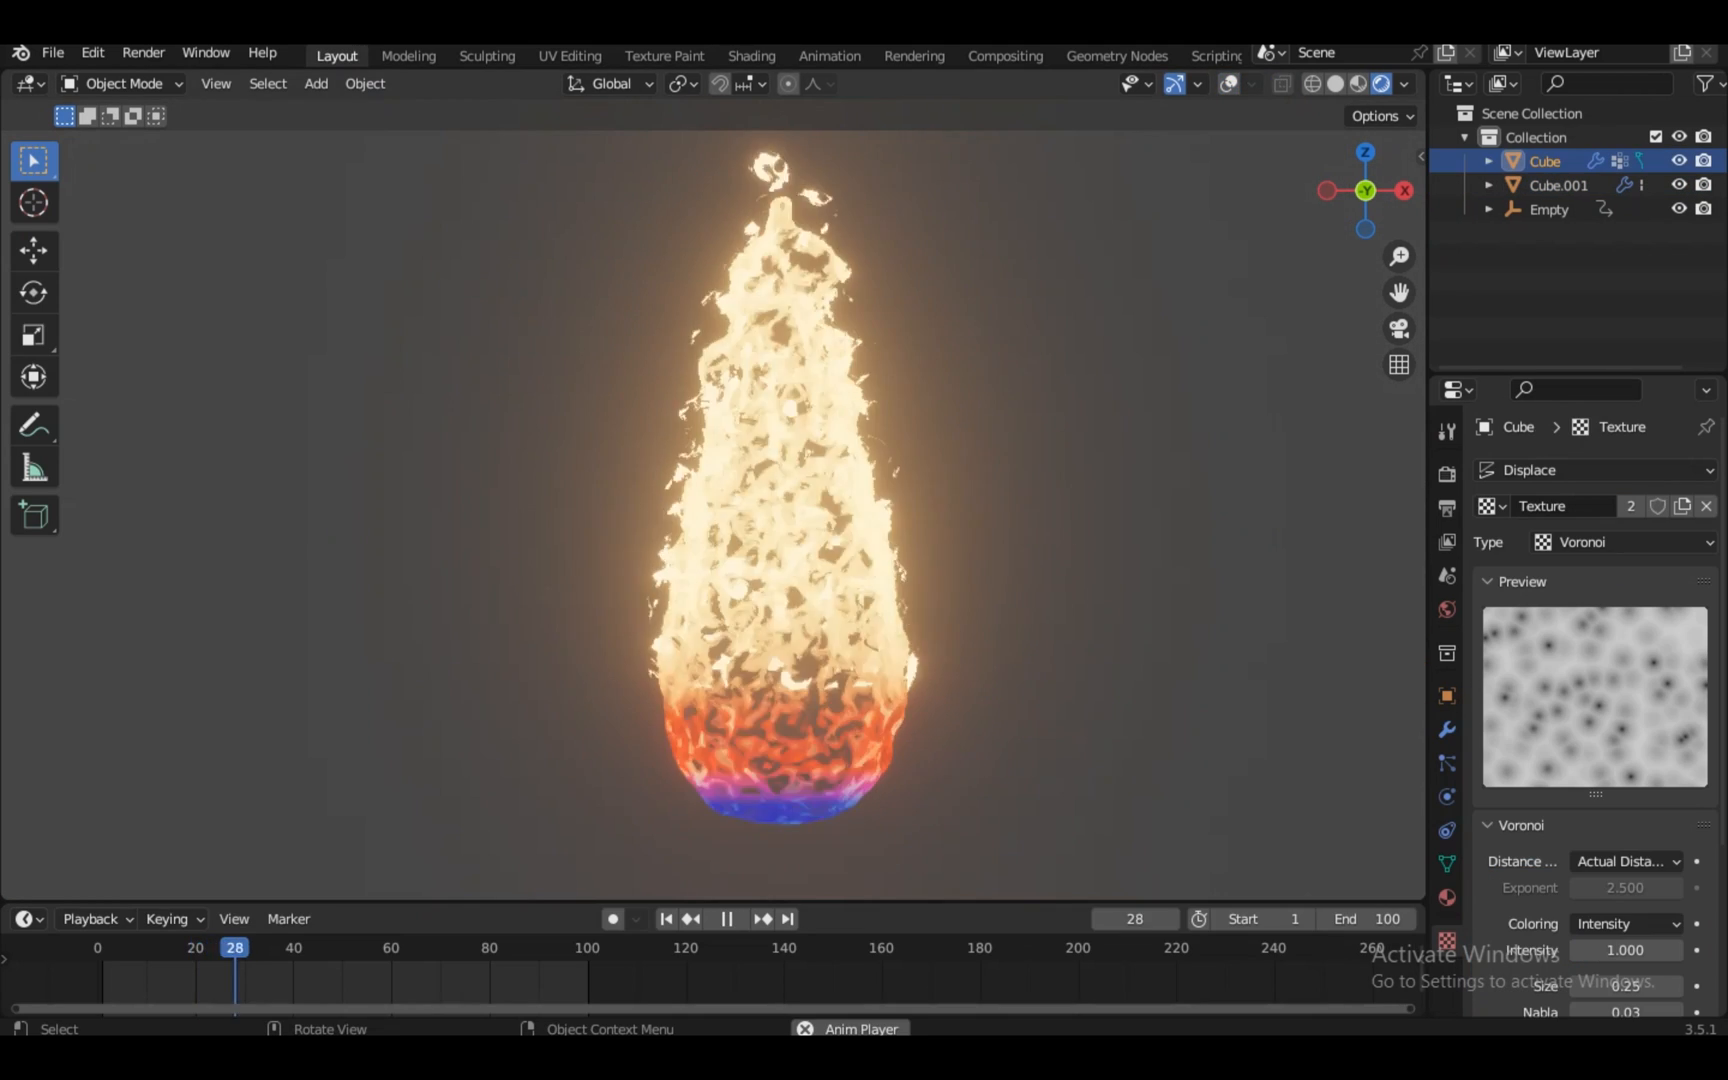
{"action": "left_click", "coordinate": [1447, 730]}
{"action": "scroll", "coordinate": [1676, 751], "scroll_direction": "down", "scroll_amount": 3}
{"action": "left_click", "coordinate": [1676, 751]}
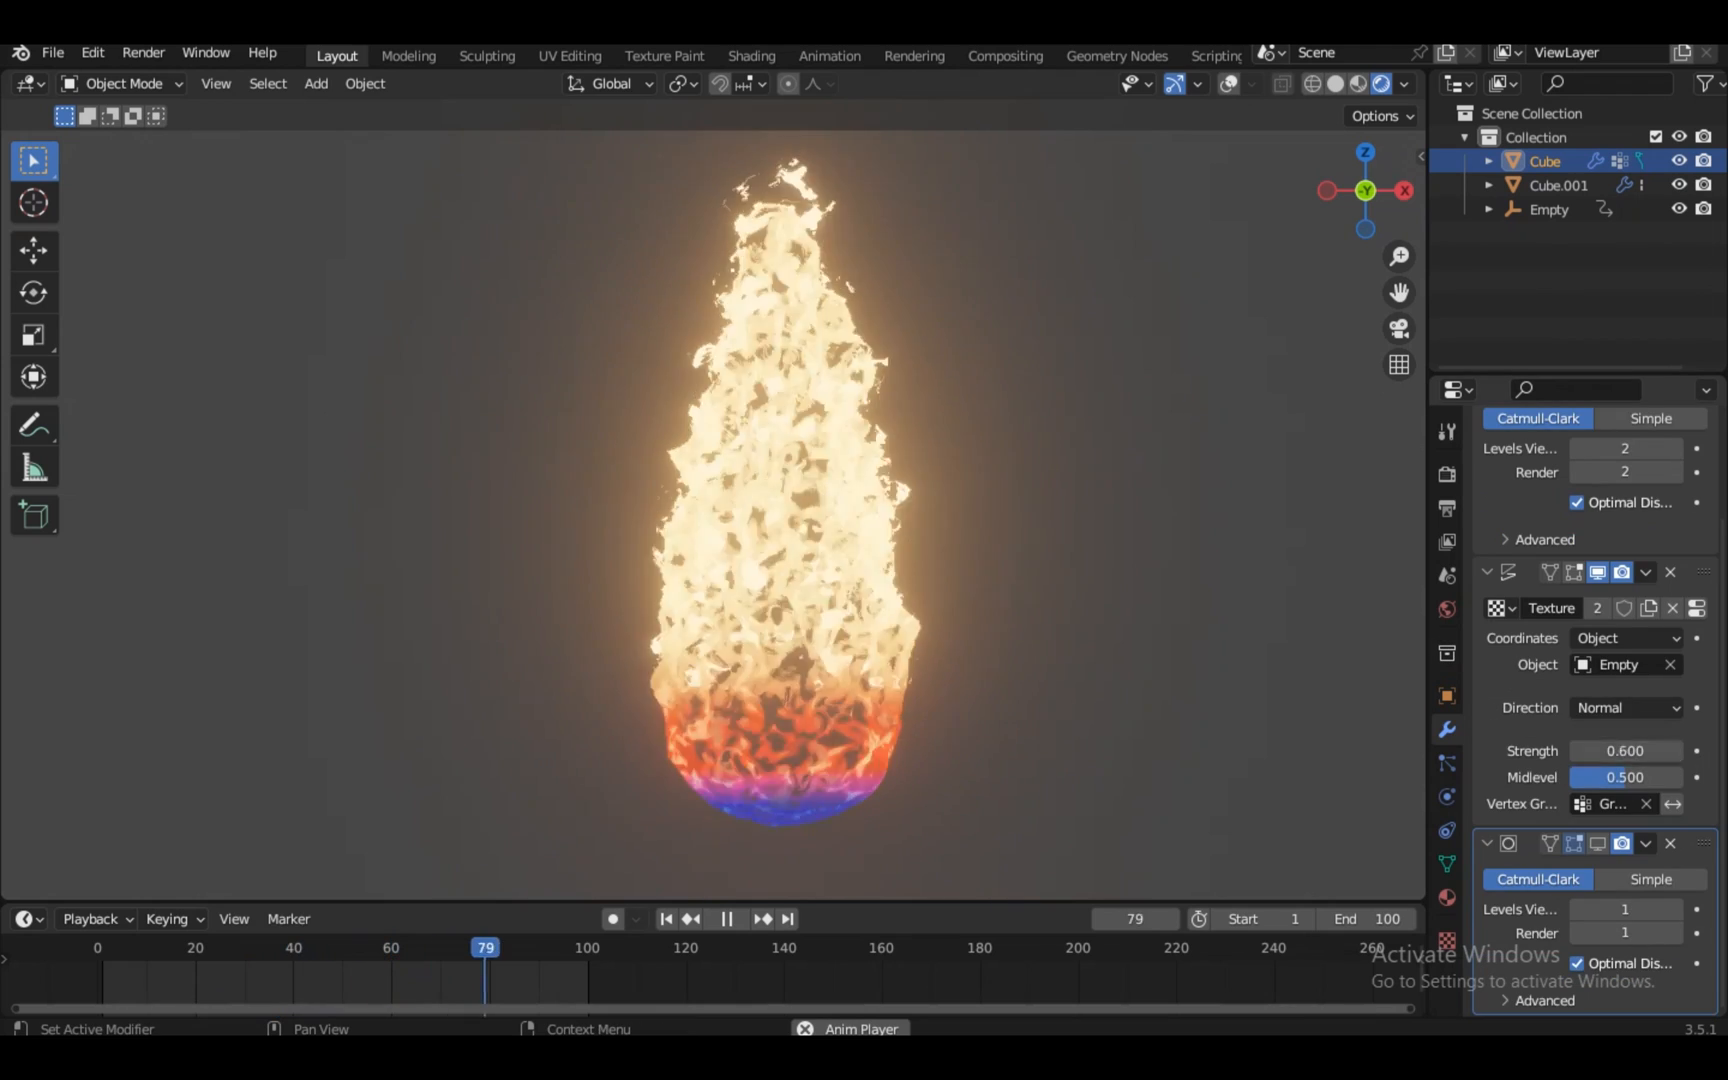
{"action": "left_click", "coordinate": [1676, 751]}
{"action": "left_click", "coordinate": [1676, 751]}
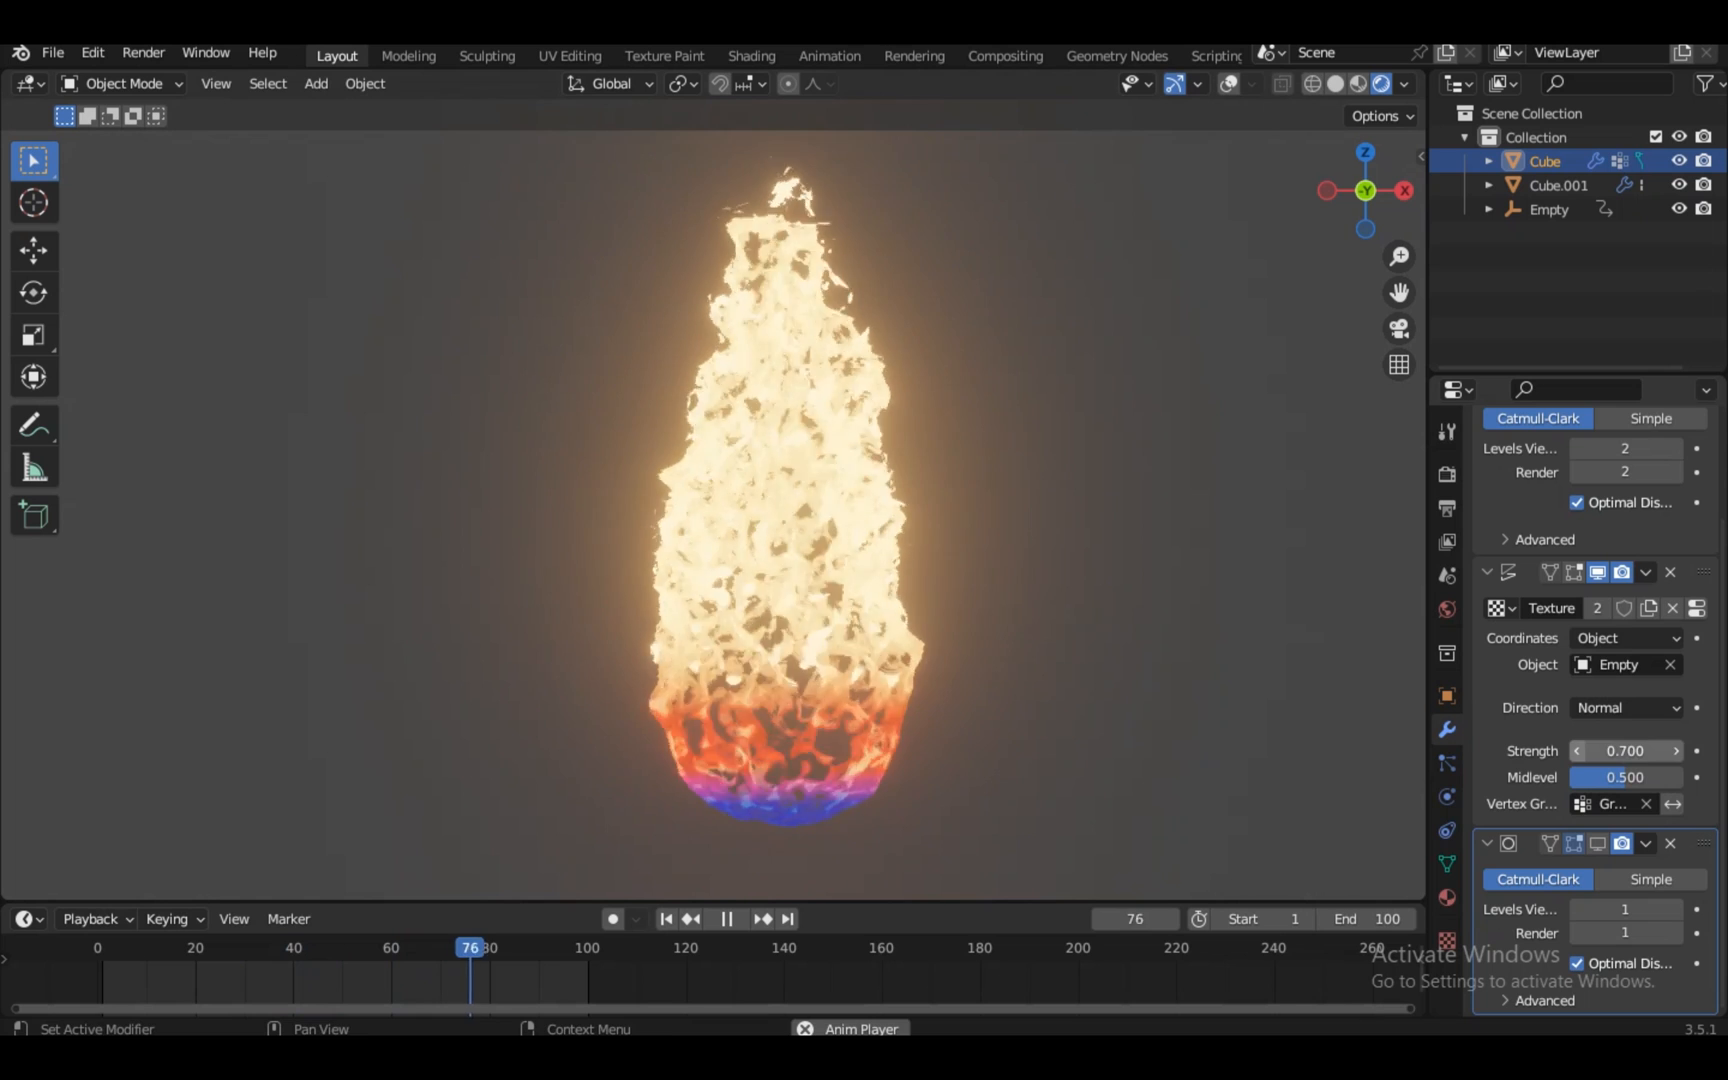
In Edit Mode on Cube.001, select the tip vertices and raise them along Z
{"action": "key", "text": "Tab"}
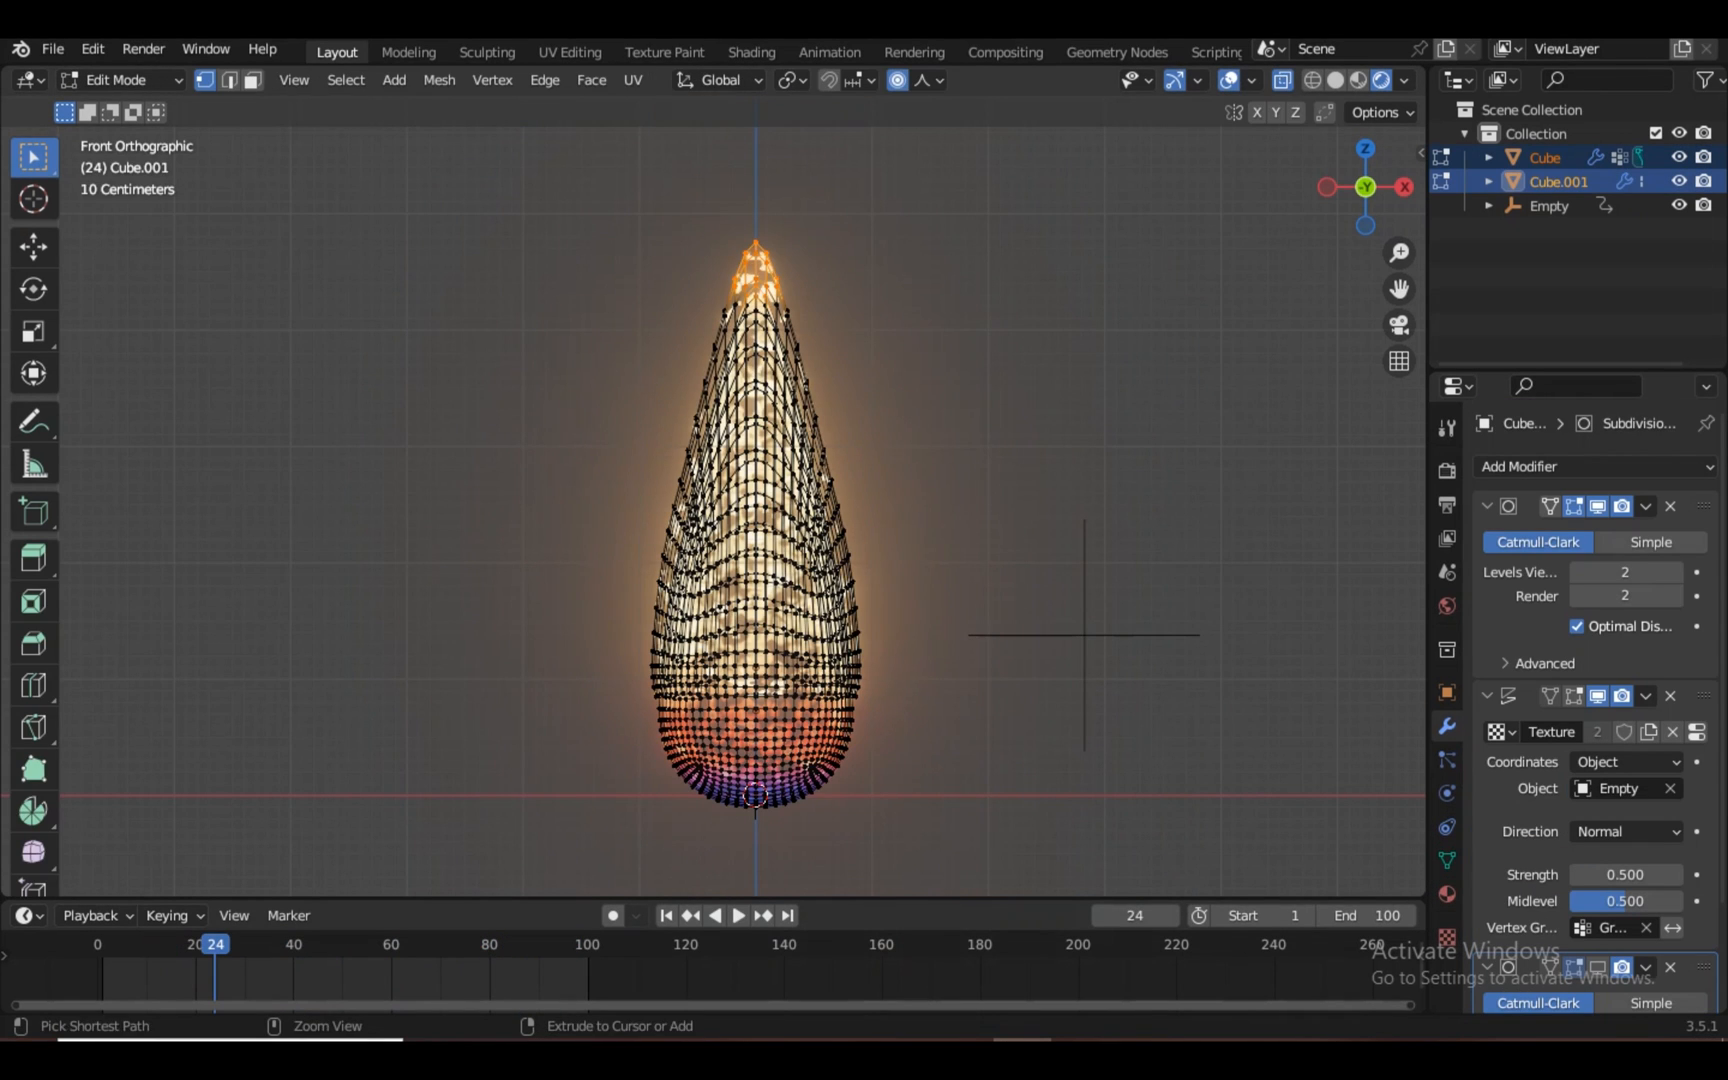
{"action": "key", "text": "Tab"}
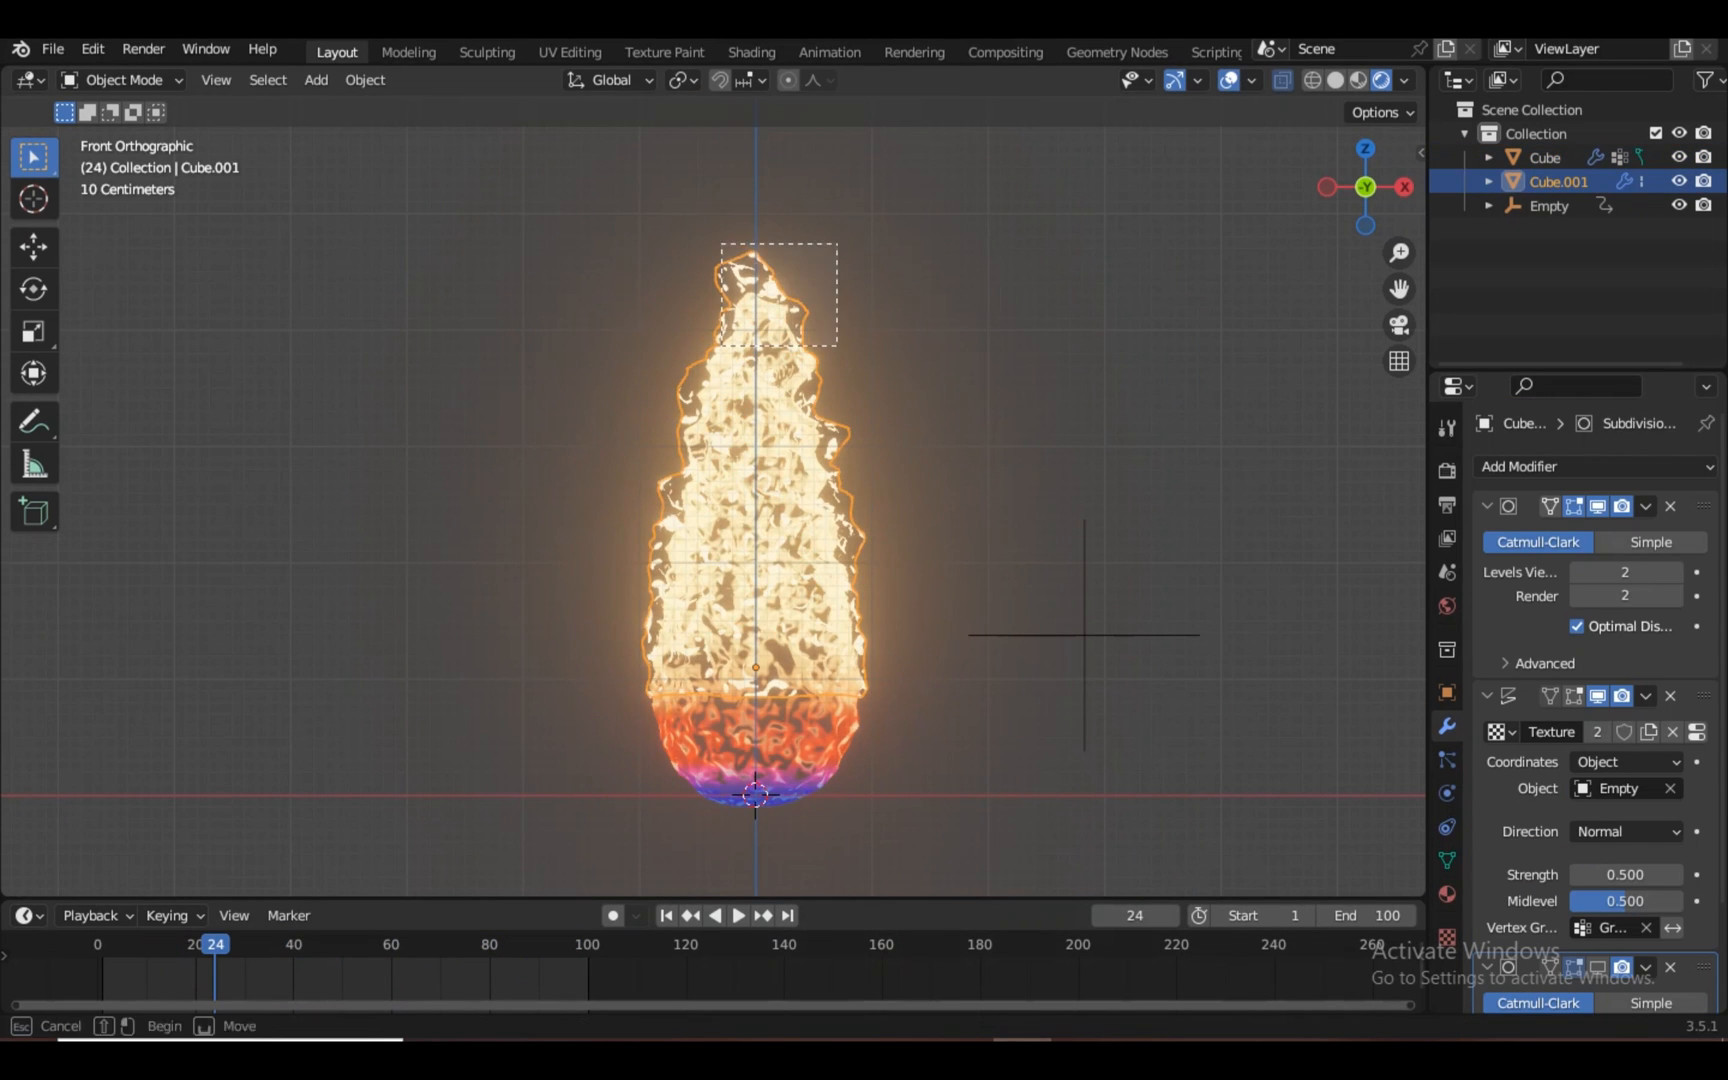
{"action": "key", "text": "Tab"}
{"action": "left_click", "coordinate": [1335, 80]}
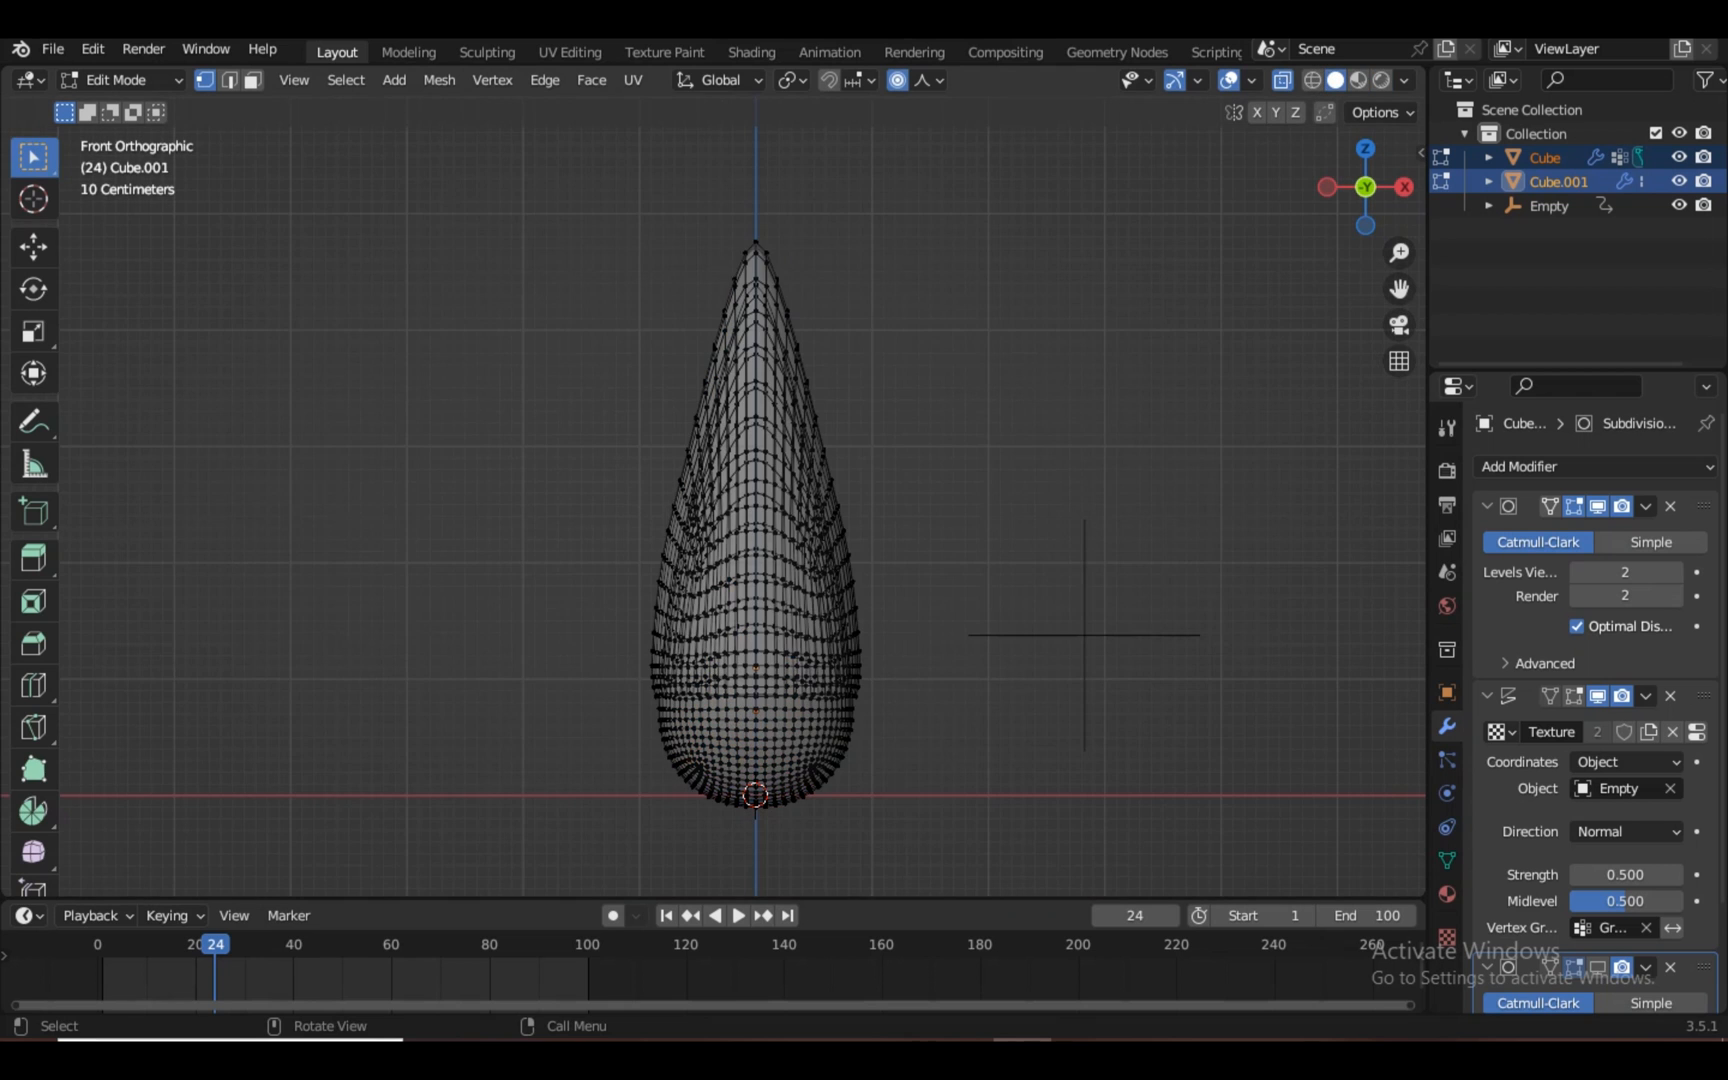
{"action": "left_click_drag", "start_coordinate": [690, 205], "coordinate": [822, 302]}
{"action": "scroll", "coordinate": [742, 498], "scroll_direction": "down", "scroll_amount": 4}
{"action": "key", "text": "g"}
{"action": "key", "text": "z"}
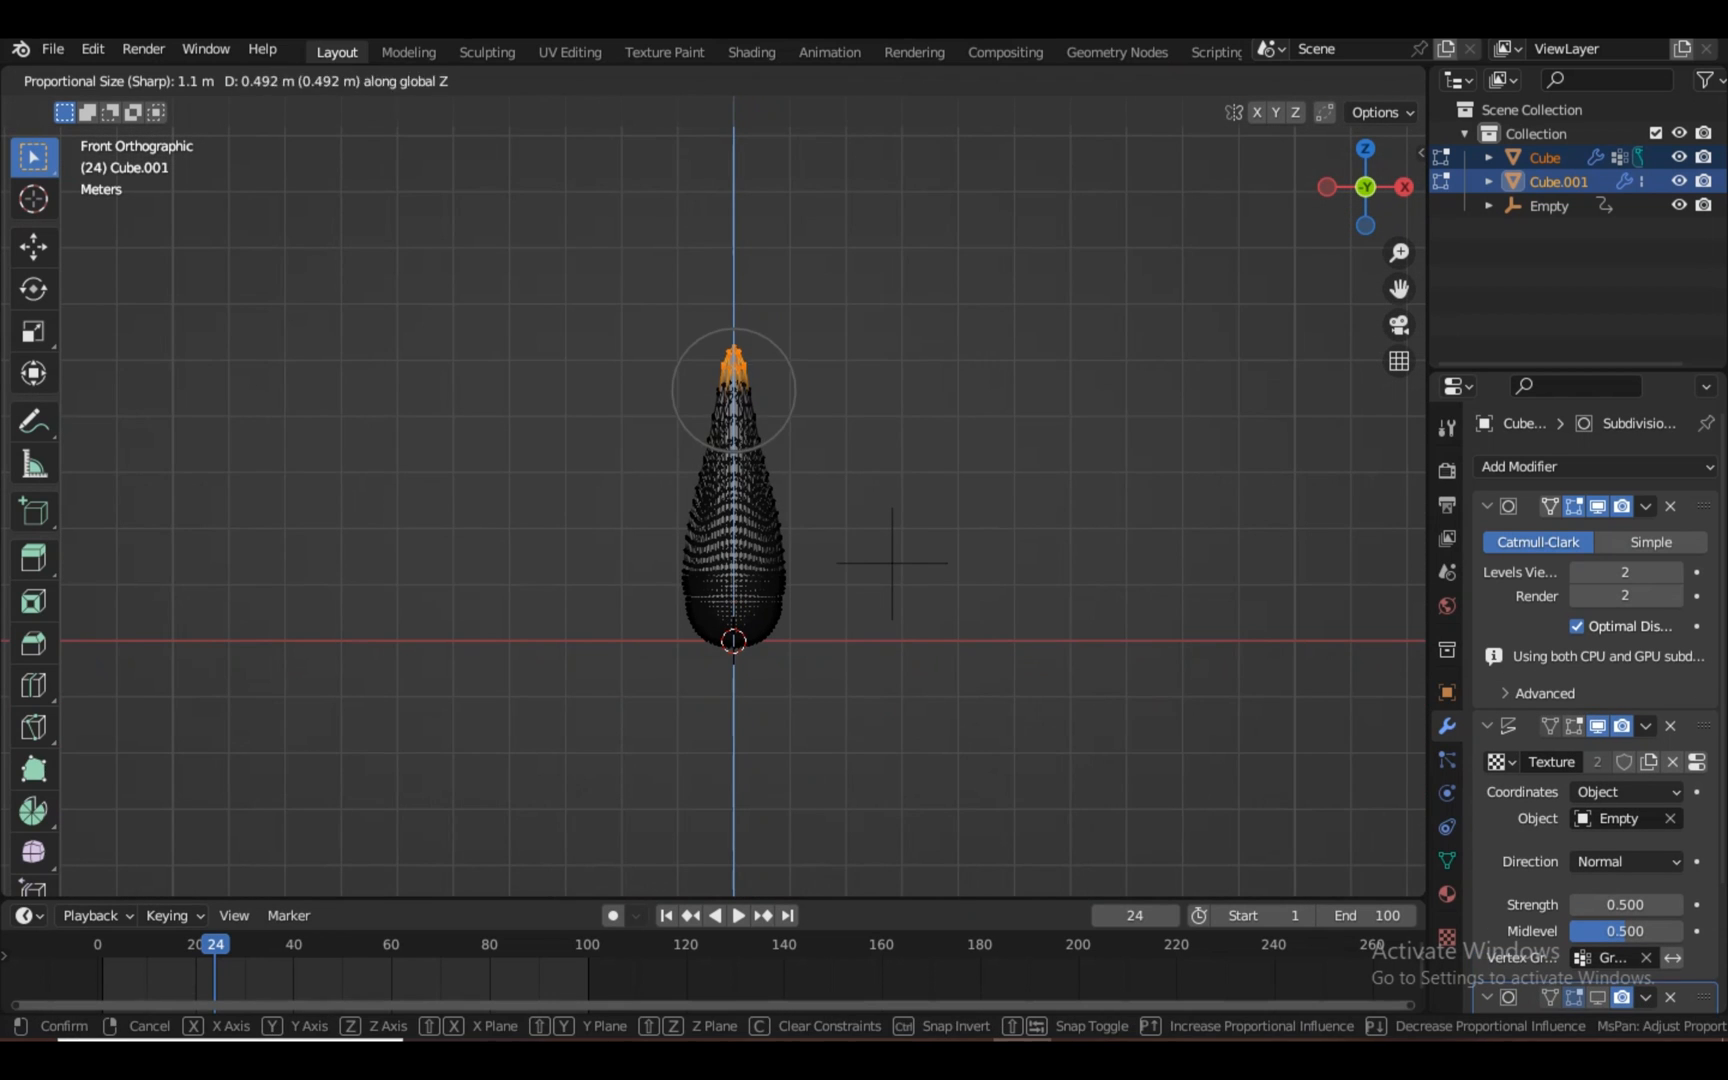
{"action": "left_click", "coordinate": [892, 562]}
Taper the tip by scaling it twice along Z, then return to Object Mode in front view
{"action": "key", "text": "Tab"}
{"action": "scroll", "coordinate": [712, 498], "scroll_direction": "up", "scroll_amount": 5}
{"action": "key", "text": "Tab"}
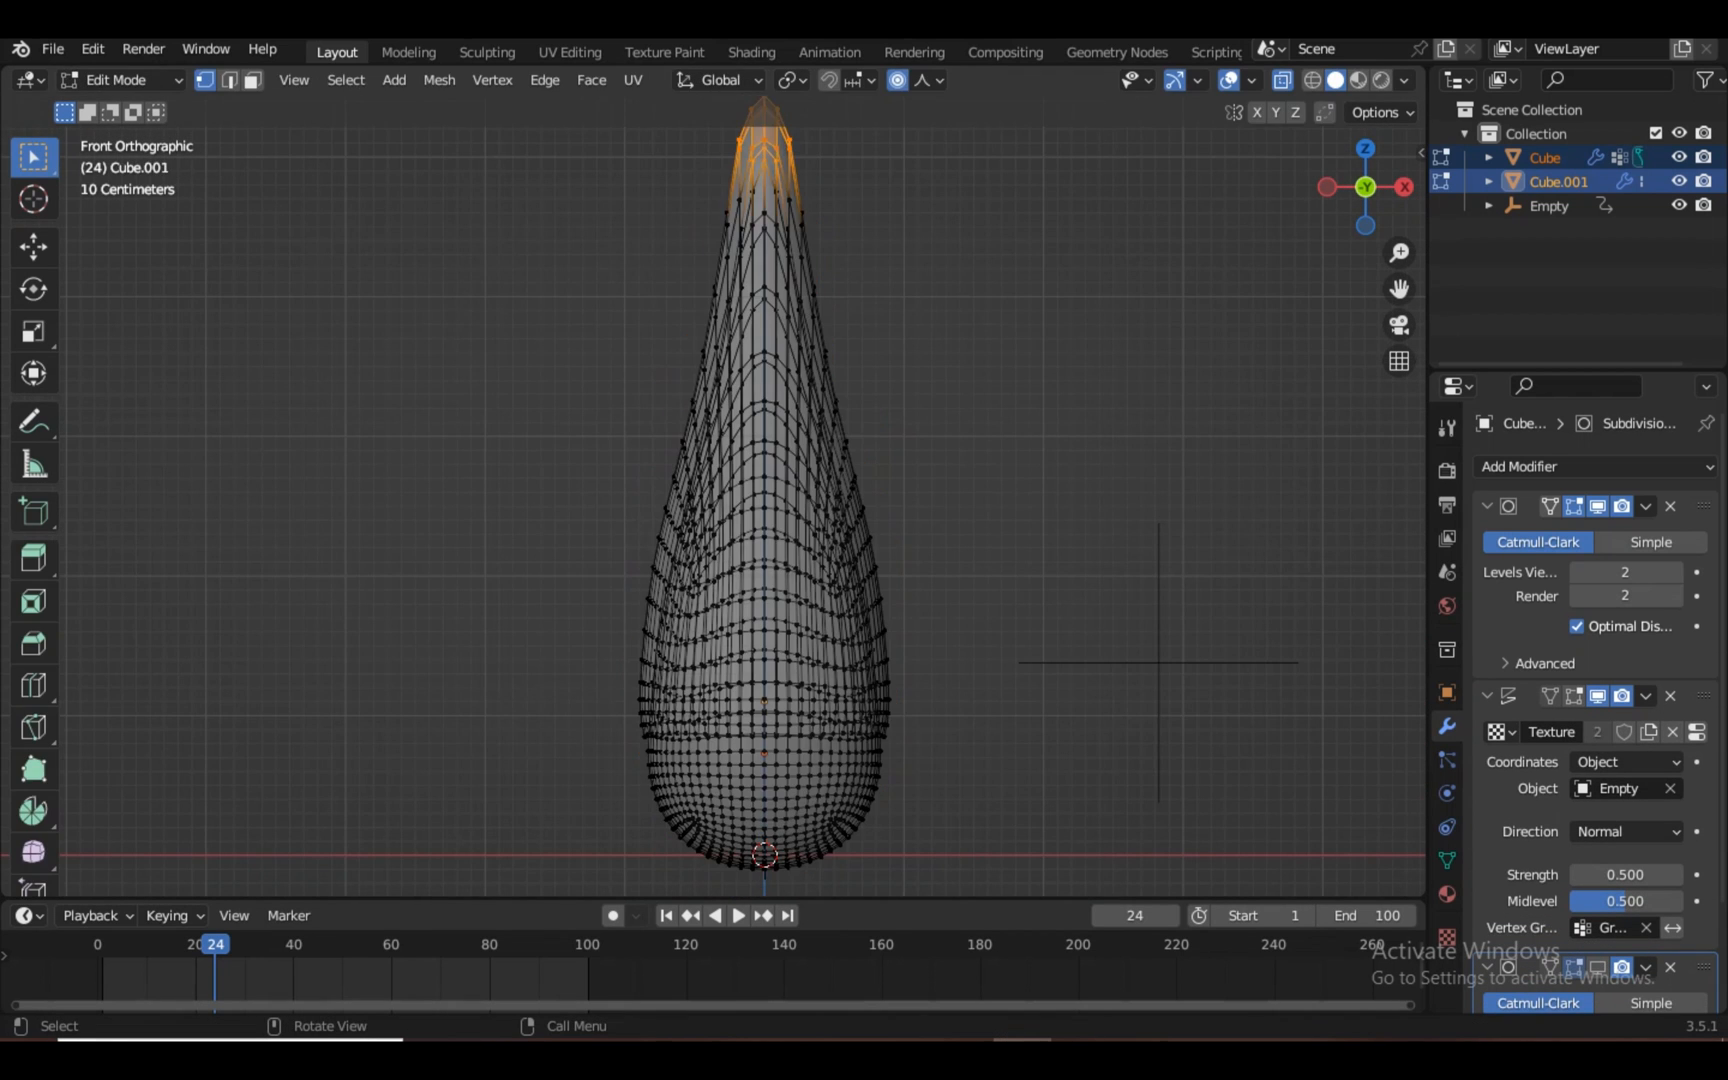
{"action": "scroll", "coordinate": [1158, 662], "scroll_direction": "down", "scroll_amount": 3}
{"action": "key", "text": "s"}
{"action": "key", "text": "z"}
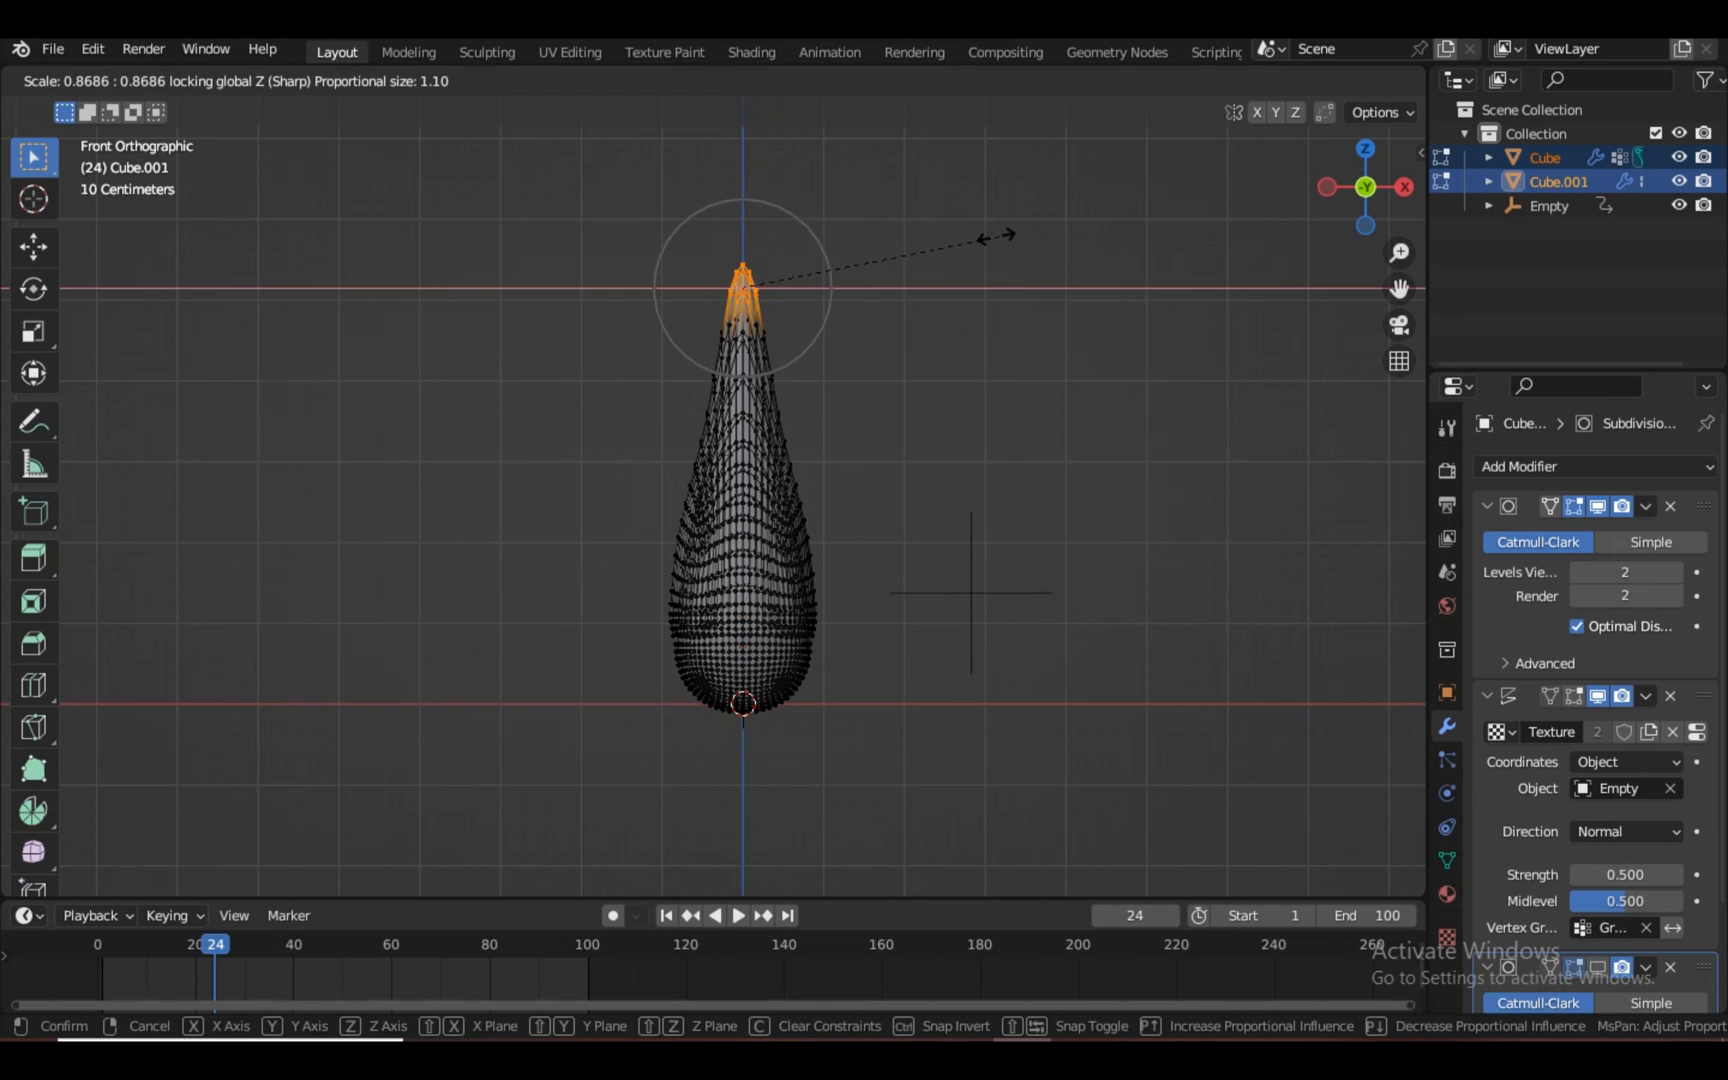
{"action": "left_click", "coordinate": [1340, 200]}
{"action": "middle_click_drag", "start_coordinate": [1350, 200], "coordinate": [1298, 254]}
{"action": "key", "text": "s"}
{"action": "key", "text": "shift+z"}
{"action": "left_click", "coordinate": [1055, 262]}
{"action": "key", "text": "Tab"}
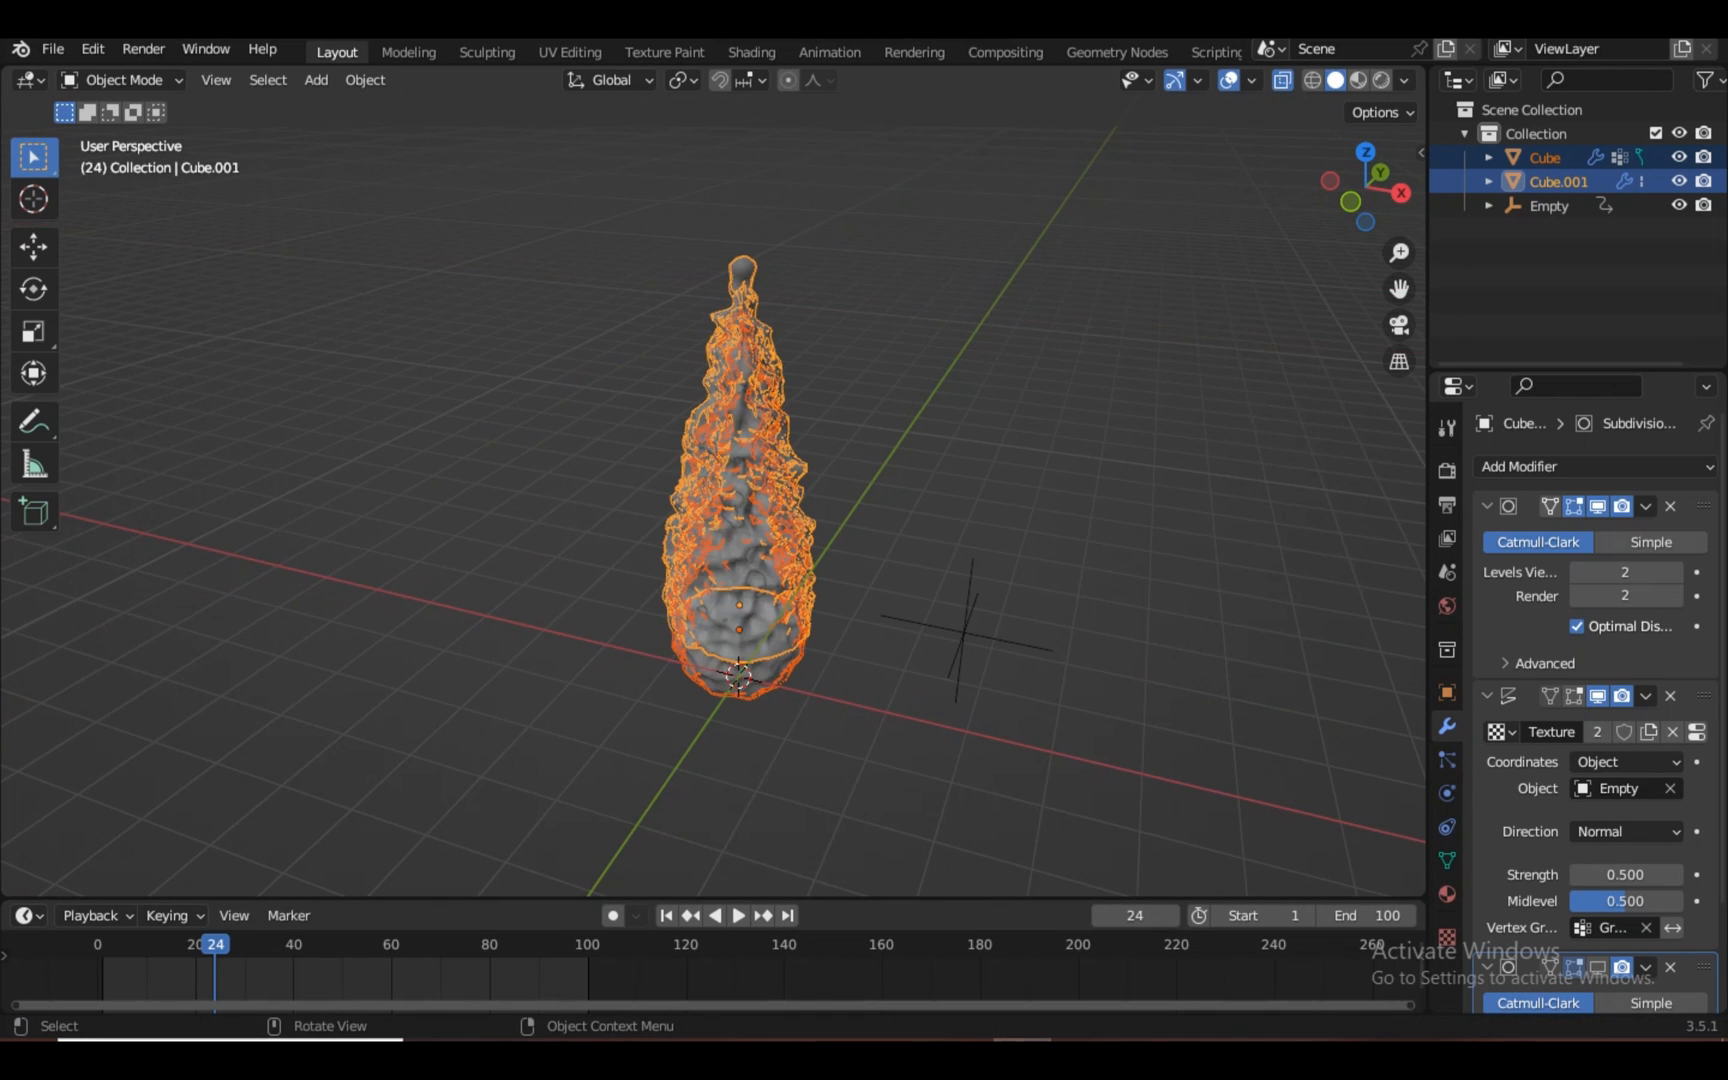
{"action": "key", "text": "KP_1"}
Show the flame in rendered view with see-through off, framing it from its base
{"action": "key", "text": "z"}
{"action": "key", "text": "8"}
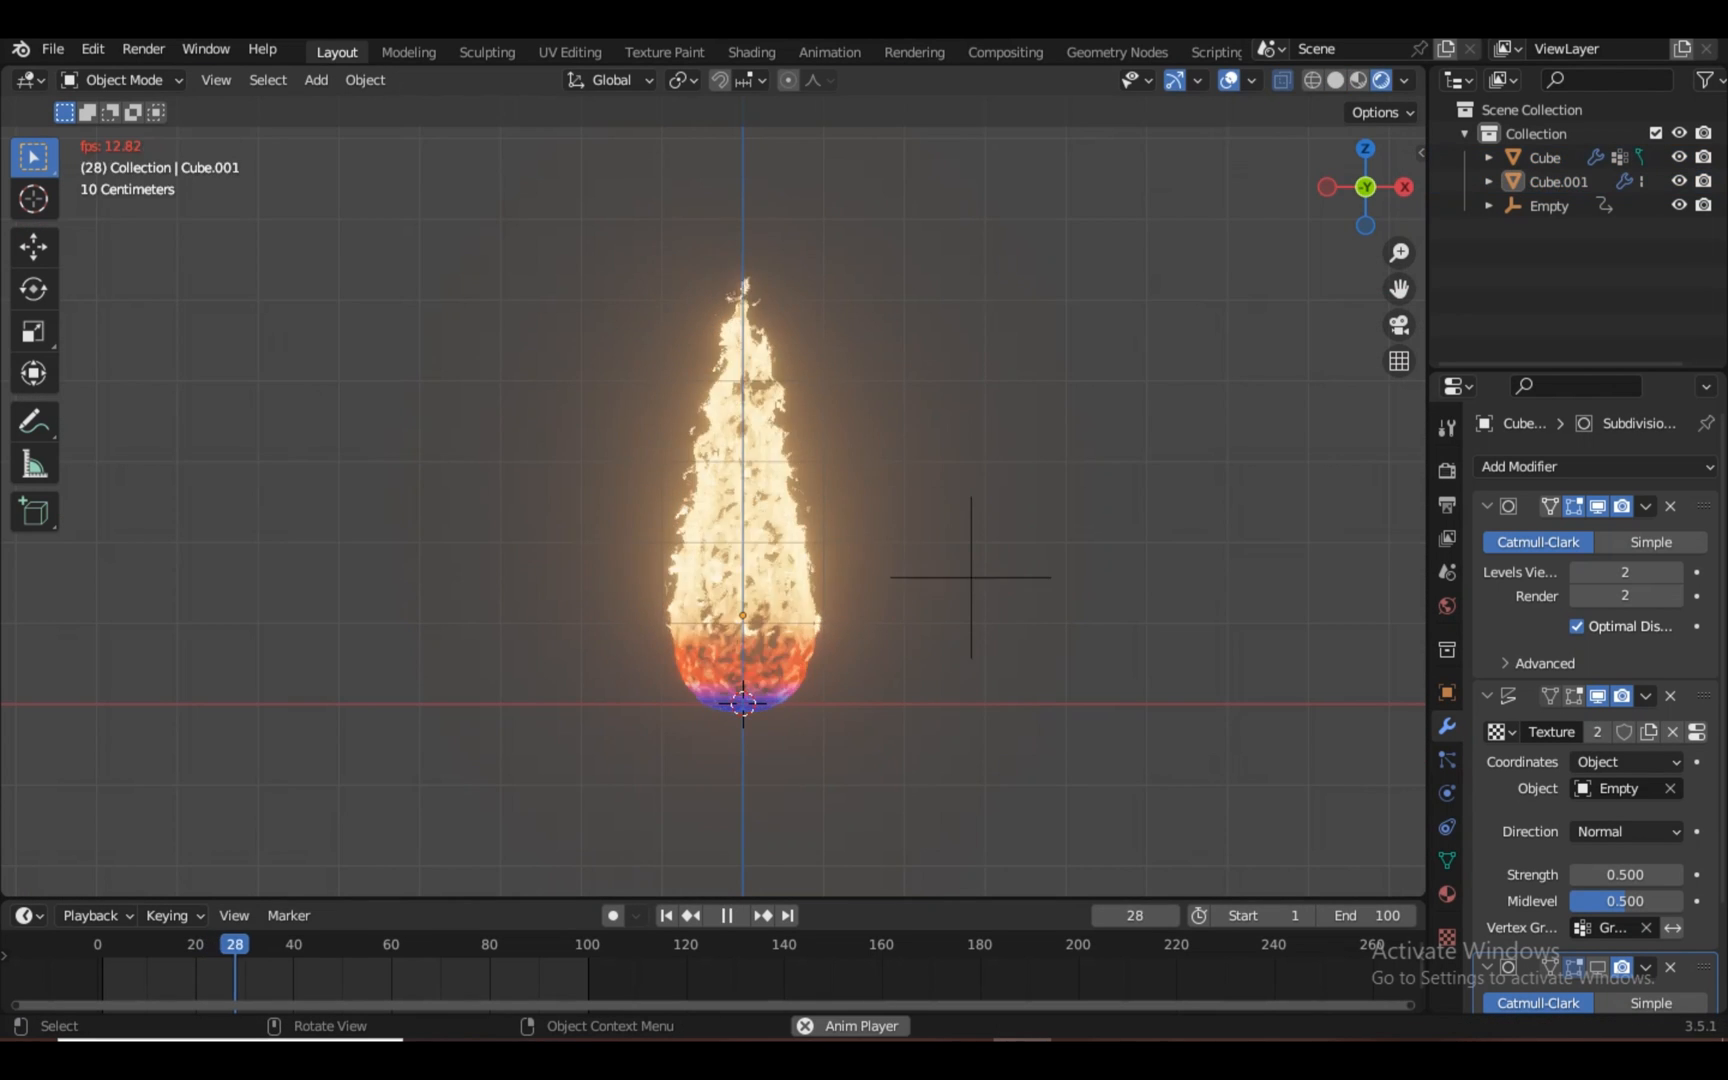
{"action": "scroll", "coordinate": [713, 490], "scroll_direction": "up", "scroll_amount": 2}
{"action": "middle_click_drag", "start_coordinate": [725, 450], "coordinate": [710, 544], "text": "shift"}
{"action": "scroll", "coordinate": [713, 490], "scroll_direction": "up", "scroll_amount": 1}
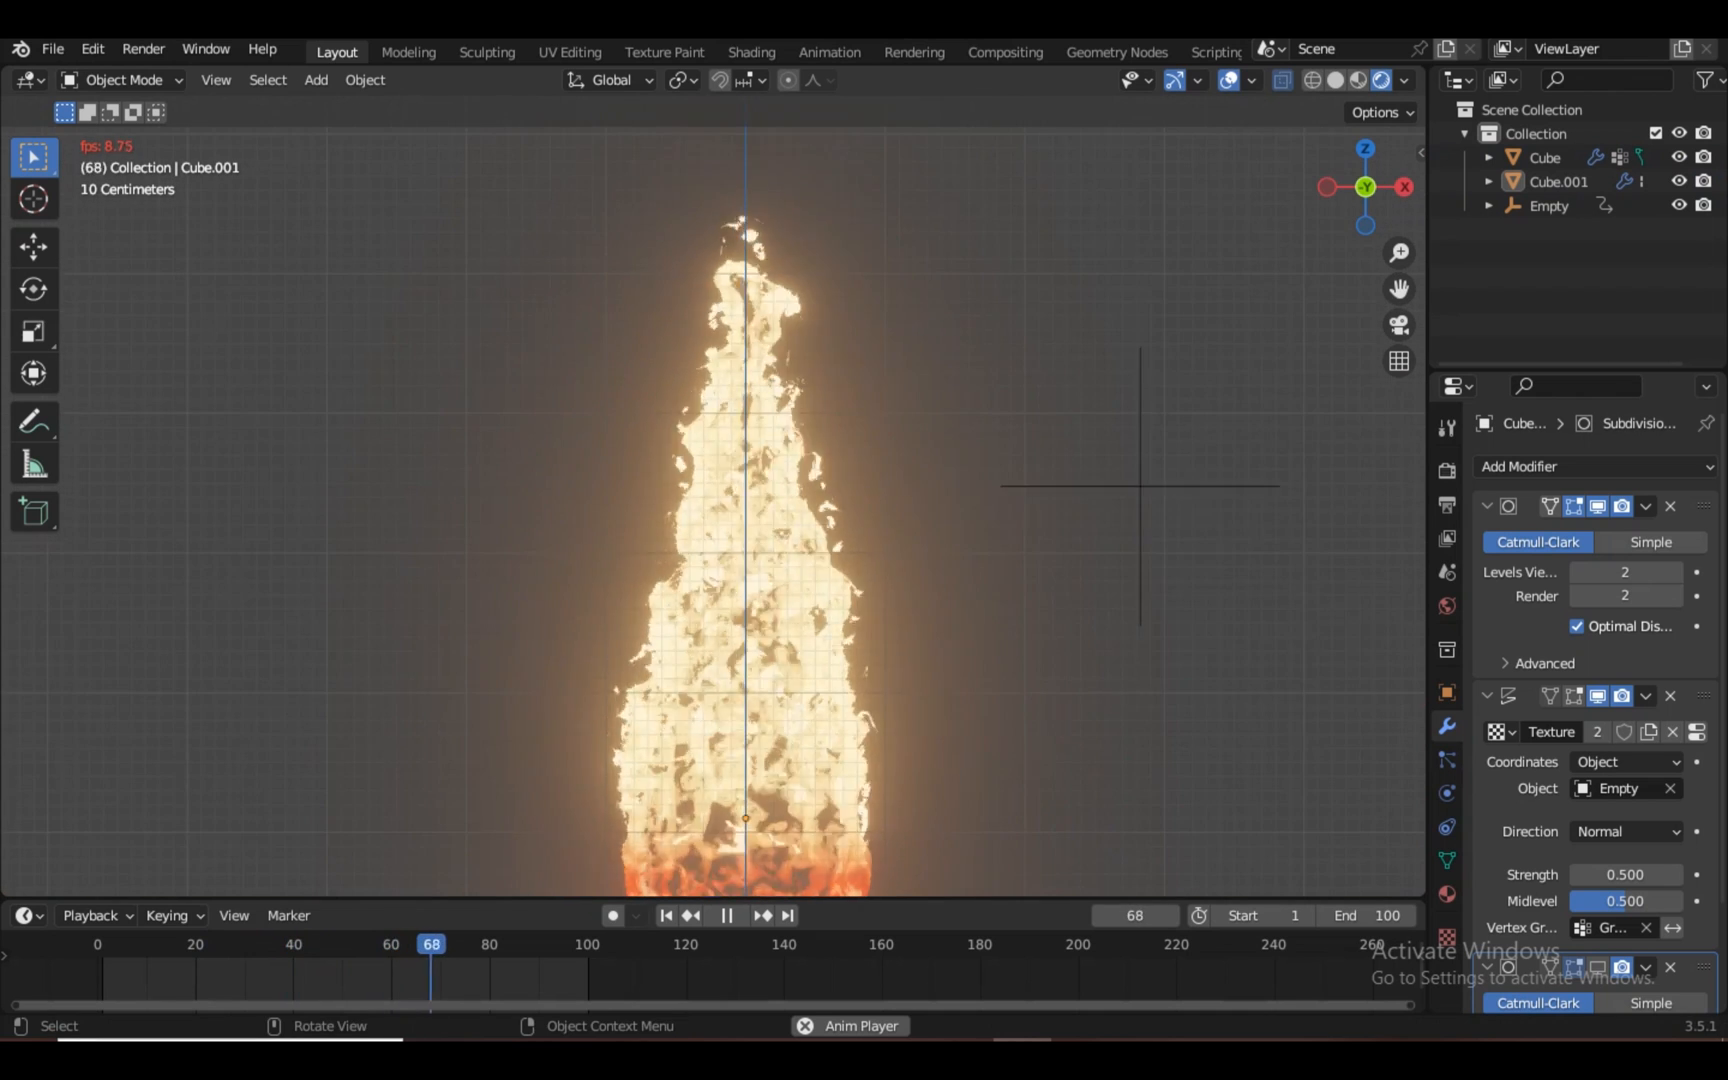
{"action": "scroll", "coordinate": [713, 490], "scroll_direction": "down", "scroll_amount": 1}
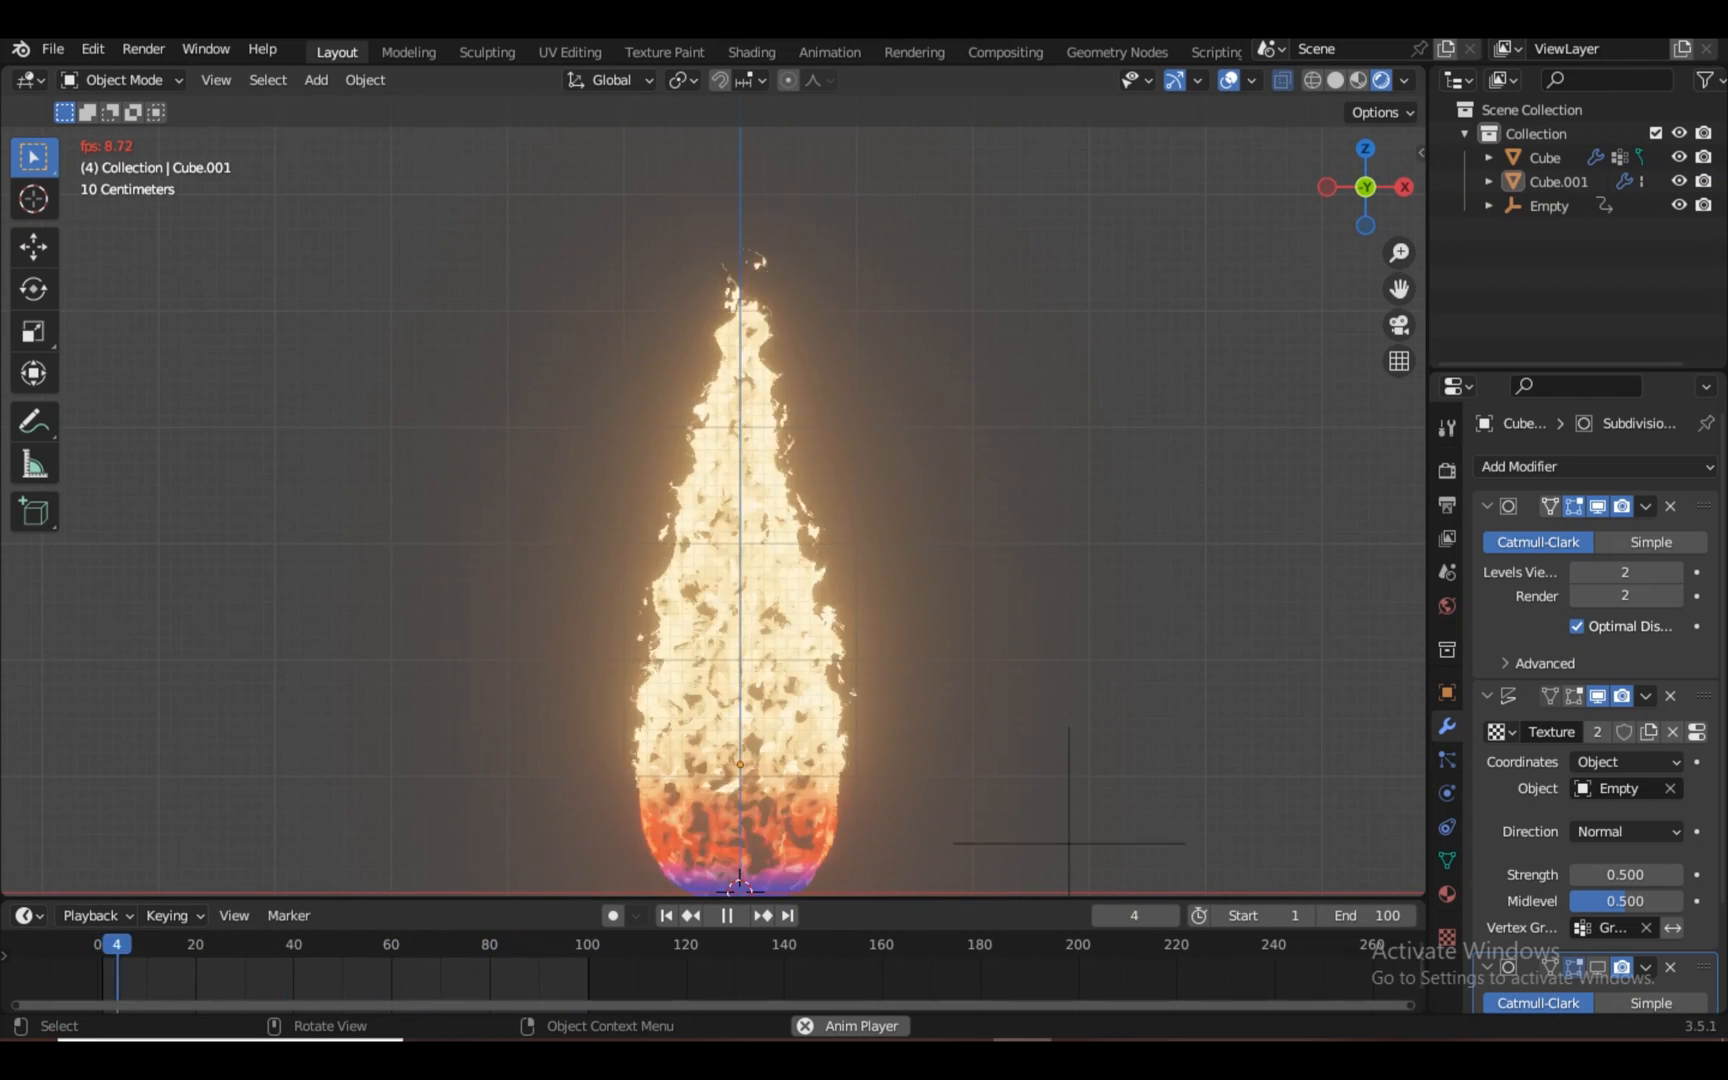
{"action": "middle_click_drag", "start_coordinate": [725, 500], "coordinate": [715, 444], "text": "shift"}
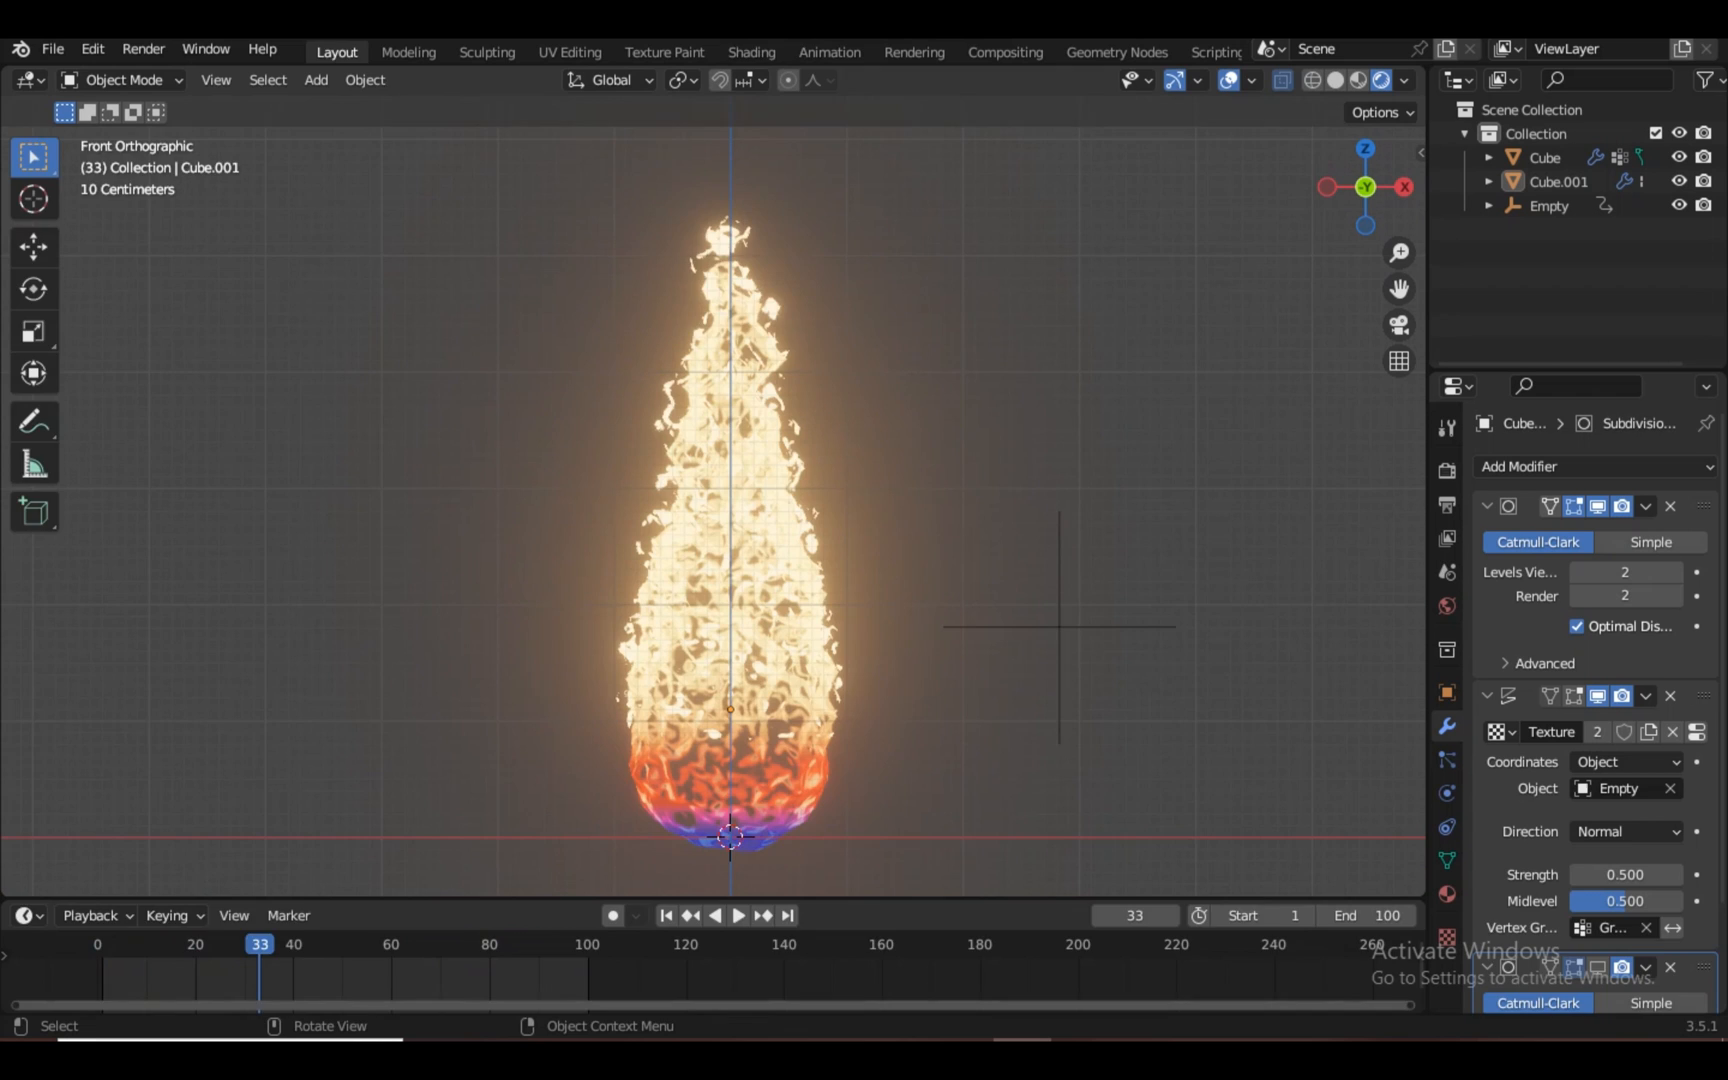
In the Shading workspace, darken the World Background colour from grey 404040 toward near-black
{"action": "left_click", "coordinate": [751, 52]}
{"action": "left_click", "coordinate": [100, 638]}
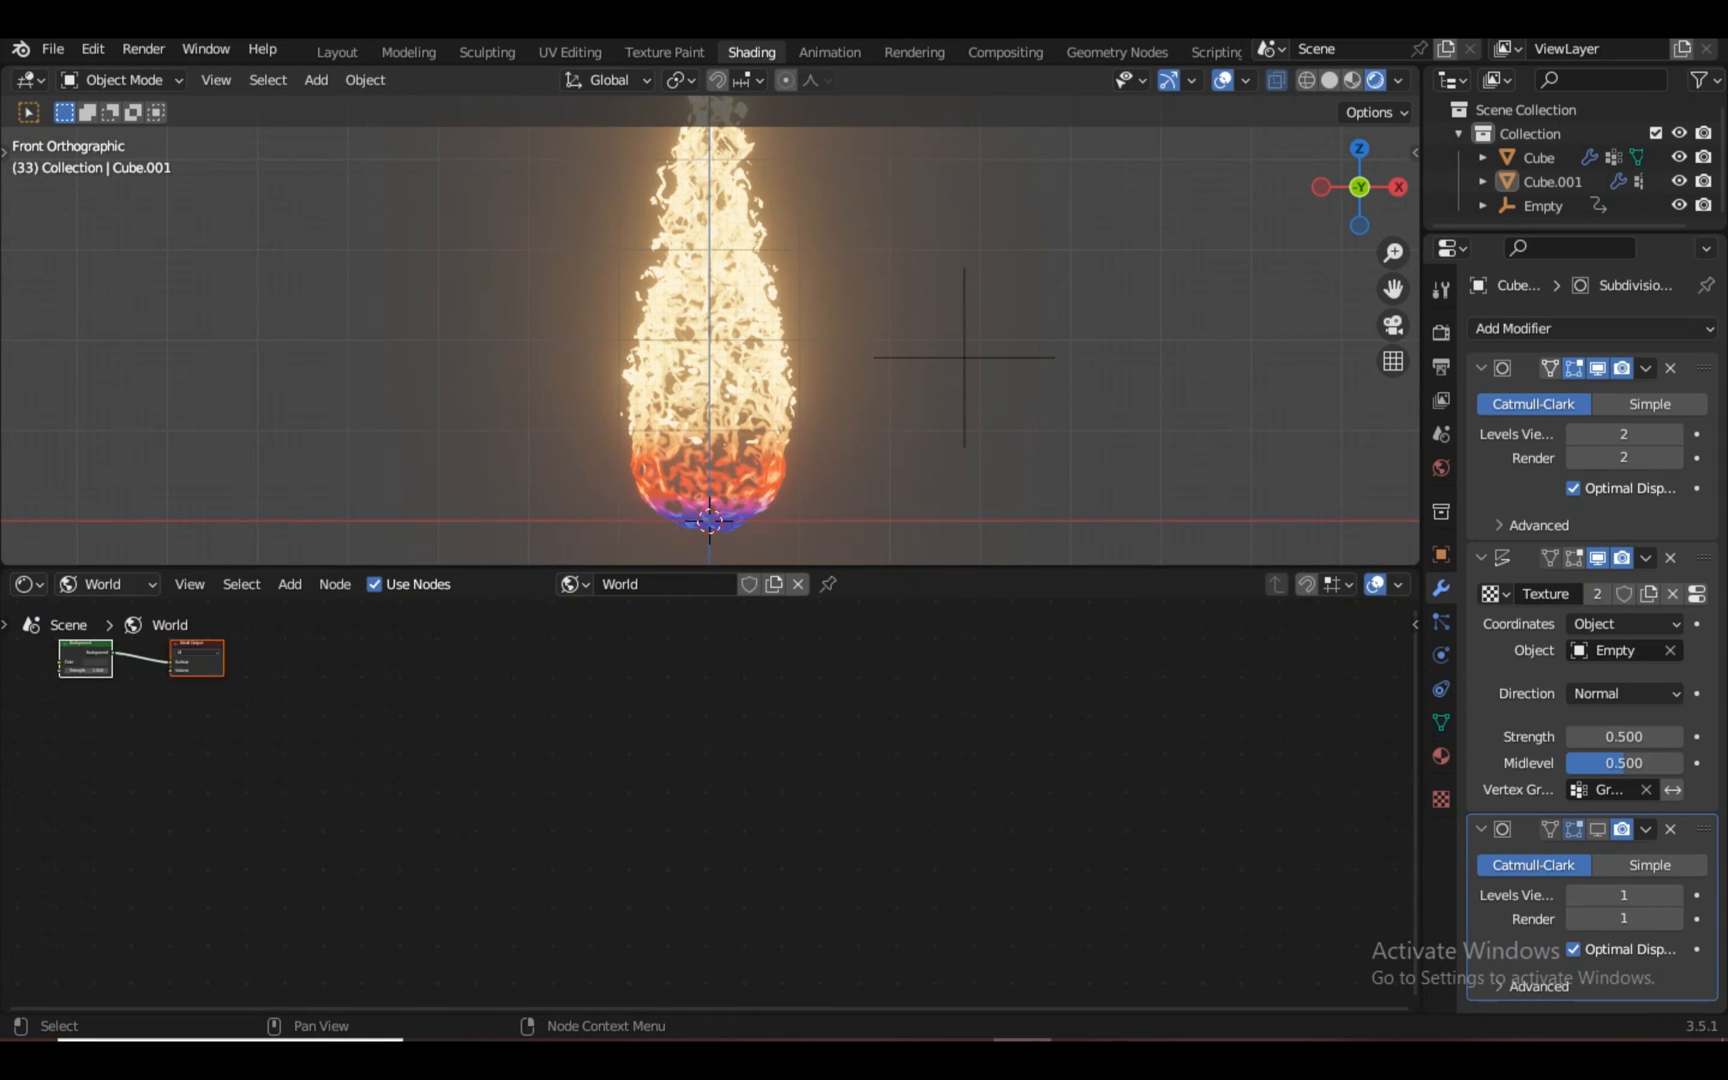
{"action": "key", "text": "Home"}
{"action": "scroll", "coordinate": [450, 831], "scroll_direction": "up", "scroll_amount": 1}
{"action": "left_click", "coordinate": [450, 831]}
{"action": "scroll", "coordinate": [450, 831], "scroll_direction": "down", "scroll_amount": 2}
{"action": "left_click", "coordinate": [455, 828]}
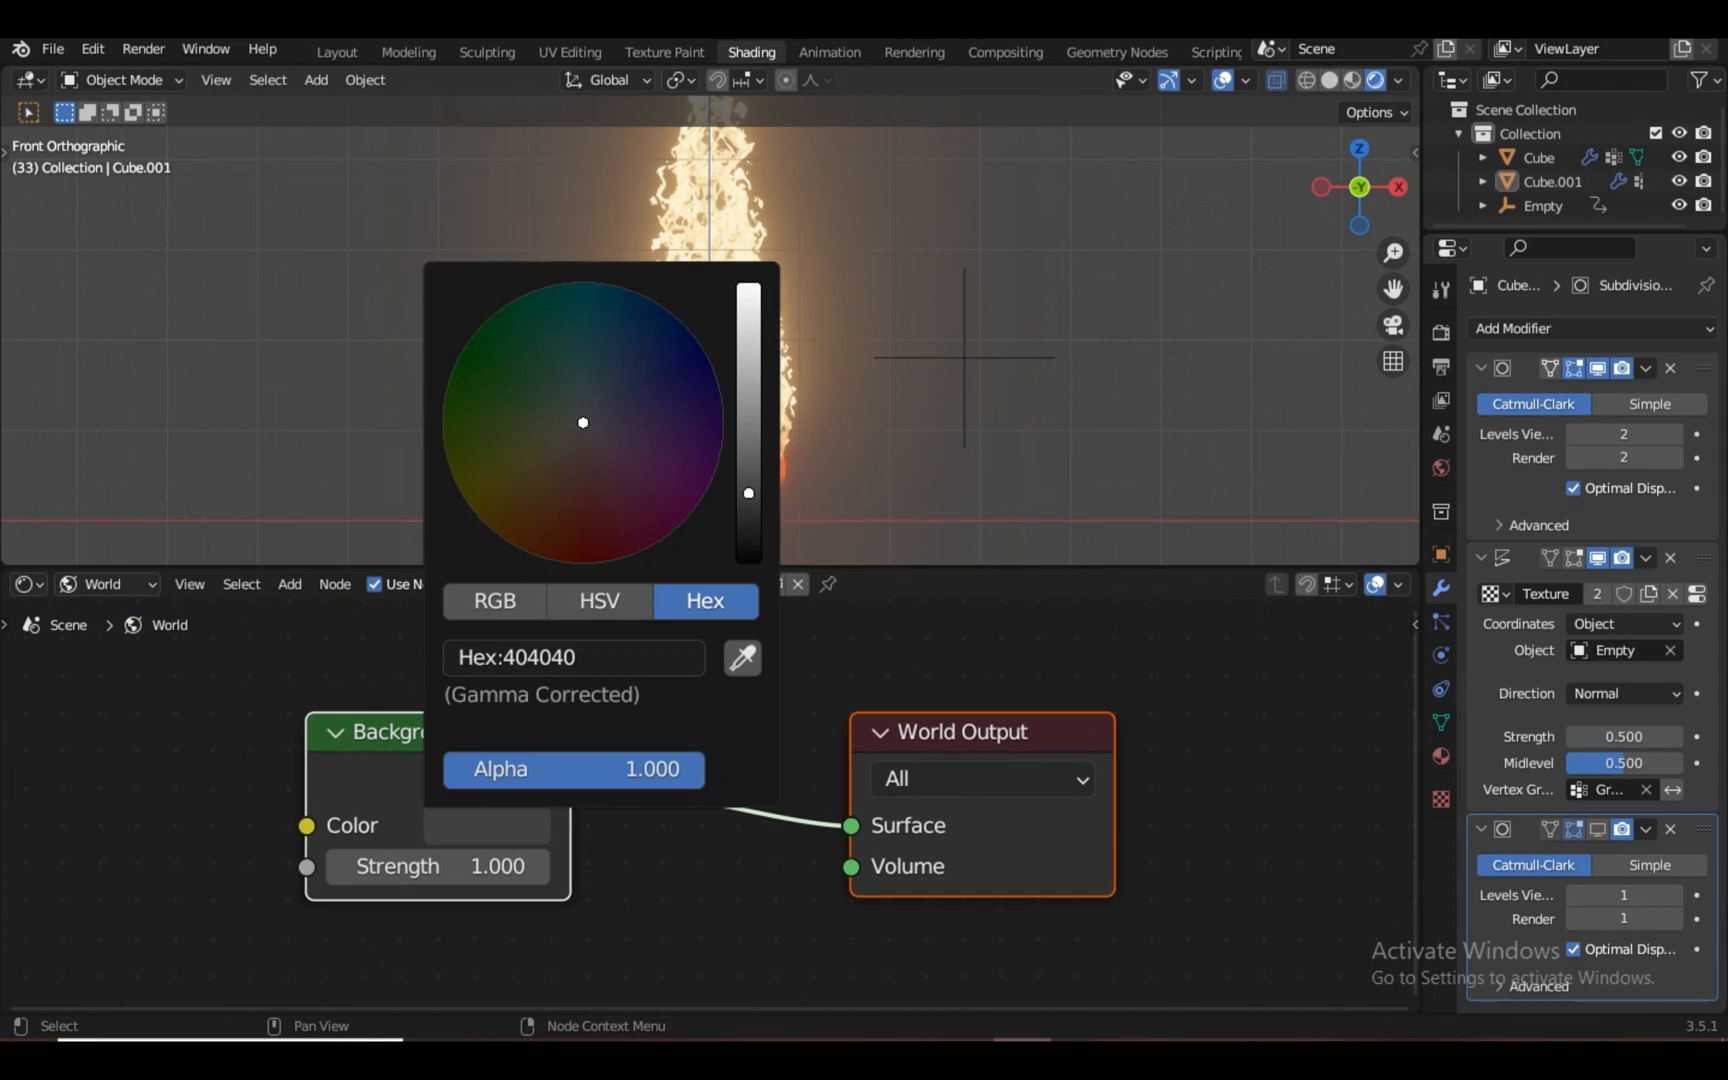
{"action": "left_click_drag", "start_coordinate": [748, 493], "coordinate": [748, 518]}
Hide the viewport overlays, return to Layout and play the glowing flame animation
{"action": "left_click", "coordinate": [1222, 80]}
{"action": "scroll", "coordinate": [710, 332], "scroll_direction": "down", "scroll_amount": 3}
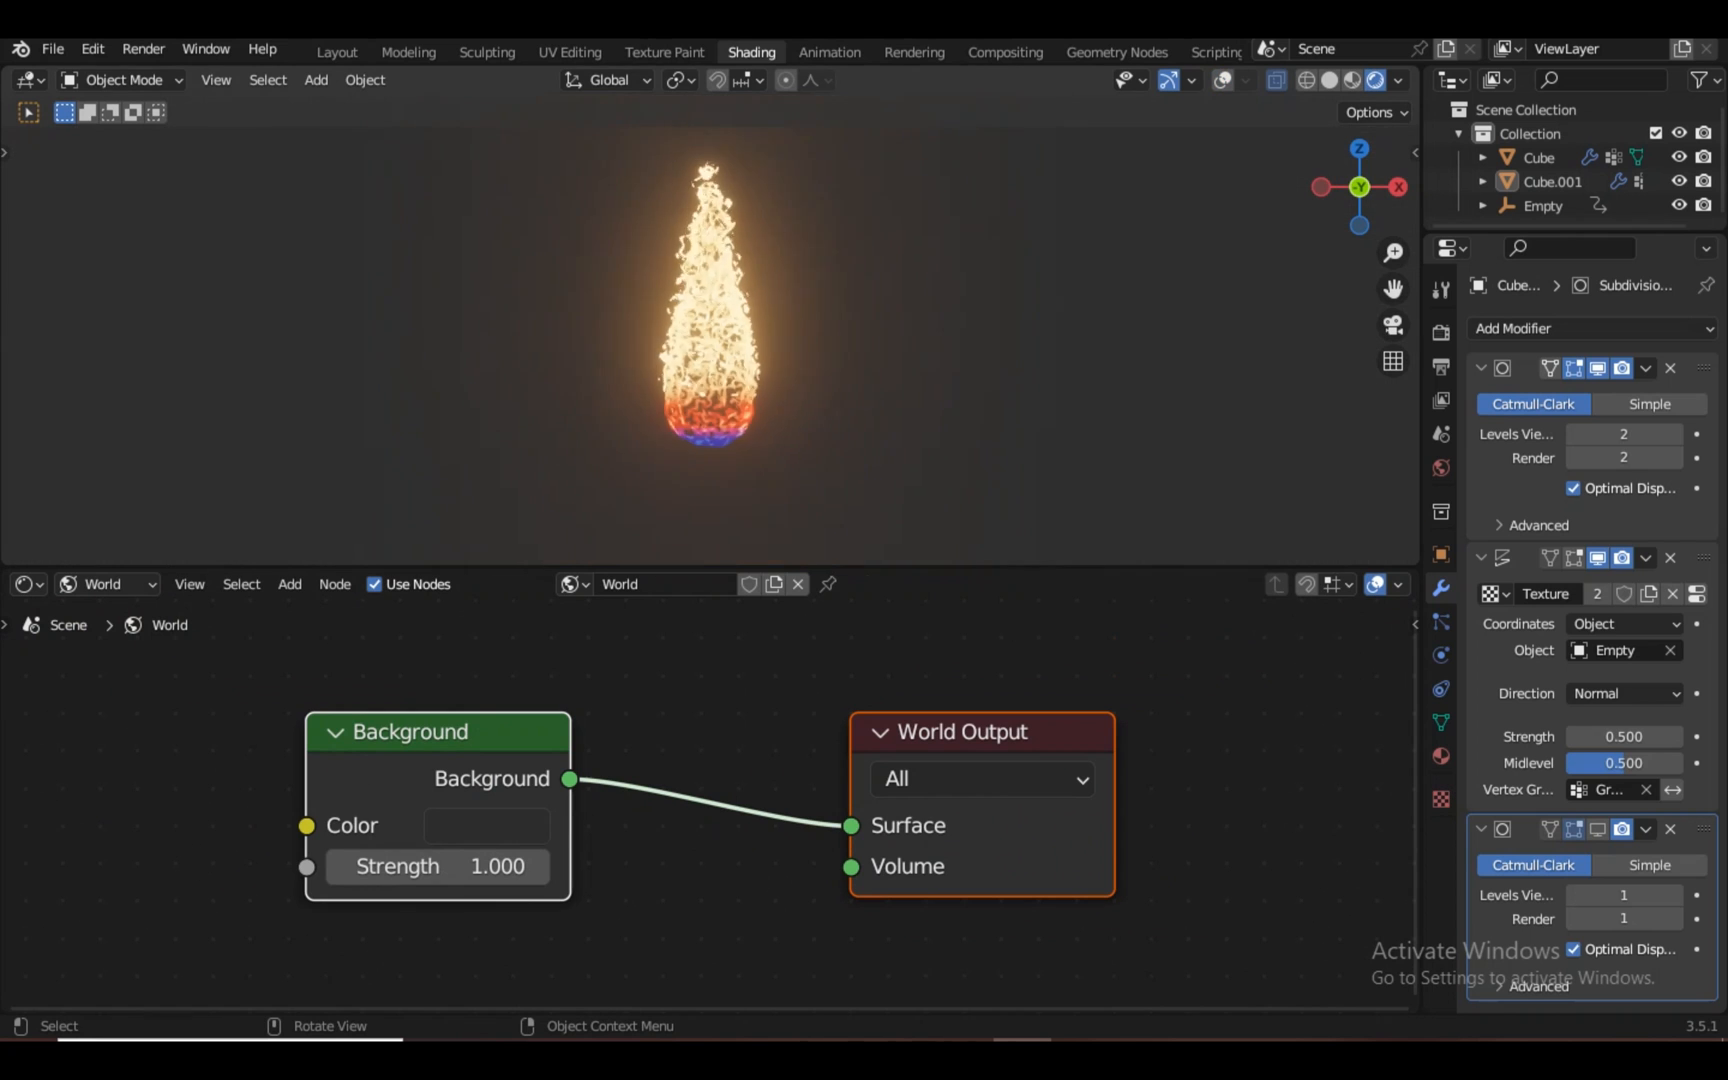
{"action": "left_click", "coordinate": [337, 52]}
{"action": "key", "text": "space"}
{"action": "left_click", "coordinate": [1229, 80]}
Stop playback and remove the second Subdivision modifier from the inner flame Cube.001
{"action": "scroll", "coordinate": [724, 512], "scroll_direction": "down", "scroll_amount": 3}
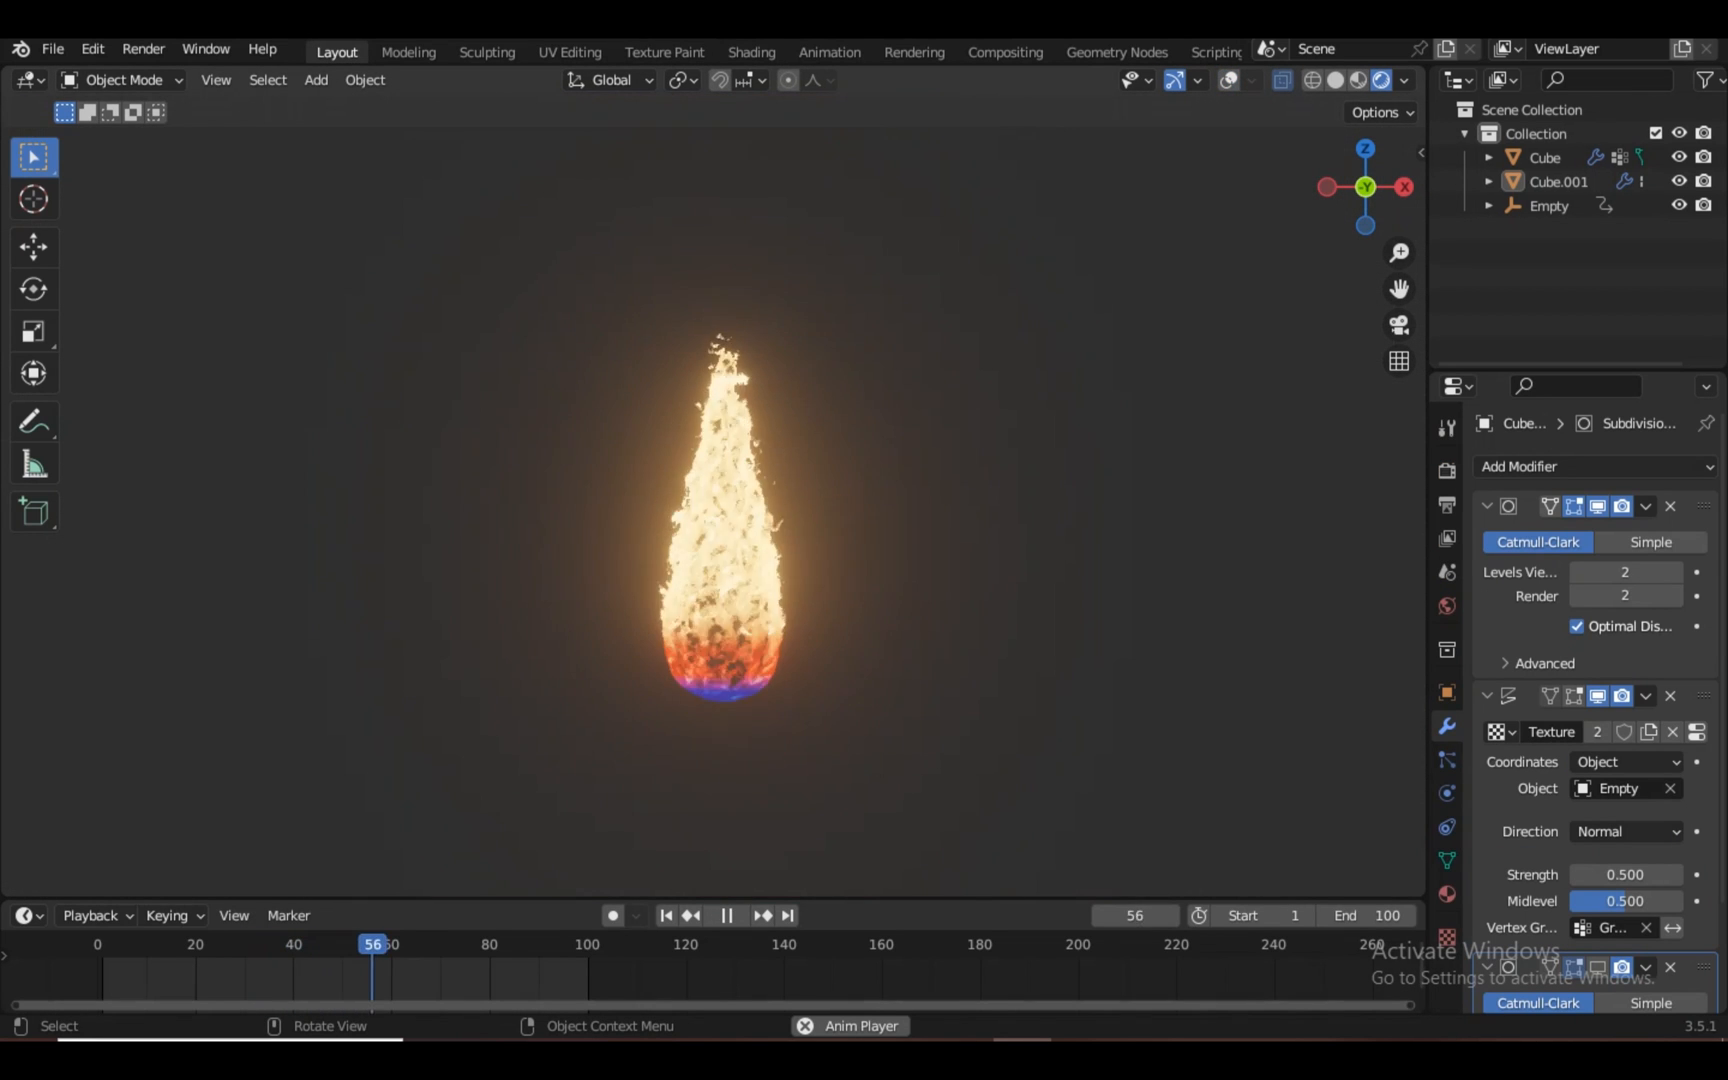
{"action": "scroll", "coordinate": [713, 480], "scroll_direction": "up", "scroll_amount": 3}
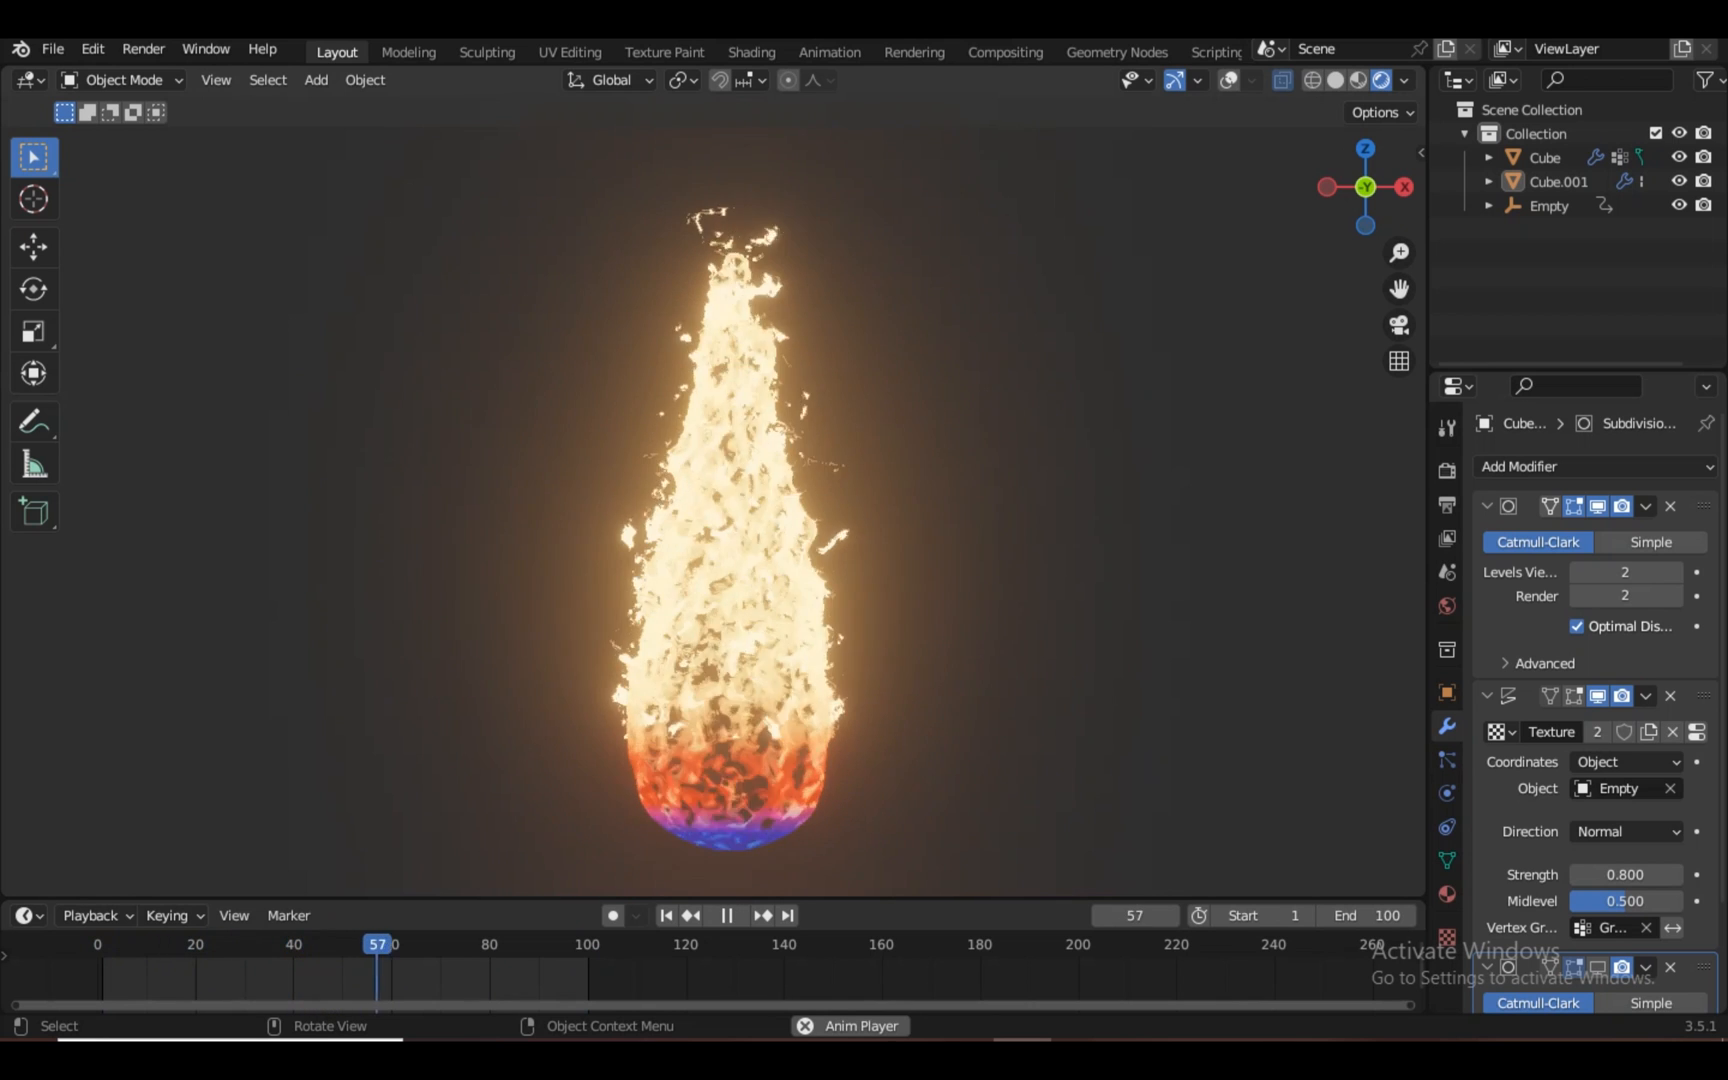
{"action": "key", "text": "space"}
{"action": "mouse_move", "coordinate": [1704, 506]}
{"action": "left_mouse_down"}
{"action": "mouse_move", "coordinate": [1704, 872]}
{"action": "mouse_move", "coordinate": [1704, 500]}
{"action": "left_mouse_up"}
{"action": "scroll", "coordinate": [1625, 930], "scroll_direction": "down", "scroll_amount": 3}
{"action": "left_click", "coordinate": [1670, 838]}
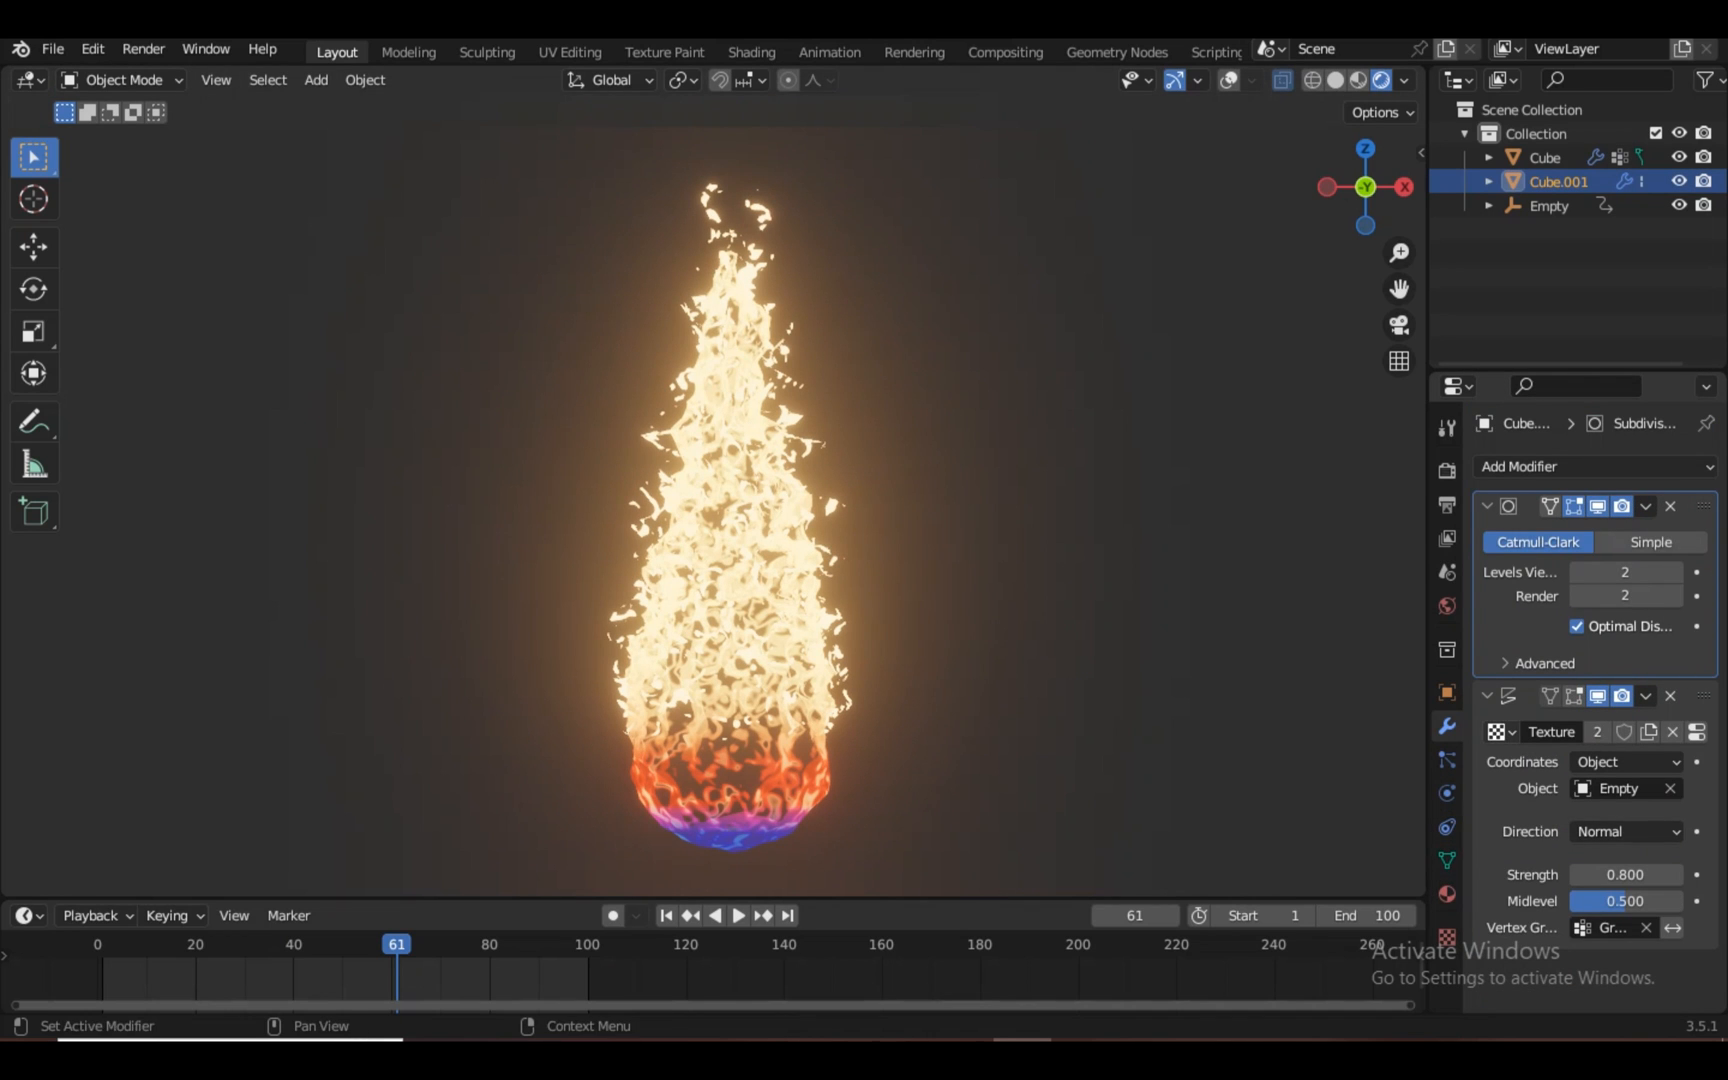
{"action": "left_click", "coordinate": [1447, 894]}
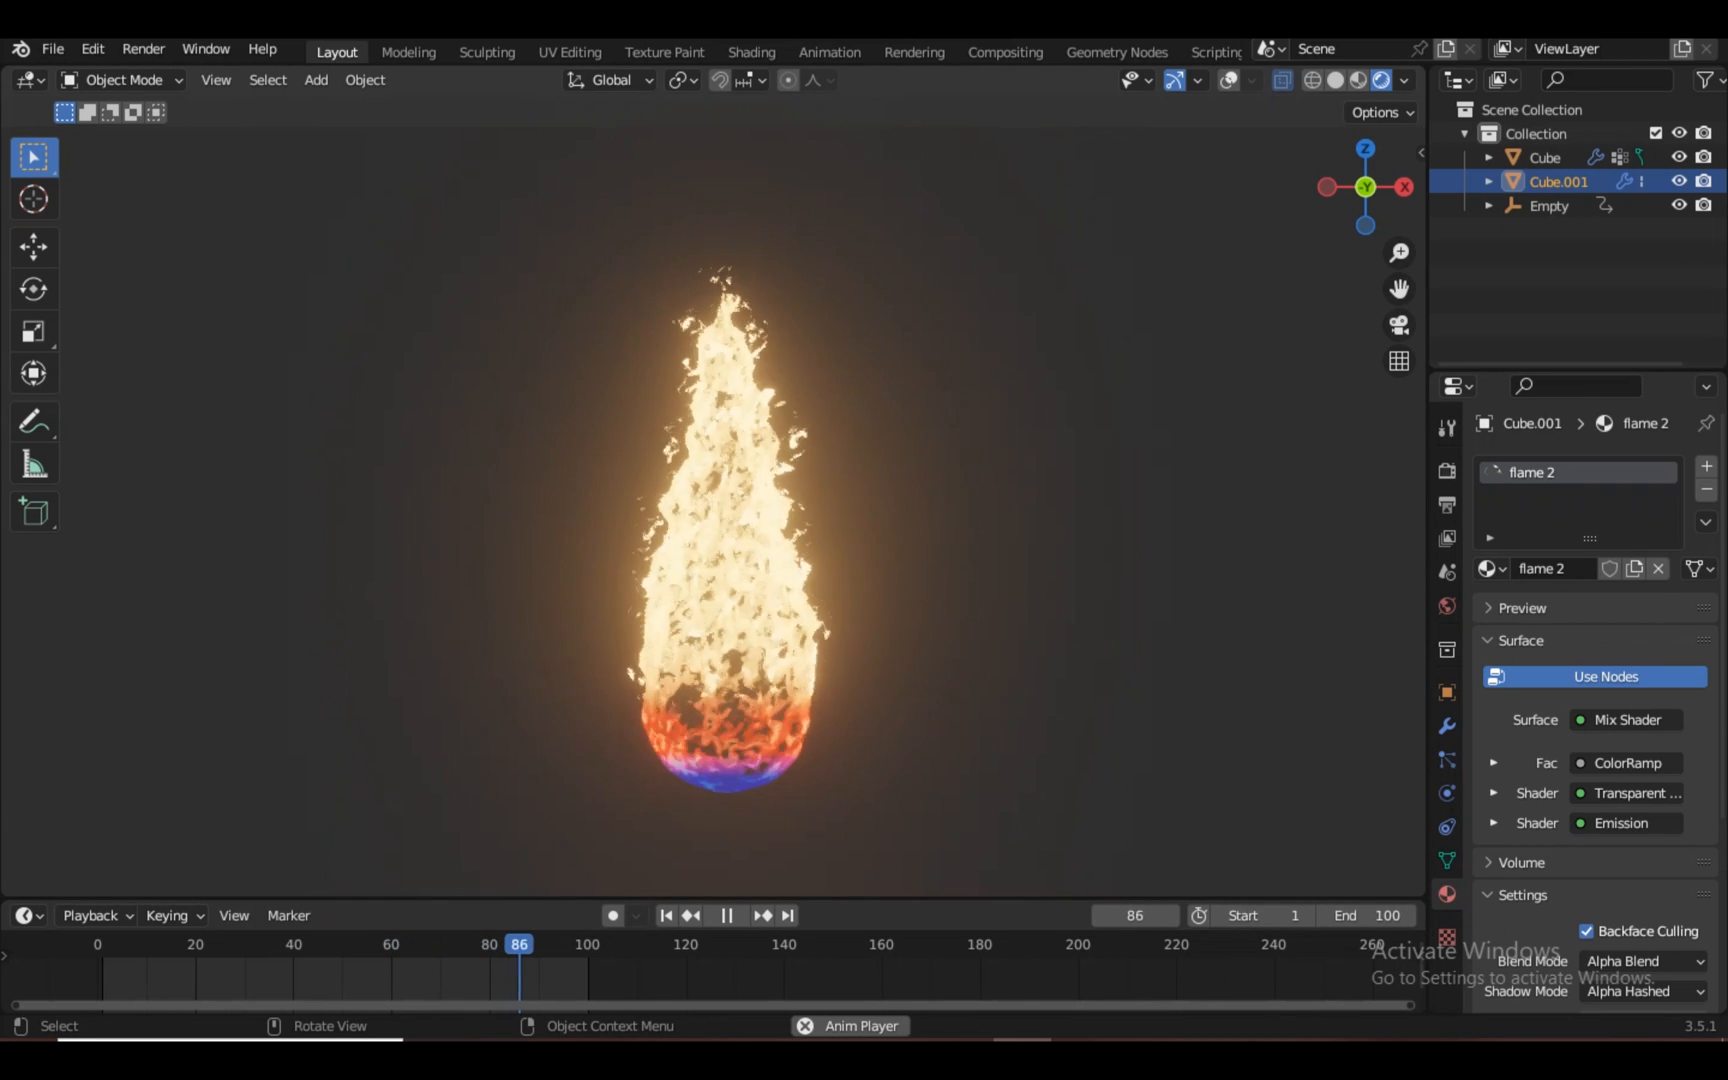
Darken the World Background colour to 1B1B1B to show the finished fireball
{"action": "left_click", "coordinate": [752, 52]}
{"action": "left_click", "coordinate": [487, 826]}
{"action": "left_click_drag", "start_coordinate": [748, 514], "coordinate": [748, 535]}
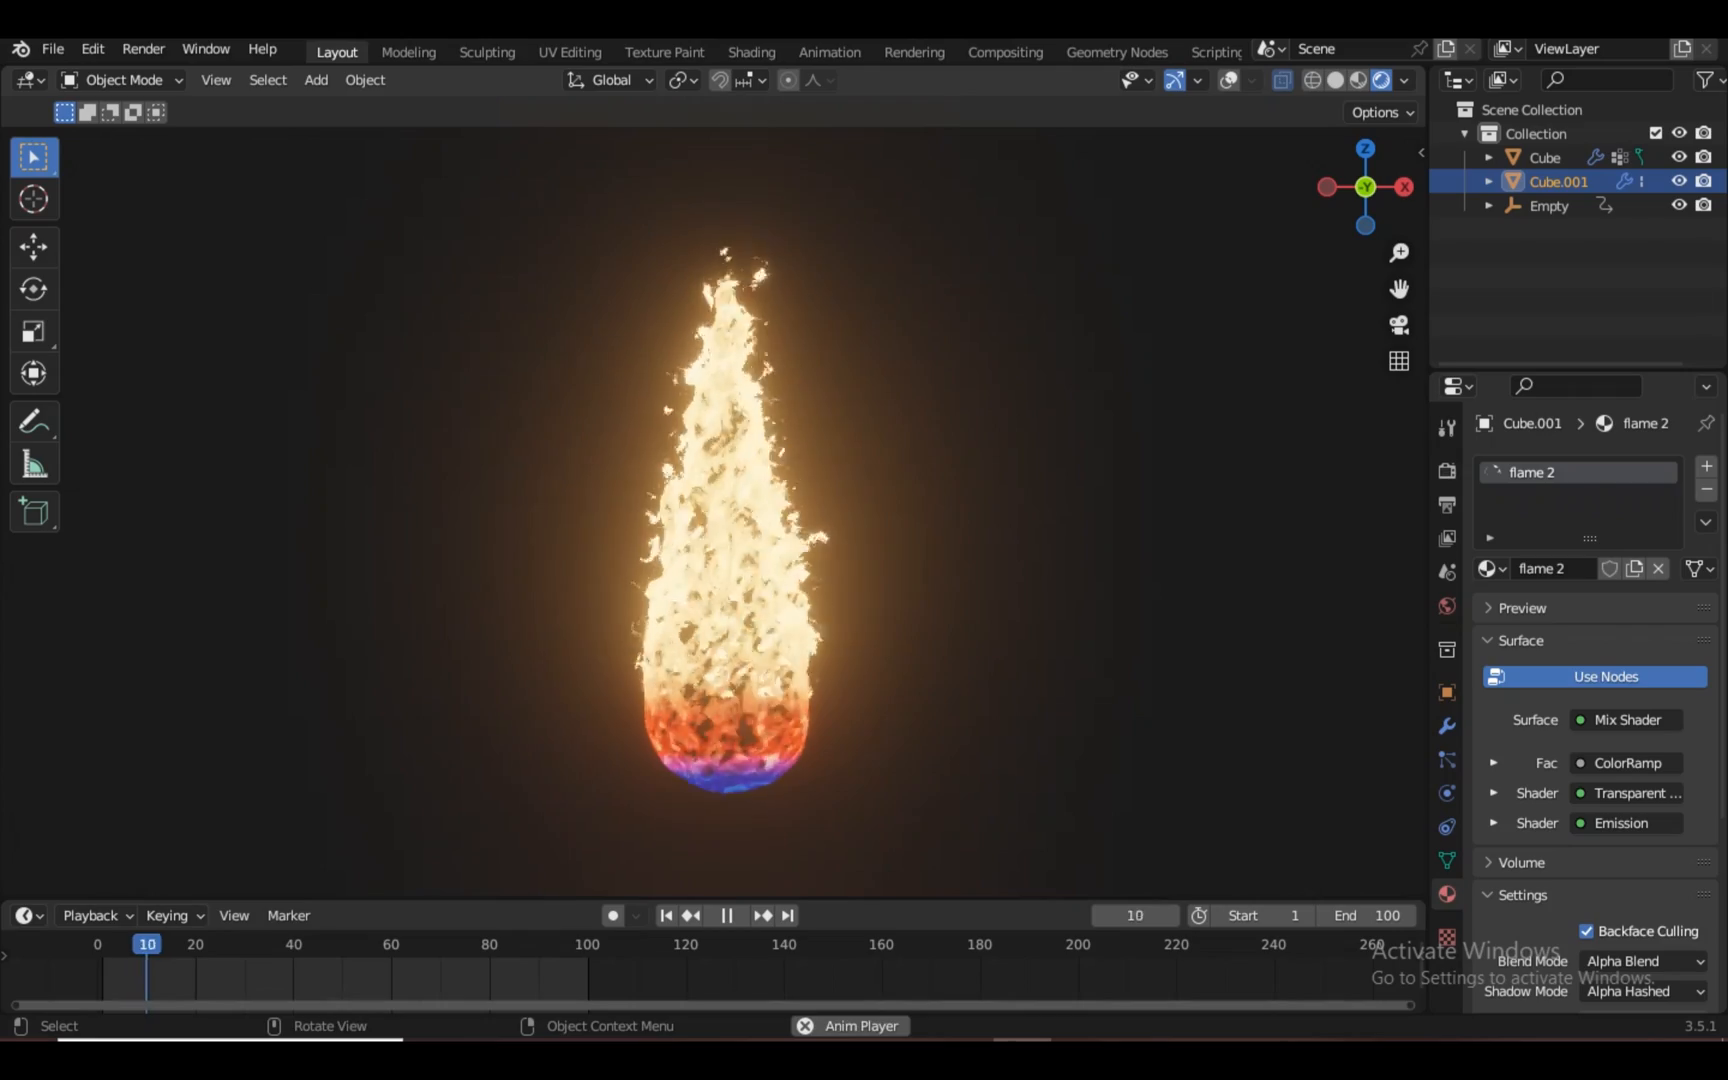
{"action": "key", "text": "space"}
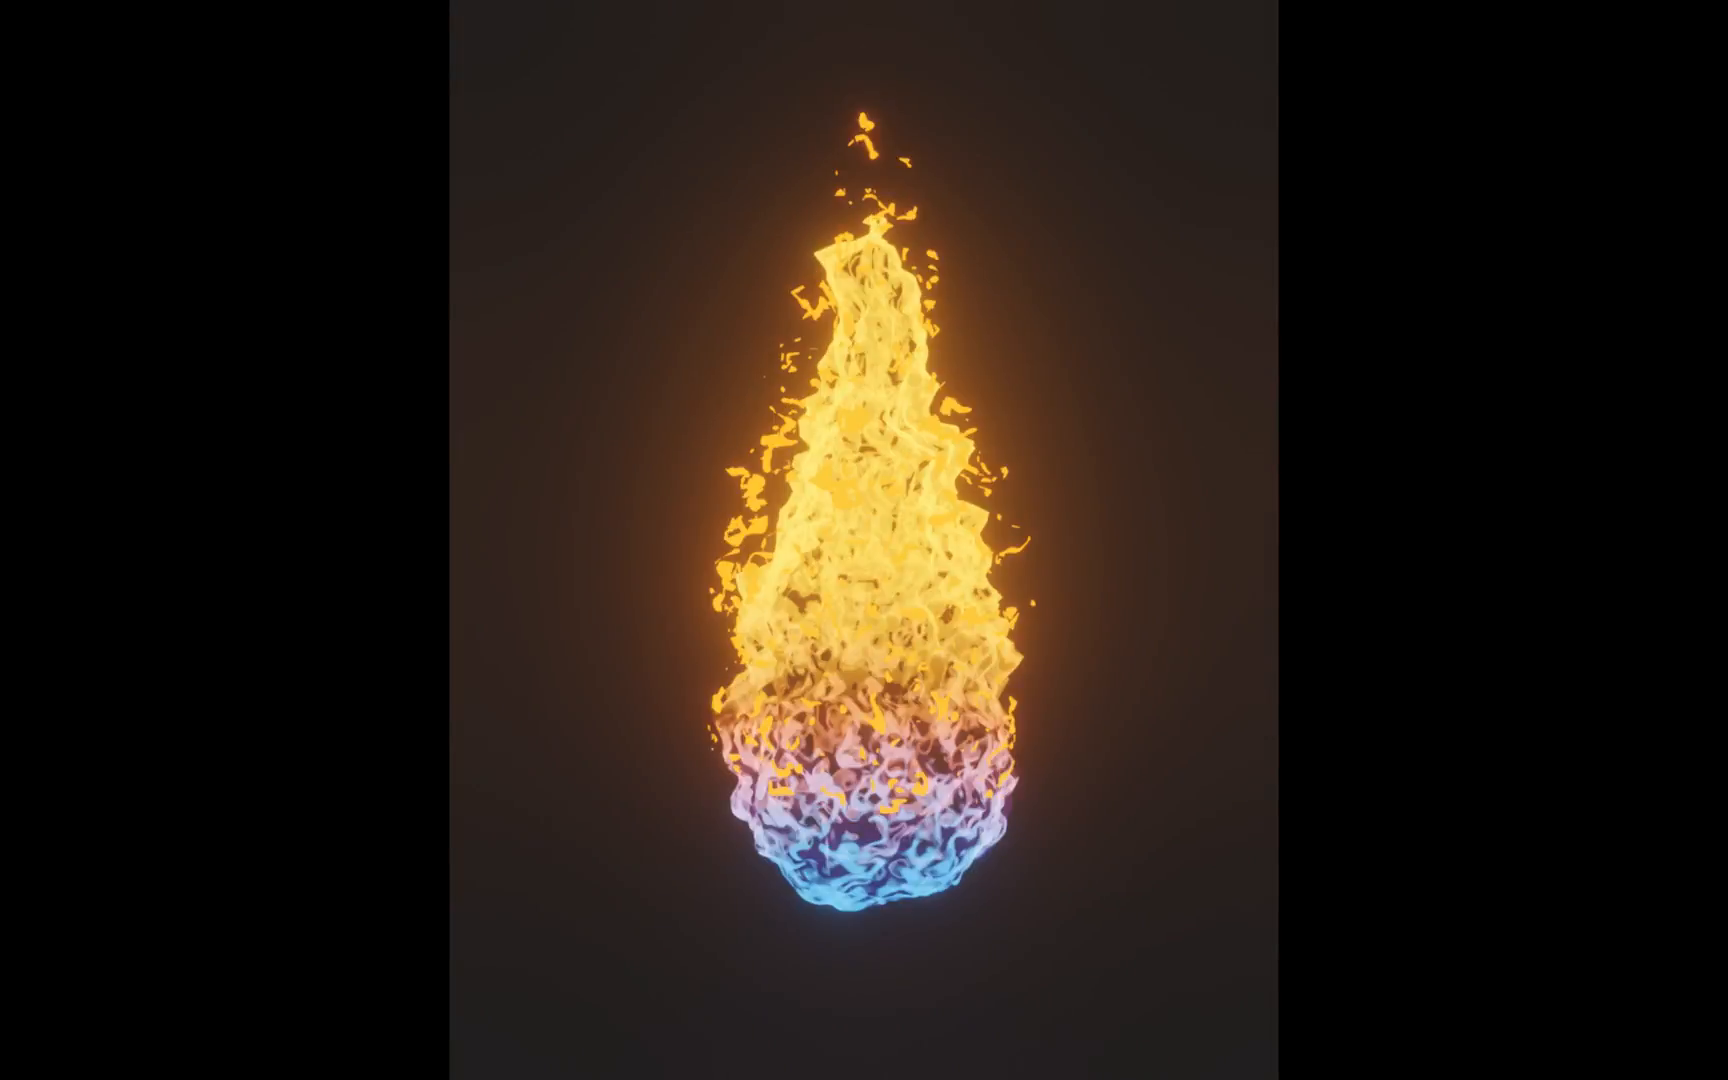